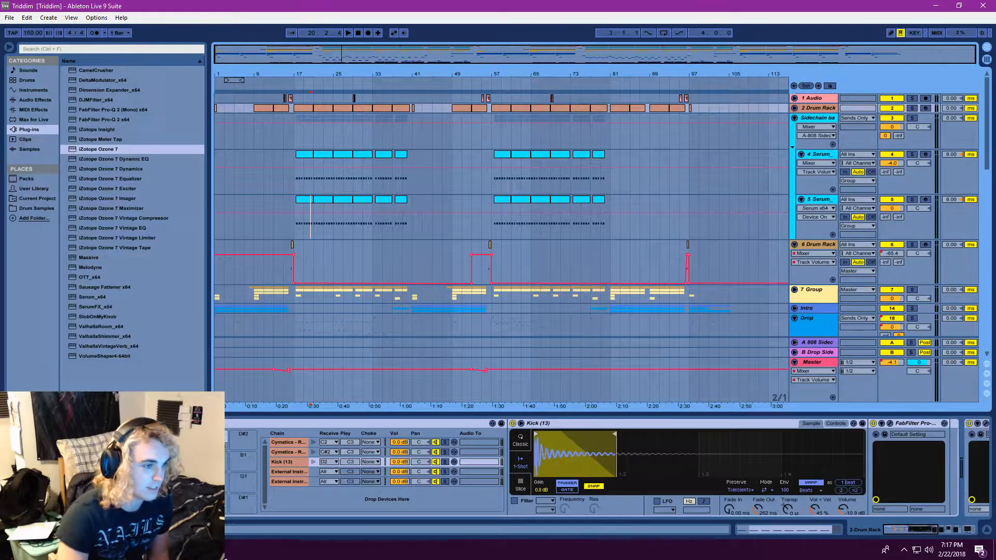
Look through the whole arrangement, from the audio and drum tracks down to the Massive and Yipe tracks
scroll(347, 225, "down", 5)
scroll(348, 225, "down", 8)
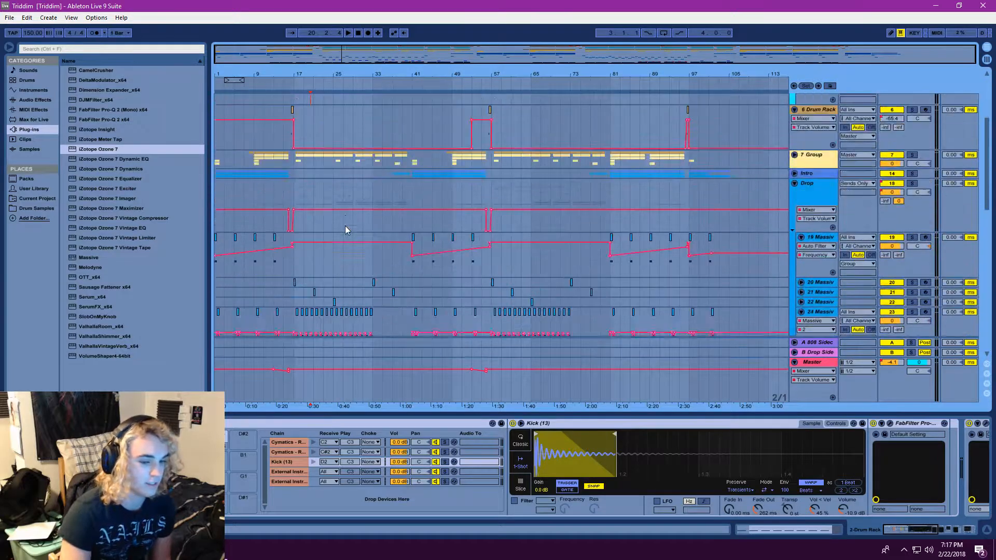
scroll(346, 241, "down", 4)
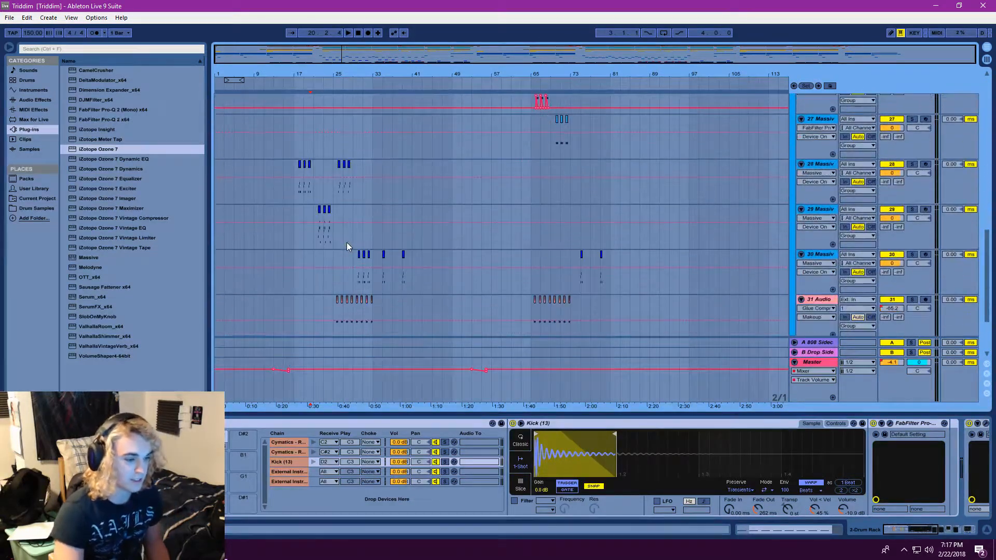
scroll(356, 250, "up", 15)
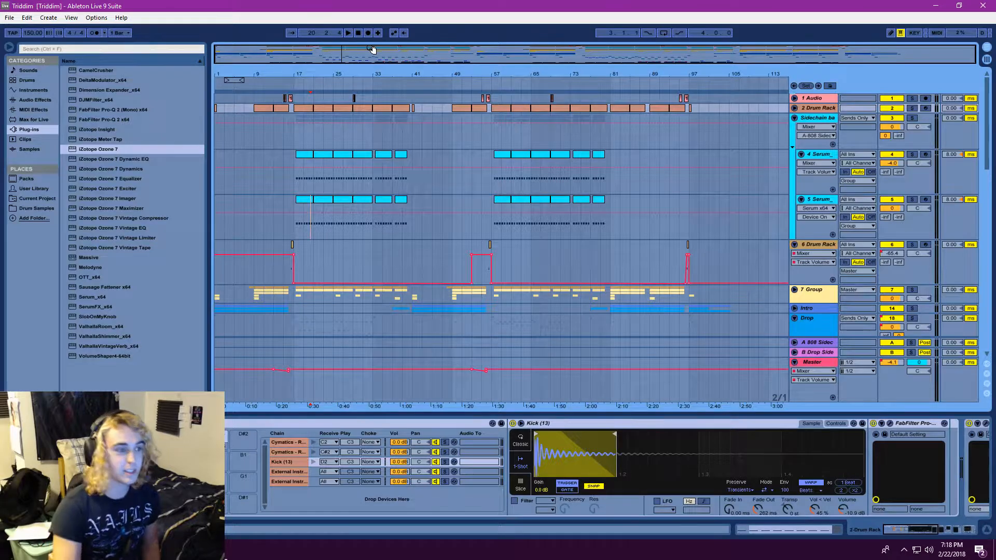
scroll(360, 180, "down", 15)
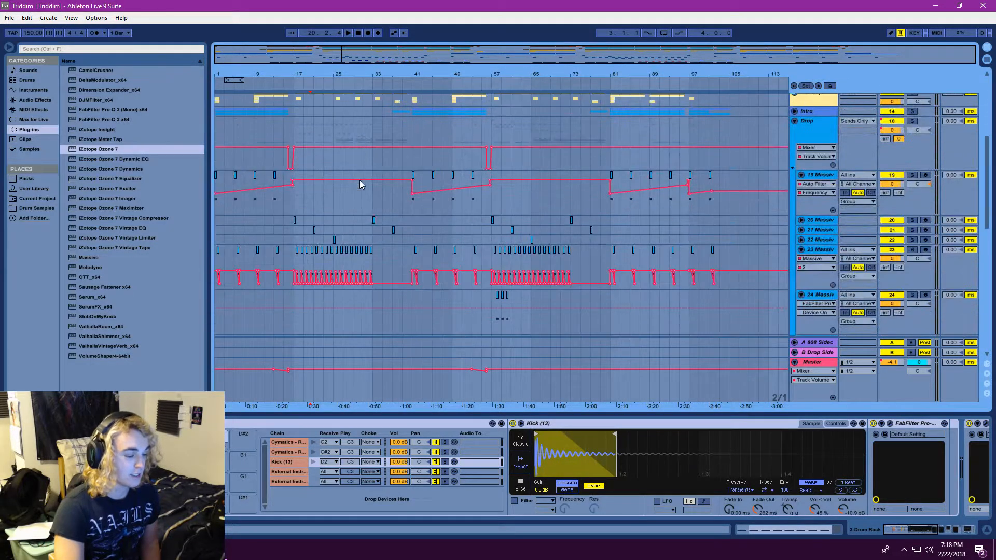
scroll(360, 184, "down", 5)
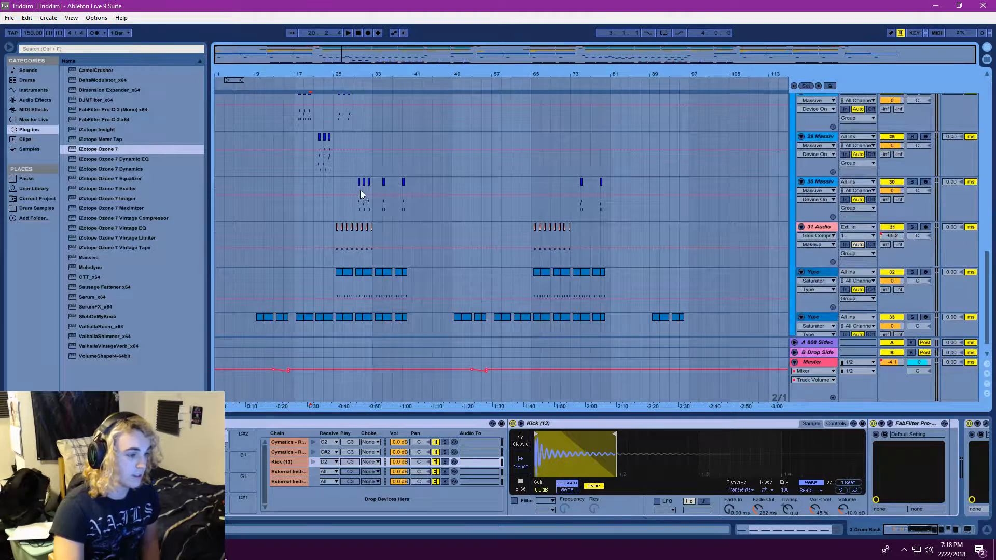
left_click_drag(986, 298, 975, 109)
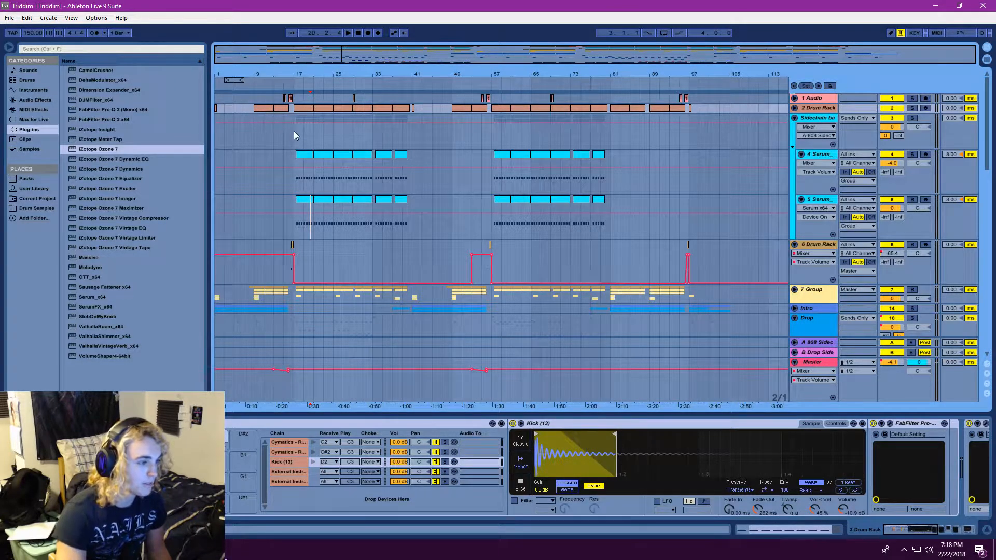
Reset the playback position to the song's start and examine the tracks across the intro and first drop
left_click_drag(265, 62, 259, 111)
scroll(259, 197, "down", 1)
scroll(259, 198, "down", 1)
left_click_drag(256, 61, 246, 61)
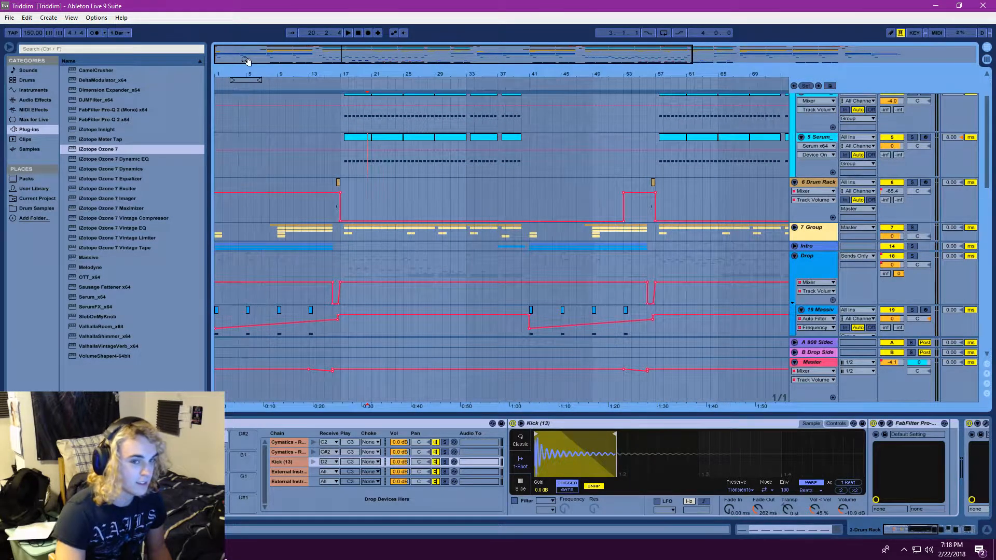
left_click(360, 35)
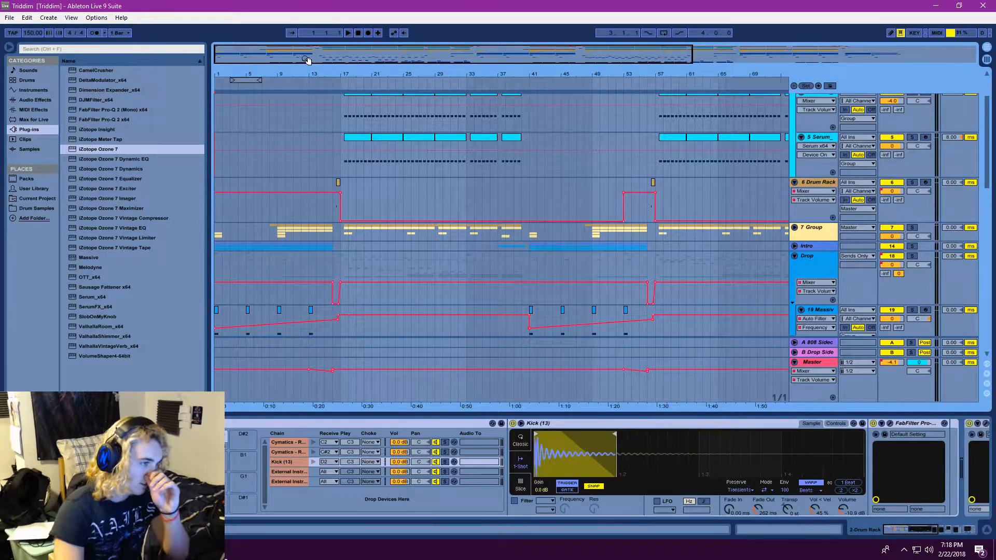
left_click_drag(305, 59, 305, 65)
scroll(737, 248, "up", 1)
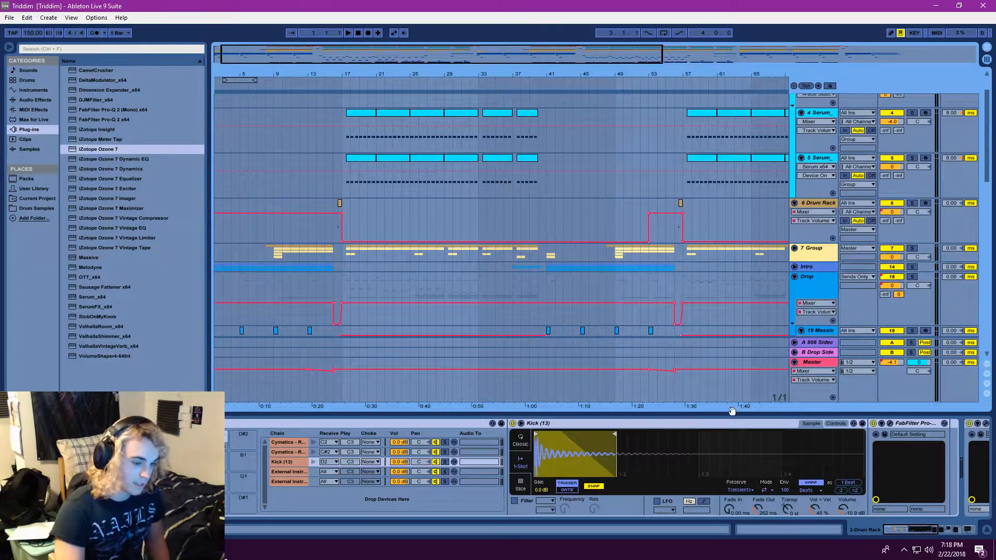
left_click_drag(408, 56, 408, 54)
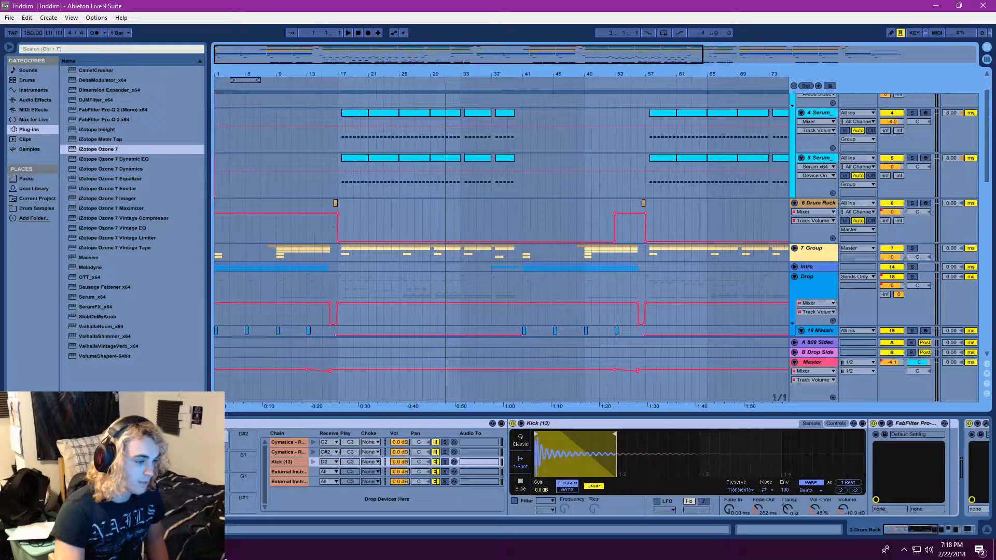
scroll(407, 186, "down", 4)
scroll(399, 208, "down", 9)
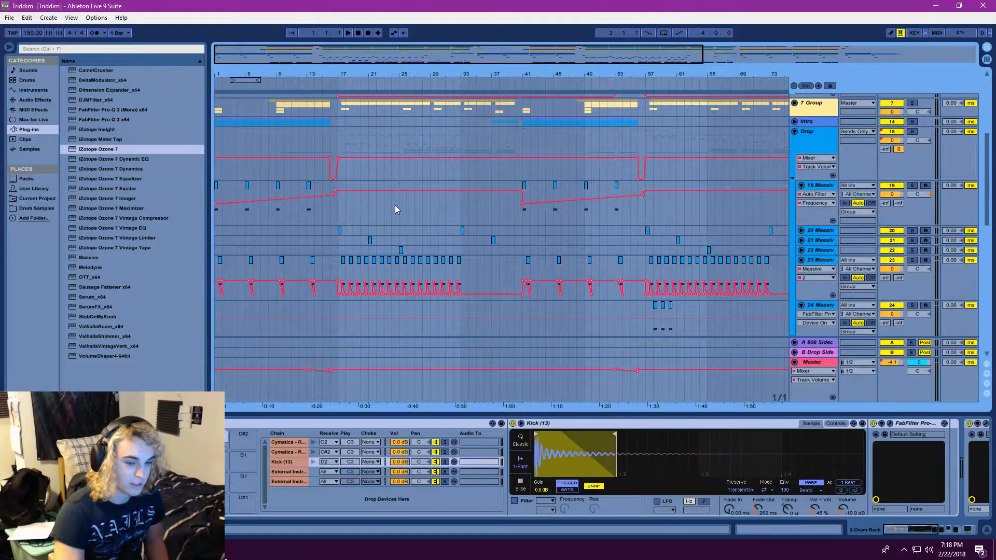
scroll(303, 231, "up", 12)
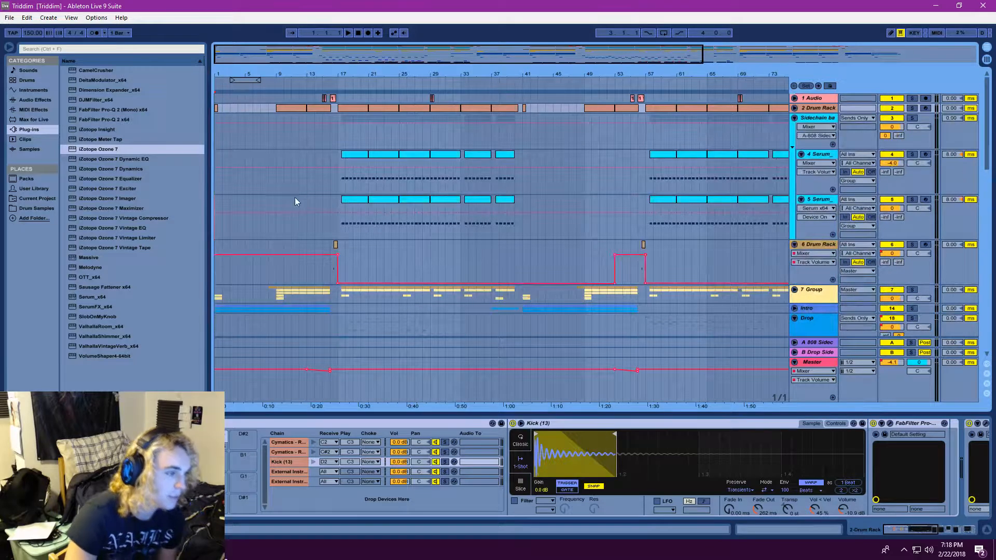
Play the song's intro from the beginning, then stop playback
left_click(351, 33)
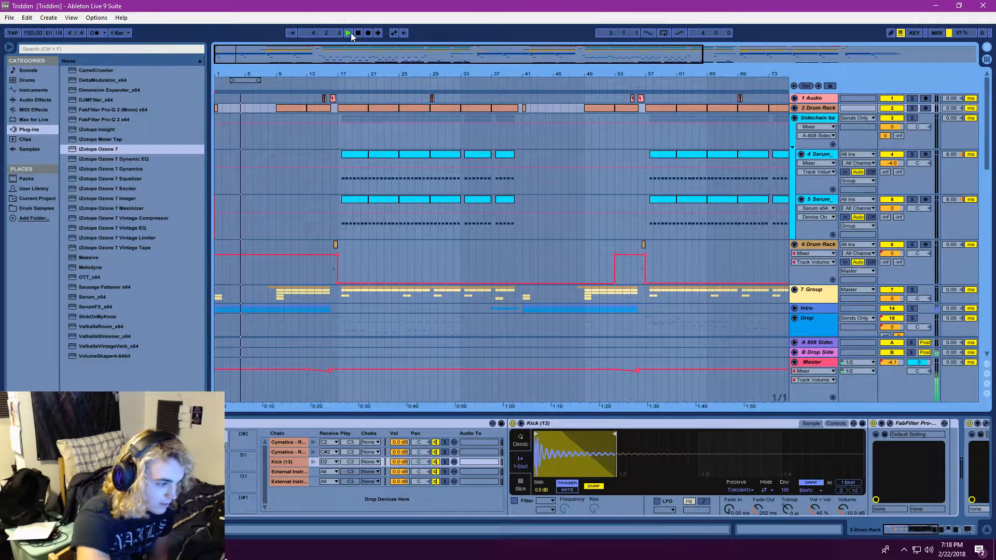
scroll(375, 170, "down", 5)
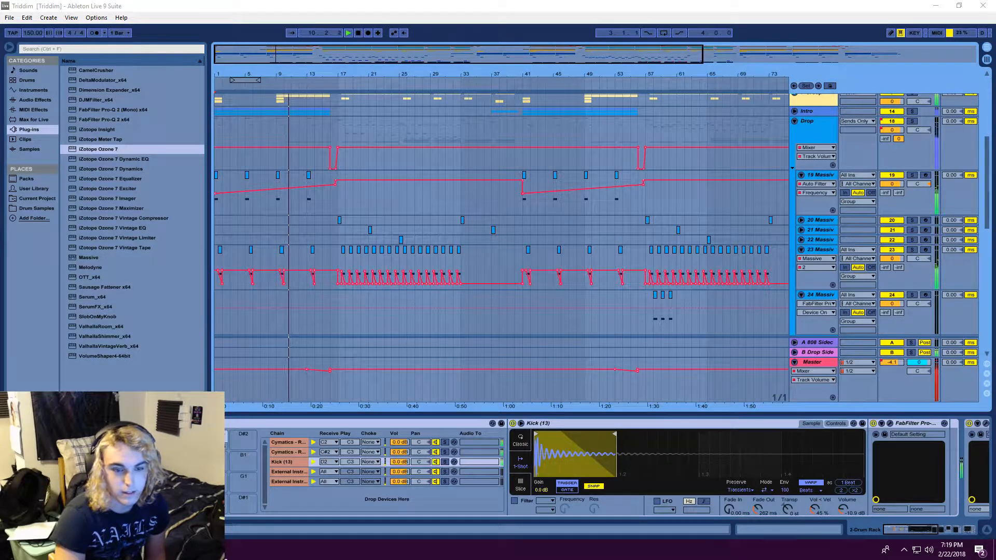
left_click(457, 5)
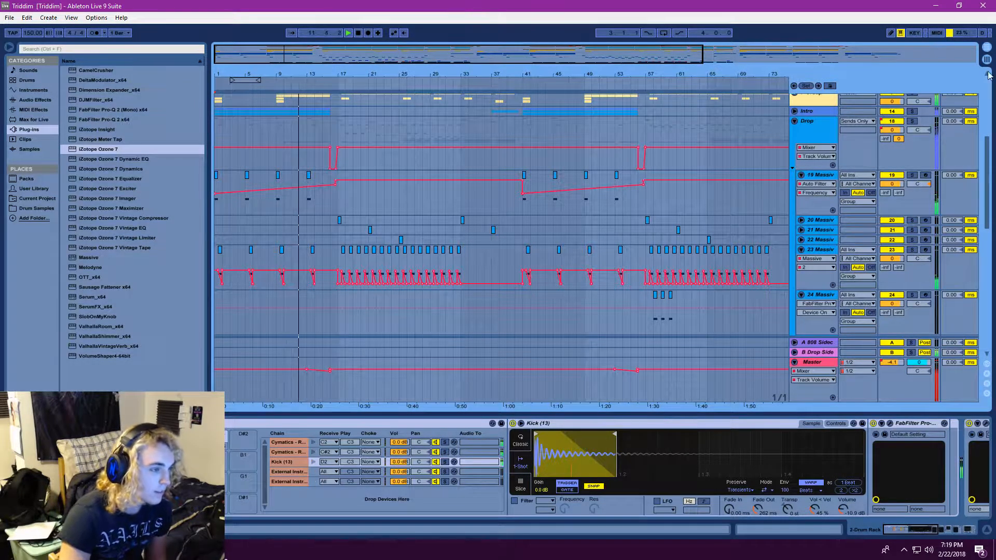
key("space")
Unfold the 2 Drum Rack track and the 7 Group track to show their contents
scroll(268, 134, "up", 5)
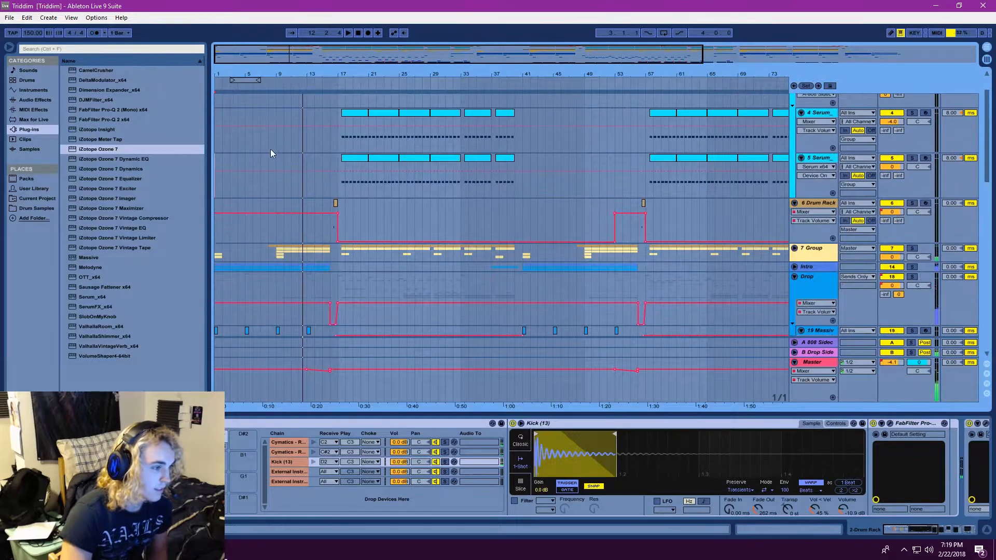
scroll(270, 148, "up", 3)
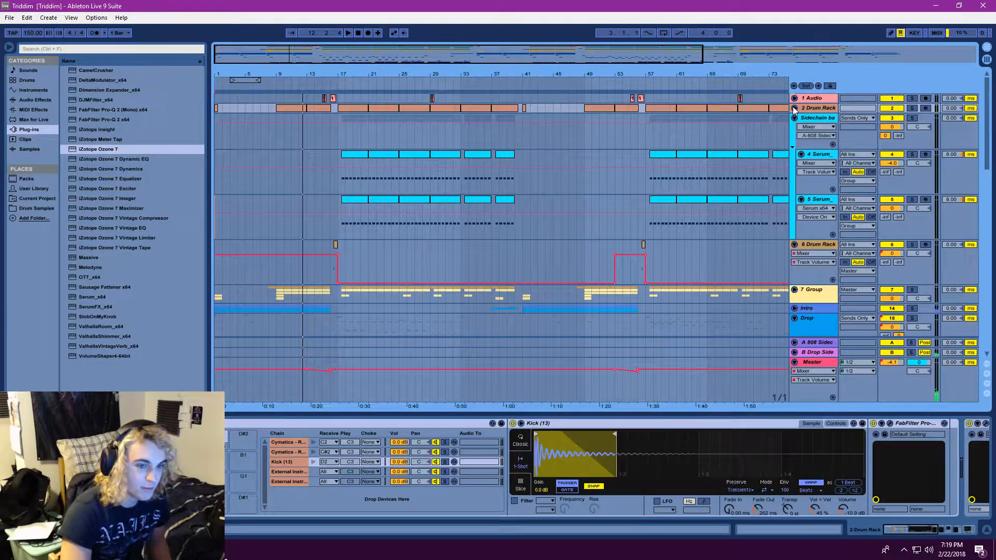
left_click(794, 107)
scroll(312, 228, "down", 5)
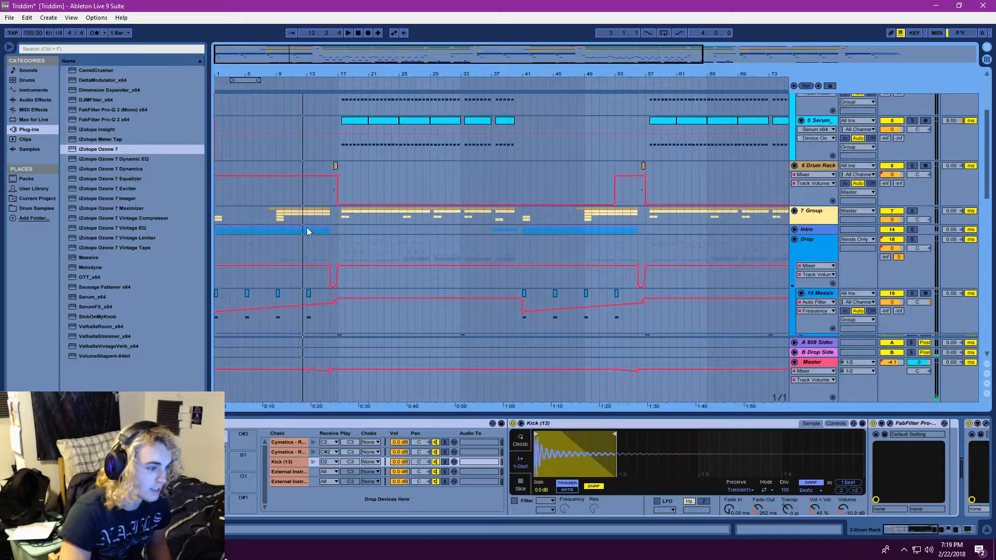
left_click(792, 212)
scroll(375, 244, "down", 5)
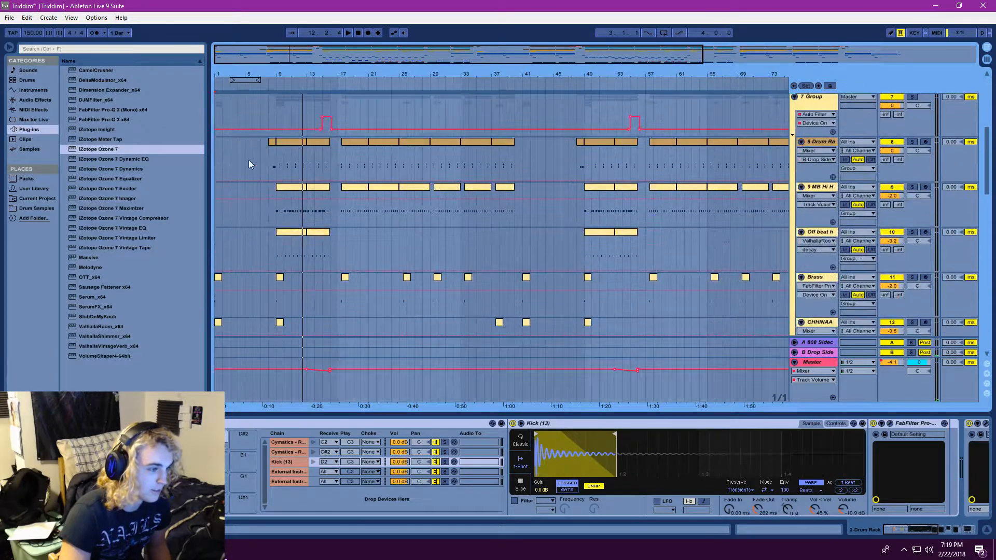
Solo the Brass track and play it from the beginning of the song
left_click(276, 120)
scroll(293, 176, "up", 2)
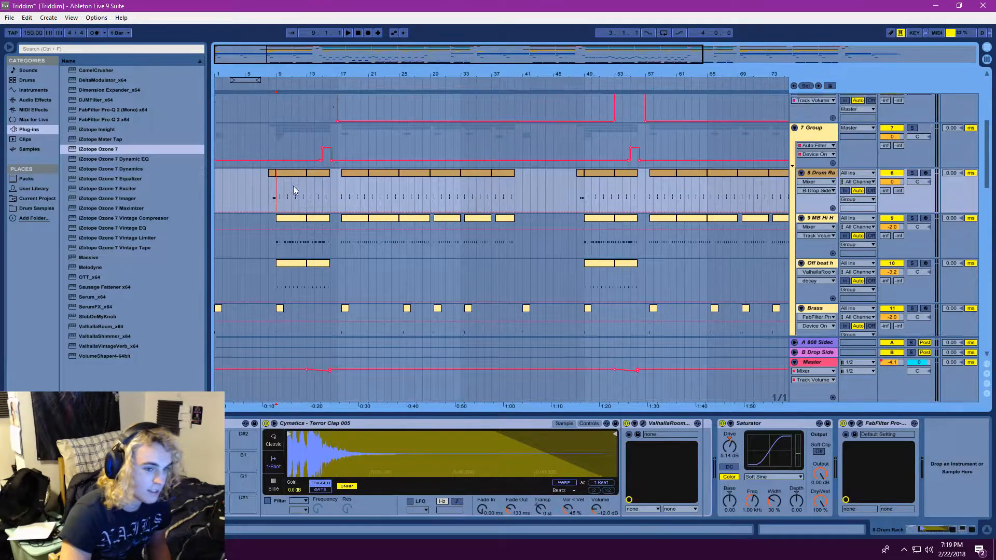
scroll(293, 187, "down", 3)
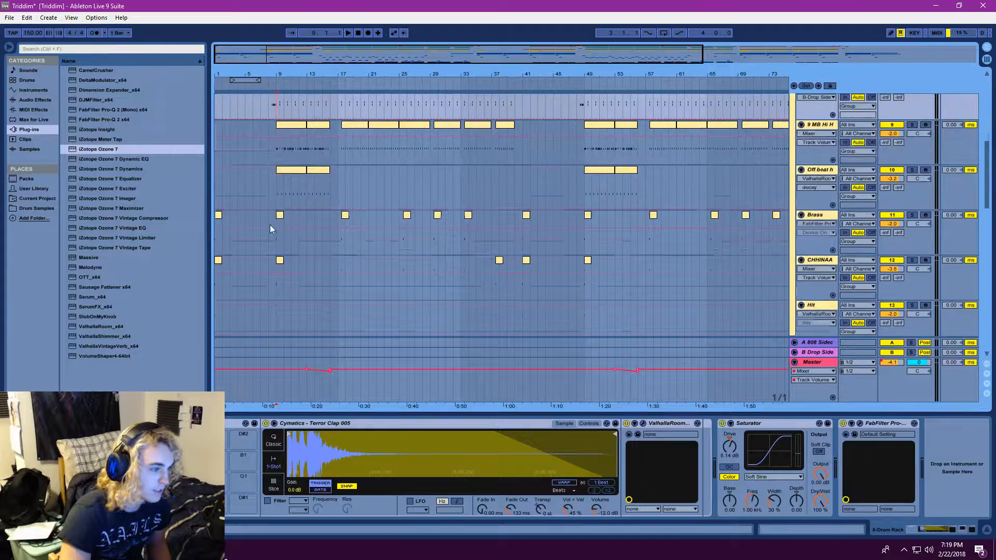
key("Home")
left_click(215, 241)
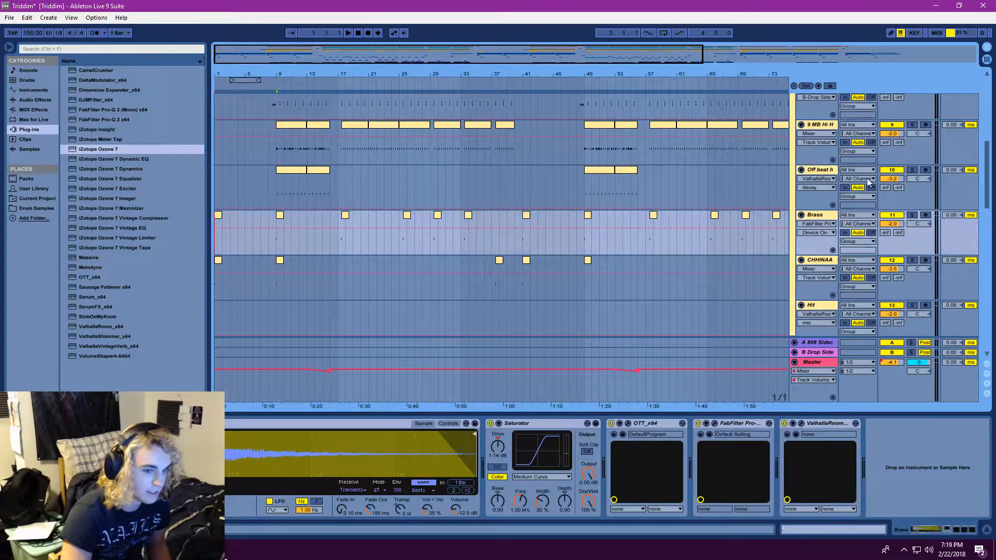
double_click(823, 214)
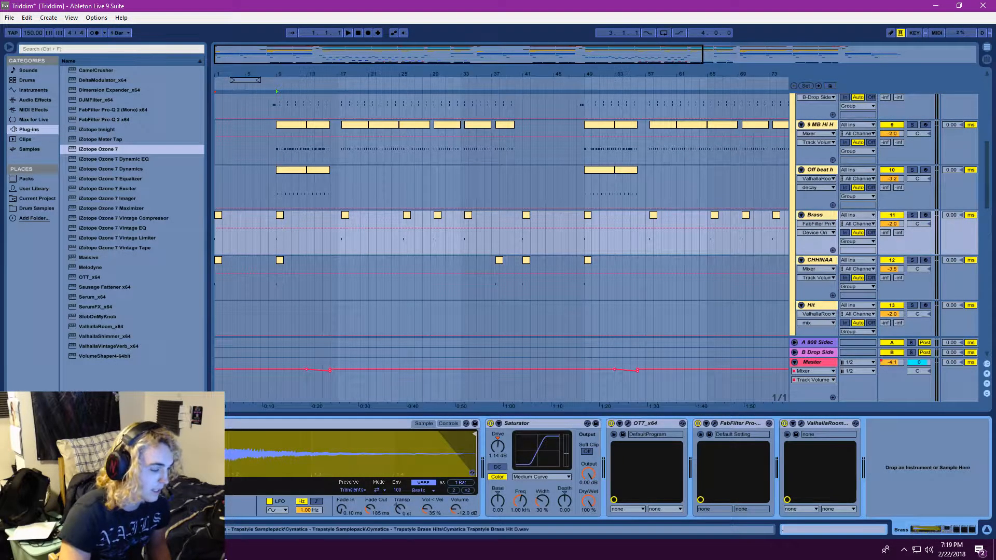
left_click(348, 32)
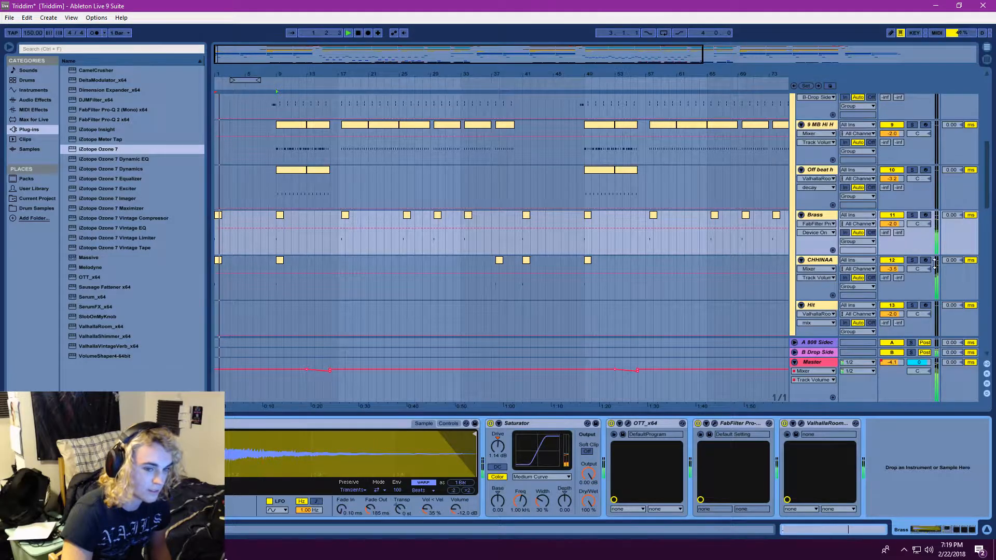
left_click(912, 215)
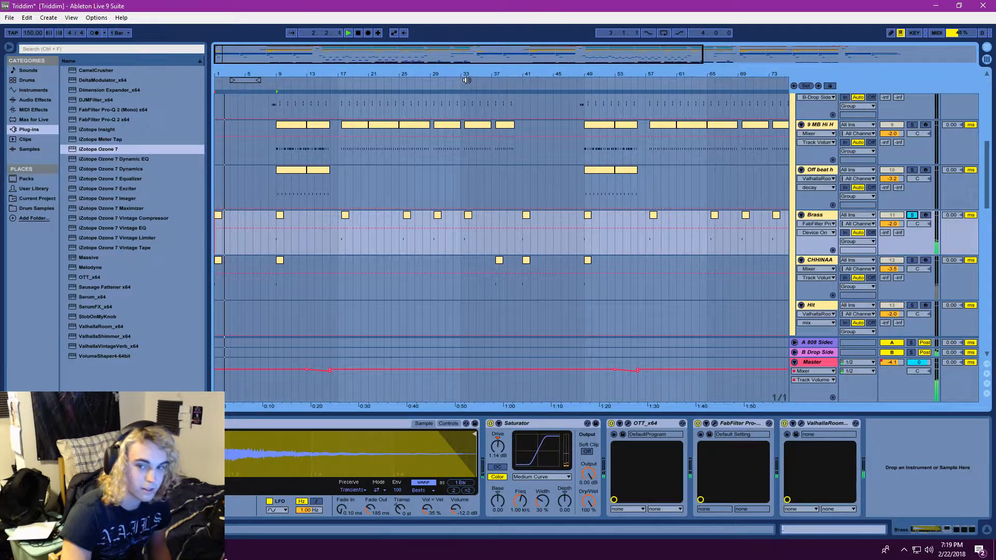
left_click(349, 34)
Solo the CHHINAA track, add the Brass track to the solo, and play both from the beginning
left_click(912, 261)
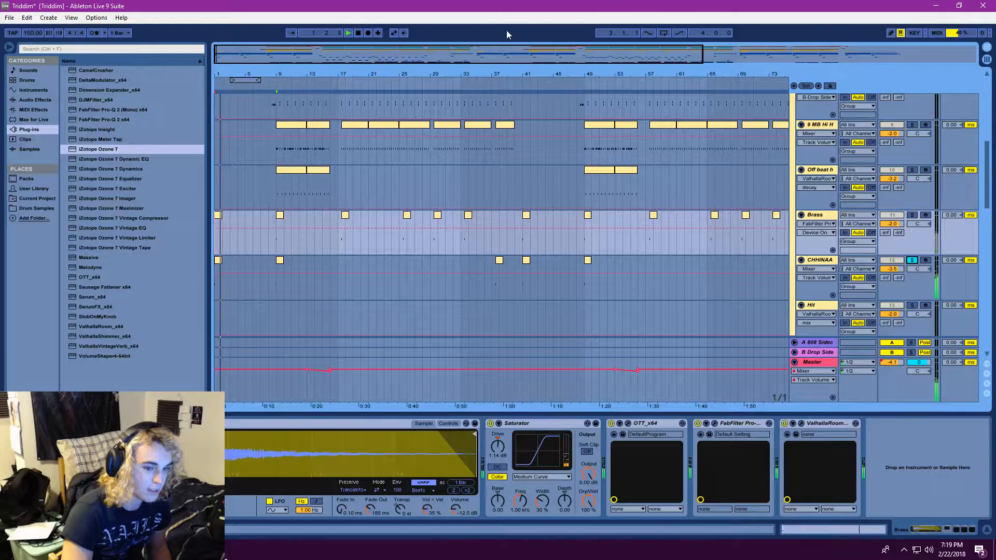
left_click(349, 34)
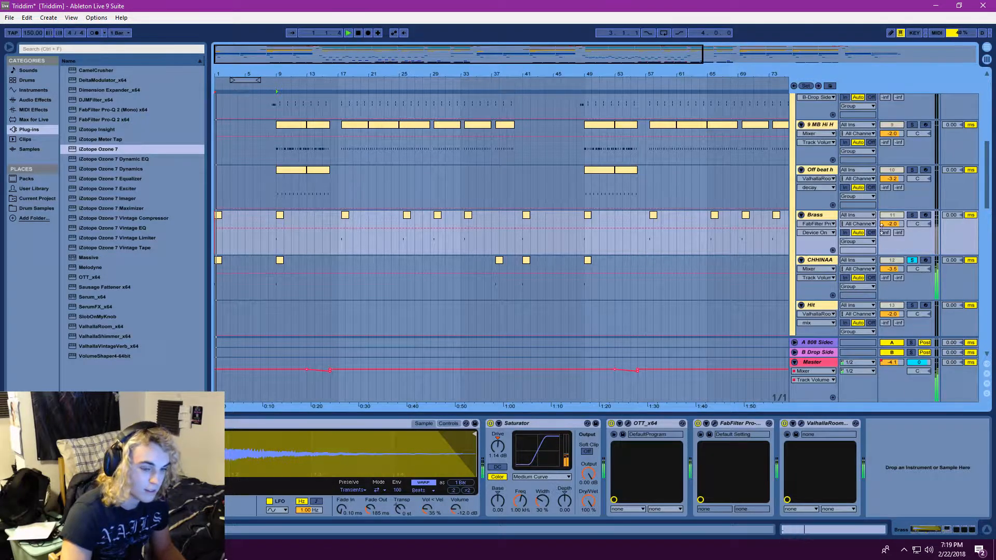
left_click(912, 215, "ctrl")
left_click(348, 33)
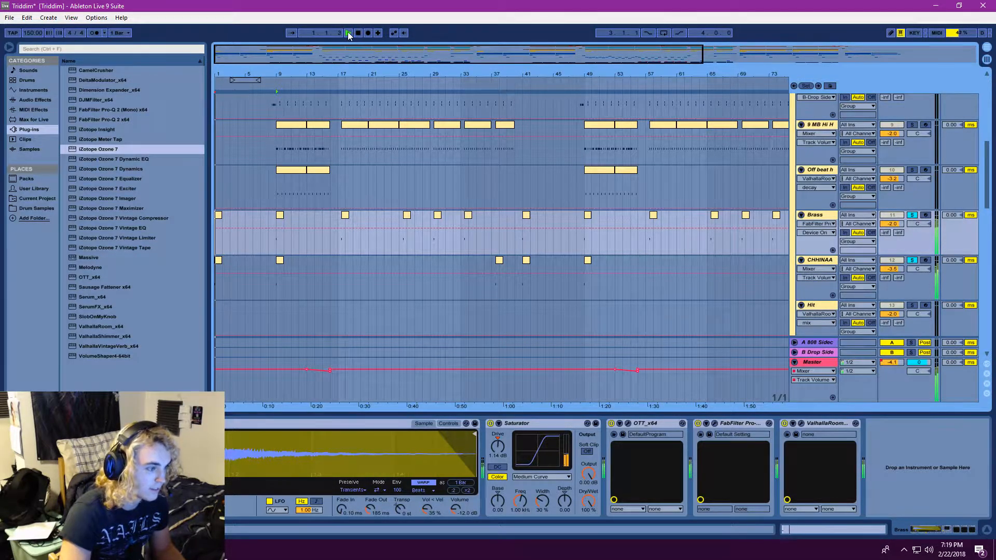
Add the 2 Drum Rack track to the soloed tracks and restart playback from the beginning
scroll(519, 233, "down", 3)
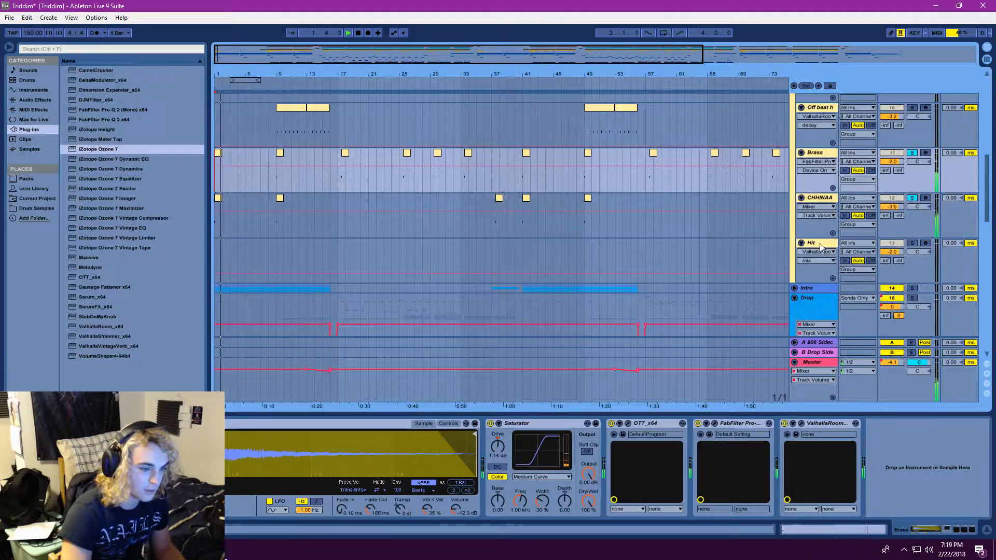
scroll(495, 260, "up", 4)
scroll(500, 261, "down", 12)
scroll(554, 239, "up", 13)
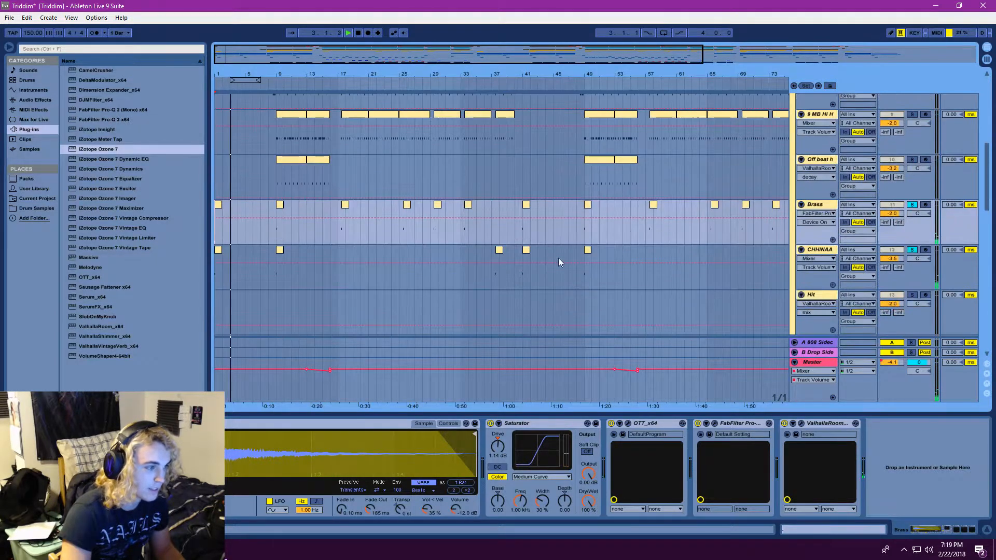
scroll(558, 257, "up", 15)
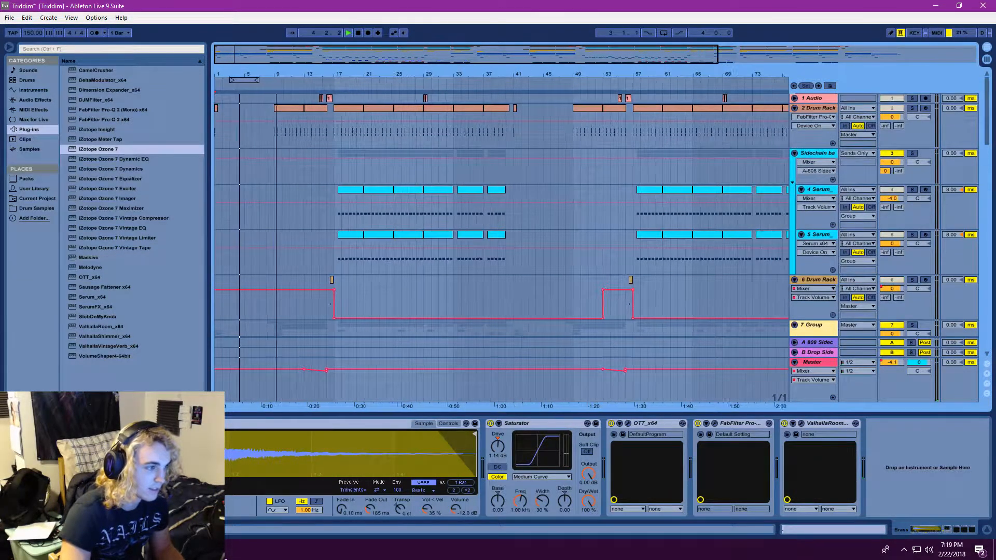
left_click(912, 108)
left_click_drag(334, 52, 402, 38)
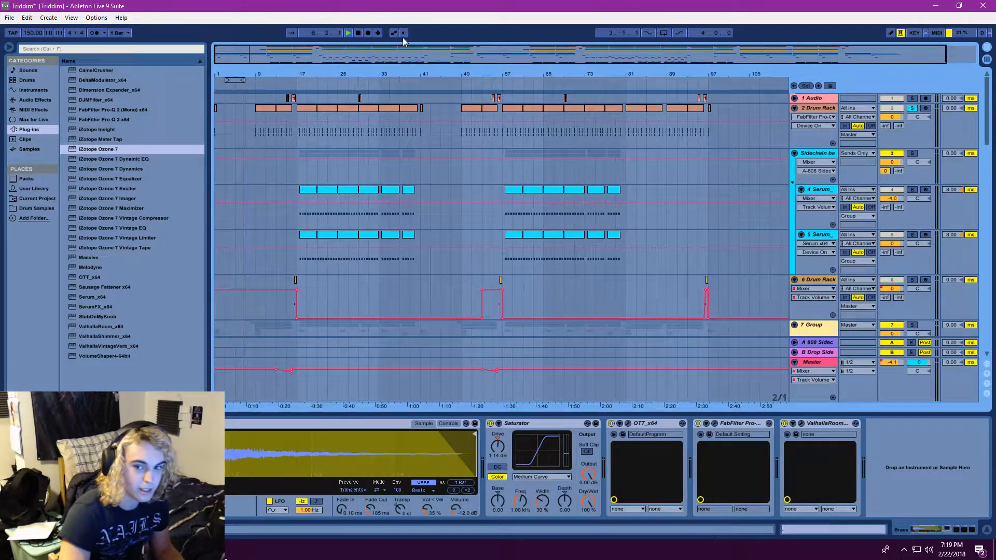
left_click(363, 32)
left_click(349, 33)
Restart playback from the beginning and solo the 19 Massive track in the Drop group
scroll(401, 186, "down", 10)
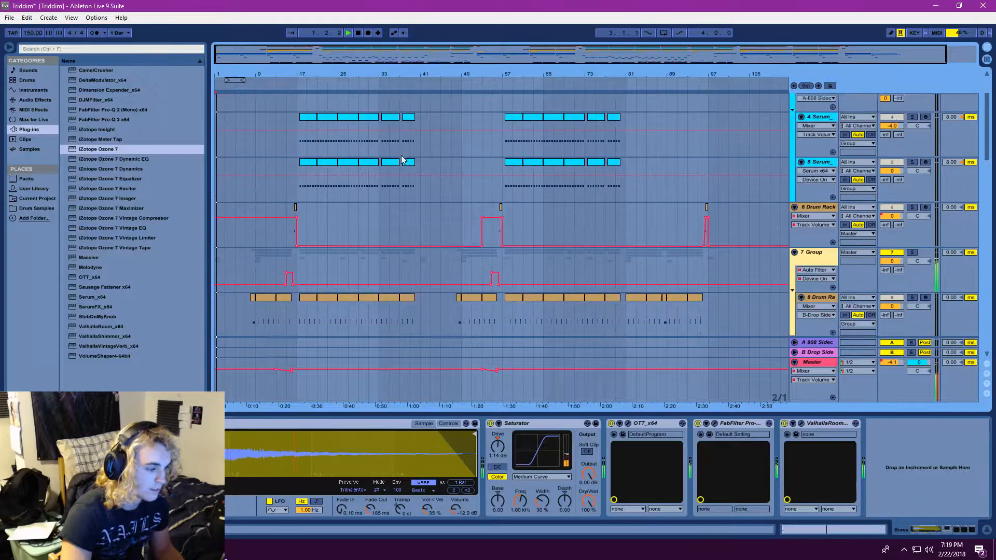
scroll(402, 191, "down", 6)
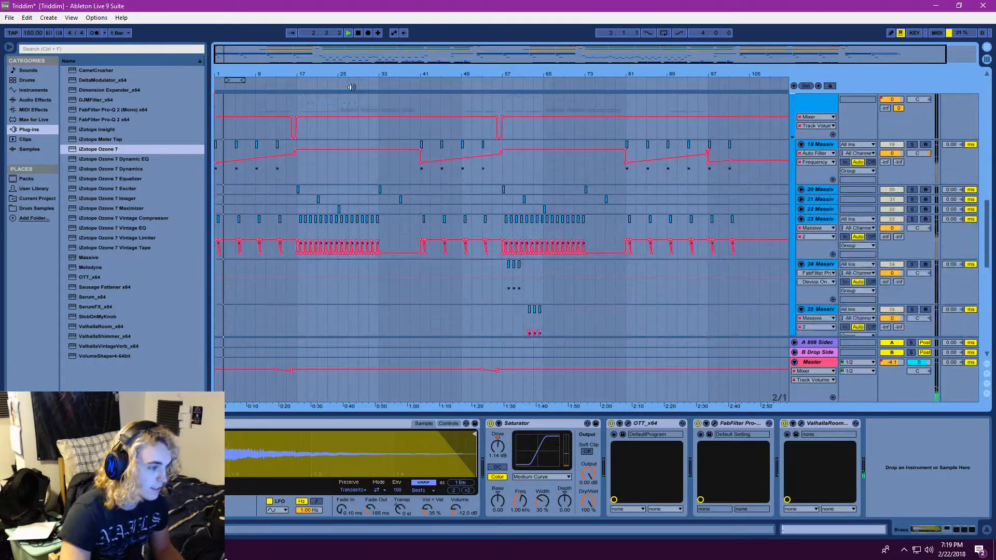
left_click(352, 34)
left_click_drag(253, 56, 253, 77)
left_click(912, 146)
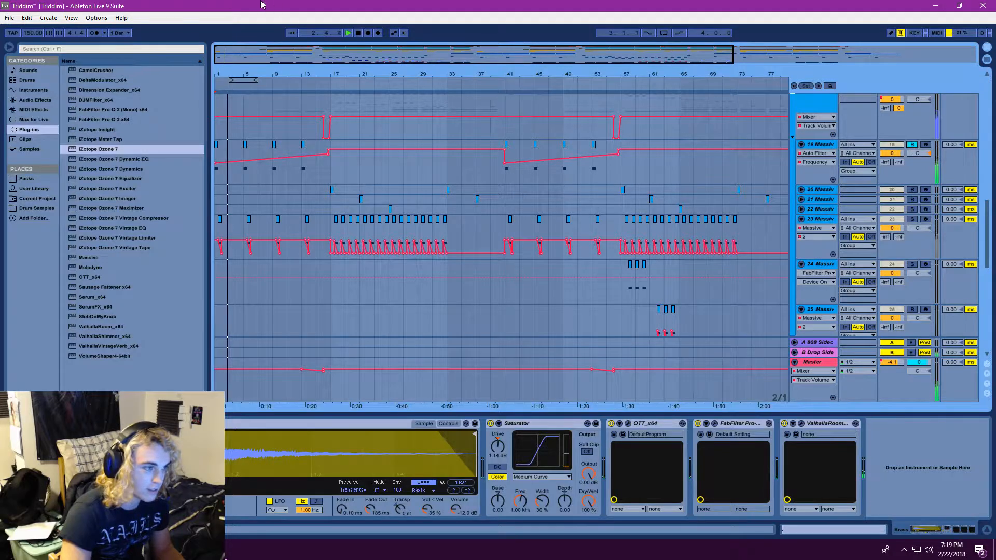
Replay the soloed 19 Massive track from the beginning of the song and select it to show its device chain
left_click(348, 33)
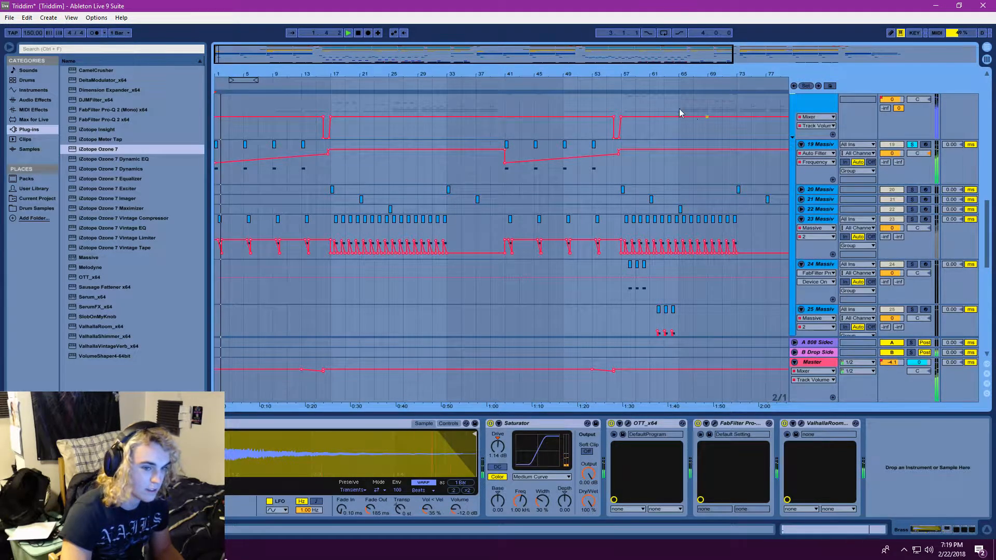
left_click(351, 33)
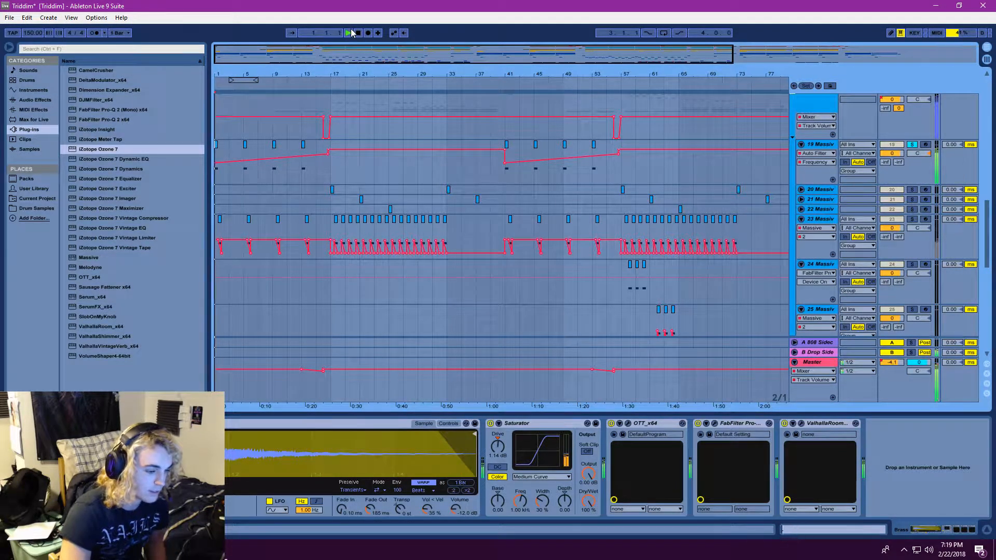
left_click(828, 146)
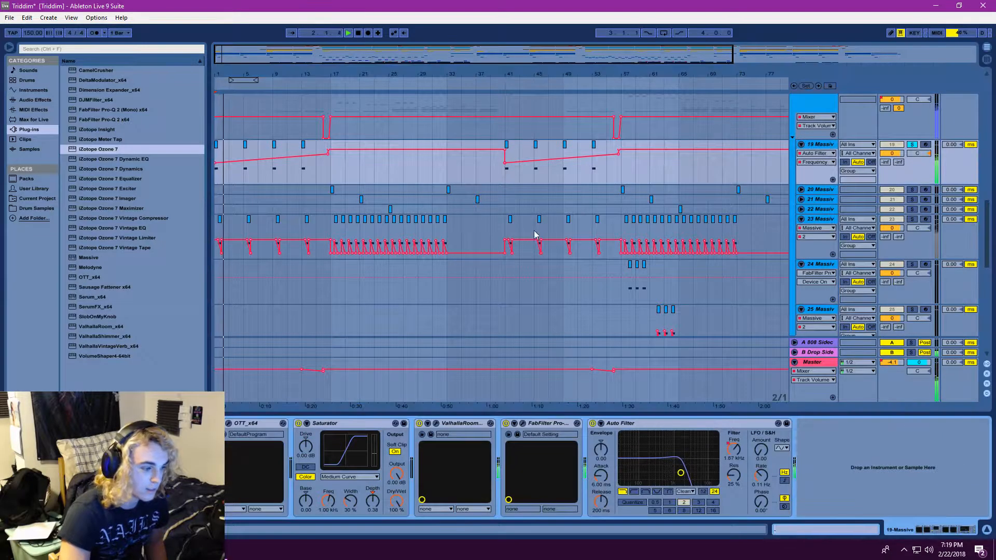
left_click(348, 33)
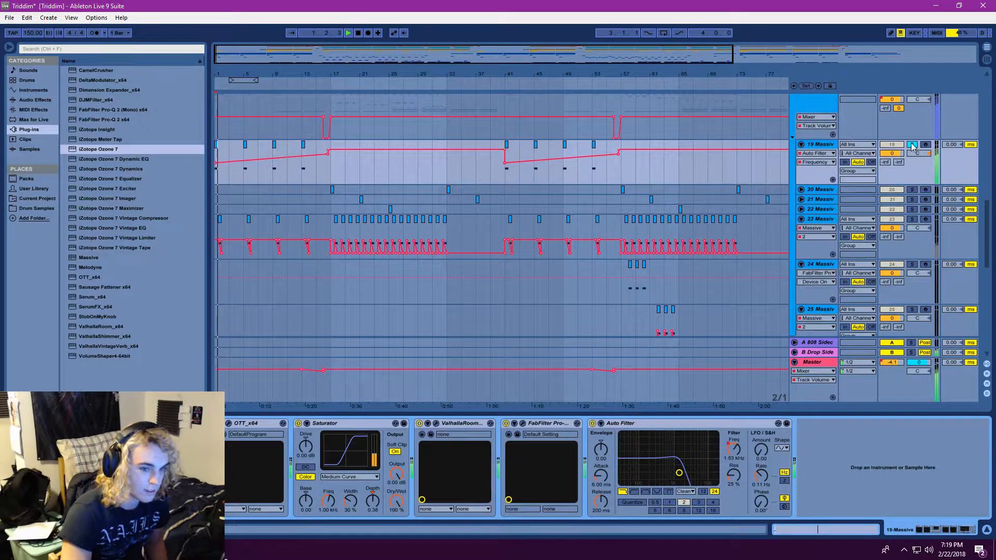
left_click(349, 33)
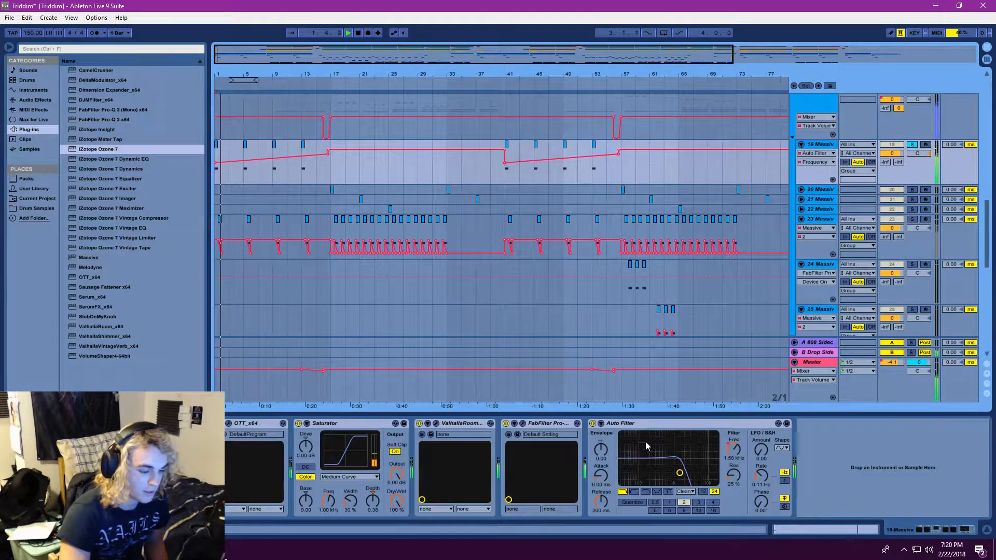
Inspect the FabFilter Pro-Q 2 and ValhallaRoom settings on the 19 Massive track, closing each plug-in window after viewing
left_click(523, 424)
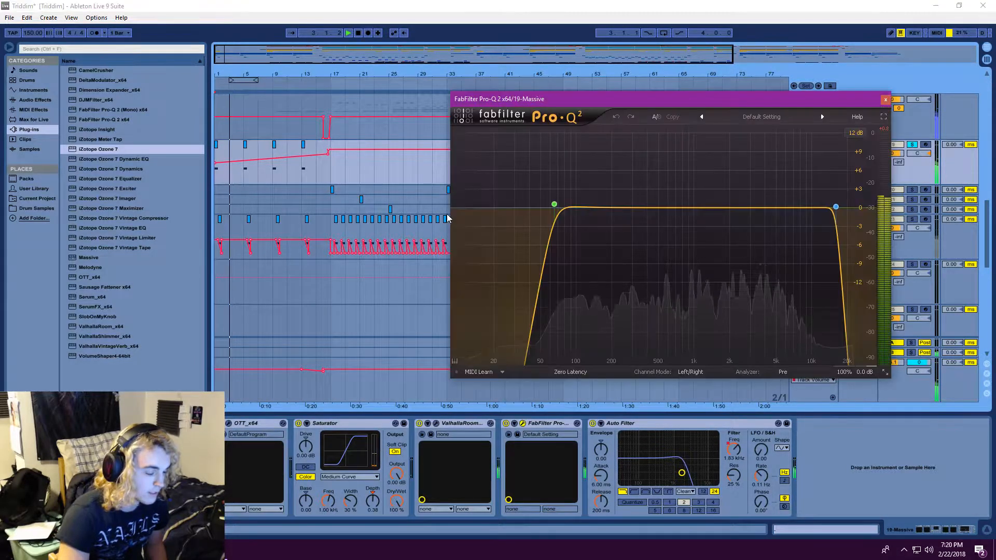
left_click(885, 99)
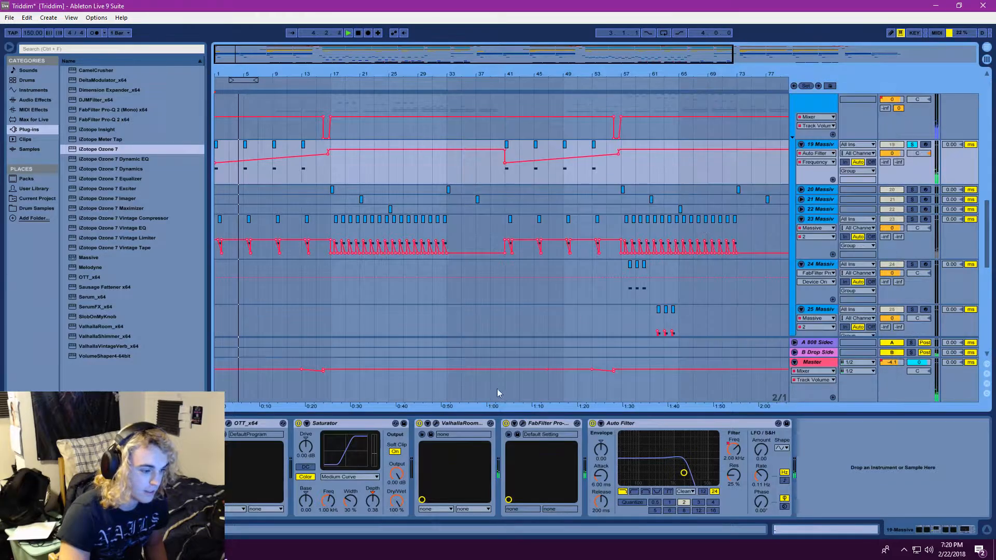
left_click(436, 423)
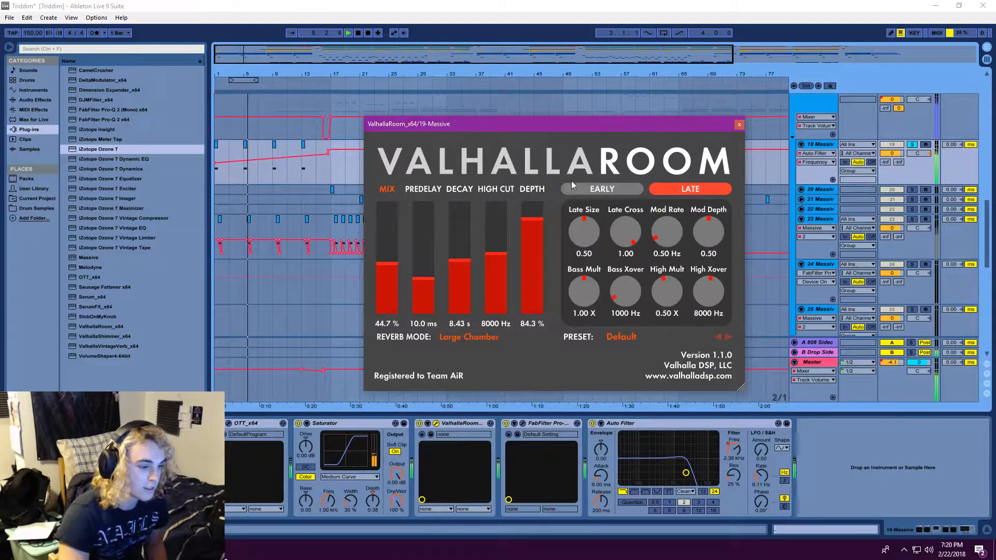
left_click(436, 424)
Replay the soloed 19 Massive track from the beginning while inspecting its OTT compressor settings
left_click(348, 33)
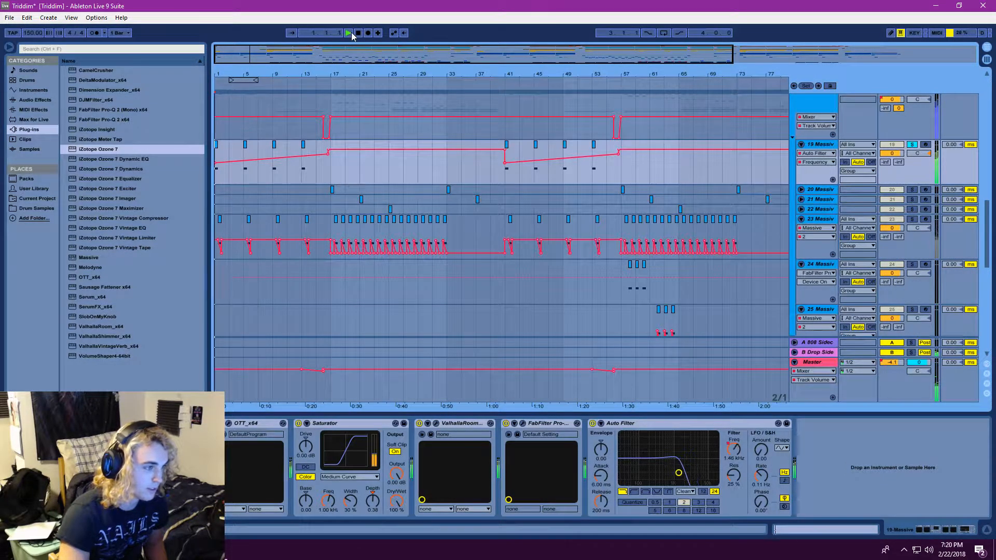
left_click(229, 423)
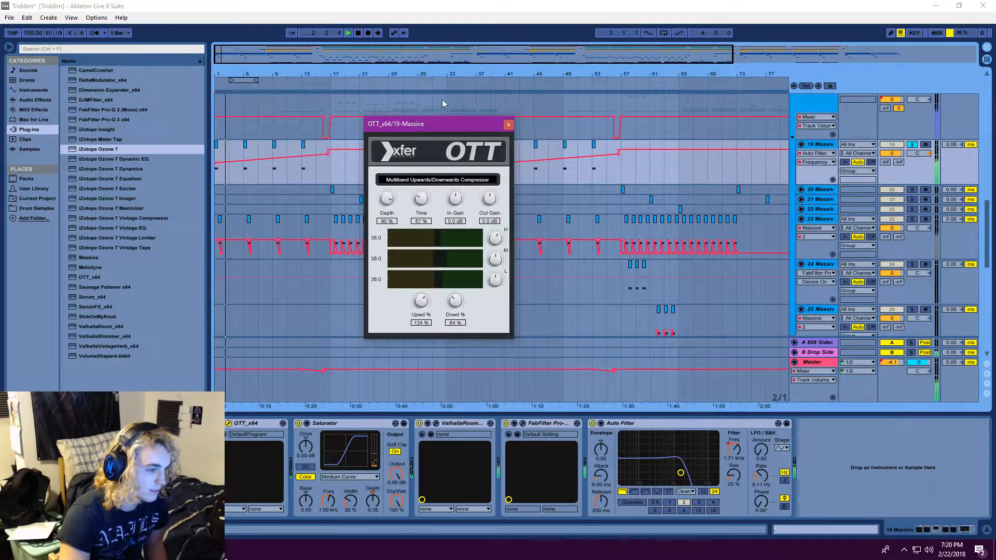
left_click(508, 125)
left_click(348, 32)
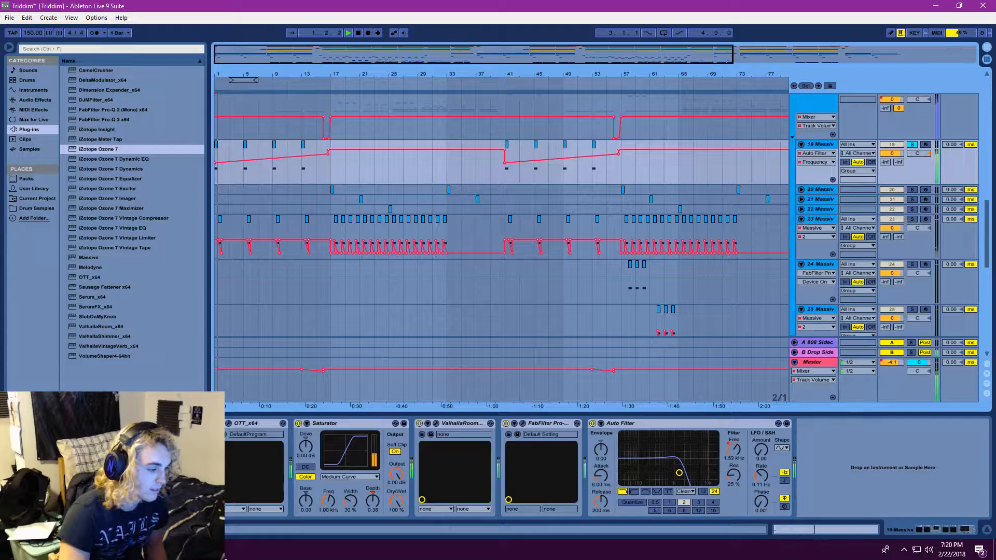
Open the Massive synth on the 19 Massive track, reposition its window and restart playback from the beginning
left_click(142, 423)
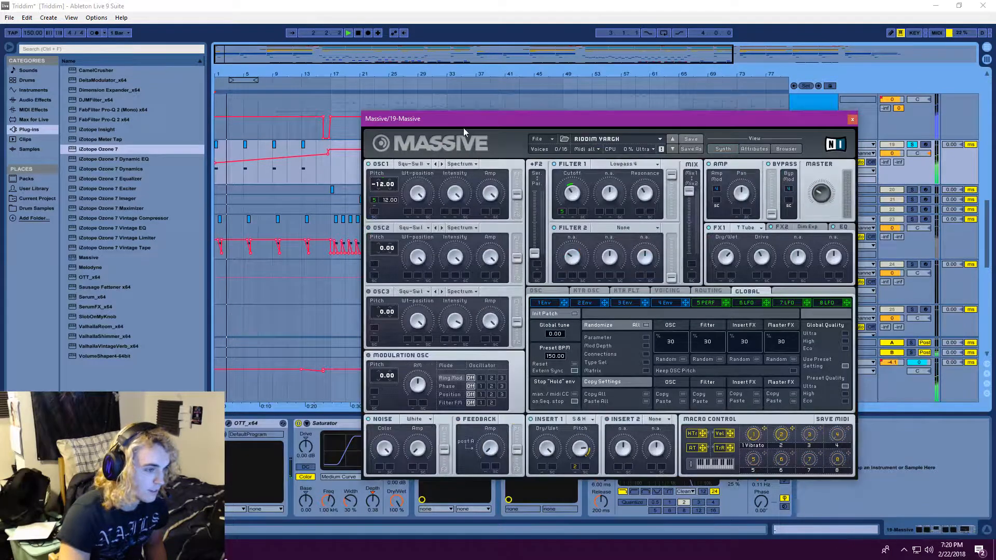
left_click_drag(464, 123, 438, 104)
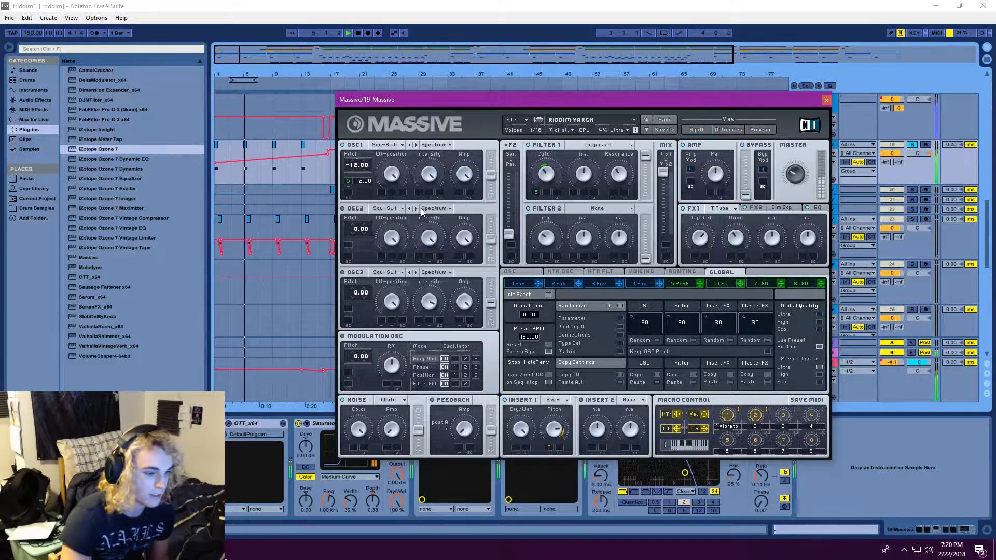
left_click(348, 33)
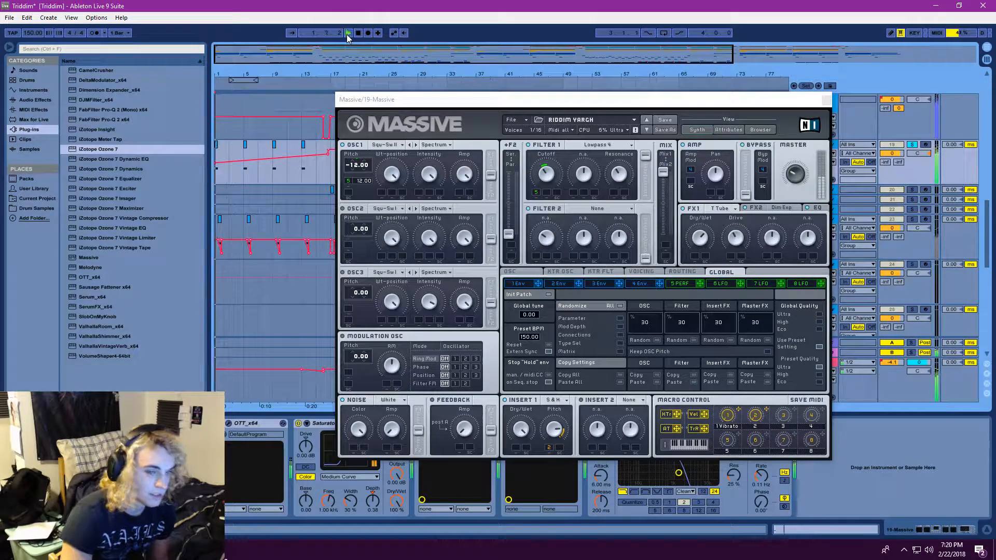
Examine the Voicing page and the 5 Perf performer curves in Massive during playback, and close the synth window
left_click(641, 271)
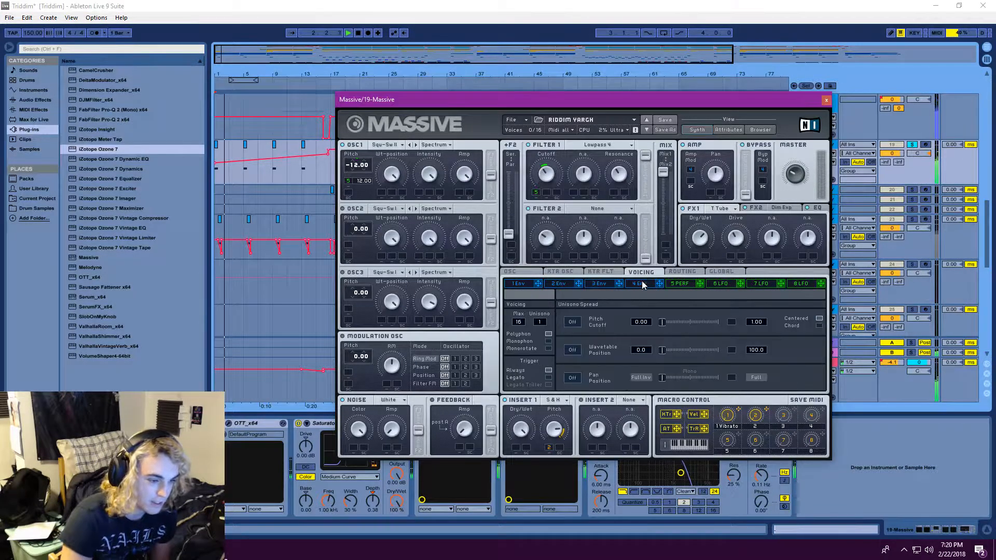
left_click(644, 284)
left_click(652, 271)
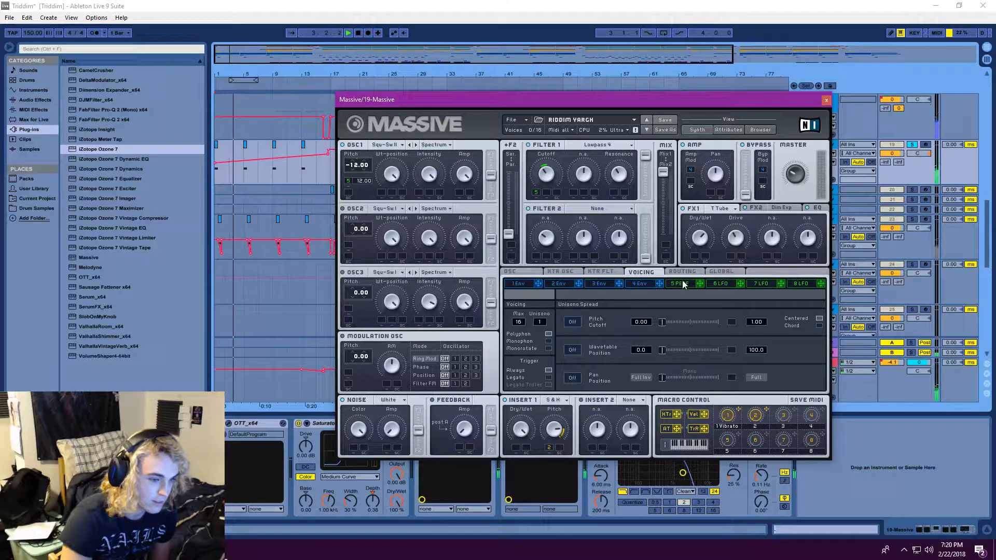
left_click(679, 283)
left_click(337, 32)
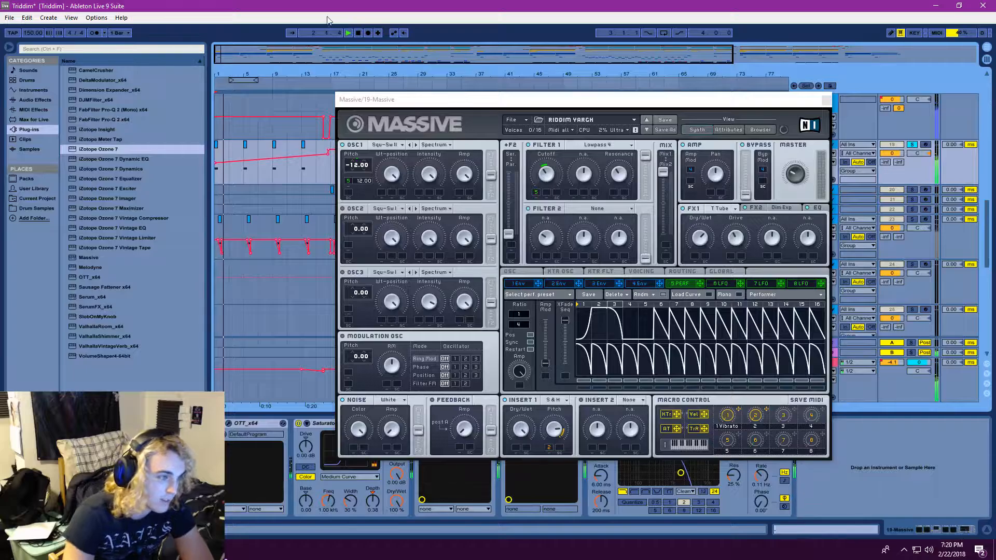
left_click(348, 33)
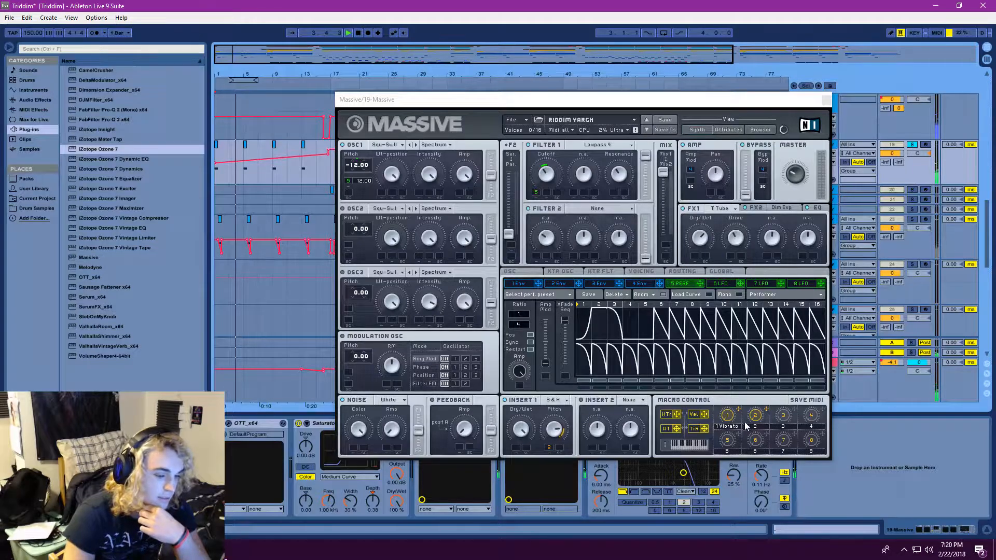
left_click(827, 102)
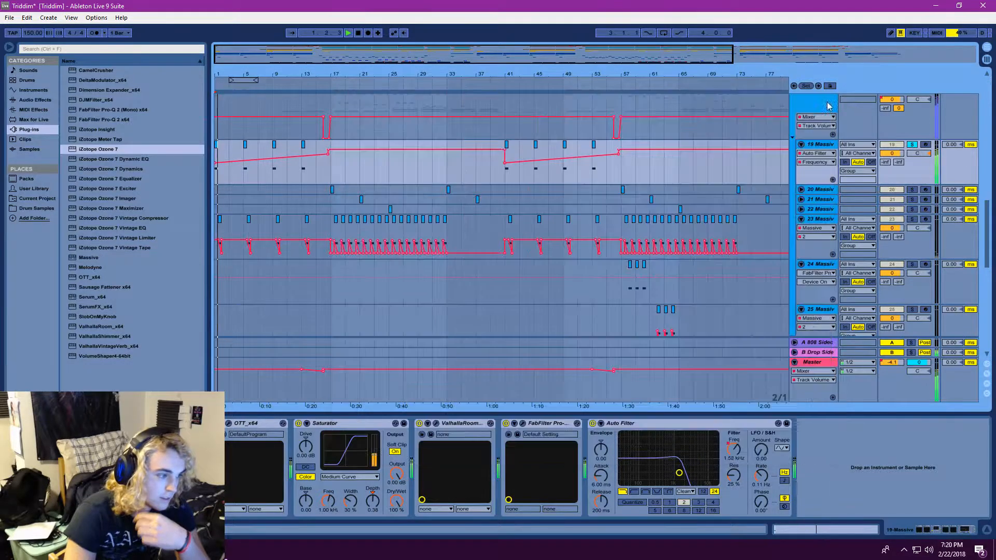
Add the 23 Massive track to the solo, open its Massive synth and restart playback from the beginning
left_click(912, 219)
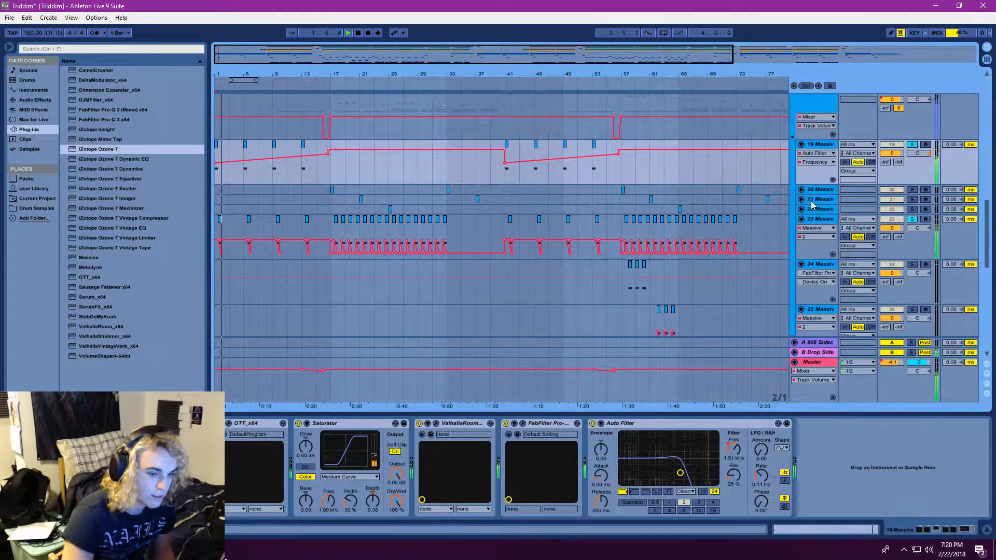
left_click(820, 220)
left_click(27, 424)
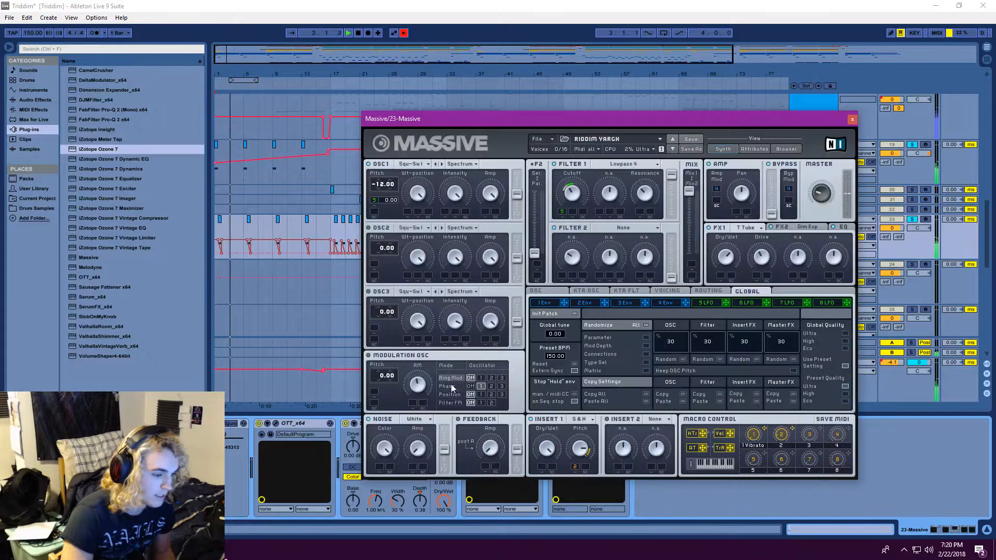
left_click(348, 33)
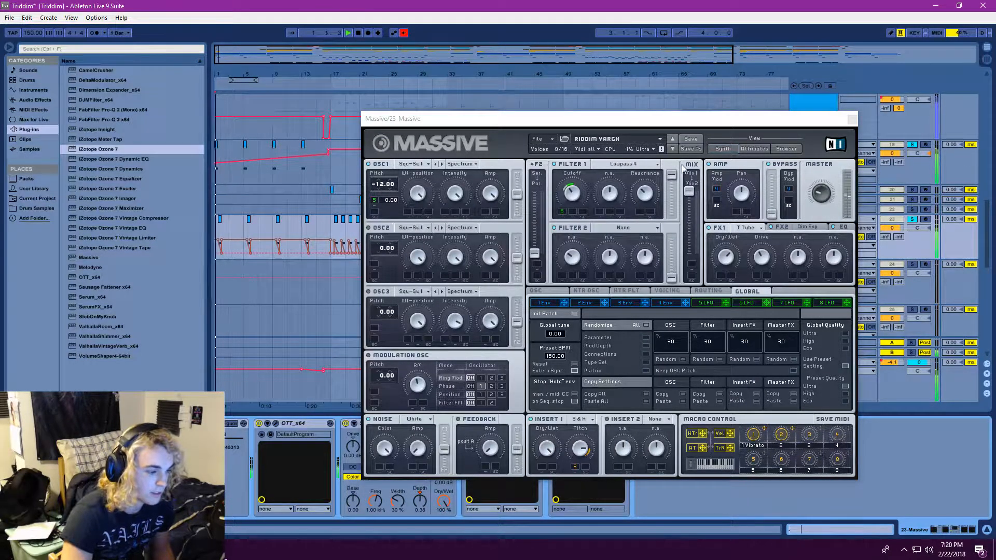
Show and re-enable the automation of parameter 2 of Massive on the 23 Massive track, and close the synth window
right_click(209, 443)
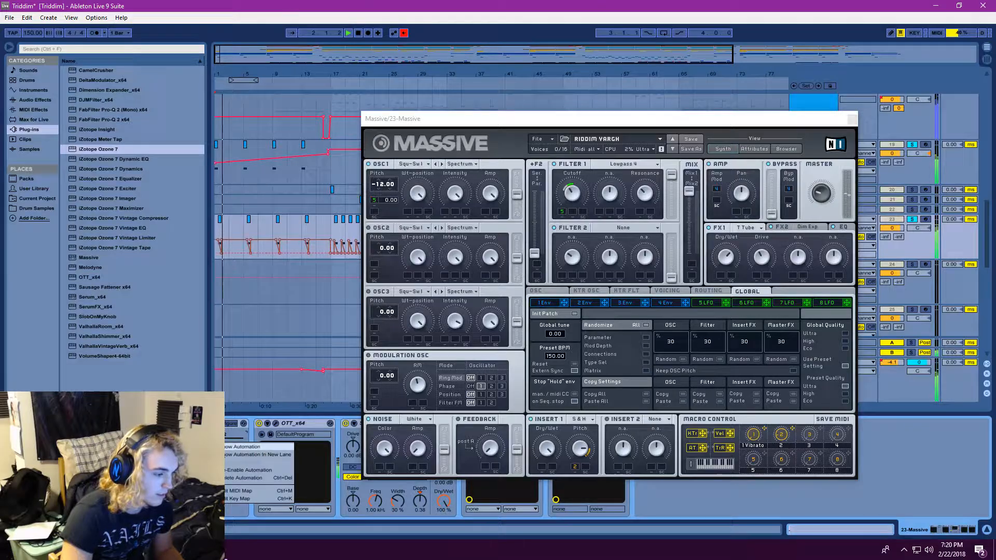
left_click(236, 448)
right_click(210, 444)
left_click(230, 470)
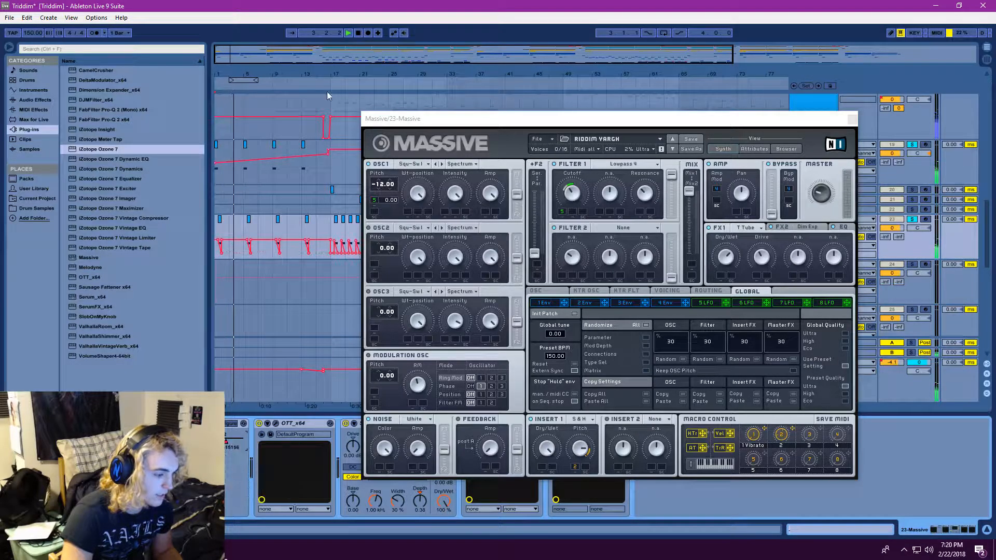
left_click(852, 119)
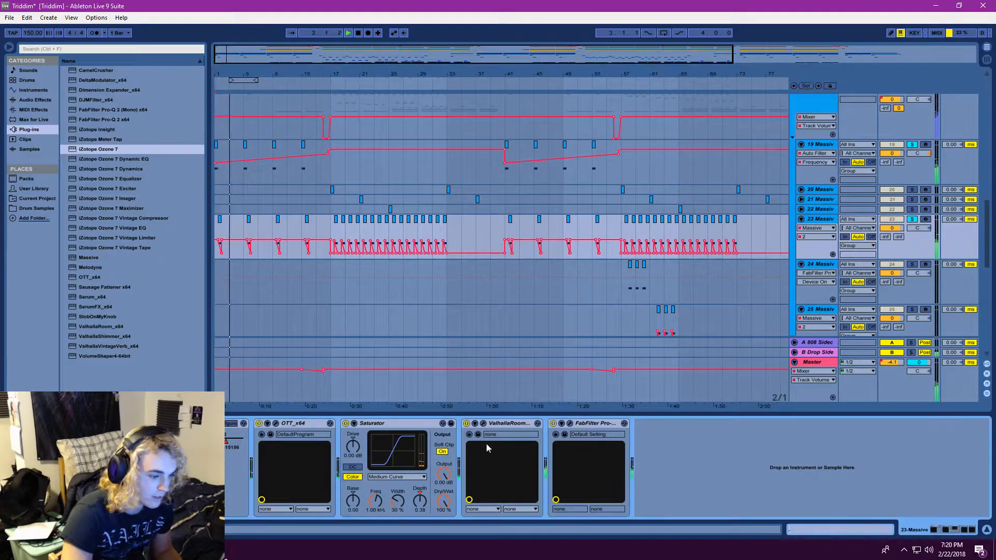
Reopen Massive on the 23 Massive track, replay the soloed tracks from the beginning several times, and close the synth window
left_click(350, 36)
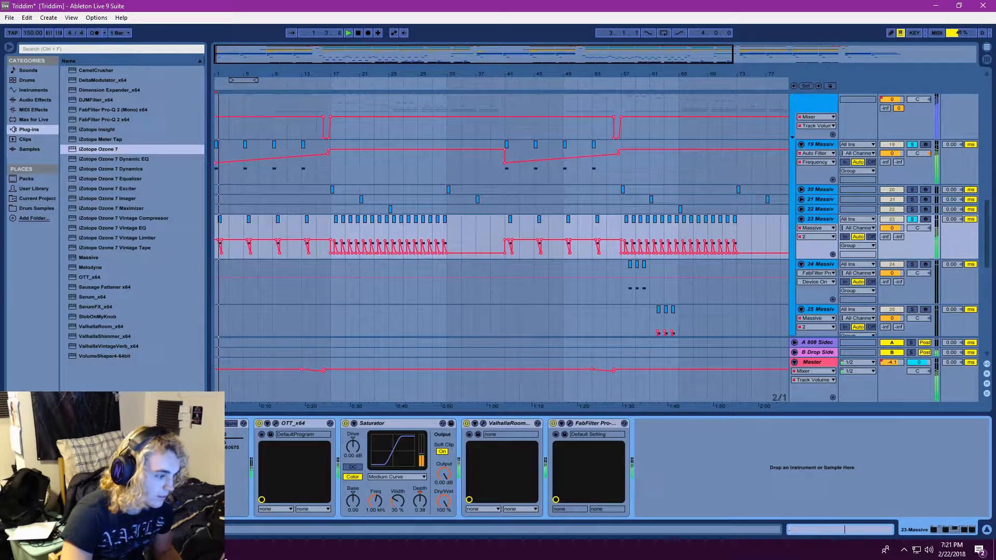
left_click(149, 424)
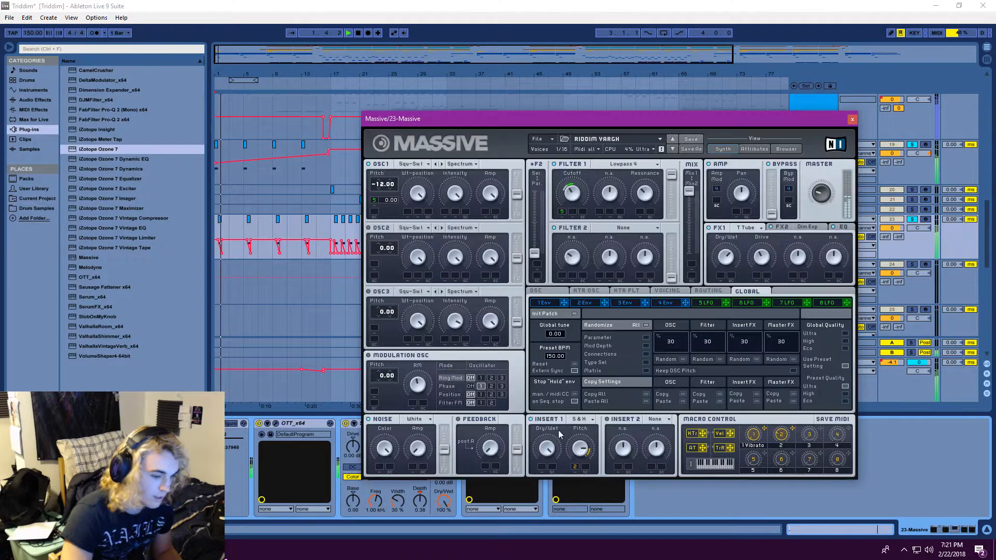
left_click(349, 34)
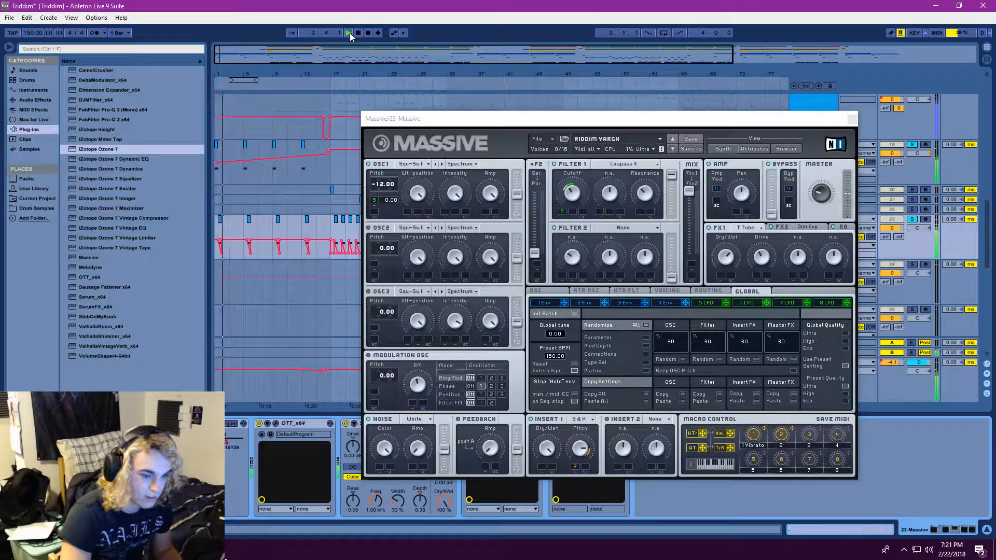
left_click(350, 32)
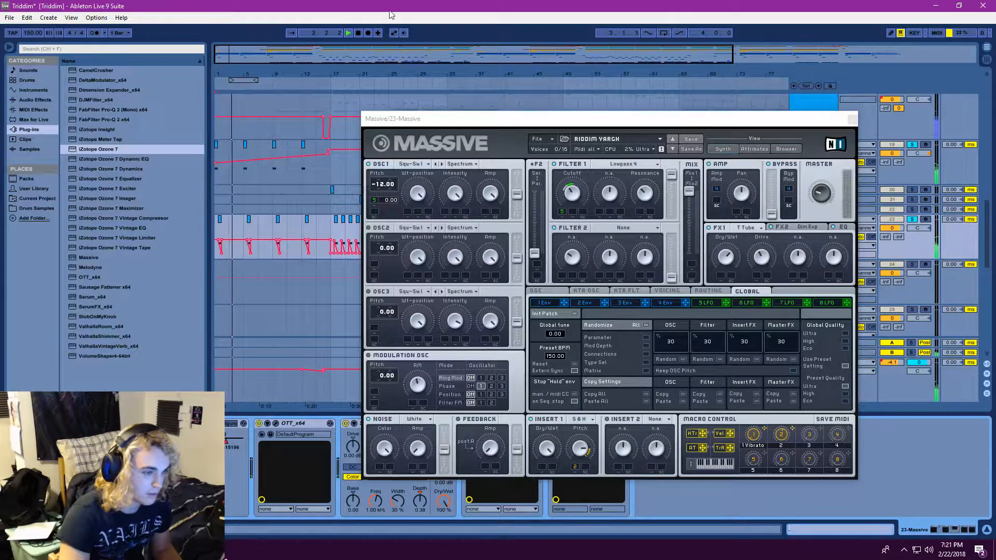
left_click(348, 33)
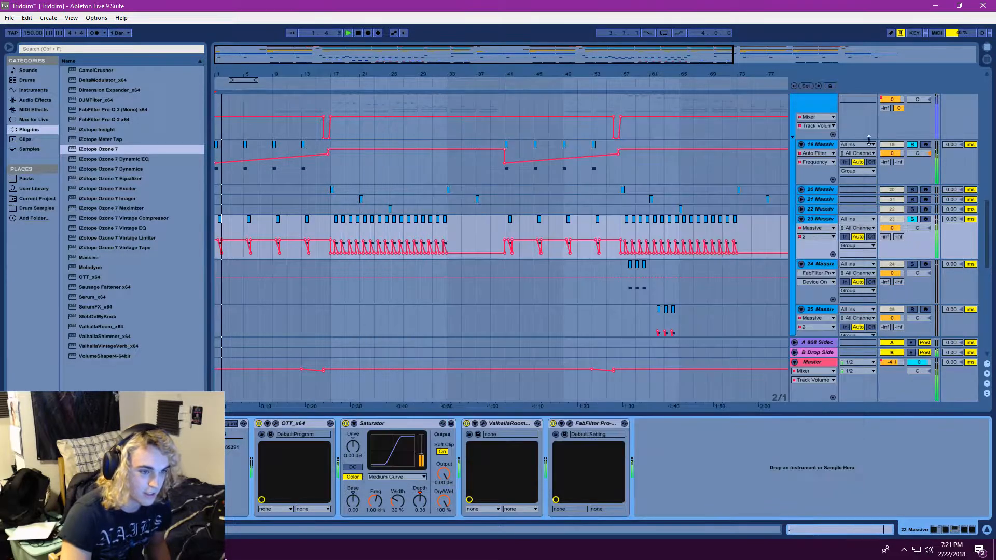
left_click(852, 119)
Clear the solo on the Massive tracks and unfold the Intro group above the Drop group
left_click(912, 145)
scroll(293, 276, "up", 1)
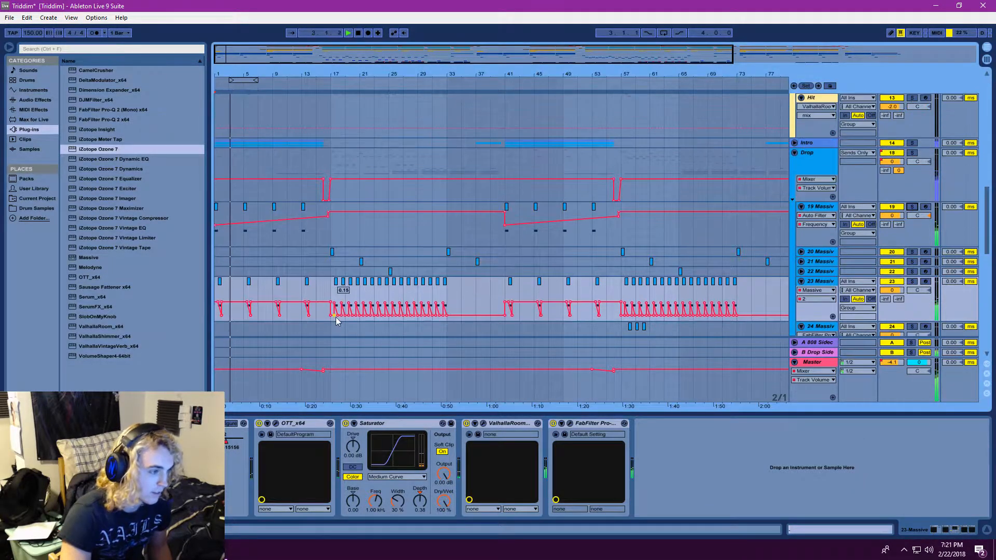
left_click(794, 143)
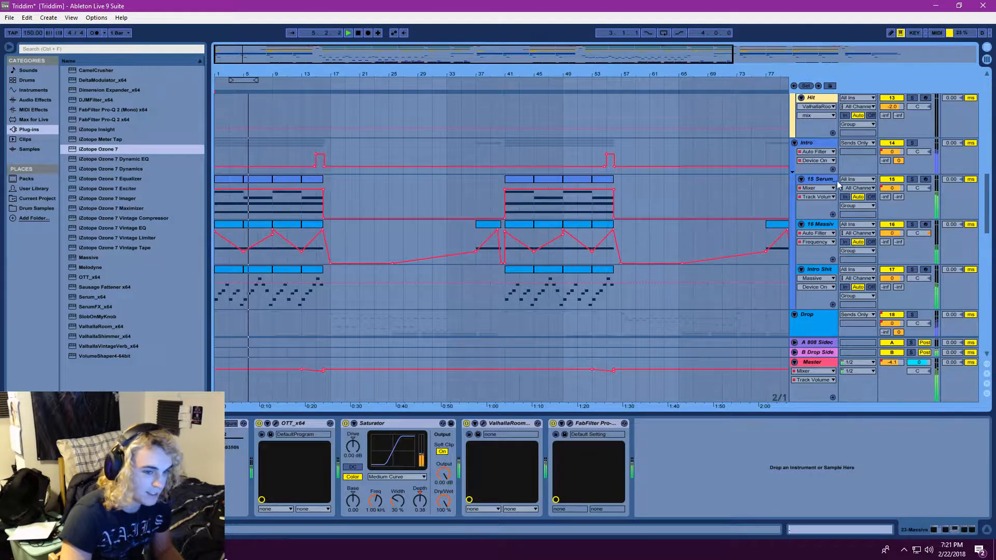
Open the Serum synth on the 15 Serum track, solo the track and play it from bar 5
left_click(730, 217)
left_click(140, 423)
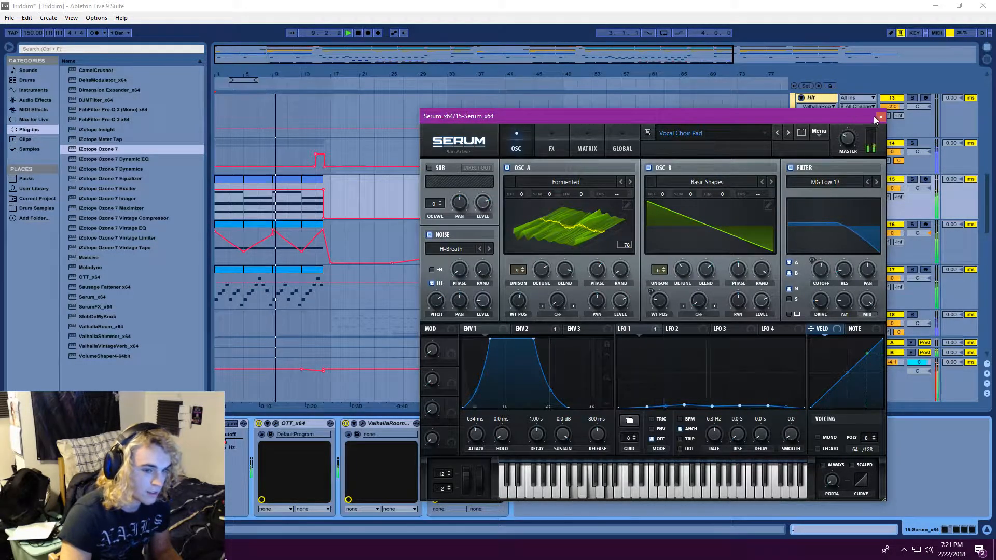
left_click(912, 179)
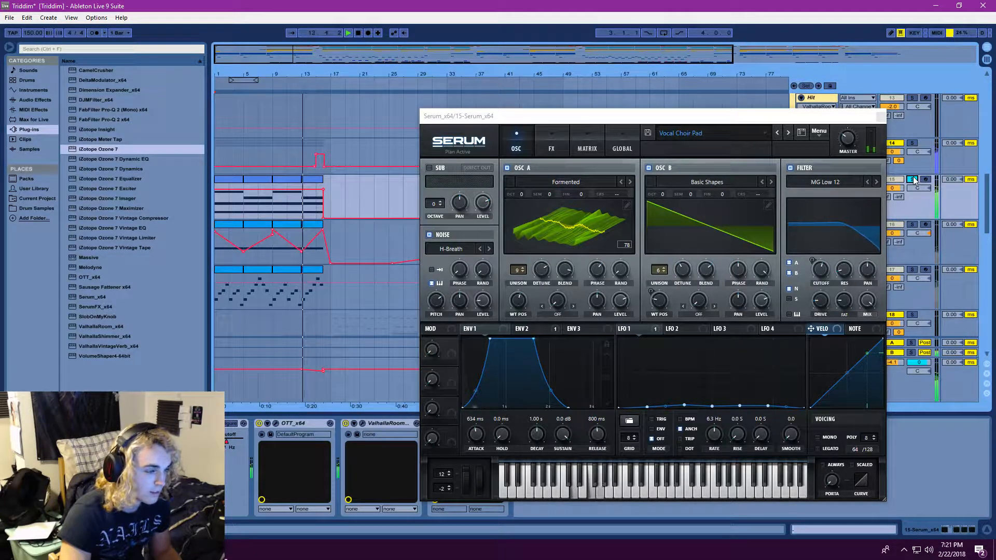
left_click_drag(313, 34, 314, 58)
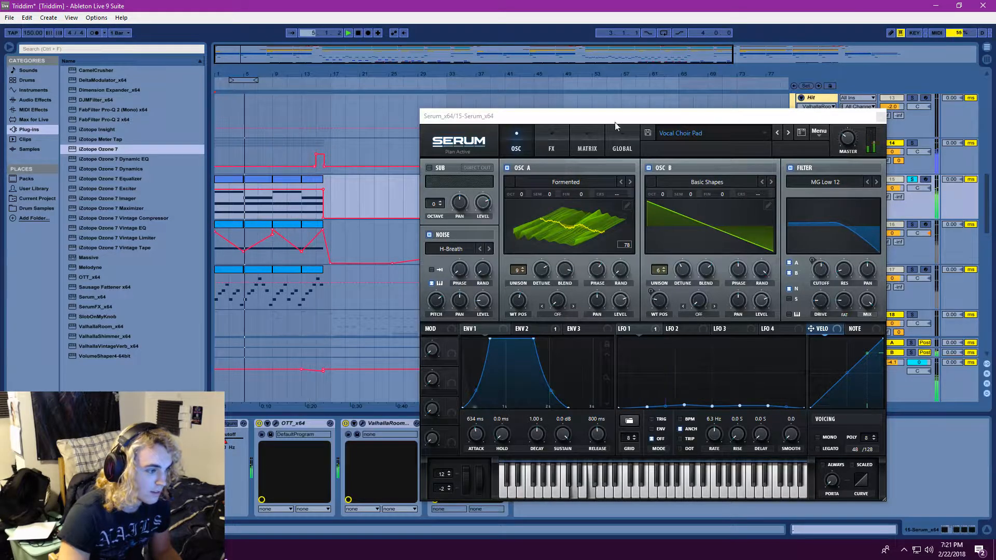
Listen to the Intro group's three tracks by soloing 15 Serum, 16 Massive and Intro Shit together, and close the Serum window
left_click(912, 224)
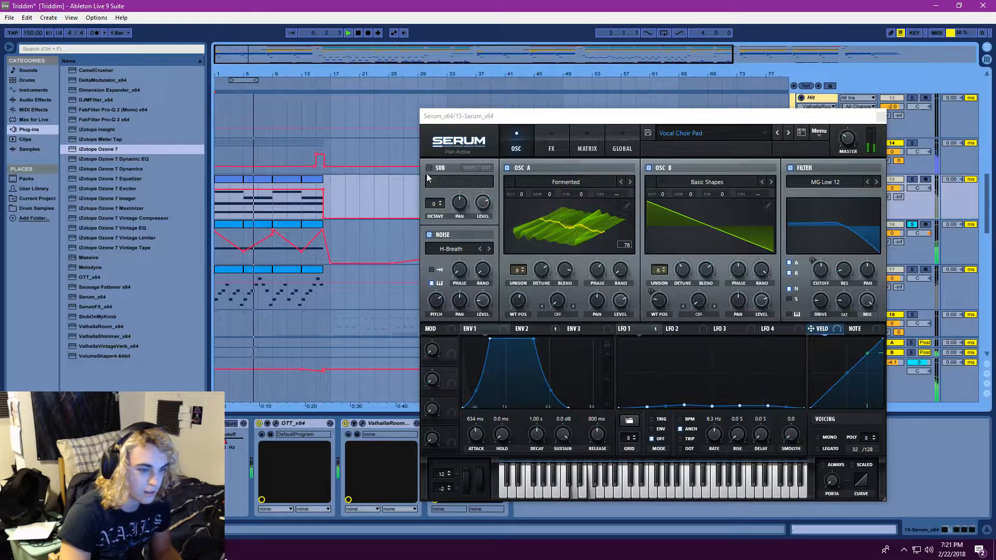
left_click(912, 179, "ctrl")
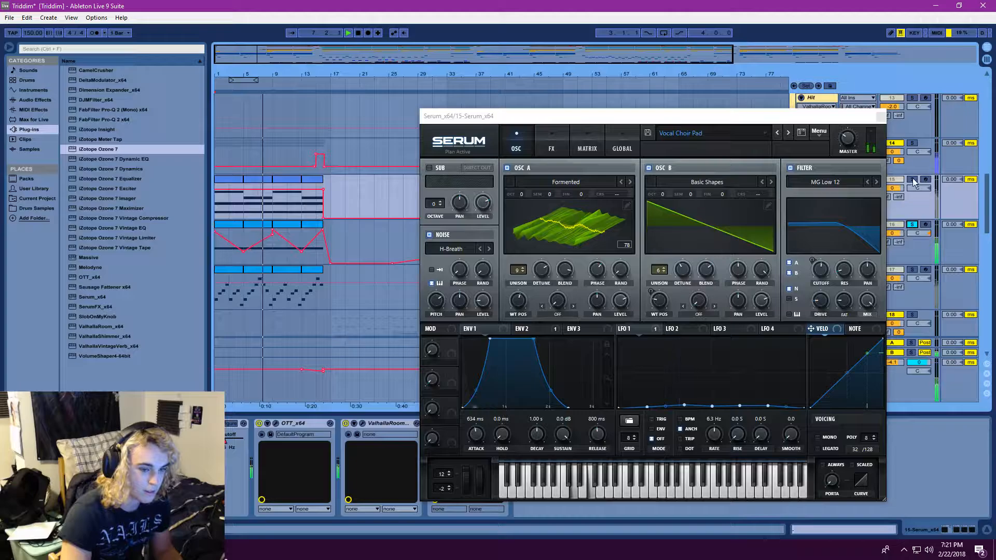
left_click(912, 269, "ctrl")
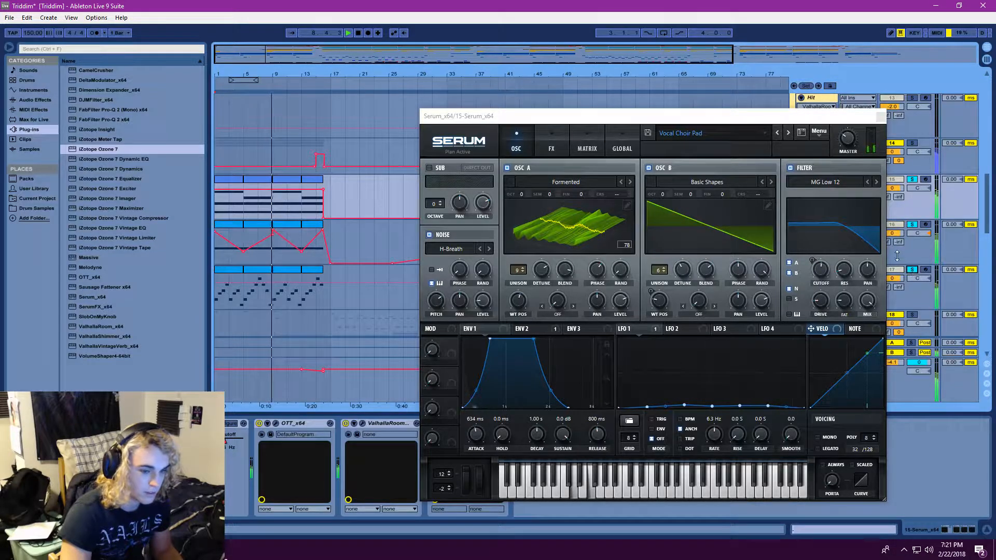
left_click_drag(747, 118, 674, 97)
left_click(807, 95)
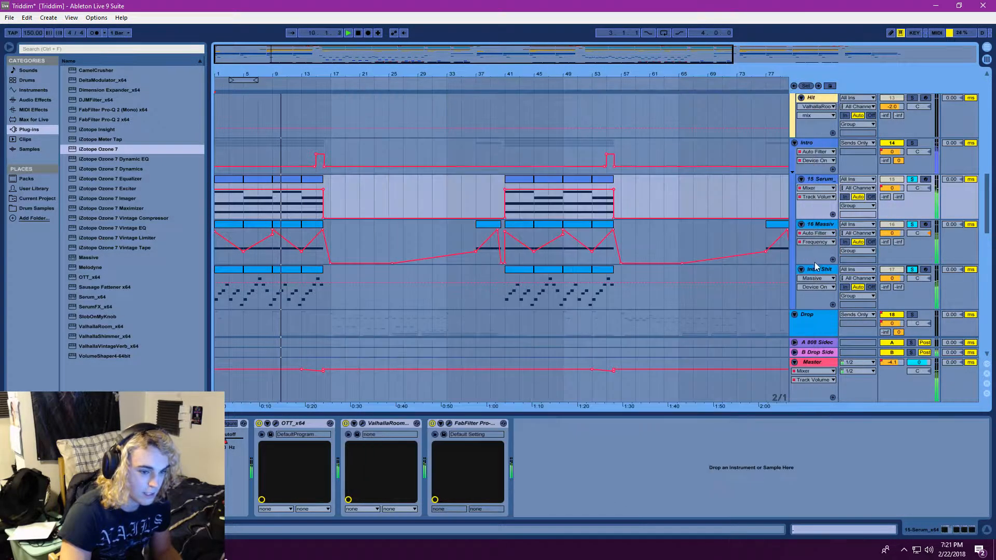
Show the Intro Shit track's effect chain and inspect its FabFilter Pro-Q 2 equalizer while replaying the soloed tracks from the beginning
left_click(810, 271)
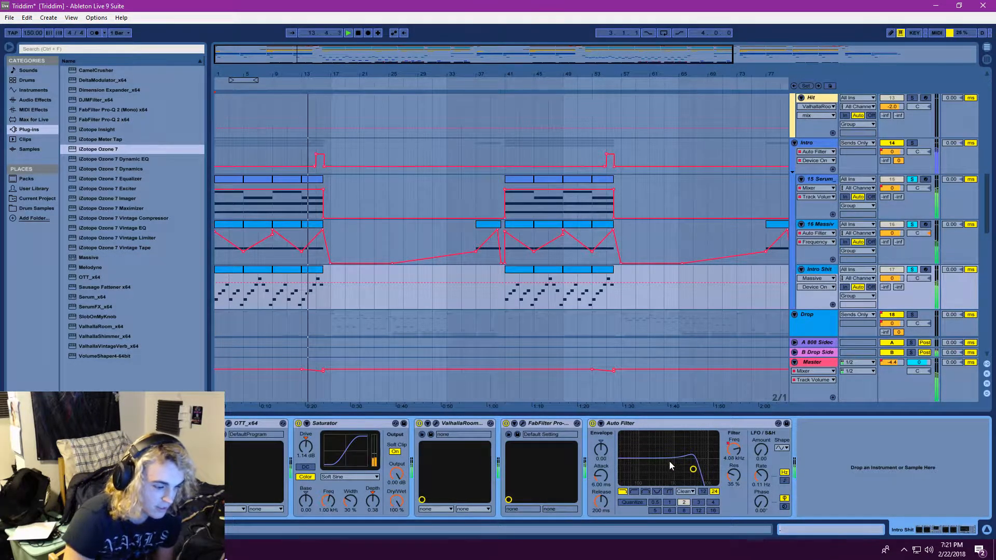
left_click(522, 422)
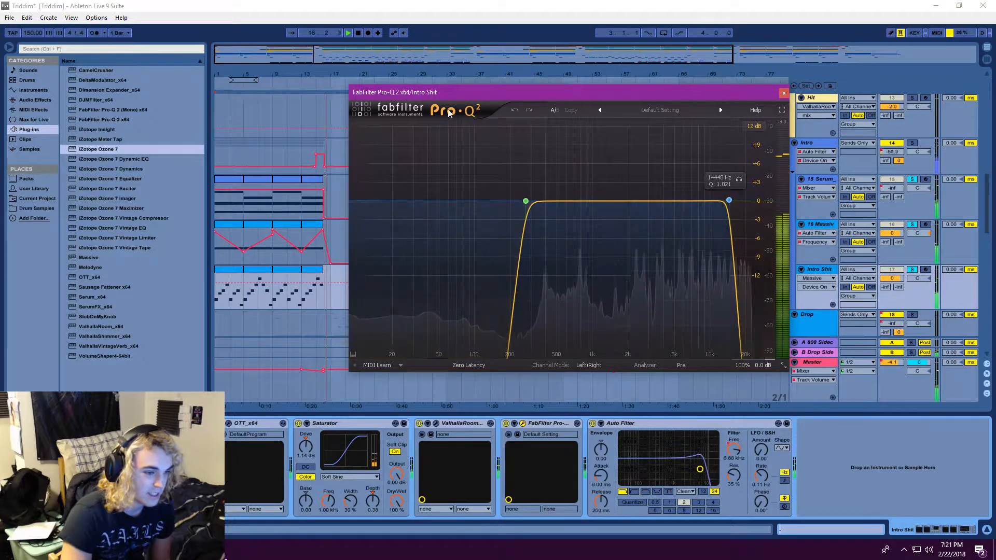
left_click(348, 34)
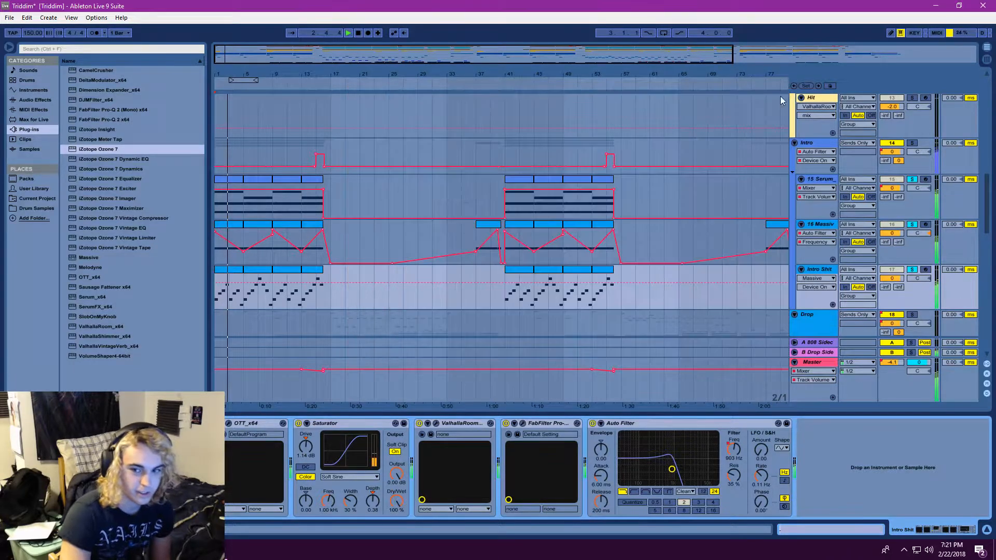
left_click(783, 92)
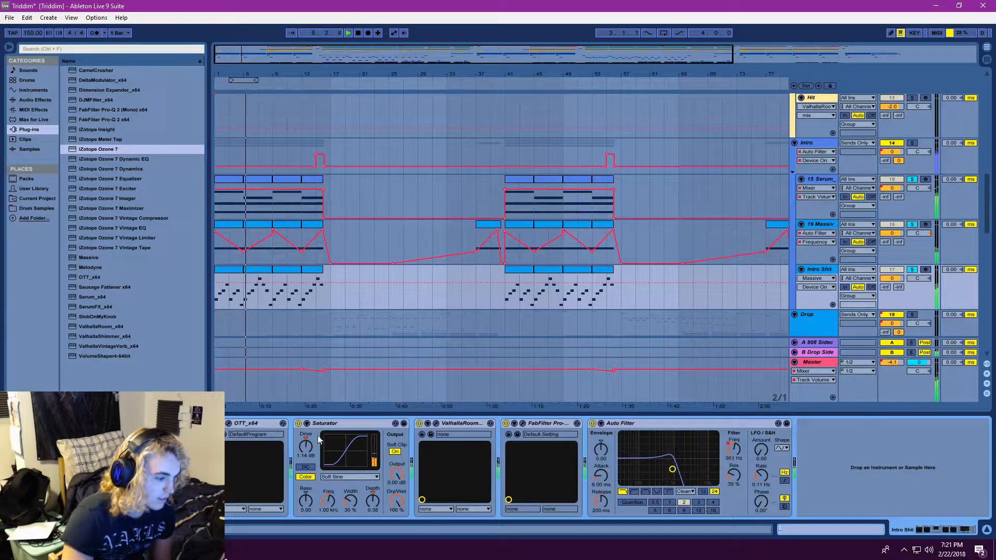
left_click(229, 424)
left_click(507, 125)
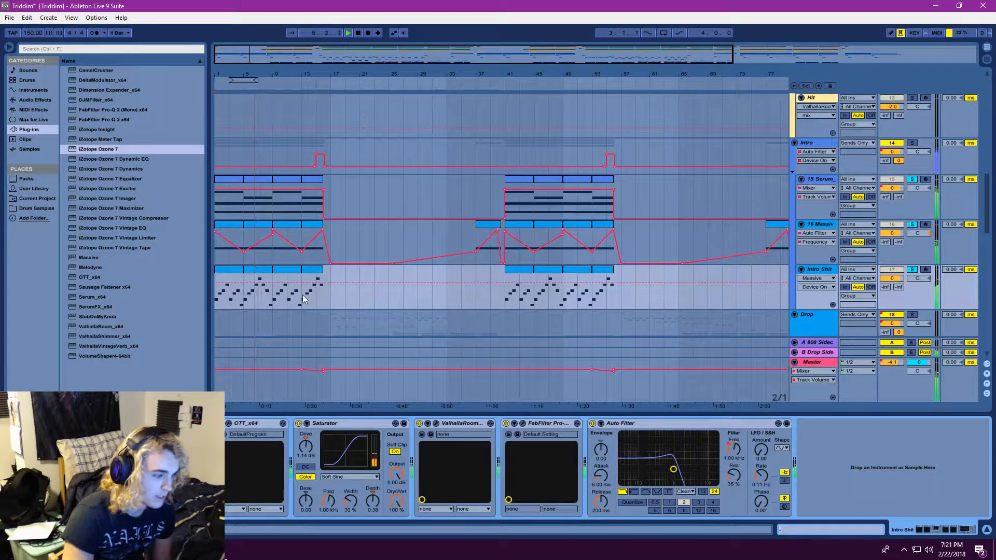
Open the Massive synth on the Intro Shit track and solo only that track
left_click(142, 424)
left_click(913, 270)
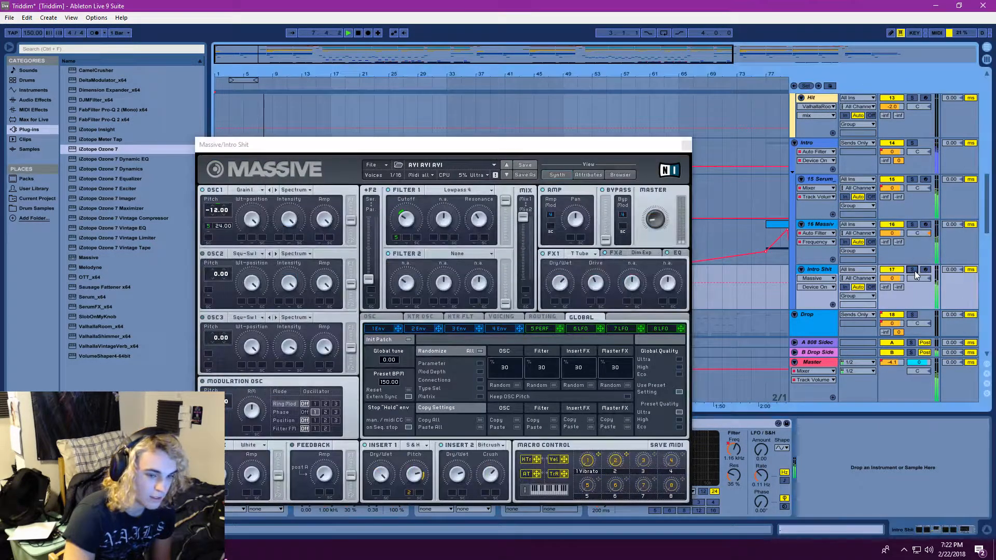
left_click(912, 270)
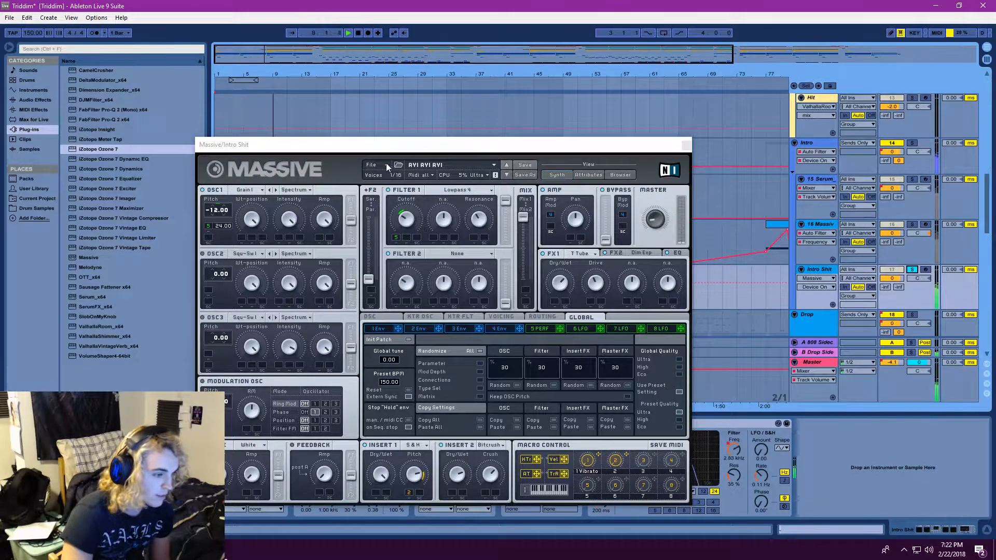
left_click_drag(314, 151, 445, 106)
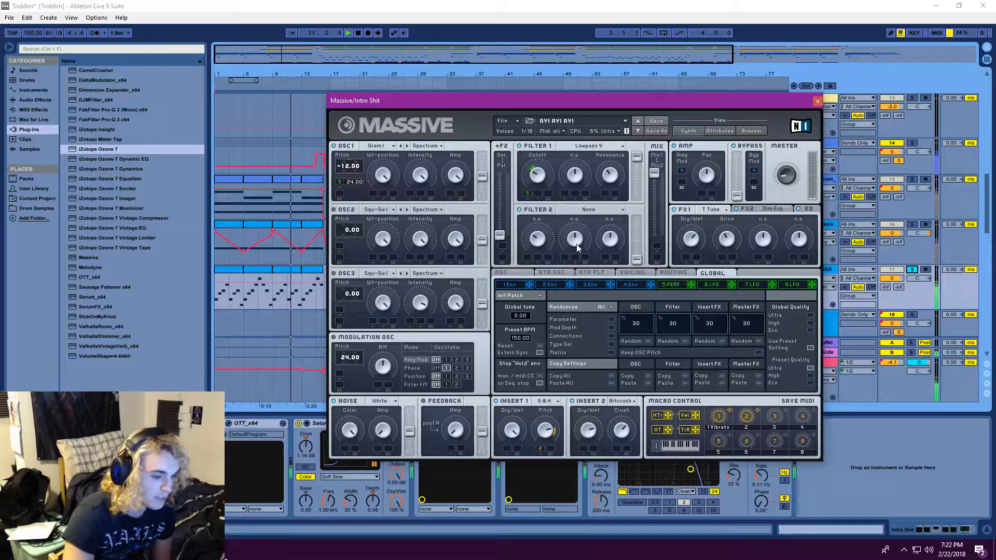
Show the 5 PERF performer curves in Massive, replay the Intro Shit track from the beginning, and close the synth window
left_click(672, 286)
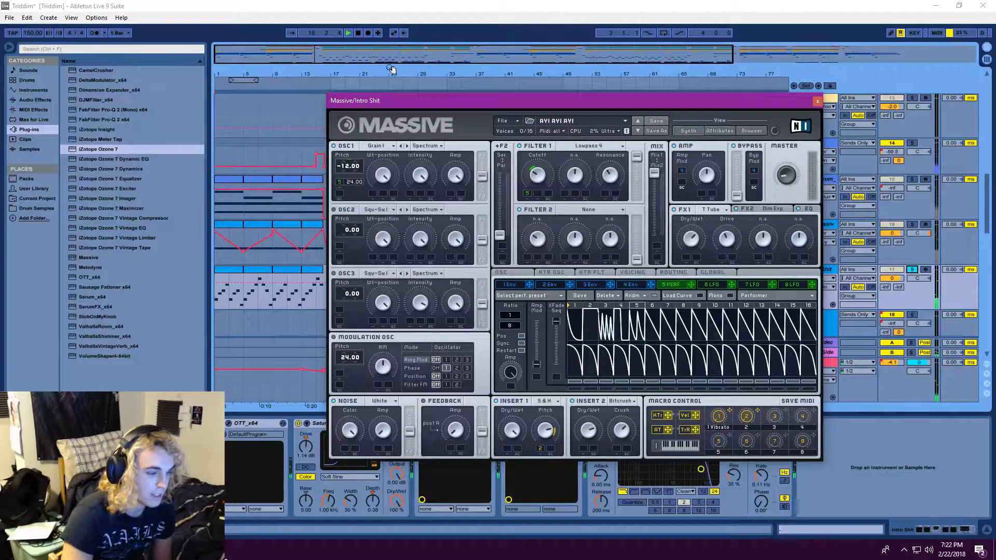
left_click(347, 33)
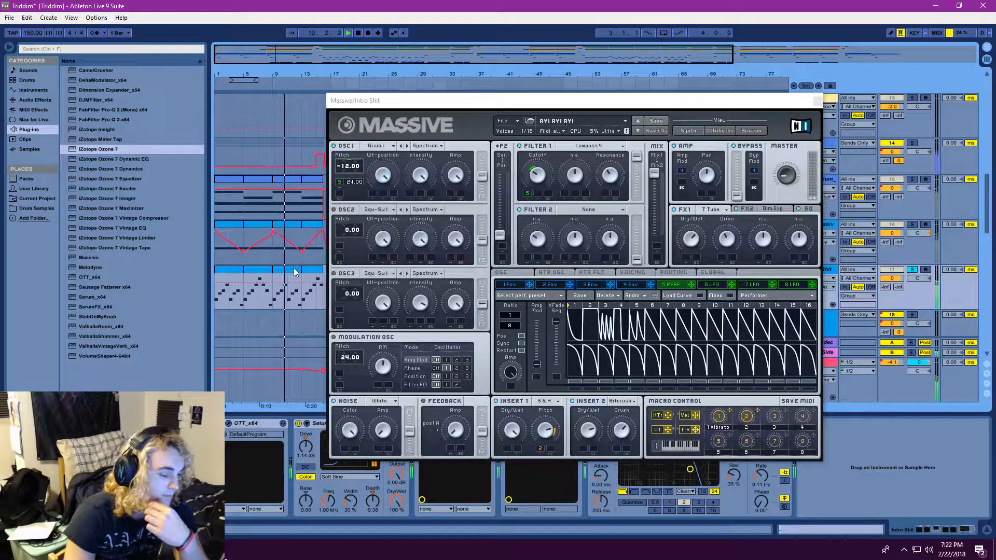
left_click(817, 101)
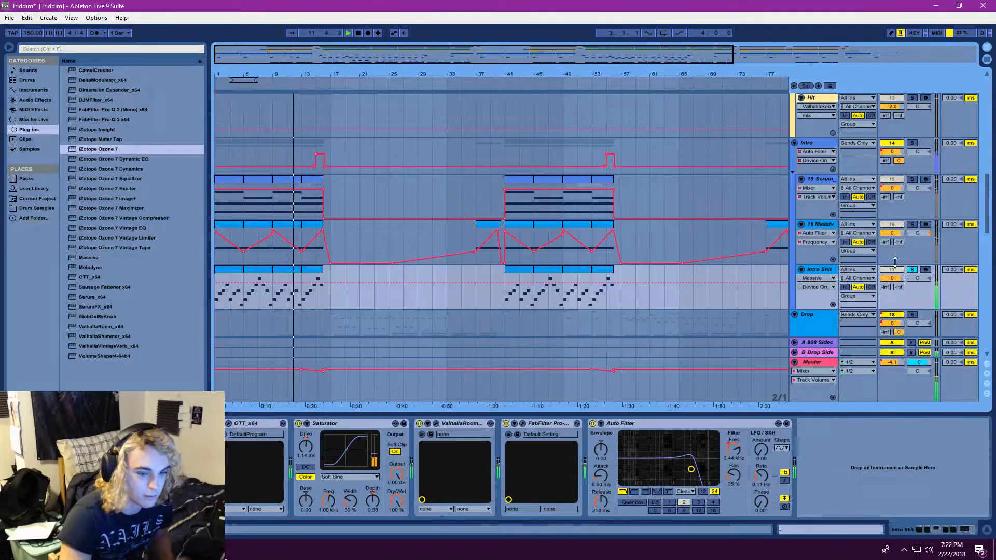
Play the full mix from bar 9 without any solo and show the devices of the 2 Drum Rack track
left_click(271, 200)
left_click(349, 34)
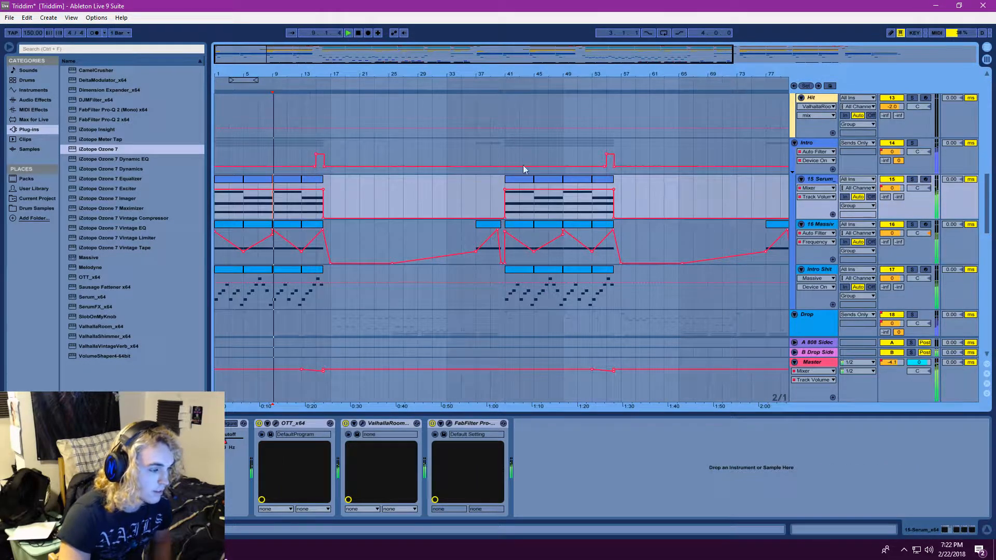
scroll(873, 207, "up", 10)
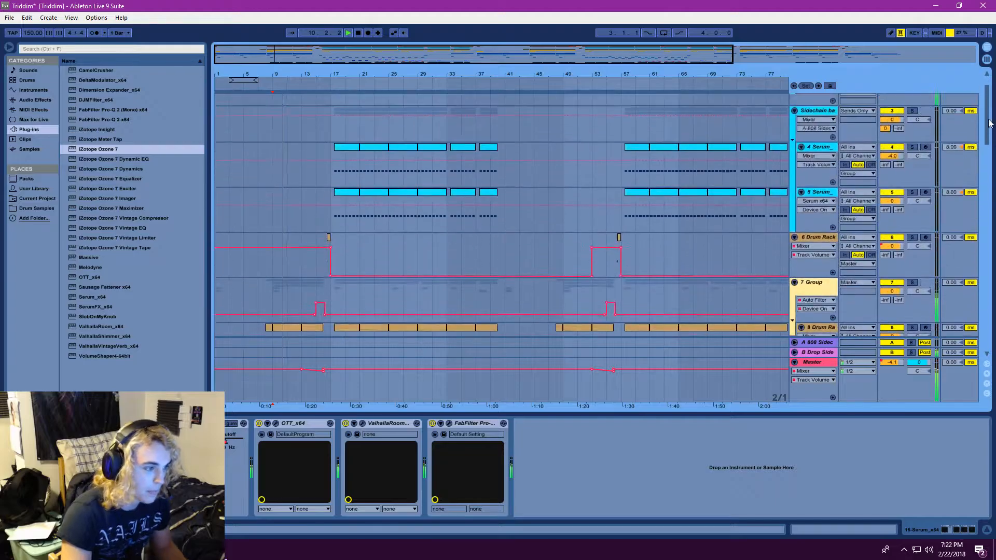
double_click(820, 108)
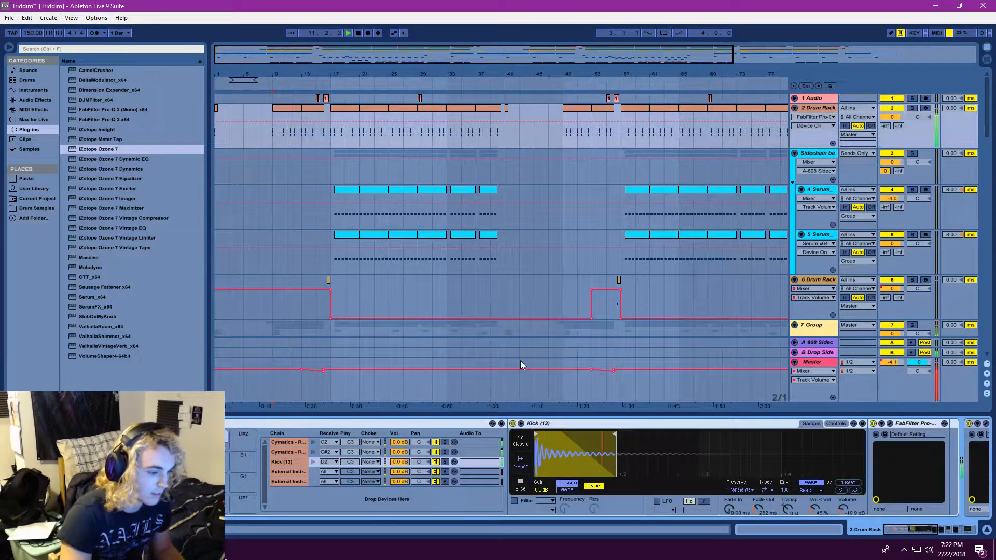
Solo the 8 Drum Rack and 2 Drum Rack tracks in turn, and inspect the Raptor Kick 44 and Raptor Kick 27 samples
scroll(396, 332, "down", 3)
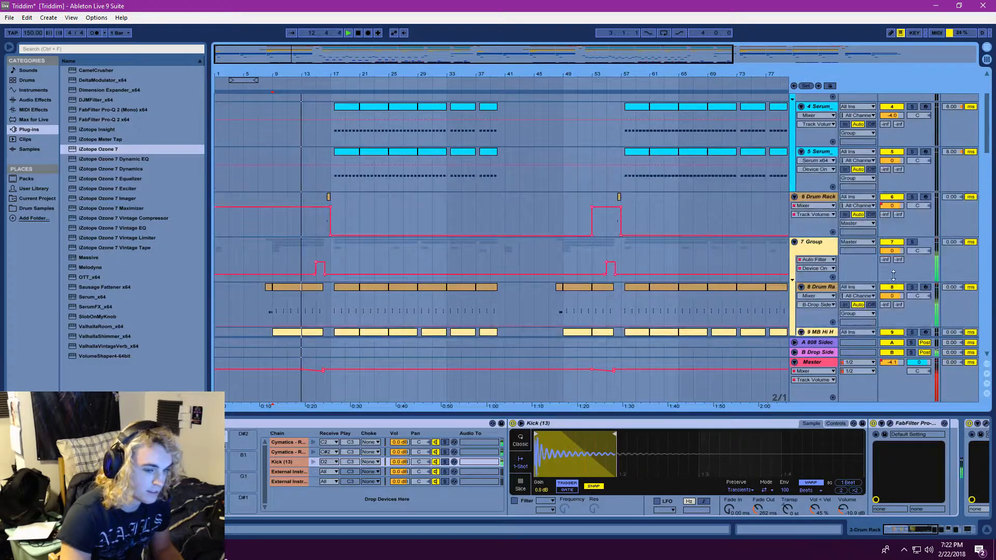
left_click(911, 289)
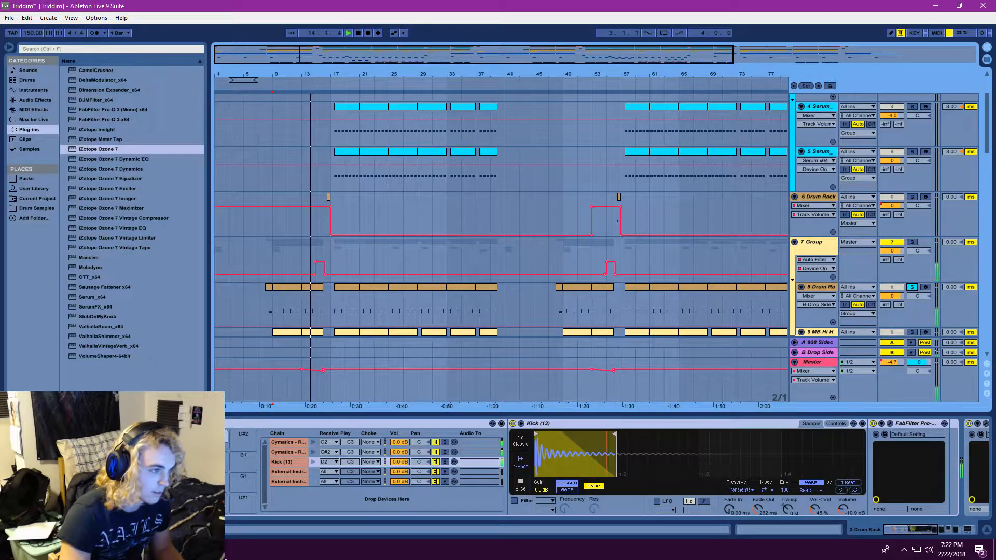
scroll(519, 155, "up", 3)
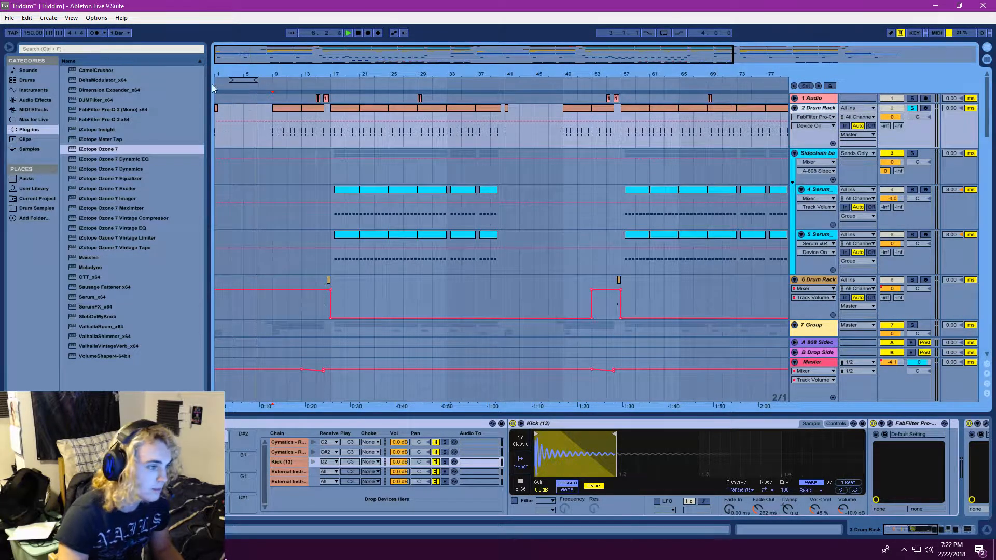
left_click(347, 32)
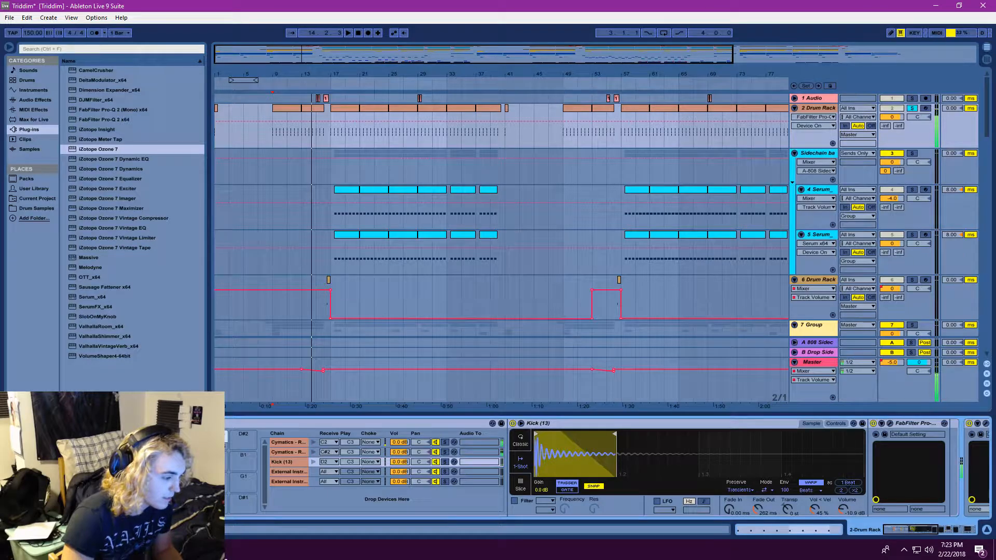
left_click(155, 437)
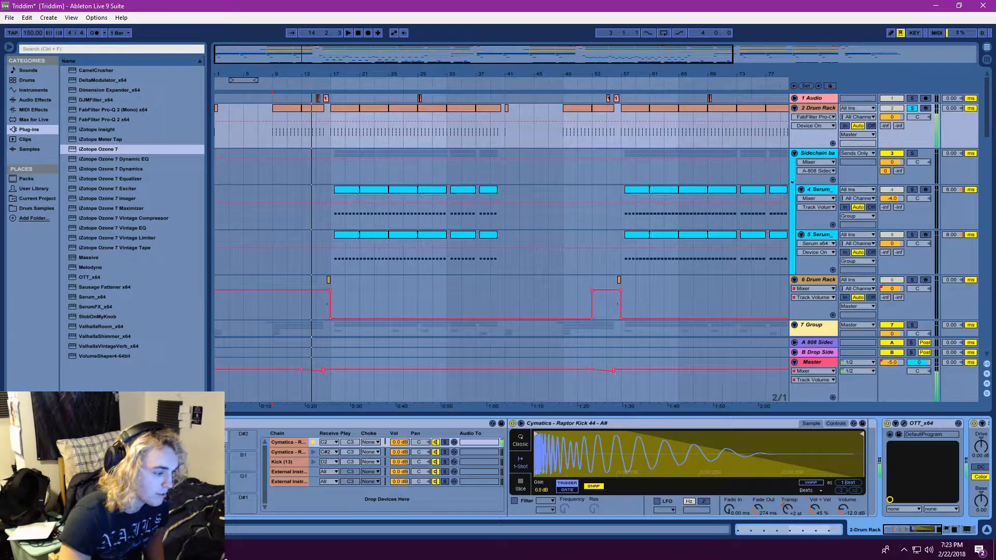
left_click(185, 437)
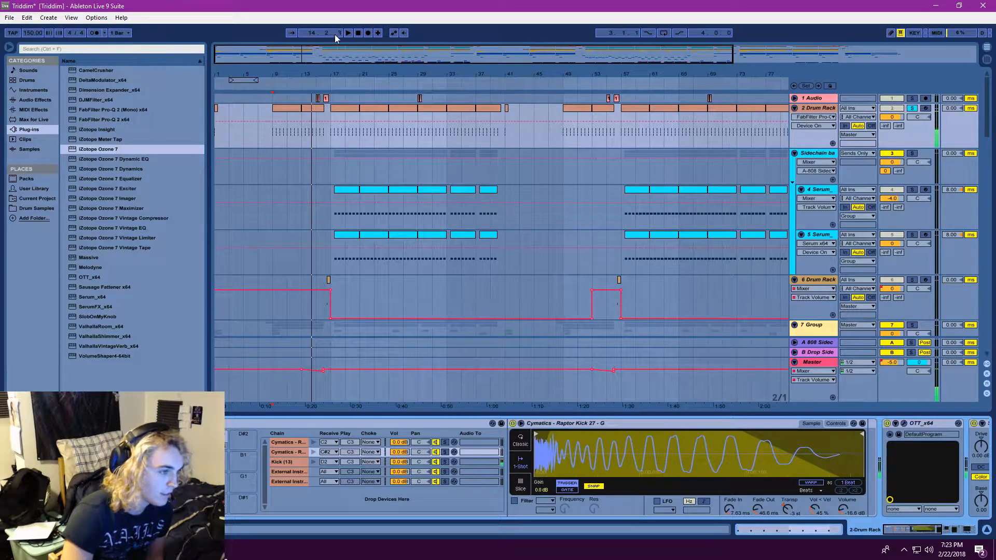
Play the soloed 8 Drum Rack track from bar 9, inspect its Terror Clap 005 and Snare (7) samples, and stop playback
key("space")
scroll(549, 275, "down", 5)
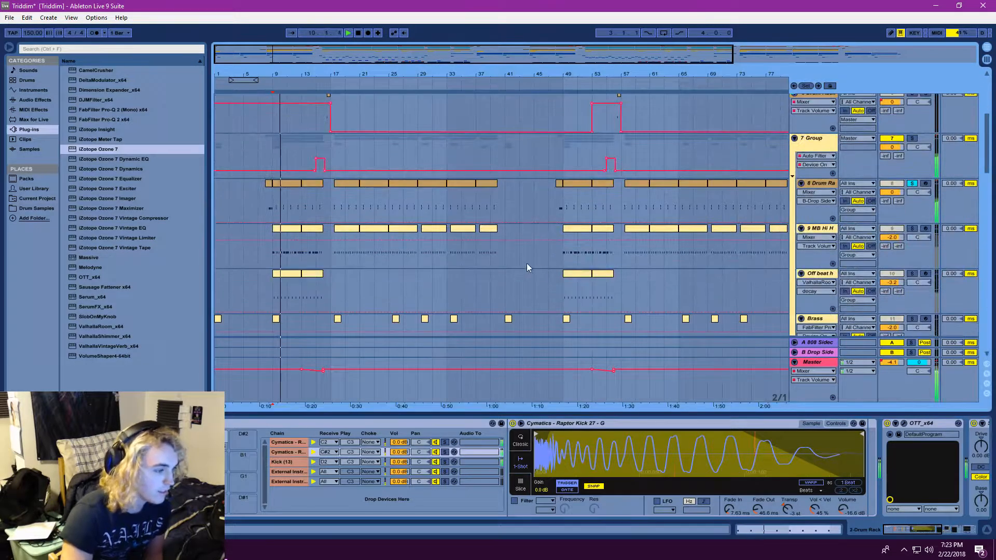
left_click(705, 210)
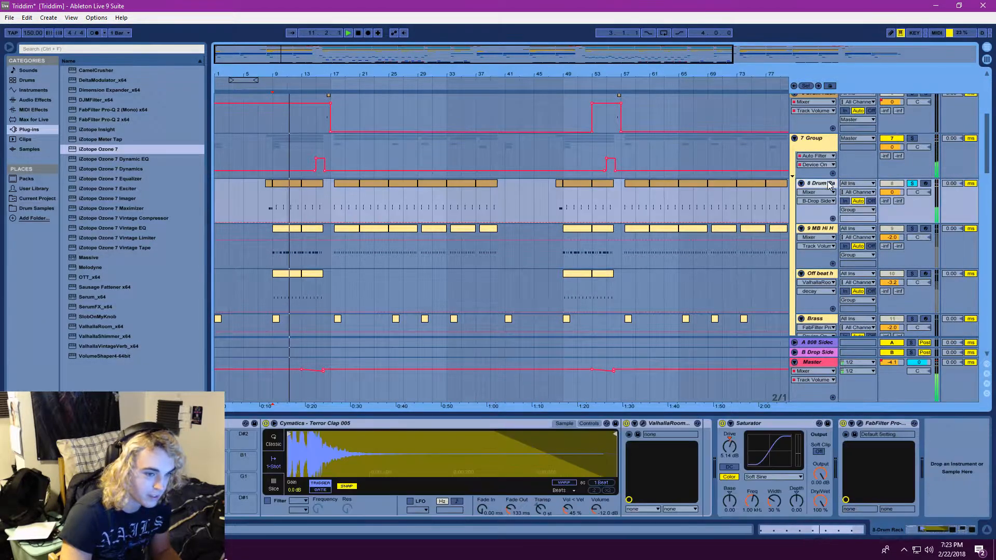
left_click(215, 495)
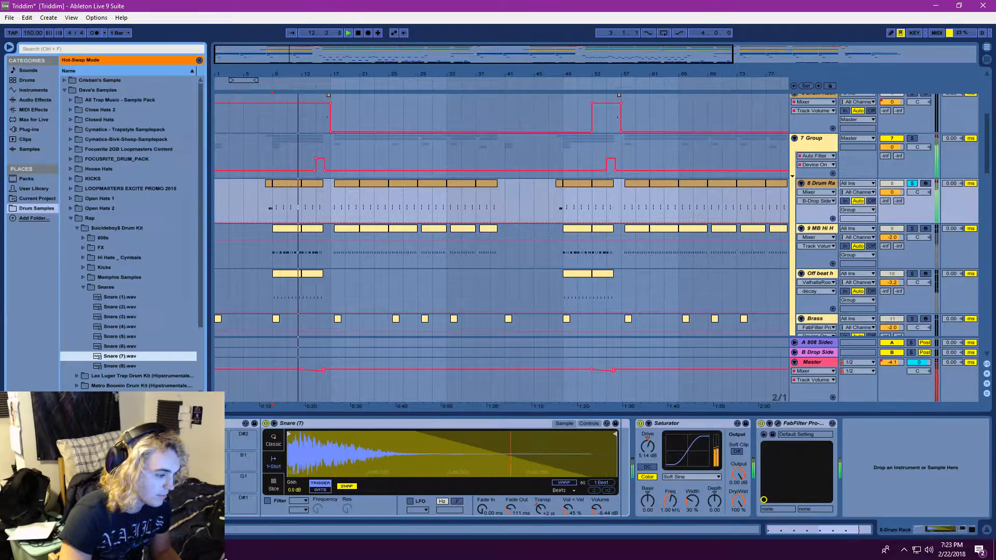
left_click(214, 496)
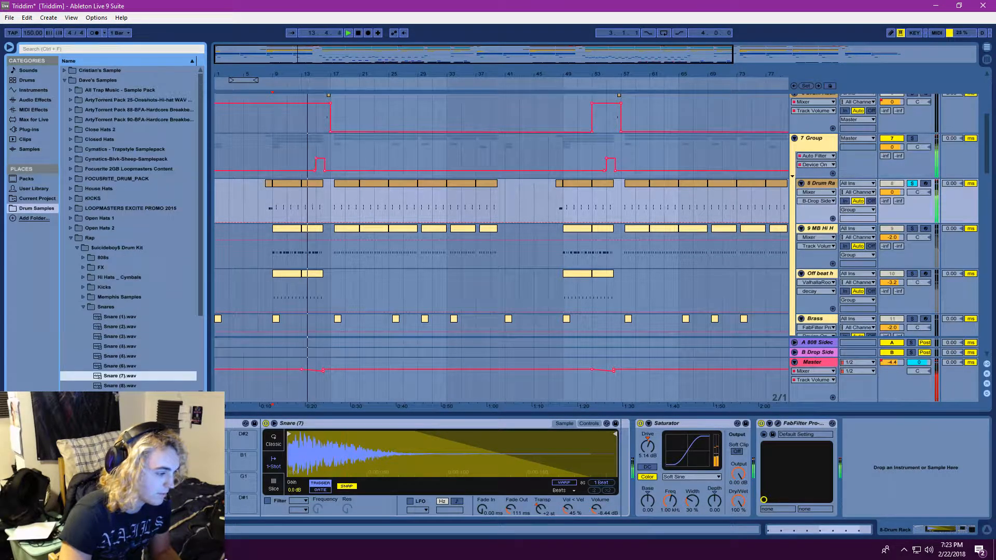
left_click(215, 495)
left_click(215, 474)
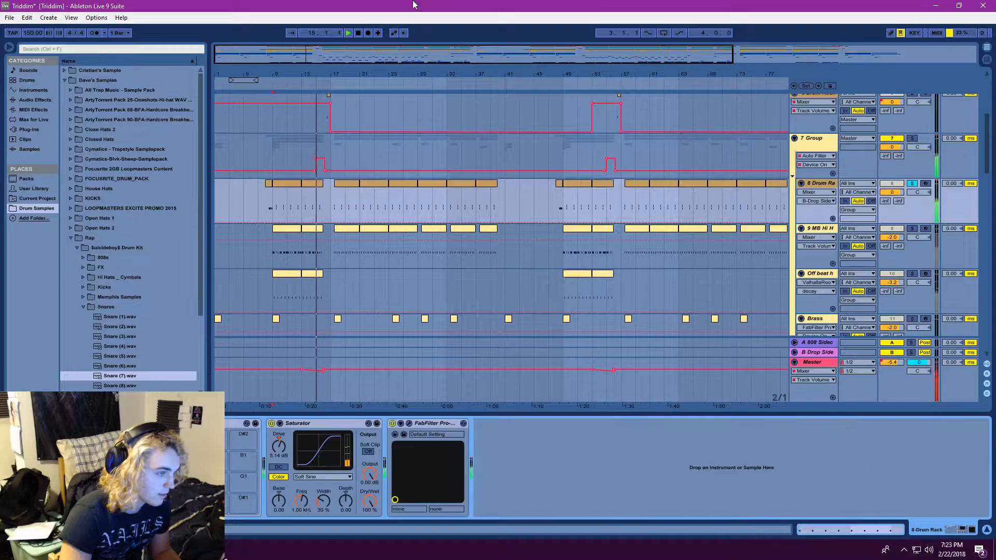
left_click(358, 34)
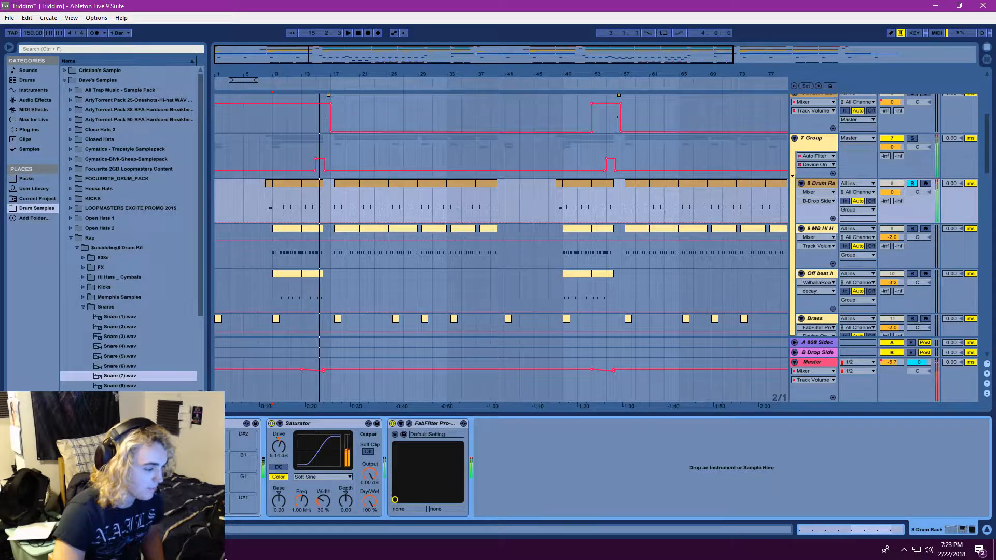
Clear the solo on the 8 Drum Rack track and play the full mix from its first clip, just before bar 9
left_click(277, 191)
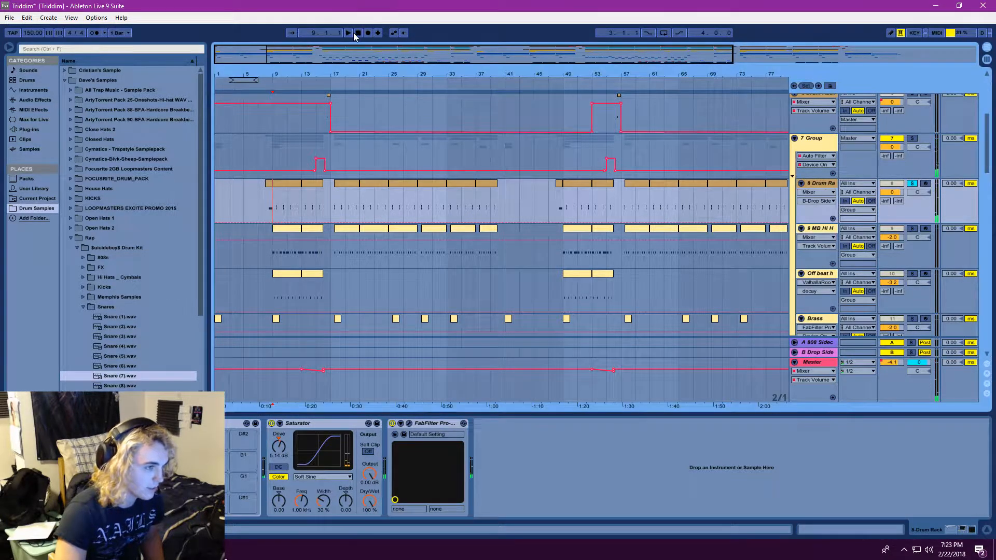
scroll(830, 176, "up", 1)
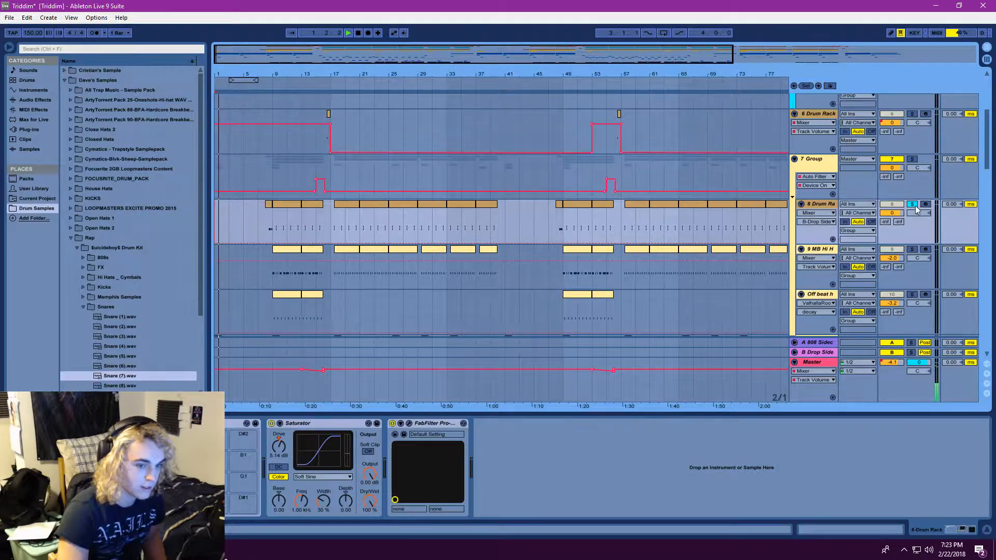
left_click(265, 226)
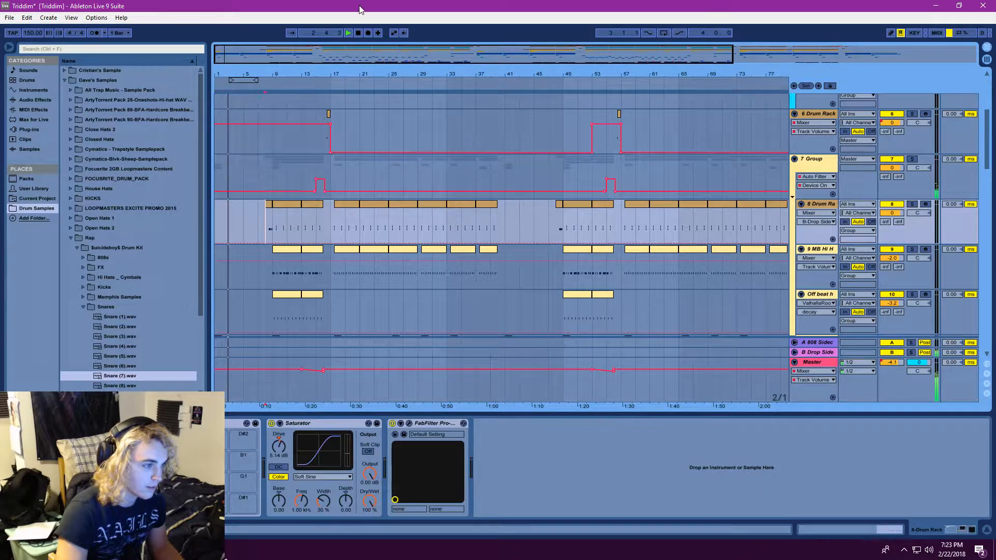
left_click(350, 34)
Solo the 9 MB Hi Hat track and show its device chain
scroll(368, 244, "down", 2)
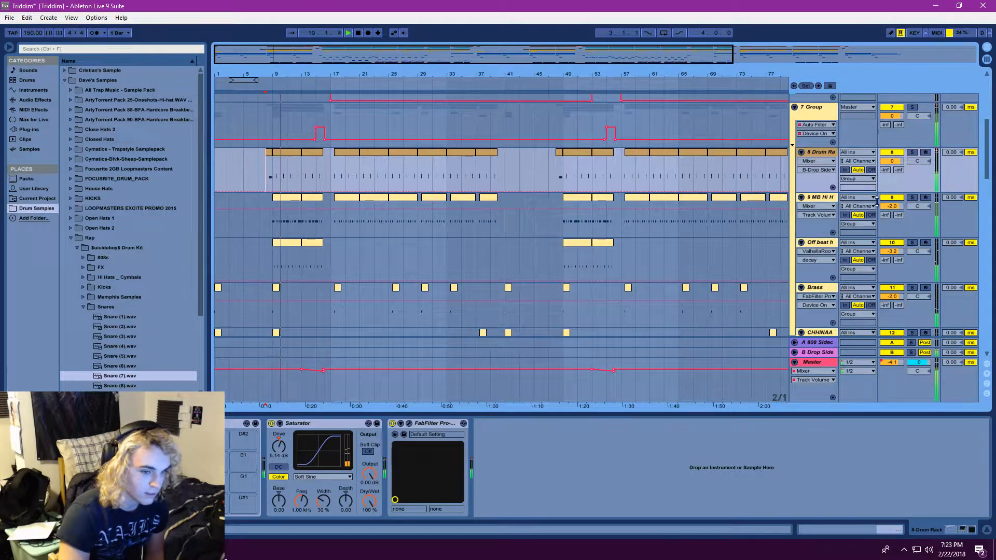
left_click(912, 198)
left_click(820, 198)
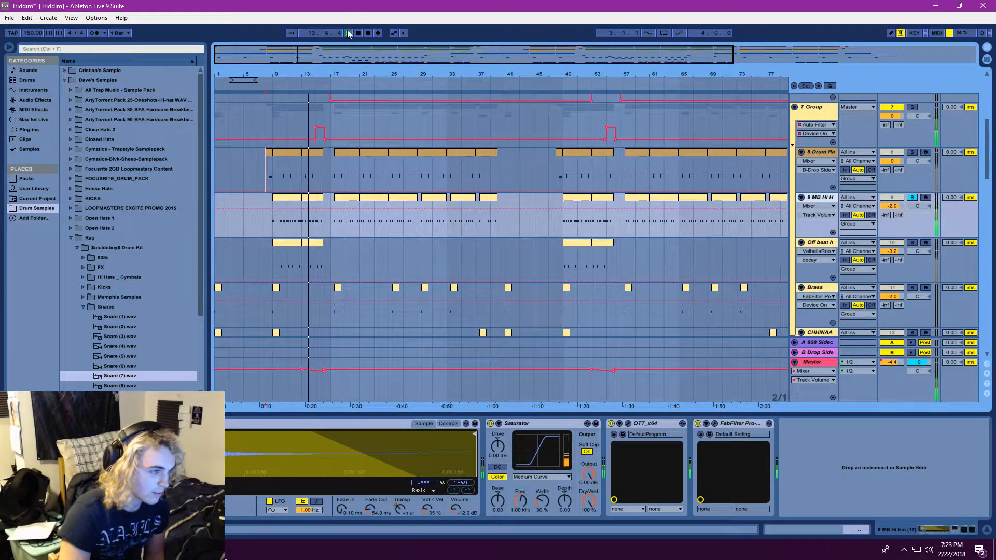
Replay the passage, clear the 9 MB Hi Hat solo, briefly solo the Off beat hat track, and show its device chain
key("space")
key("space")
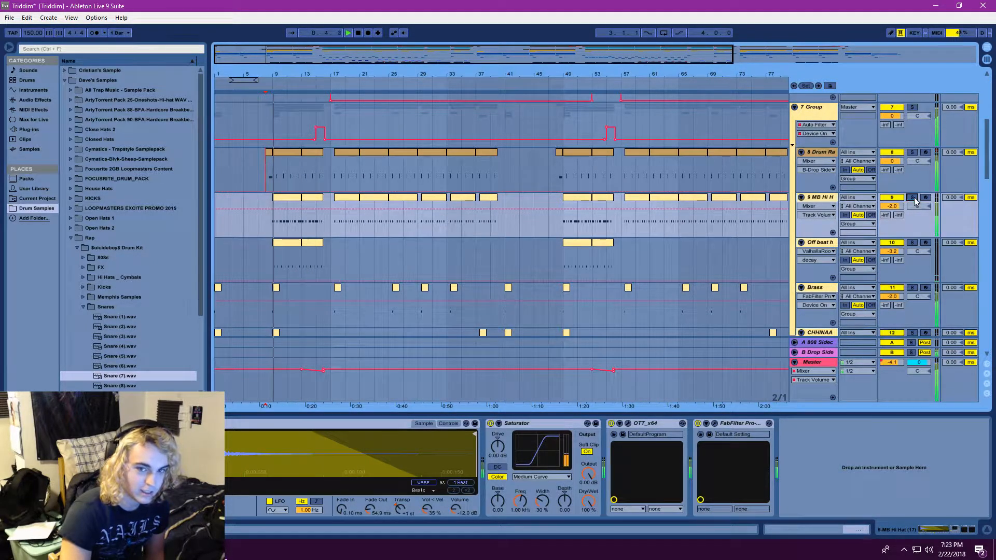
left_click(913, 198)
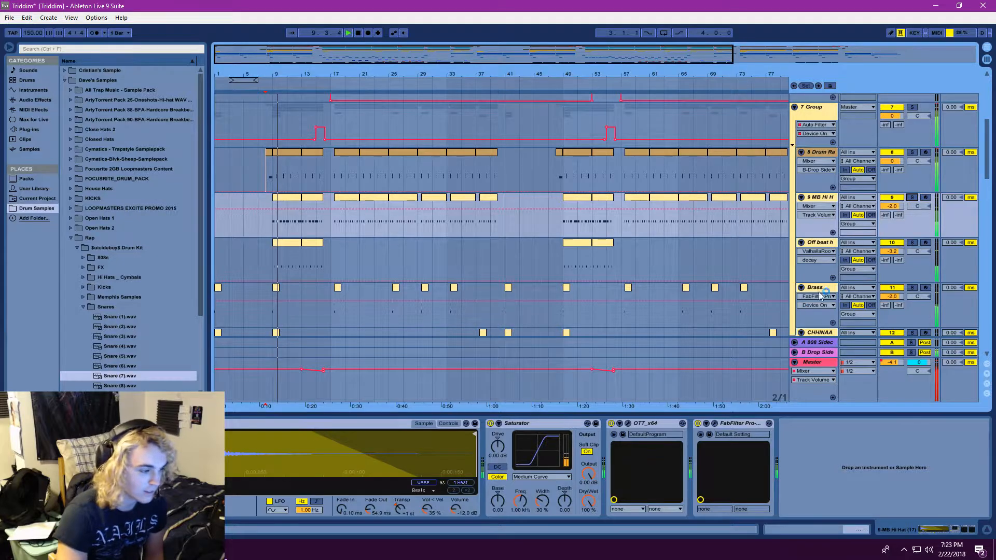
left_click(913, 243)
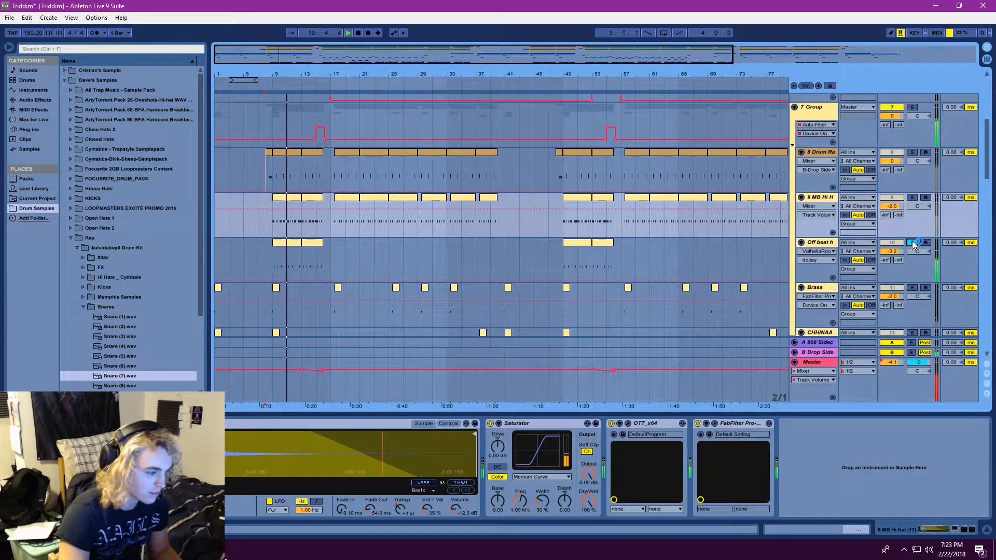
left_click(821, 244)
left_click(912, 243)
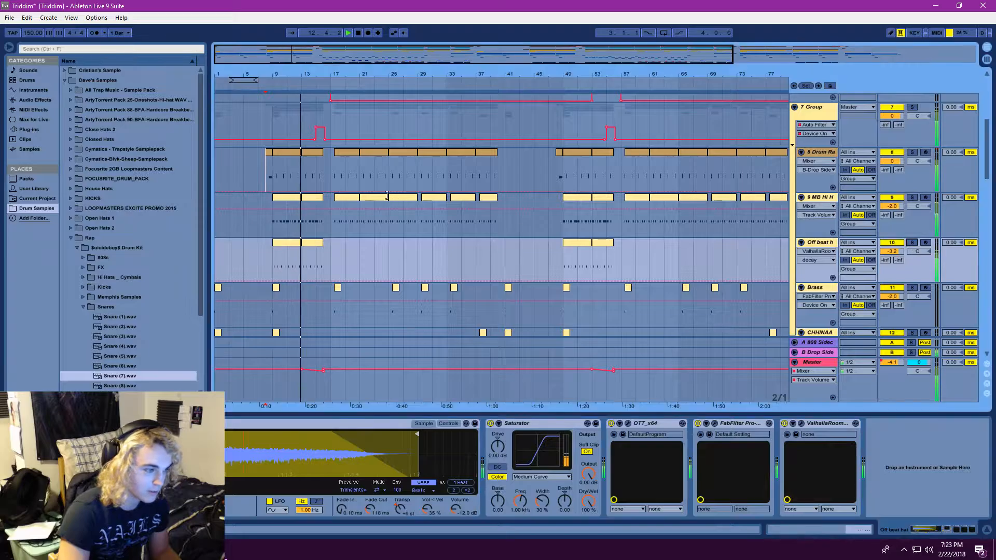
Play the full mix from the 9 MB Hi Hat track's first clip at bar 9 and save the project
left_click(276, 213)
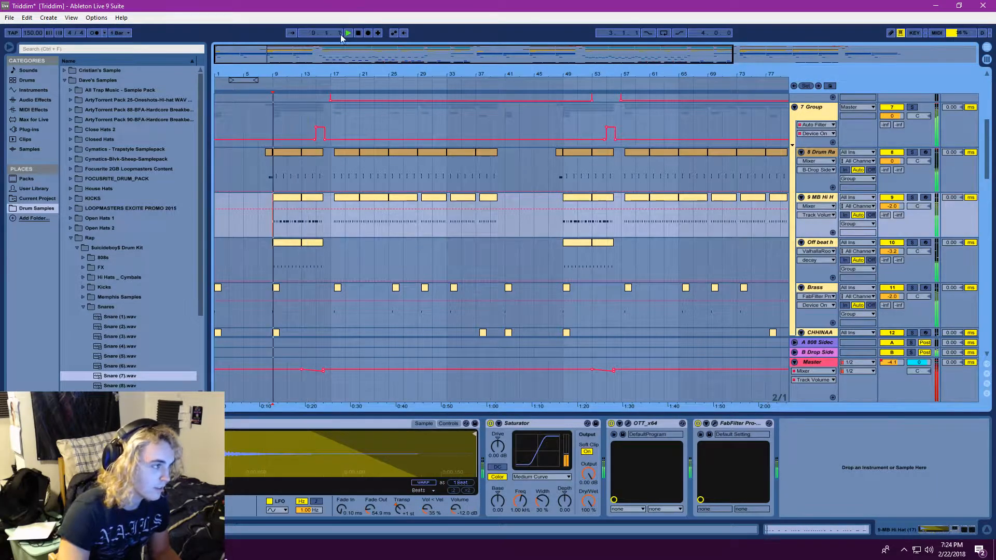
left_click(10, 17)
left_click(23, 109)
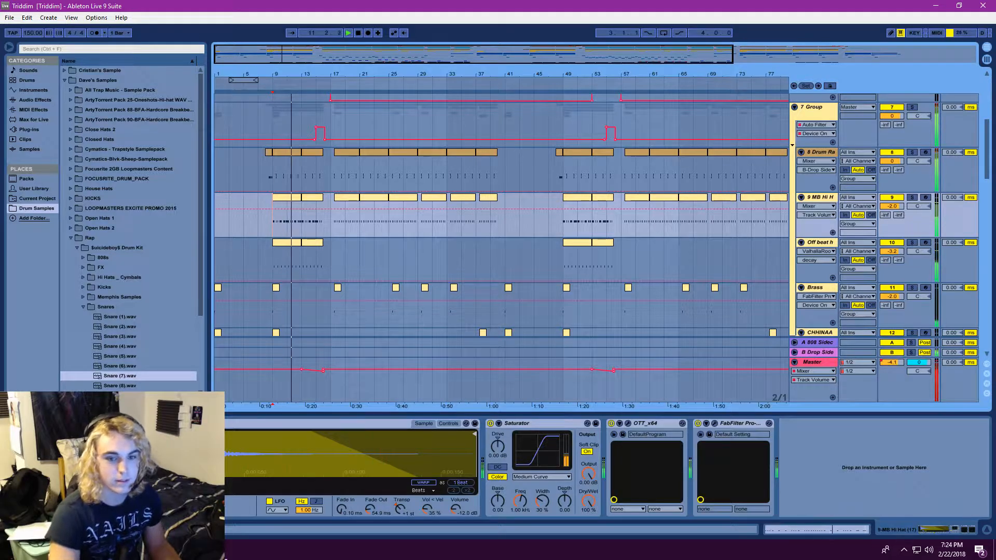
Examine the tracks from the drum group down to the Massive tracks during playback, jumping to an earlier bar, and return to the first track
scroll(457, 249, "down", 3)
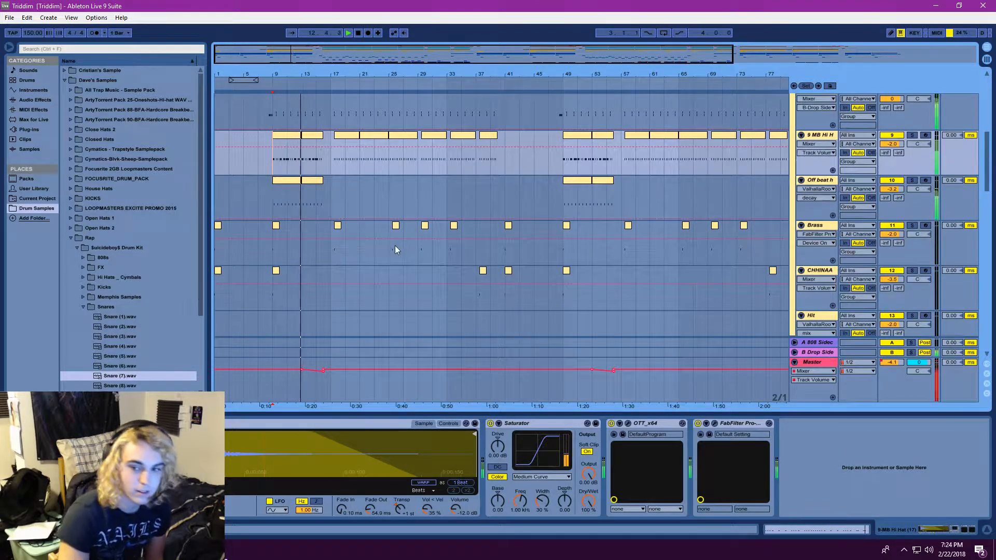
scroll(402, 235, "down", 7)
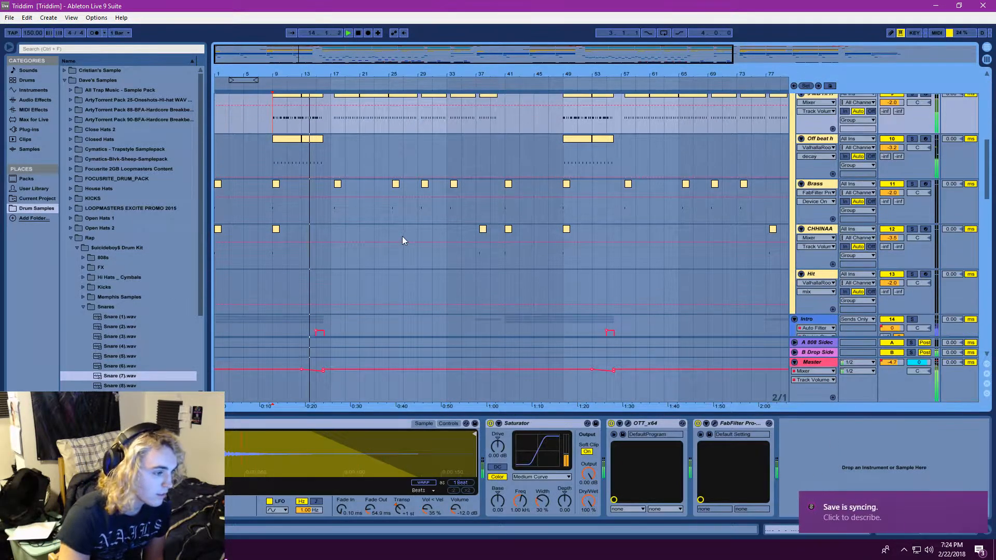
scroll(395, 175, "down", 5)
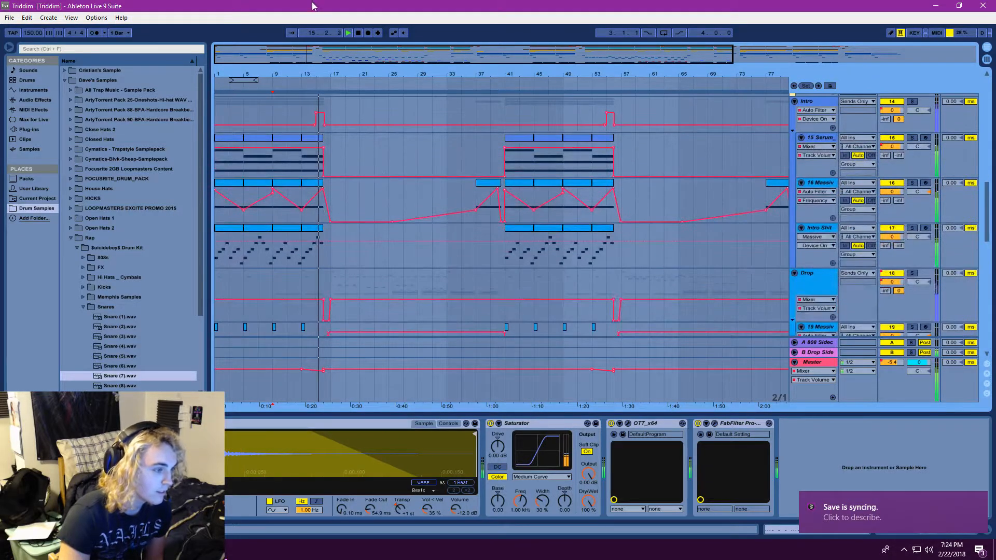
scroll(386, 180, "down", 9)
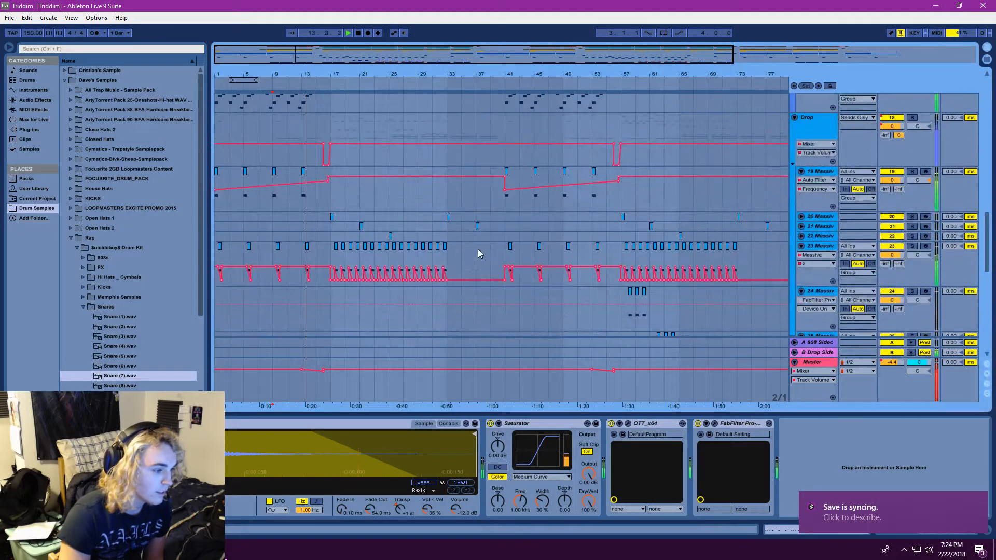
scroll(473, 243, "down", 6)
scroll(473, 245, "up", 4)
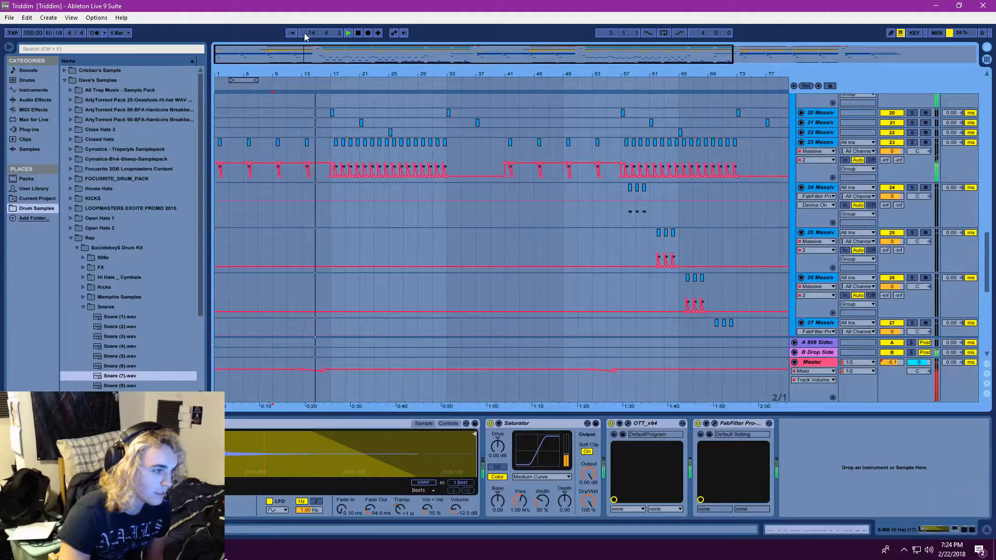
left_click_drag(308, 35, 361, 127)
scroll(353, 182, "up", 7)
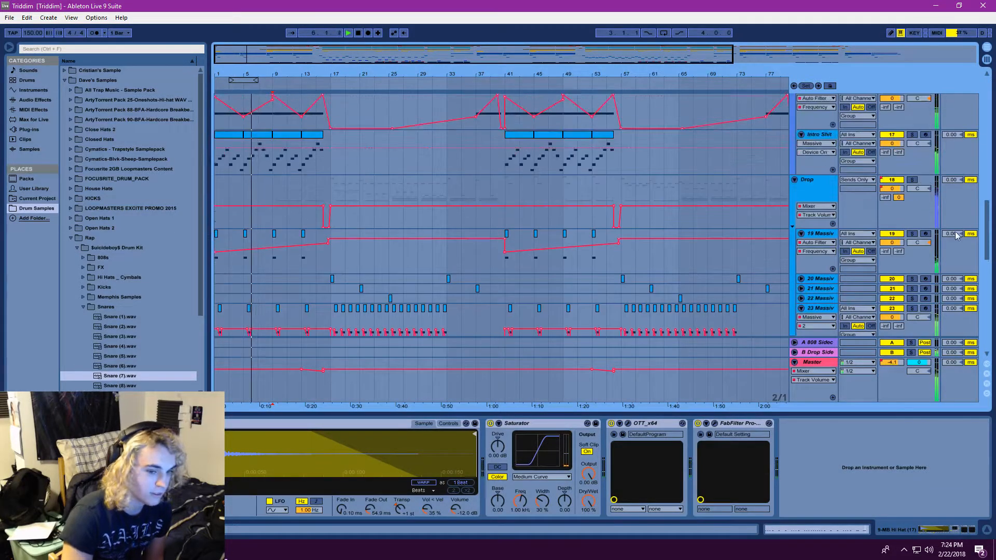
scroll(274, 307, "up", 3)
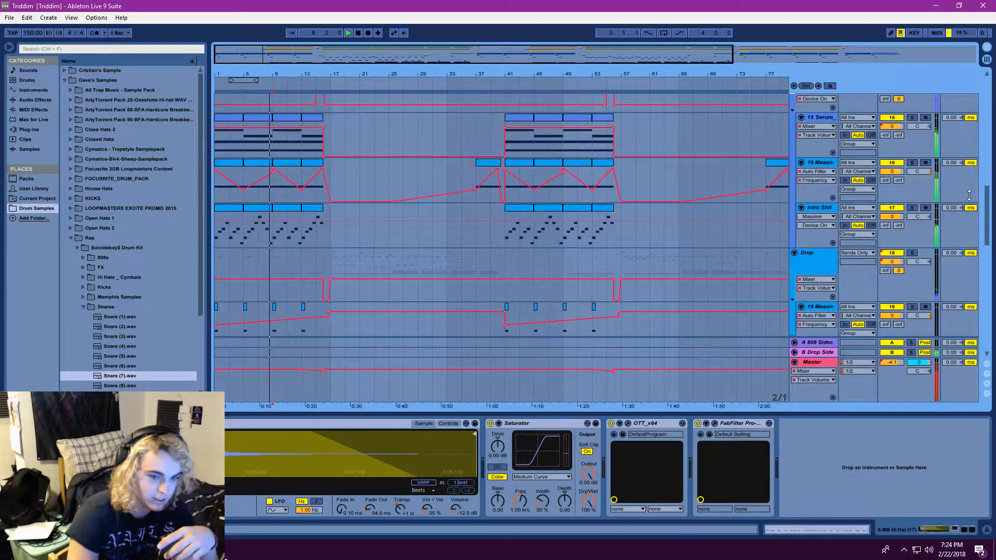
left_click_drag(987, 208, 994, 101)
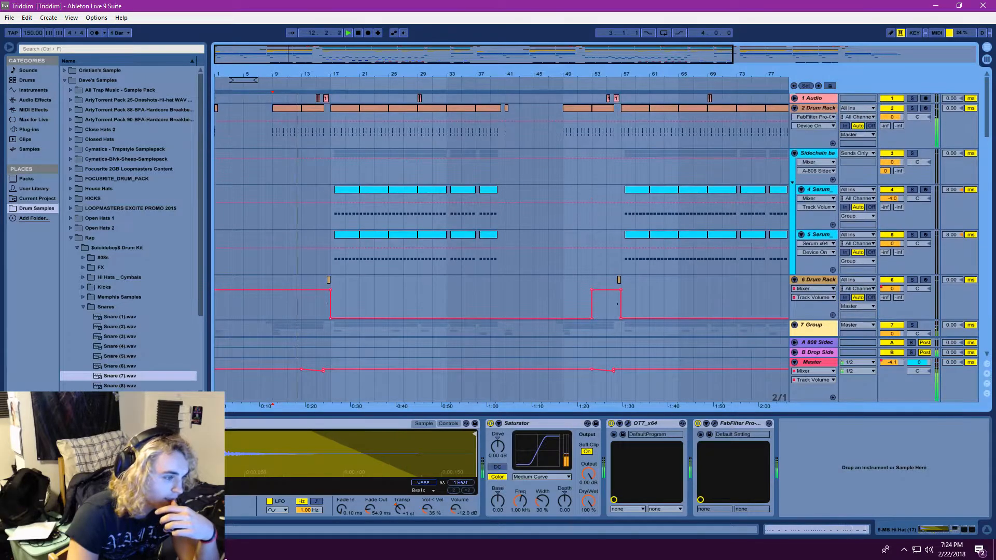
Look through the whole arrangement down to the two Yipe tracks as the mix plays, and stop playback
scroll(501, 216, "down", 12)
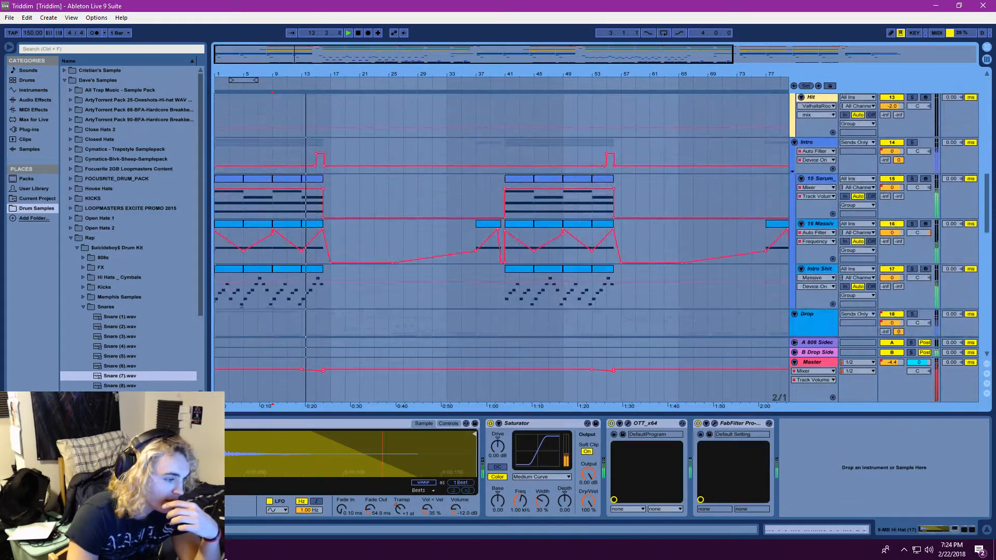
scroll(501, 215, "down", 4)
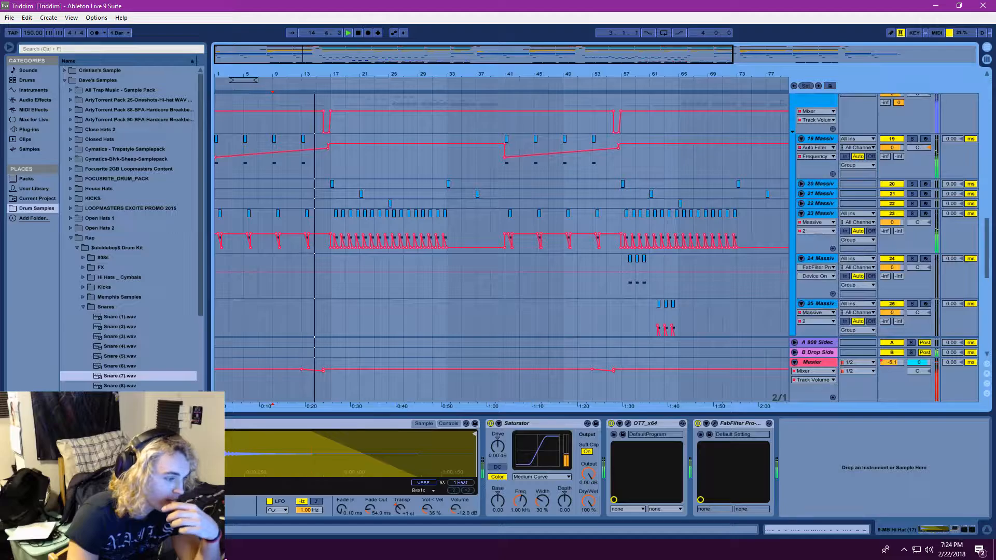
scroll(358, 189, "up", 3)
scroll(422, 241, "down", 4)
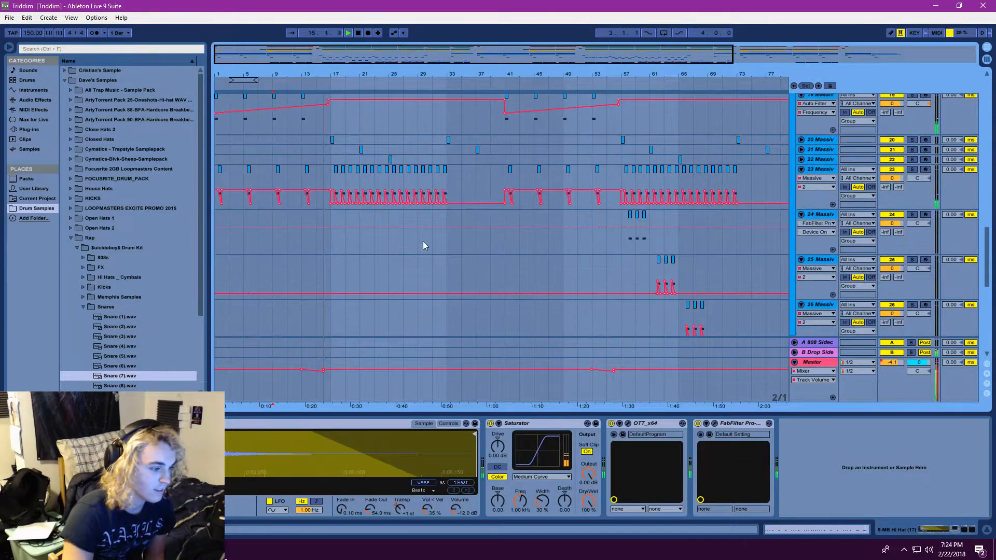
scroll(423, 241, "down", 2)
scroll(423, 241, "down", 2)
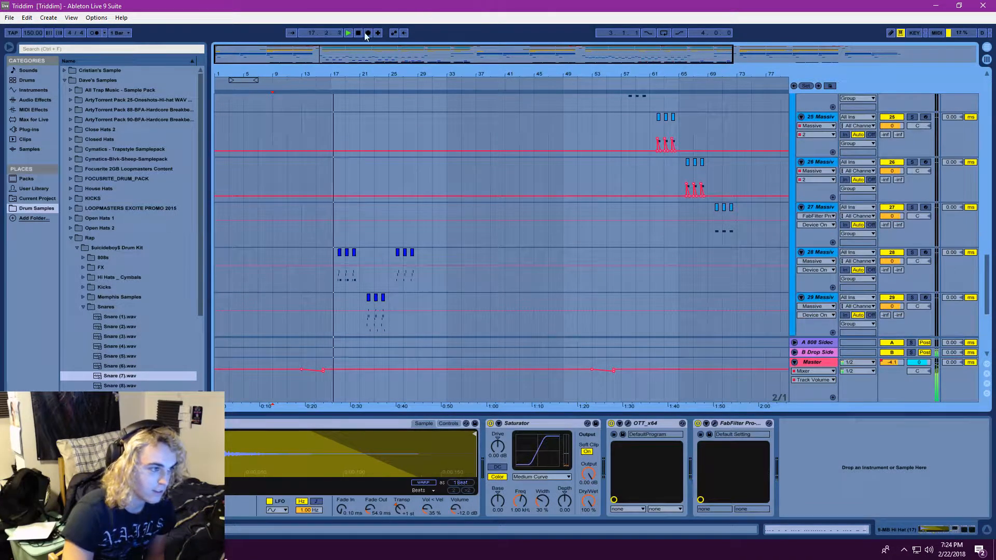
left_click_drag(988, 282, 941, 322)
left_click_drag(987, 297, 983, 311)
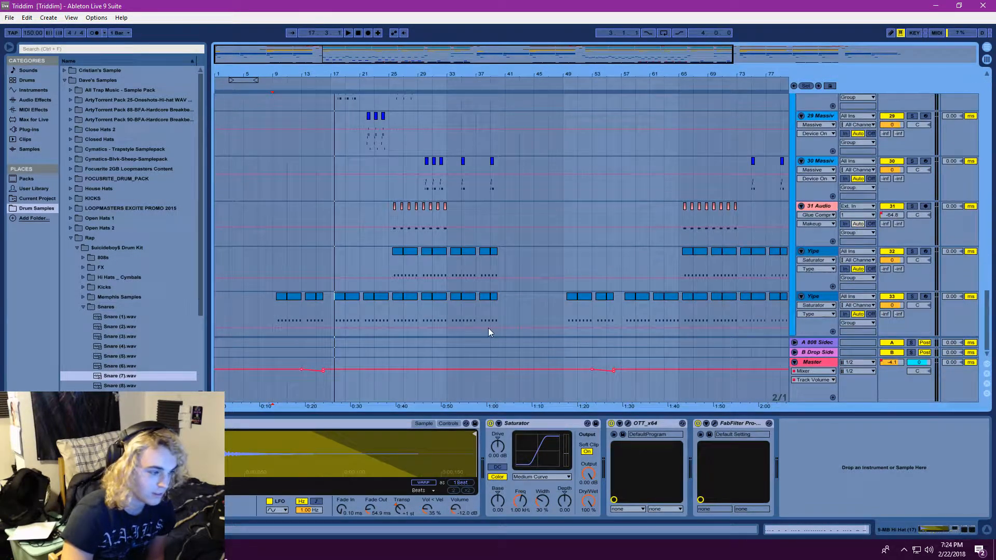
Play from the first clip of the Yipe track numbered 33, solo the track, and open its Serum instrument
left_click(283, 318)
left_click(352, 32)
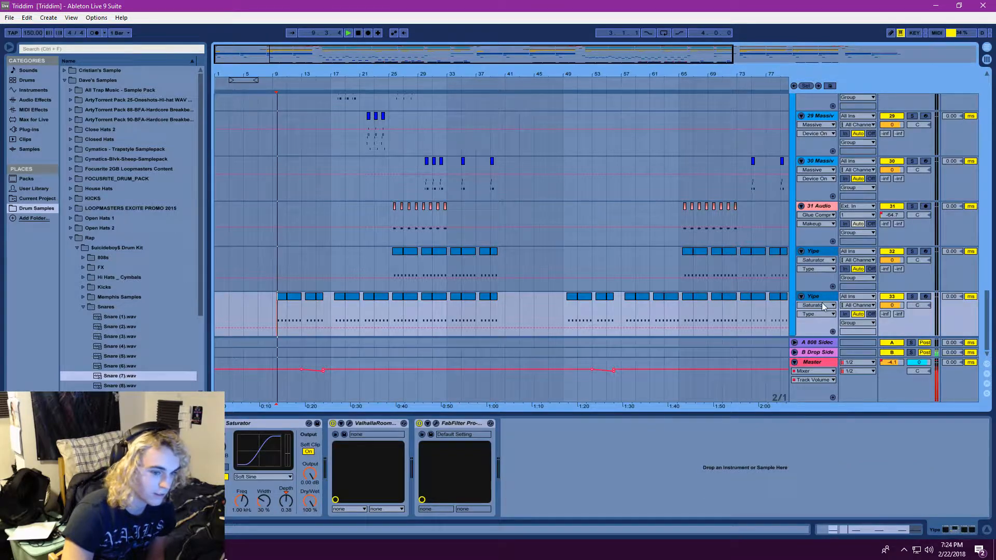
left_click(912, 297)
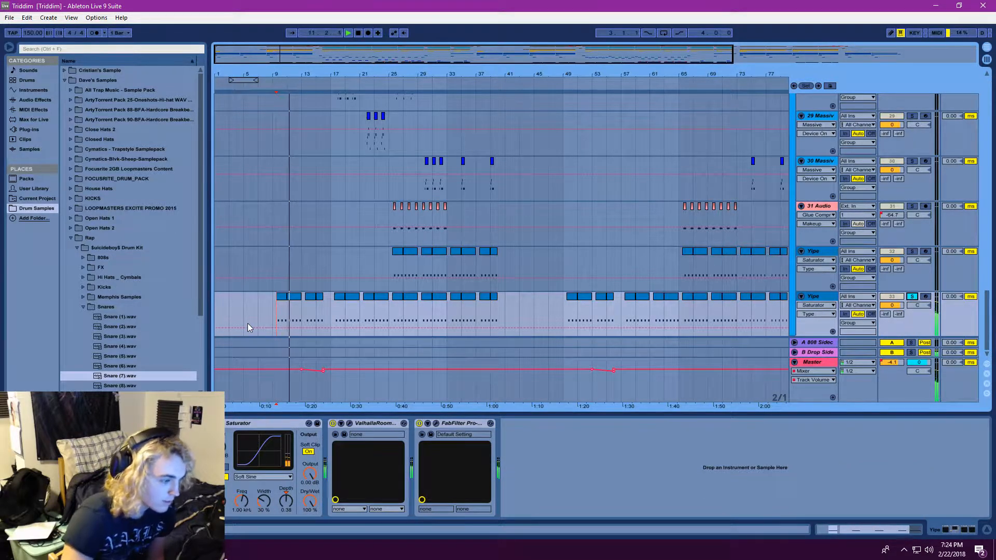
left_click(142, 424)
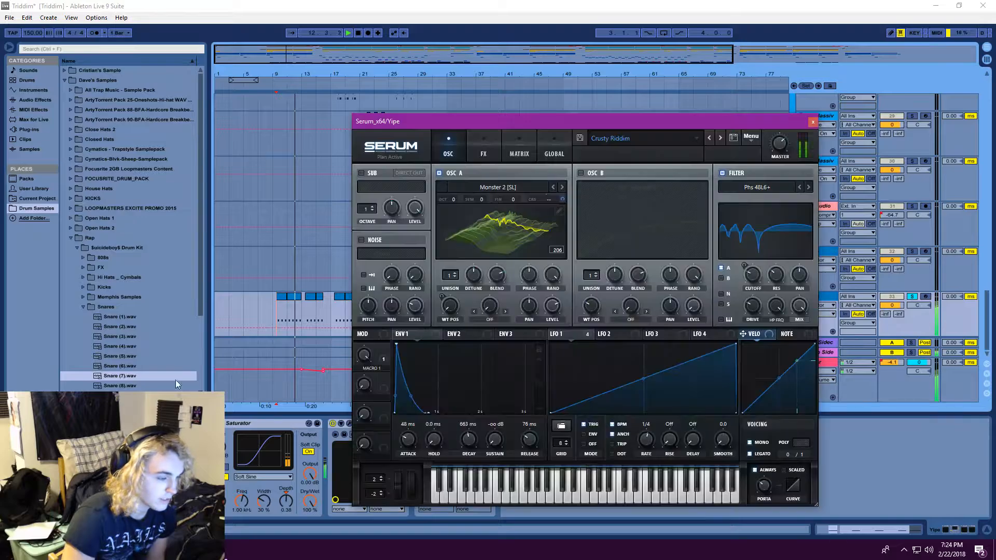
Replay the soloed Yipe part, inspect LFO 1 and the effects of Serum's Crusty Riddim preset, and close Serum
left_click(354, 23)
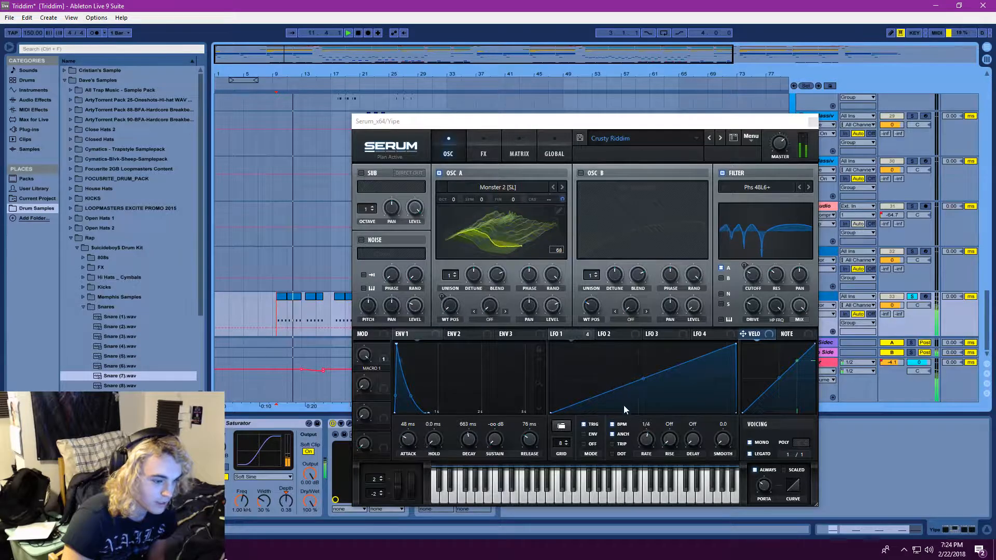
left_click(576, 332)
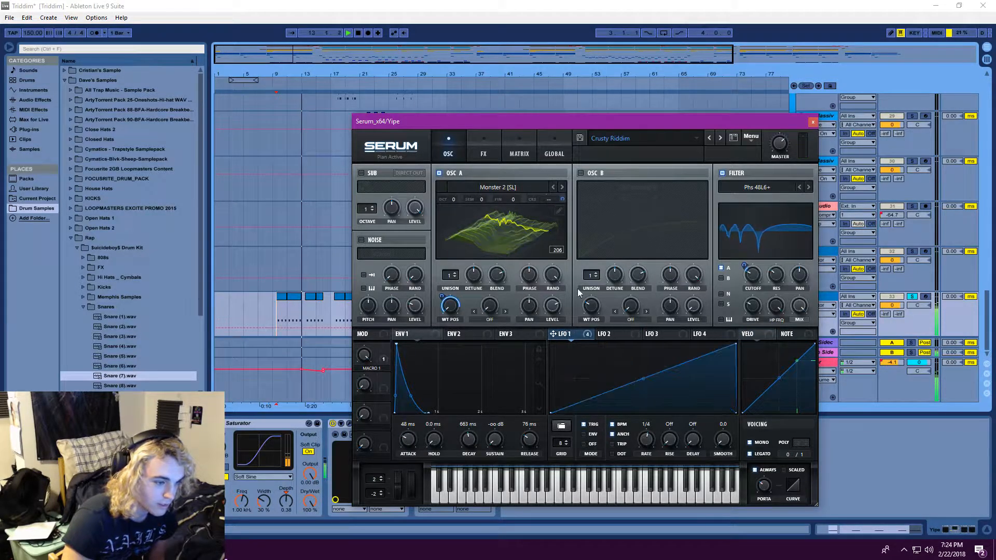
left_click(349, 33)
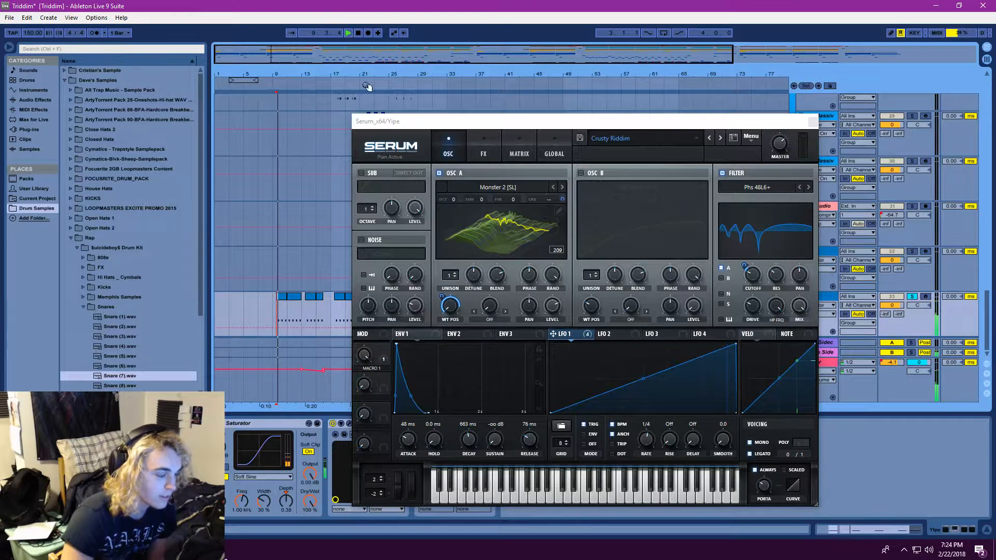
left_click(476, 146)
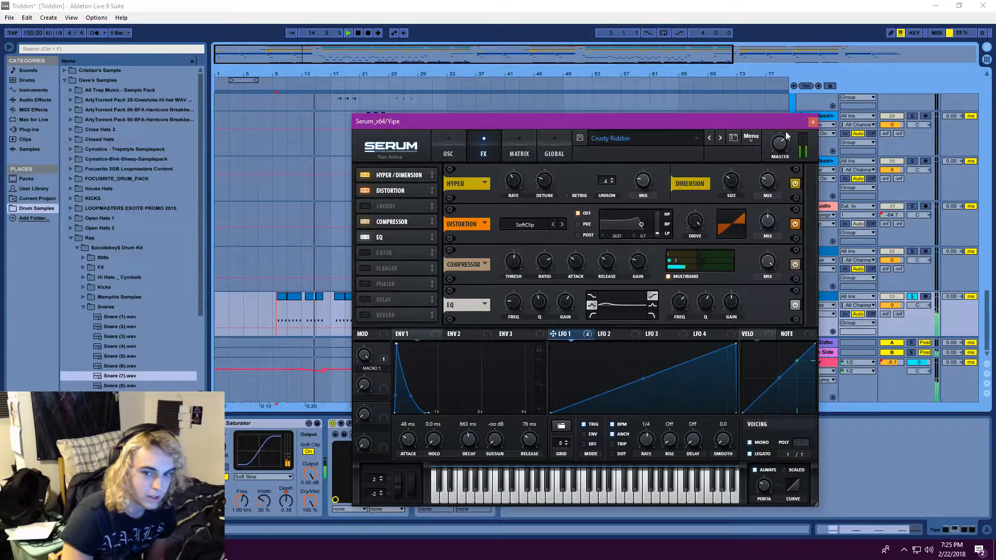
left_click(813, 124)
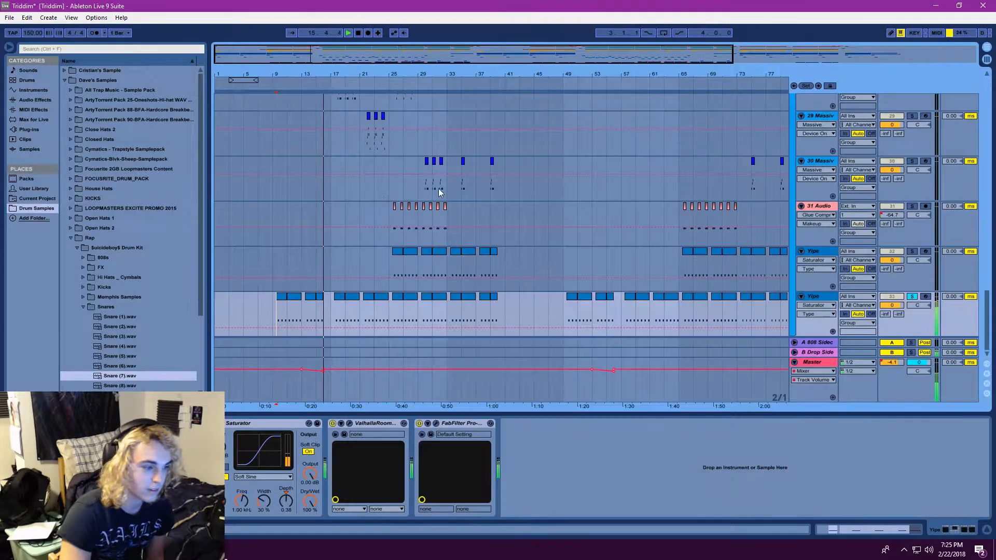
Restart playback from about bar 13 and clear the solo on the Yipe track numbered 33
scroll(294, 285, "up", 5)
left_click(328, 182)
left_click(310, 150)
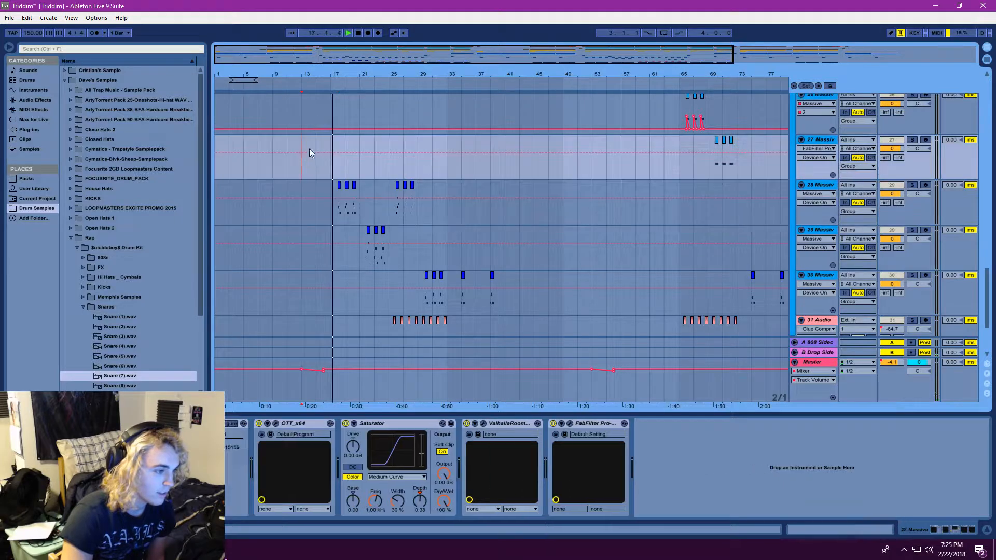
left_click(348, 32)
scroll(396, 223, "down", 5)
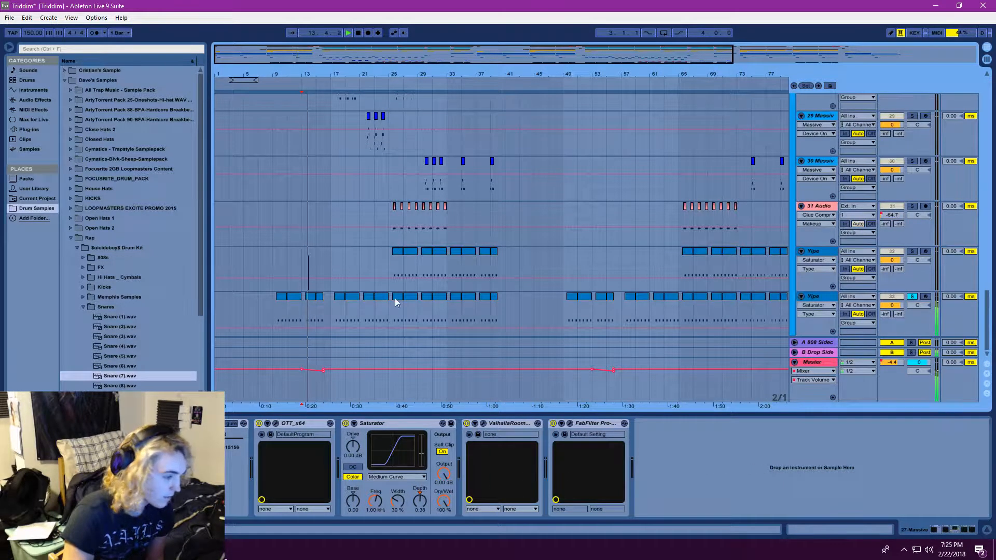
left_click(912, 296)
Unfold the 1 Audio track, set the playback start at its first clip, and solo the track
scroll(487, 160, "up", 5)
left_click_drag(310, 33, 310, 41)
left_click(983, 266)
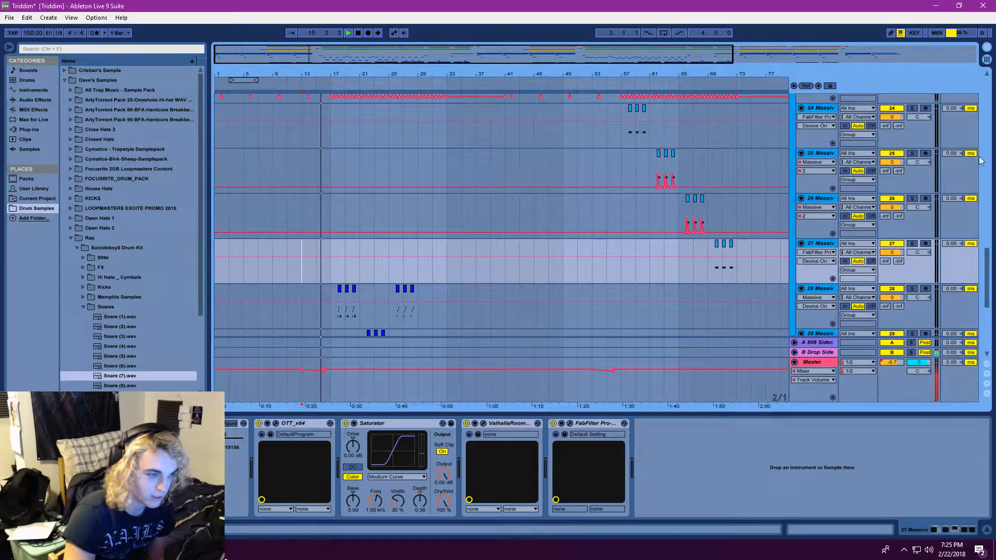
scroll(976, 222, "up", 15)
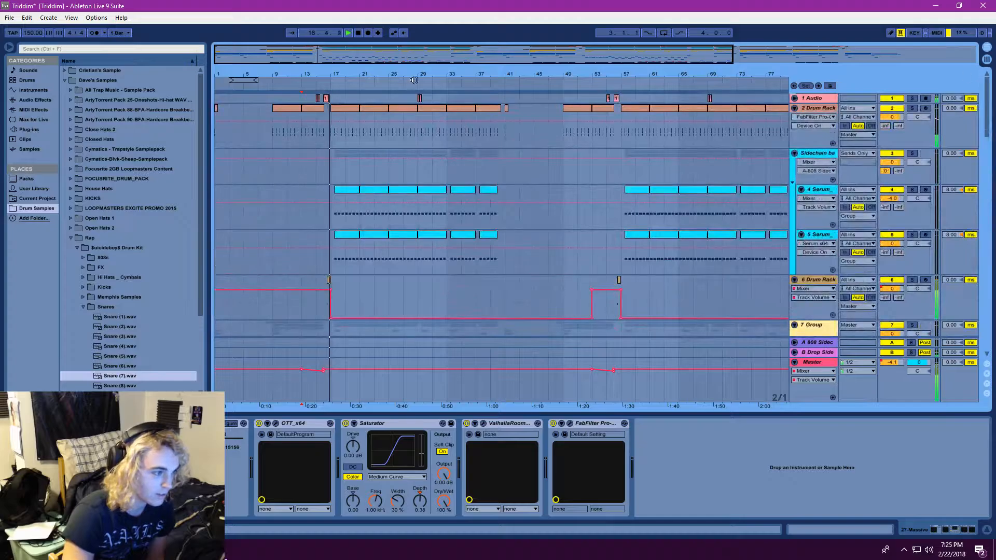
scroll(340, 209, "down", 5)
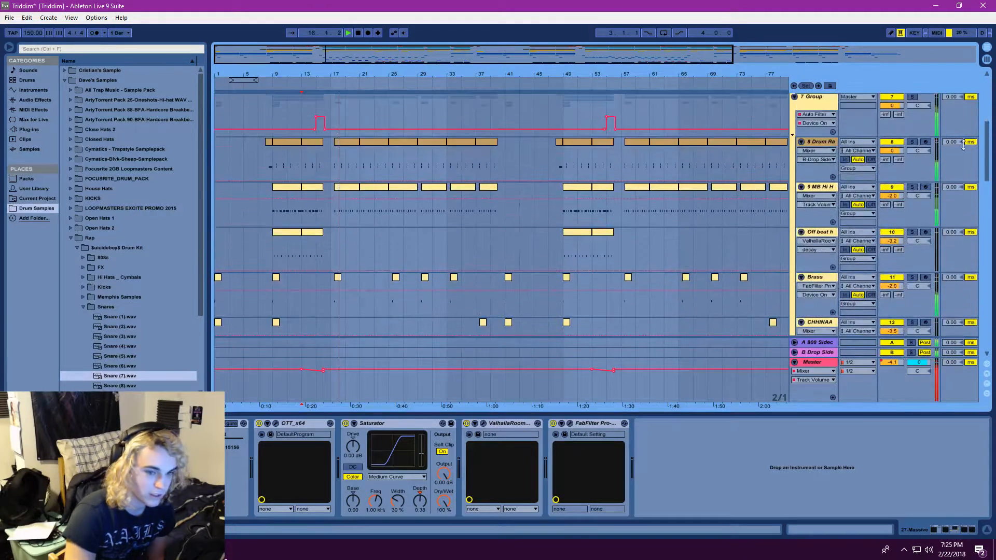
left_click_drag(989, 153, 490, 49)
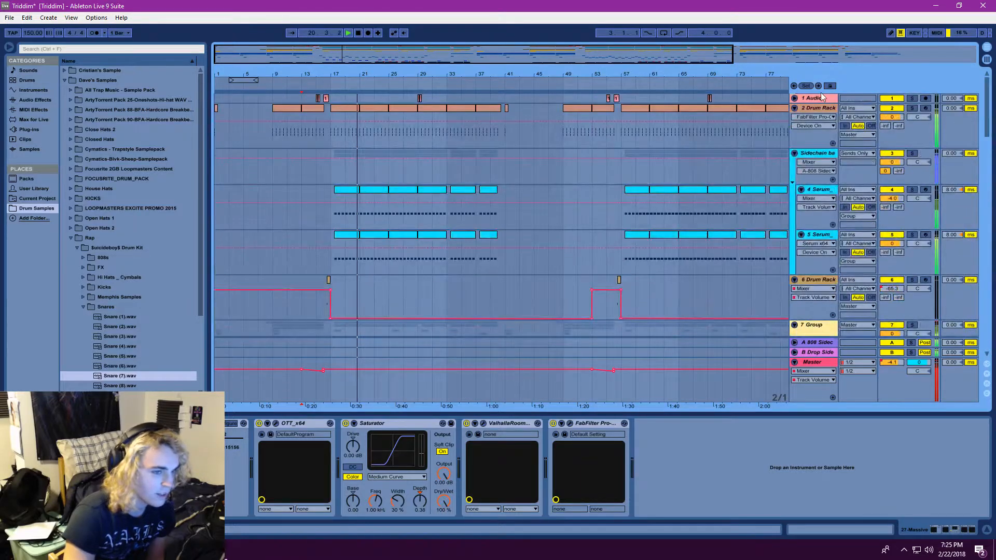
left_click(795, 98)
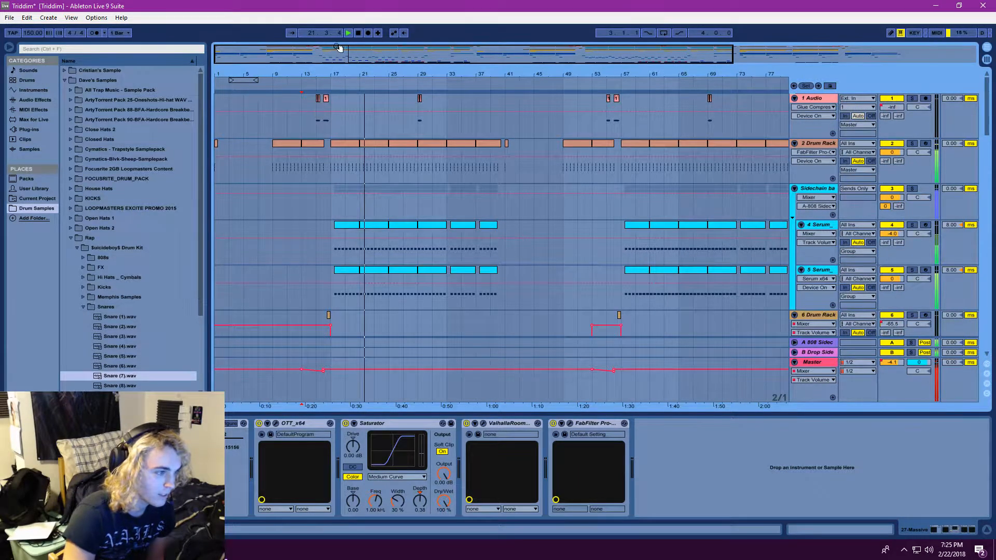
left_click(316, 110)
left_click(912, 99)
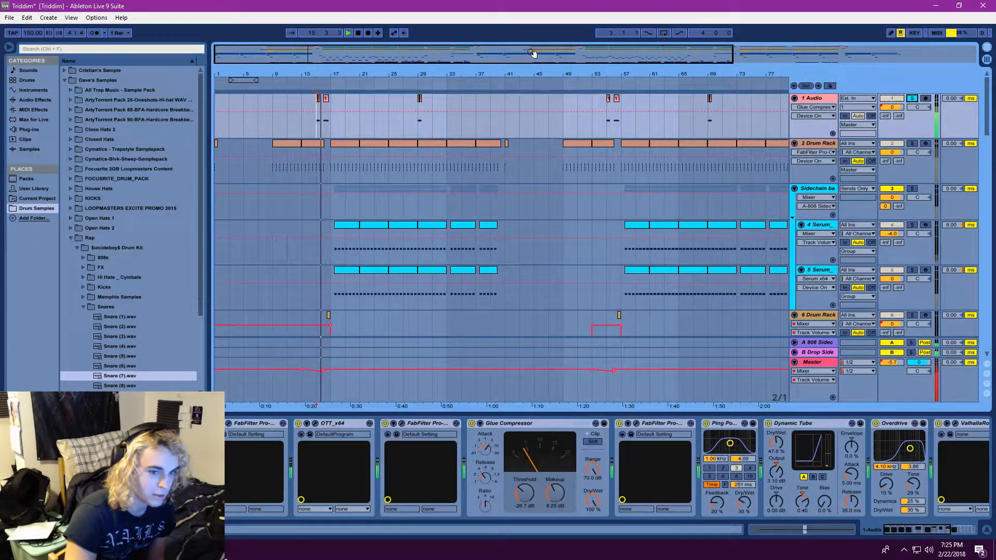
Replay the soloed 1 Audio track from its first clip around bar 15 and display its effects chain
left_click(347, 35)
double_click(817, 98)
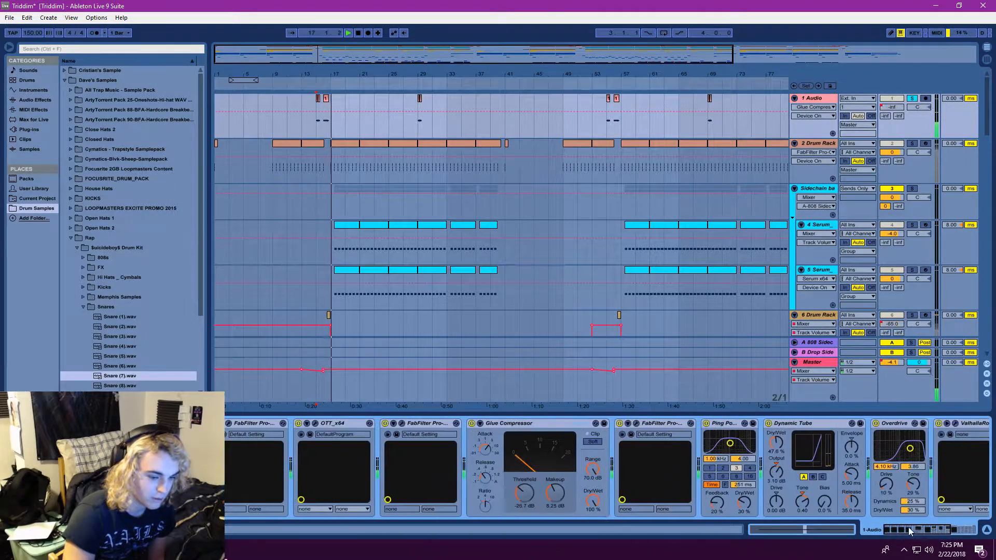
left_click(348, 33)
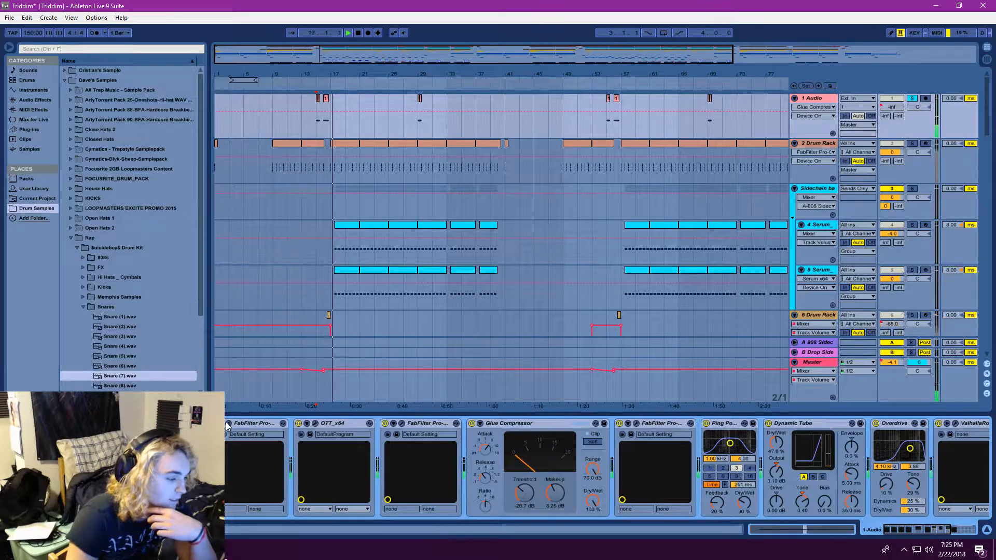
left_click(348, 32)
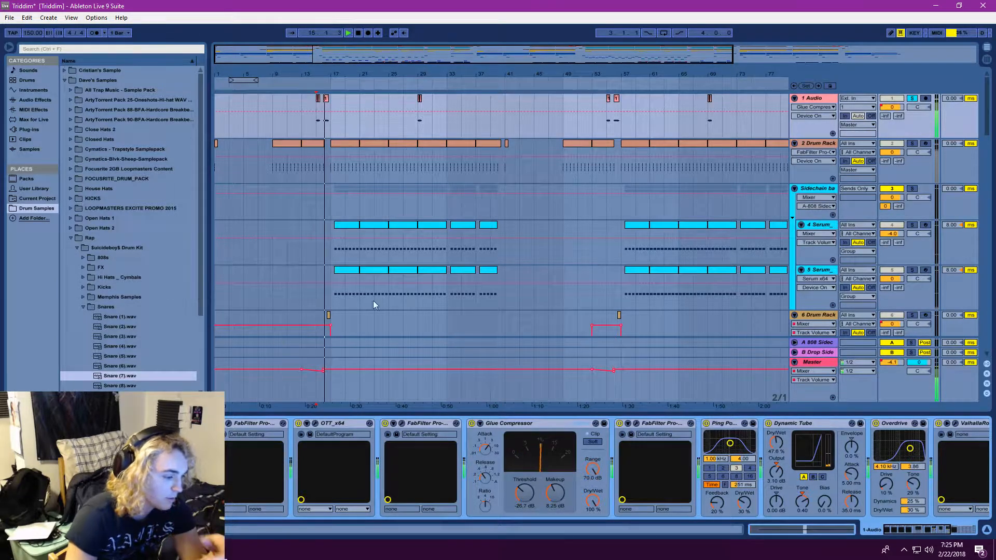
left_click_drag(310, 34, 311, 41)
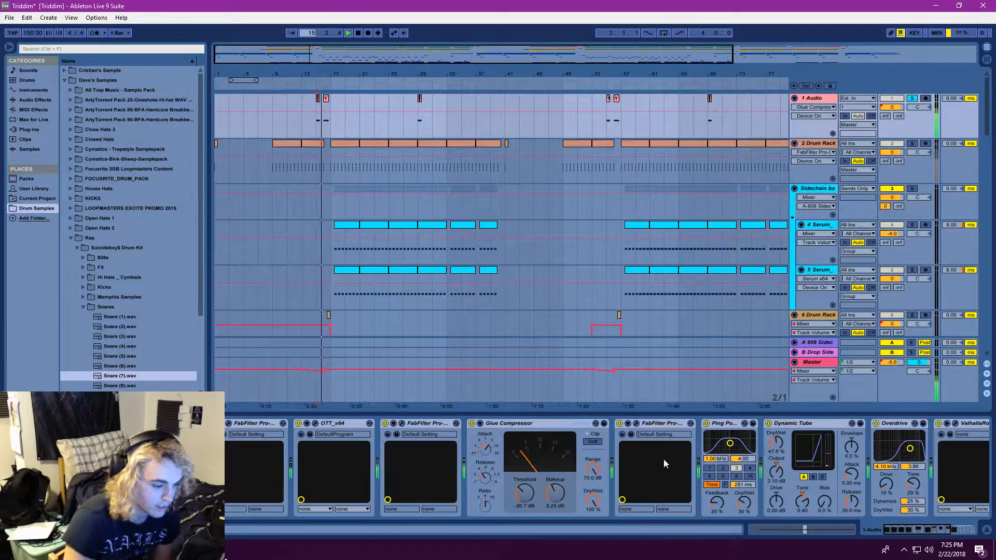
Inspect the FabFilter Pro-Q 2 equalizers after and before the Glue Compressor on 1 Audio, closing each one
left_click(636, 424)
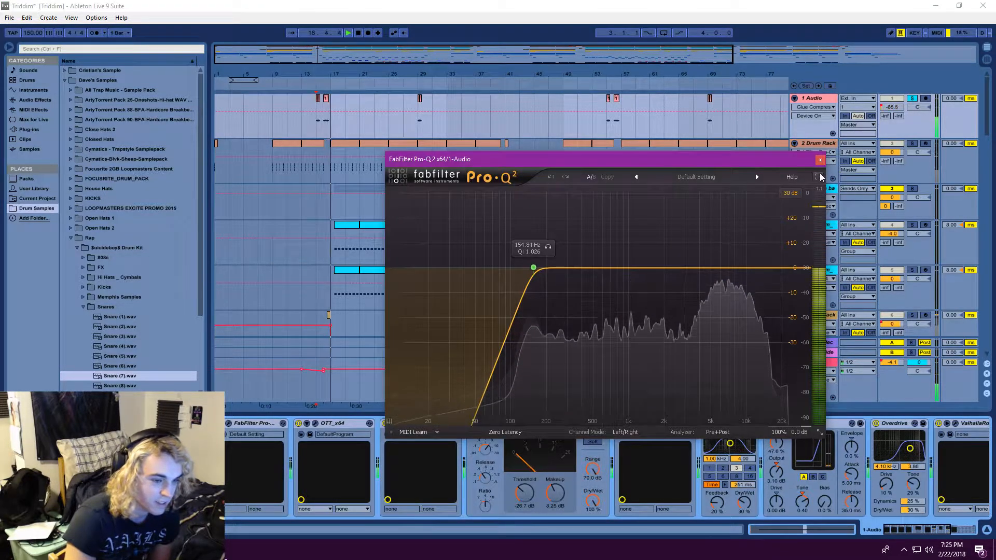
left_click(820, 161)
left_click(402, 424)
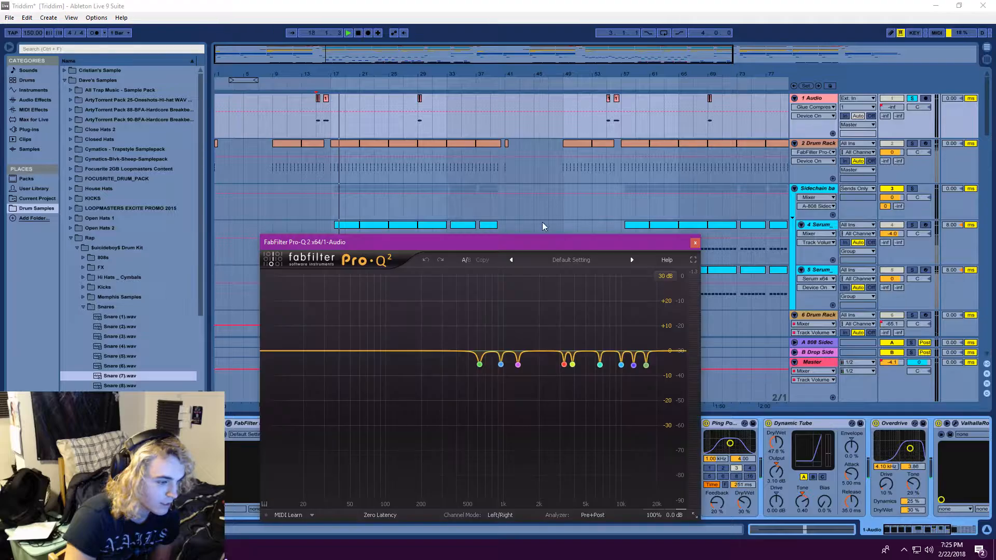
left_click(695, 242)
scroll(598, 438, "right", 3)
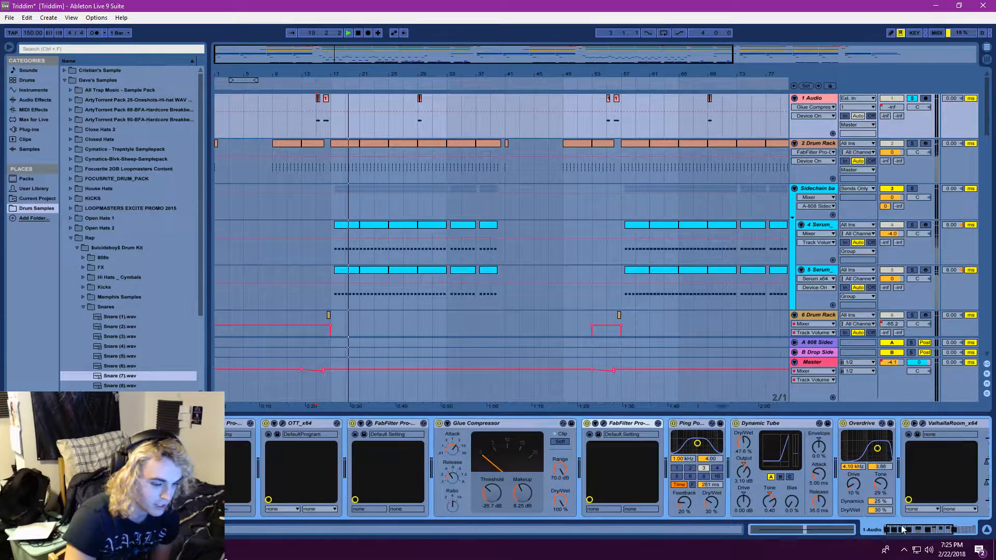
Replay 1 Audio from its first clip while examining the end of its effects chain, and open and close the ValhallaRoom reverb
left_click(348, 33)
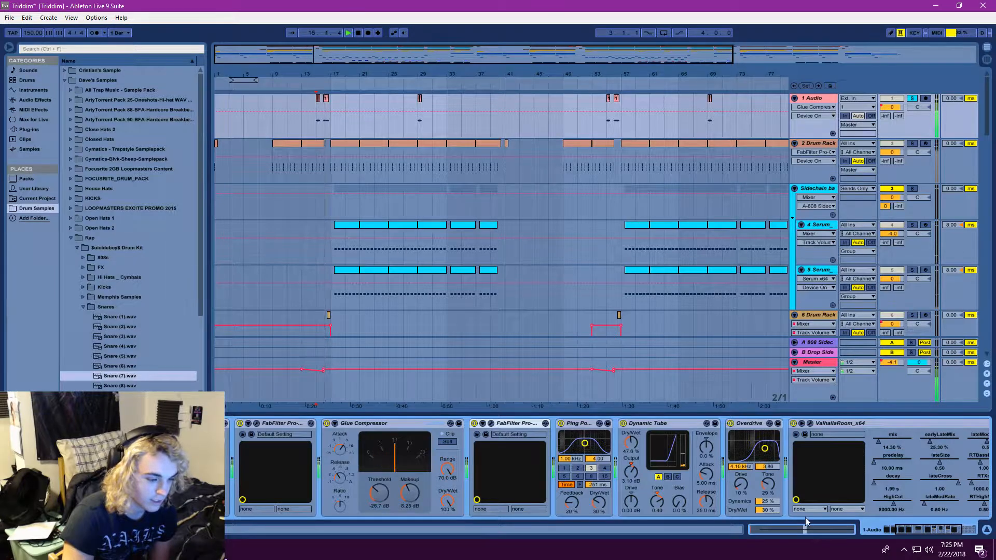
left_click_drag(904, 530, 920, 529)
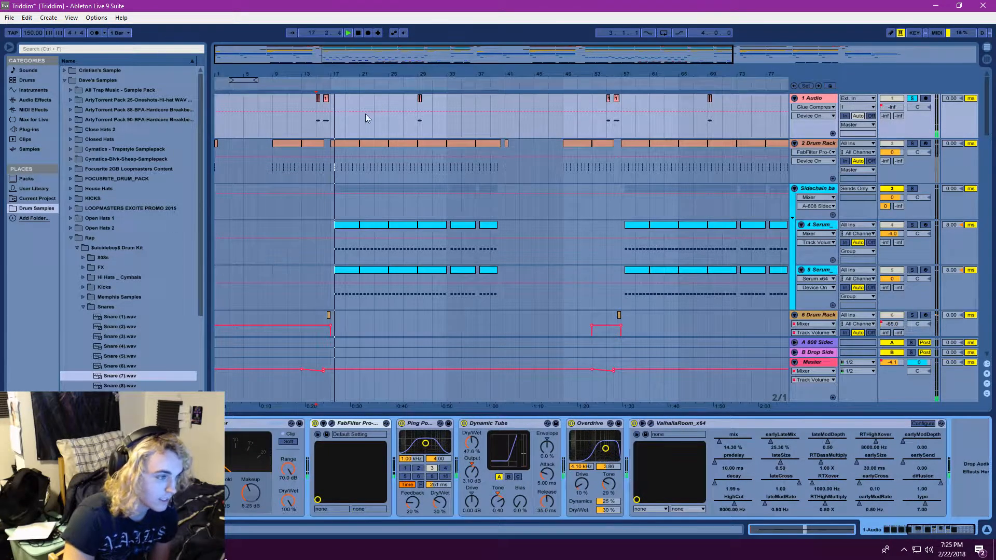
left_click(313, 110)
left_click(349, 33)
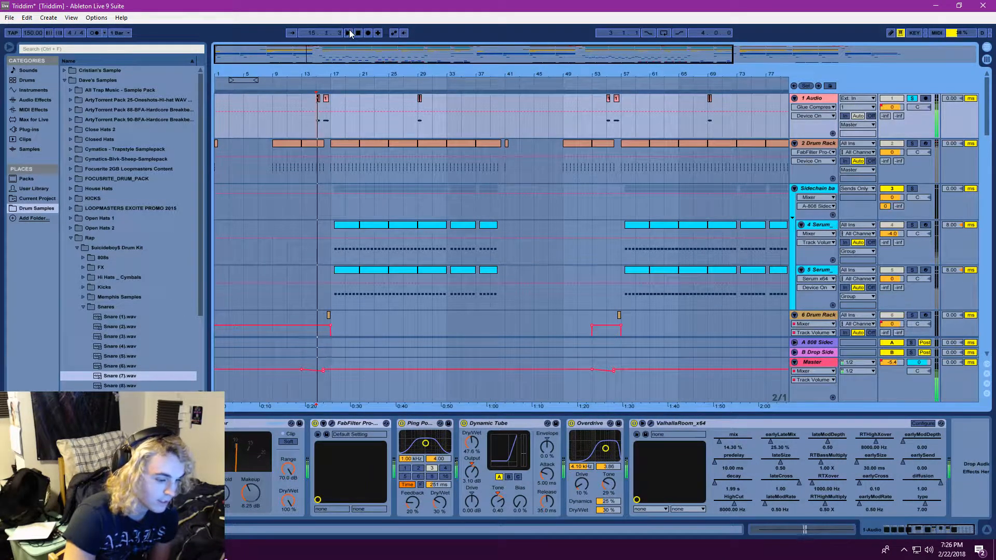
left_click(650, 423)
left_click(763, 165)
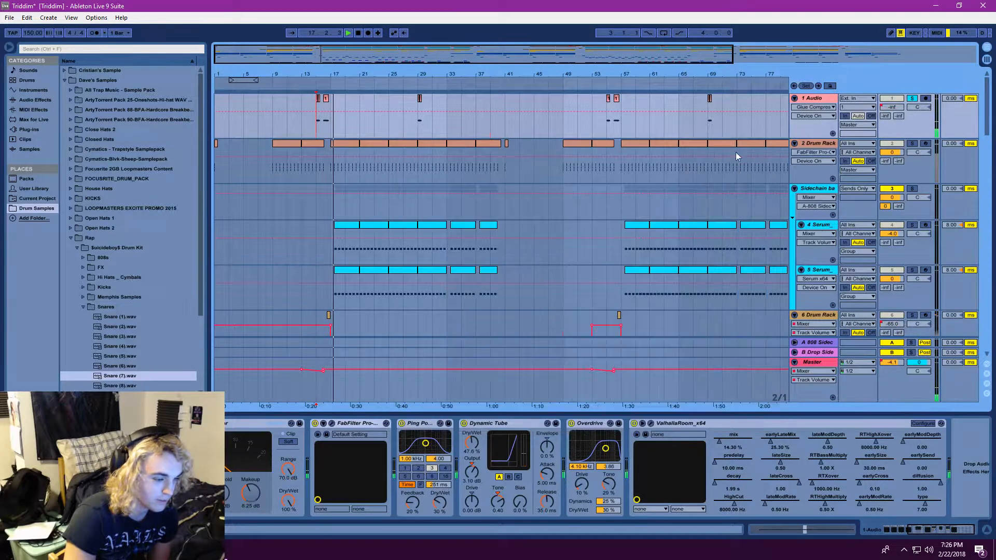
Clear the solo on 1 Audio and replay from about bar 15 with the full mix while reviewing its effects chain
left_click(913, 99)
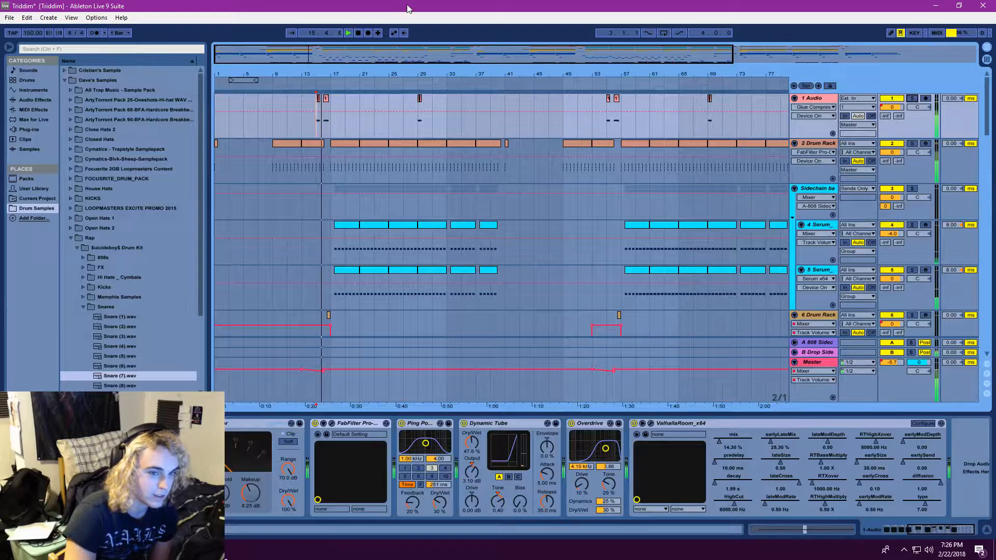
left_click_drag(312, 35, 311, 39)
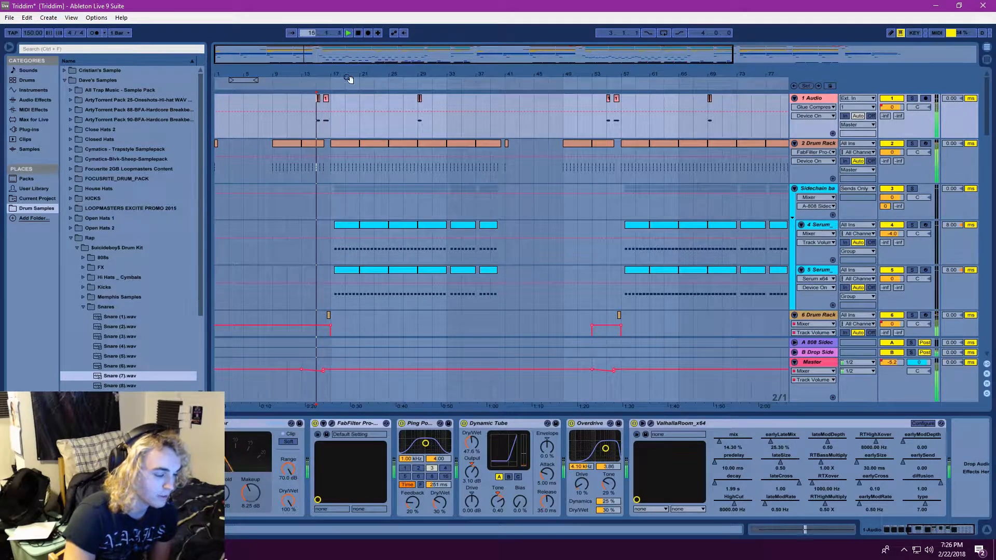
left_click(889, 530)
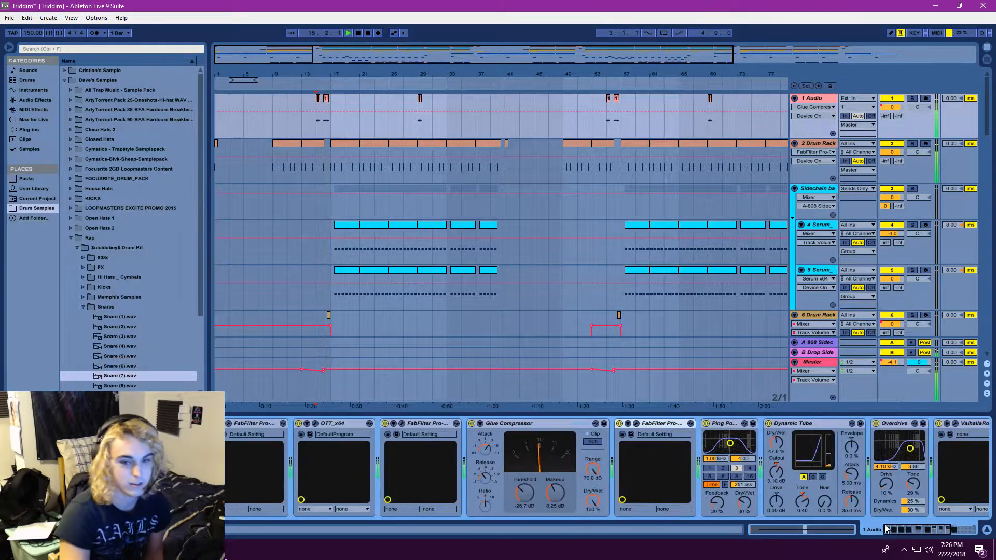
left_click(886, 526)
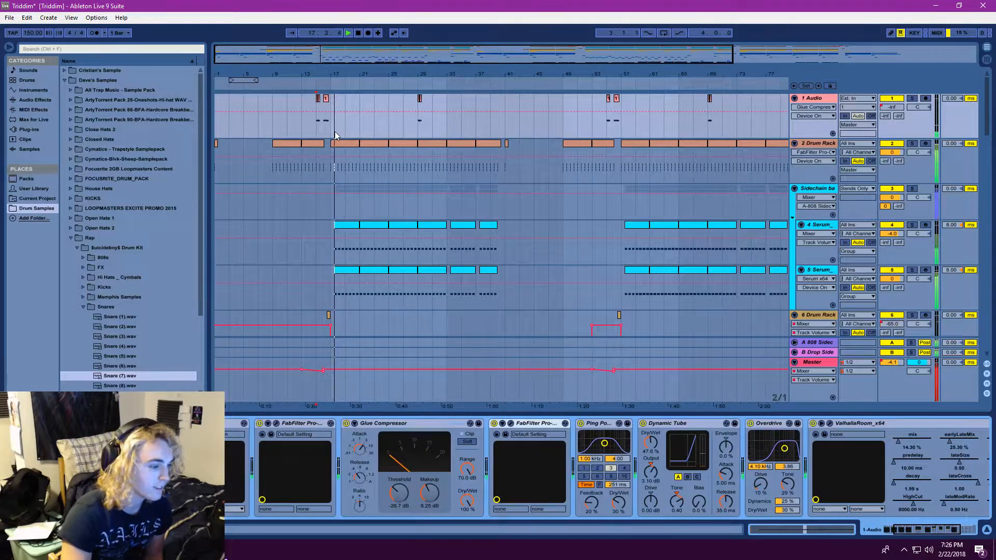
Set the playback start at about bar 17, jump playback back to about bar 14, and solo the 23 Massive track
scroll(343, 116, "down", 2)
left_click(339, 104)
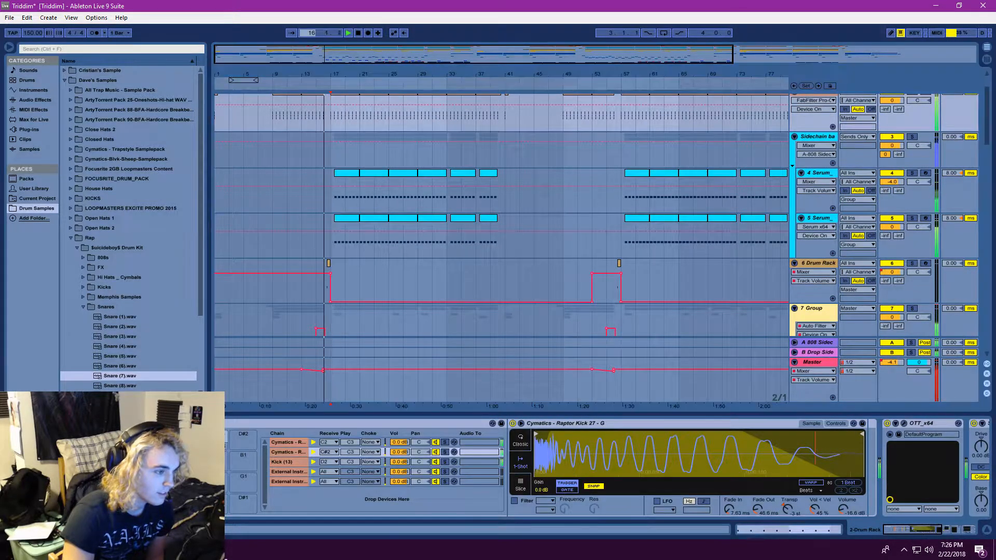
scroll(436, 217, "down", 2)
scroll(428, 236, "down", 5)
scroll(428, 236, "down", 15)
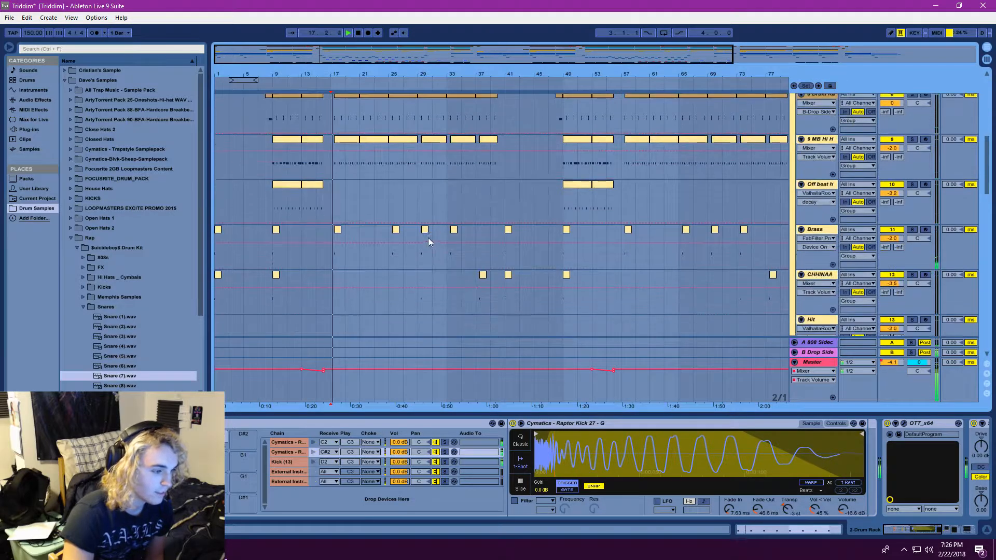
scroll(590, 261, "down", 3)
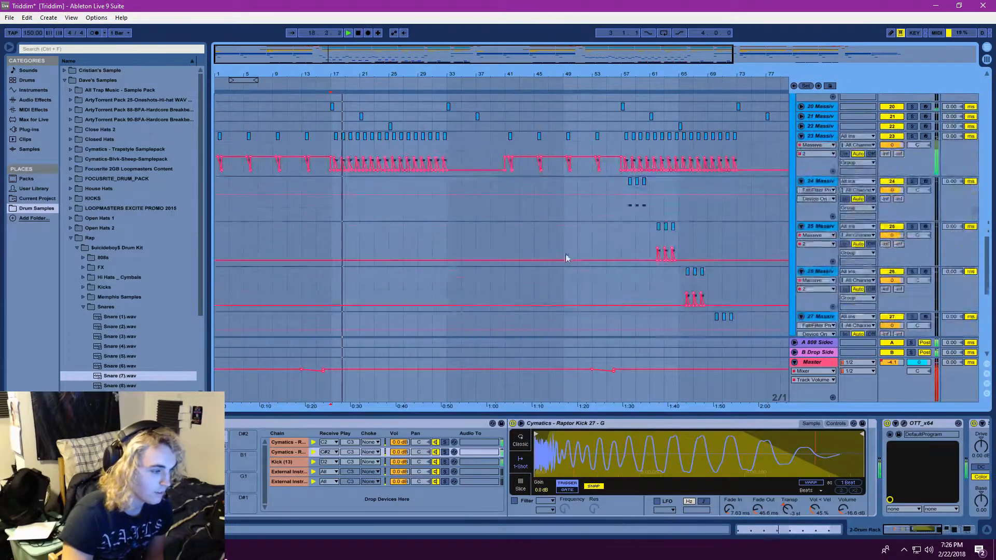
left_click_drag(306, 35, 307, 47)
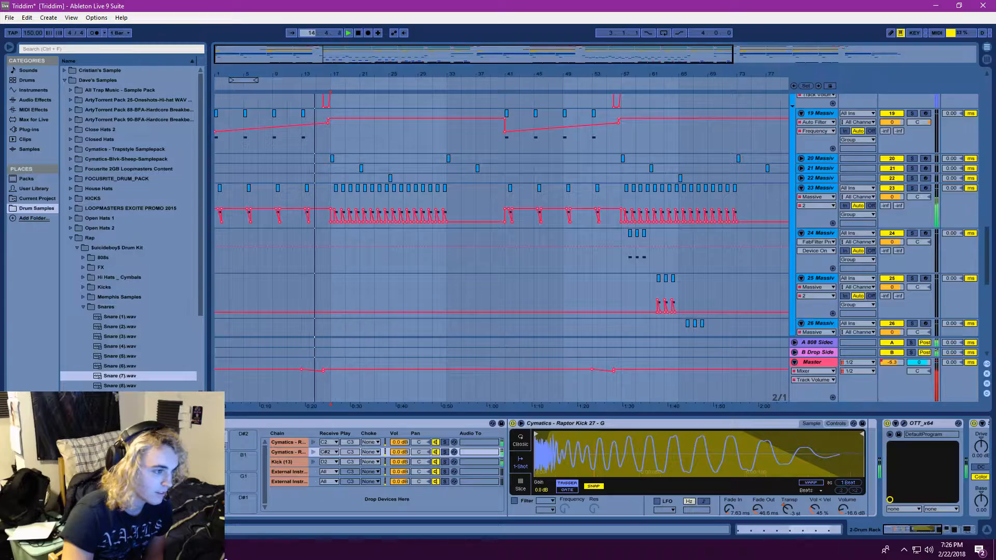
left_click(912, 188)
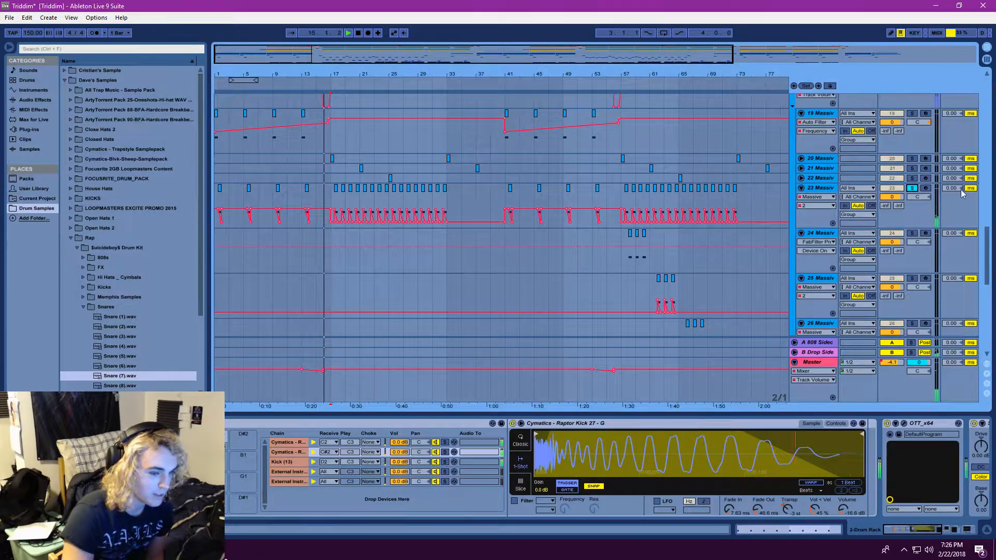
Open the 23 Massive track's Massive instrument, inspect the OSC1 wavetable list and LFO 5 of the RIDDIM YARGH preset, and close it
left_click(821, 188)
left_click(141, 423)
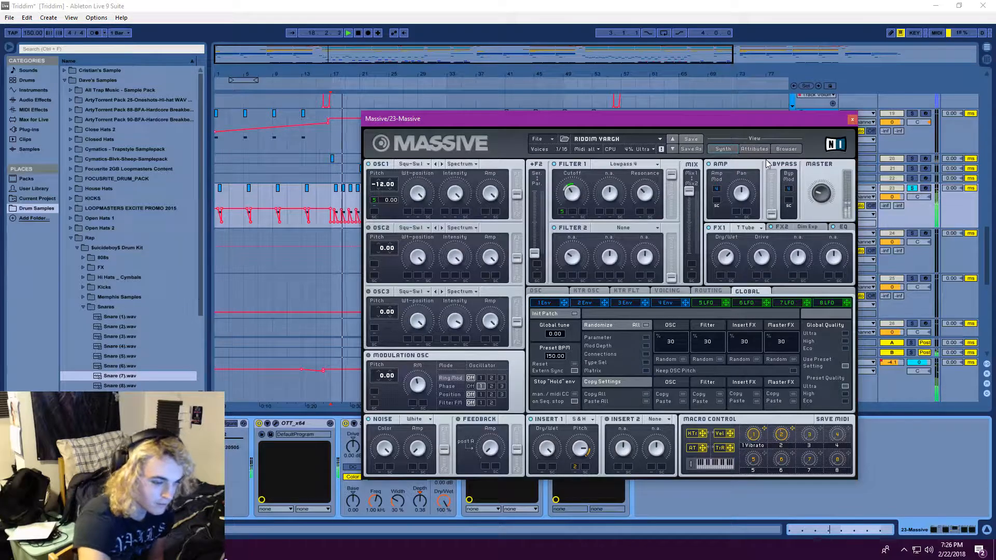
left_click(424, 164)
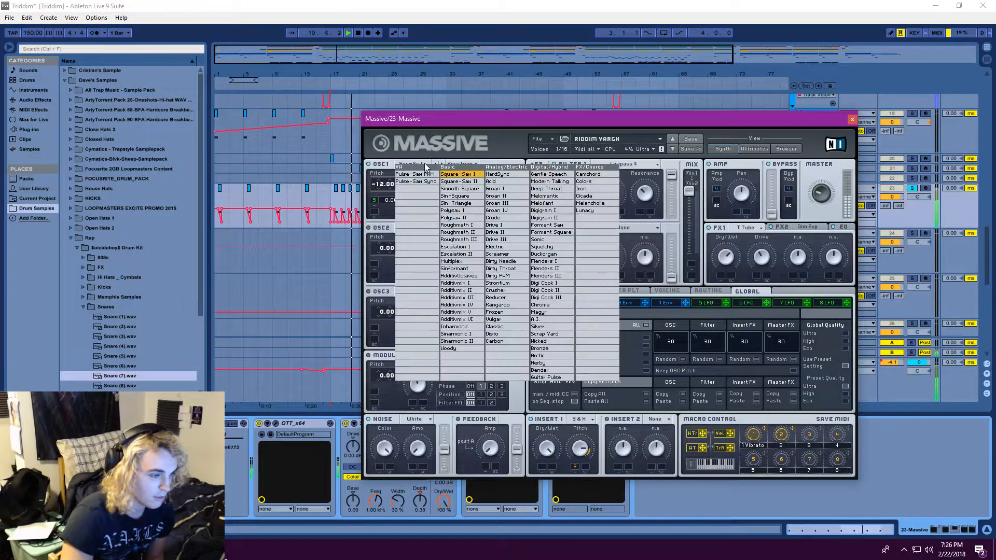
left_click(427, 155)
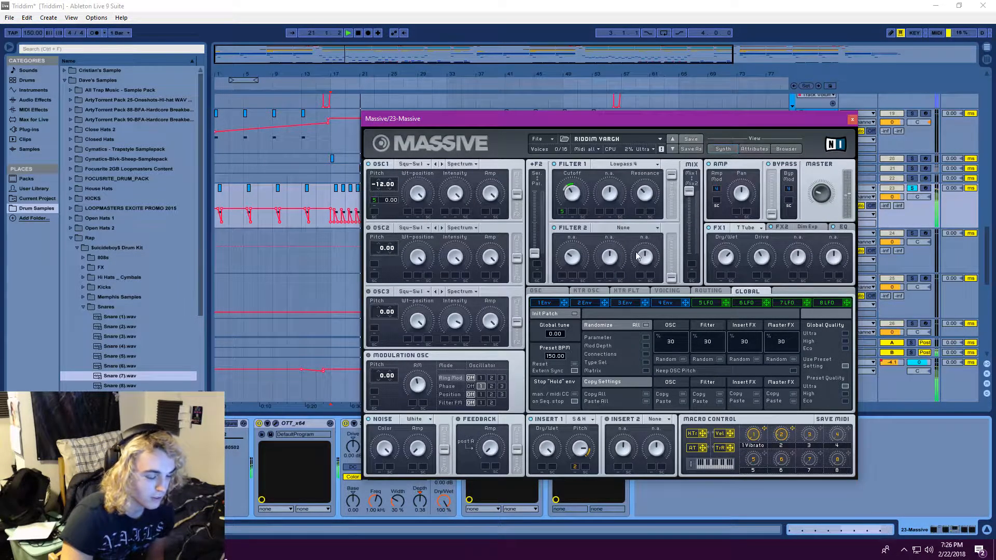
left_click(707, 303)
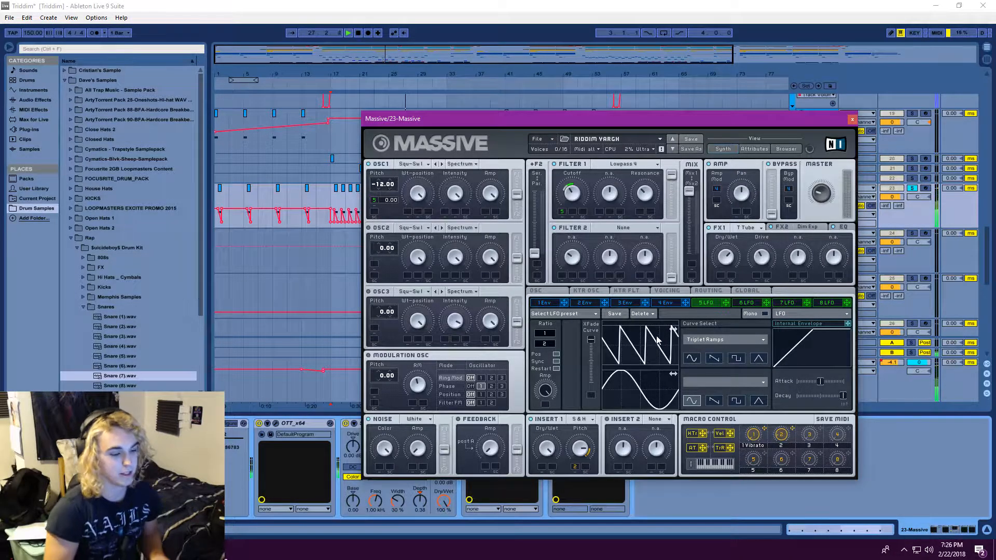
left_click(853, 119)
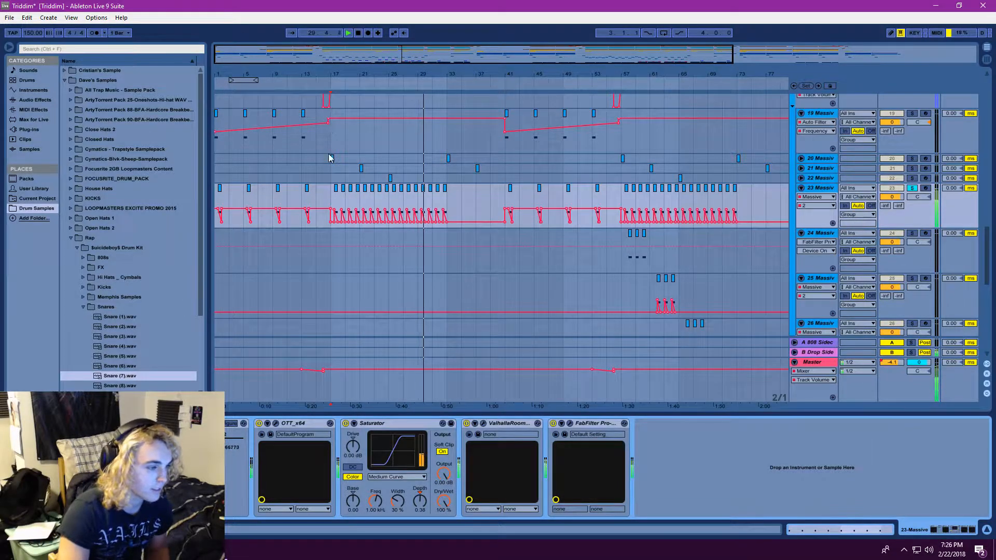
Play from the first clip of the 20 Massive track, solo it alongside 23 Massive, and unfold the track
left_click(332, 158)
left_click(348, 33)
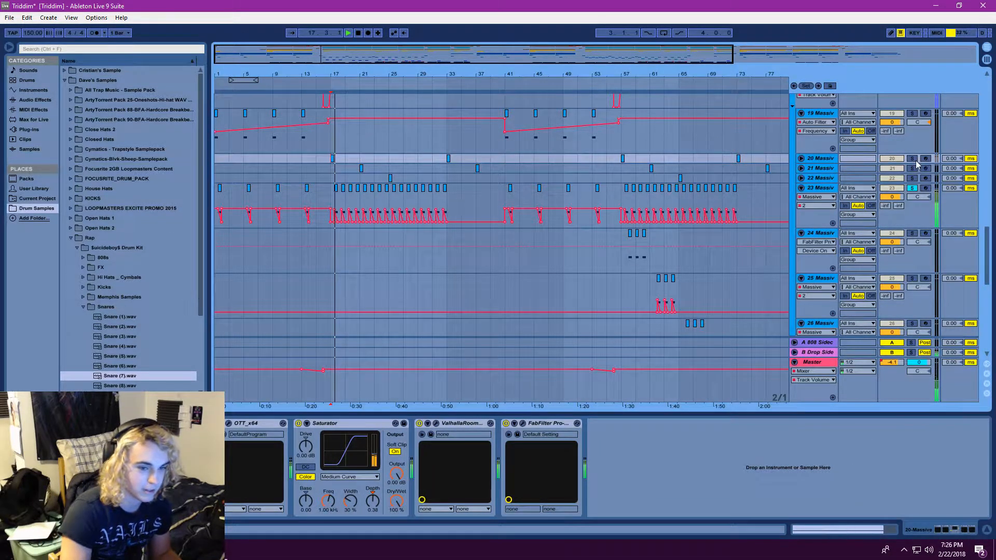
left_click(801, 158)
left_click(348, 32)
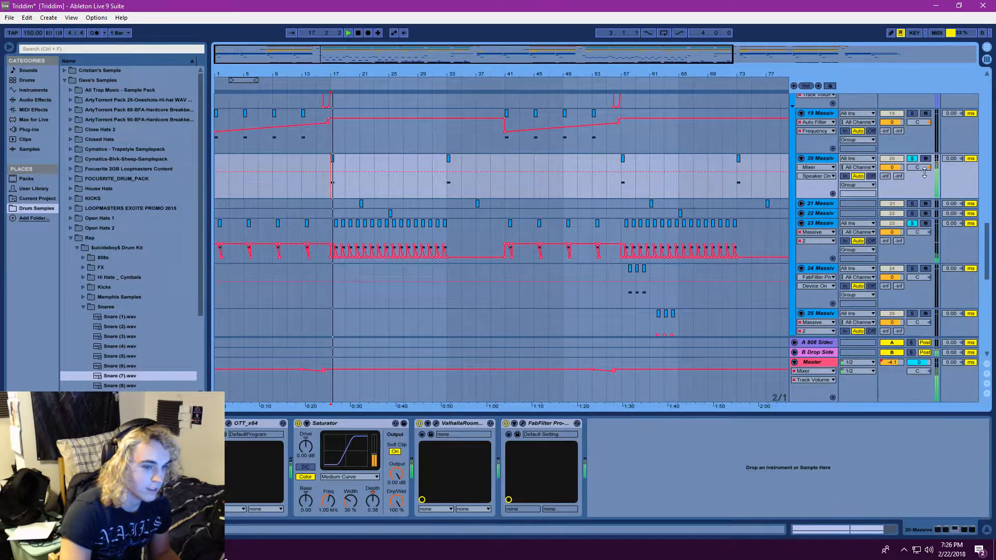
Open the 20 Massive track's Massive instrument, replay the part from bar 17 while inspecting the patch, and close it
double_click(820, 158)
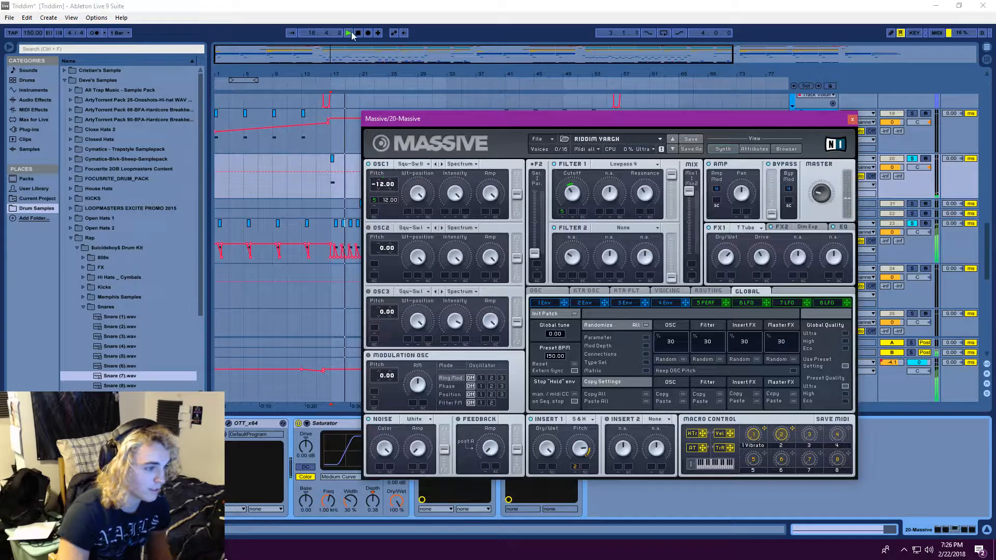
left_click(348, 32)
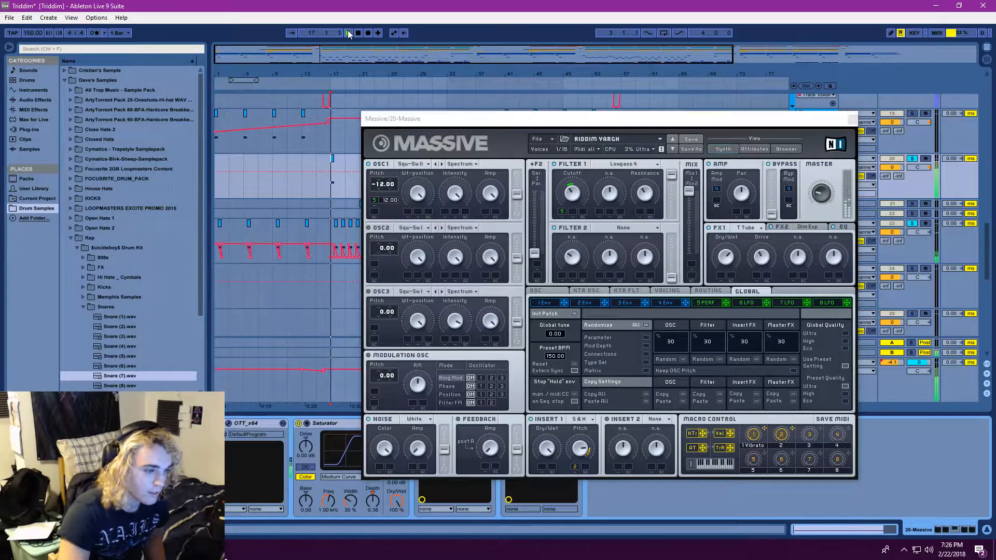
left_click(348, 32)
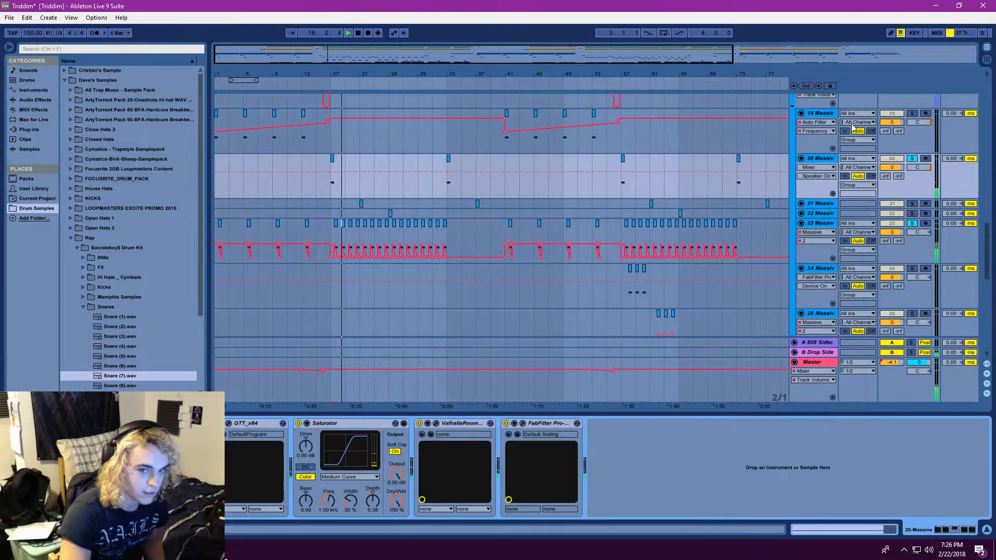
left_click(853, 120)
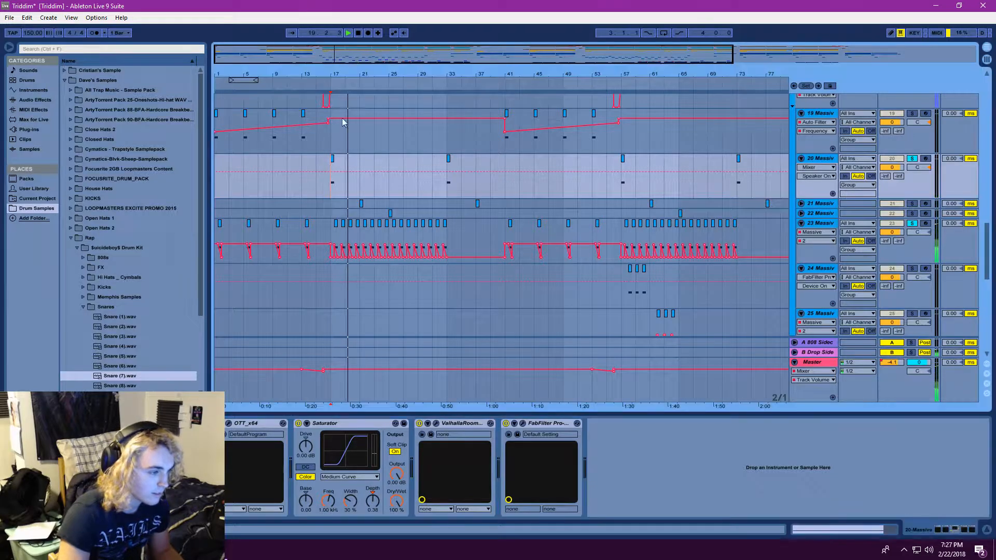
left_click(349, 33)
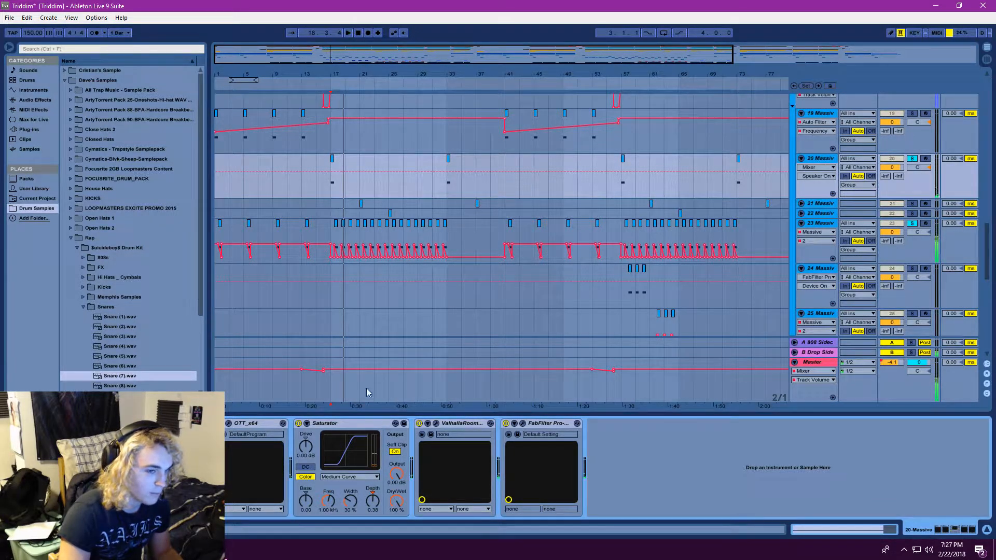
View the Drop group's Auto Filter, reselect the 20 Massive track, and open its OTT compressor
scroll(708, 319, "up", 3)
left_click(818, 178)
scroll(813, 204, "down", 3)
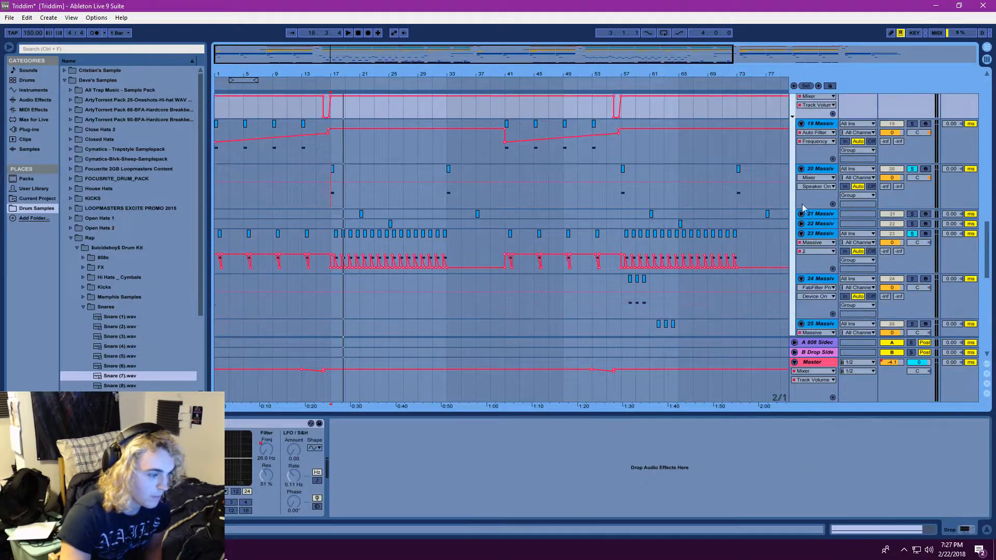
left_click(818, 127)
left_click(815, 169)
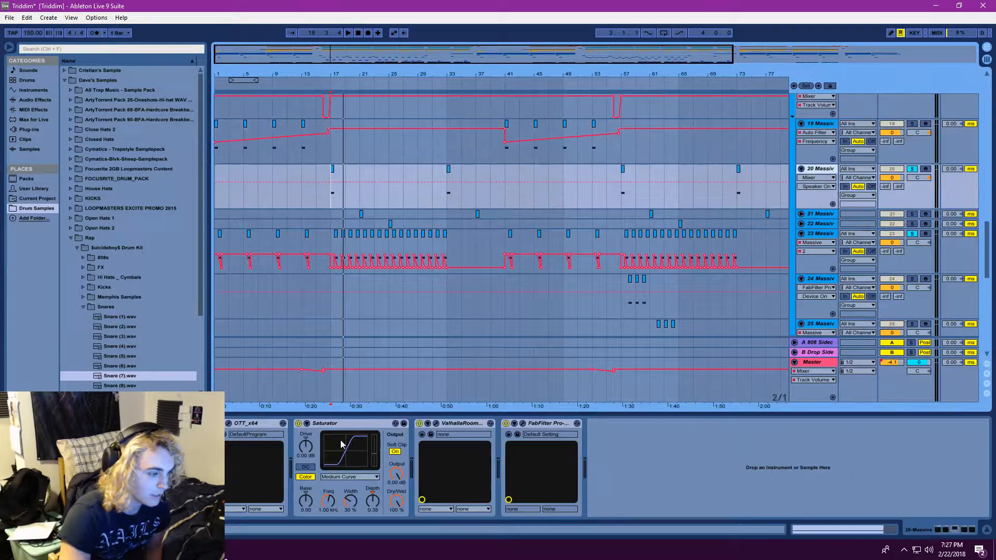
left_click(229, 424)
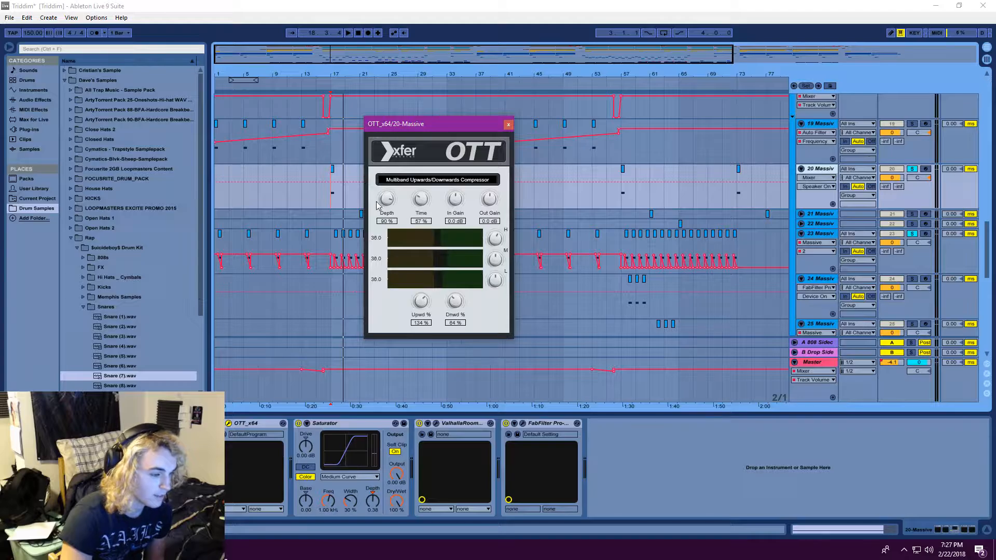
Close OTT, inspect the 20 Massive track's ValhallaRoom reverb and FabFilter Pro-Q 2 equalizer, and close the equalizer
left_click(509, 125)
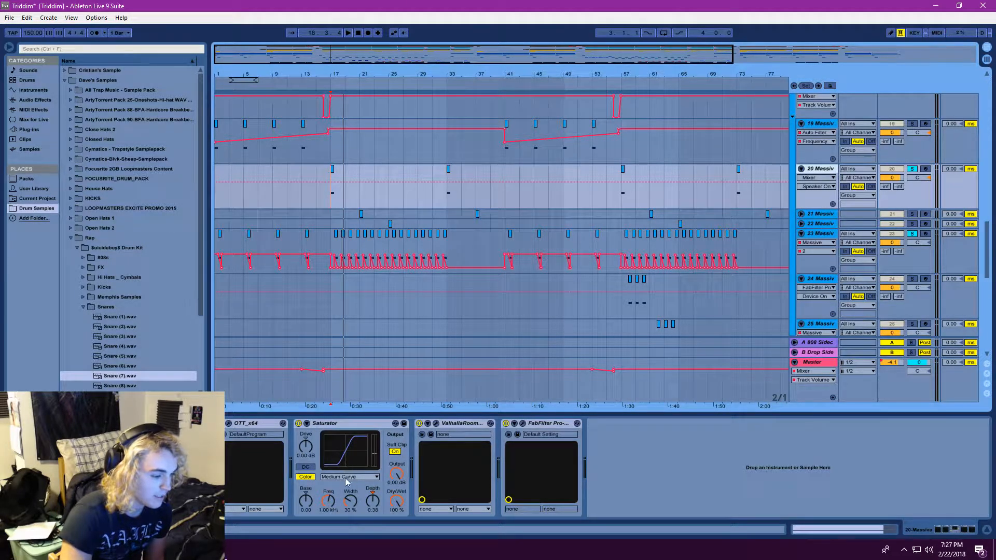
left_click(436, 423)
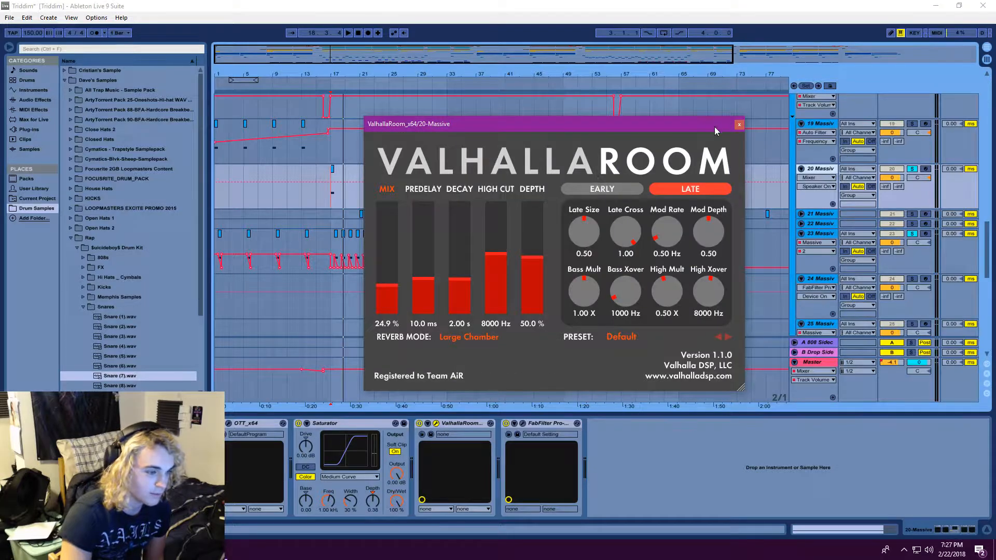
left_click(522, 423)
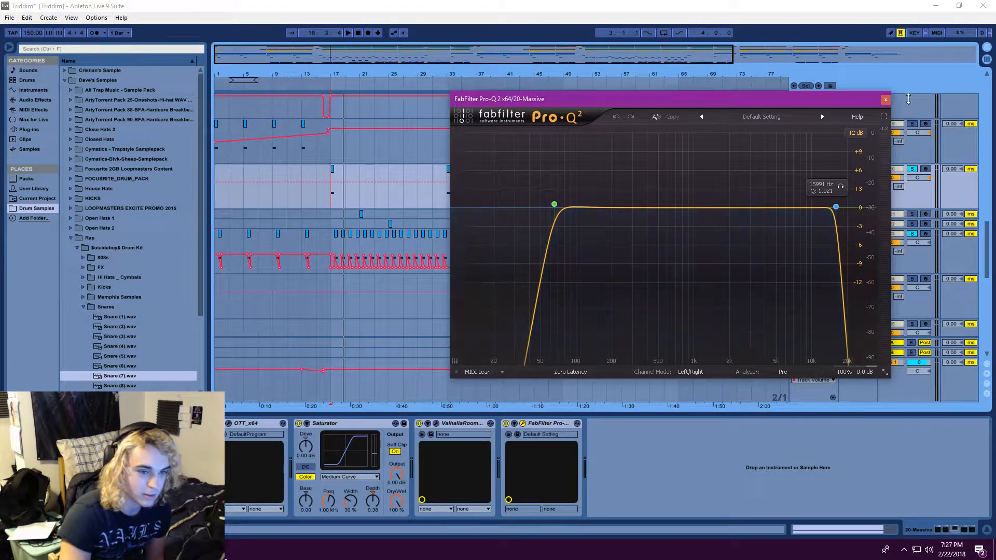
left_click(886, 100)
Clear the track solos and play the full mix from bar 17
left_click(912, 169)
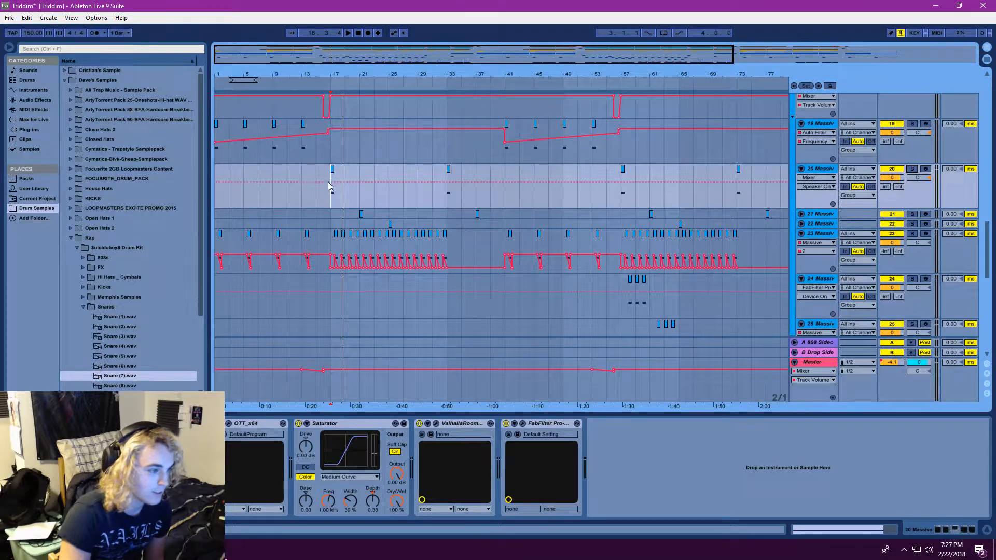
left_click(347, 32)
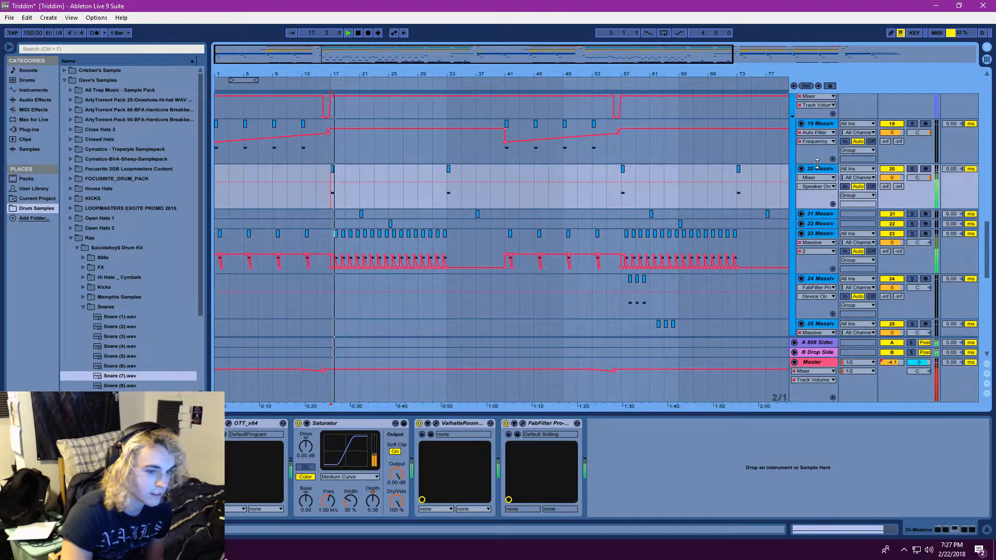
left_click(347, 33)
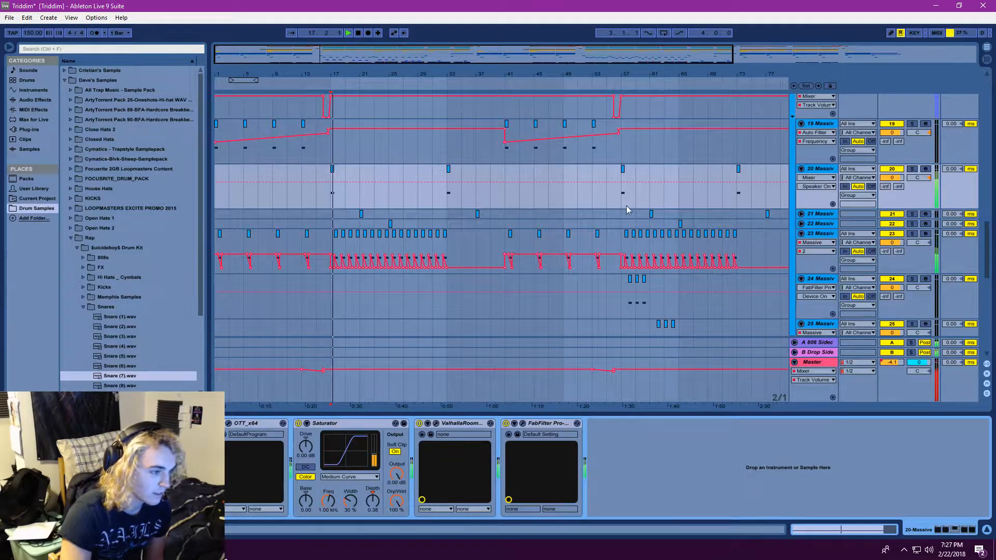
Solo the 28, 29 and 30 Massive tracks together and replay them from bar 17
scroll(641, 287, "down", 10)
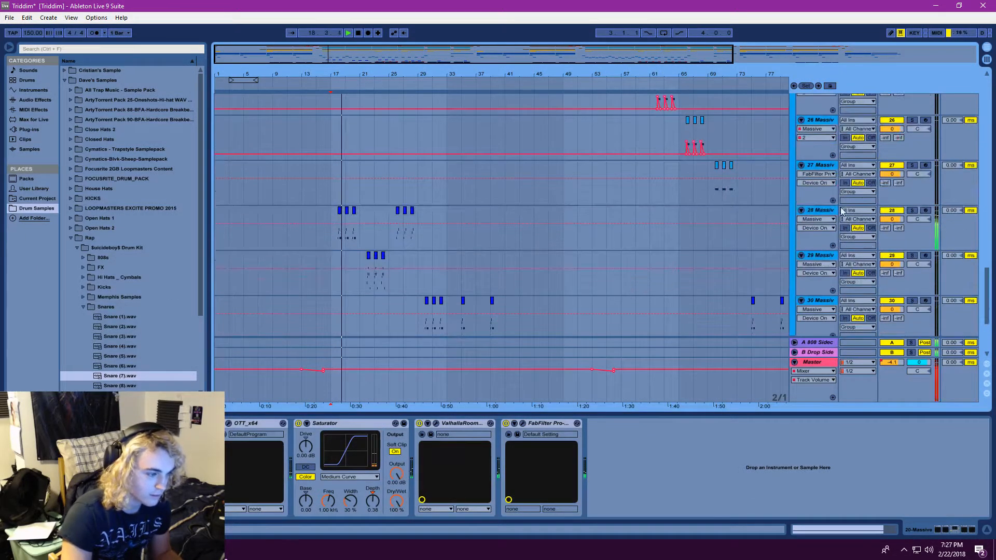
left_click(818, 212)
left_click(912, 211)
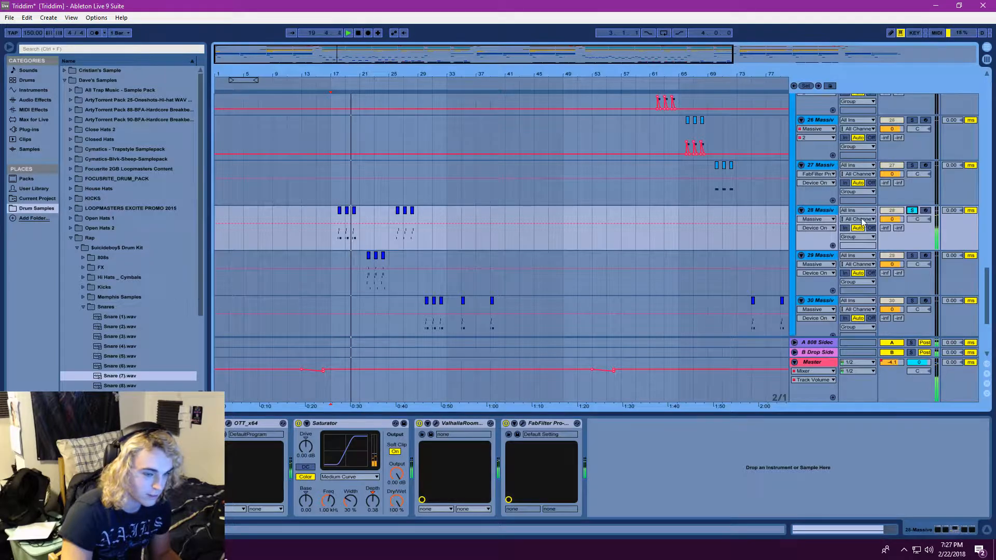
left_click(913, 256, "ctrl")
left_click(912, 301, "ctrl")
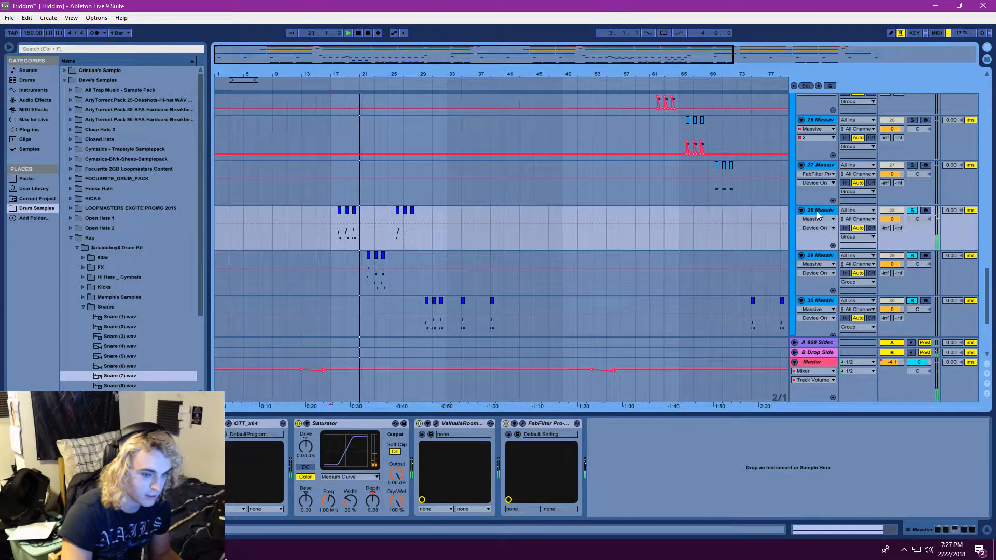
left_click(347, 33)
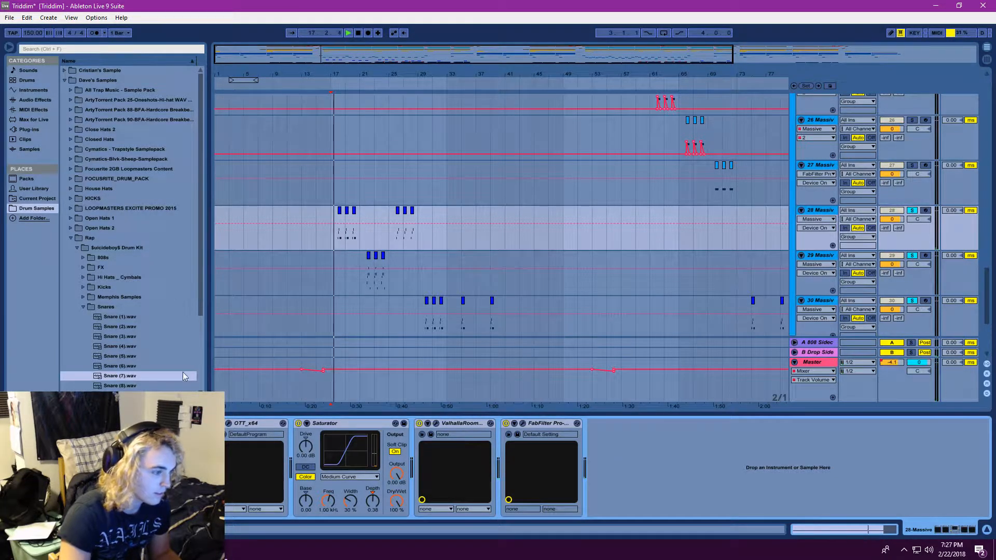
Open the 28 Massive track's Massive instrument, inspect its FX2 Dimension Expander and FX1 tube settings, and close it
left_click(142, 423)
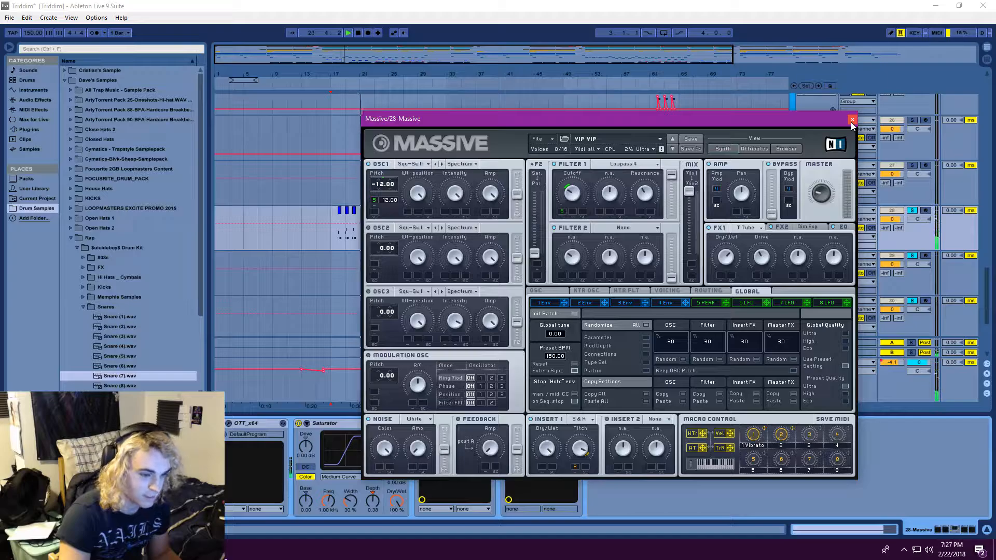
left_click(784, 228)
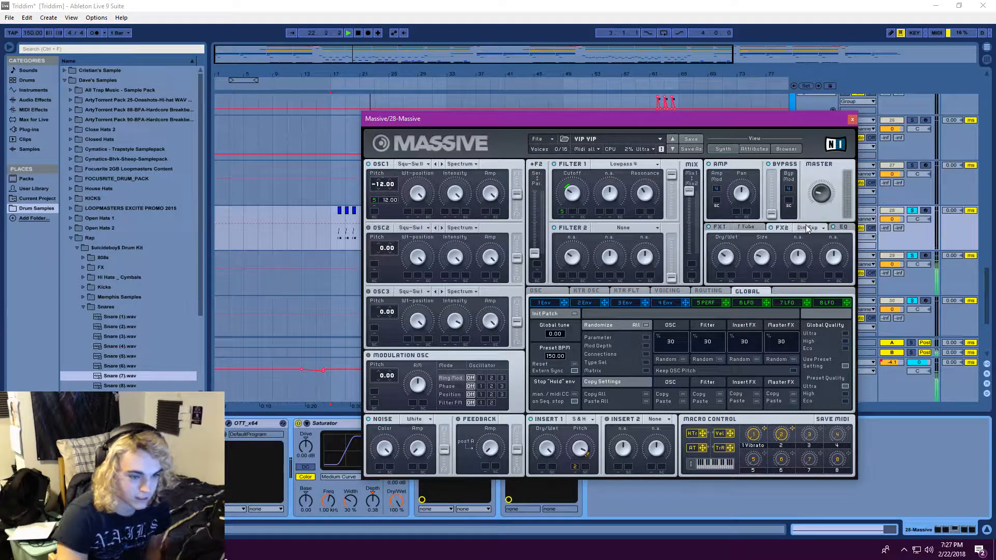
left_click(745, 230)
left_click(853, 121)
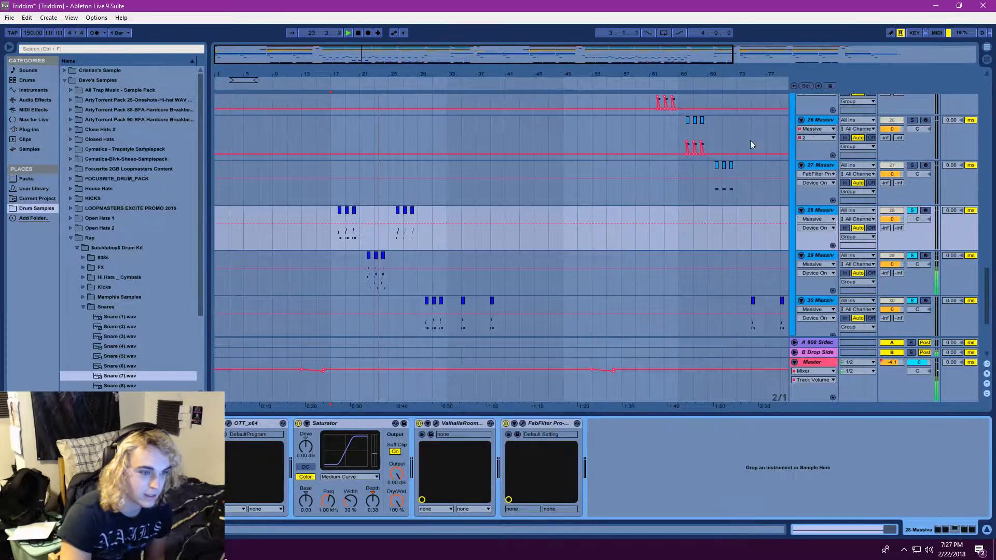
Save the project and replay the soloed Massive tracks from the first 28 Massive clip
left_click(349, 33)
left_click(10, 17)
left_click(31, 110)
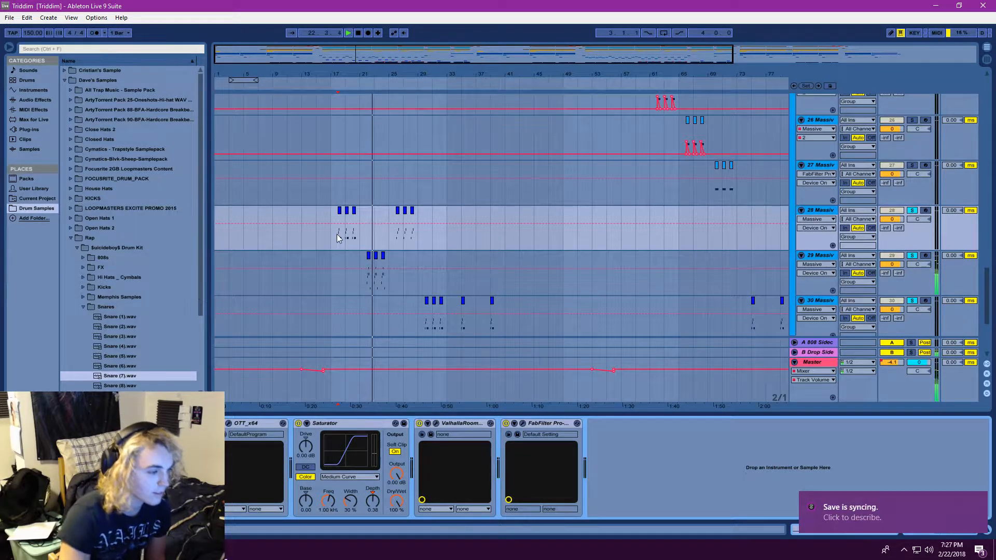
left_click(350, 33)
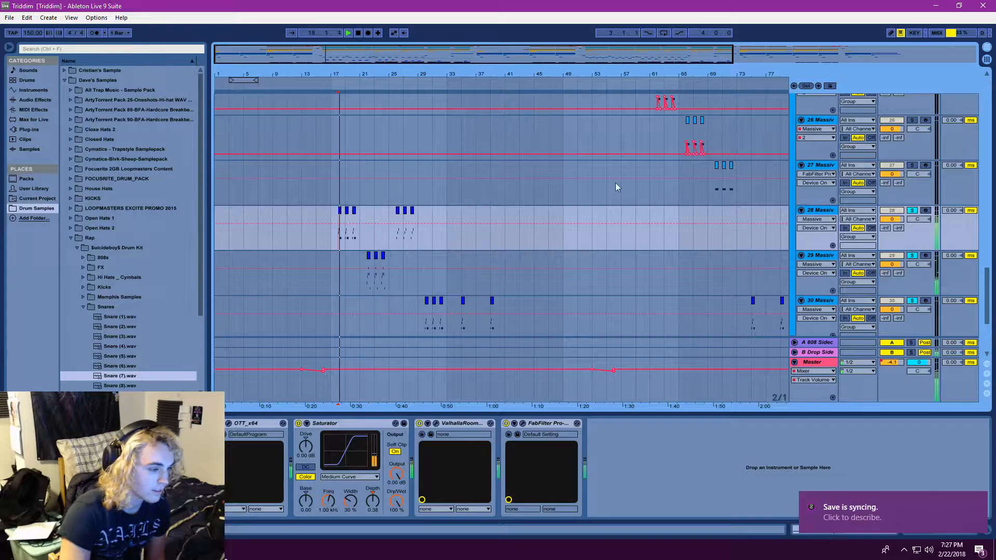
Clear the solos, select the 29 Massive track, and solo 28 Massive briefly before returning to the full mix
left_click(914, 211)
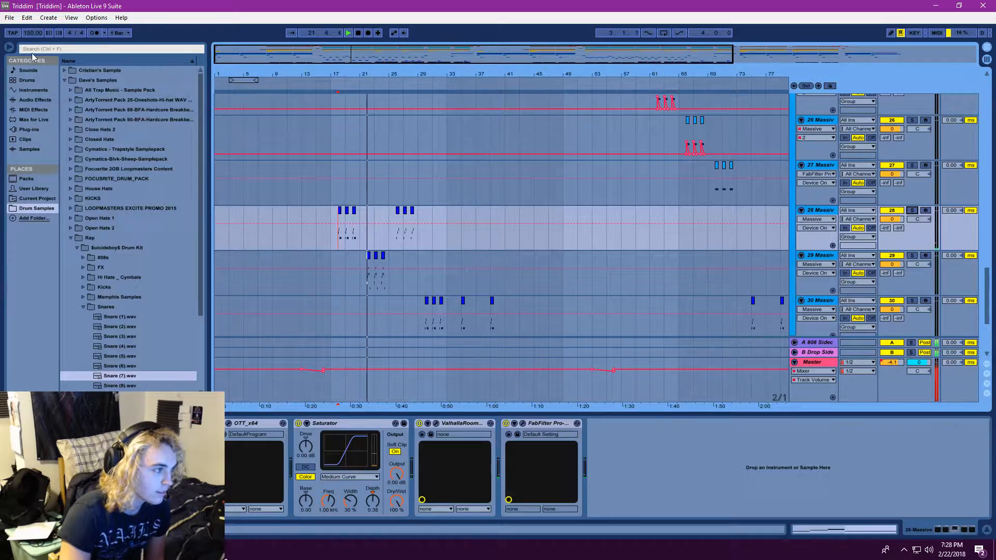
double_click(823, 256)
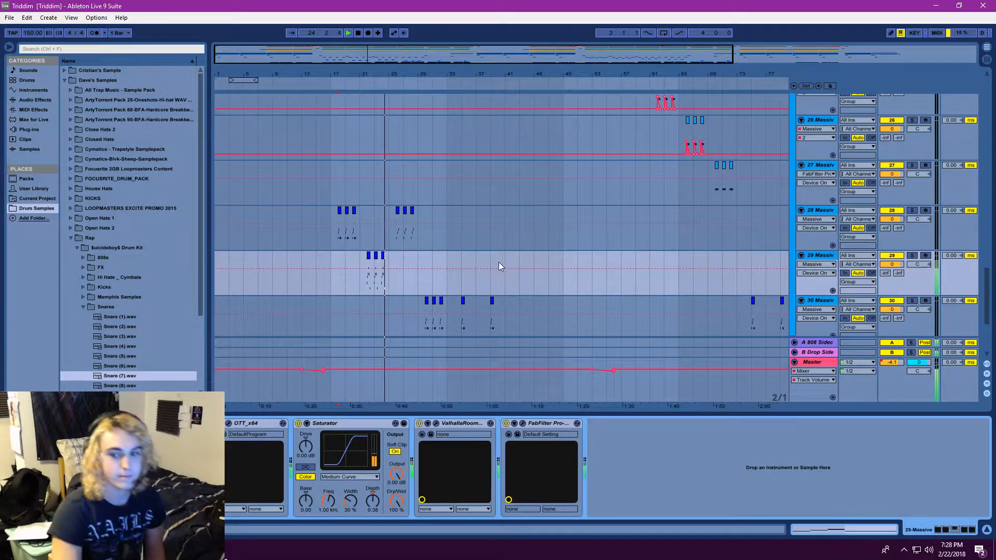
left_click(913, 212)
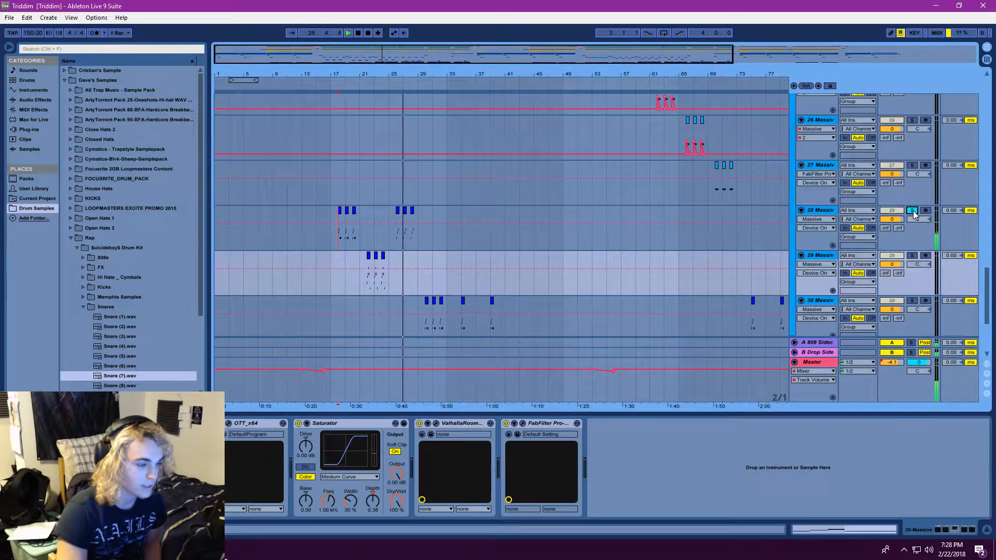
left_click(913, 211)
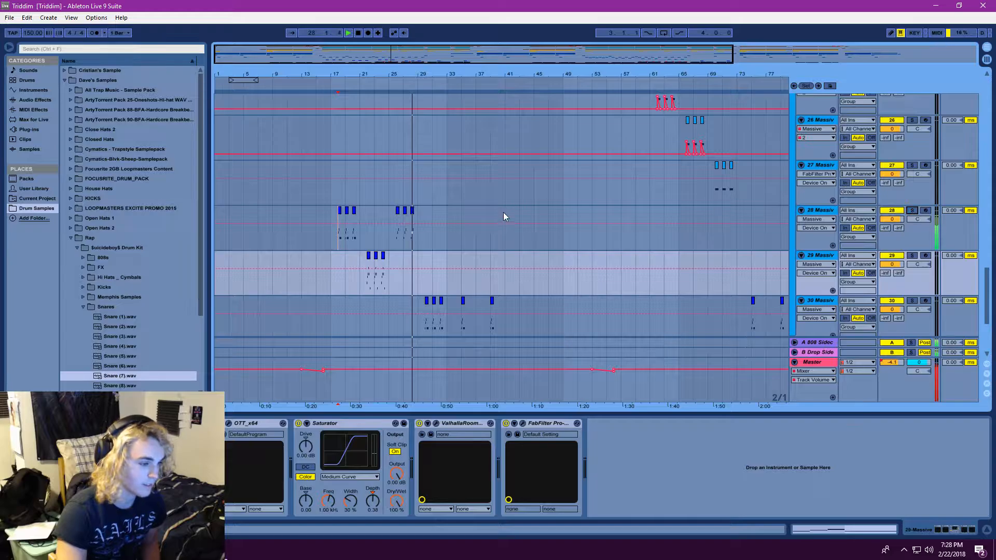
Select and solo the 30 Massive track and open its Massive instrument
scroll(530, 298, "down", 2)
double_click(824, 281)
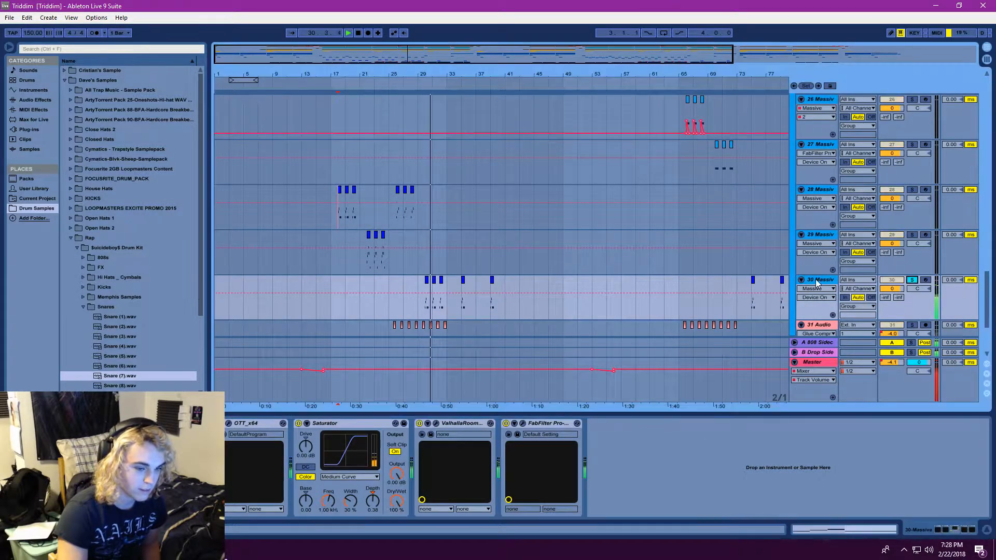
left_click(912, 281)
left_click(142, 423)
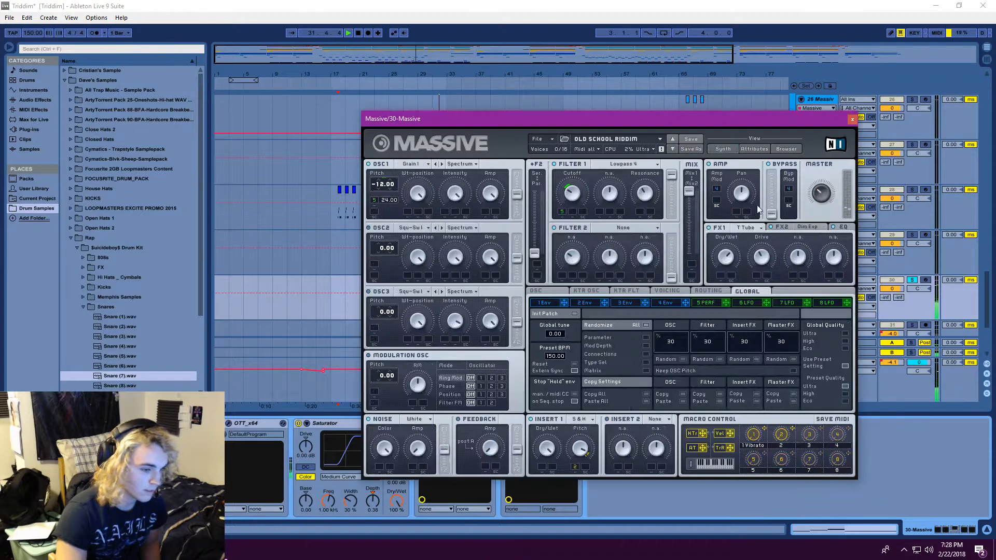
Move the OLD SCHOOL RIDDIM instrument window off the clips and replay the track from the first 30 Massive clip
left_click(313, 34)
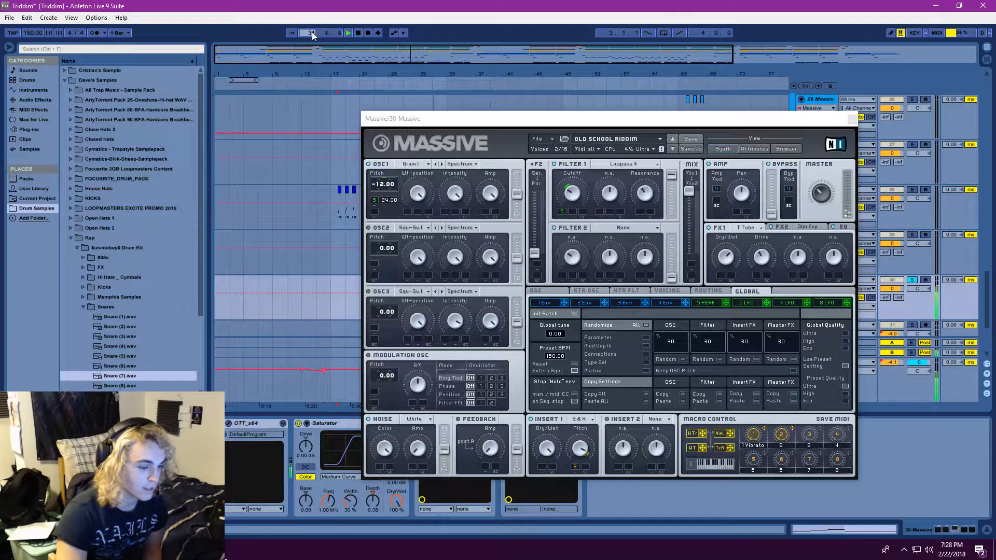
left_click_drag(543, 119, 619, 122)
left_click(306, 34)
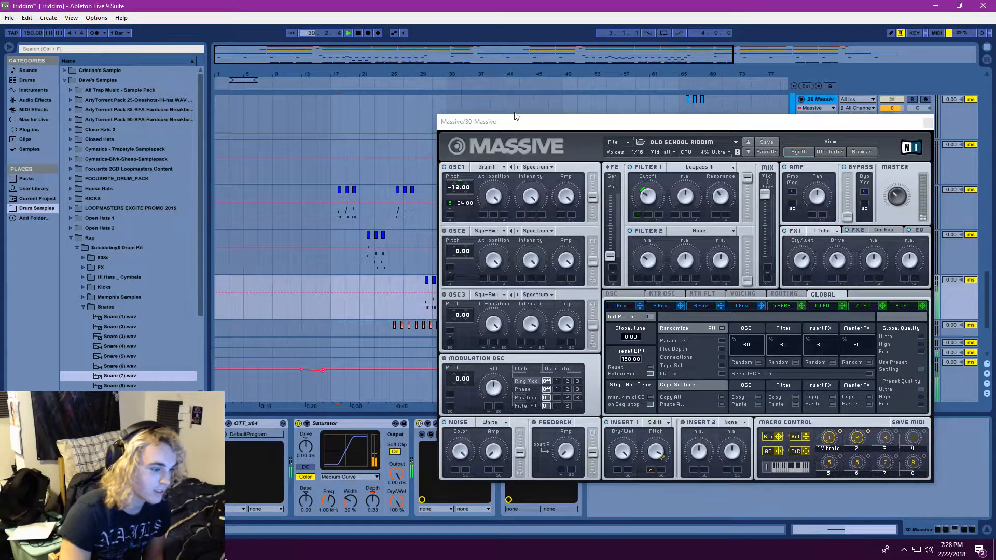
left_click_drag(520, 119, 543, 118)
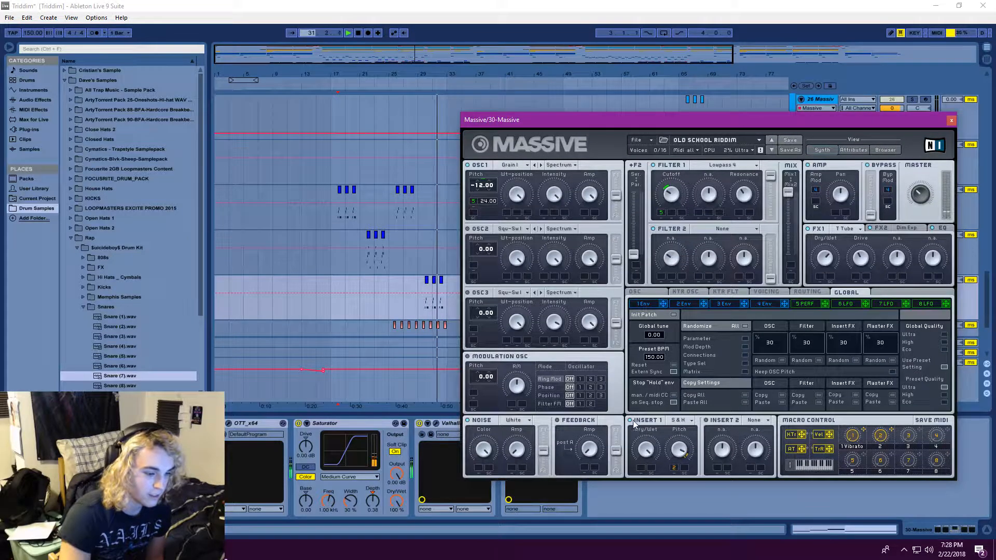
left_click(348, 33)
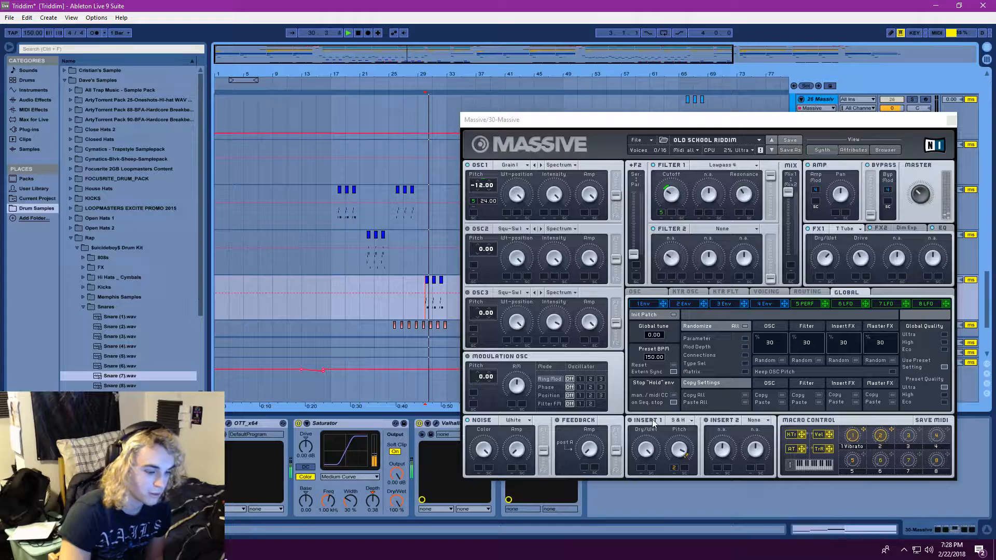
Inspect the Insert 1 effect types keeping S&H, move playback back to bar 29, and close the Massive instrument
left_click(689, 421)
left_click(687, 432)
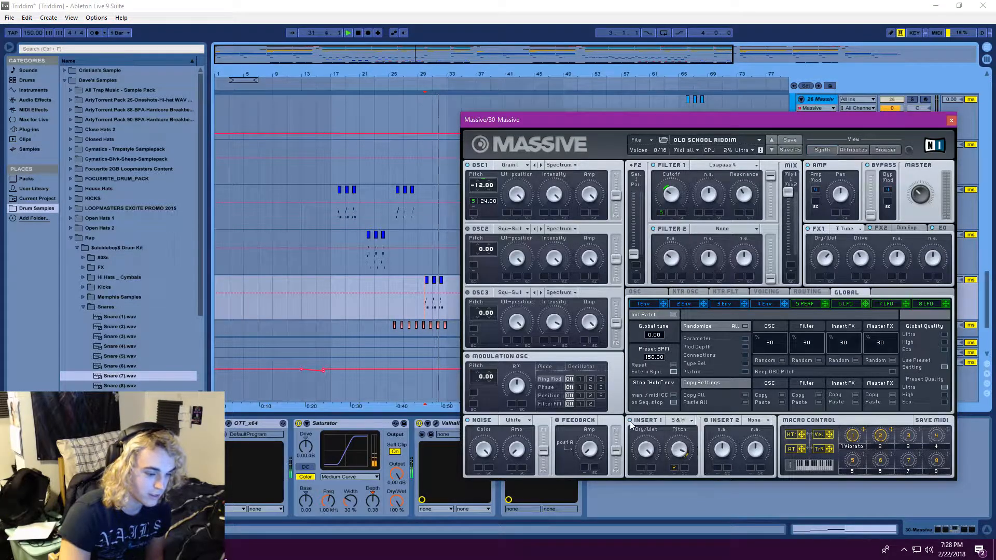
left_click_drag(310, 33, 309, 45)
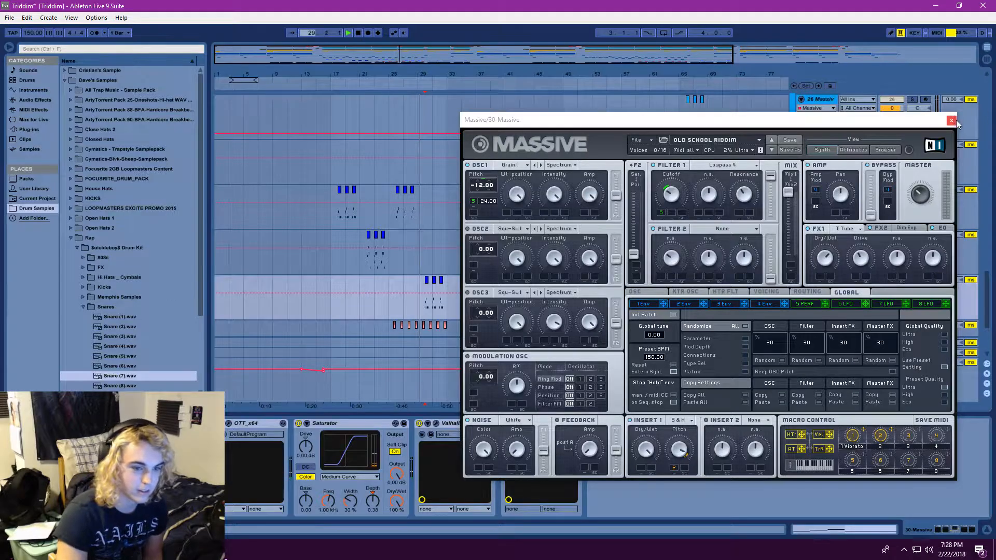
left_click(957, 120)
Clear the 30 Massive solo, show the whole arrangement, and restart playback while reviewing the tracks up to the drums
left_click_drag(478, 73, 478, 60)
scroll(631, 251, "up", 1)
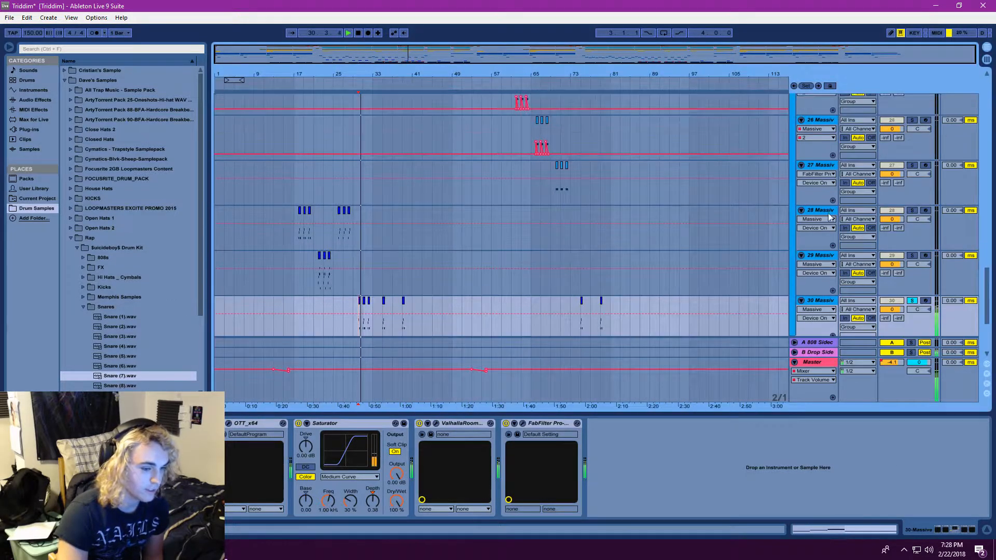
scroll(631, 250, "up", 3)
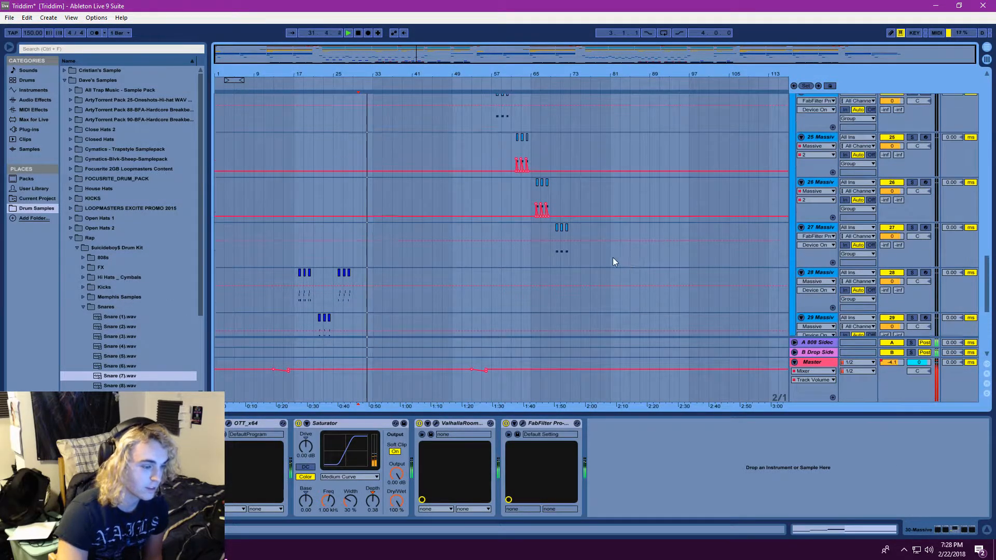
scroll(612, 257, "up", 5)
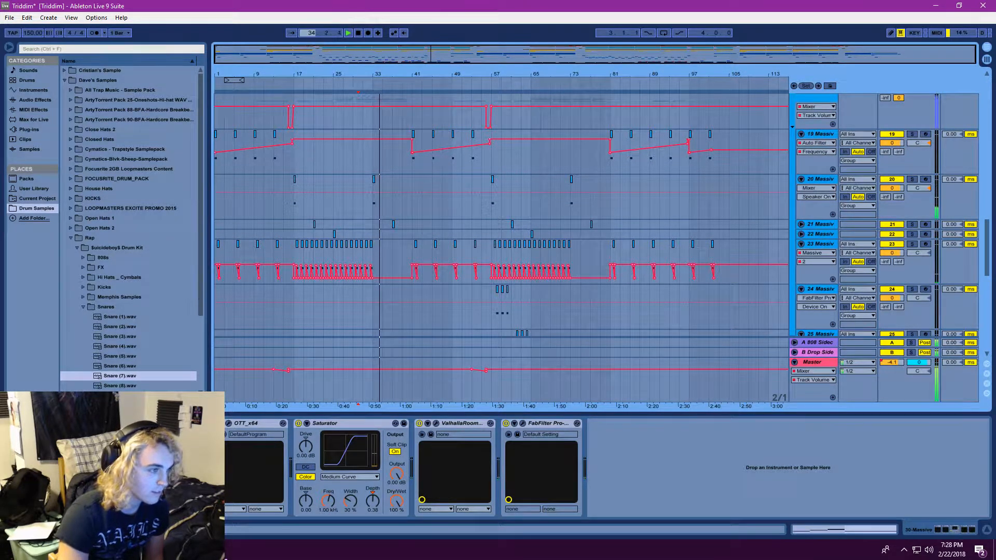
scroll(508, 222, "up", 7)
key("space")
key("space")
scroll(526, 251, "up", 8)
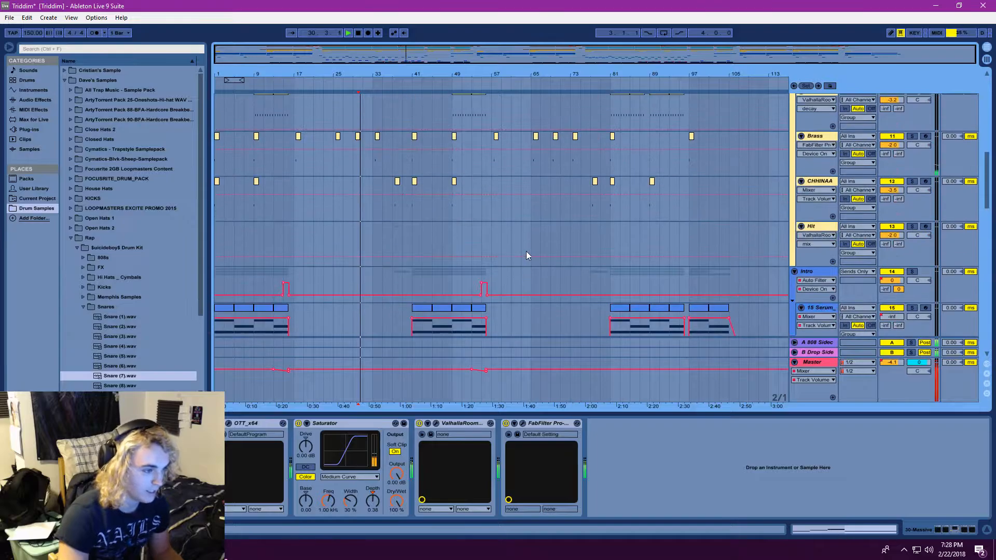
Select the Brass track, look over the surrounding drum tracks, and replay from the Brass clip at bar 33
left_click(351, 284)
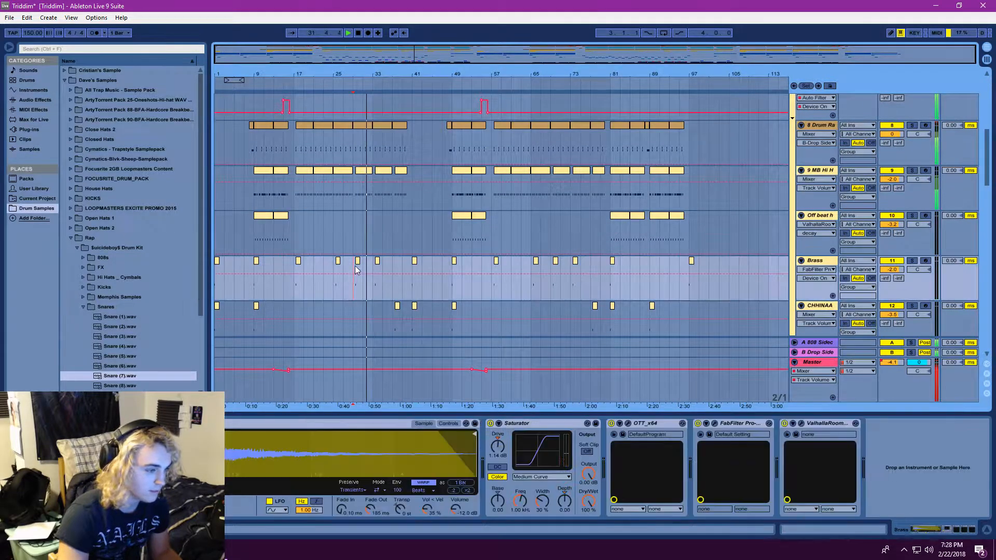
scroll(508, 293, "down", 1)
scroll(512, 293, "up", 2)
scroll(512, 292, "up", 3)
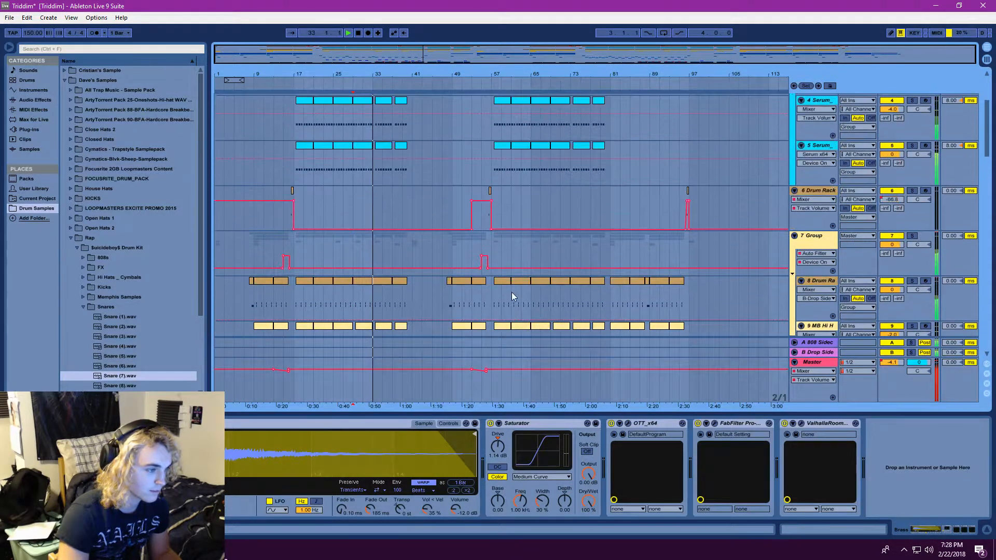
scroll(509, 290, "down", 5)
scroll(508, 294, "down", 1)
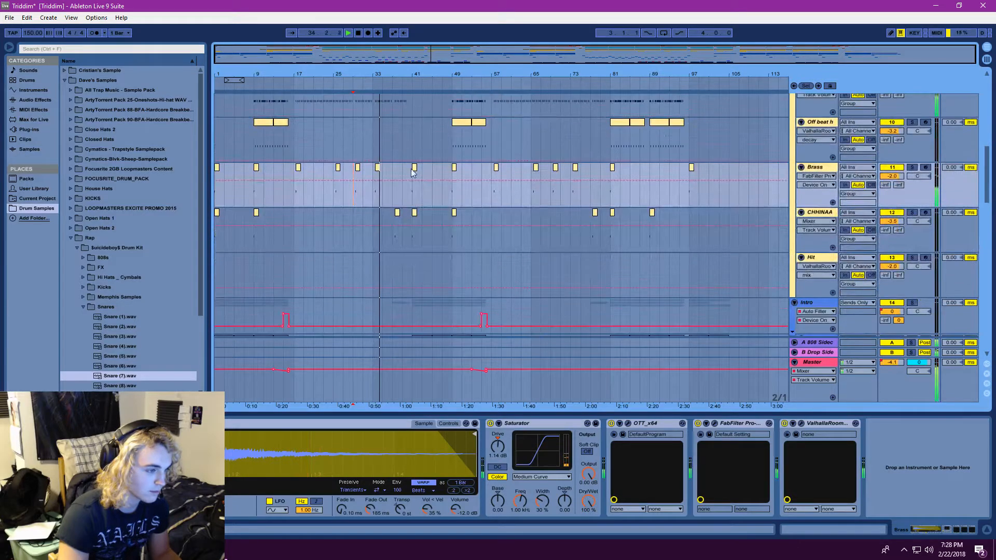
left_click(373, 191)
left_click(351, 31)
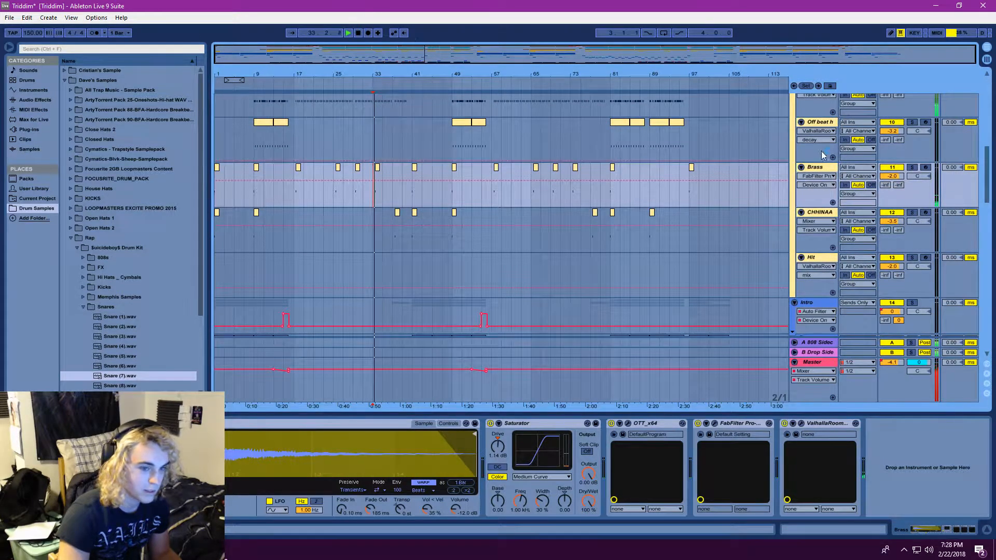
Solo the Brass track, replay its hit from bar 33 several times, and clear the solo
left_click(911, 167)
left_click(346, 33)
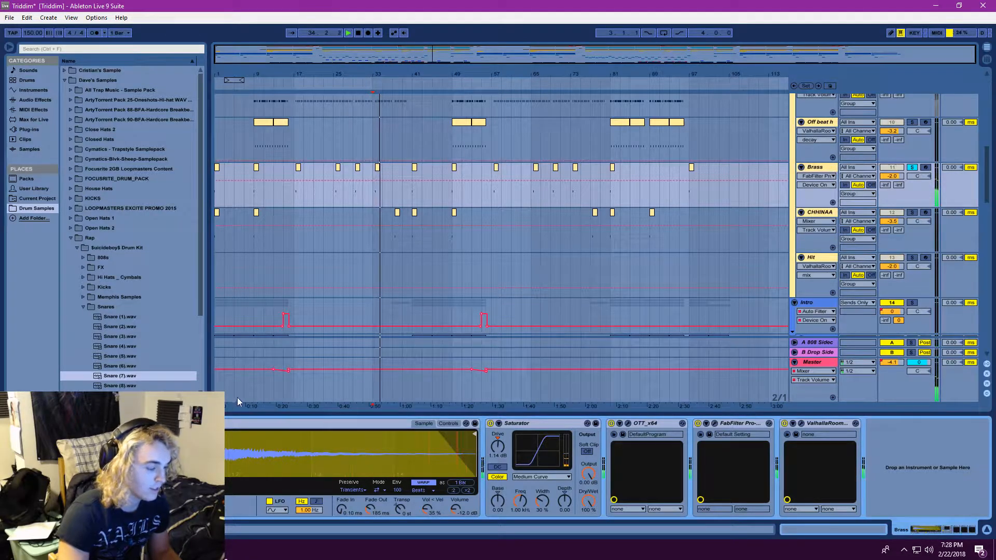
left_click(346, 33)
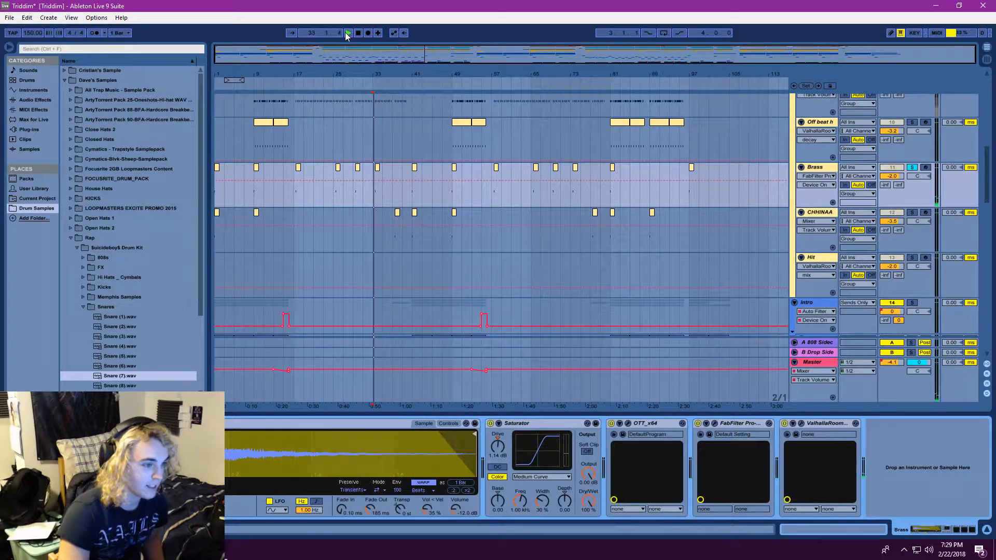
left_click(358, 32)
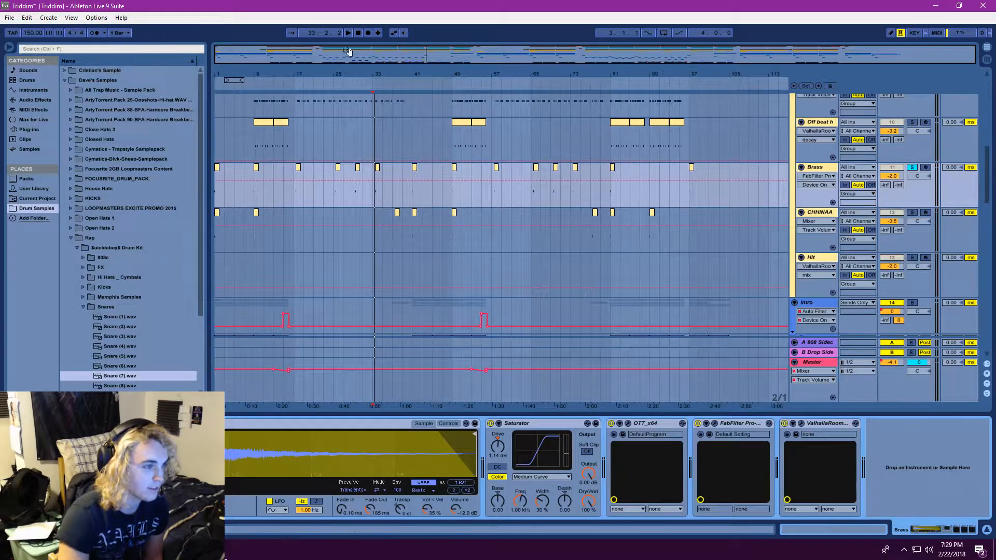
left_click(348, 32)
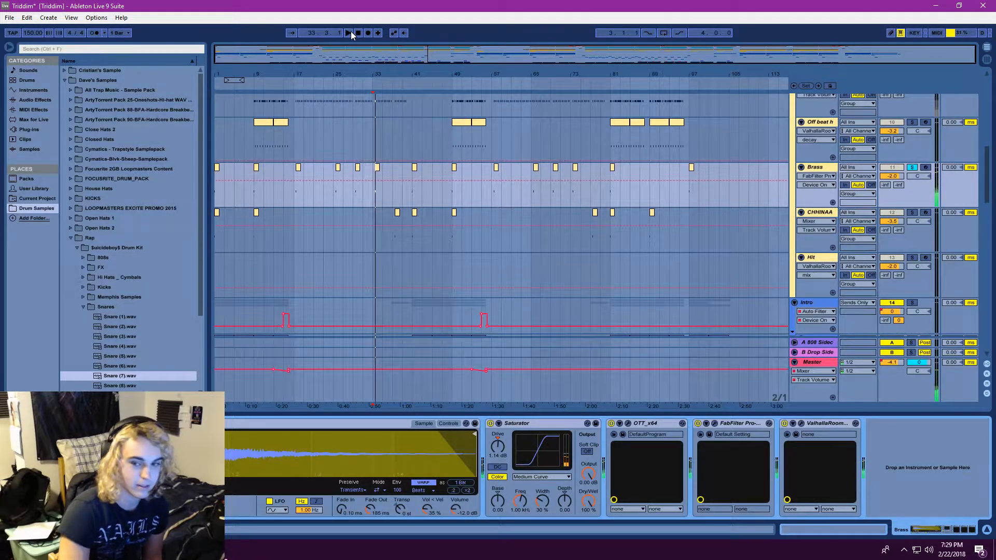
left_click(351, 31)
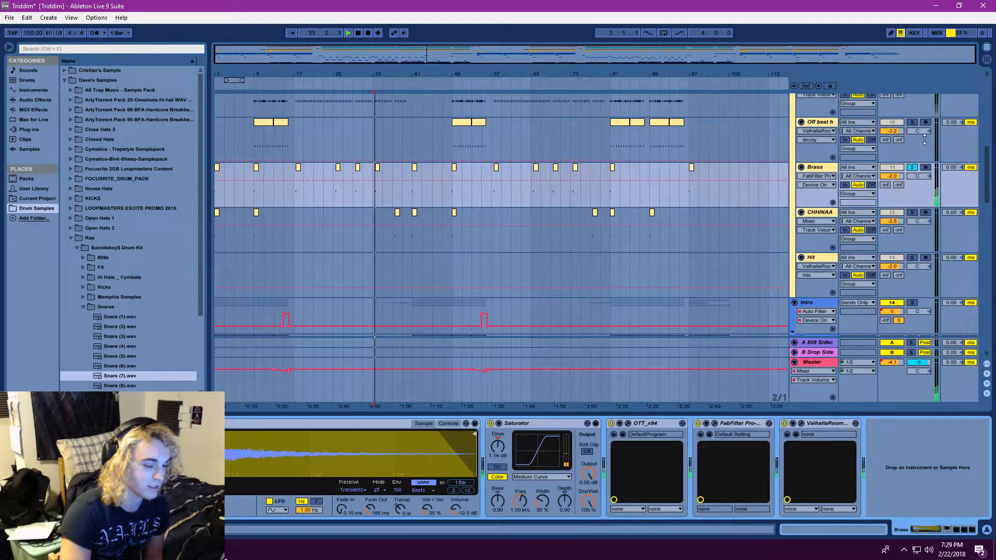
left_click(913, 168)
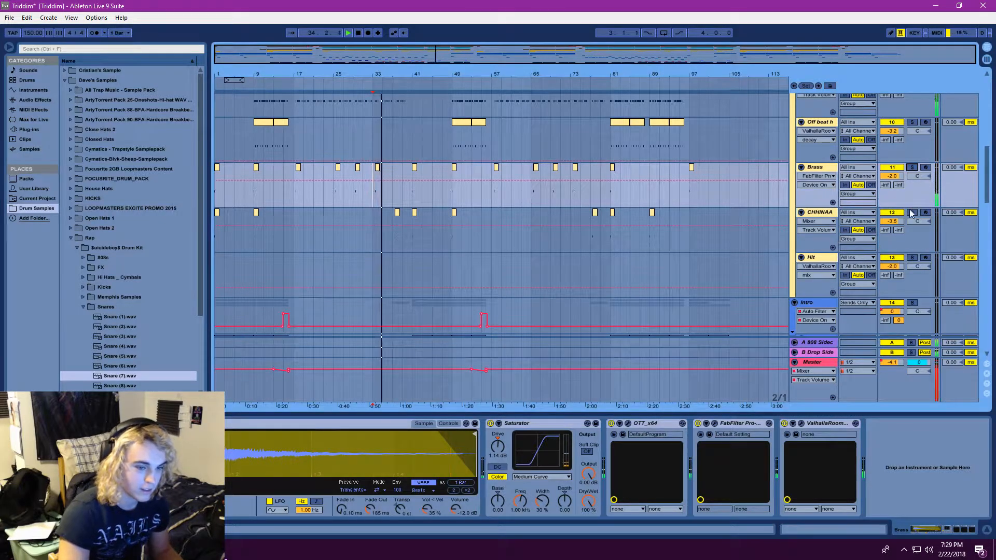
Select the CHHINAA track, move the playback start to bar 37, and replay the section leading into its clip
left_click(824, 217)
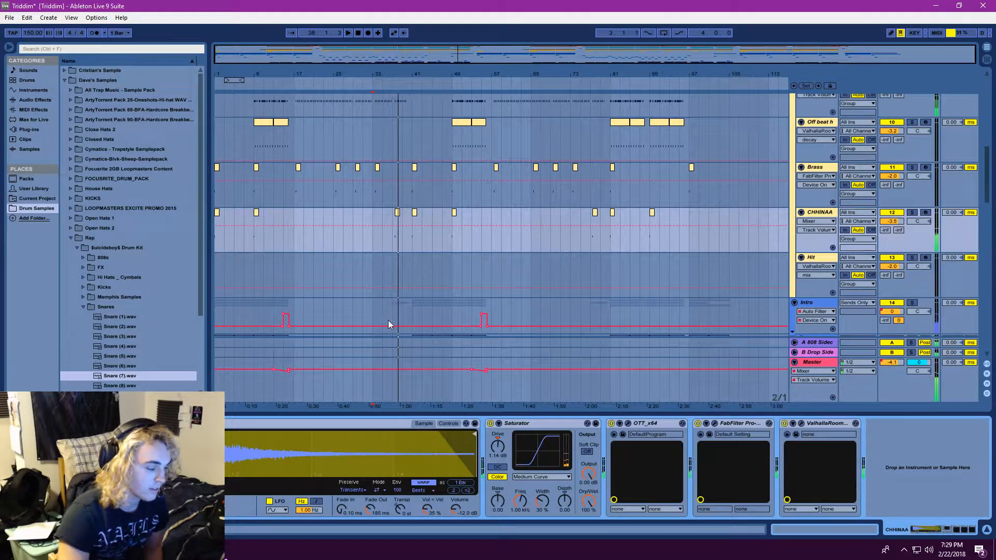
key("space")
left_click(392, 242)
left_click_drag(376, 71, 390, 117)
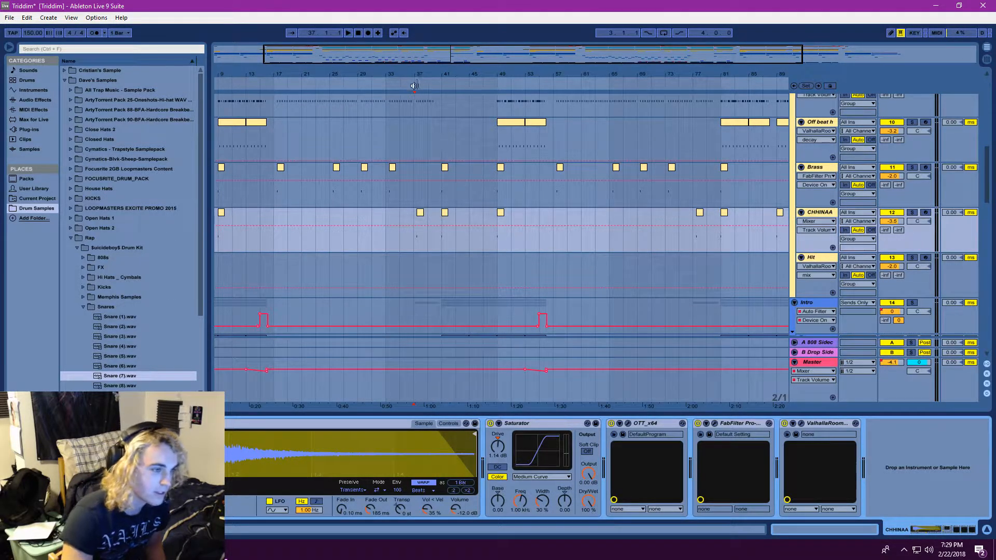
left_click_drag(414, 86, 414, 78)
scroll(401, 232, "up", 1)
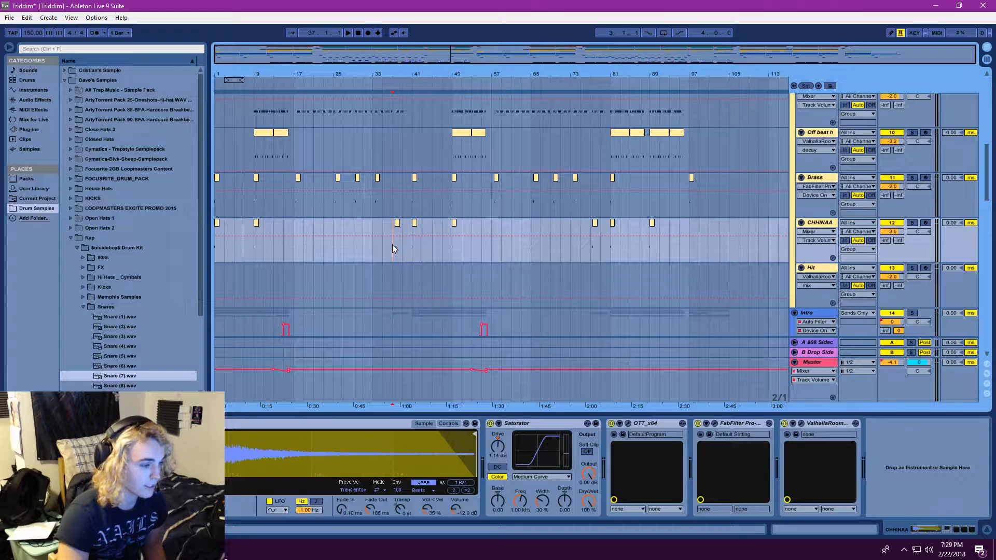
left_click_drag(441, 57, 440, 70)
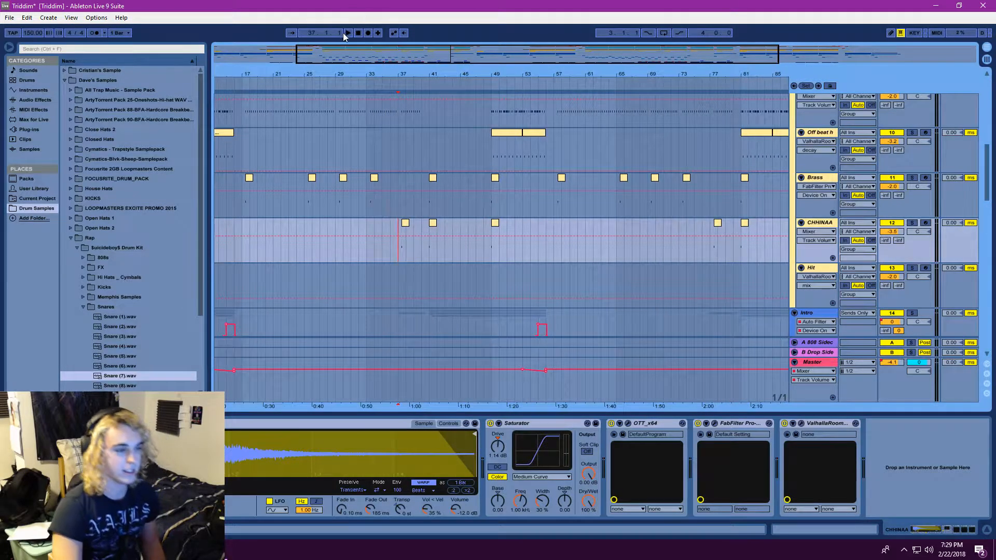
left_click_drag(351, 47, 384, 89)
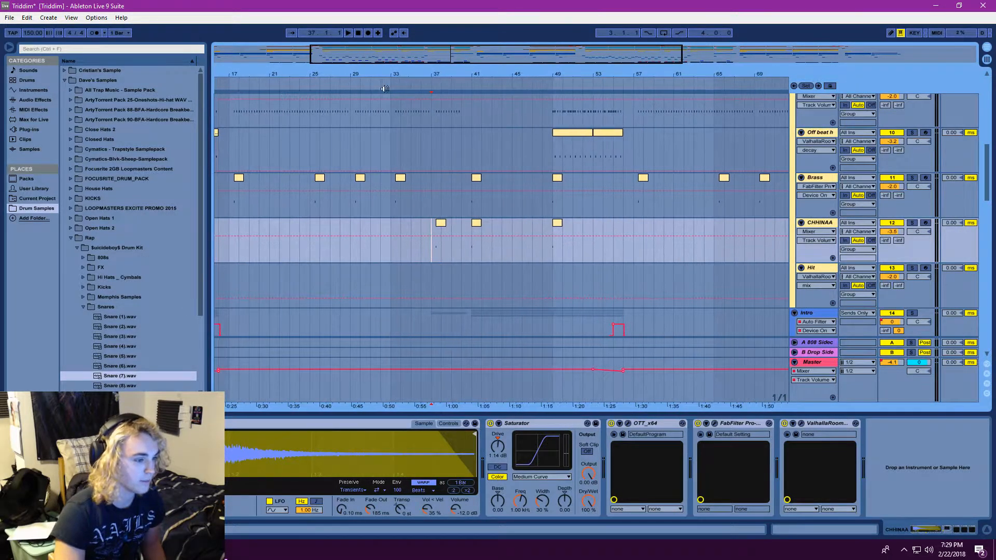
left_click(350, 33)
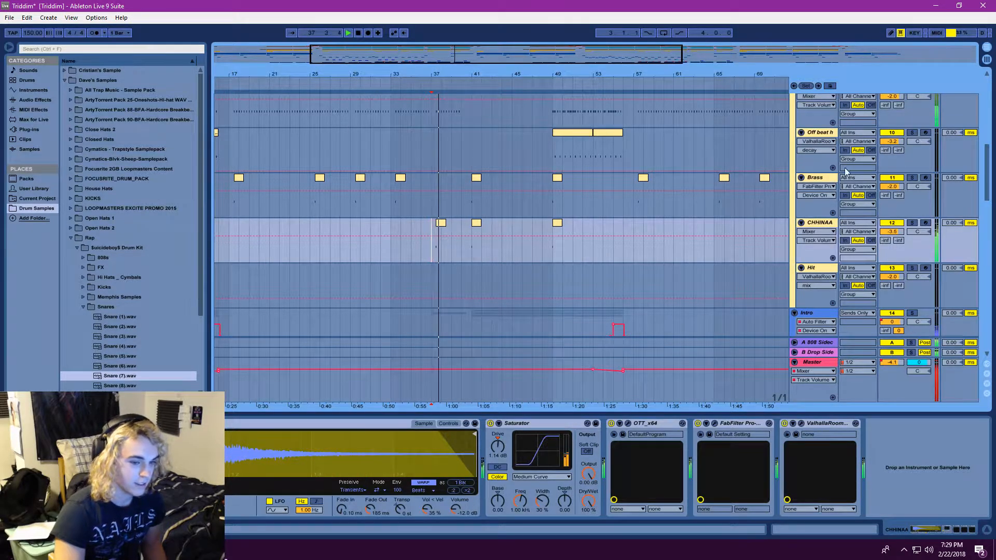
Review the Intro, drum and Drop group tracks while the arrangement plays, and stop playback at the Drop's Massive tracks
left_click_drag(410, 56, 411, 43)
scroll(493, 250, "down", 5)
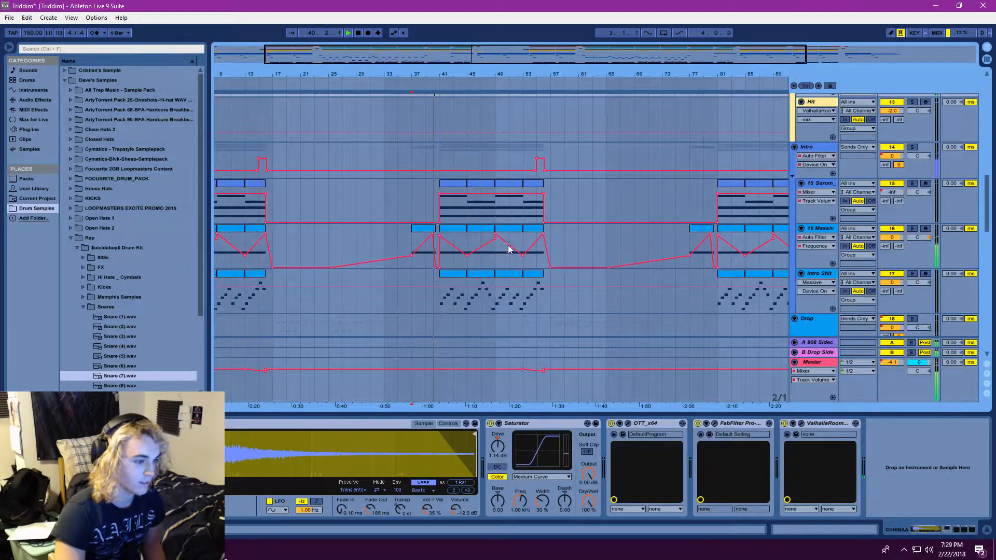
scroll(508, 249, "down", 3)
scroll(517, 245, "down", 2)
scroll(503, 249, "up", 2)
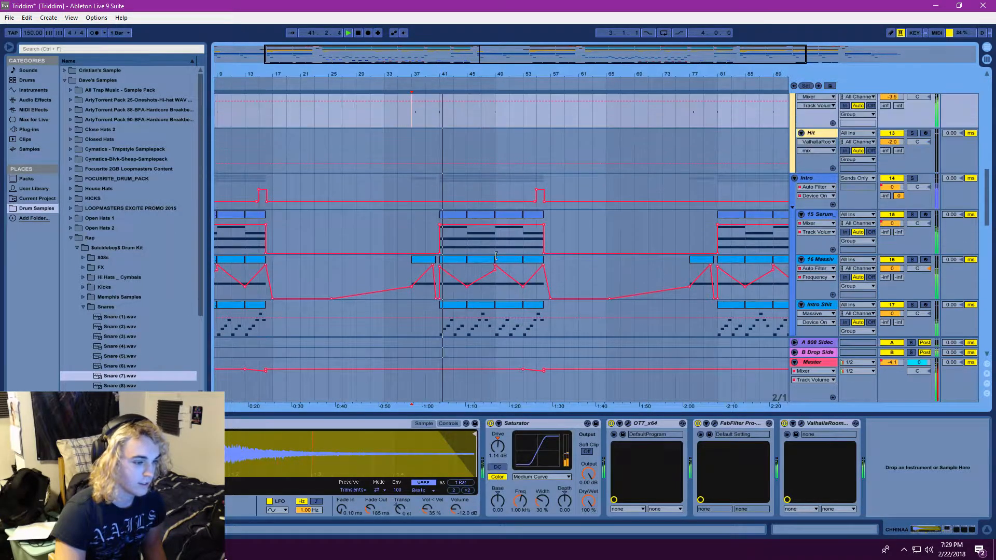
scroll(612, 255, "up", 10)
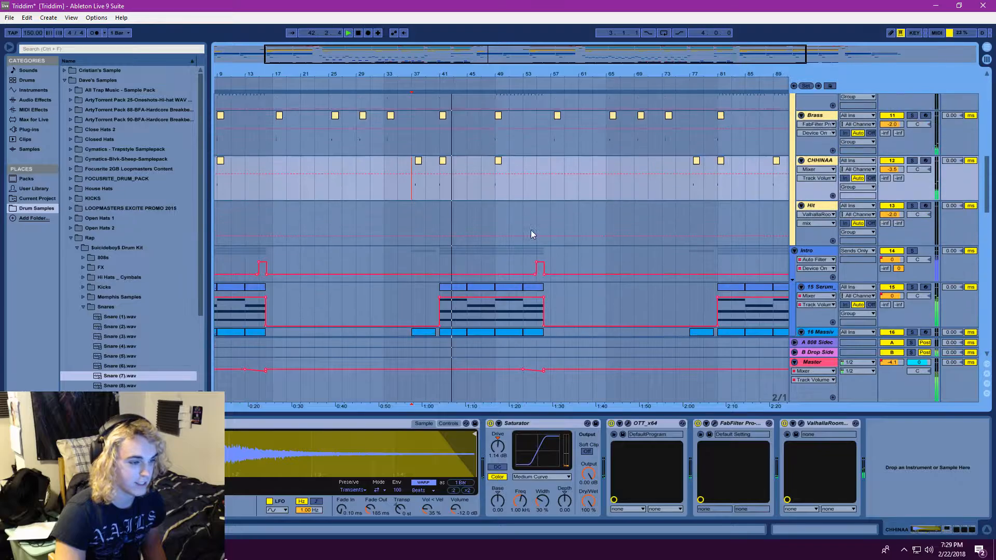
scroll(545, 252, "up", 3)
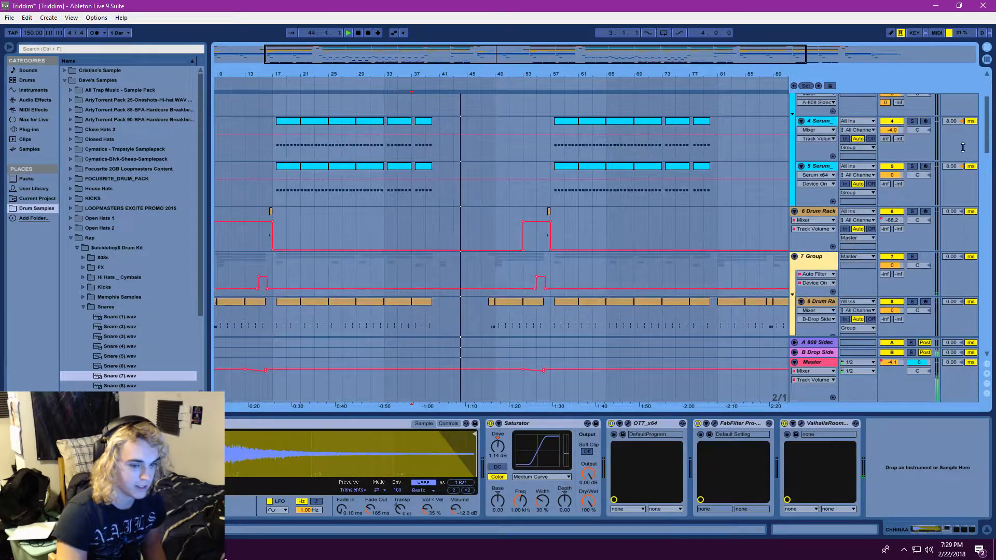
left_click_drag(989, 121, 946, 231)
scroll(507, 222, "down", 3)
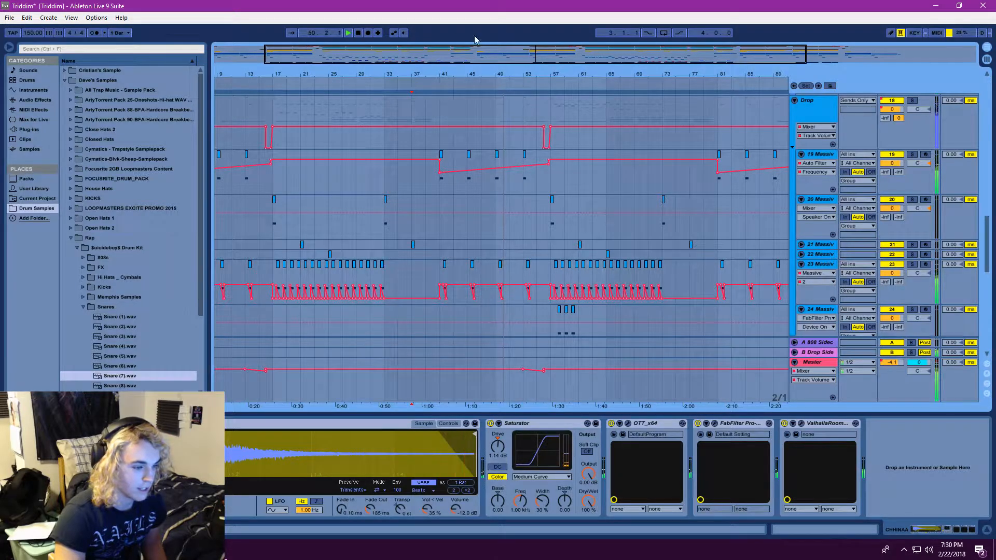
left_click(359, 32)
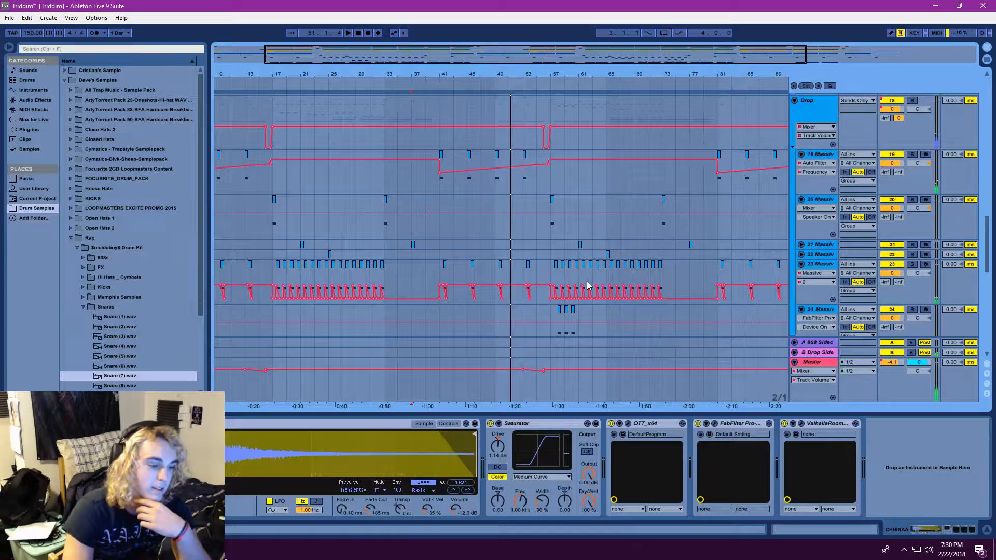
Select the 19 Massive track at bar 41 and replay the section from there while checking its Auto Filter sweep
left_click(442, 174)
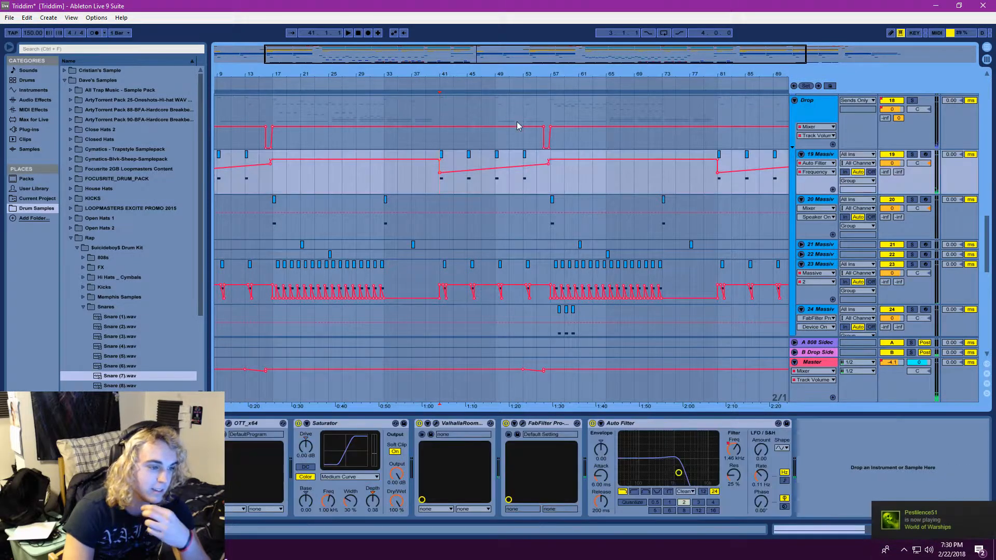
left_click_drag(529, 74, 528, 60)
scroll(495, 280, "up", 3)
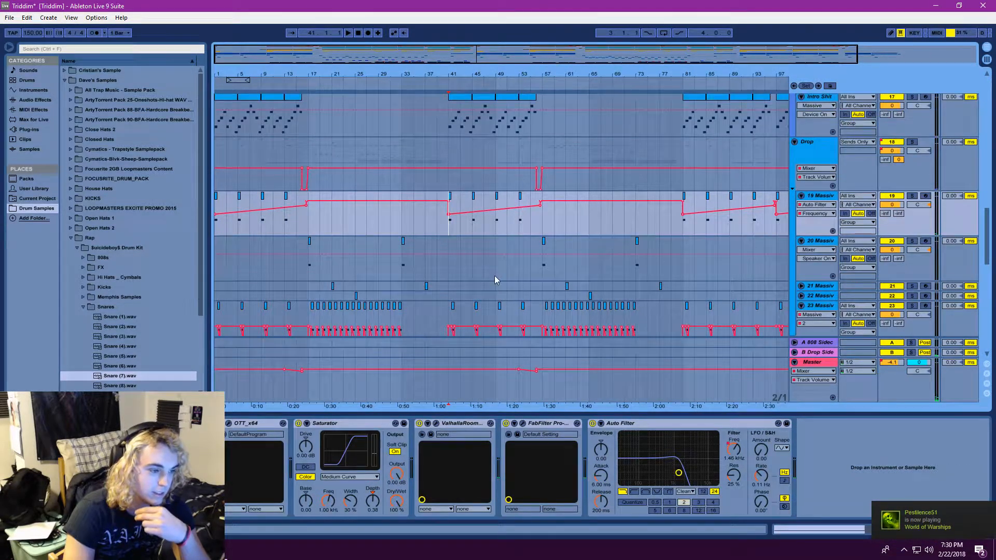
left_click(348, 33)
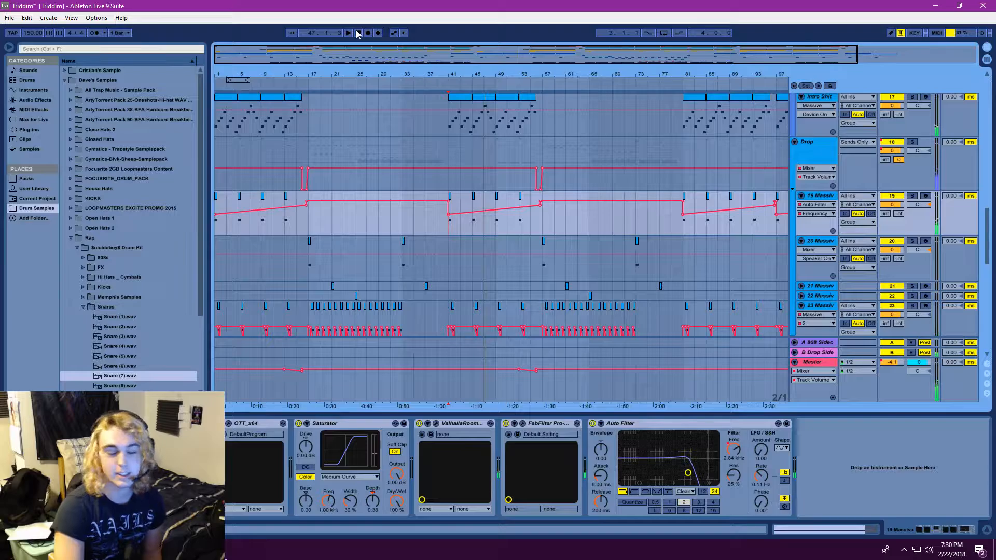
left_click(450, 188)
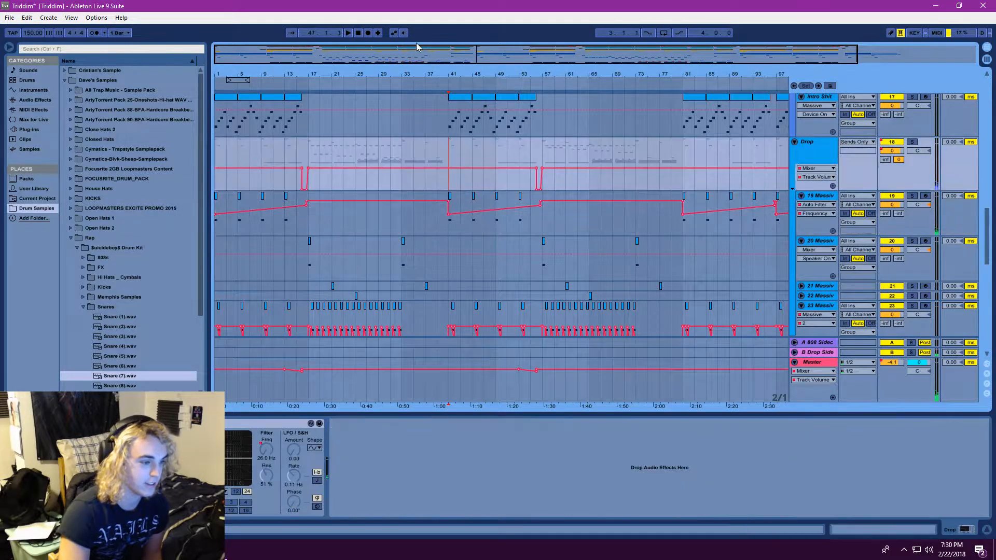
left_click(449, 221)
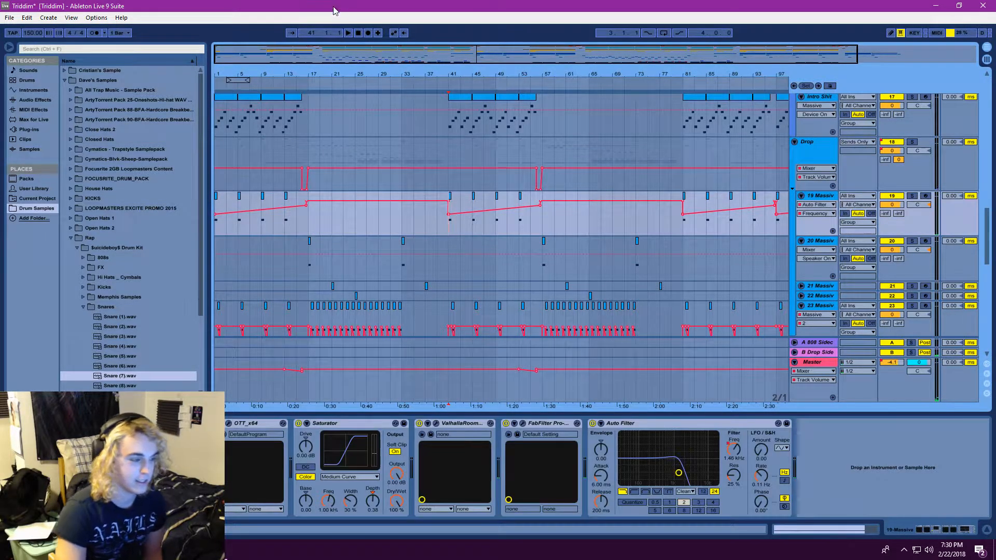
left_click(347, 33)
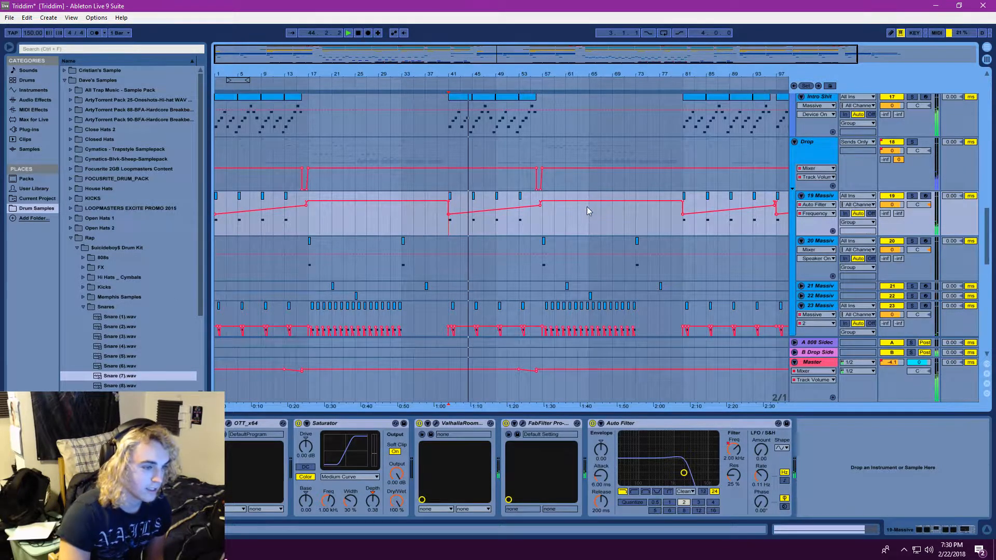
Open the 15 Serum clip at bar 45 to inspect its chord notes, and show the track's effect chain
scroll(589, 209, "up", 4)
scroll(566, 217, "up", 1)
double_click(487, 173)
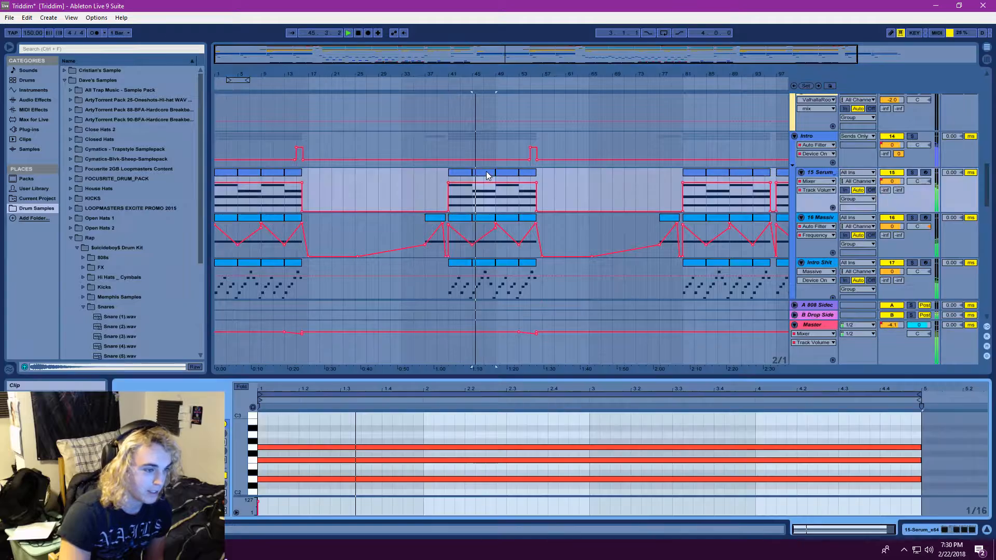
left_click(819, 175)
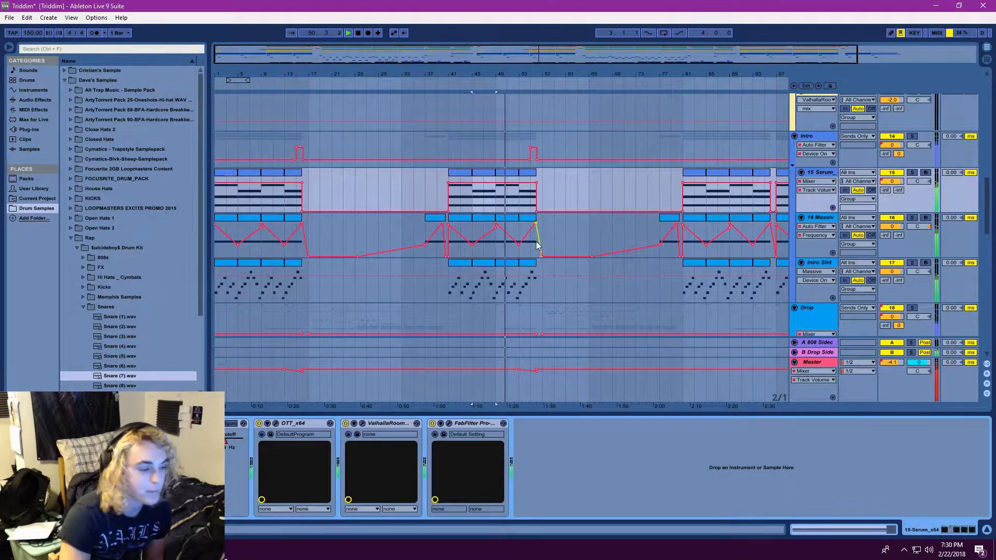
Review the Intro and drum tracks around bar 57, stop playback, and zoom in on the 6 Drum Rack clip
scroll(593, 245, "down", 2)
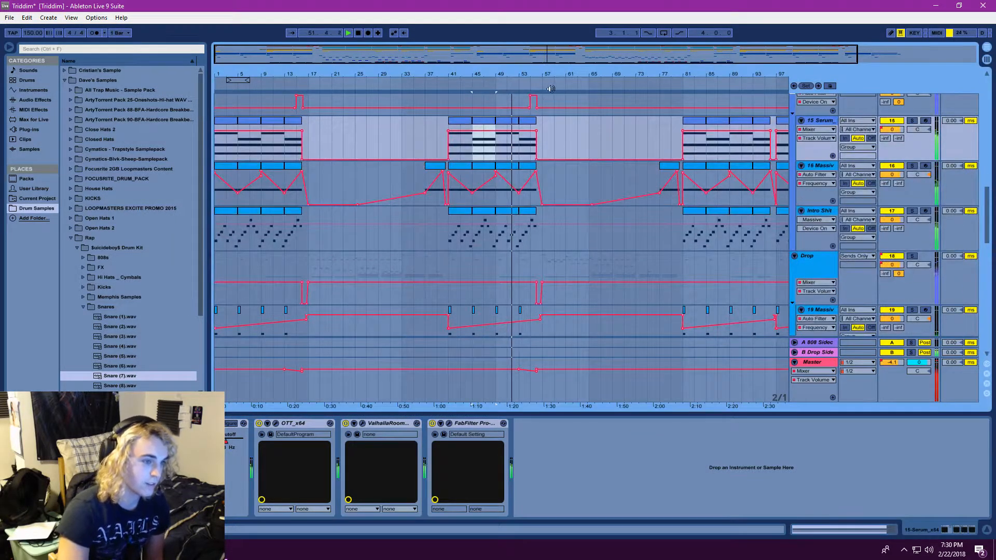
left_click_drag(527, 74, 527, 90)
scroll(633, 228, "up", 6)
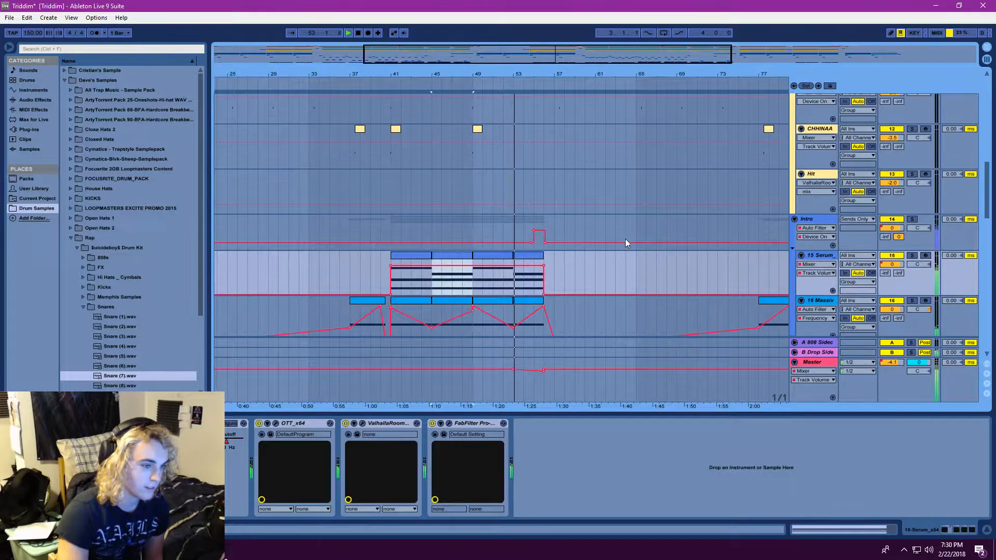
scroll(614, 270, "up", 3)
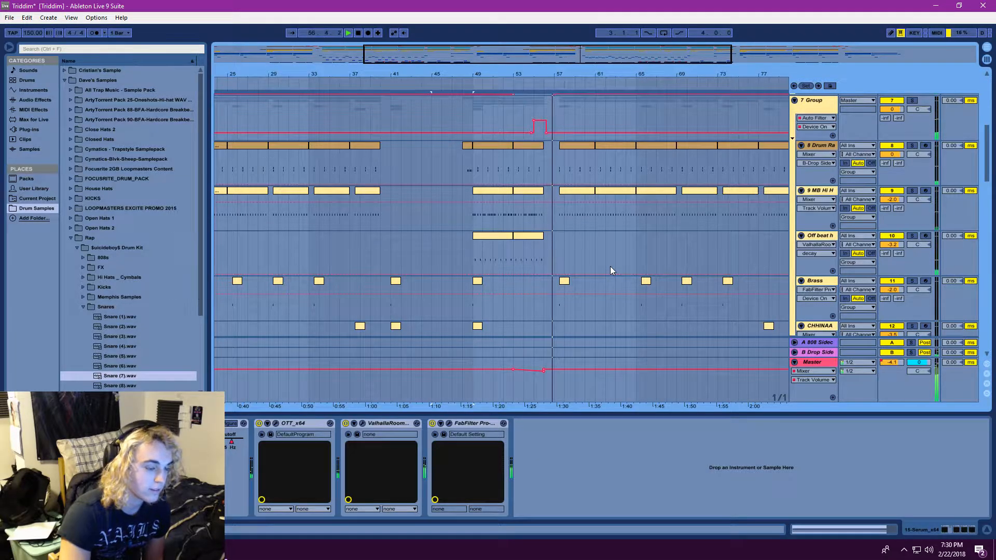
scroll(642, 263, "down", 3)
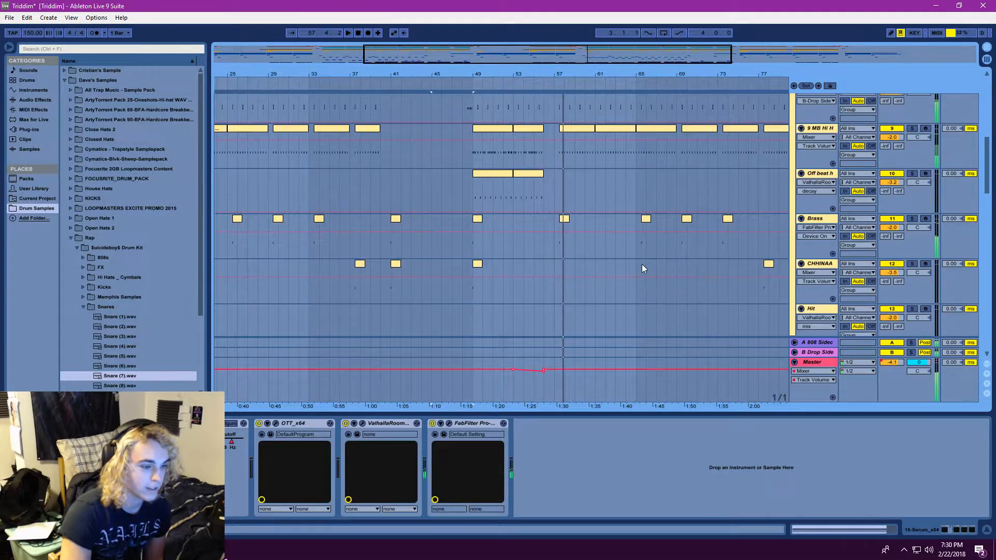
scroll(650, 290, "up", 9)
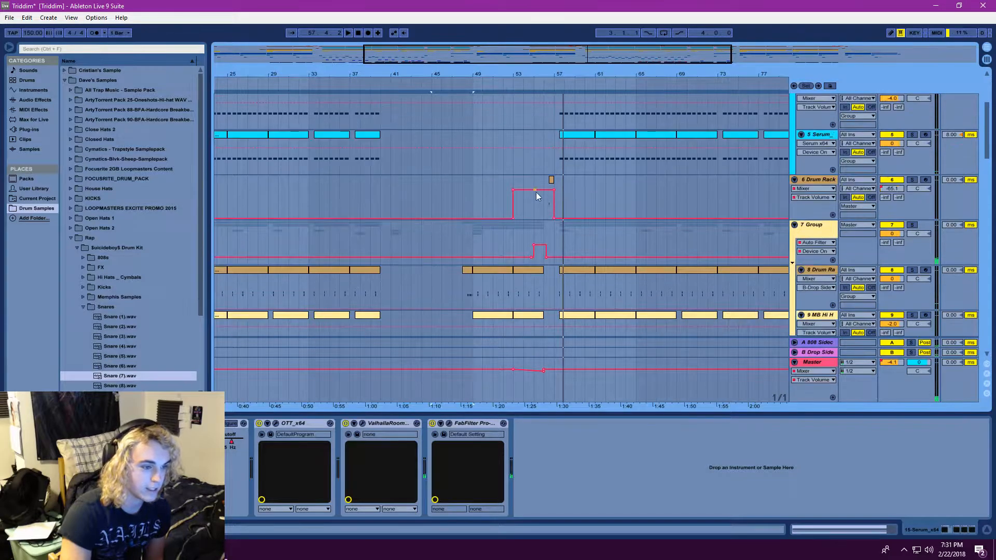
left_click_drag(533, 61, 574, 69)
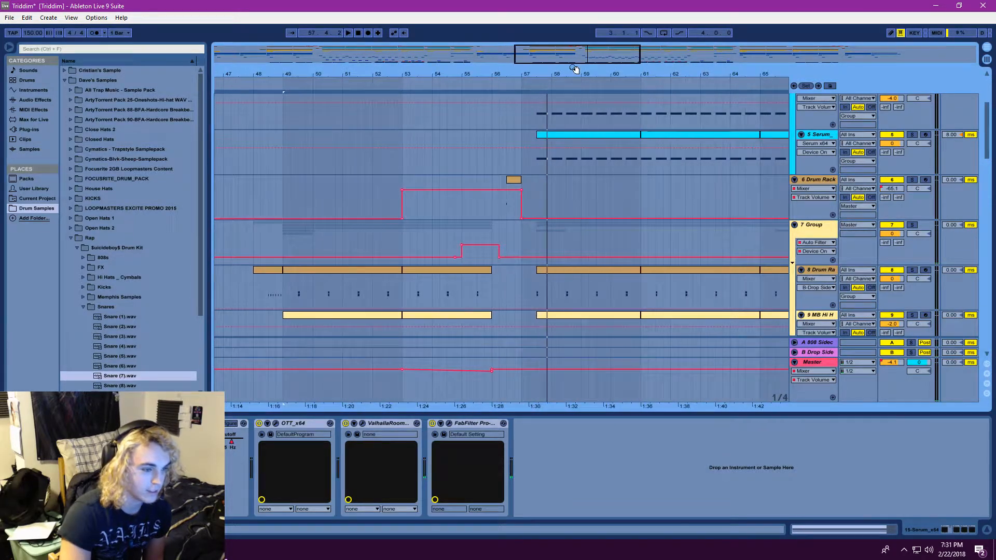
Inspect the tom fill sample used by the 6 Drum Rack clip, and solo the track while replaying from bar 55
left_click(513, 180)
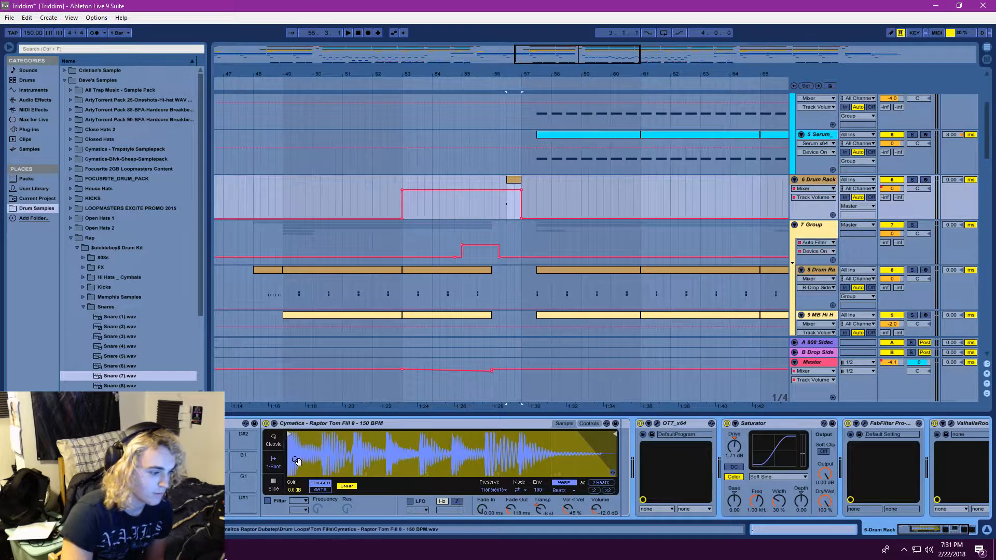
left_click(505, 207)
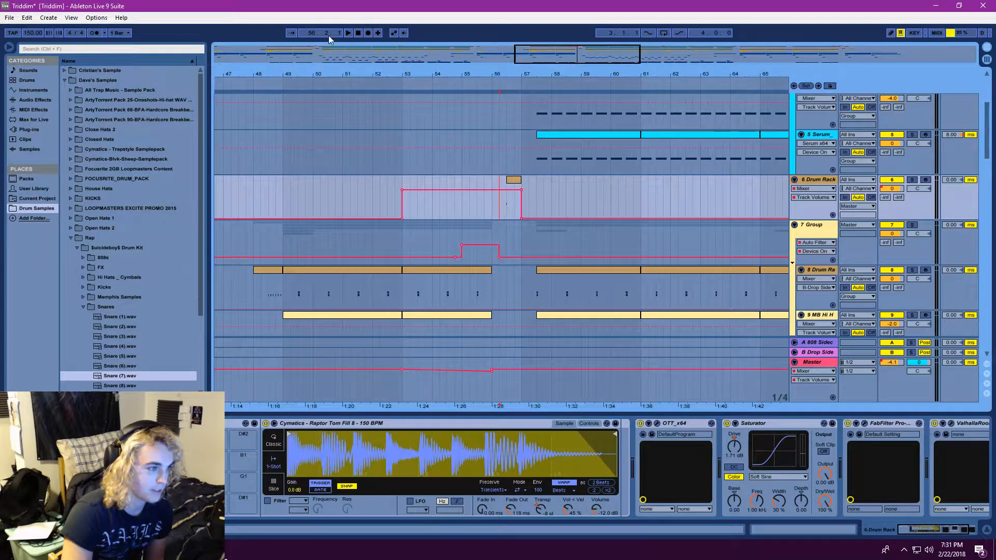
left_click(912, 180)
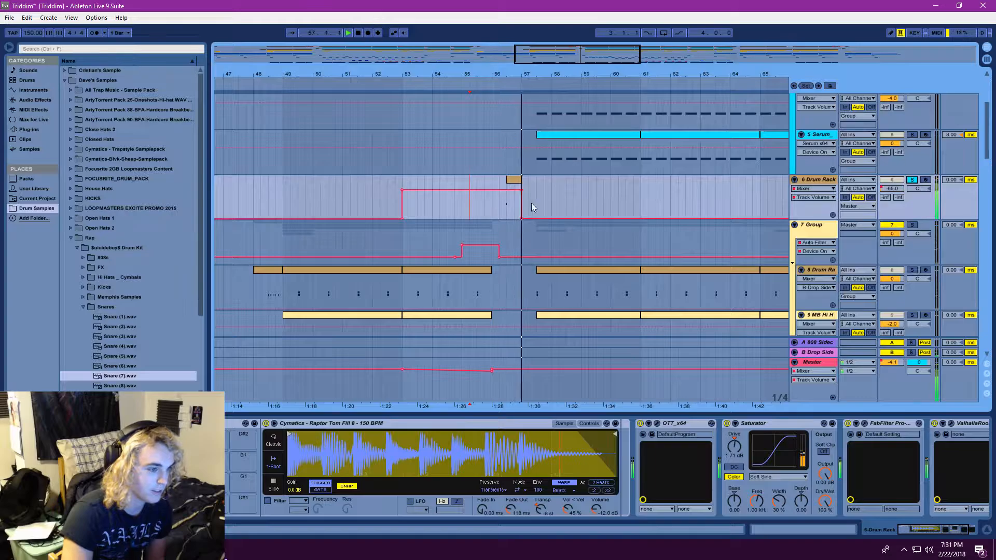
Select the 6 Drum Rack clip just before bar 57 and replay the tom fill with the track soloed
double_click(514, 179)
double_click(814, 181)
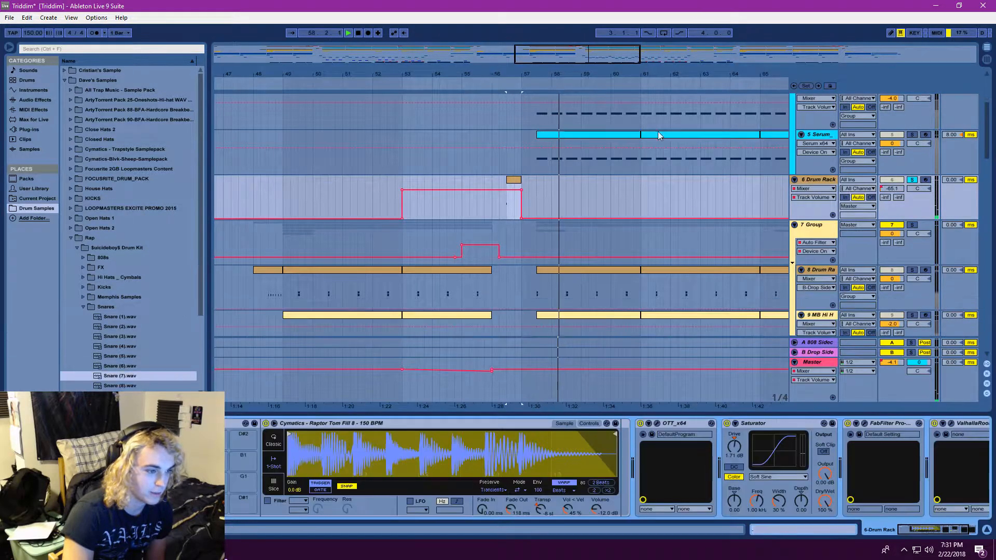
left_click(348, 33)
Show the end of the 6 Drum Rack effect chain, replay the soloed fill, and inspect its ValhallaRoom reverb settings
left_click(943, 534)
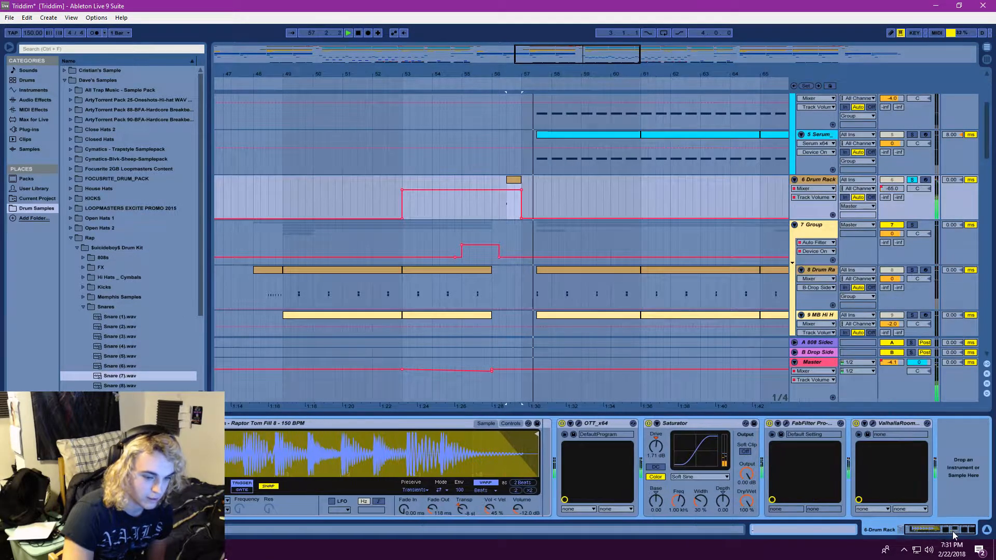
left_click(350, 30)
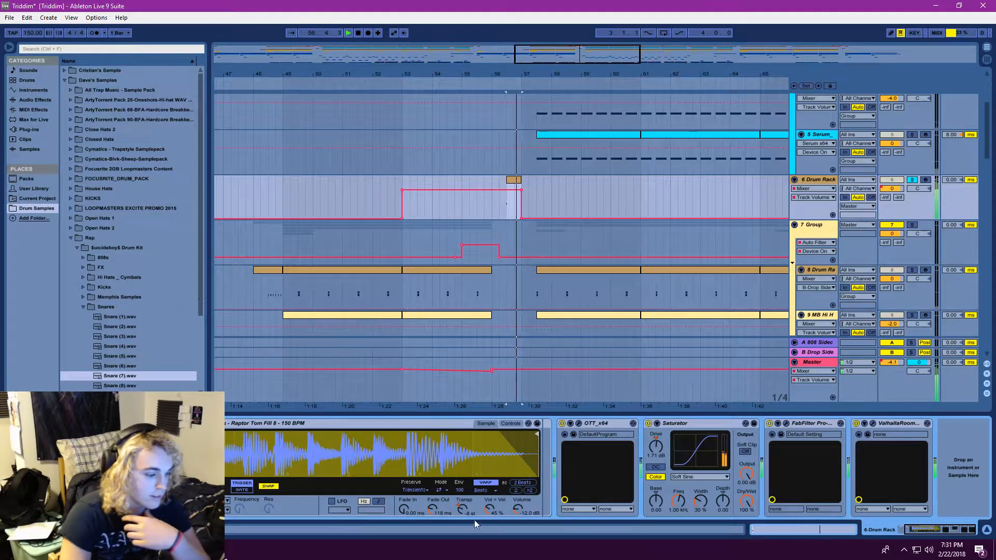
left_click(348, 34)
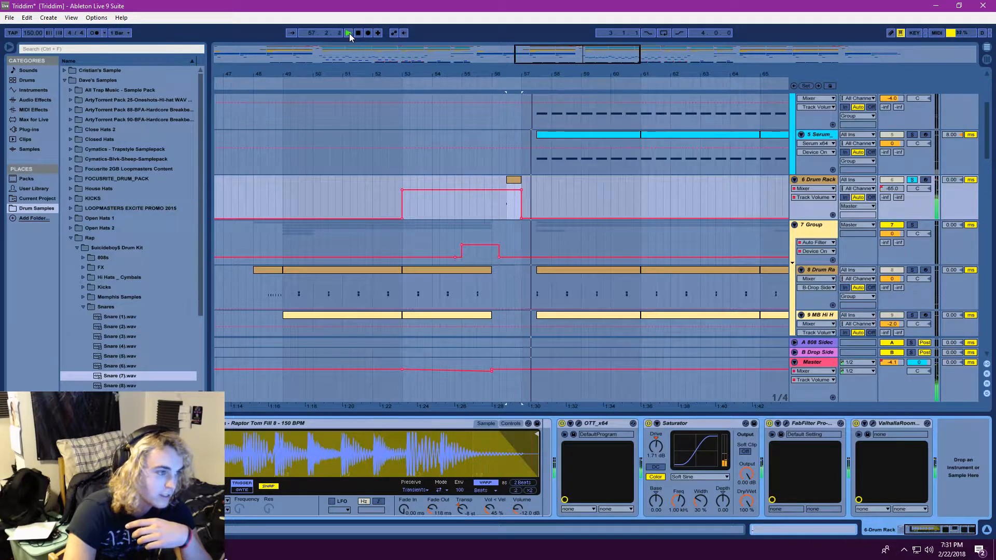
left_click(359, 33)
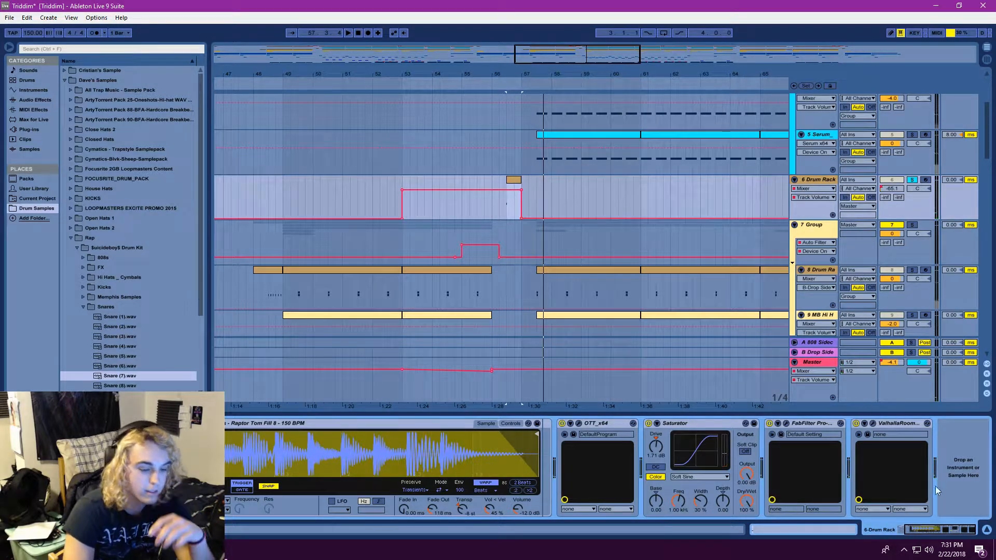
left_click(874, 424)
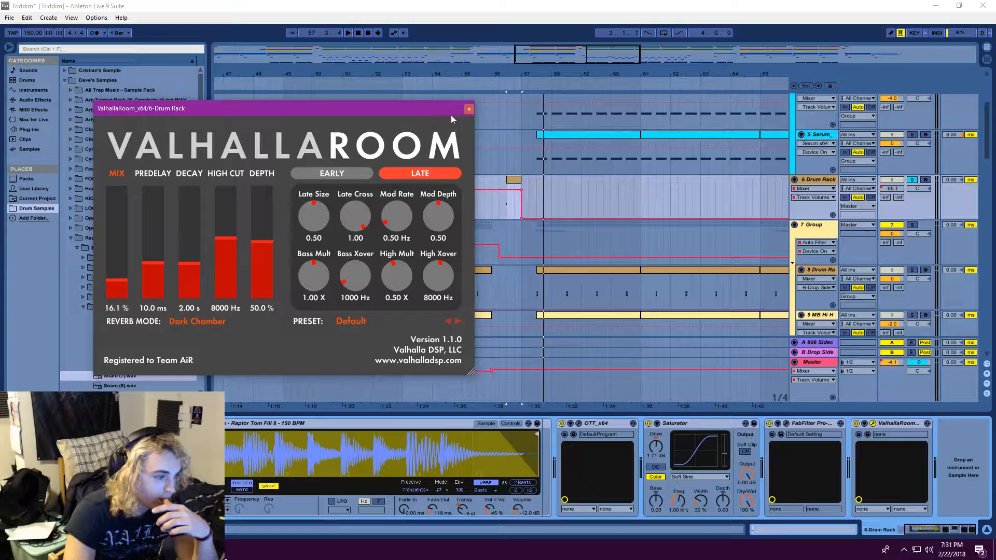
left_click(469, 110)
Replay from bar 55, unsolo the 6 Drum Rack track, and review the other tracks around the drop down to the Massive tracks
left_click(496, 150)
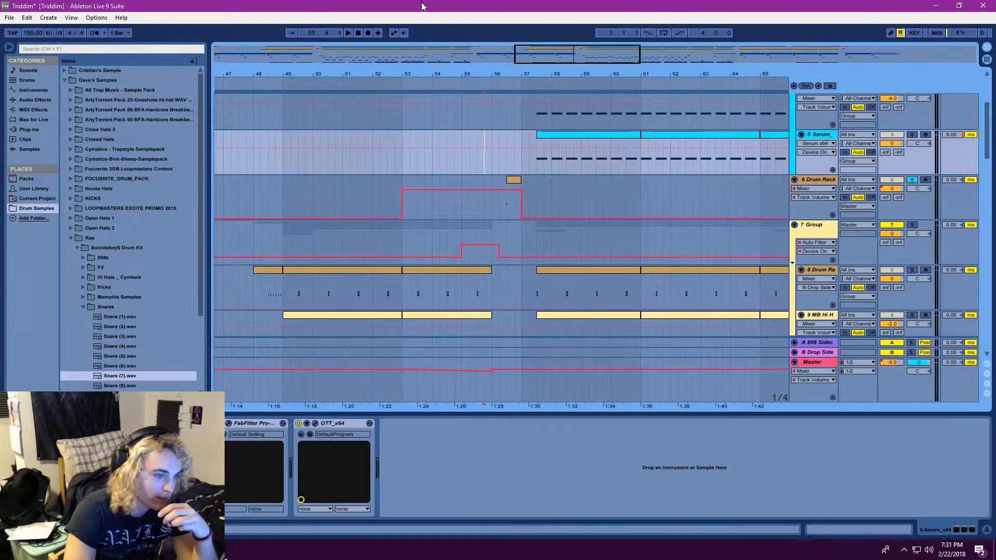
left_click(349, 32)
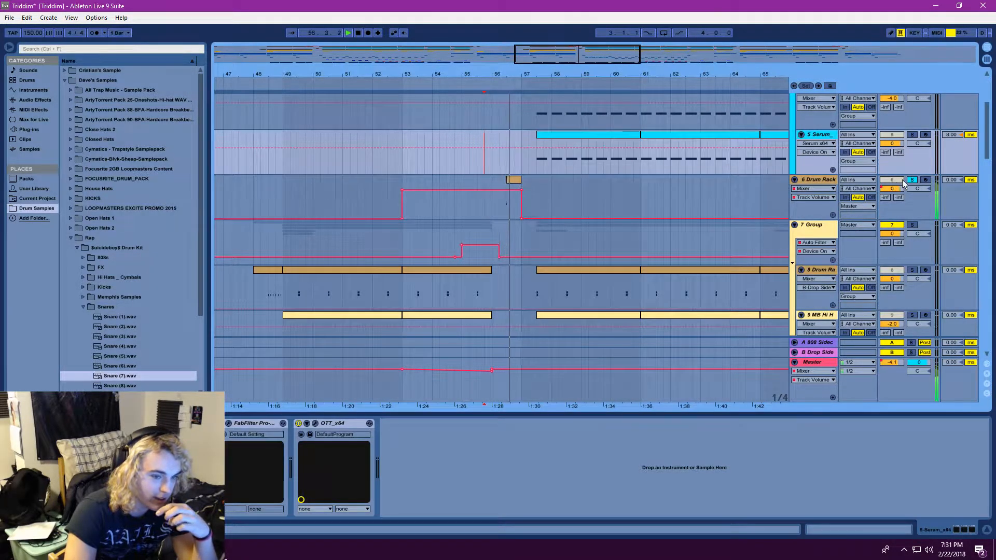
scroll(616, 207, "up", 3)
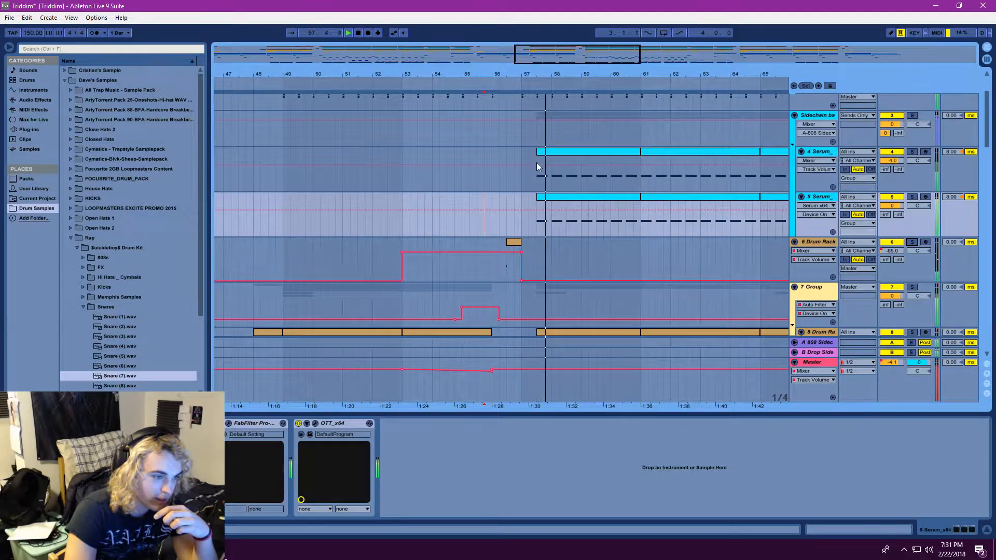
scroll(543, 170, "down", 3)
scroll(565, 197, "up", 4)
left_click_drag(400, 73, 395, 61)
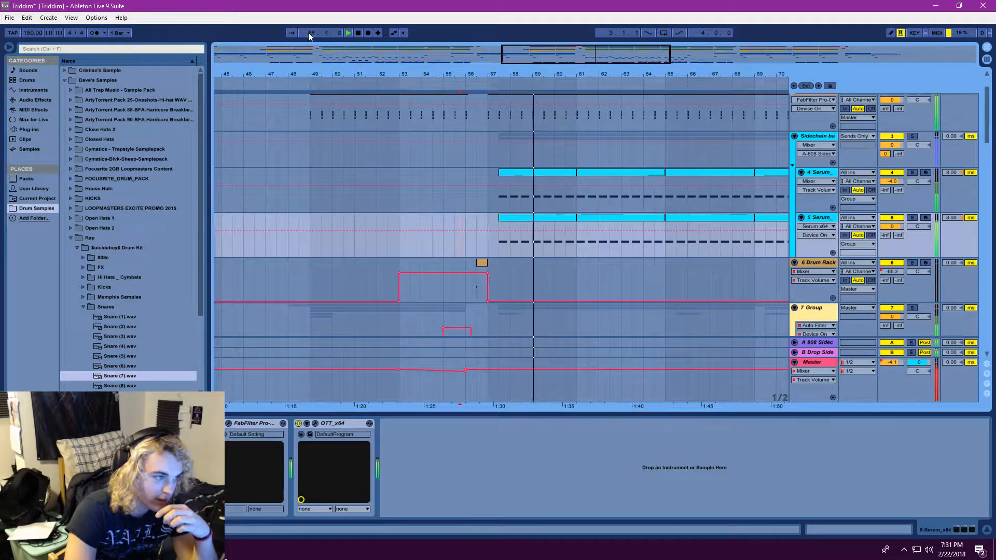
scroll(560, 183, "down", 10)
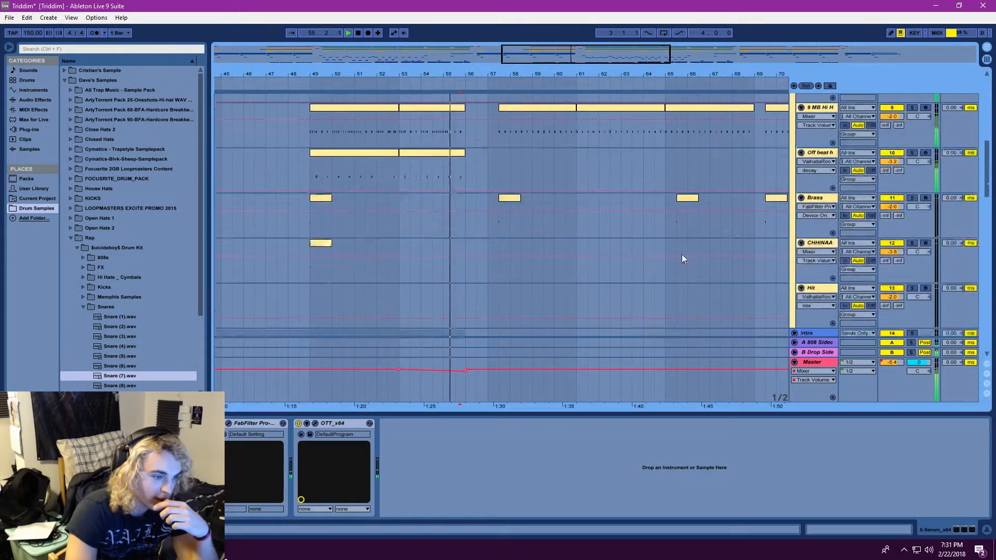
scroll(680, 249, "down", 12)
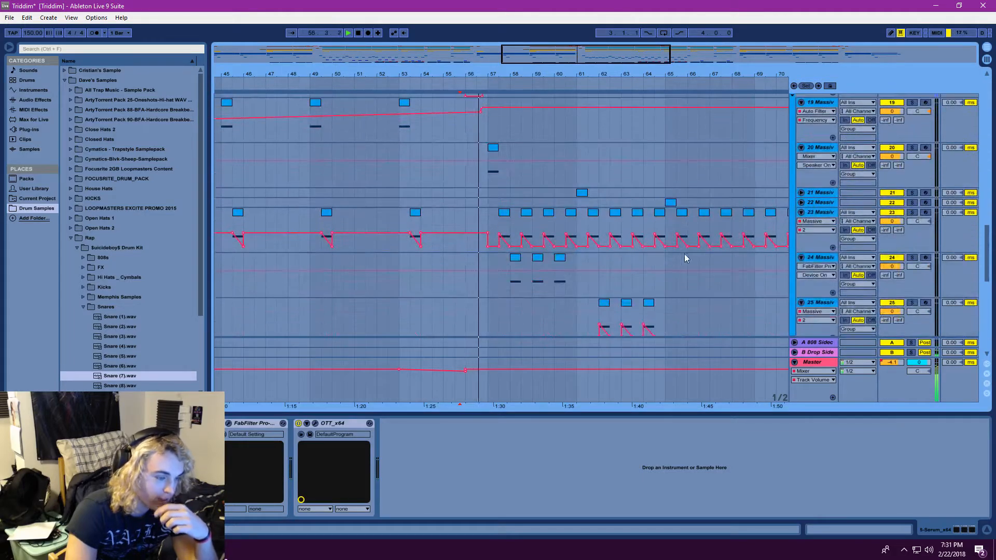
Open the 20 Massive track's synth, show its 5 Perf performer curves, and stop playback
double_click(820, 147)
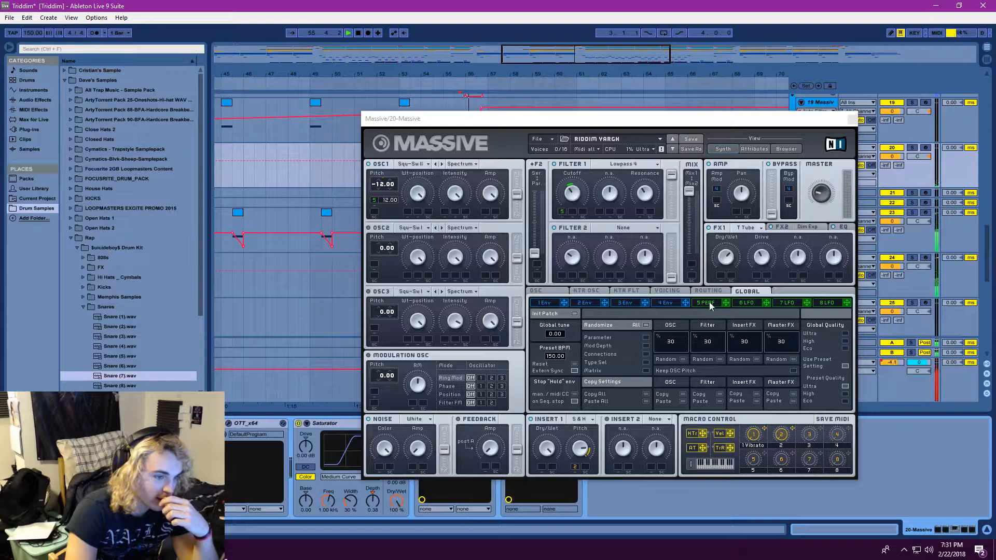
left_click(710, 304)
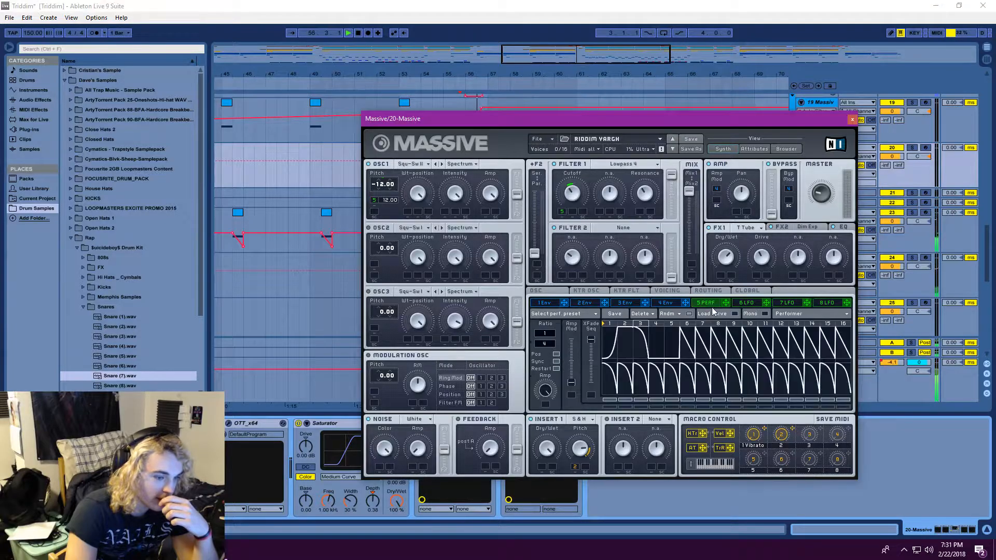
left_click(358, 33)
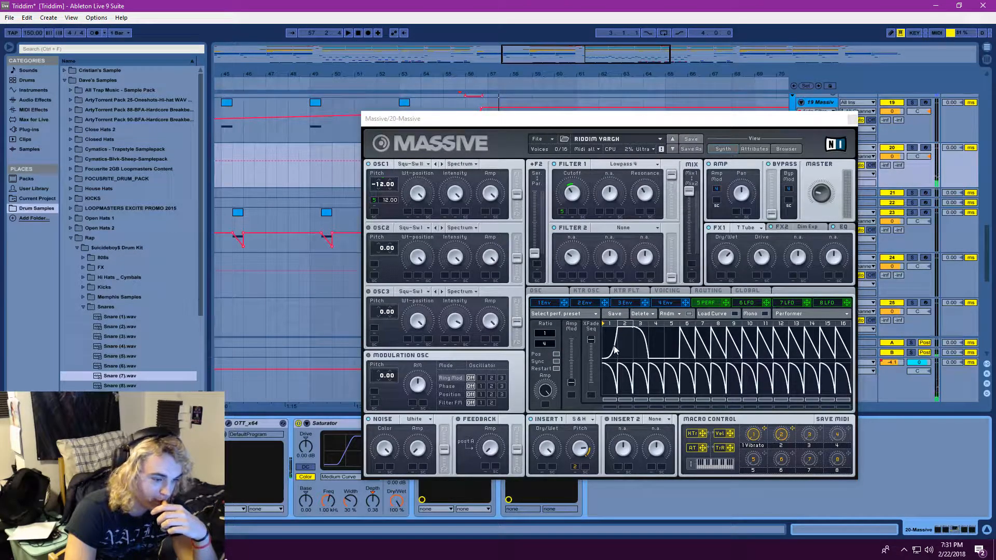
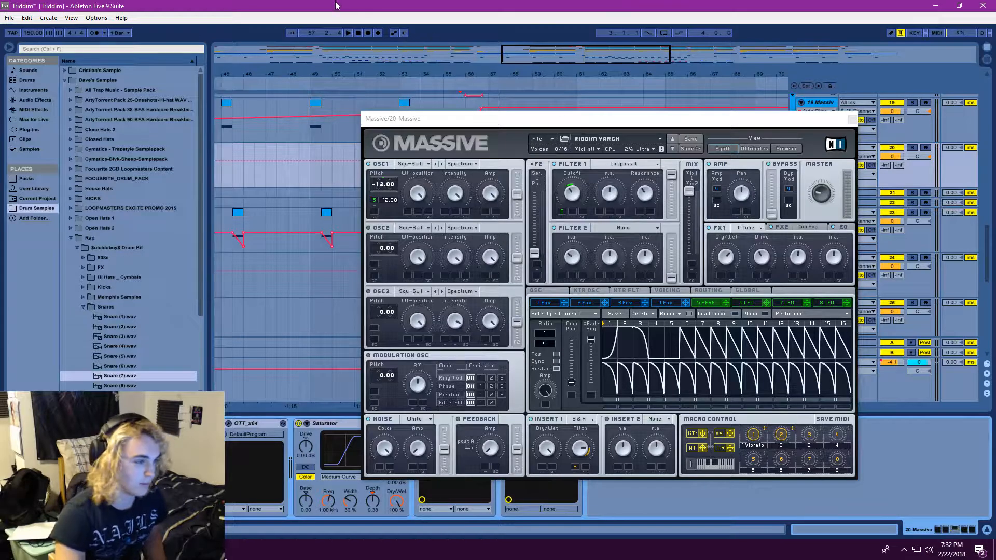
Close the 20 Massive synth while replaying the drop, and replay the 24 Massive clips from bar 58
left_click(348, 32)
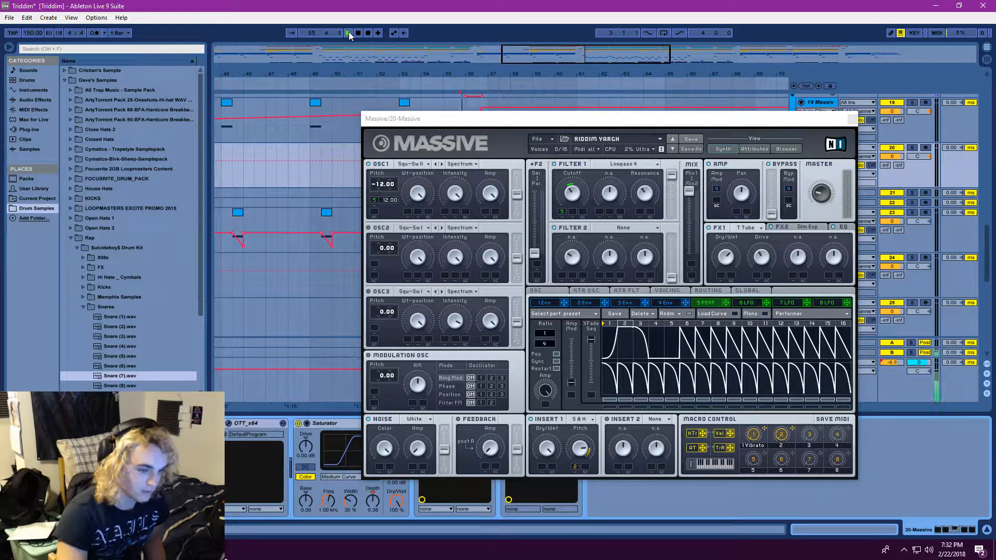
left_click(852, 120)
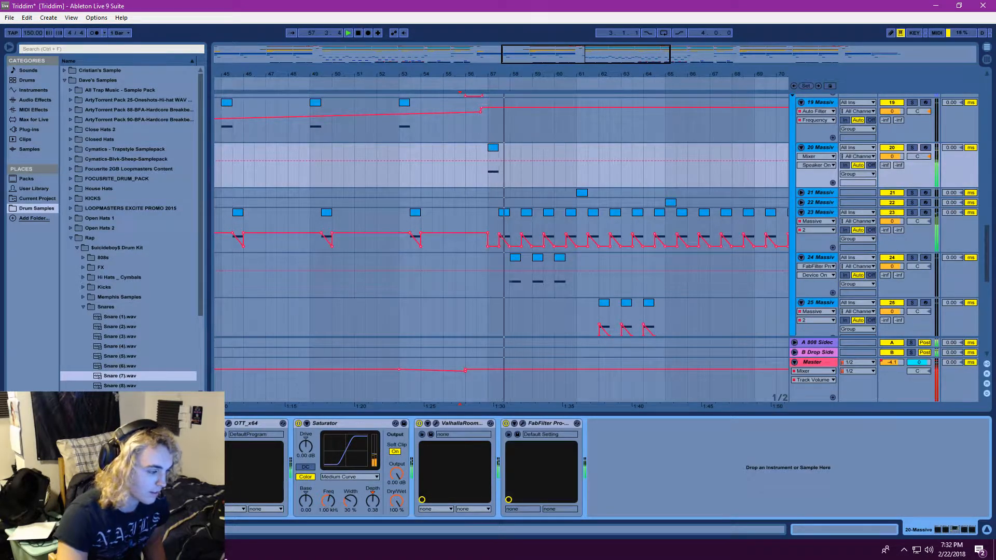
left_click(819, 217)
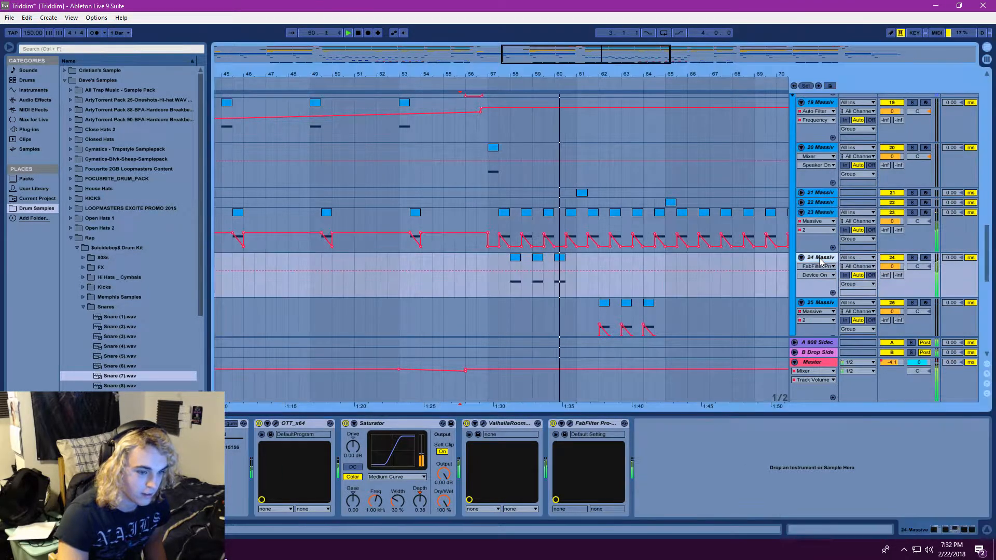
scroll(625, 229, "down", 3)
left_click(510, 199)
left_click(348, 33)
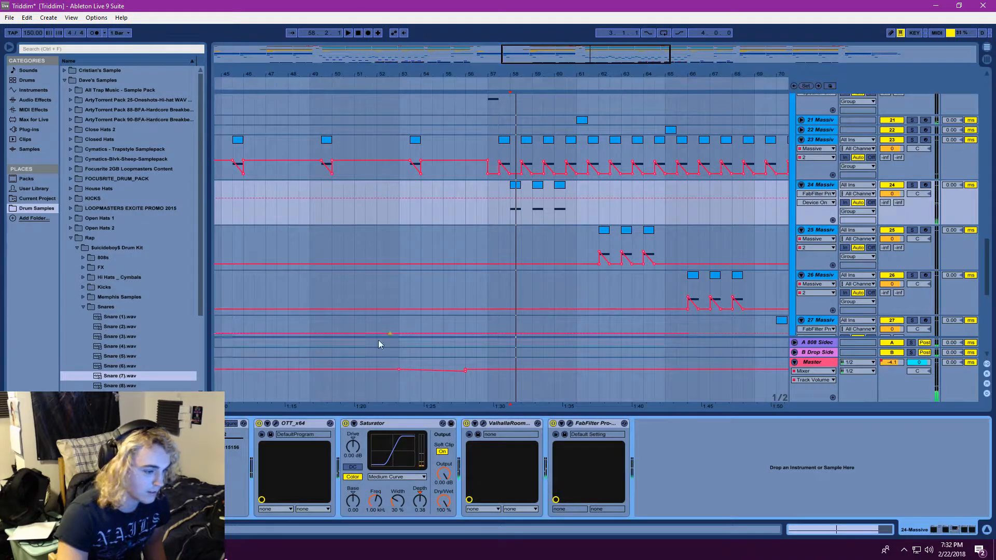
Open the 24 Massive track's synth with the LONG YAR patch and examine the OSC1 wavetable list
left_click(30, 424)
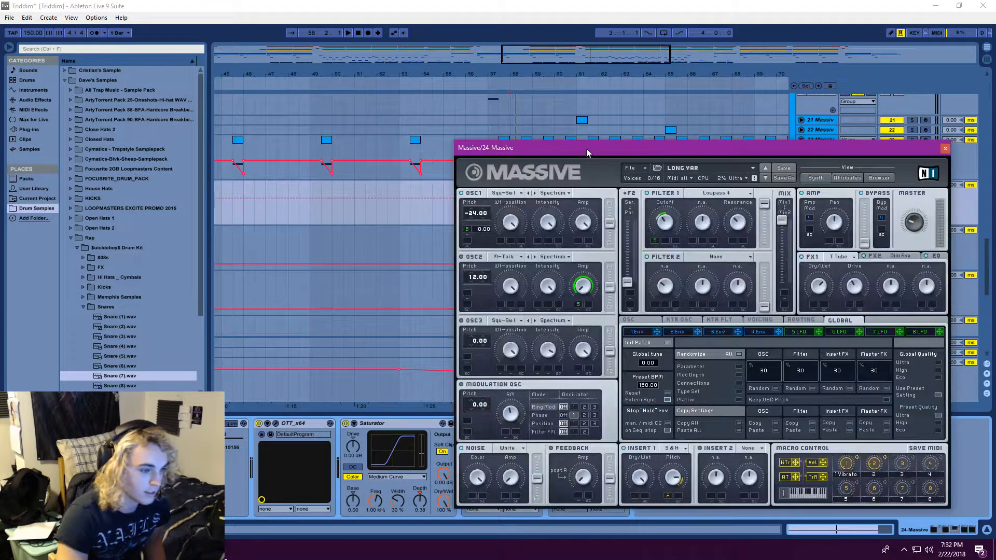
left_click_drag(584, 150, 541, 124)
left_click(477, 167)
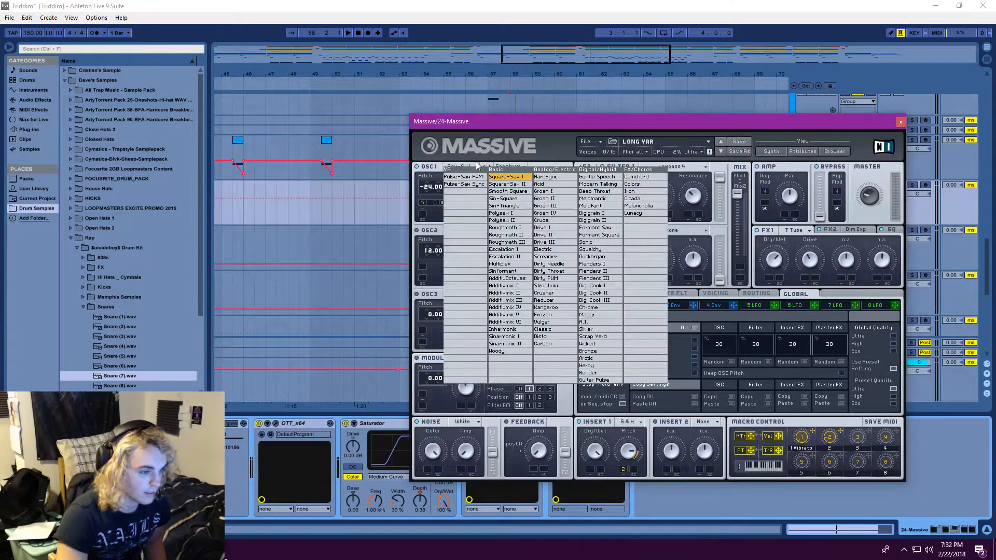
left_click(554, 150)
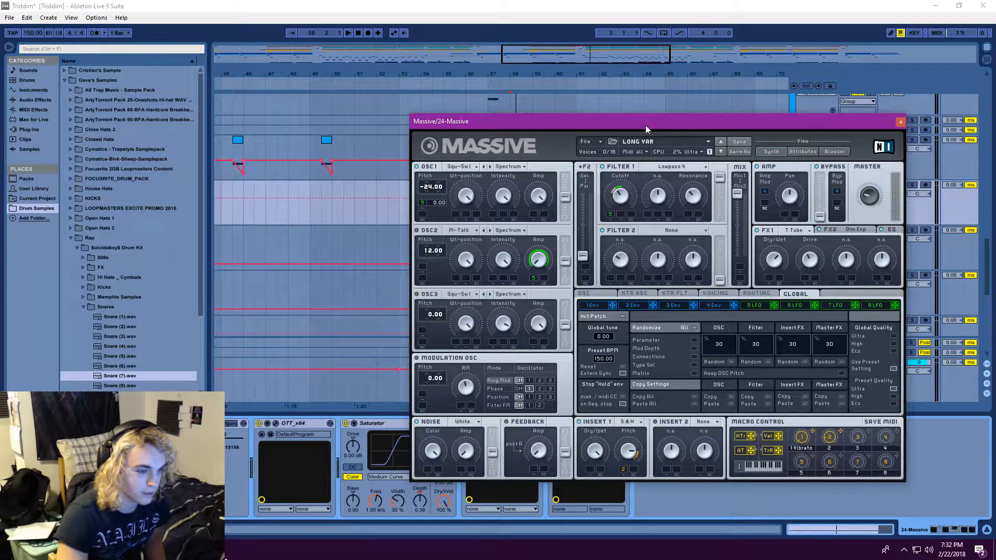
Place the start position at bar 57 on the 24 Massive track and show its synth's 5 LFO settings
left_click_drag(646, 126, 782, 139)
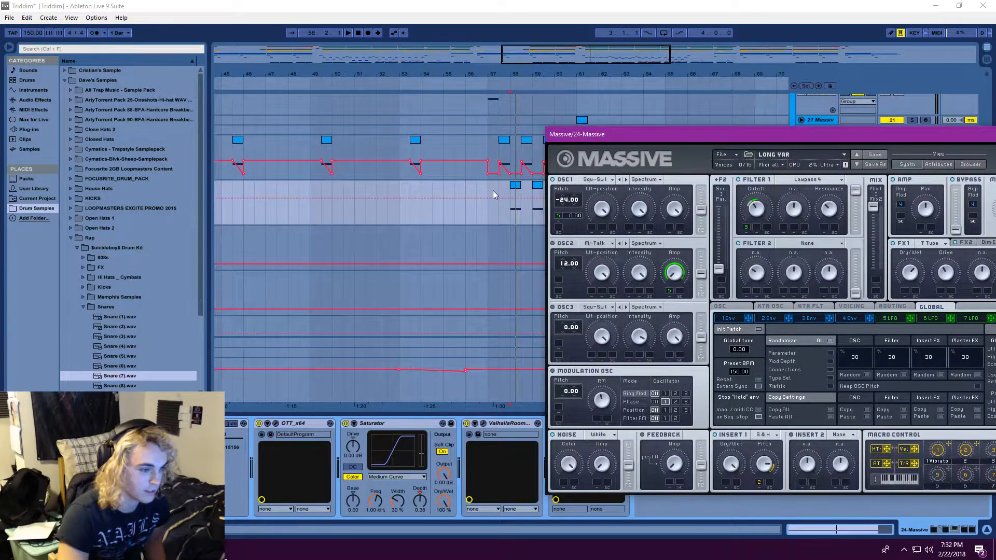
left_click(489, 190)
left_click_drag(692, 136, 317, 114)
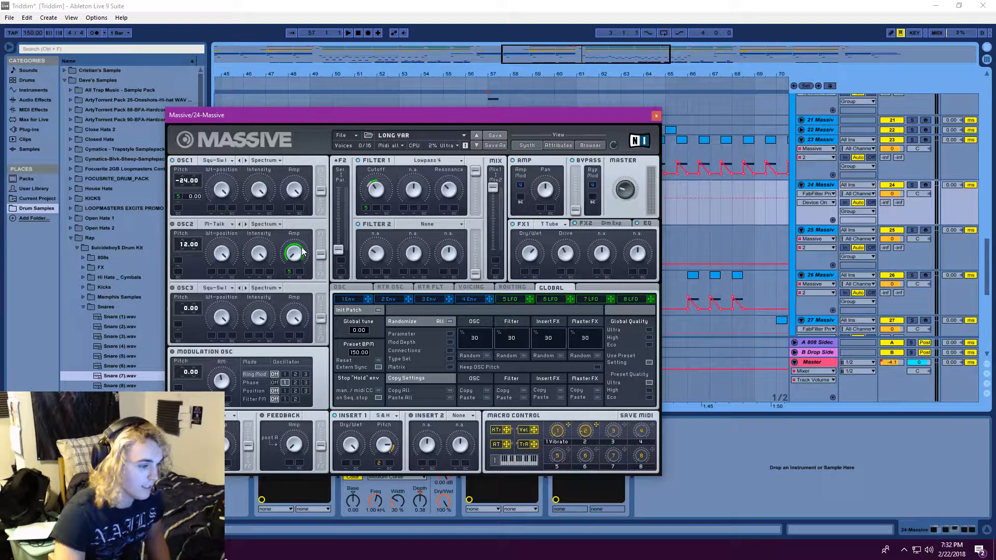
left_click_drag(552, 114, 943, 147)
left_click_drag(753, 151, 536, 106)
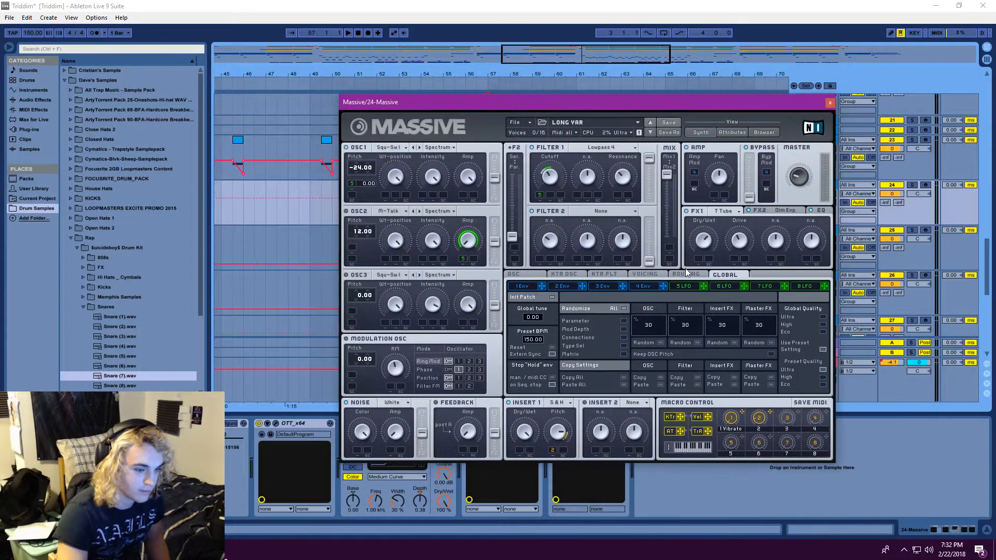
left_click(683, 286)
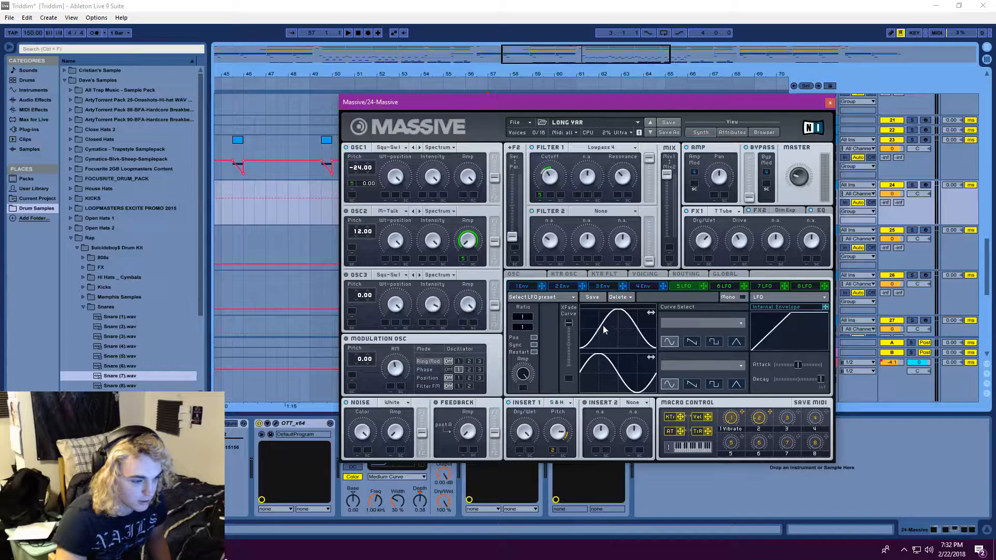
Close the 24 Massive synth and replay its clips from bar 58 with the track soloed
left_click(832, 103)
left_click(510, 182)
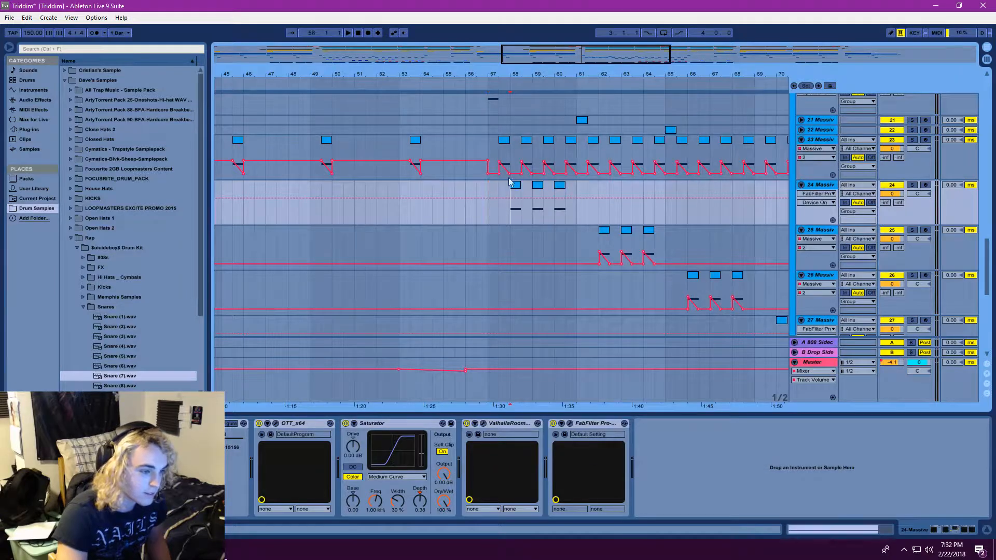
left_click(345, 32)
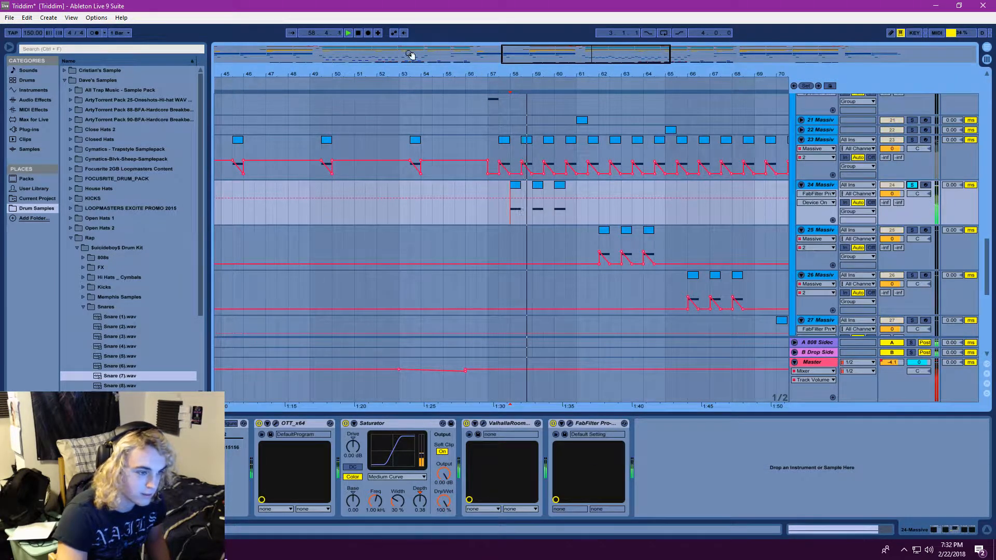
left_click(347, 33)
left_click(348, 32)
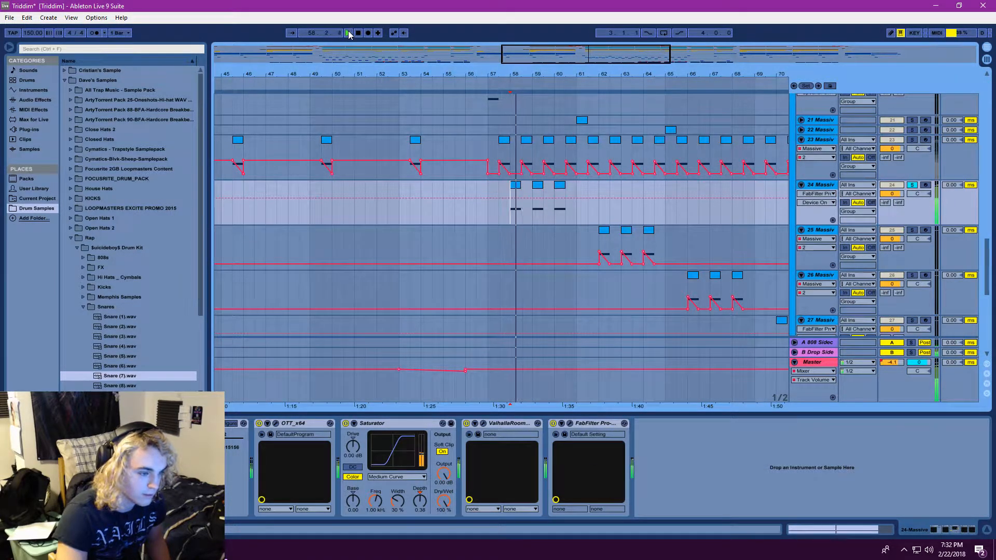
left_click(348, 31)
Replay the 25 Massive clips from bar 62 with the track soloed, and inspect its synth
left_click(600, 242)
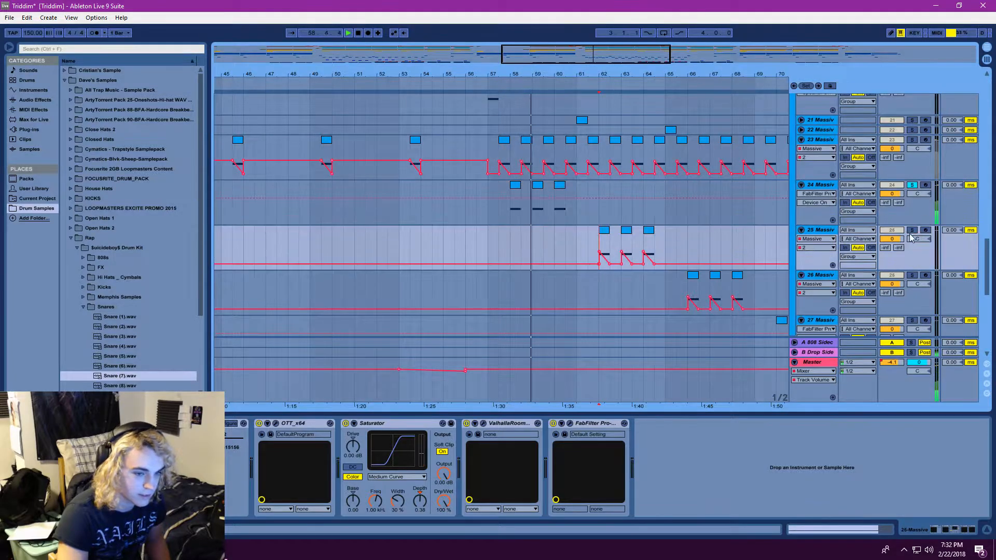
left_click(349, 32)
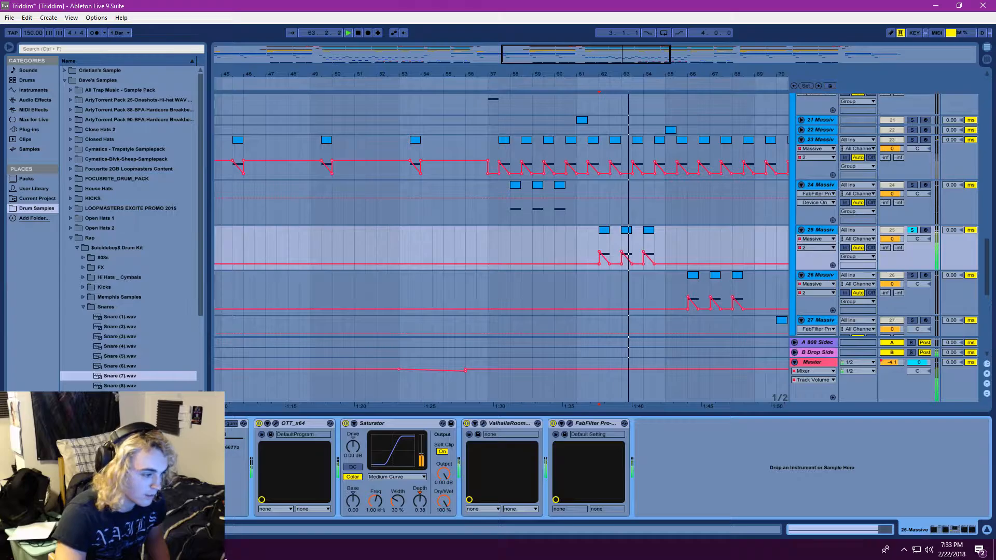
left_click(142, 423)
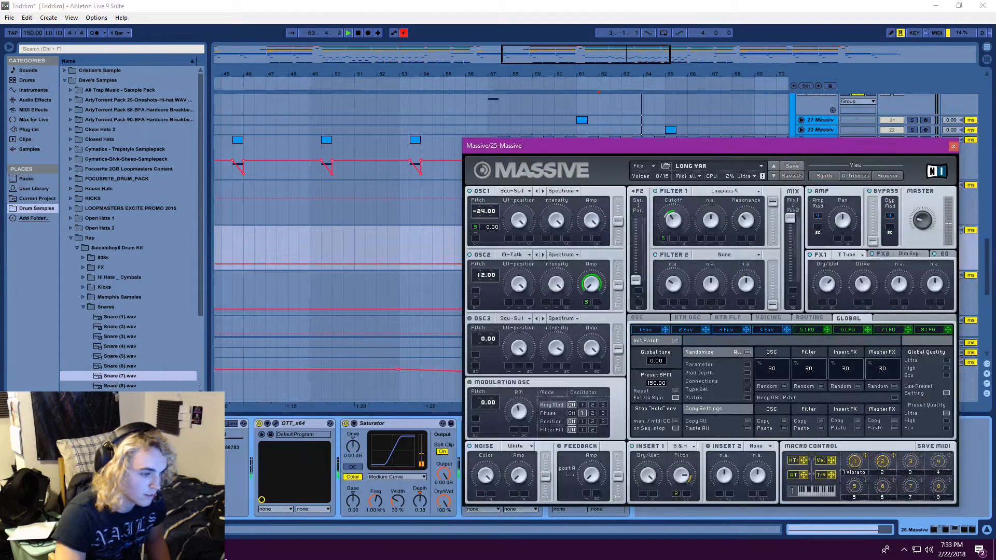
left_click(348, 33)
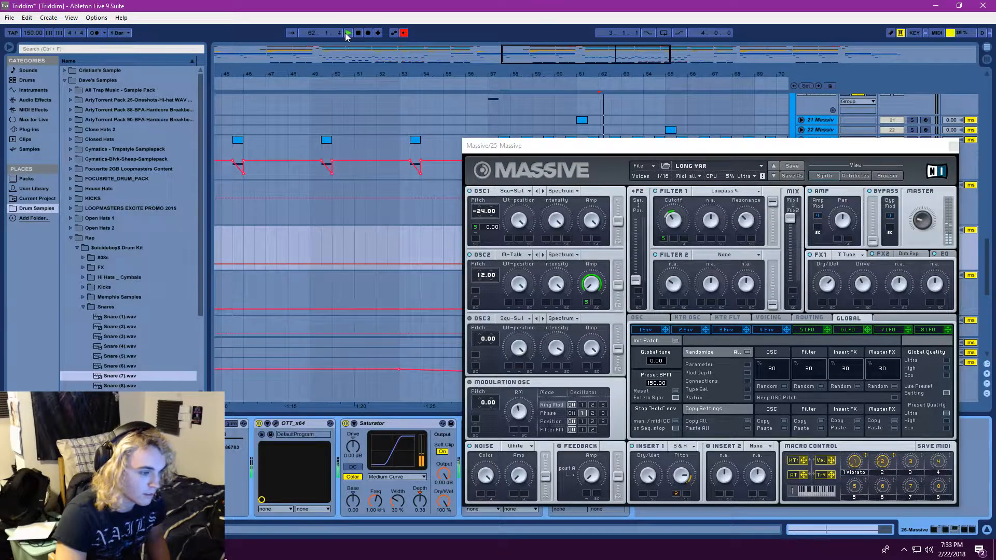
Close the 25 Massive synth, re-enable its overridden macro automation, and replay from bar 62
left_click(953, 146)
right_click(231, 441)
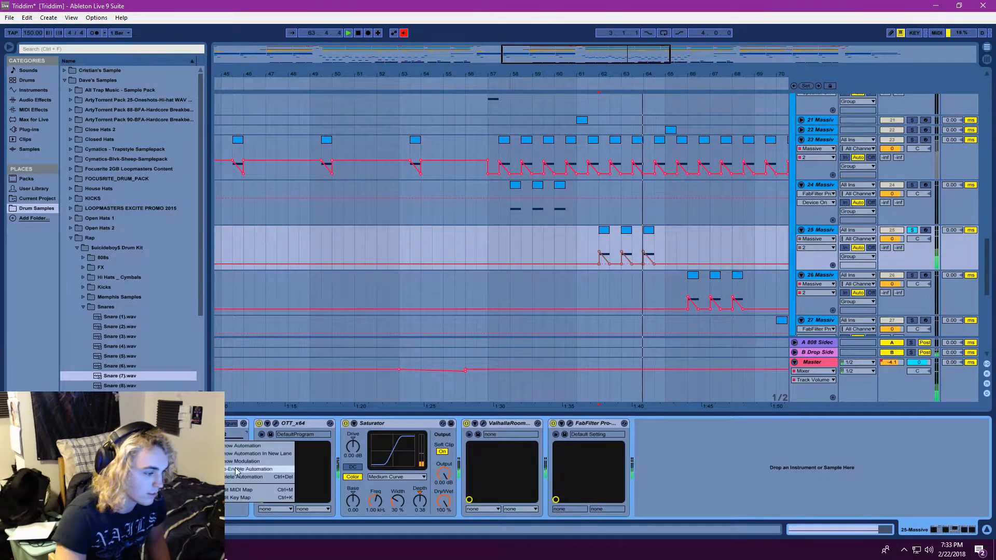
left_click(244, 469)
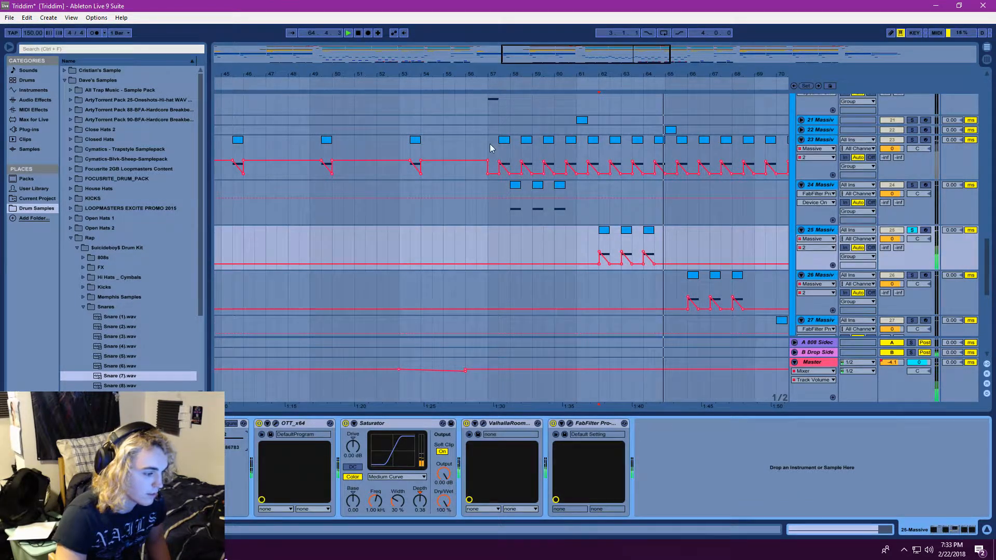
left_click(349, 34)
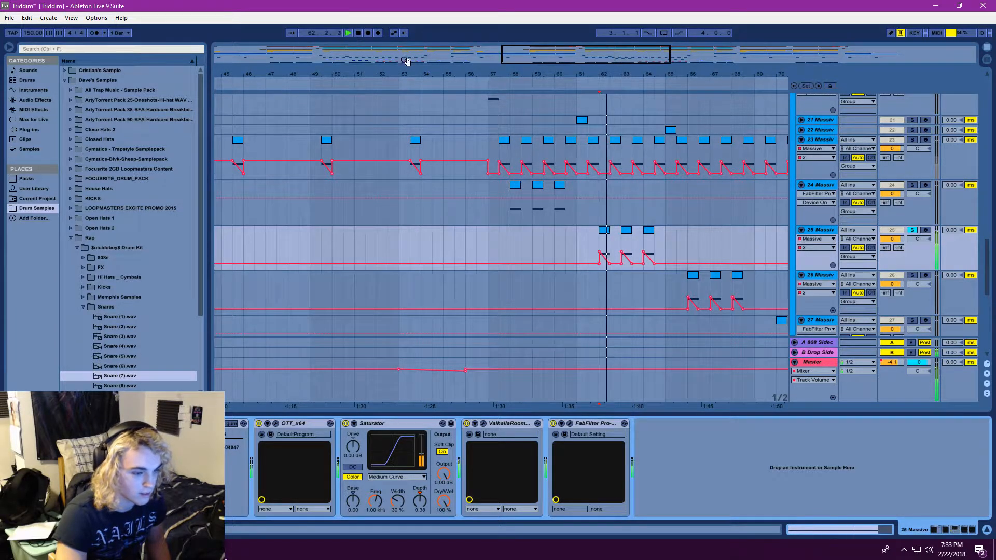
Reopen the 25 Massive track's synth during playback, review the patch, and close it
double_click(818, 229)
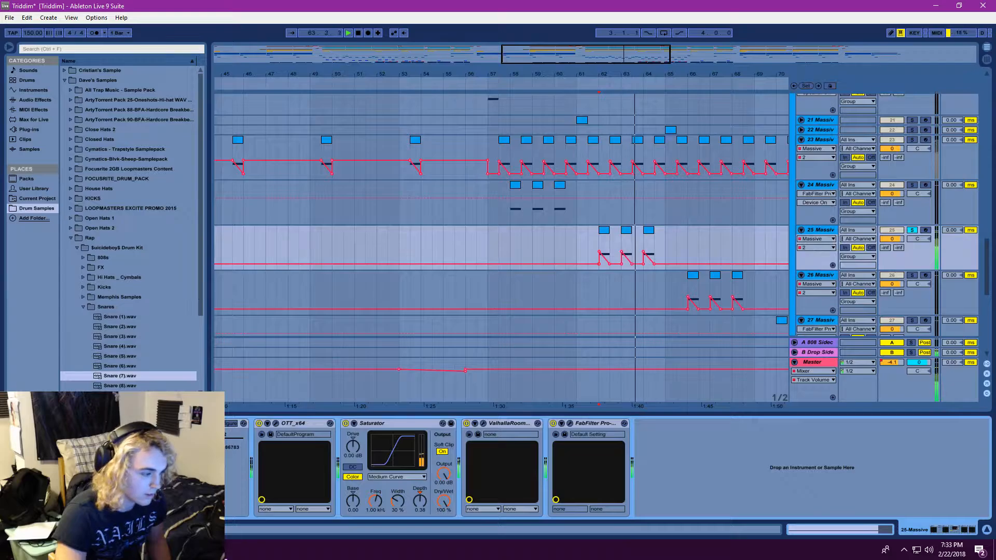
left_click(146, 424)
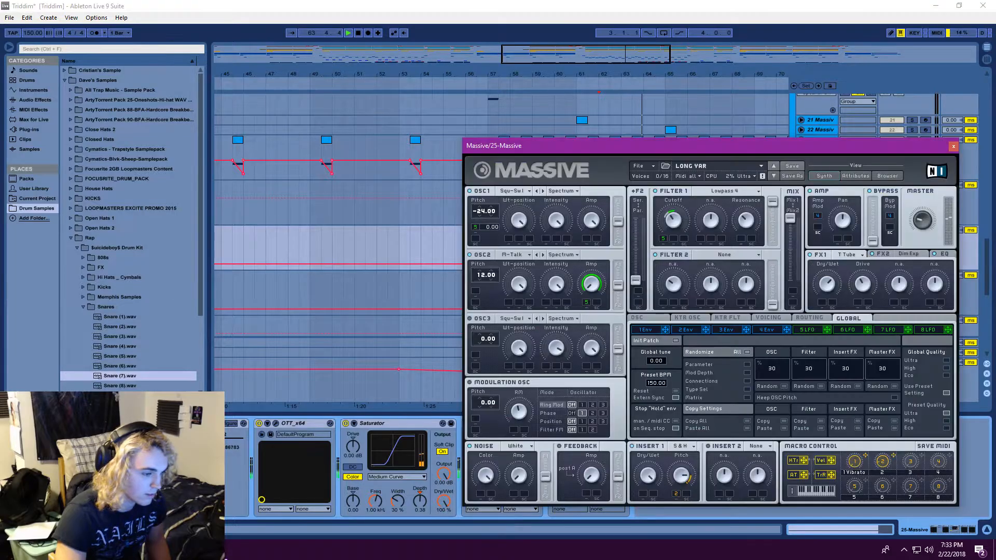
left_click(954, 148)
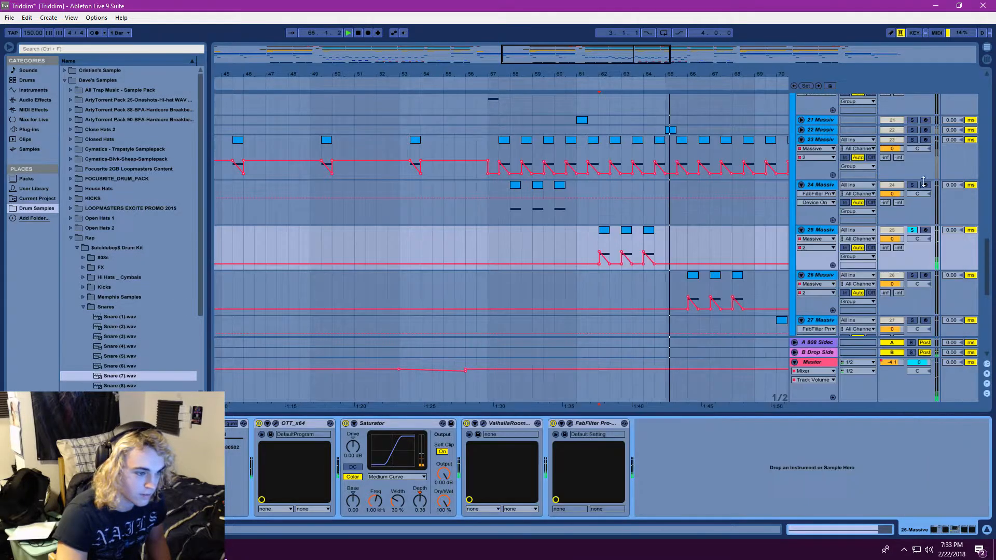
Solo the 26 Massive track and inspect its RIDDIM YARGH synth patch during playback, keeping the track's clips in view
left_click(912, 275)
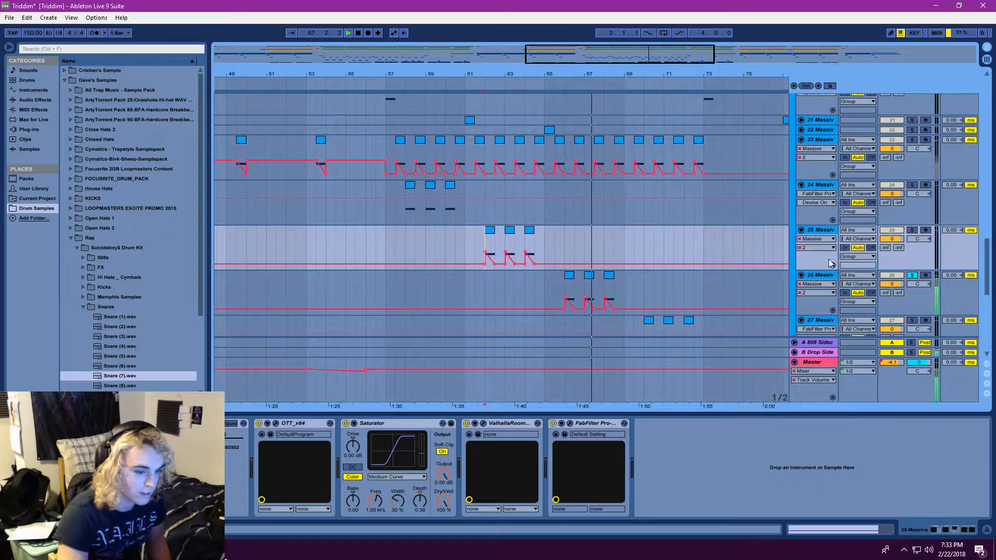
double_click(820, 275)
left_click(146, 424)
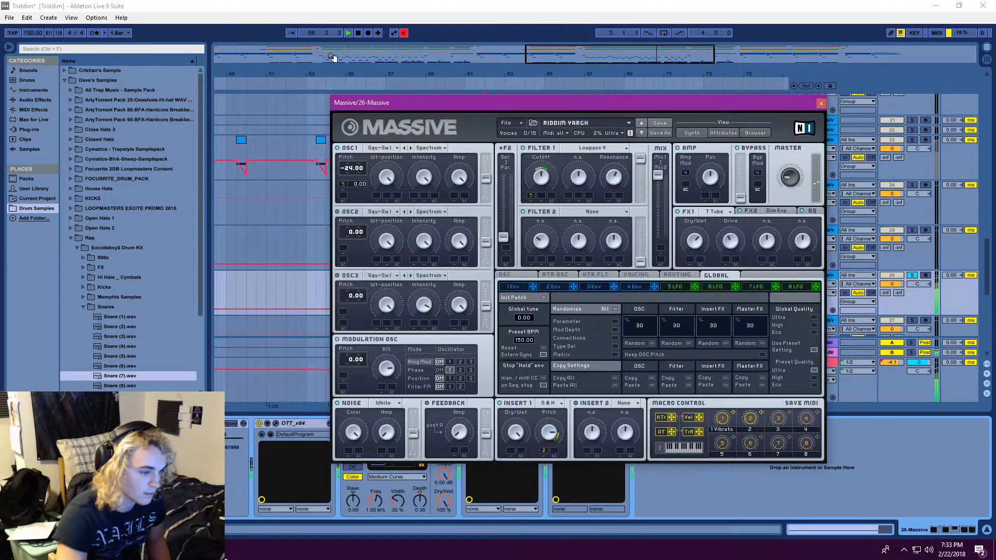
left_click(348, 34)
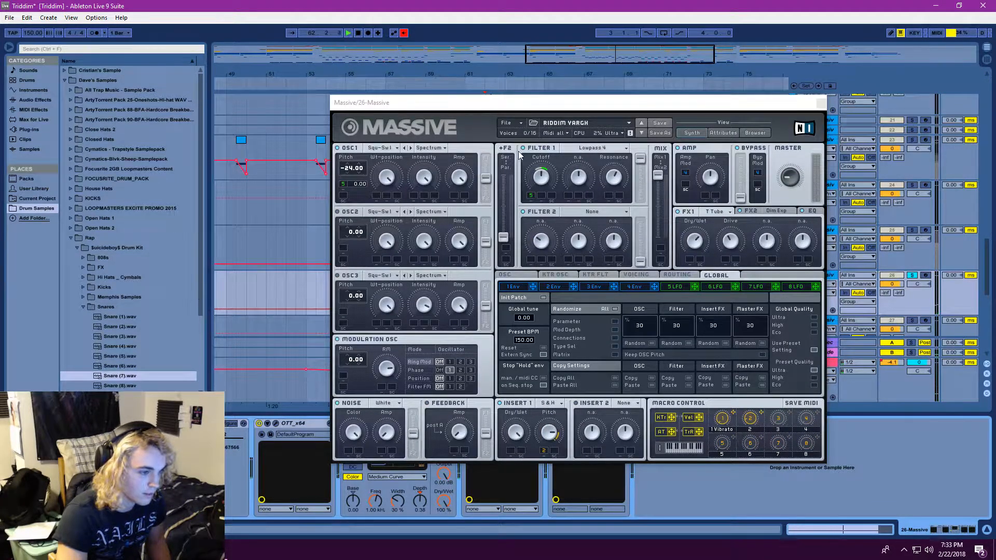
left_click_drag(521, 102, 247, 97)
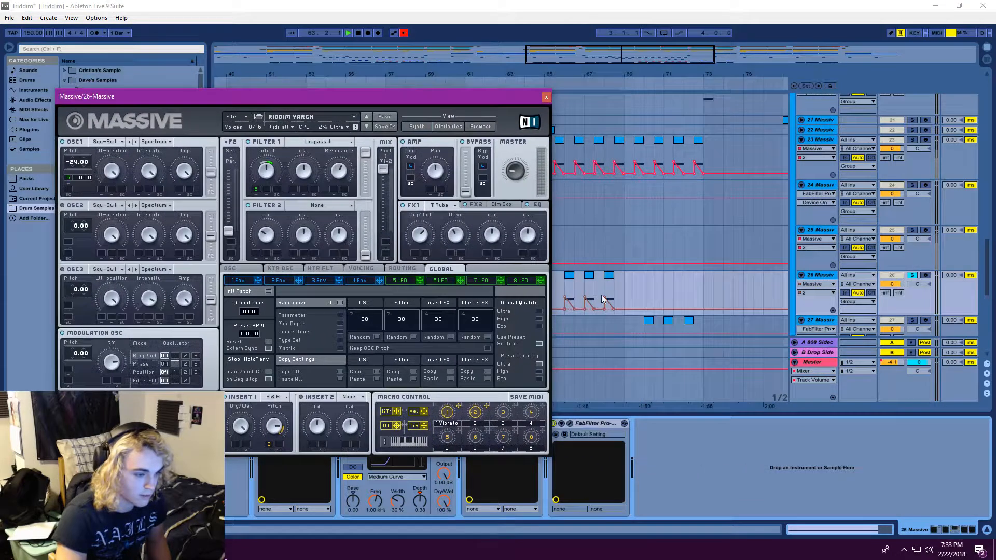
Re-enable the overridden macro automation on the 26 Massive synth and replay its clips from bar 66
left_click(563, 292)
left_click_drag(400, 92, 426, 11)
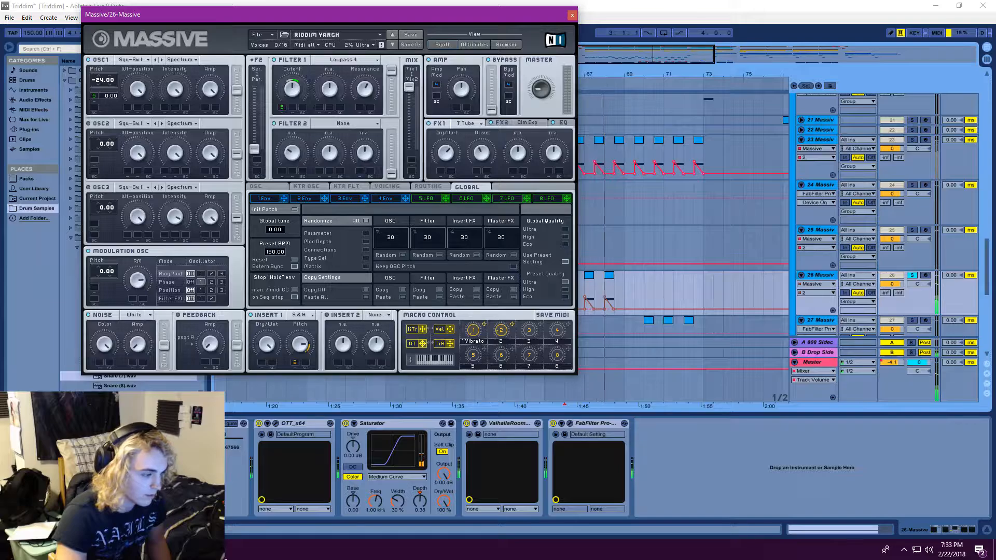
right_click(211, 444)
left_click(239, 473)
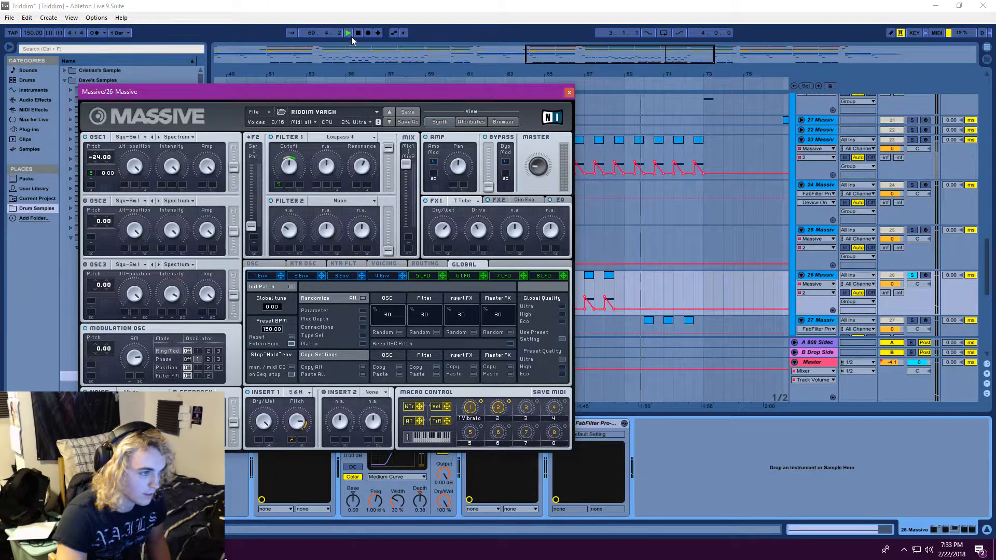
left_click(348, 33)
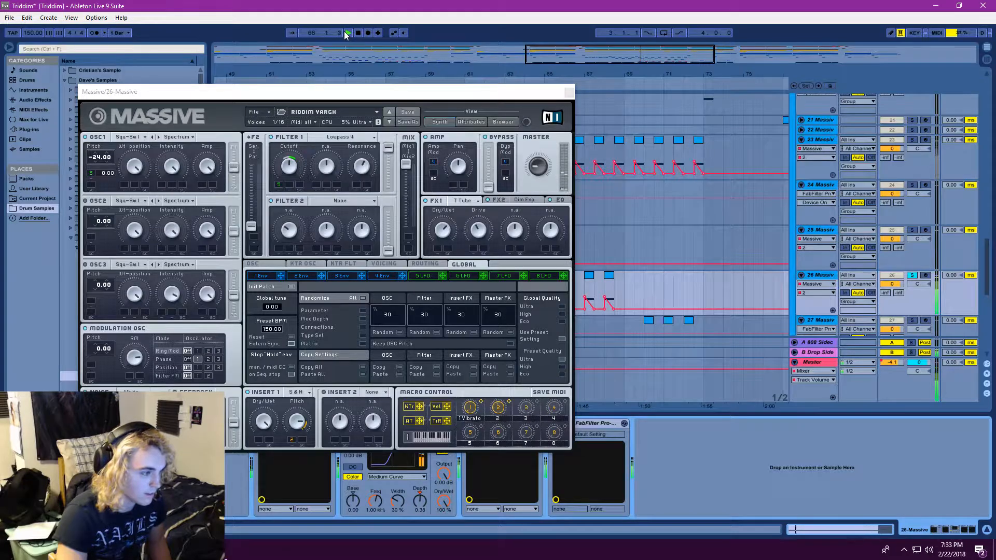
Show the 26 Massive synth's 5 LFO settings, stop playback, and close the synth
left_click(415, 276)
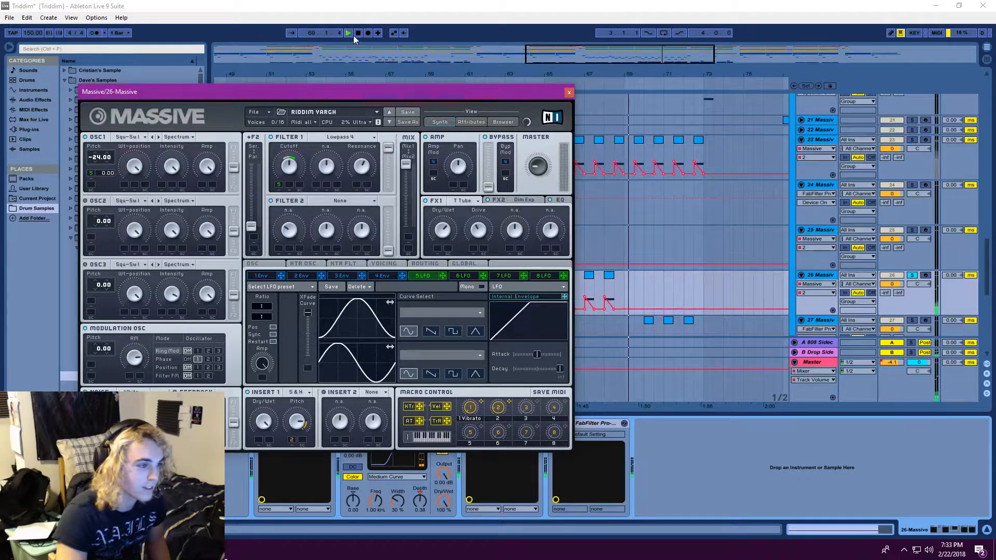
left_click(399, 40)
left_click(569, 92)
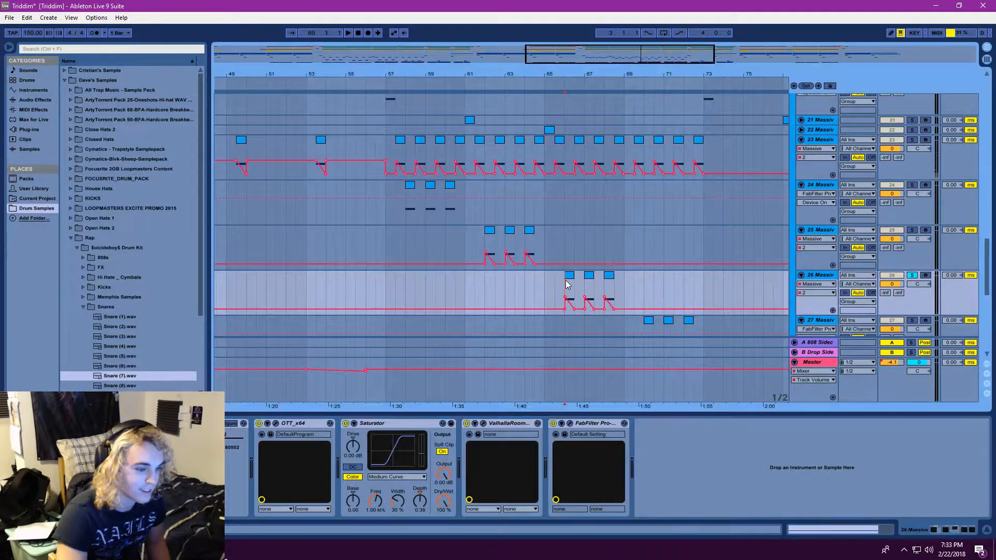
Solo the 27 Massive track and play its clips from bar 70
left_click(487, 233)
key("minus")
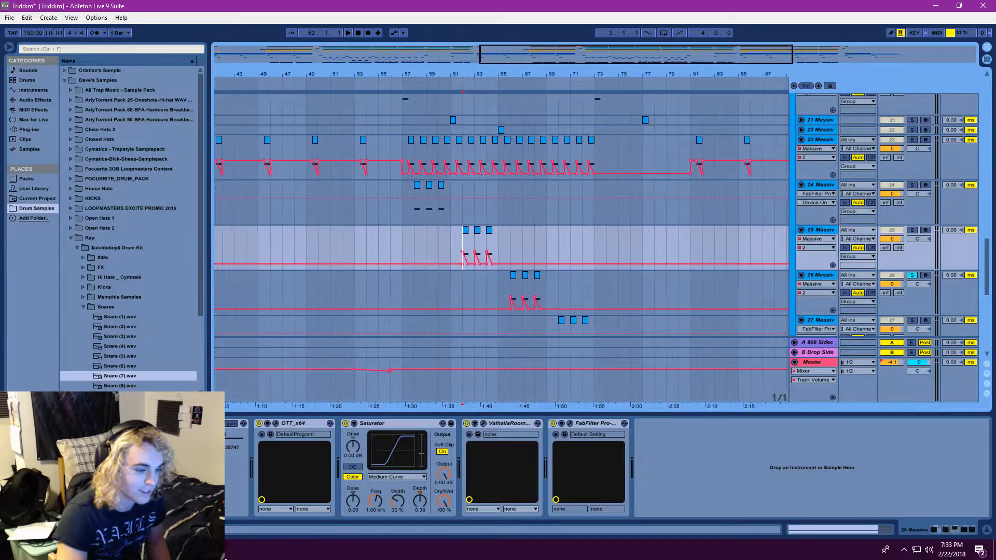
scroll(571, 285, "down", 2)
left_click(548, 276)
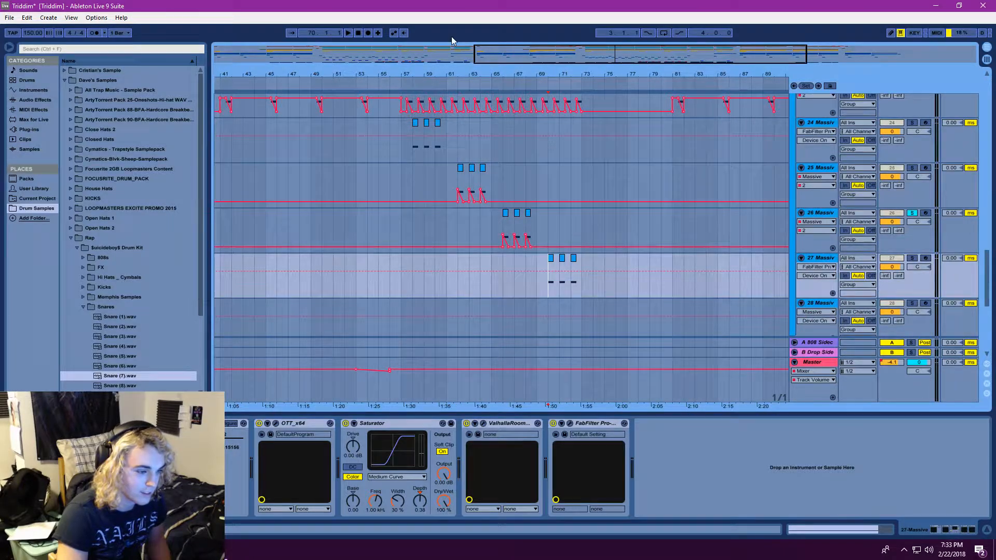
left_click(347, 33)
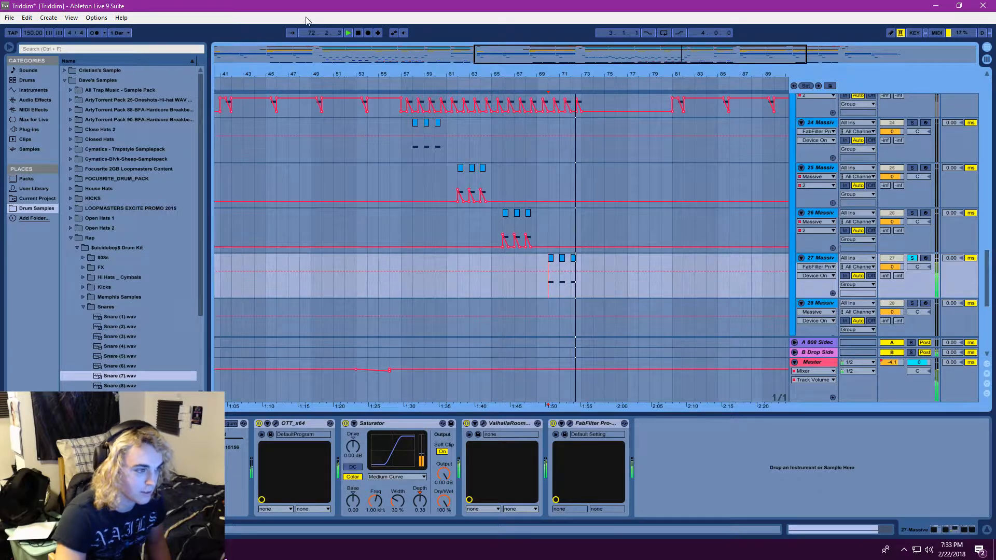
Switch the solo to the 24 Massive track and play its clips from bar 58
left_click_drag(311, 33, 311, 44)
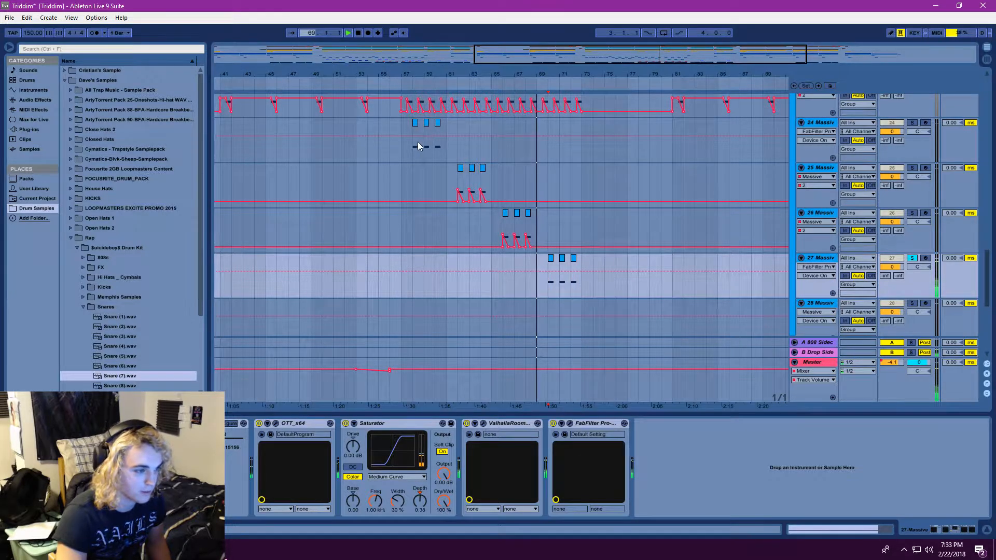
left_click(913, 125)
left_click(351, 33)
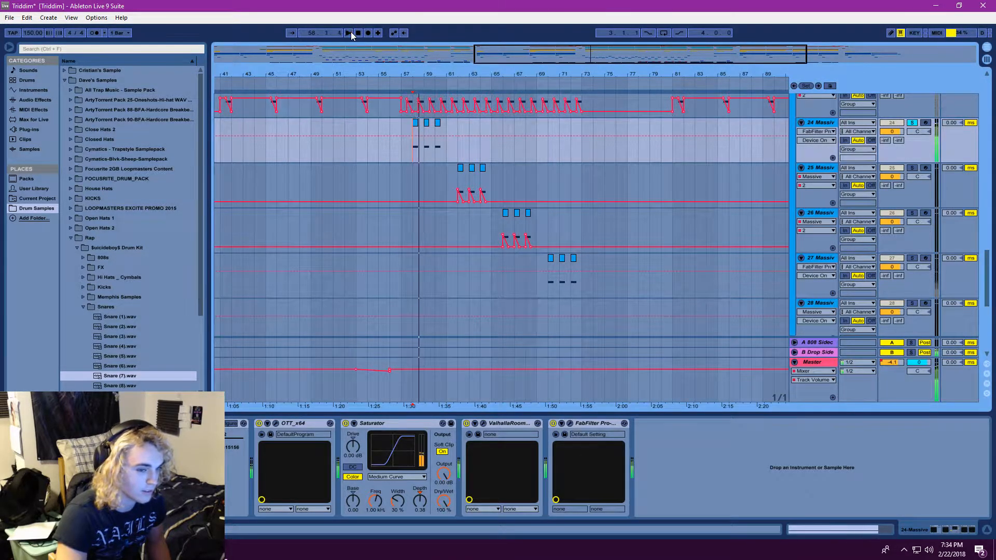
Take the 24 Massive track out of solo and play the full arrangement from bar 55
left_click(914, 123)
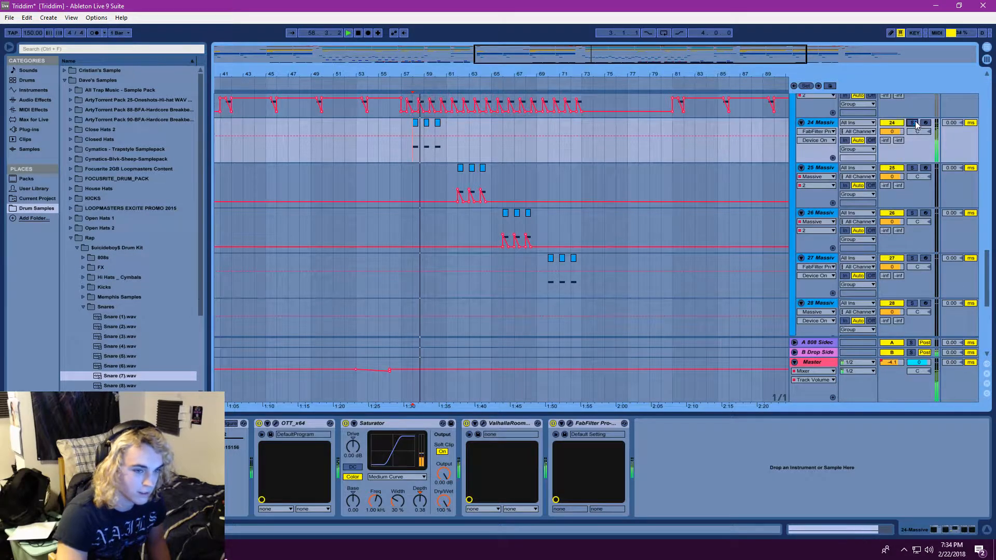
scroll(425, 182, "down", 3)
scroll(425, 181, "up", 3)
left_click(492, 149)
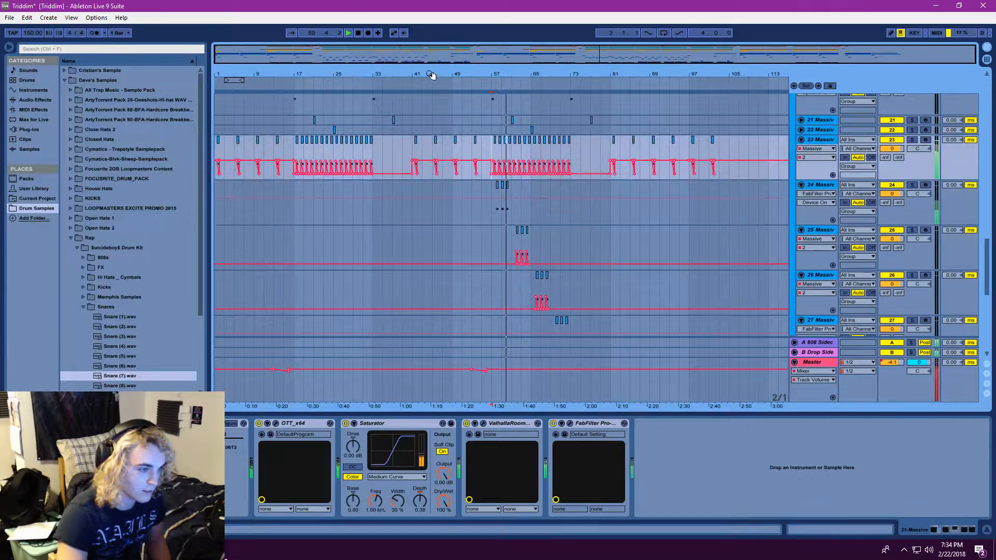
left_click_drag(310, 32, 309, 42)
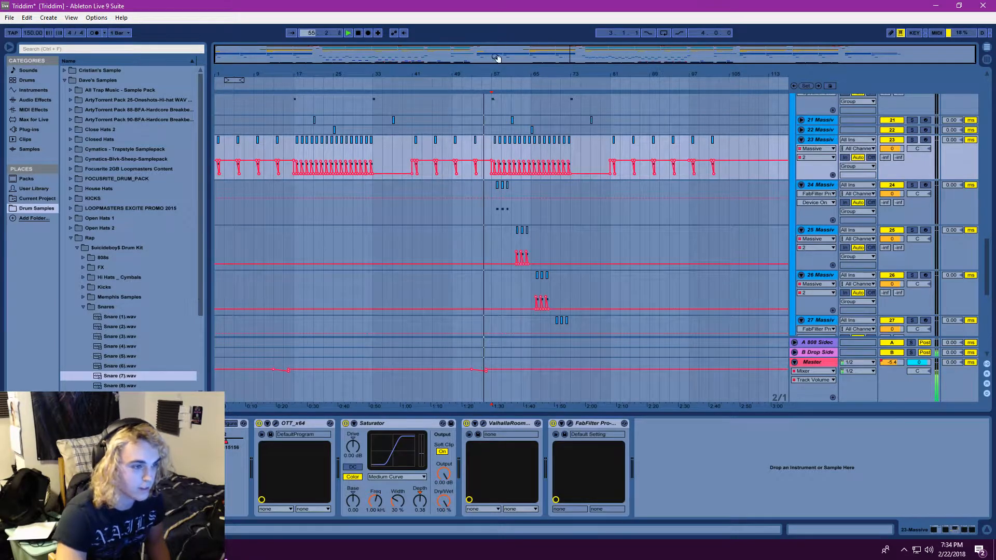
Follow the second drop close up during playback, reviewing the Massive tracks down to the 31 Audio and Yipe tracks
left_click_drag(497, 58, 567, 55)
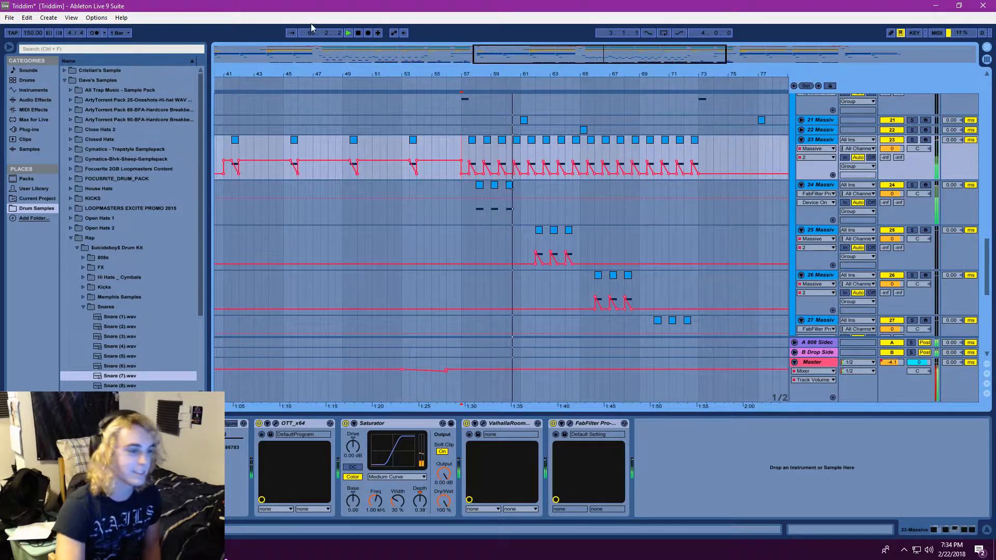
left_click_drag(565, 55, 596, 65)
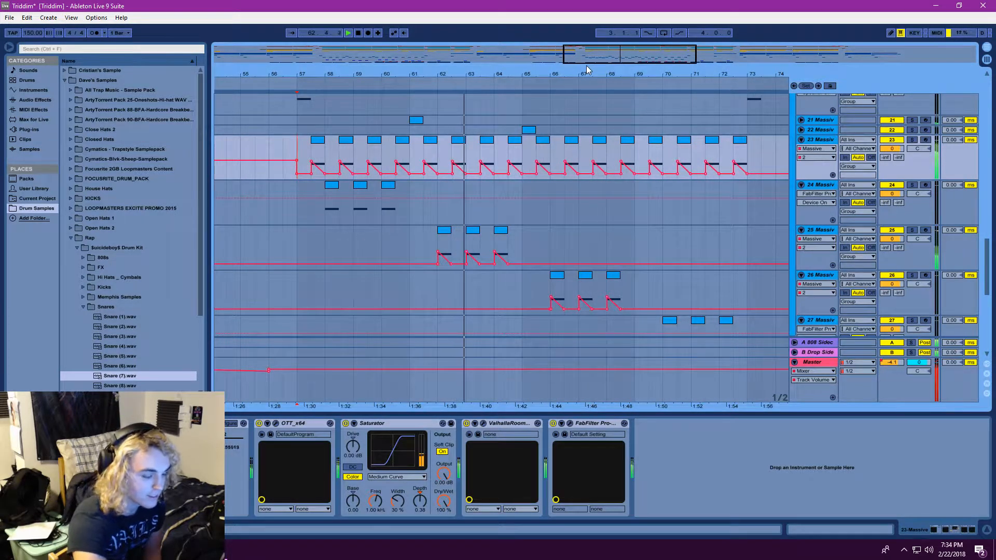
scroll(581, 208, "up", 10)
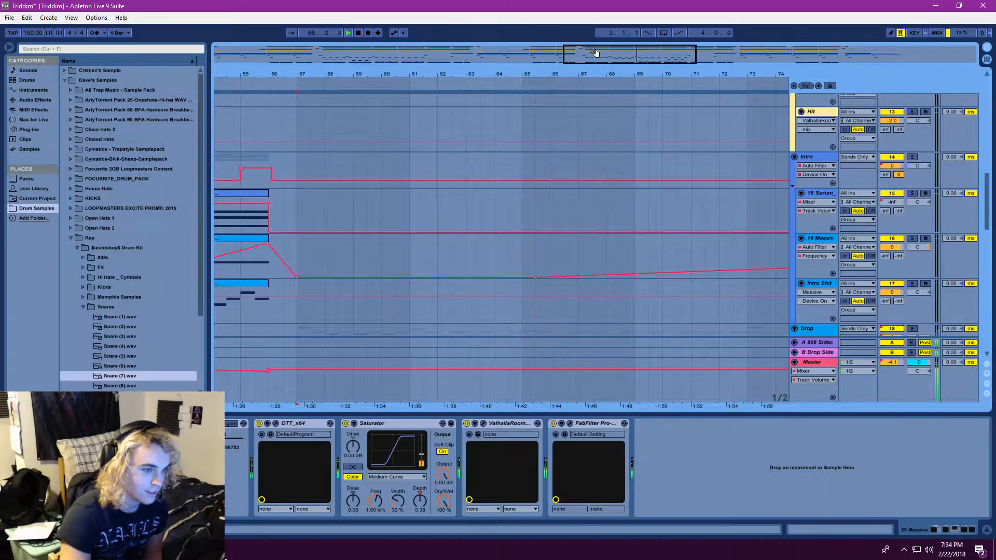
left_click_drag(595, 55, 594, 51)
scroll(520, 202, "down", 8)
scroll(529, 254, "down", 10)
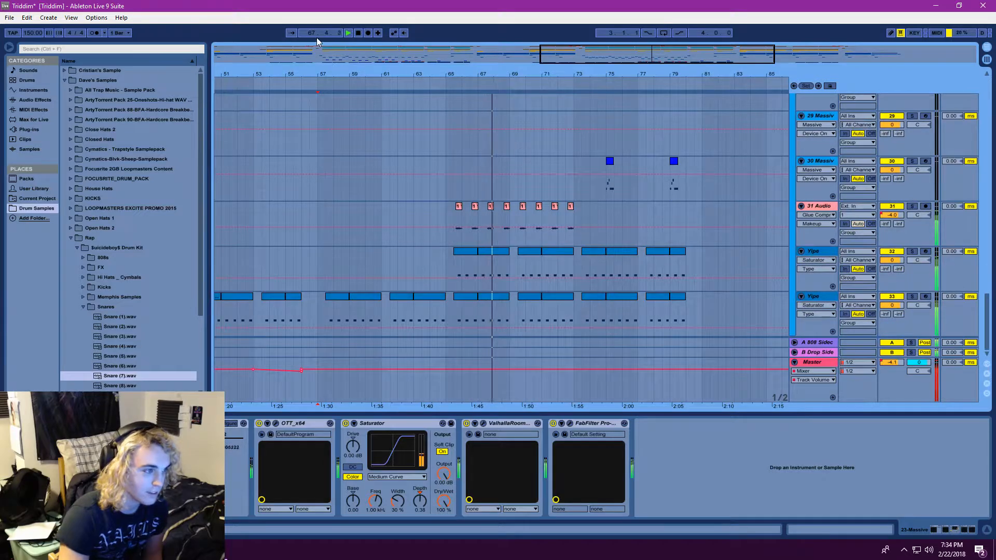
Solo the 31 Audio track, replay it from around bar 65, and show its effects chain
left_click_drag(313, 34, 312, 42)
left_click(912, 207)
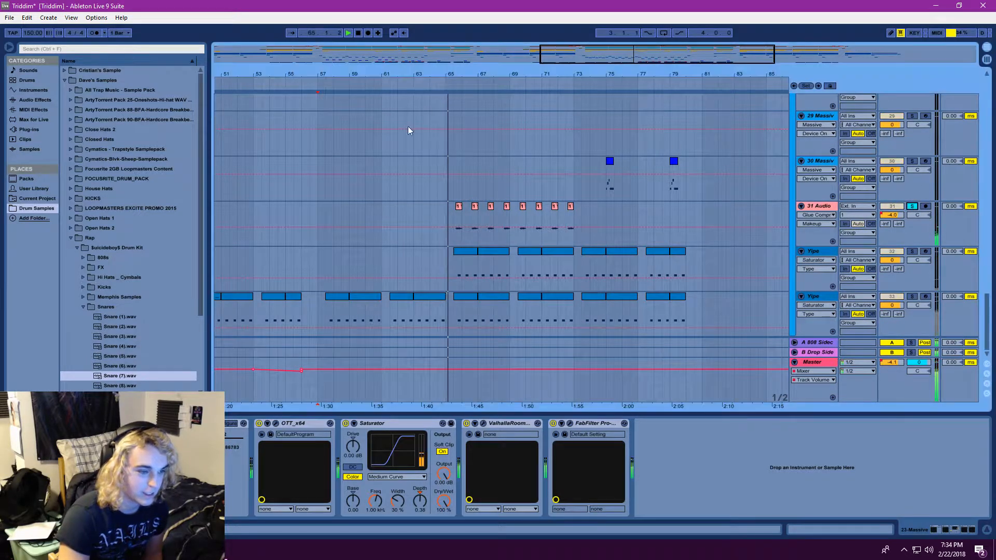
left_click(822, 207)
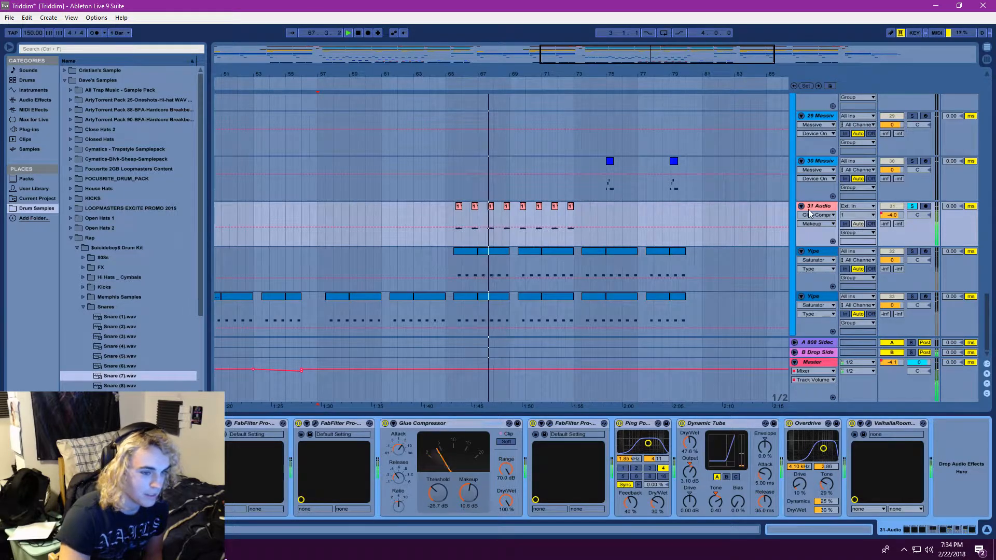
Replay the 31 Audio clips from just before the first one and show that first clip's sample waveform
left_click_drag(292, 74, 291, 101)
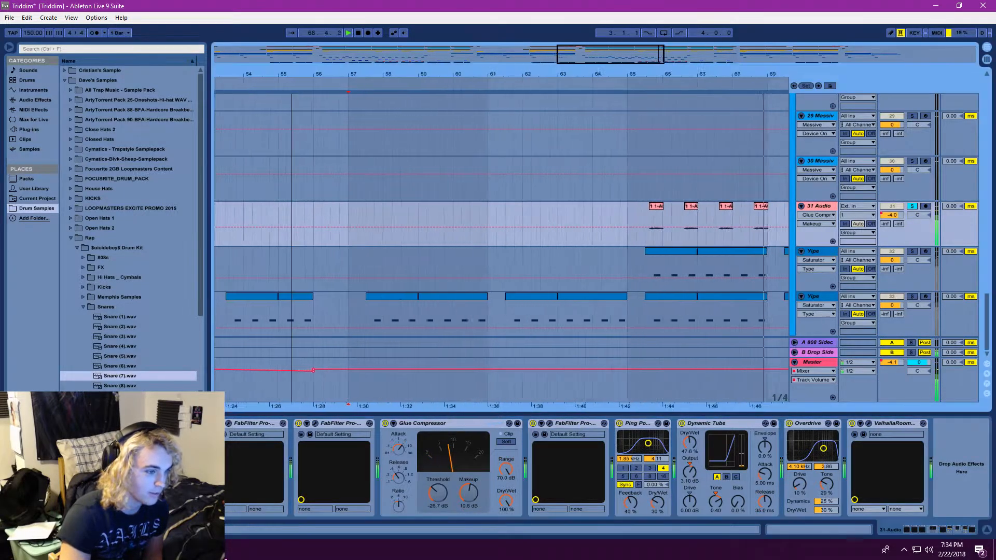
left_click_drag(571, 55, 614, 62)
left_click(480, 215)
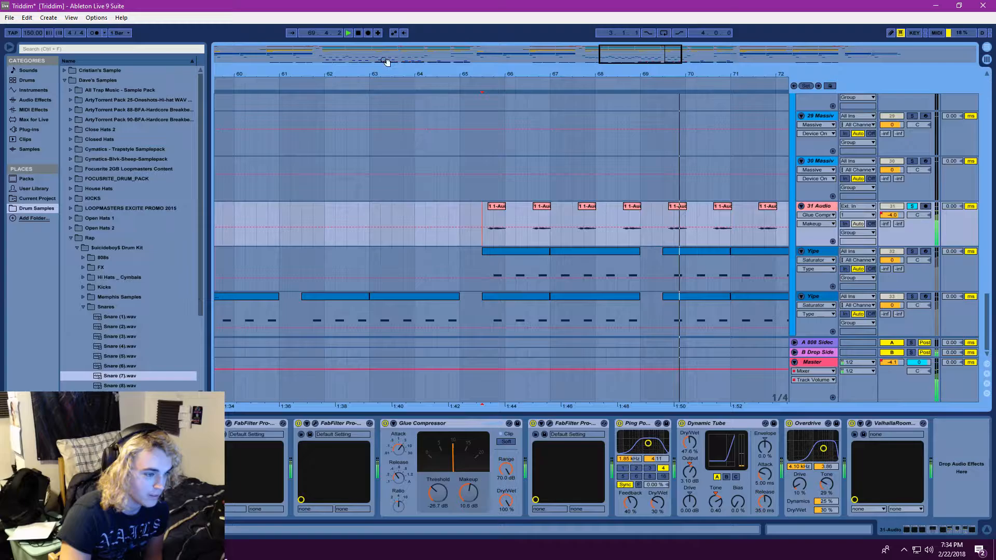
left_click(347, 33)
double_click(496, 207)
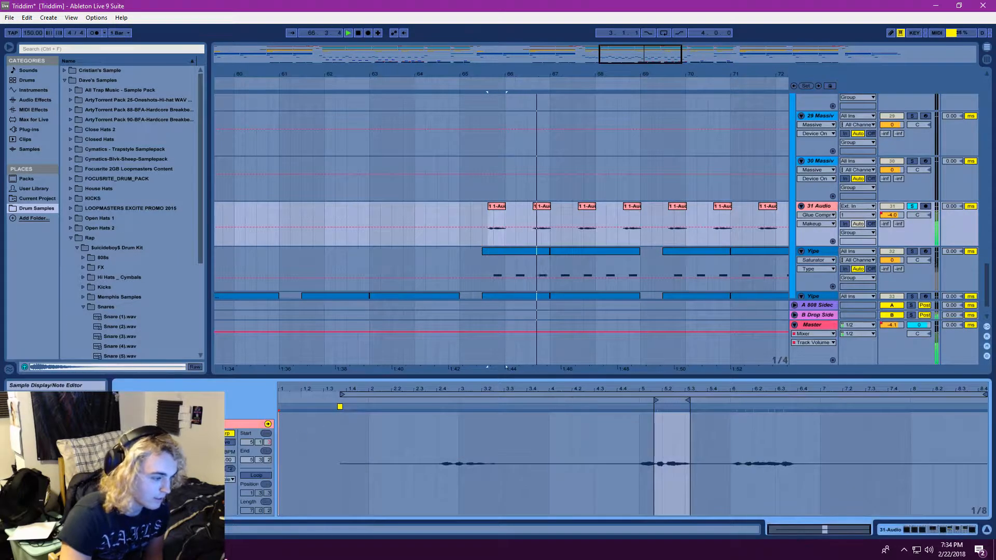
Check the first 31 Audio clip's warp mode options and replay the clips from its start
left_click_drag(636, 59, 645, 68)
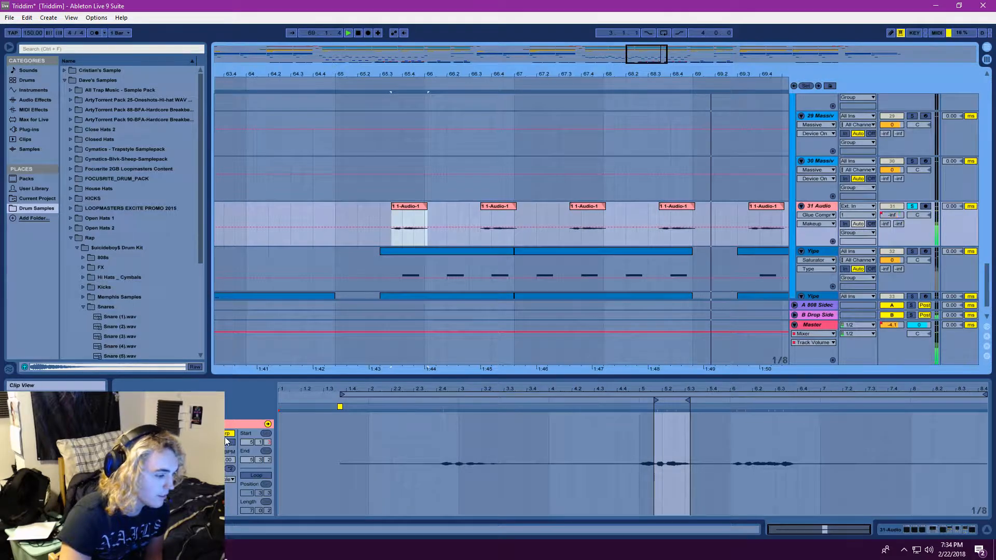
left_click(229, 480)
left_click(230, 525)
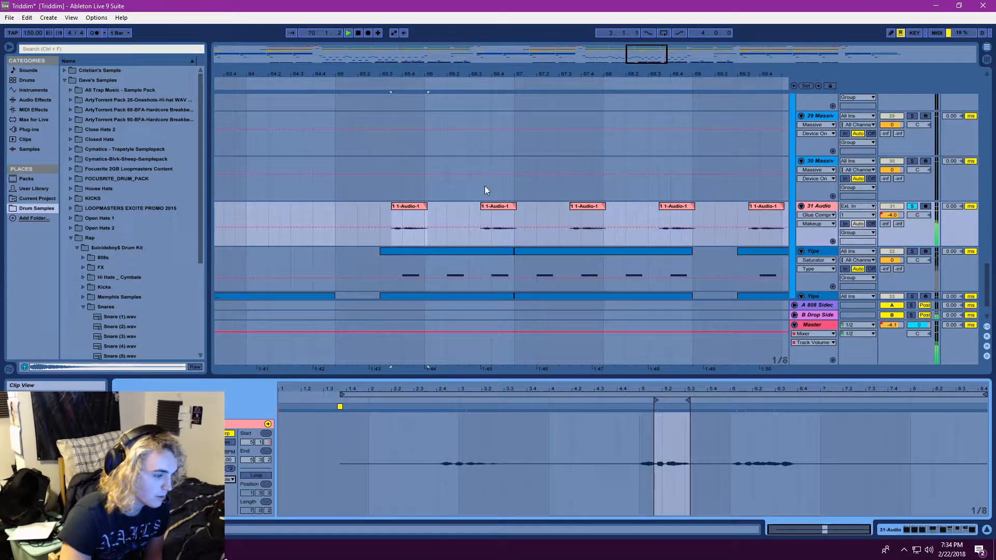
left_click(392, 219)
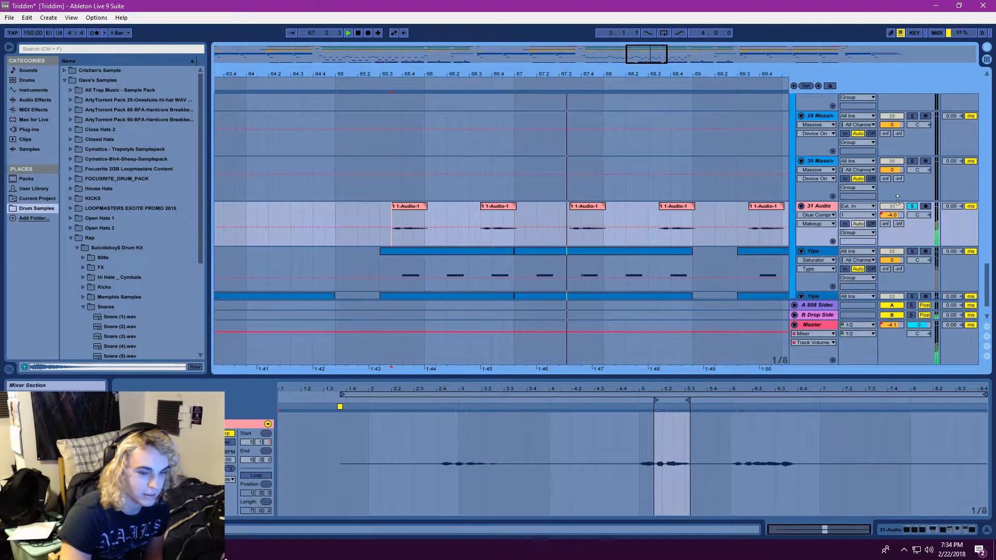
Switch the solo from 31 Audio to both Yipe tracks and play them from the start of the upper track's clips
left_click_drag(655, 57, 649, 37)
left_click(912, 207)
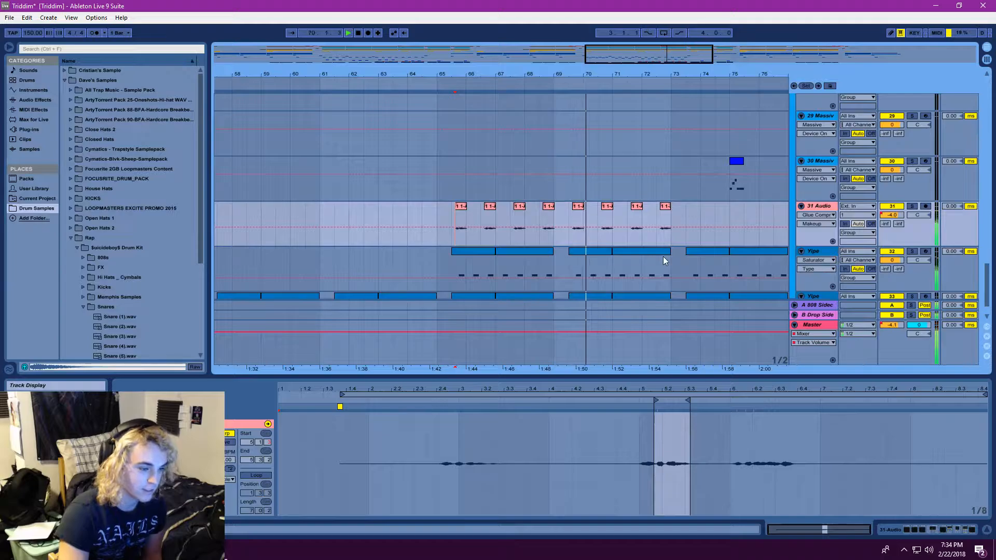
scroll(912, 253, "down", 2)
left_click(912, 259)
left_click(912, 215, "ctrl")
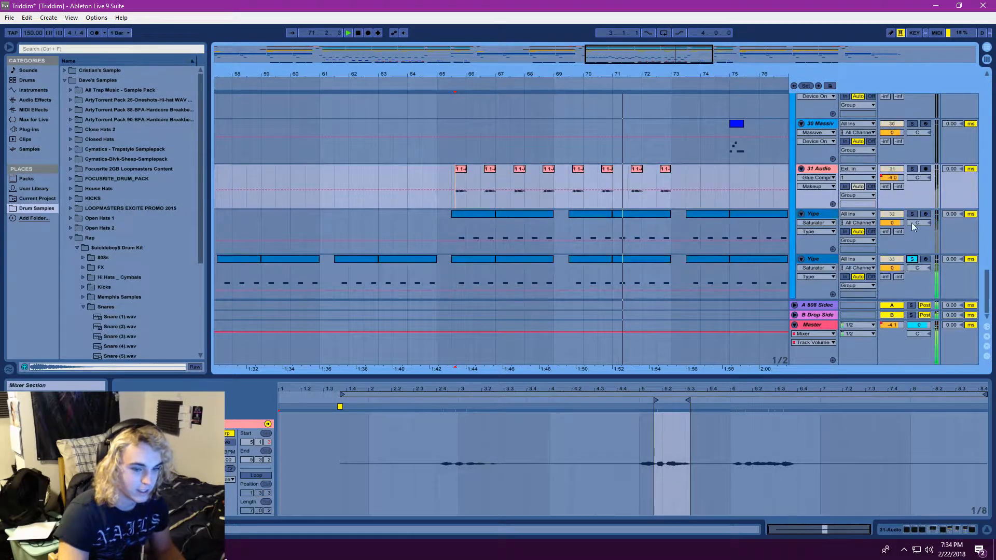
left_click(450, 232)
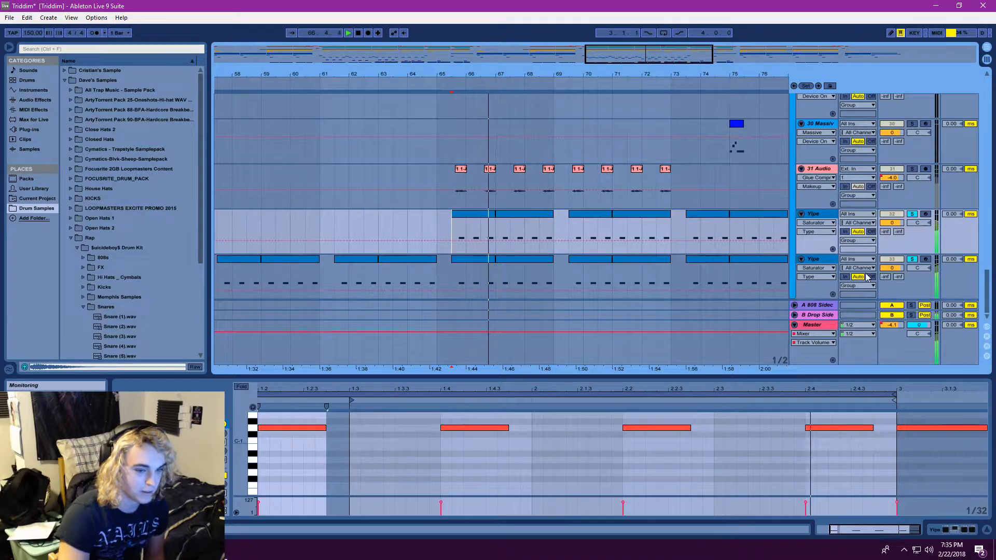
Open the Serum synth on the upper Yipe track and replay the track with its Crusty Riddim patch in view
left_click(819, 219)
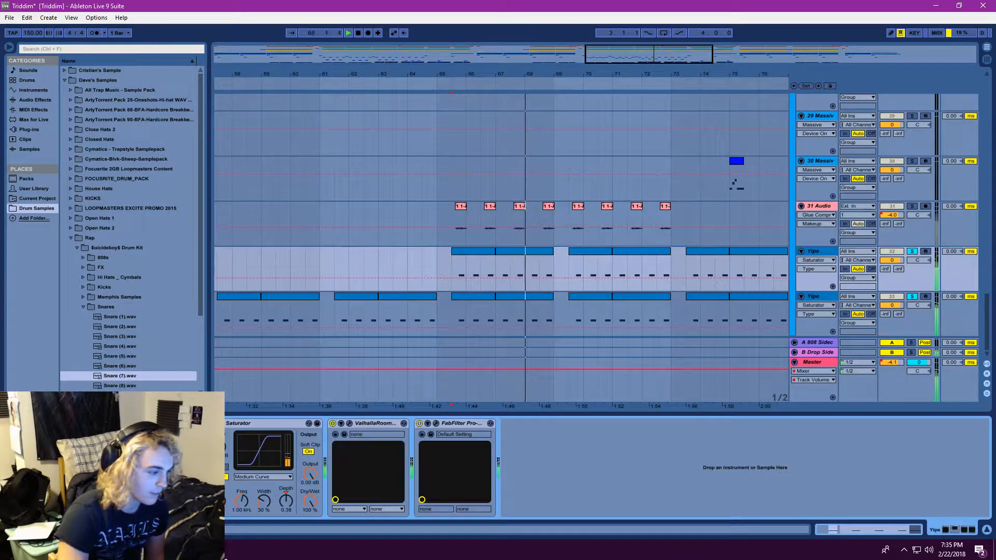
left_click(132, 423)
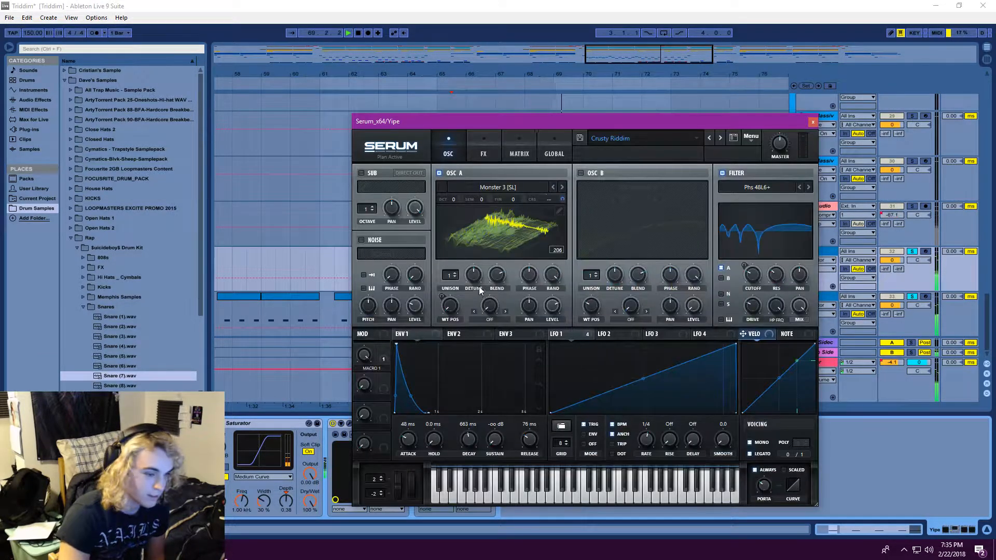
left_click(358, 32)
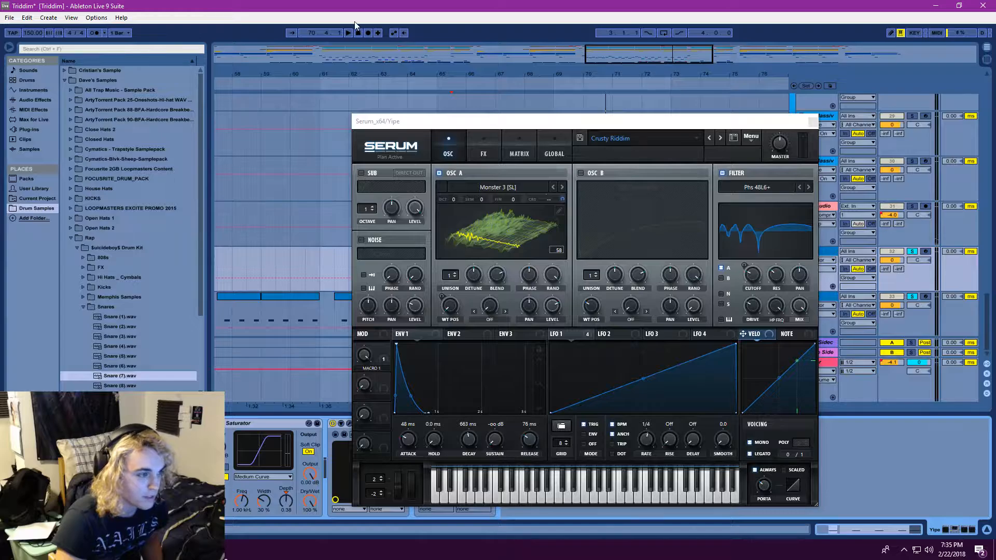
left_click(347, 33)
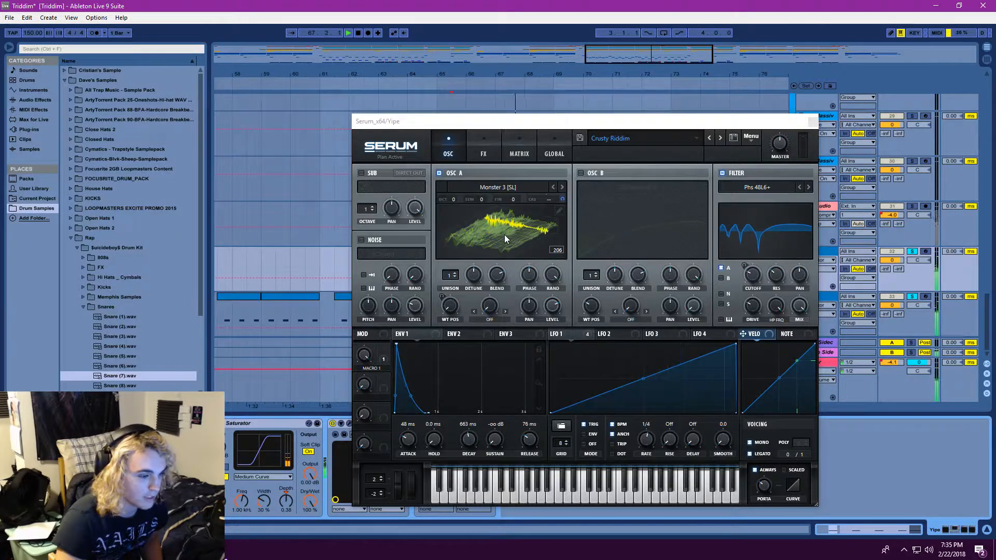
Switch off the Serum filter, review the patch's FX rack while replaying the Yipe clips, and close the synth
left_click(721, 173)
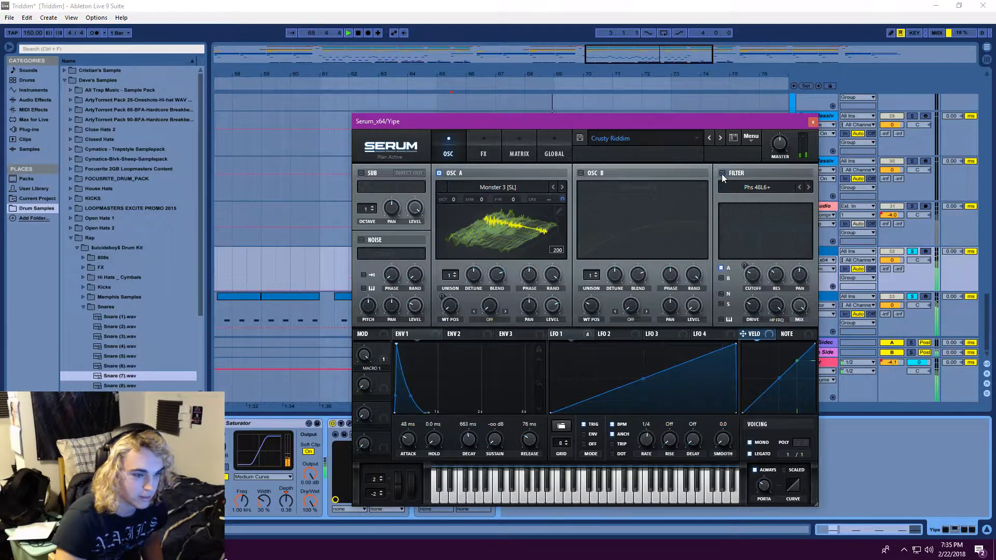
left_click(484, 150)
left_click(349, 32)
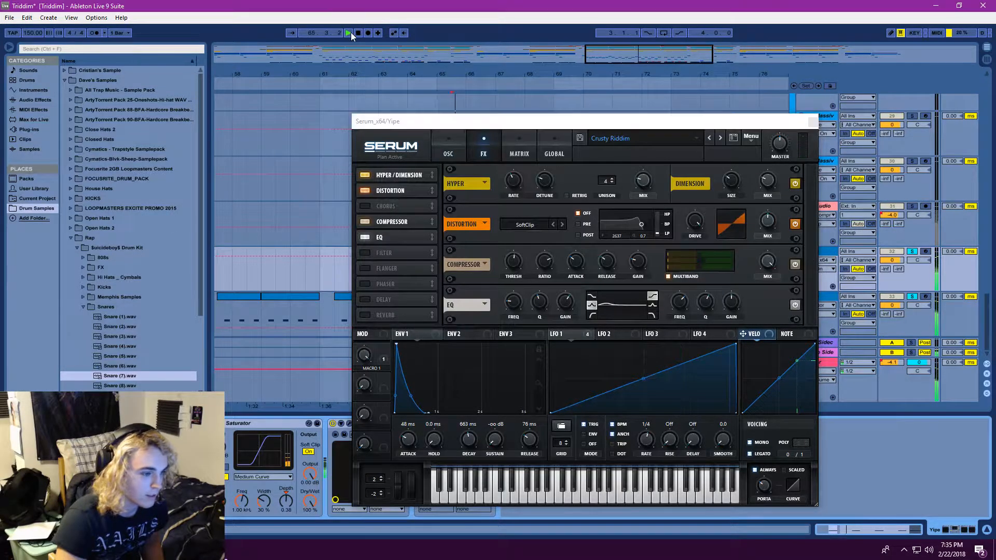
left_click(444, 146)
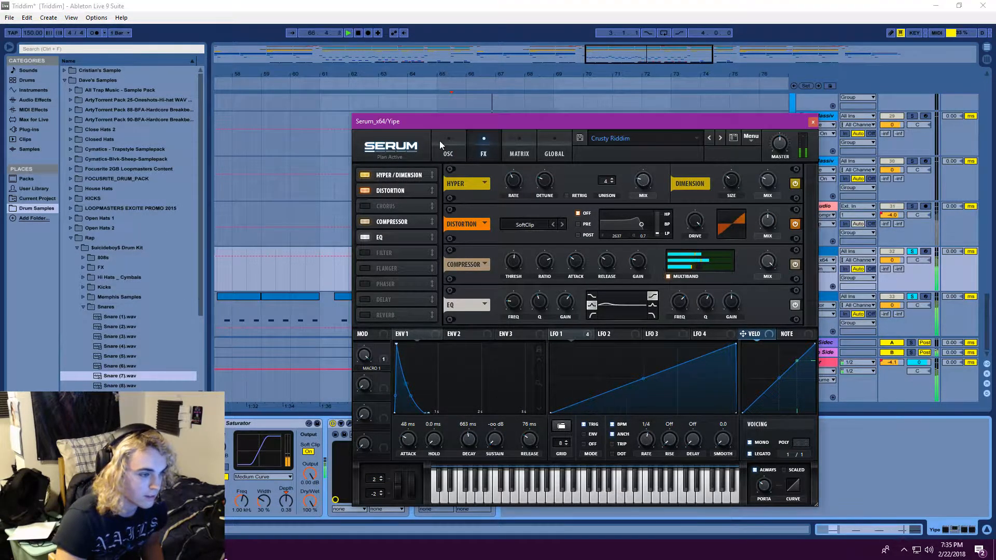
left_click(813, 121)
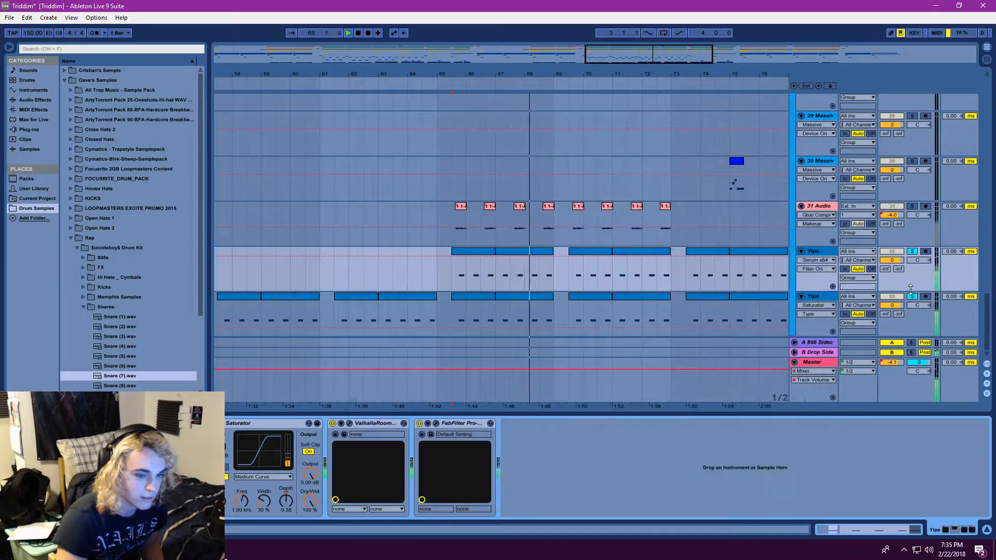
Take the Yipe tracks out of solo and replay the full arrangement from bar 55 with the Massive tracks in view
left_click(912, 252)
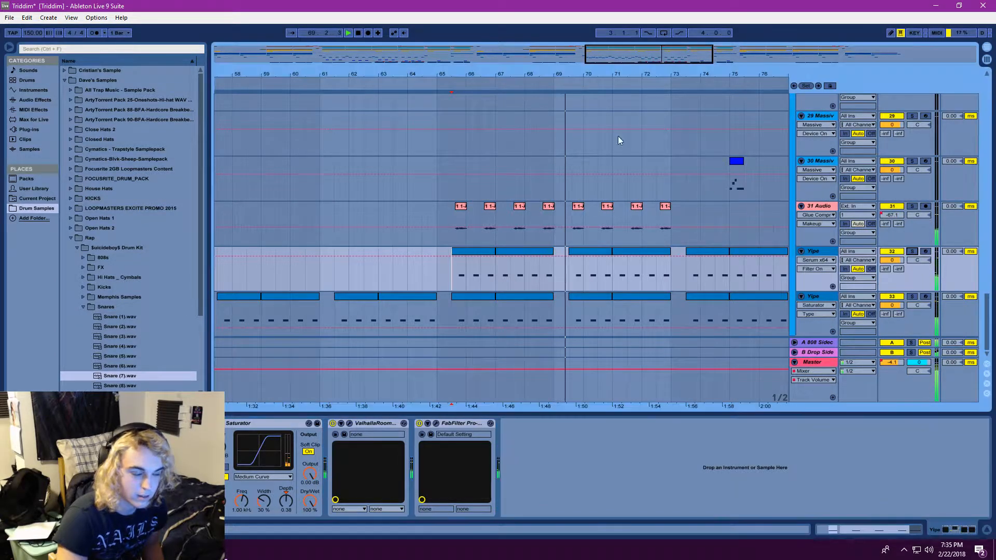
left_click_drag(634, 55, 633, 32)
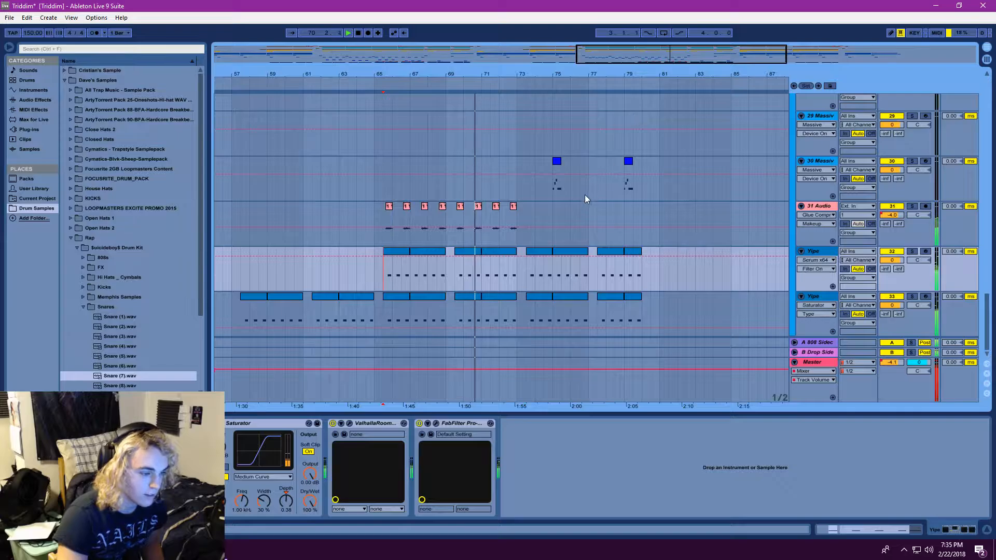
scroll(588, 205, "up", 10)
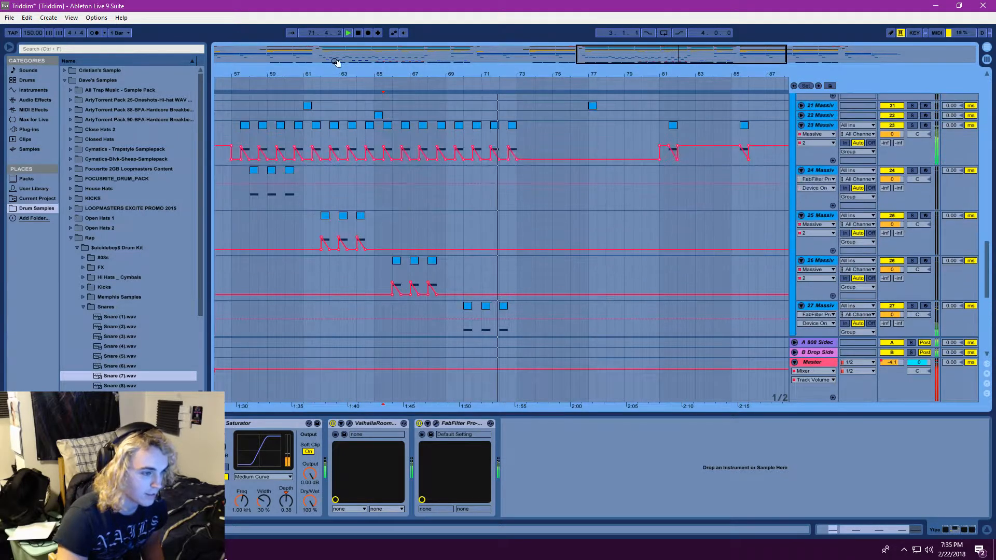
left_click_drag(310, 33, 309, 47)
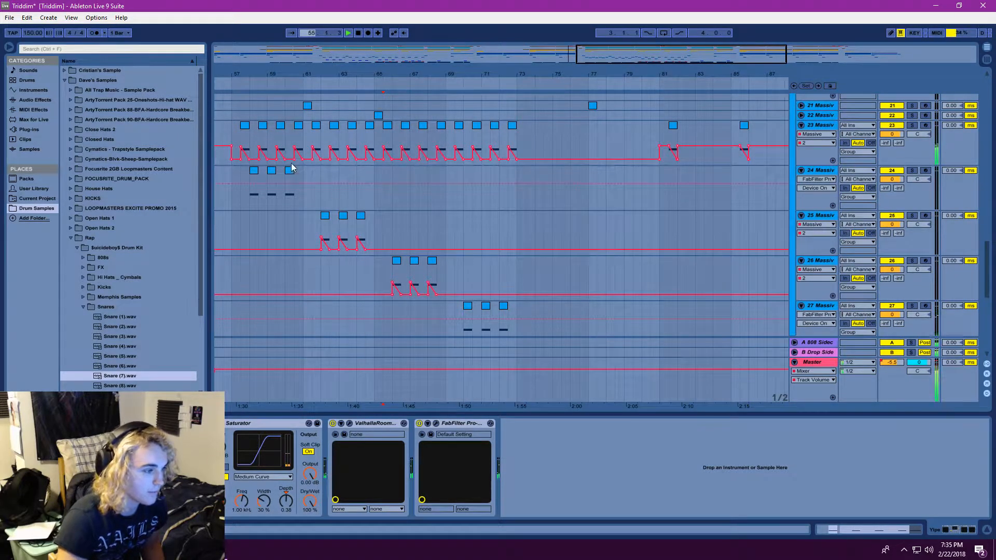
Play the arrangement from around bar 77 and follow the Massive, 31 Audio and Yipe tracks through the end of the second drop
left_click_drag(619, 56, 617, 16)
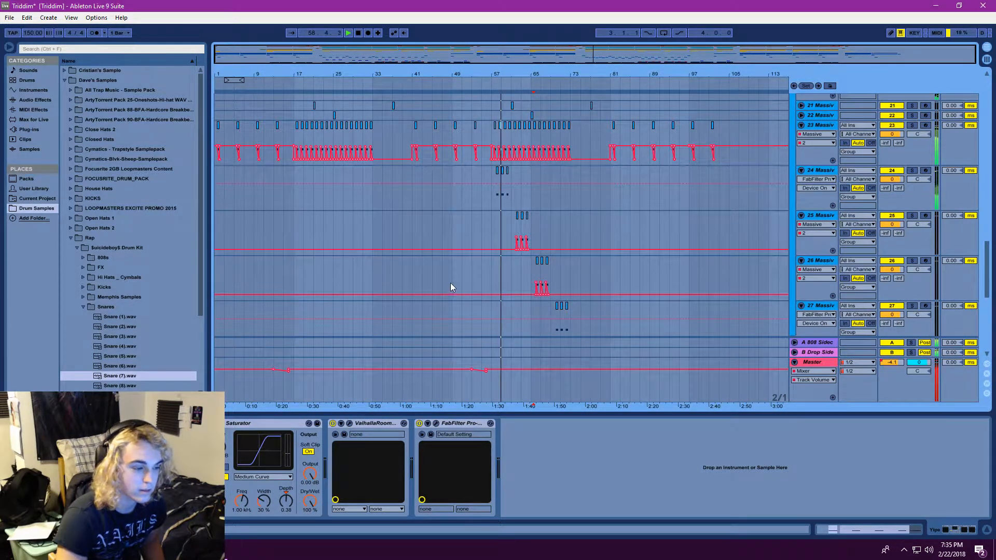
scroll(638, 217, "up", 3)
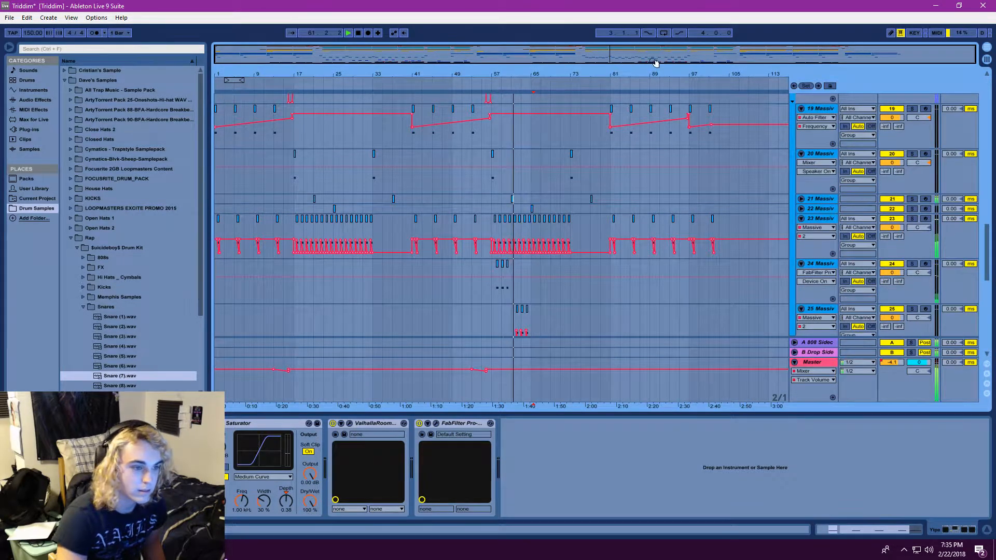
left_click_drag(653, 59, 727, 98)
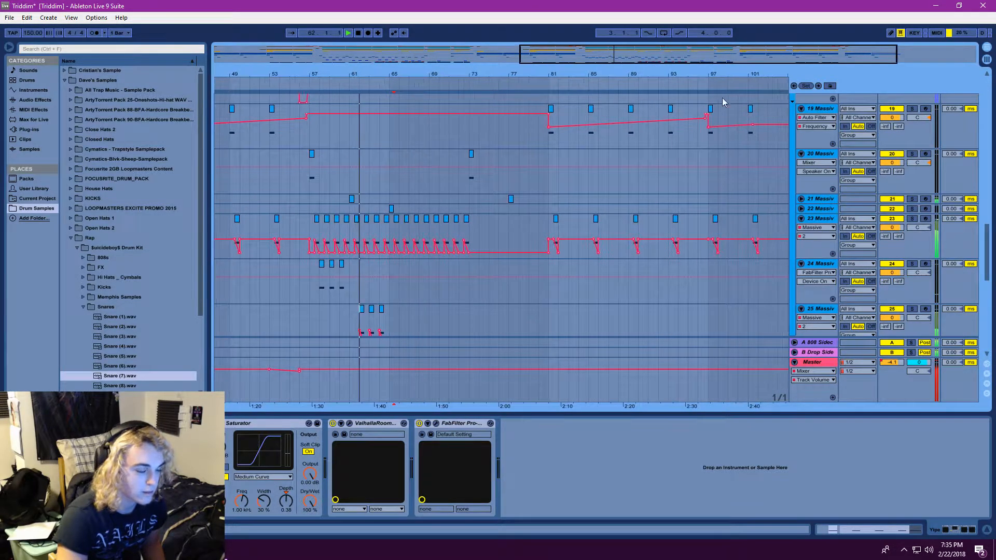
left_click(518, 152)
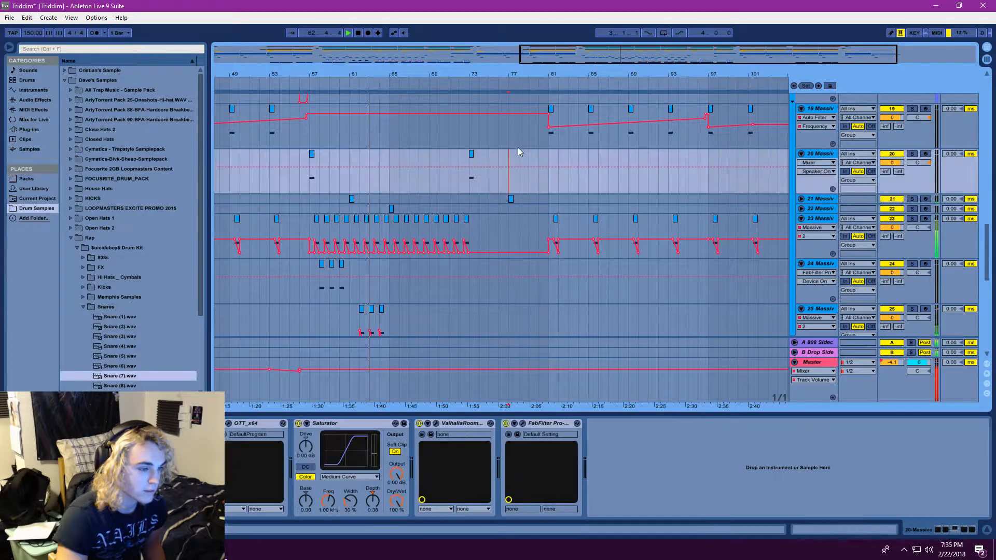
left_click(351, 33)
scroll(639, 210, "down", 10)
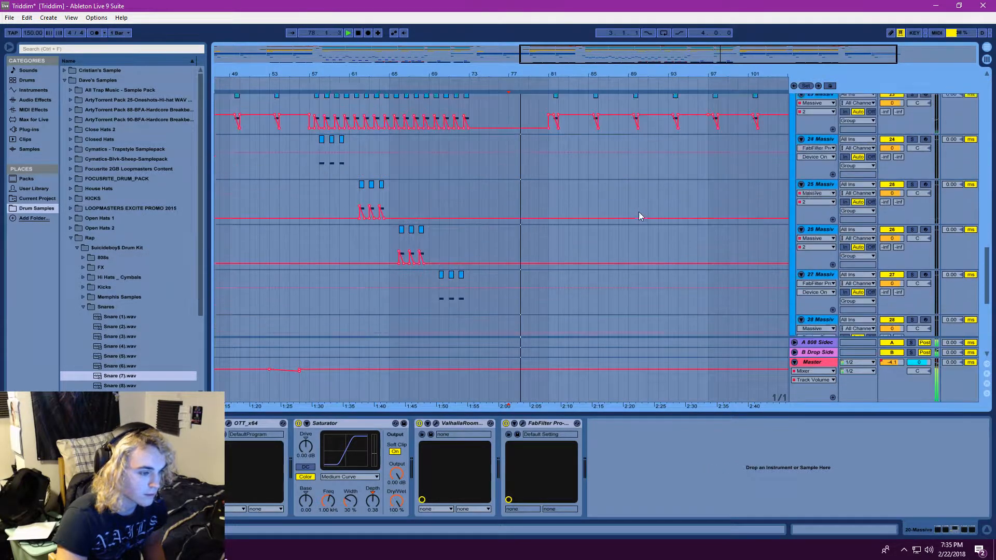
scroll(570, 223, "down", 3)
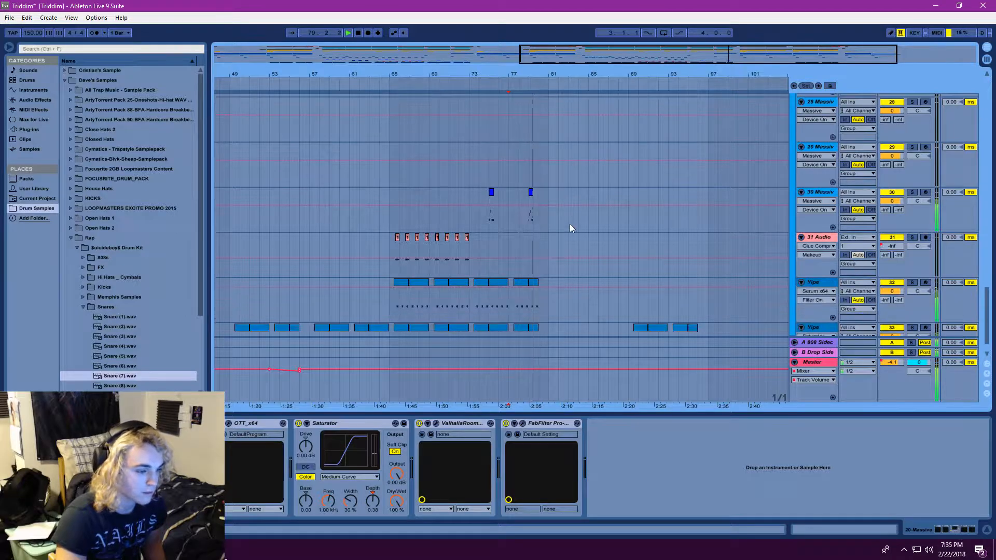
scroll(485, 219, "down", 2)
Replay the arrangement from bar 72 with the 30 Massive, 31 Audio and Yipe clips enlarged in view
left_click(459, 192)
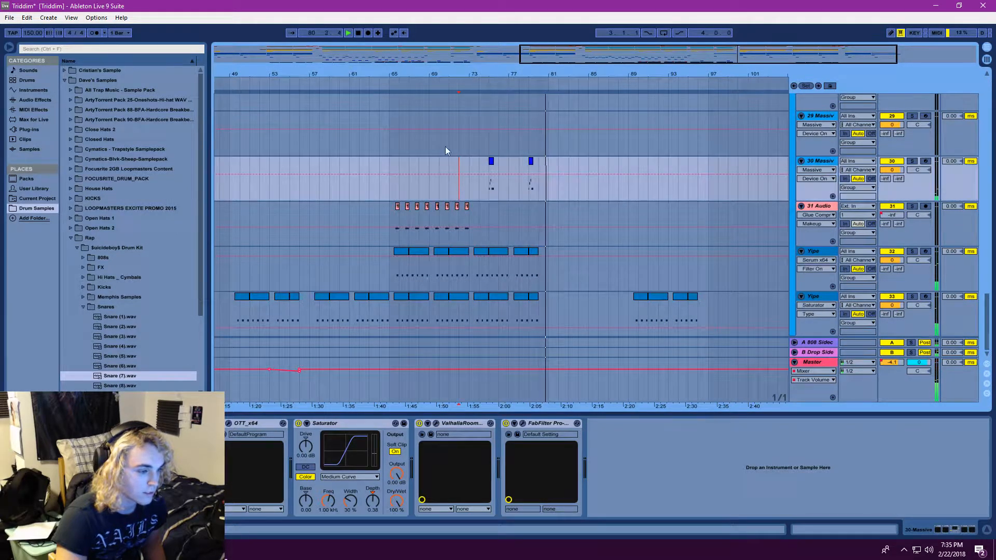
left_click(350, 33)
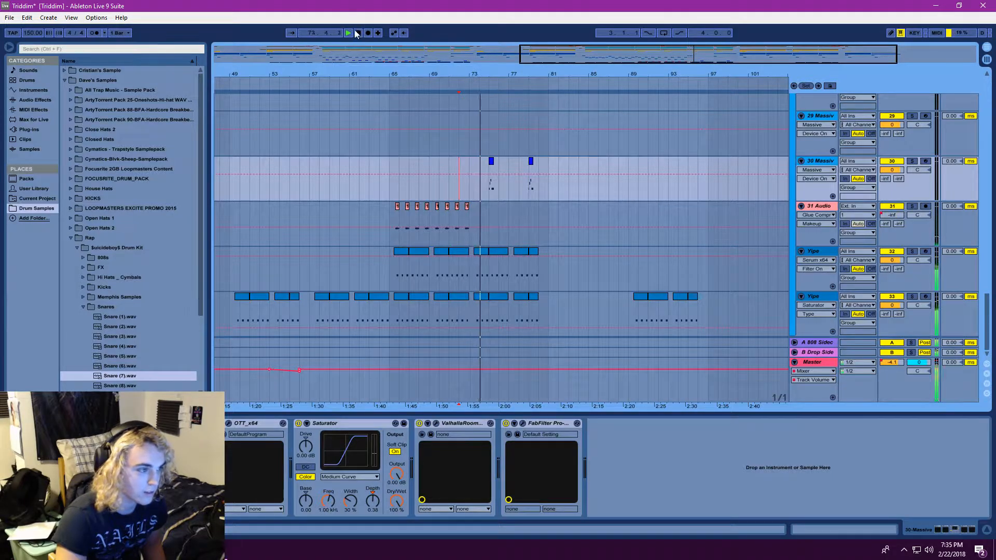
left_click_drag(535, 52, 601, 52)
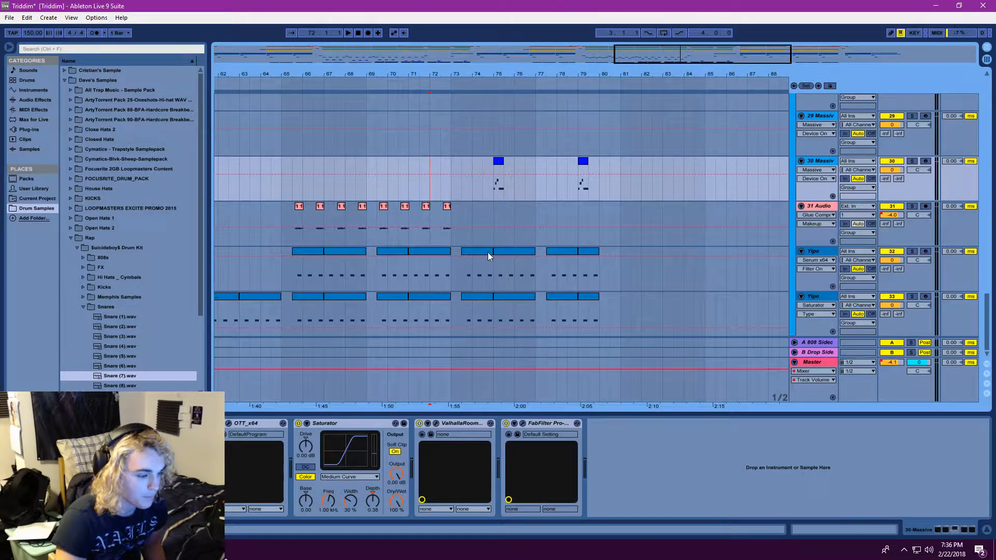
left_click(348, 33)
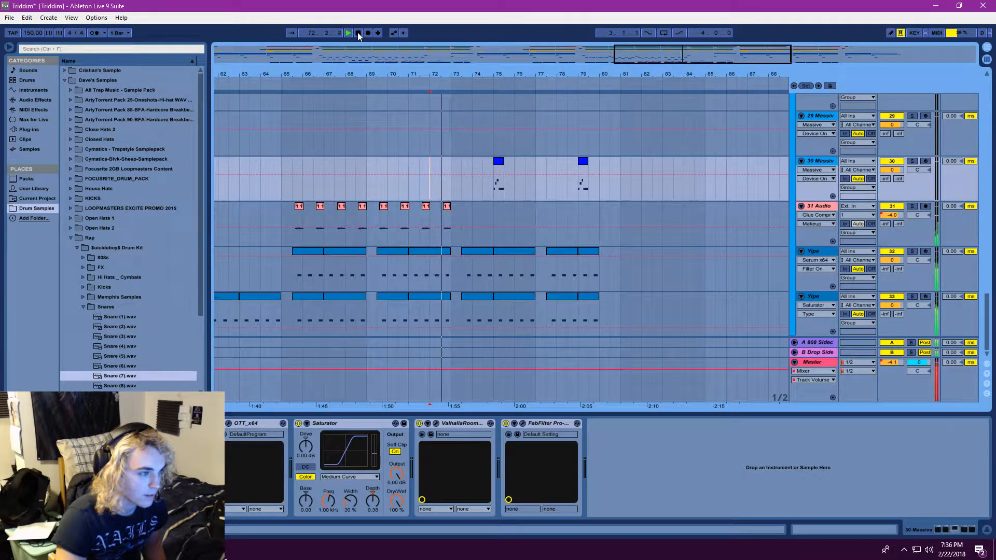
Restart playback from bar 73 on the 30 Massive track and save the Live set
left_click(358, 33)
left_click(451, 180)
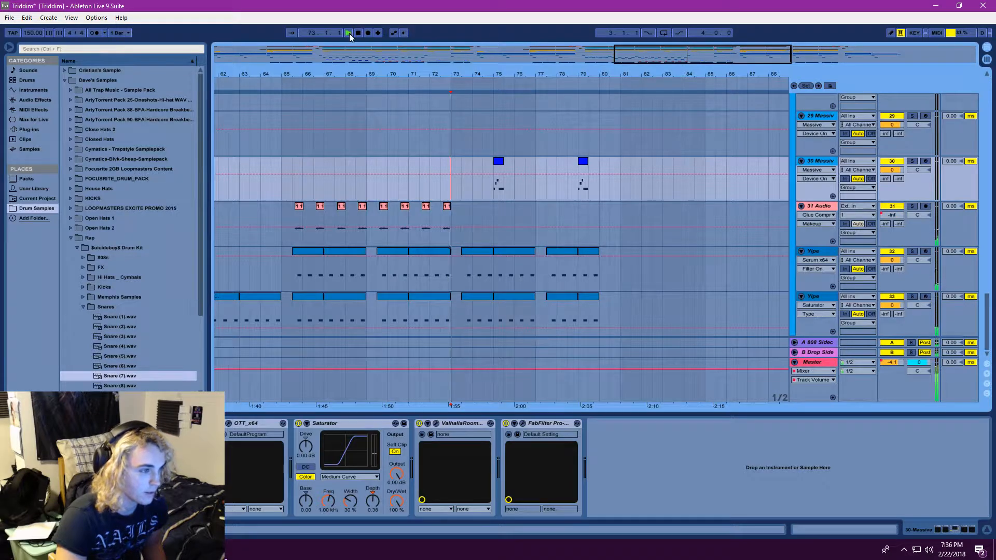
left_click(10, 17)
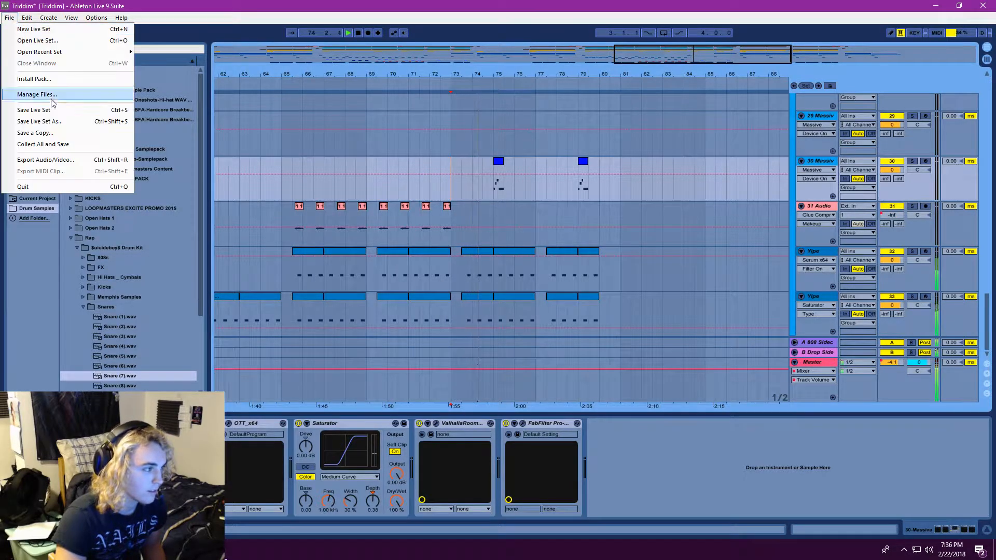
left_click(51, 110)
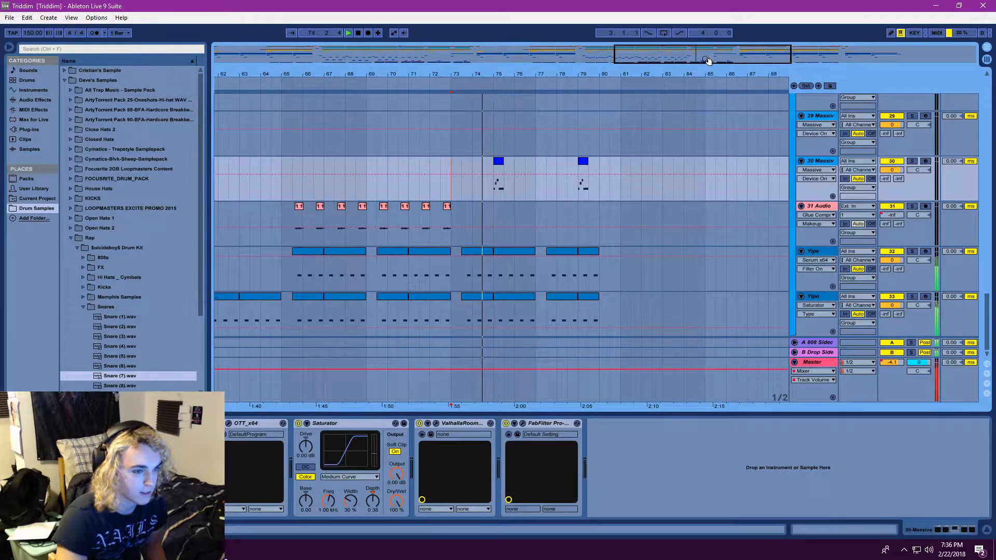
Examine the track layout from the Yipe tracks up to the Intro group while the arrangement plays into the final section
left_click_drag(708, 61, 610, 239)
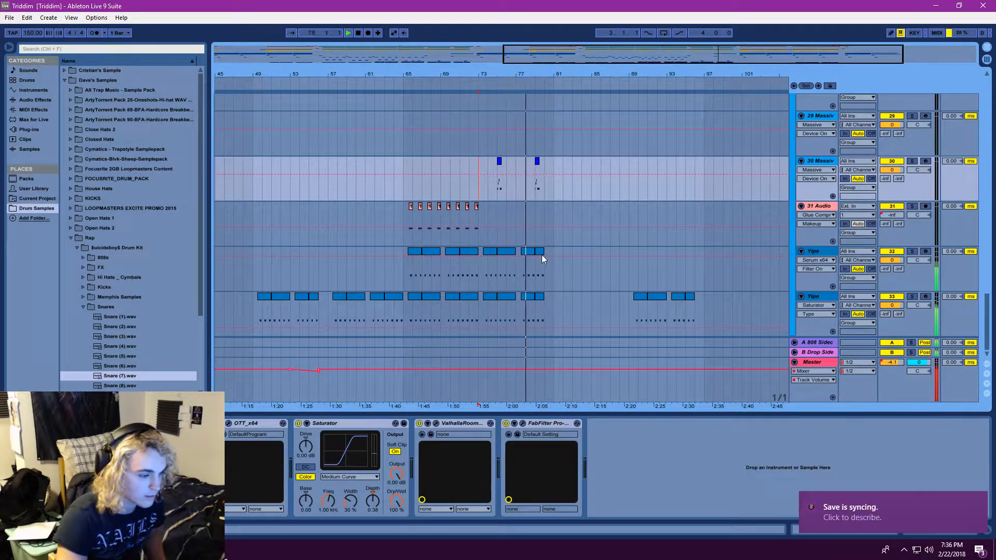
scroll(646, 259, "up", 2)
scroll(657, 187, "down", 2)
left_click_drag(607, 55, 413, 60)
scroll(451, 204, "up", 9)
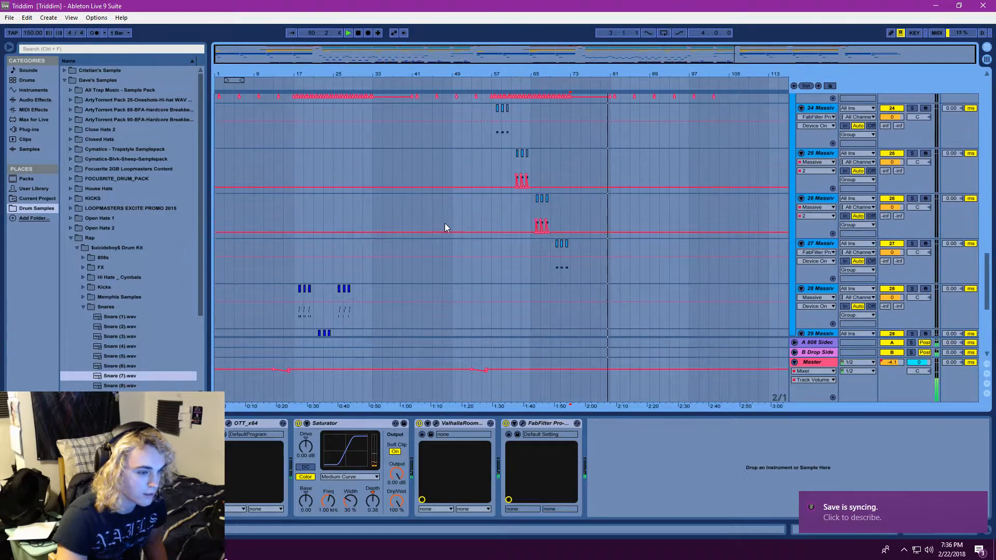
scroll(444, 223, "up", 8)
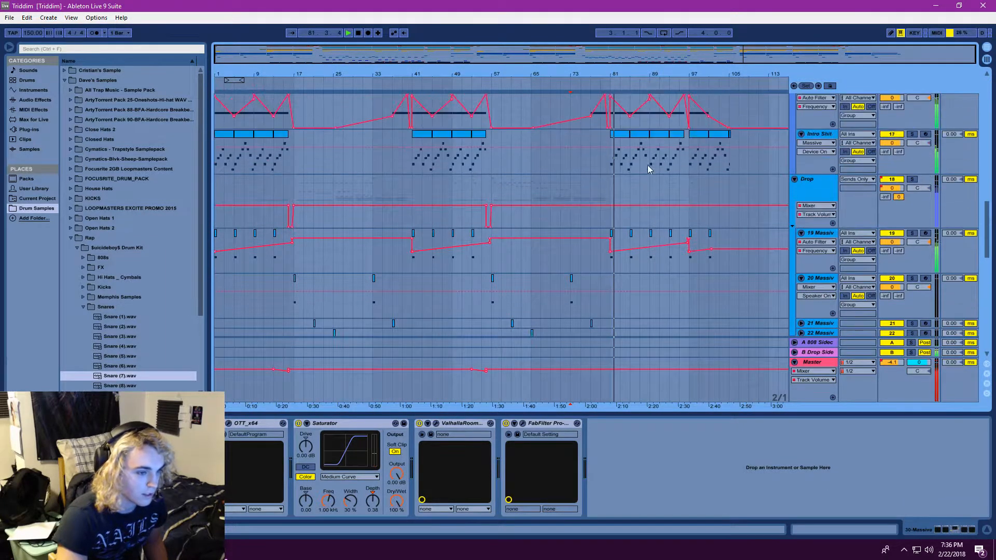
left_click_drag(628, 51, 630, 56)
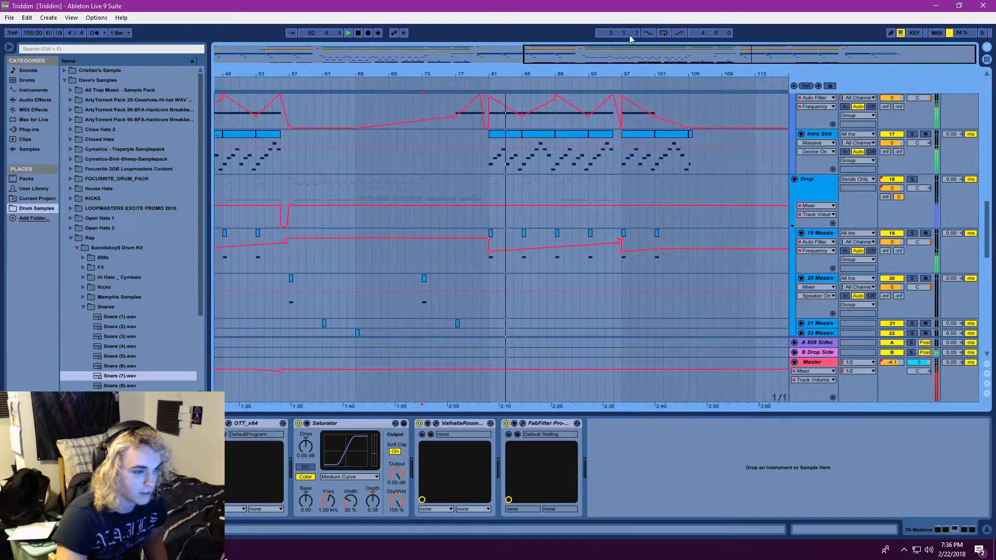
scroll(595, 211, "up", 3)
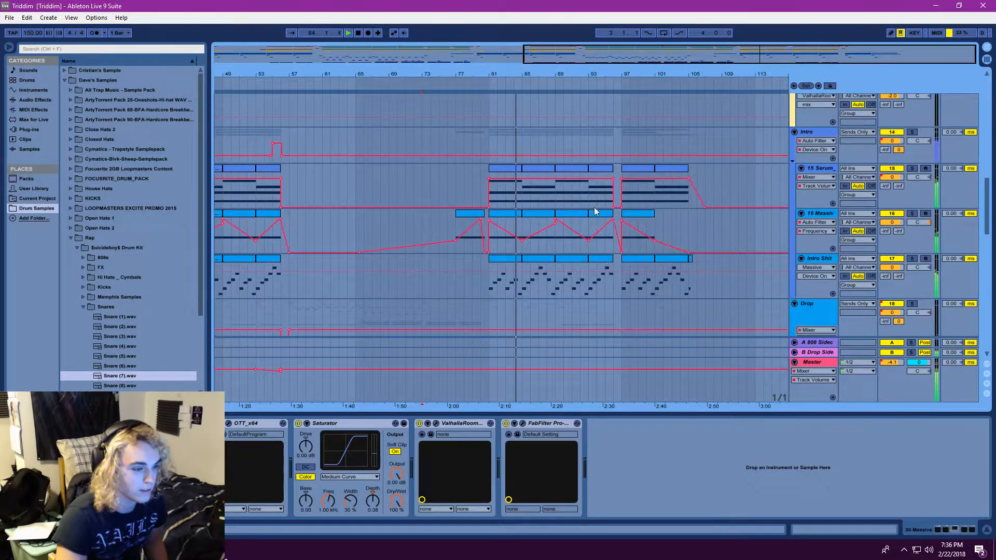
left_click_drag(625, 55, 625, 45)
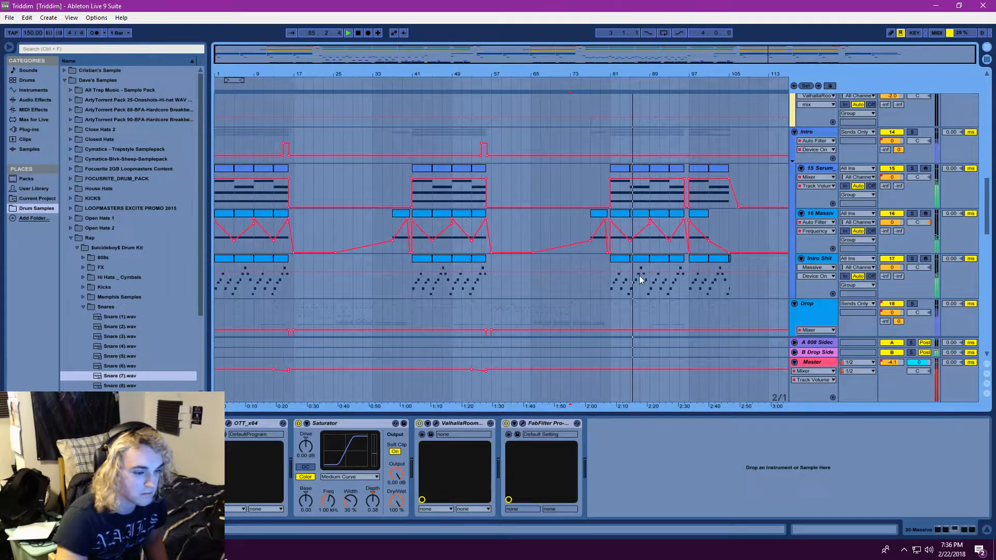
Select the 15 Serum track at bar 41 and compare the Intro and Drop group tracks' clips and automation during playback
left_click(912, 258)
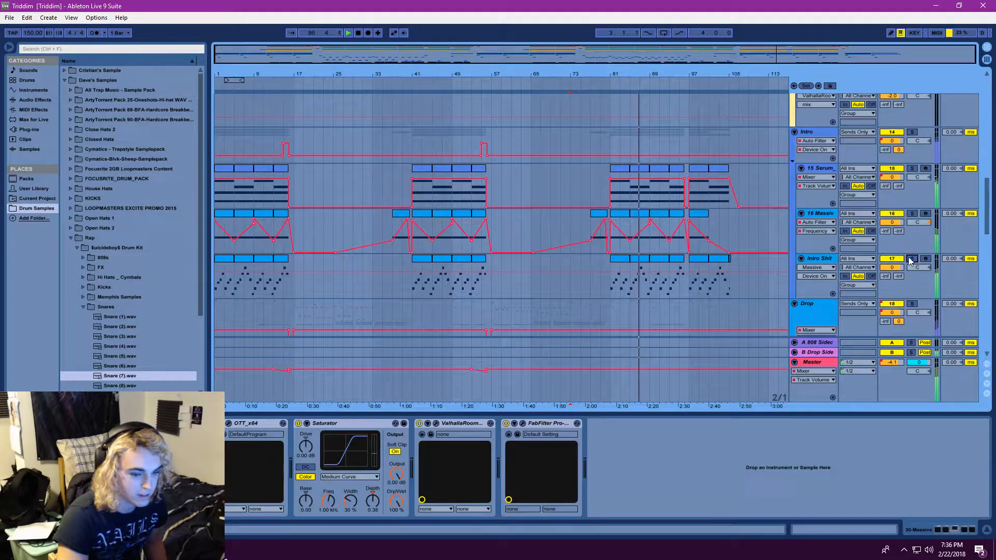
left_click(411, 175)
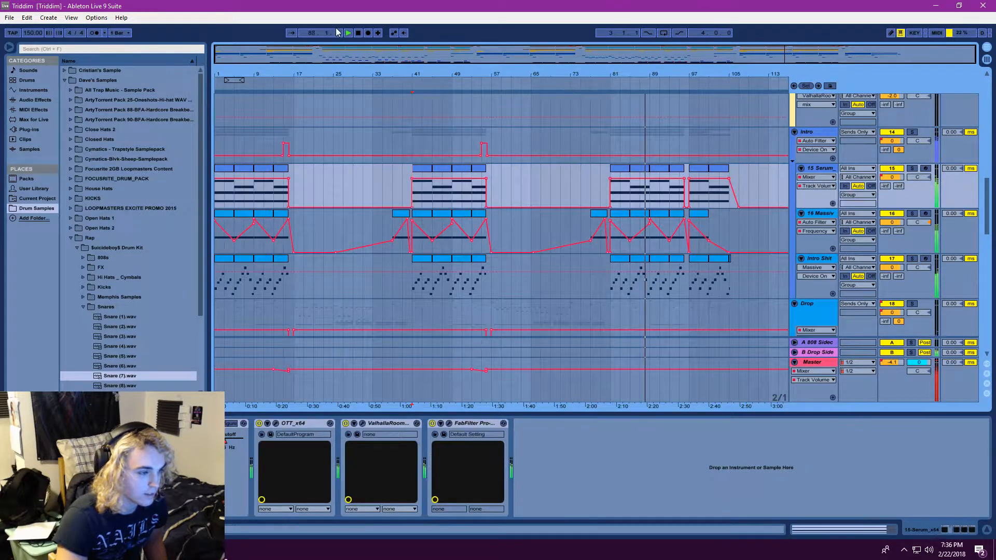
scroll(624, 251, "down", 6)
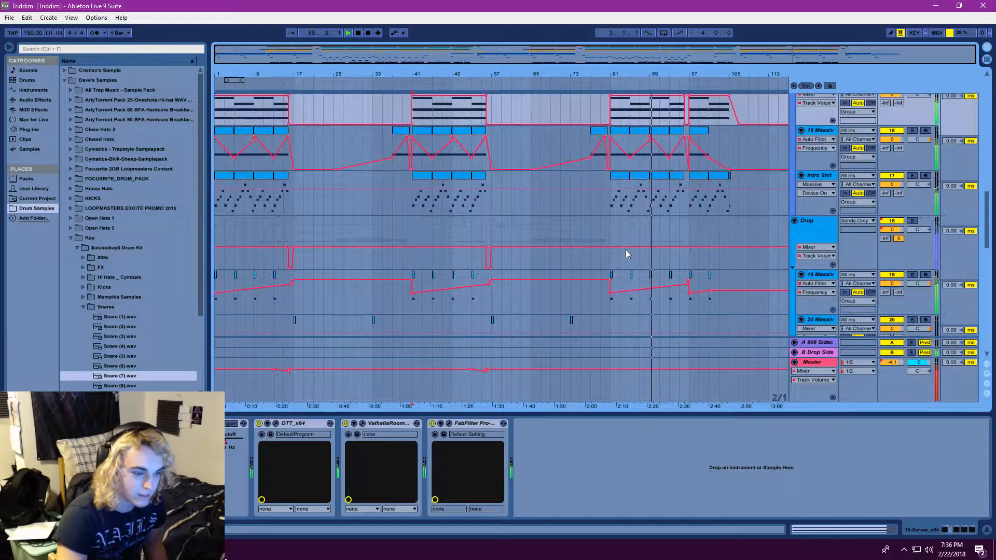
scroll(657, 279, "down", 9)
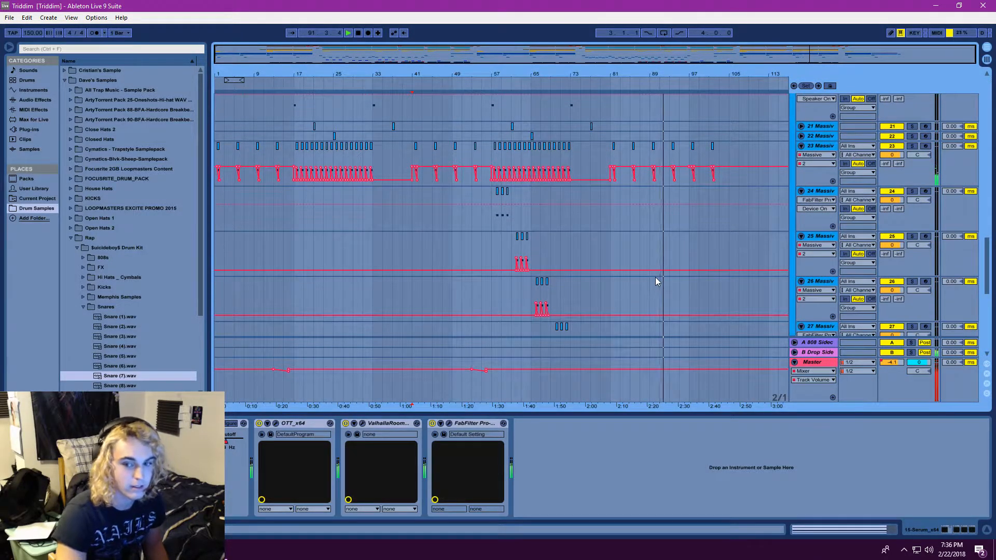
scroll(745, 217, "up", 10)
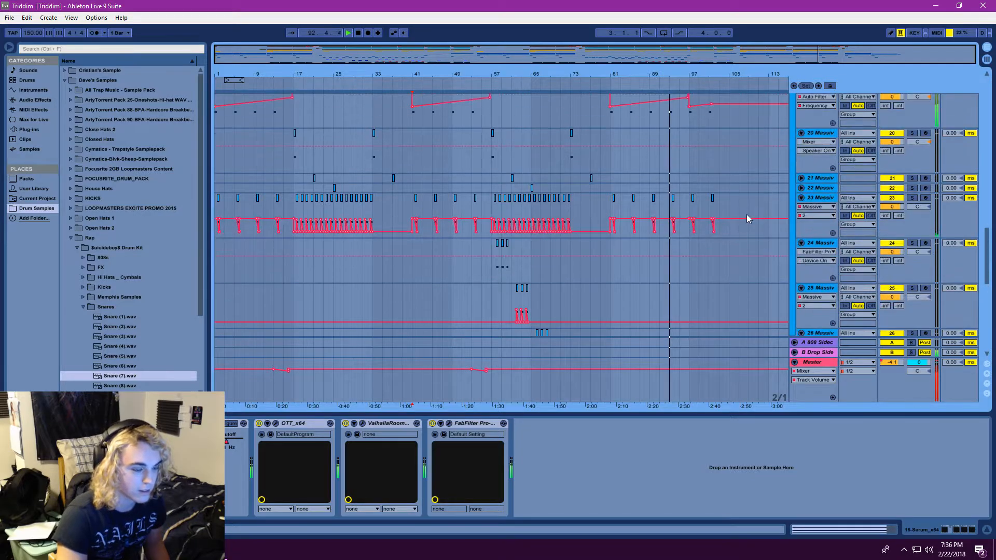
scroll(745, 217, "up", 4)
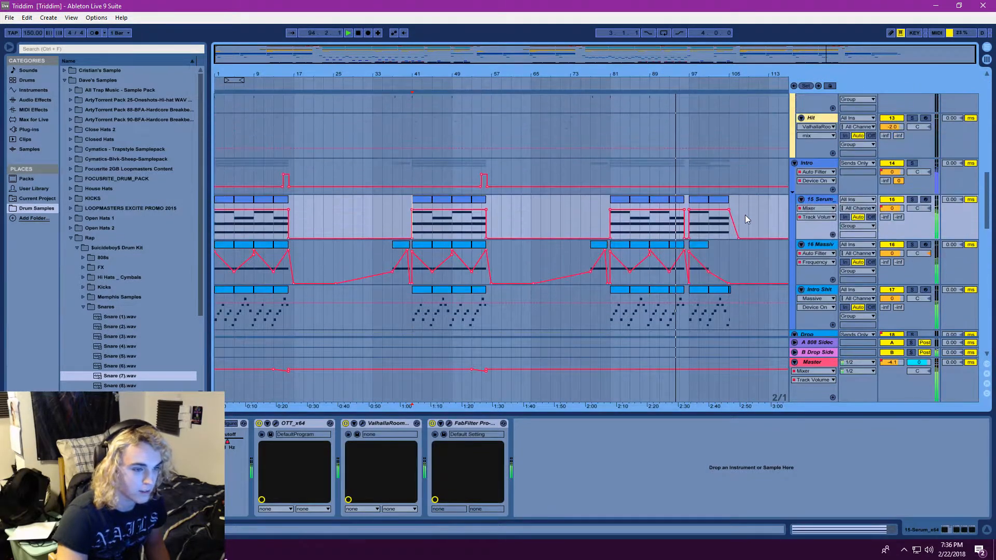
mouse_move(681, 55)
left_mouse_down()
mouse_move(682, 78)
mouse_move(662, 57)
left_mouse_up()
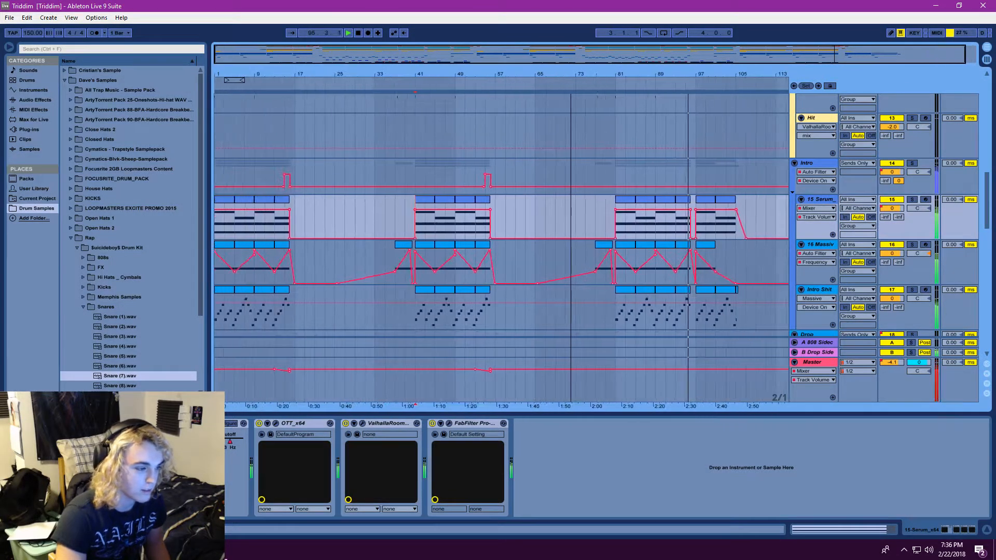
left_click_drag(455, 54, 392, 54)
scroll(733, 205, "down", 4)
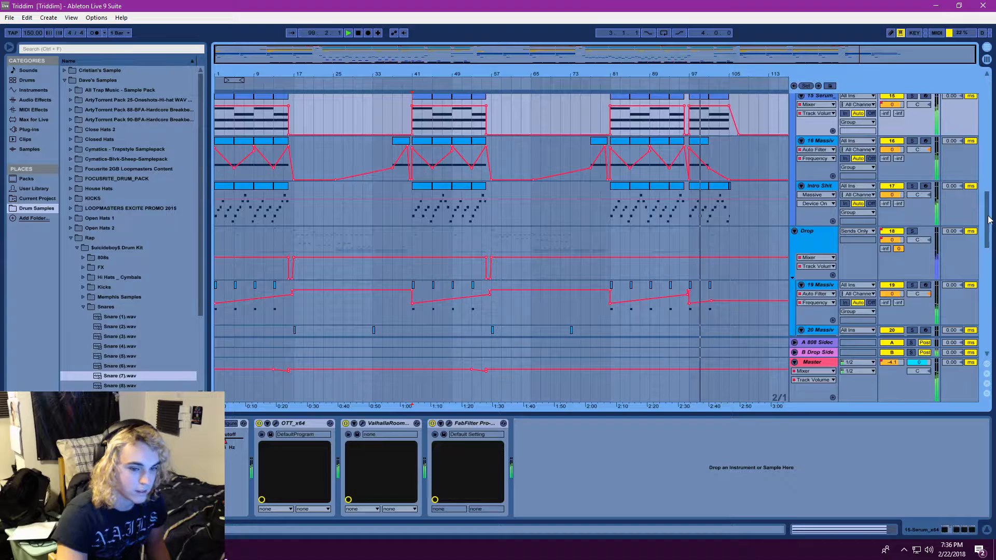
mouse_move(989, 220)
left_mouse_down()
mouse_move(989, 165)
mouse_move(989, 238)
left_mouse_up()
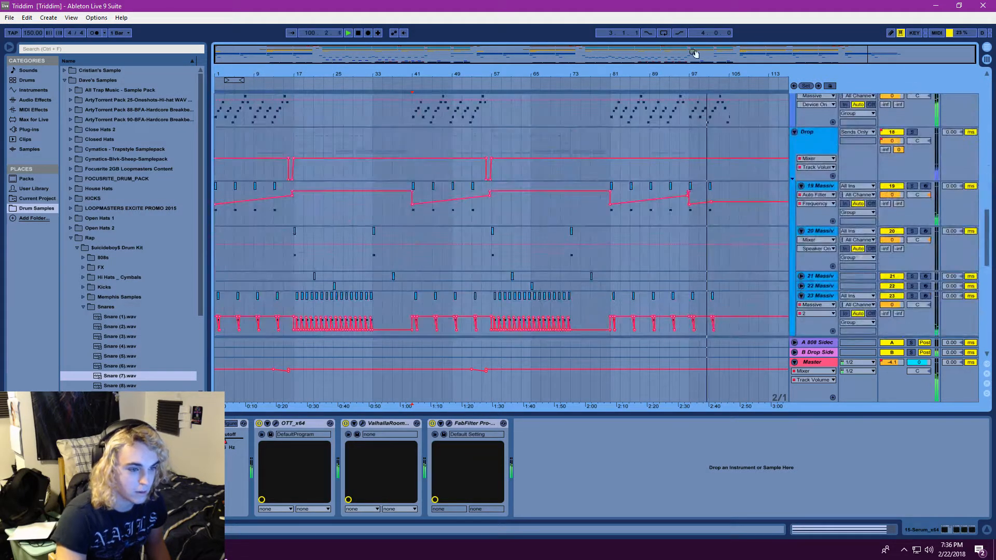
left_click_drag(719, 53, 719, 79)
scroll(753, 163, "up", 8)
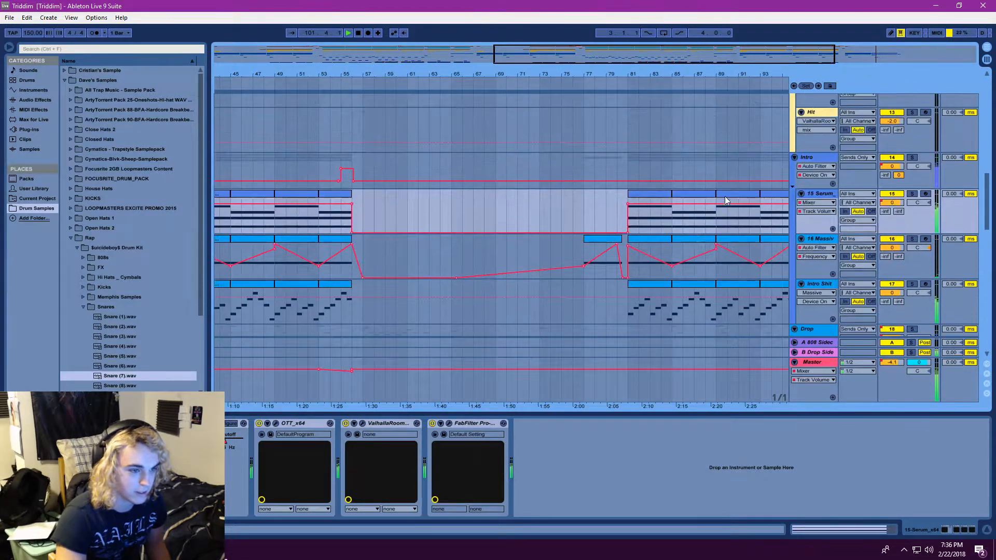
Show the MIDI notes of the 15 Serum clip and replay the arrangement from bar 81
left_click(958, 532)
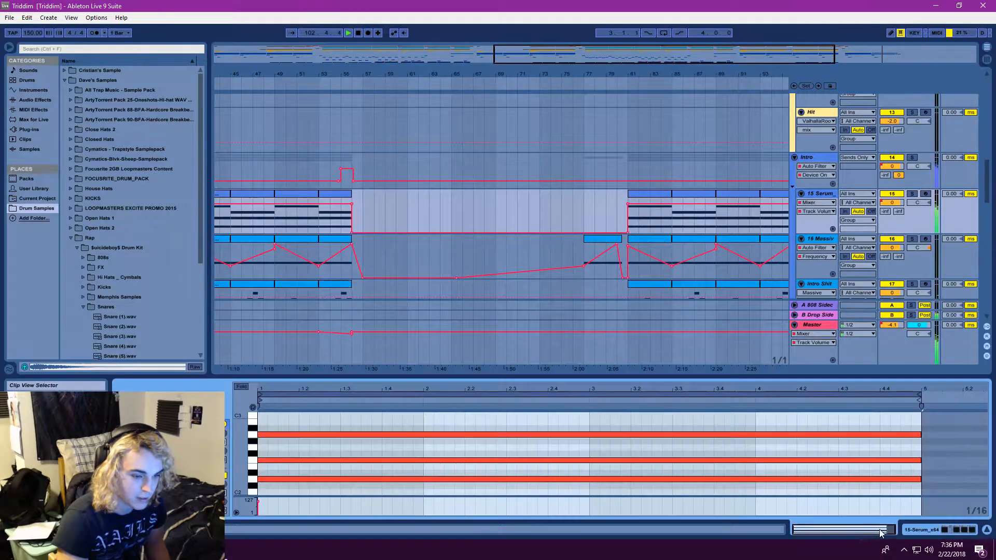
left_click_drag(668, 60, 778, 54)
left_click(454, 198)
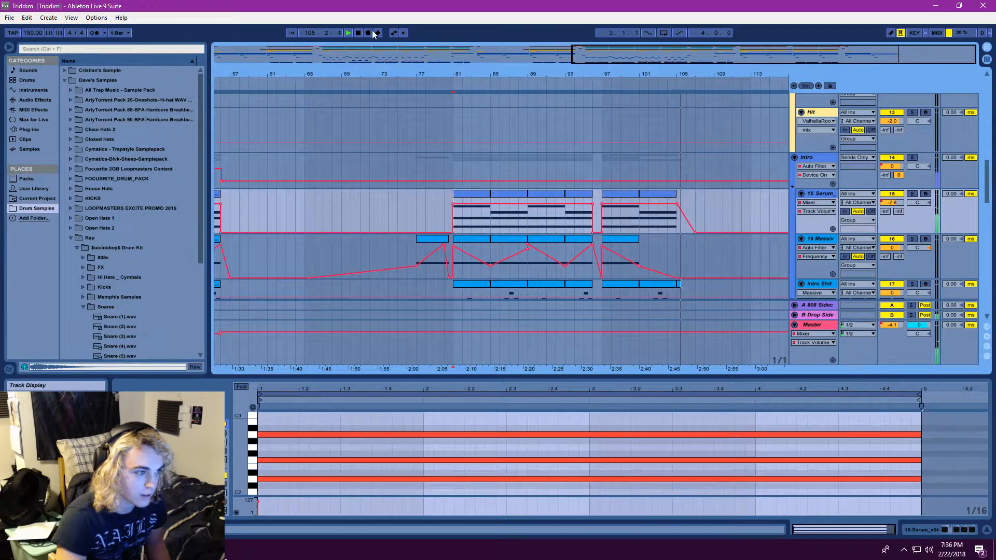
key("space")
key("space")
Check the 15 Serum track's automation devices and display the Intro group's Auto Filter Frequency automation across the outro
left_click(816, 203)
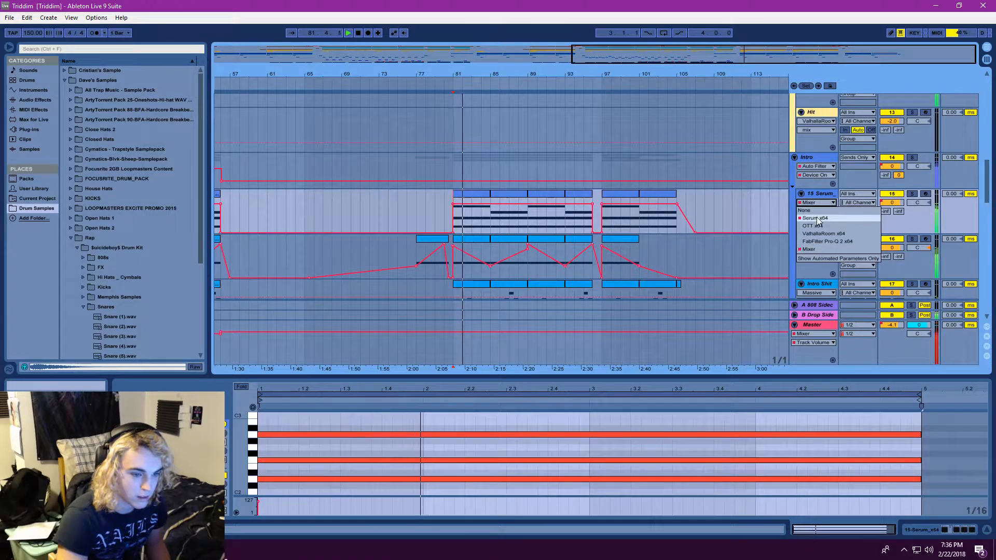
left_click(818, 218)
left_click(815, 176)
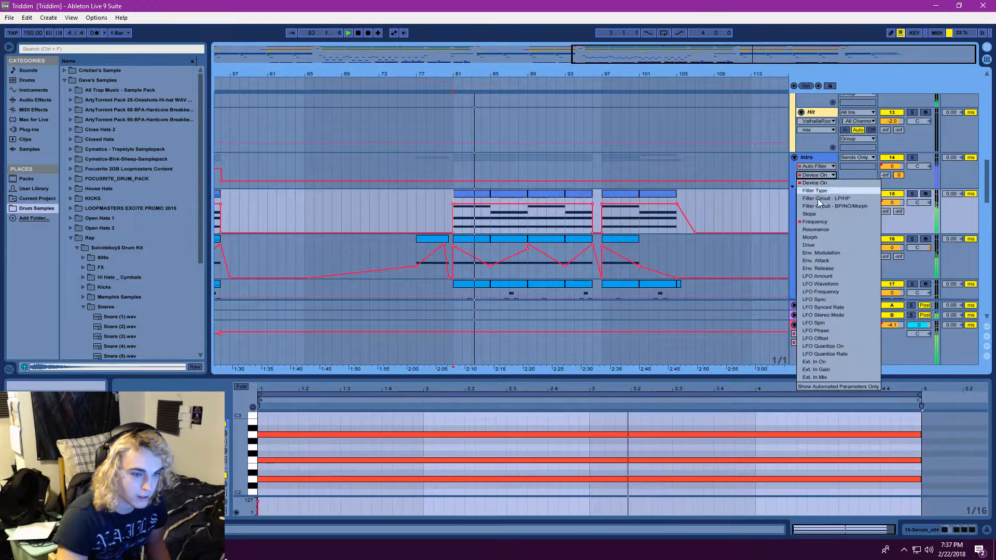
left_click(815, 221)
key("minus")
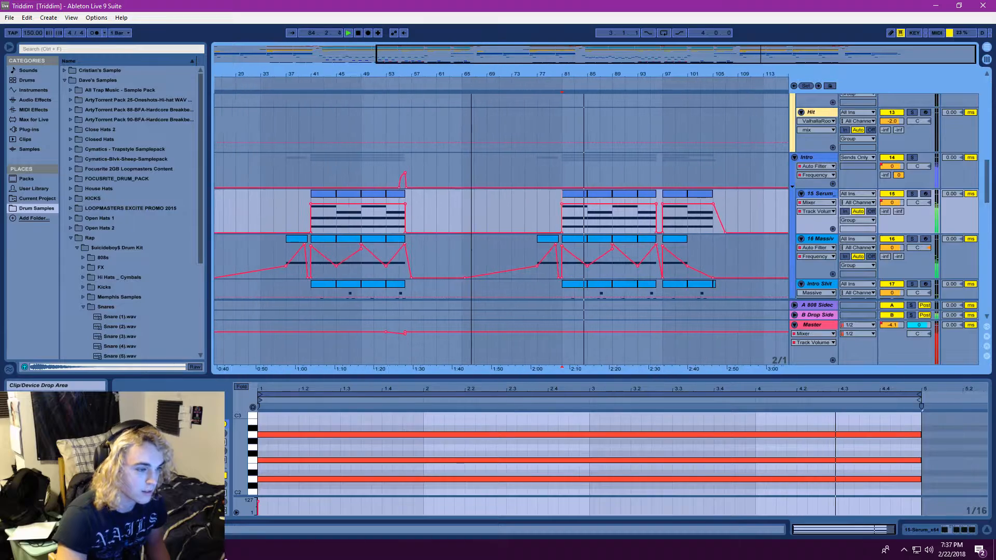
left_click_drag(643, 62, 721, 62)
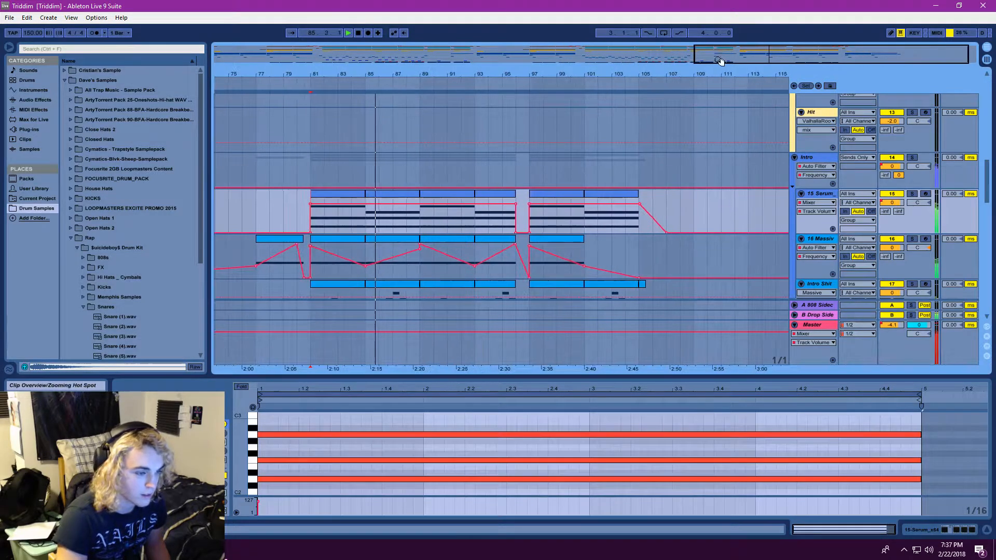
Replay the arrangement from bar 97 on the Intro Shit track and display that track's Auto Filter Frequency automation
scroll(818, 255, "down", 2)
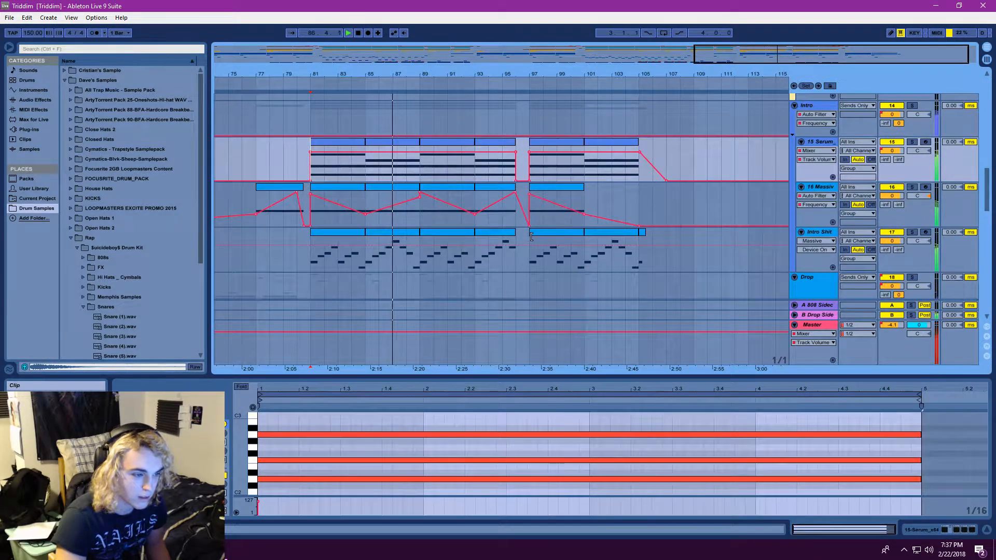
left_click(531, 258)
left_click(349, 33)
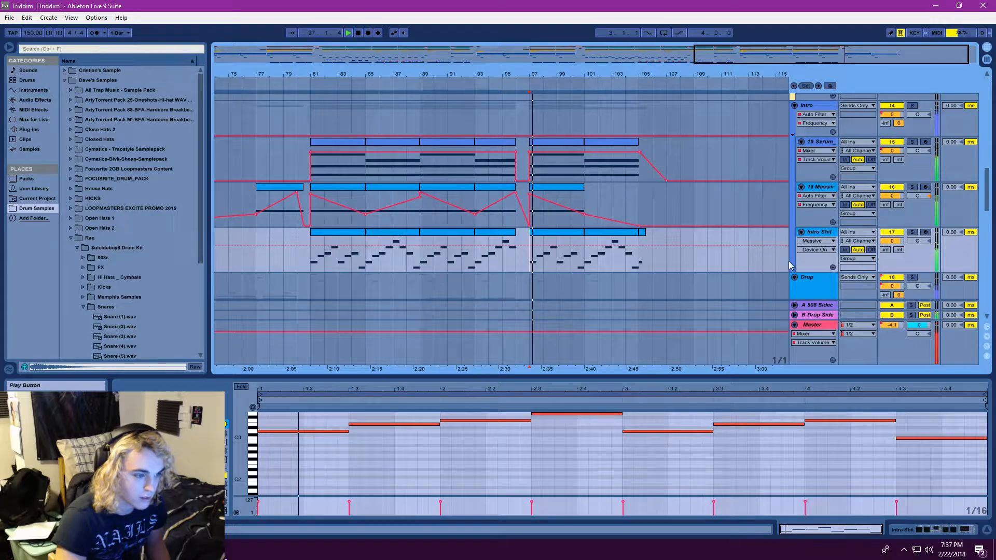
left_click(816, 241)
left_click(817, 295)
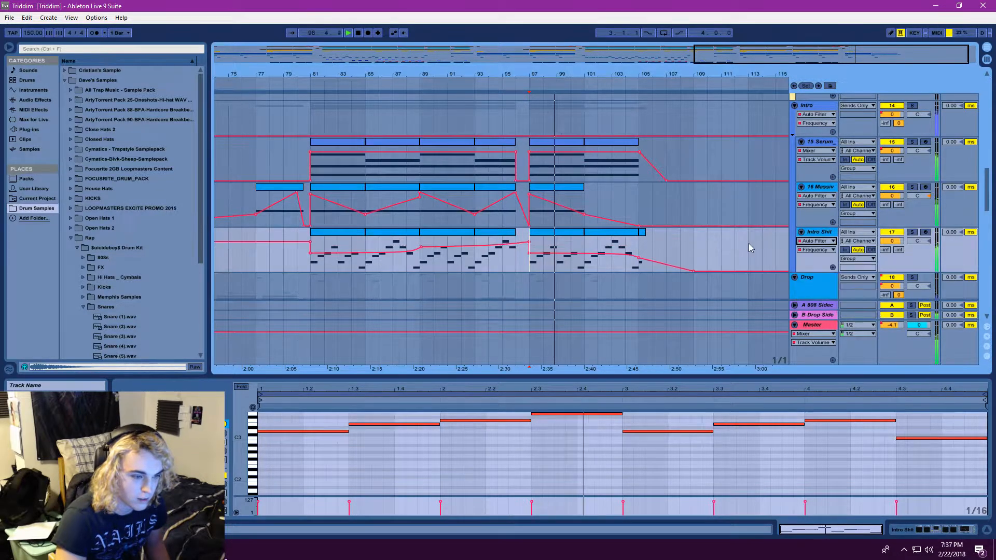
Check the automation devices of the 16 Massive and 15 Serum tracks, keeping Mixer displayed for 15 Serum
left_click(816, 195)
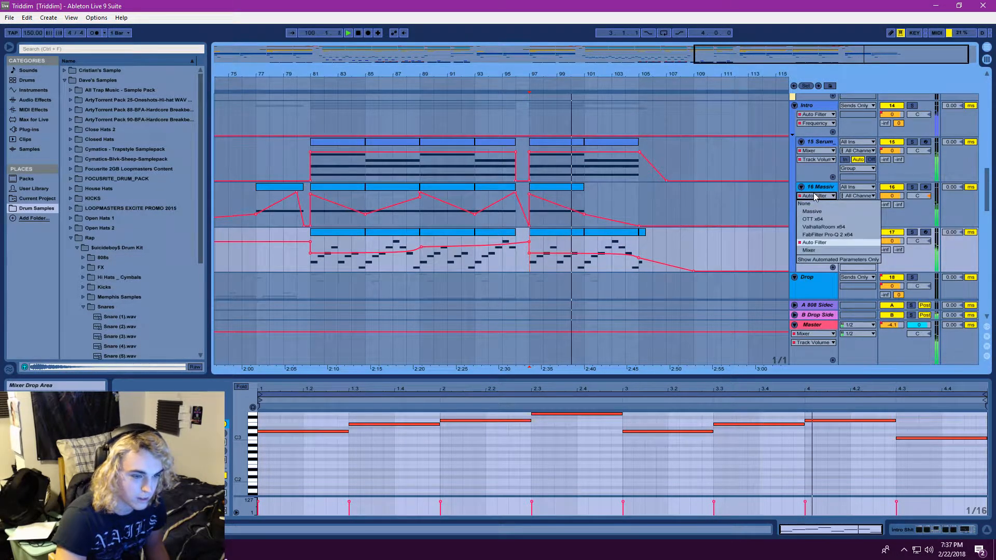
left_click(816, 195)
left_click(815, 151)
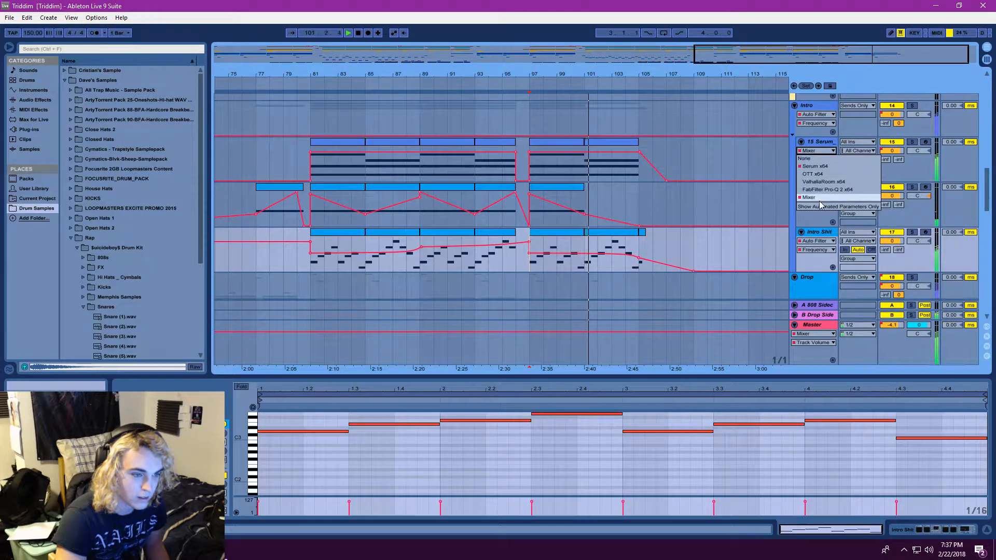
left_click(820, 198)
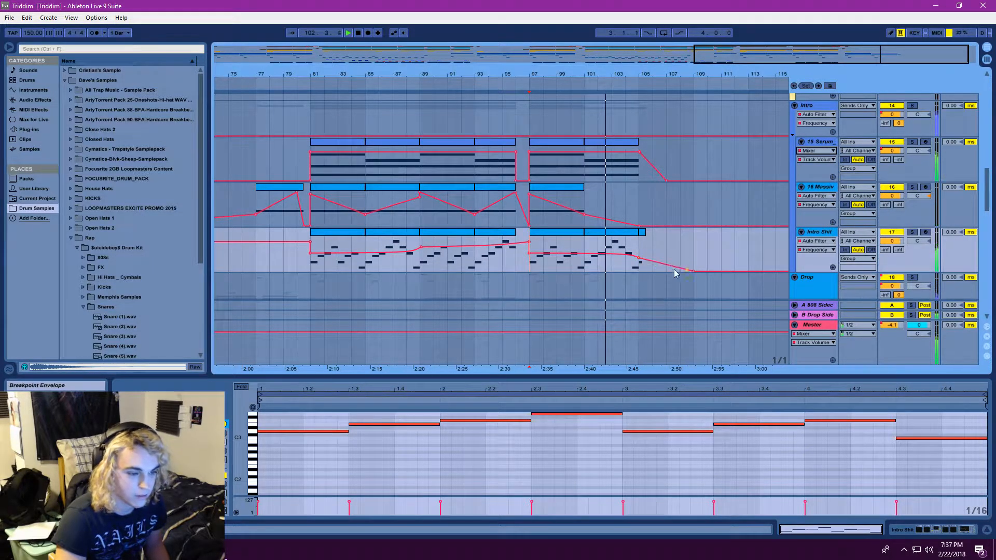
scroll(704, 288, "down", 1)
scroll(700, 287, "up", 1)
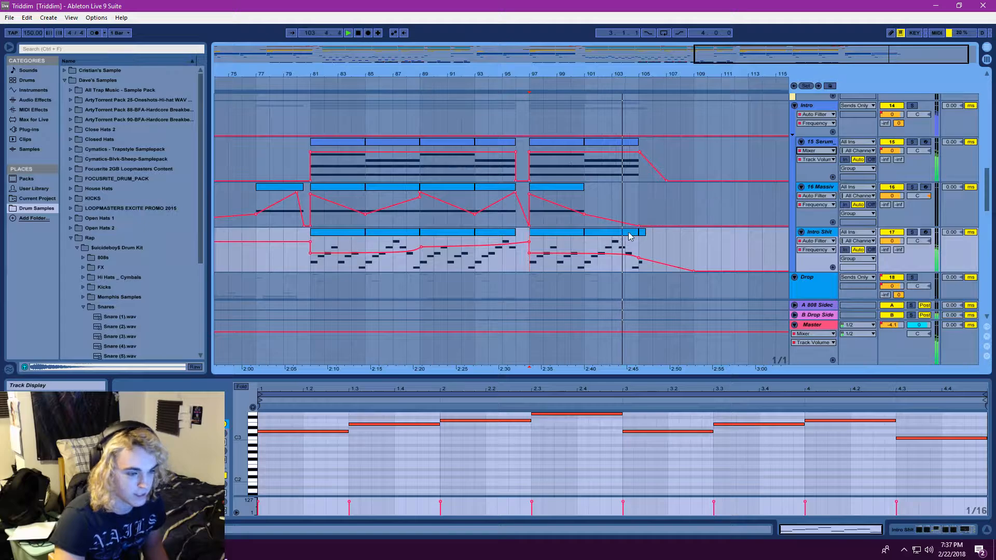
Show the Intro Shit track's device chain while the outro plays out, and stop playback
left_click(817, 232)
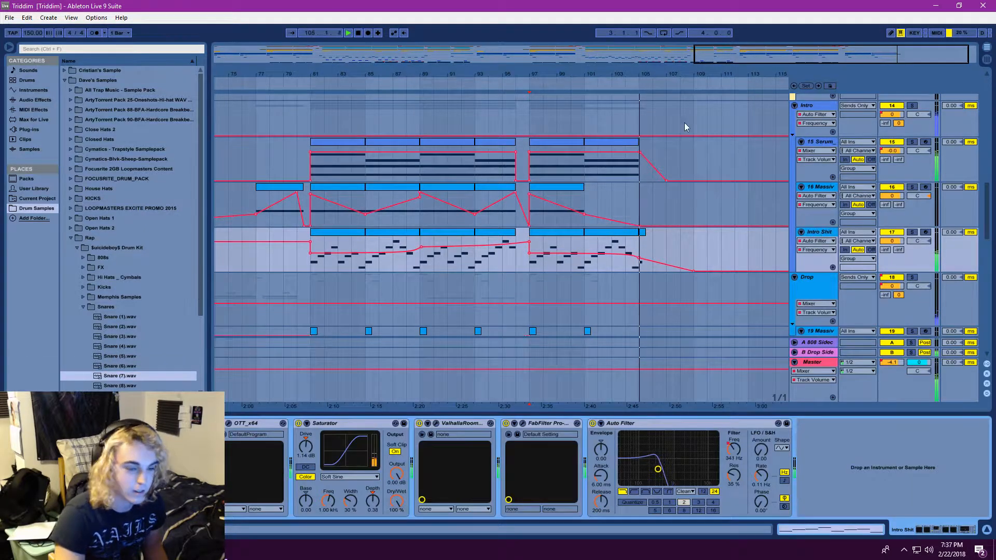
left_click_drag(467, 74, 296, 101)
scroll(718, 107, "up", 1)
left_click_drag(674, 75, 617, 26)
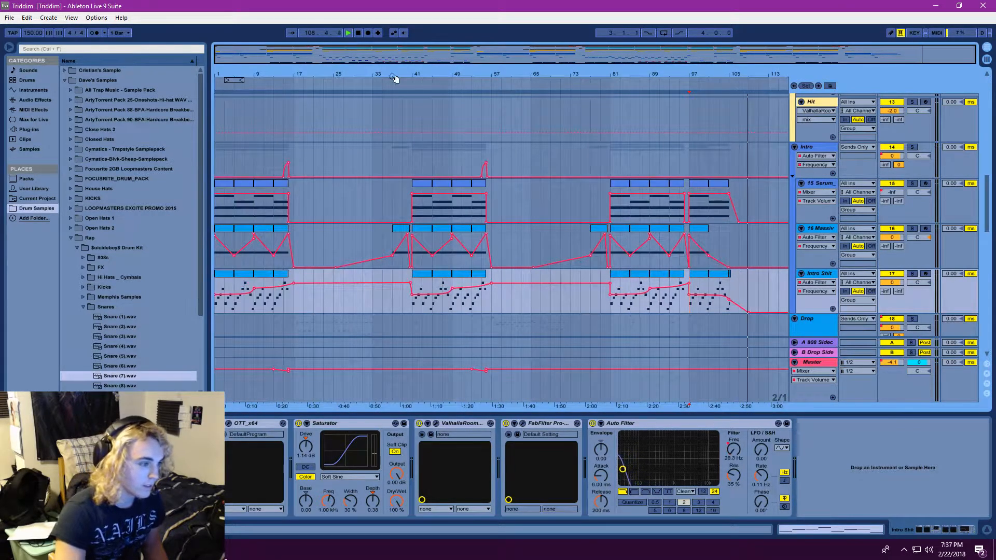
left_click(358, 33)
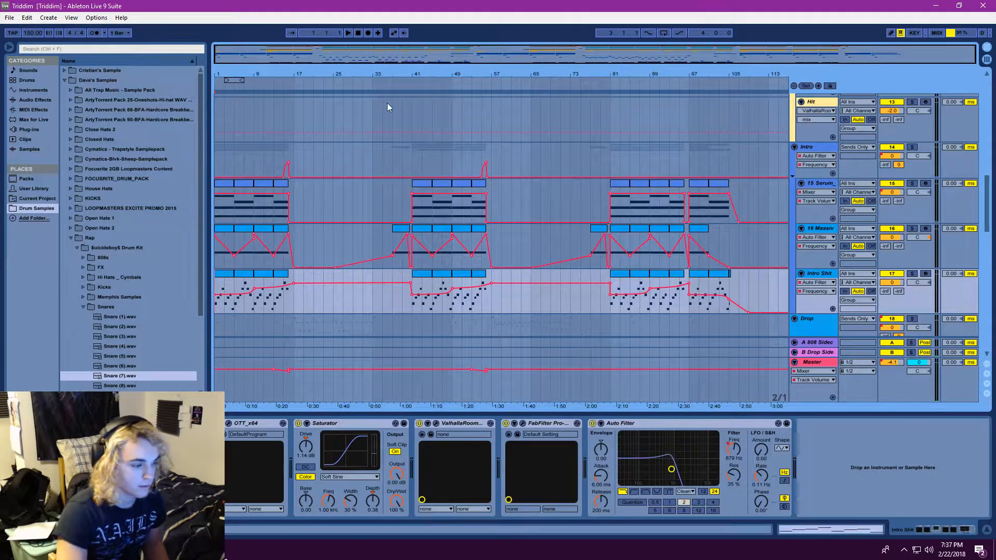
Select the 1 Audio track at bar 1 and play the arrangement from the beginning
scroll(478, 315, "down", 5)
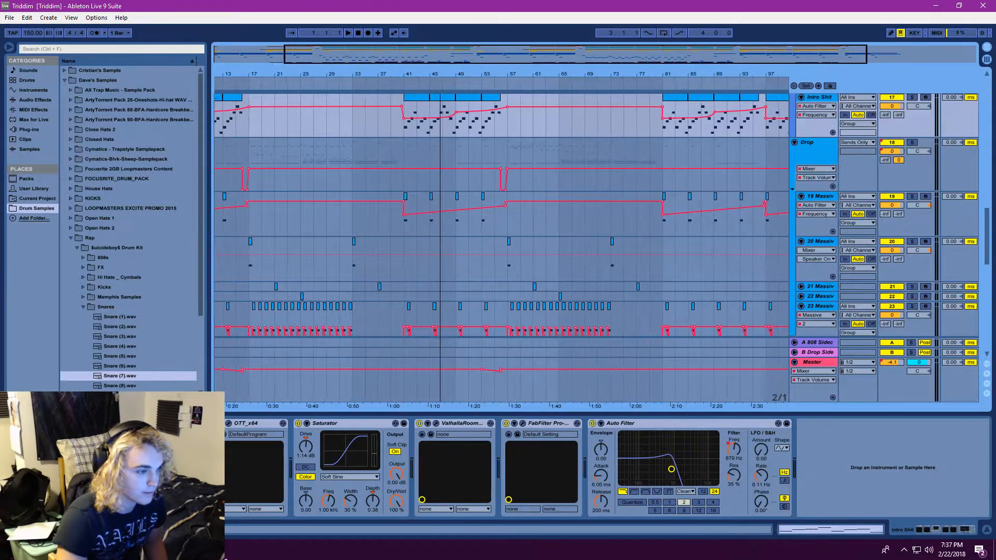
scroll(312, 207, "up", 2)
scroll(293, 228, "up", 15)
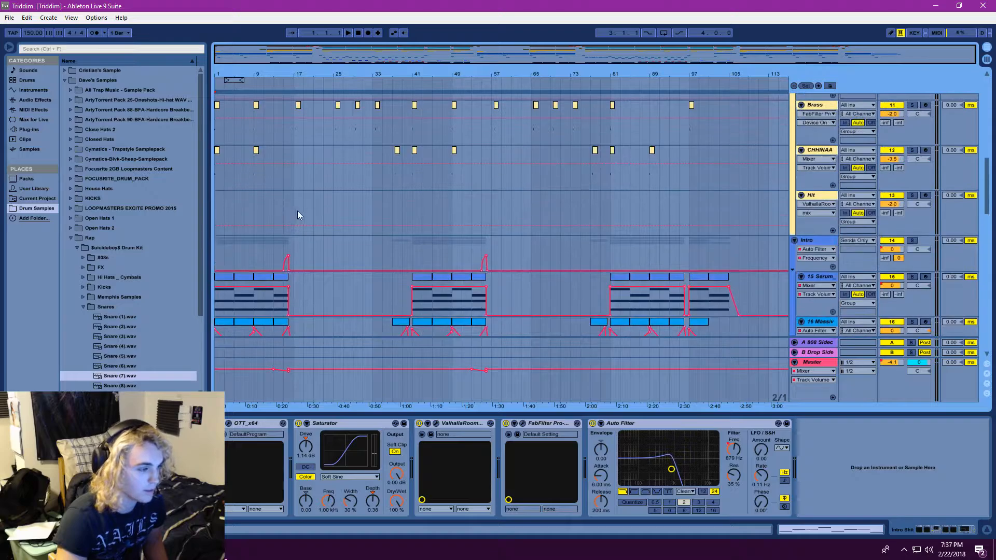
scroll(282, 219, "up", 10)
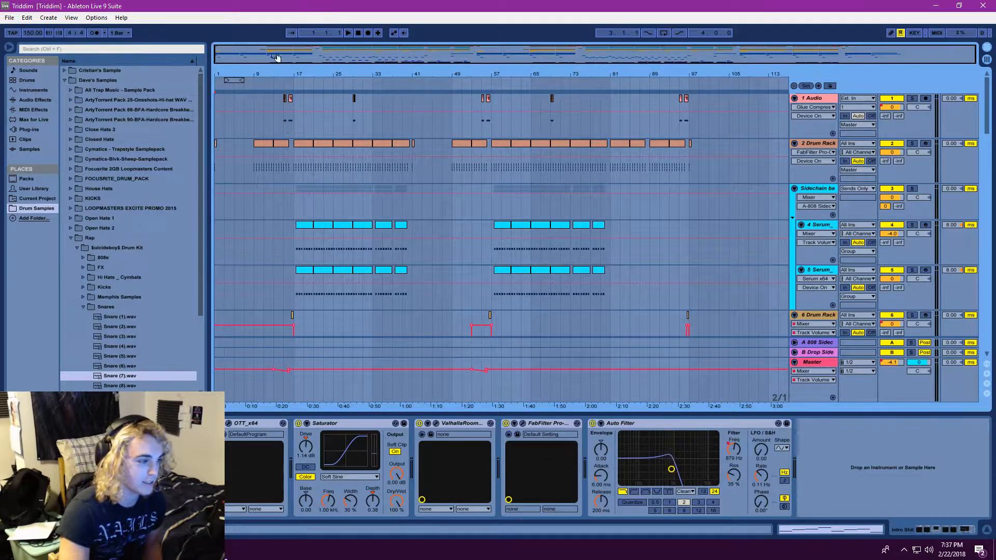
left_click_drag(276, 58, 384, 85)
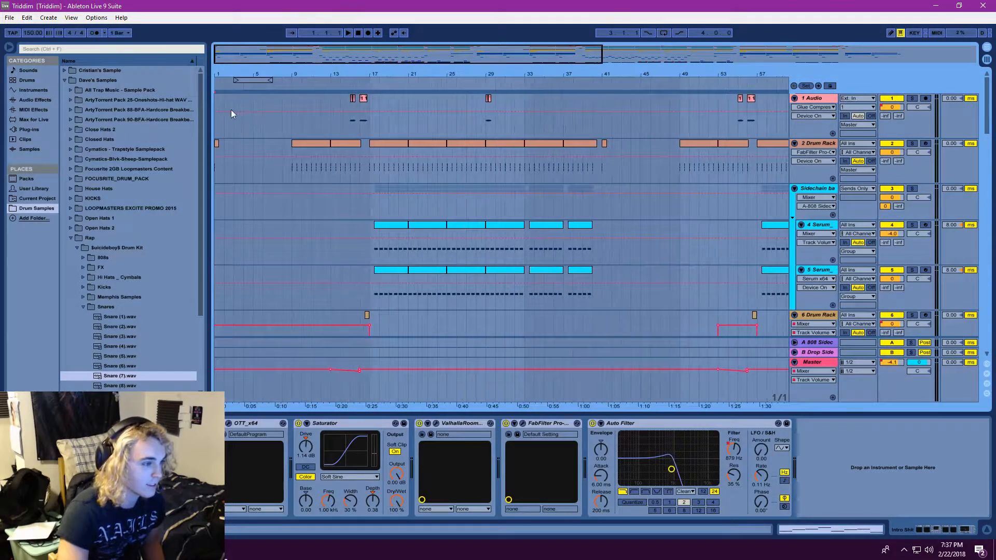
left_click(215, 105)
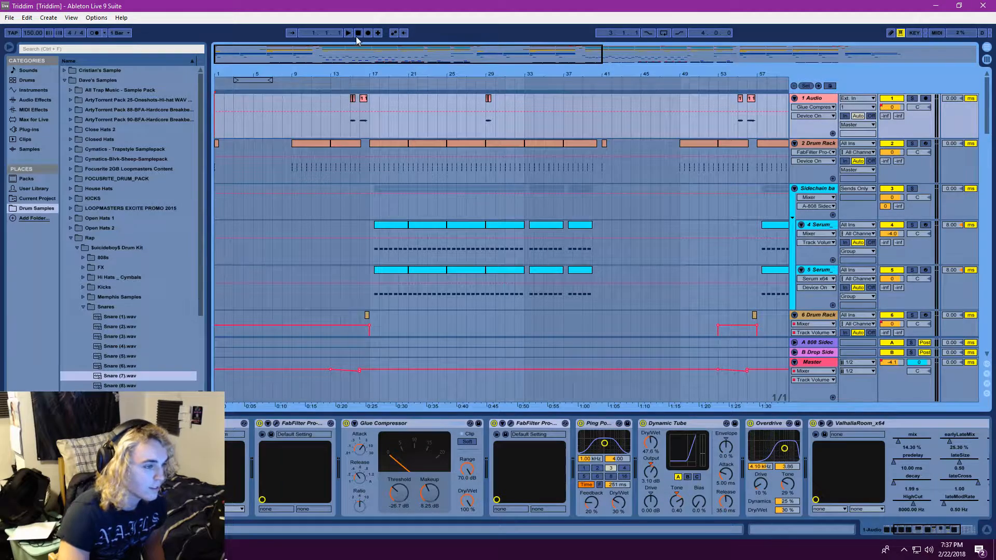
key("space")
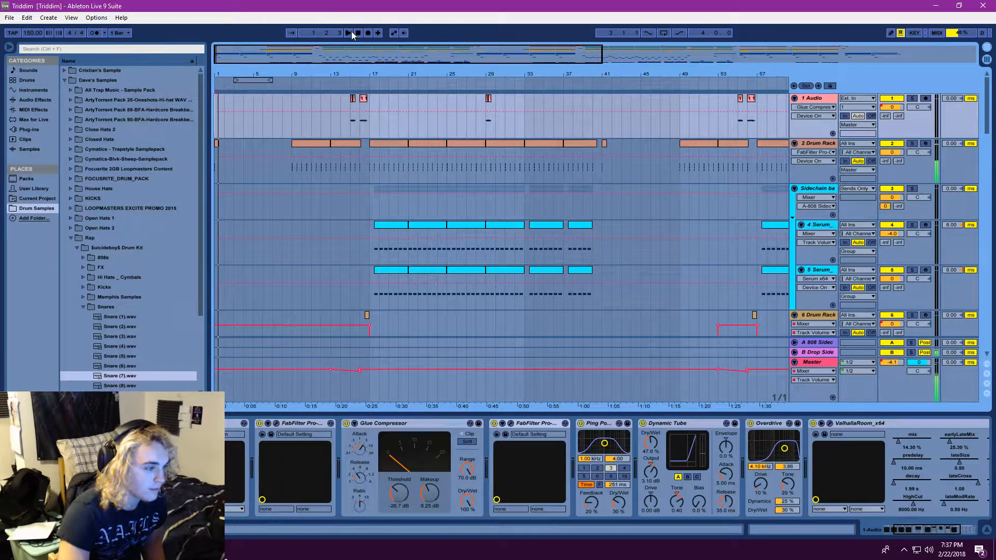
Play the transition into the first drop from bar 15 on the 1 Audio track and stop at bar 17
left_click(284, 124)
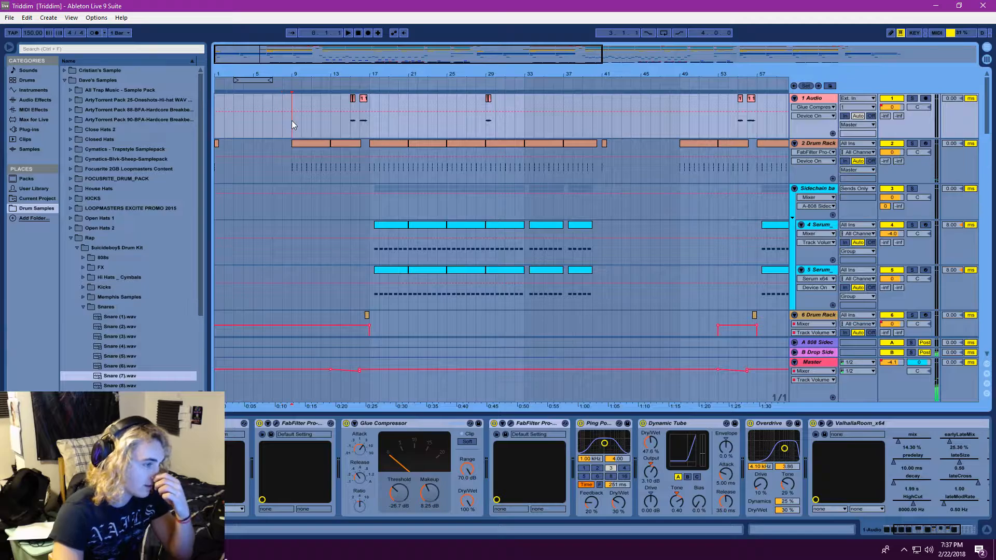
left_click(351, 125)
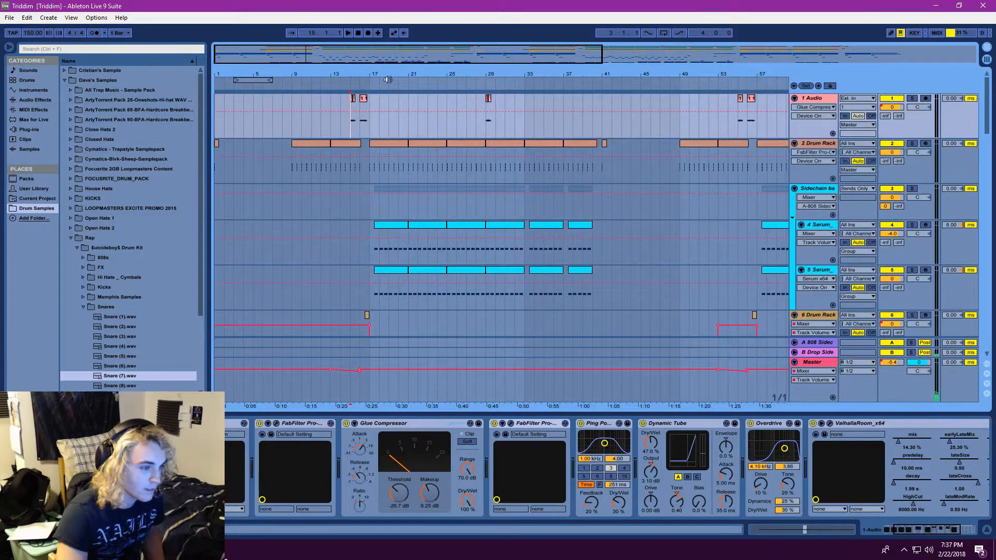
key("space")
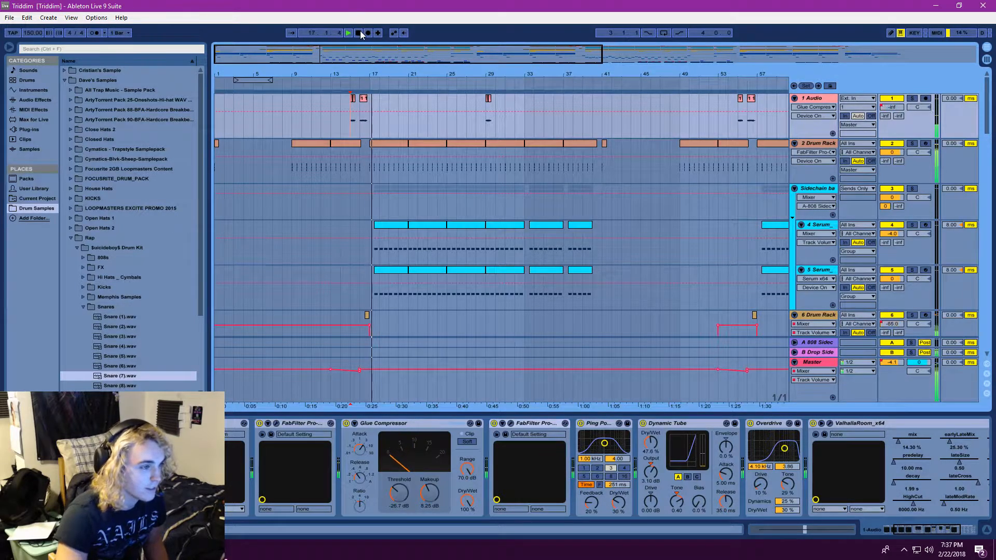
left_click(359, 34)
Show the 2 Drum Rack track's devices by selecting it at bar 9, and start playback from bar 1
left_click_drag(391, 53, 390, 63)
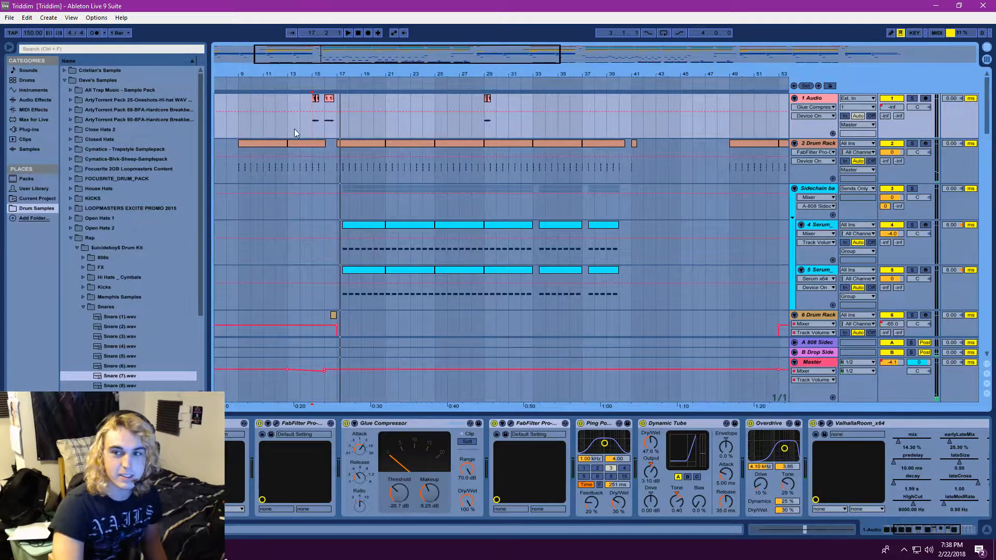
scroll(294, 128, "down", 1)
left_click_drag(284, 54, 260, 55)
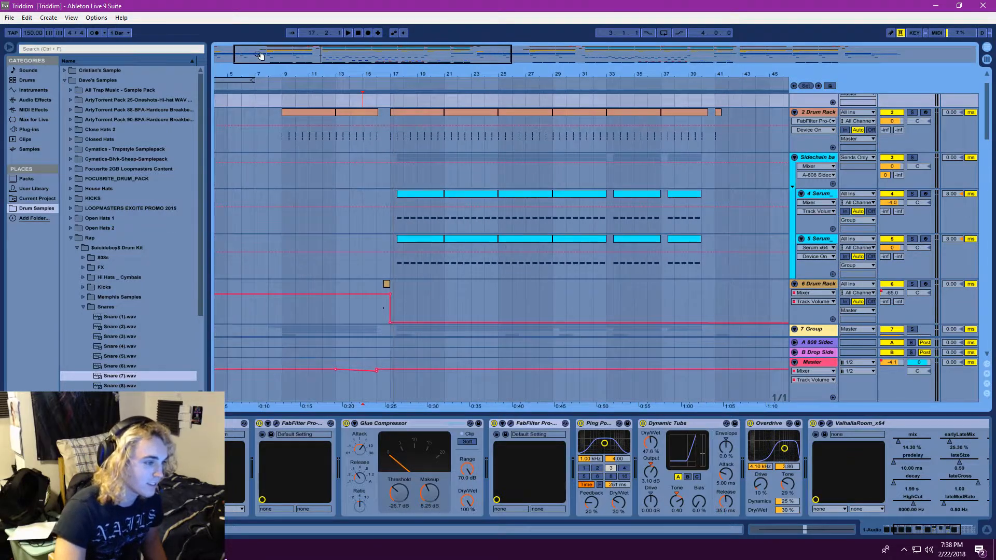
left_click(281, 133)
left_click_drag(333, 53, 370, 37)
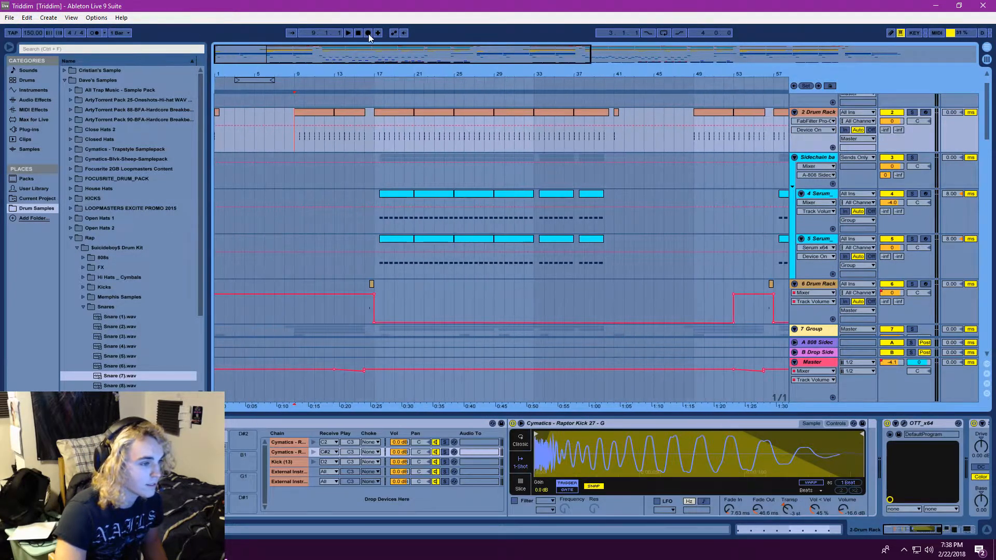
left_click(349, 32)
Examine which drum, brass, Serum and Massive tracks make up the intro while it plays, and stop playback
scroll(313, 151, "down", 2)
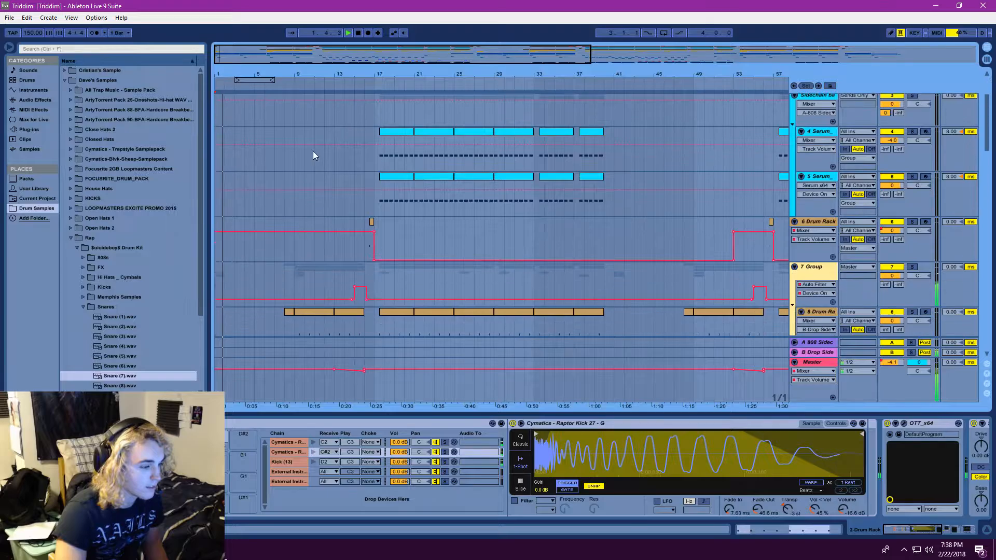
scroll(312, 155, "down", 8)
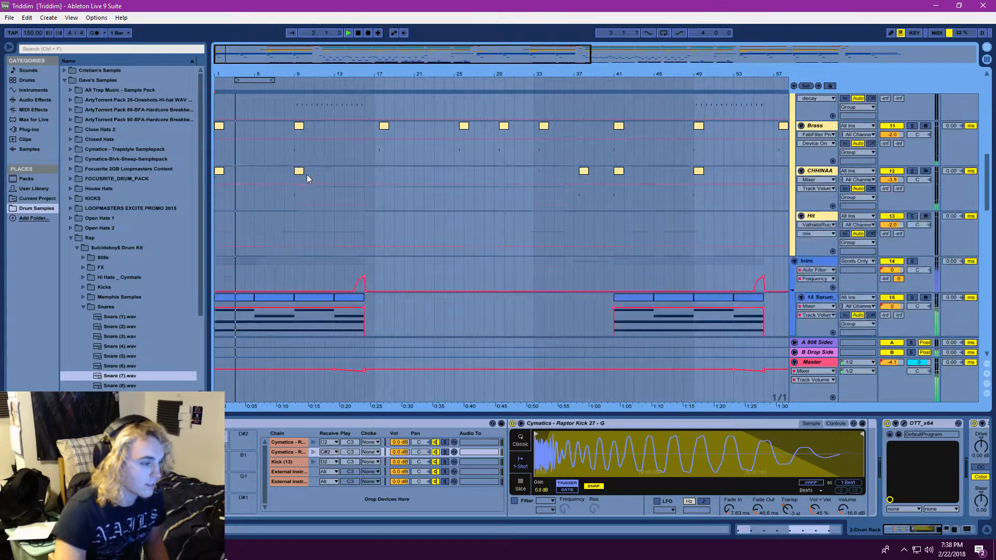
scroll(306, 174, "up", 3)
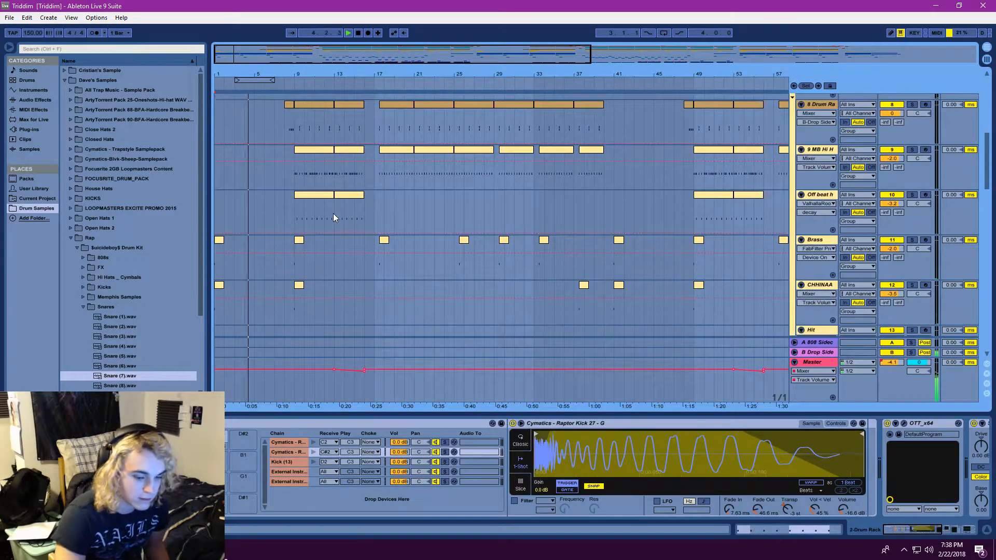
scroll(335, 216, "down", 2)
scroll(334, 216, "down", 2)
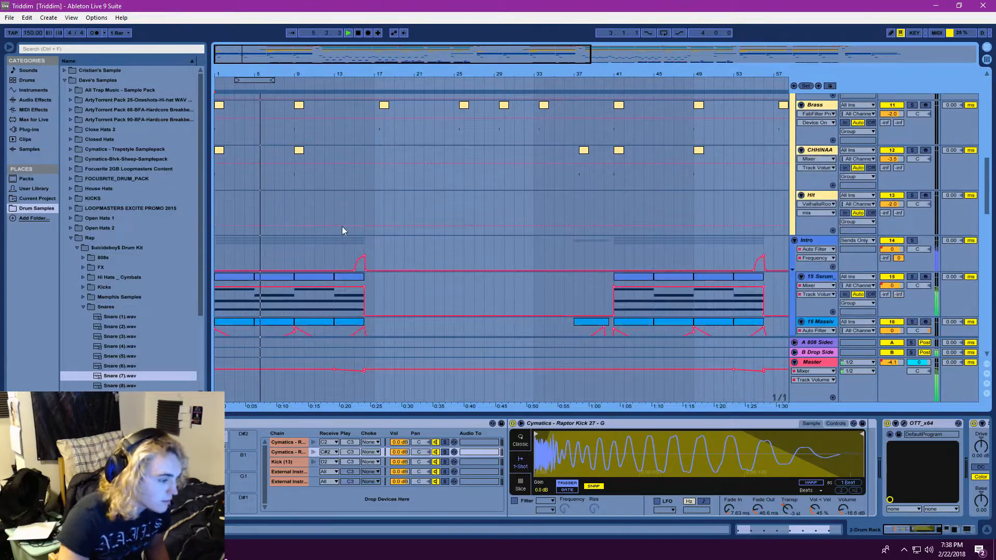
scroll(341, 226, "down", 5)
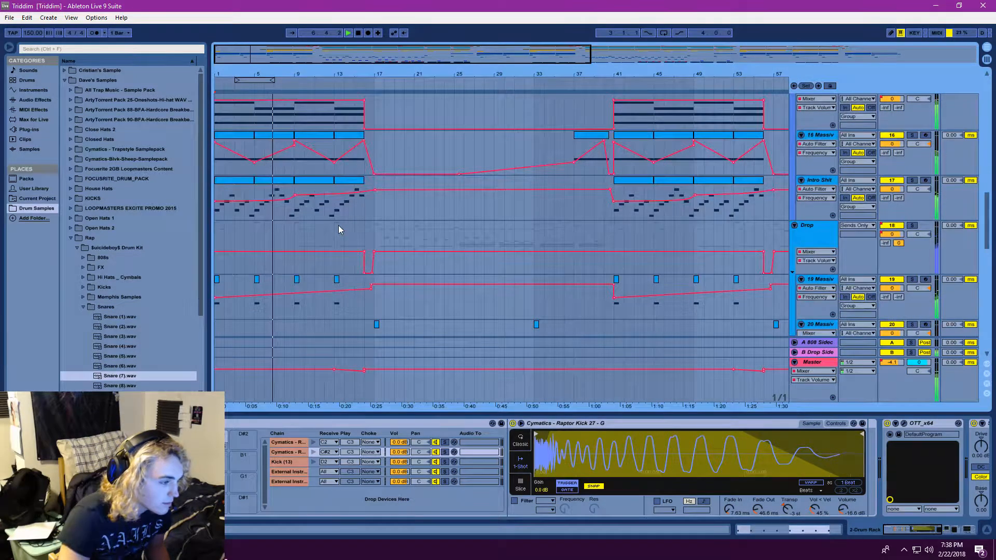
scroll(338, 226, "up", 1)
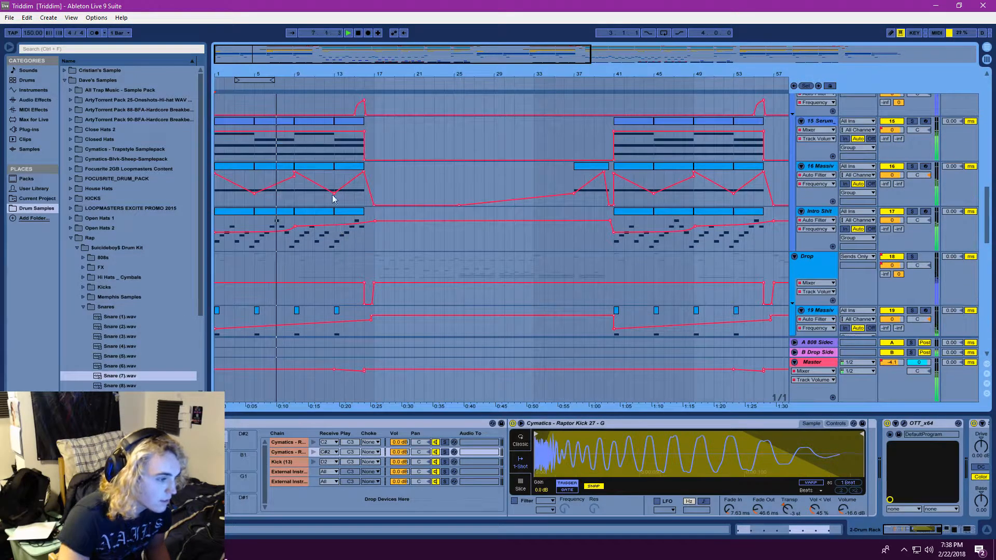
left_click(357, 34)
Examine how the Intro and Drop group tracks' clips and automation are arranged from the intro through the first drop
mouse_move(300, 59)
left_mouse_down()
mouse_move(267, 58)
mouse_move(316, 49)
left_mouse_up()
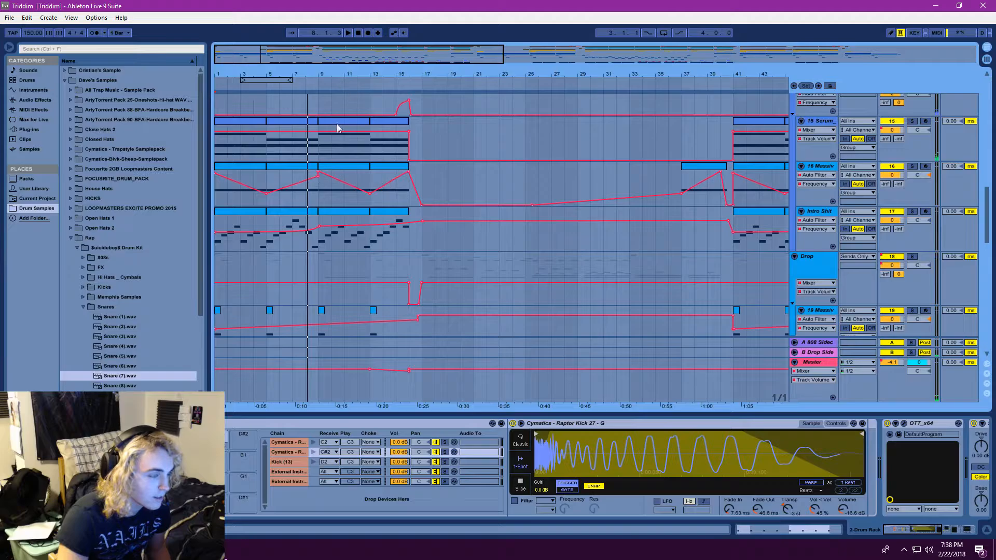
left_click_drag(390, 60, 391, 52)
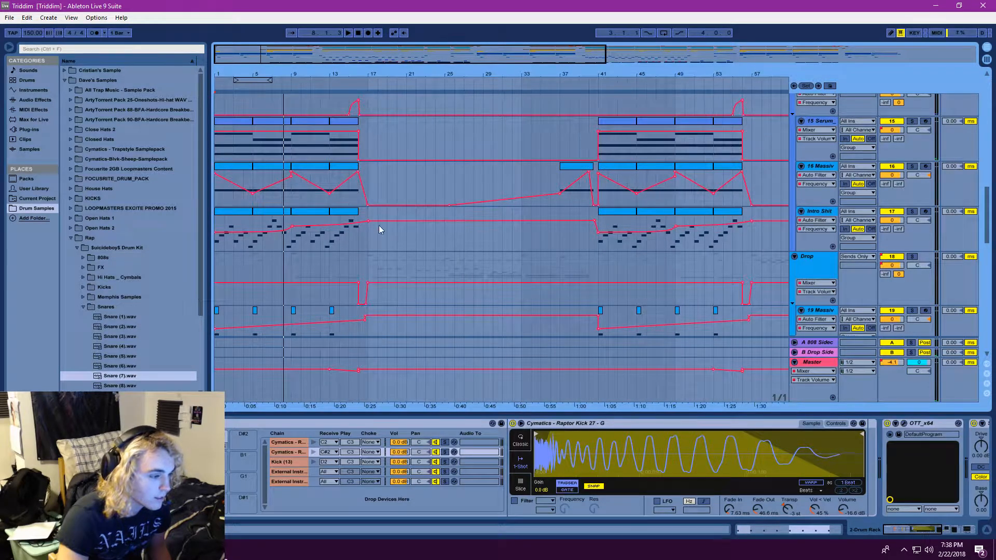
scroll(375, 236, "down", 1)
scroll(309, 251, "down", 2)
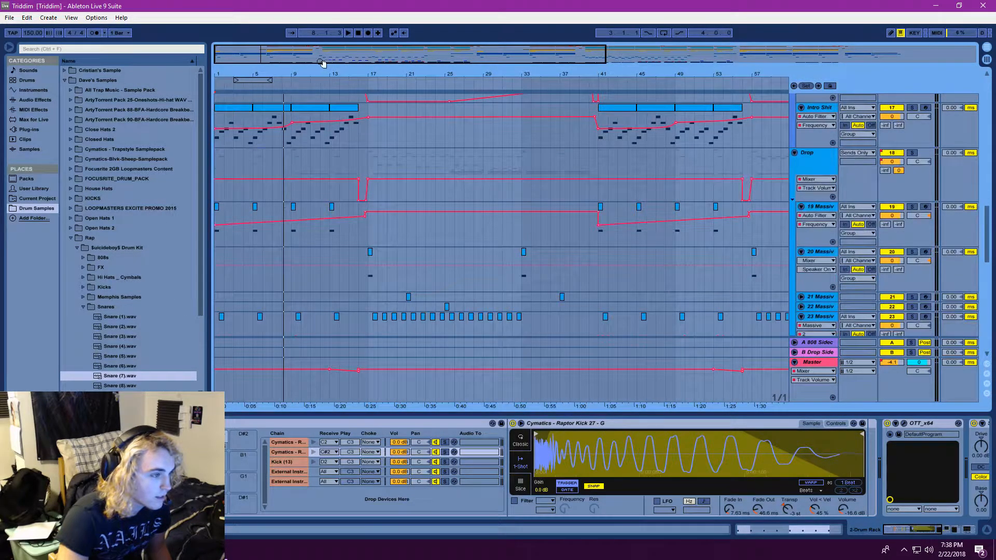
left_click_drag(319, 59, 321, 63)
scroll(279, 224, "down", 2)
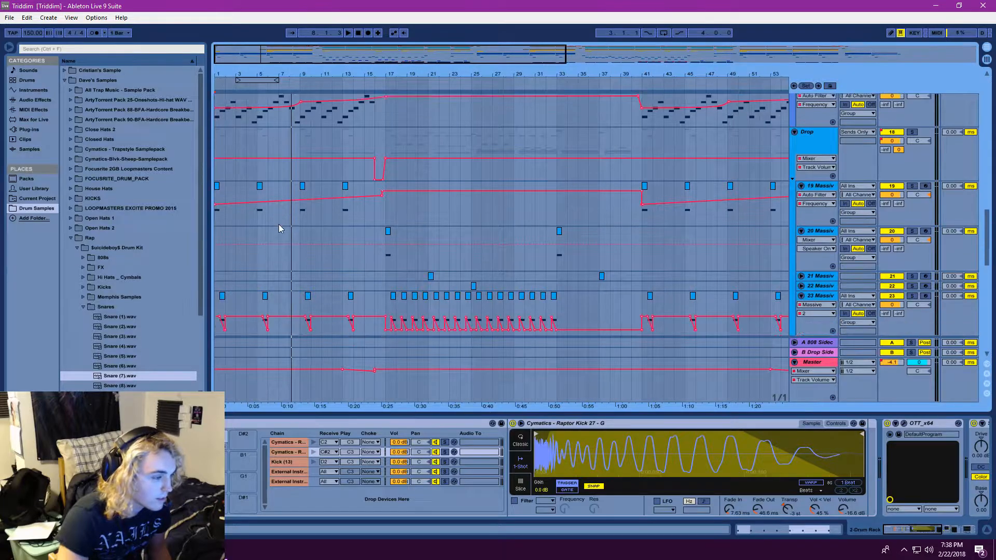
scroll(273, 226, "down", 1)
scroll(290, 216, "up", 3)
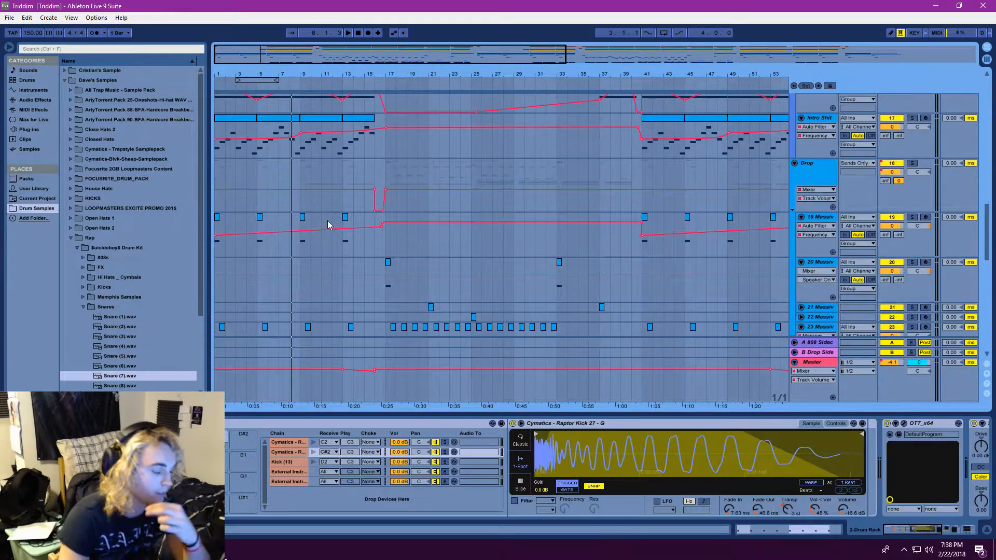
scroll(396, 223, "up", 3)
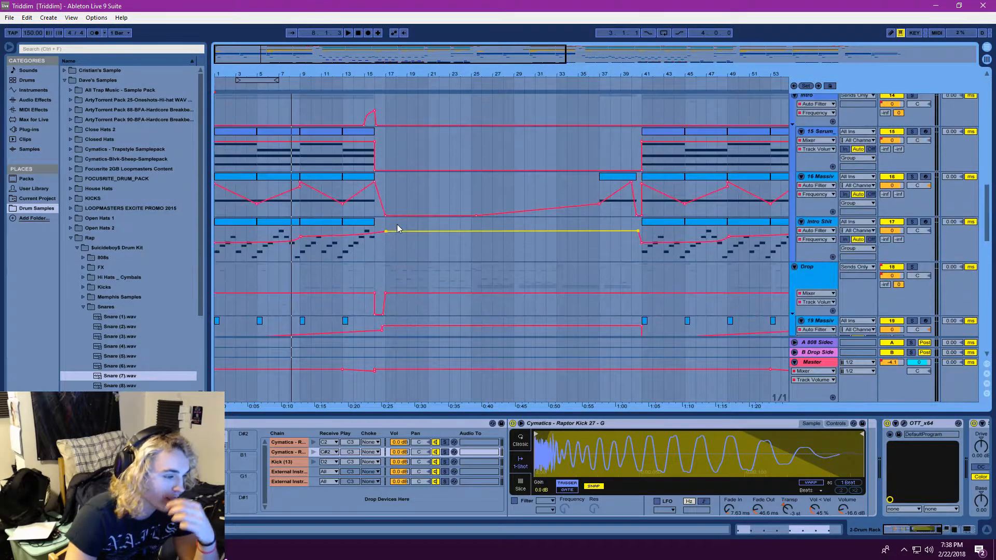
scroll(395, 222, "down", 8)
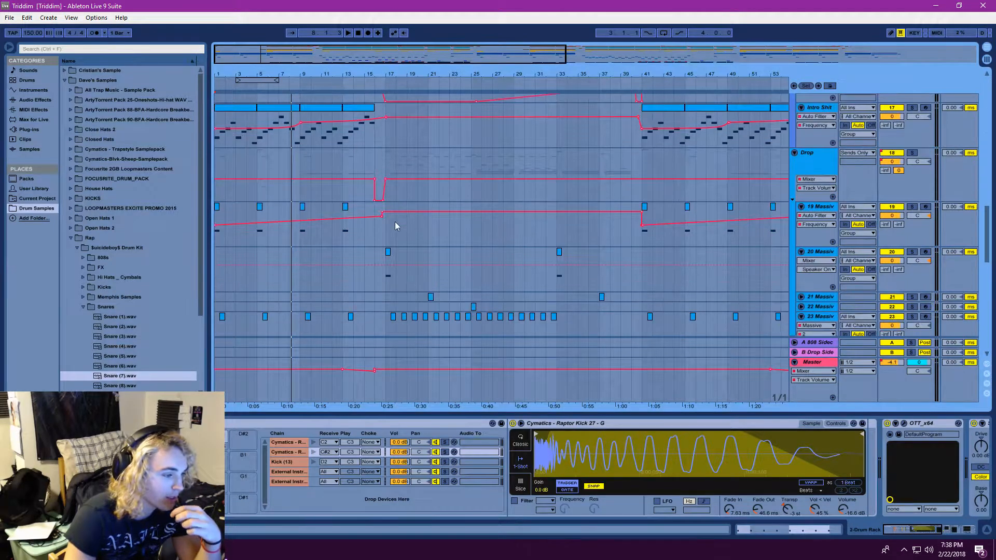
Show the devices of the Yipe track above the last one by selecting it just before bar 9
scroll(337, 235, "down", 10)
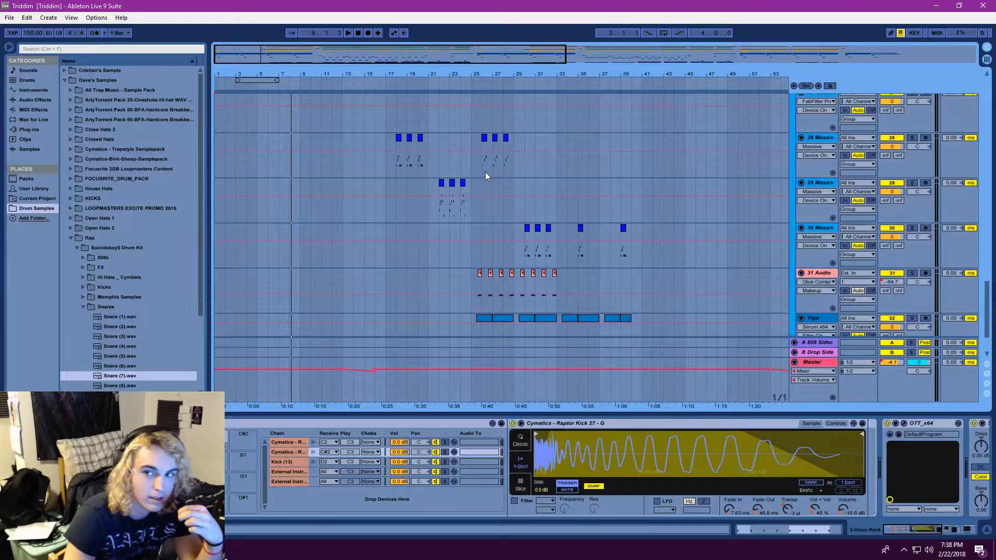
left_click_drag(440, 51, 440, 32)
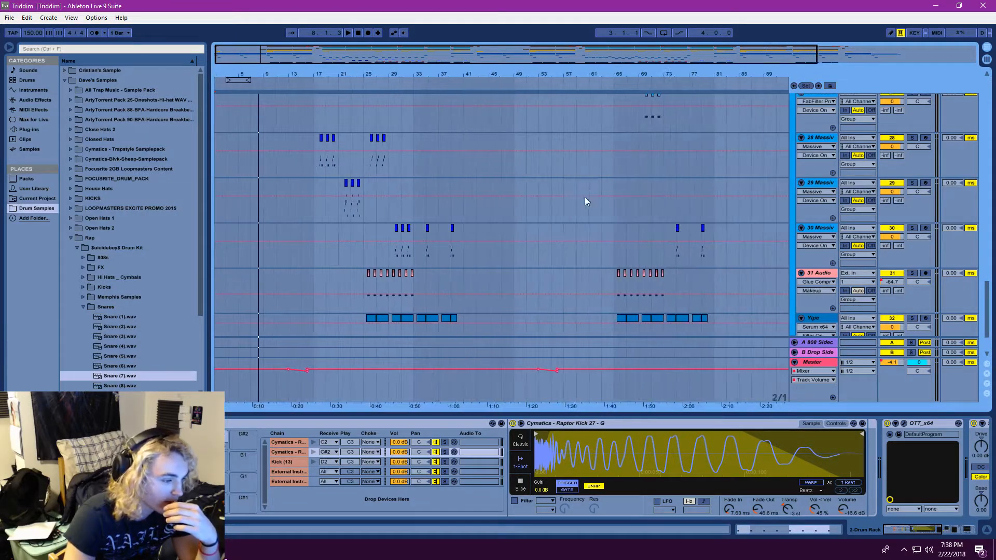
scroll(442, 238, "down", 3)
left_click(266, 280)
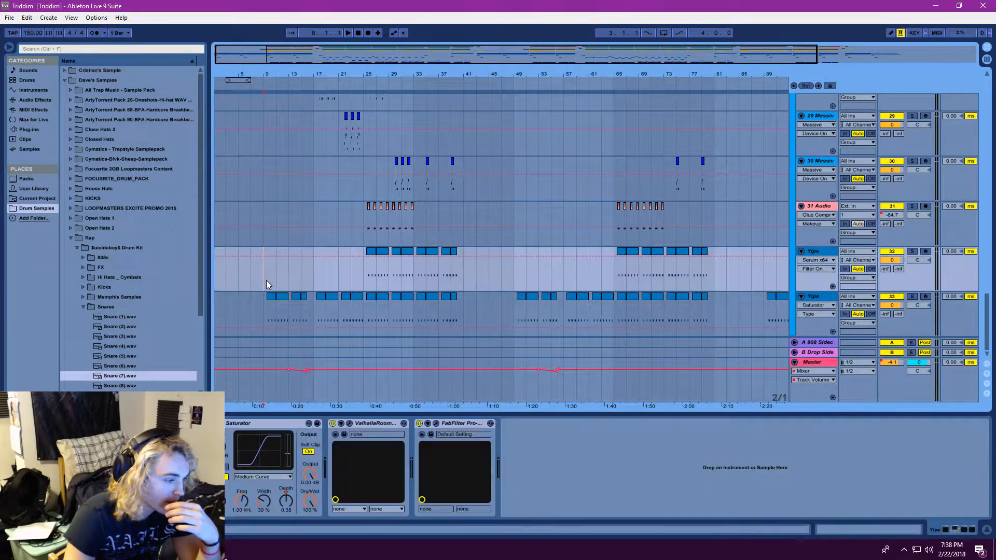
key("Left")
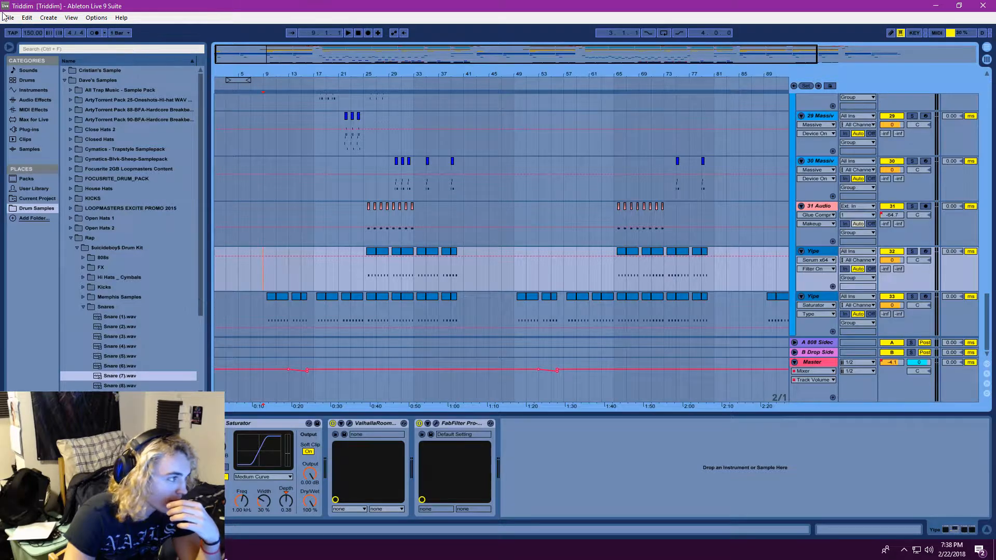
Examine how the clips on the Massive, 31 Audio and Yipe tracks are distributed across both drops
key("alt+f")
left_click(422, 5)
left_click_drag(395, 62, 396, 31)
scroll(342, 253, "up", 5)
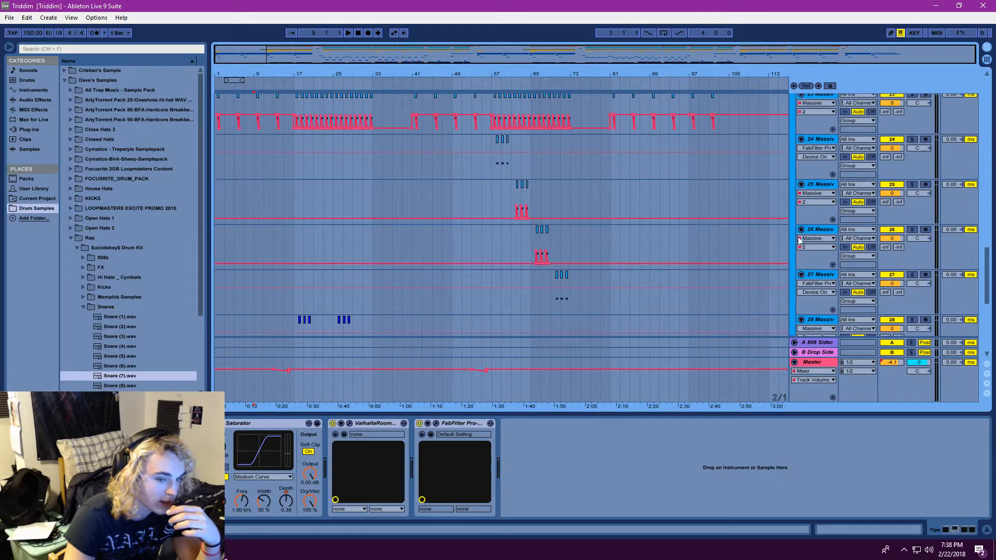
left_click_drag(991, 277, 959, 334)
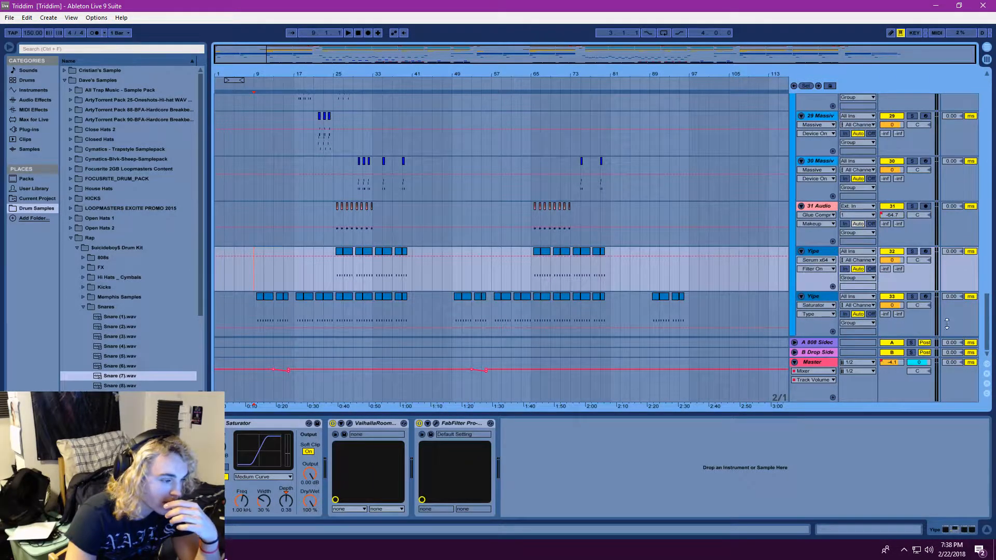
scroll(338, 227, "up", 1)
scroll(339, 231, "down", 1)
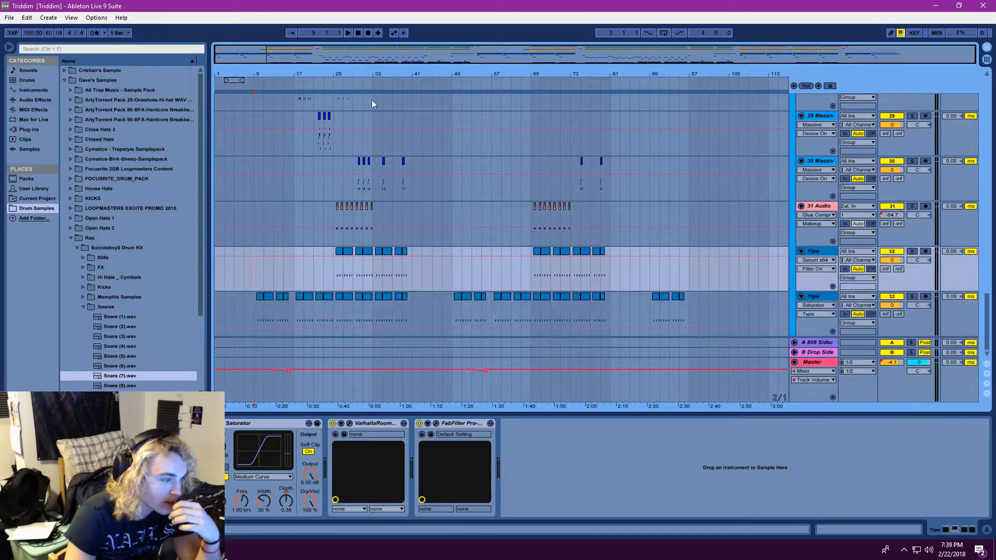
scroll(295, 147, "up", 8)
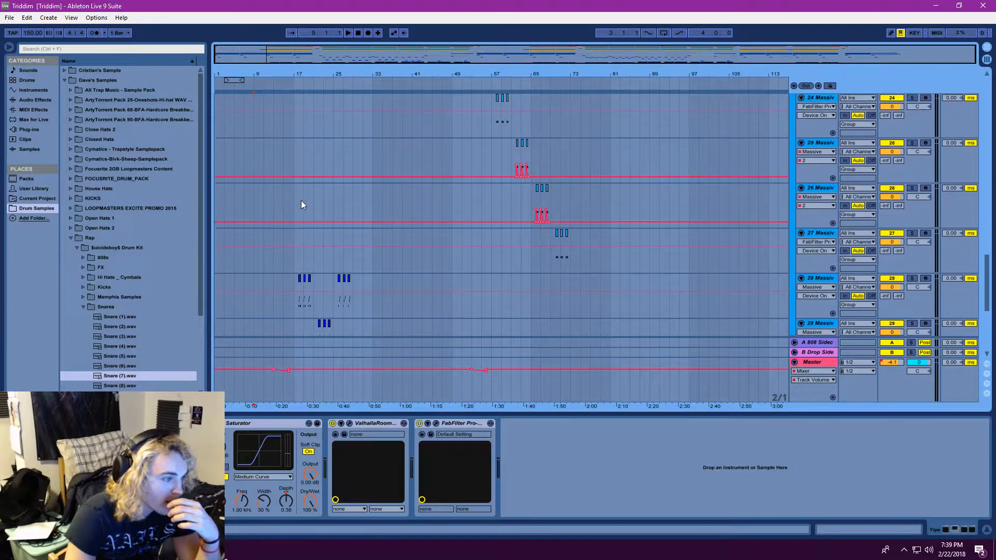
scroll(308, 209, "up", 2)
Open the 23 Massive track's synth from the start of the first drop and check OSC1's wavetable selection
left_click_drag(340, 55, 360, 165)
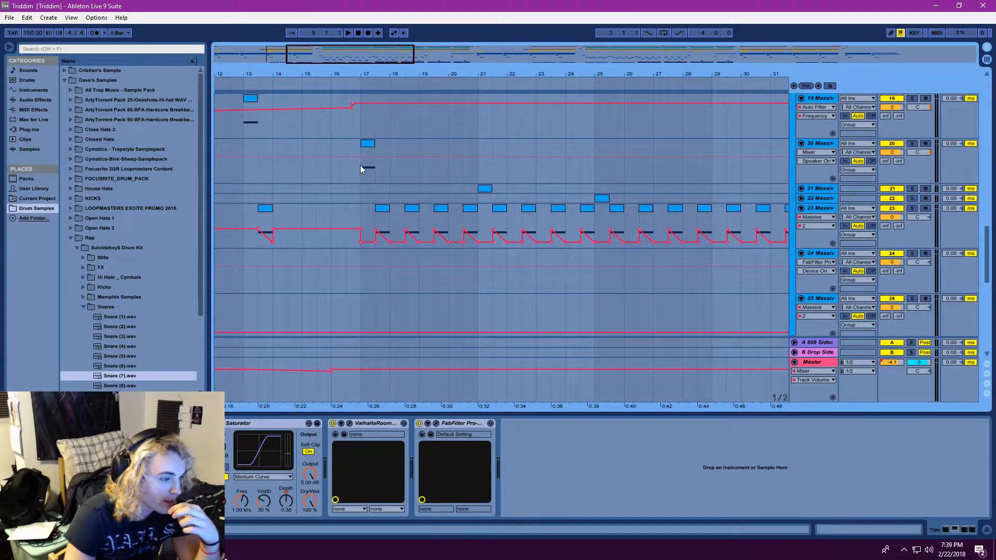
left_click(362, 210)
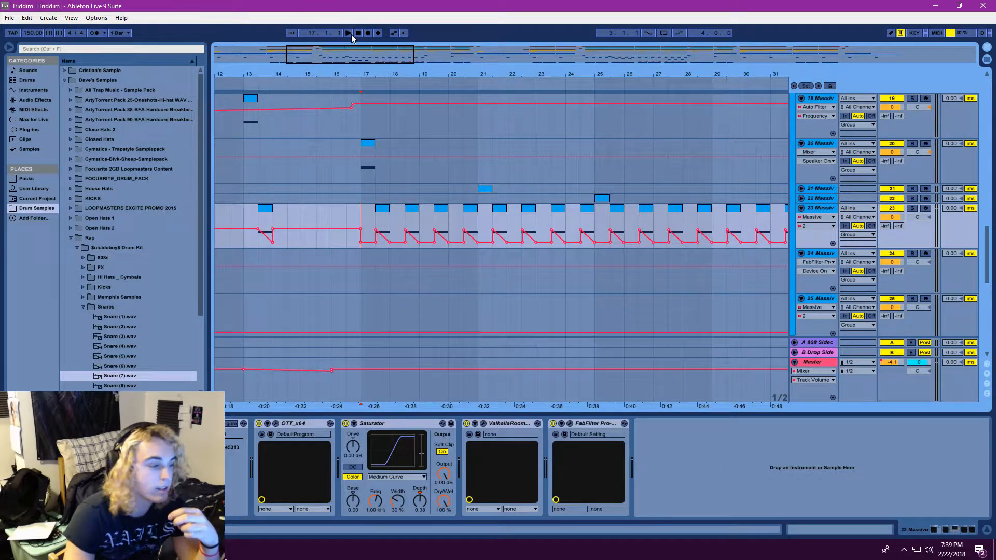
left_click(374, 225)
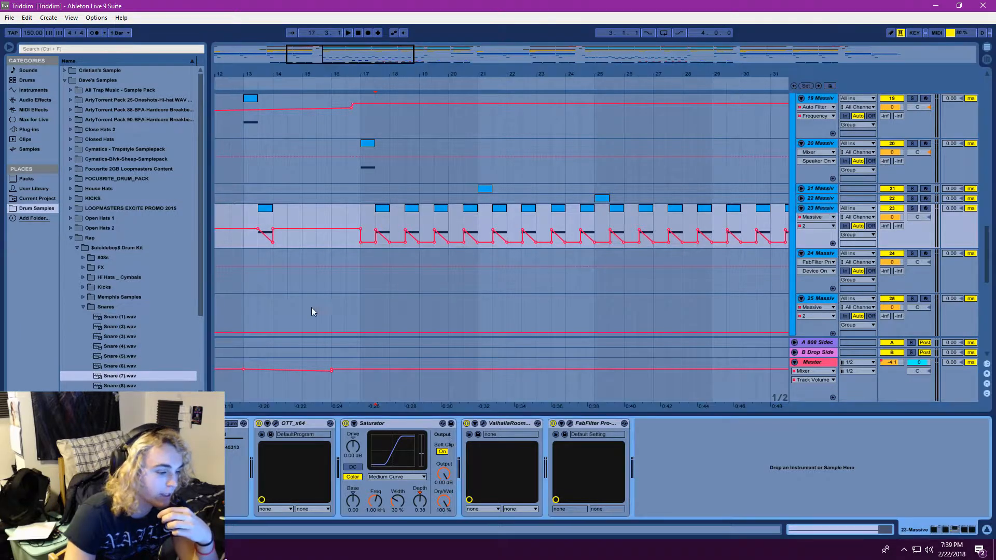
left_click(149, 424)
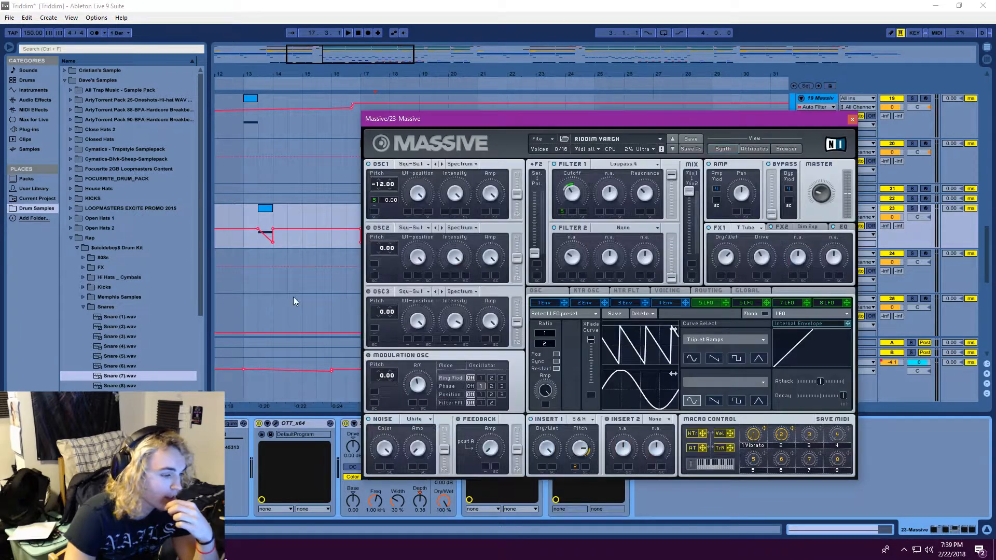
left_click(413, 164)
left_click(464, 175)
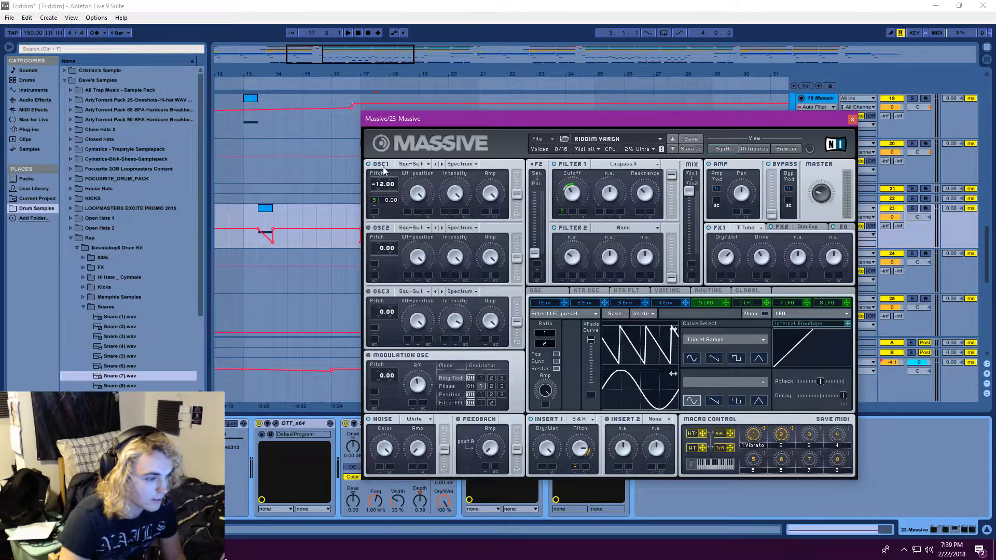
Play the 23 Massive track soloed from bar 17 while moving Filter 1's Cutoff and returning it
left_click(348, 33)
left_click(435, 108)
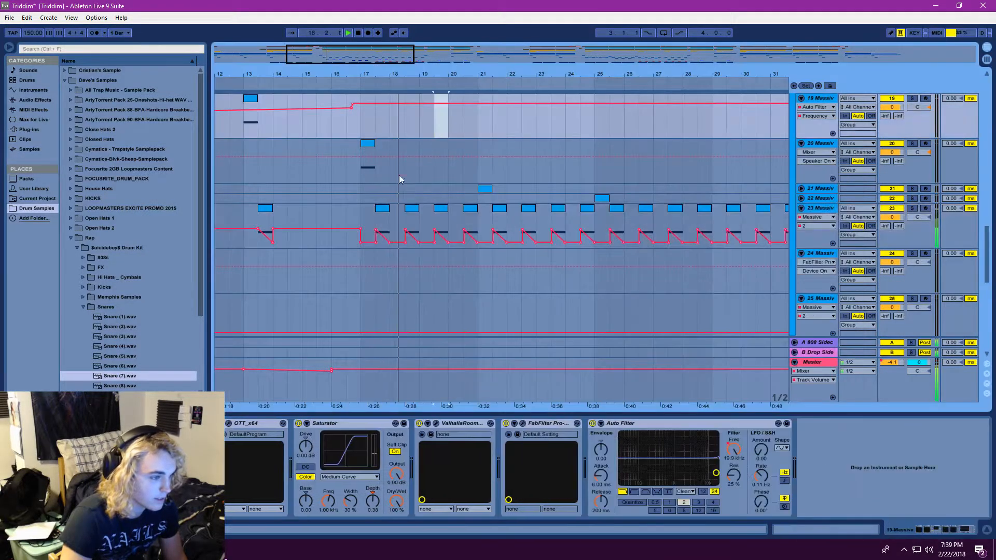
left_click(377, 222)
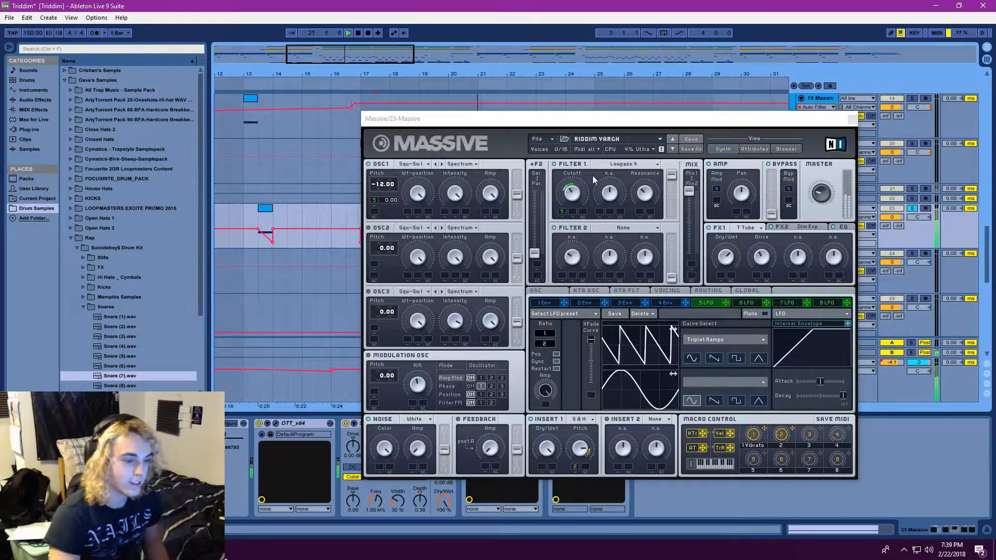
left_click(575, 198)
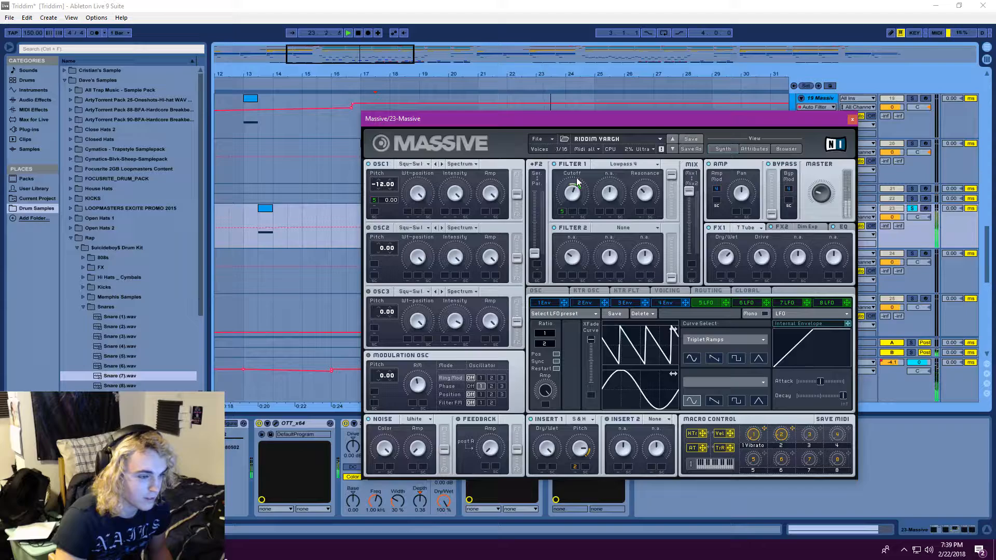
mouse_move(577, 178)
left_mouse_down()
mouse_move(581, 217)
mouse_move(577, 183)
left_mouse_up()
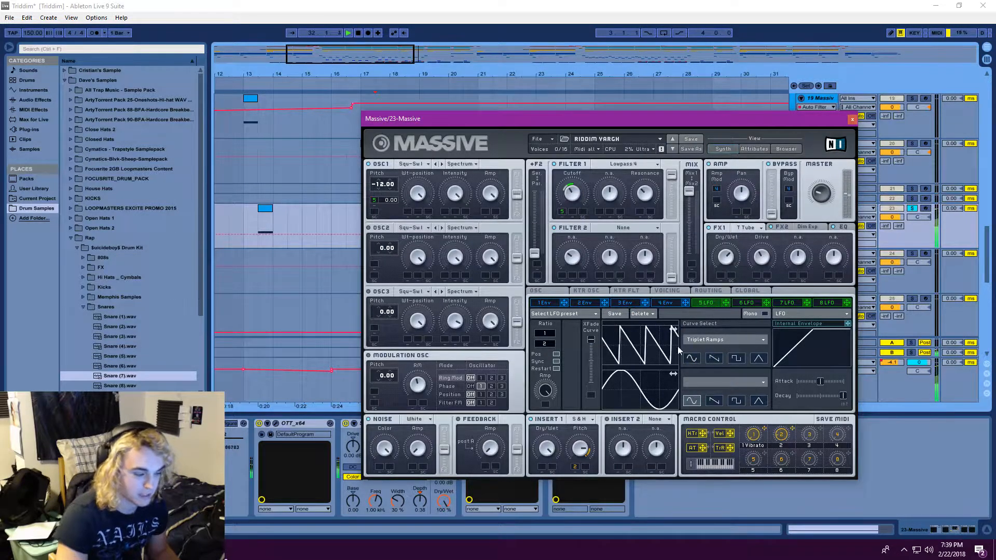
Try the basic saw shape for the LFO's upper curve in Massive, and set it back to Triplet Ramps
left_click(714, 359)
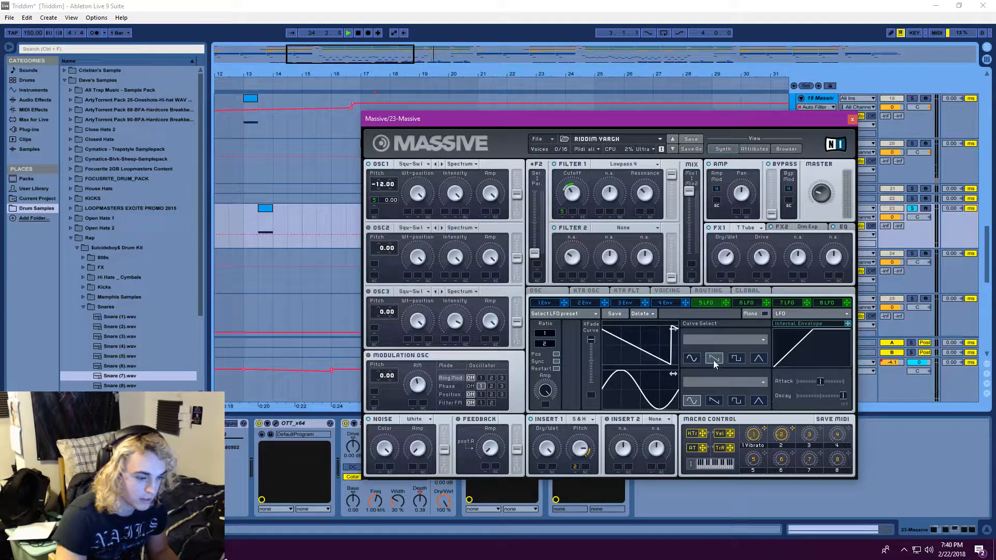
left_click(718, 339)
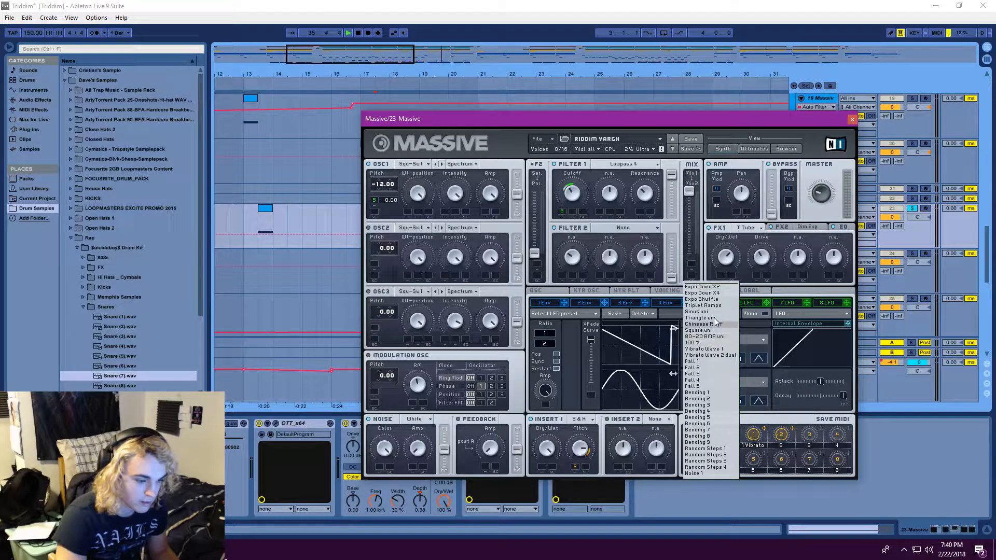
left_click(703, 306)
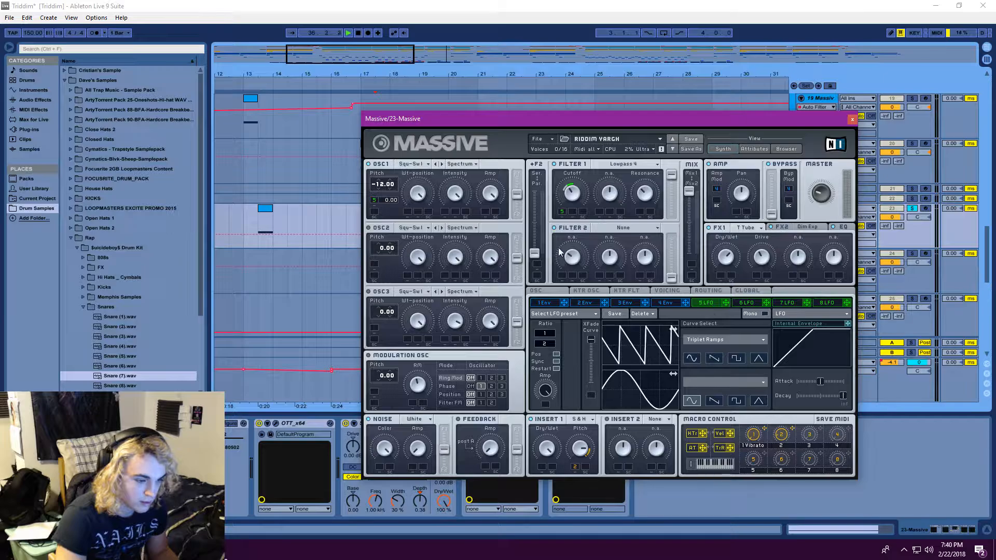
Replay the soloed 23 Massive track from bar 17 while raising Insert 1's S&H Pitch and turning it back down
left_click(349, 34)
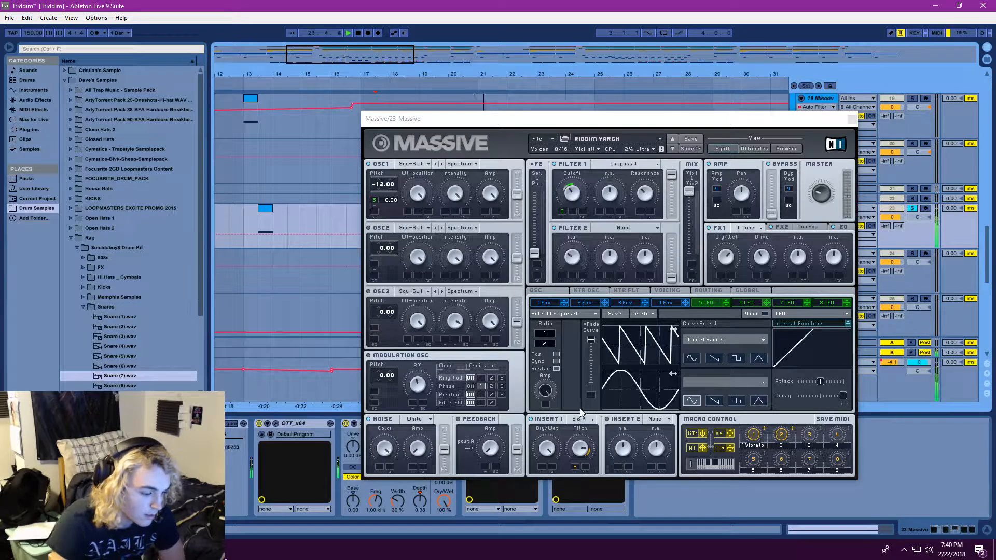
left_click(577, 458)
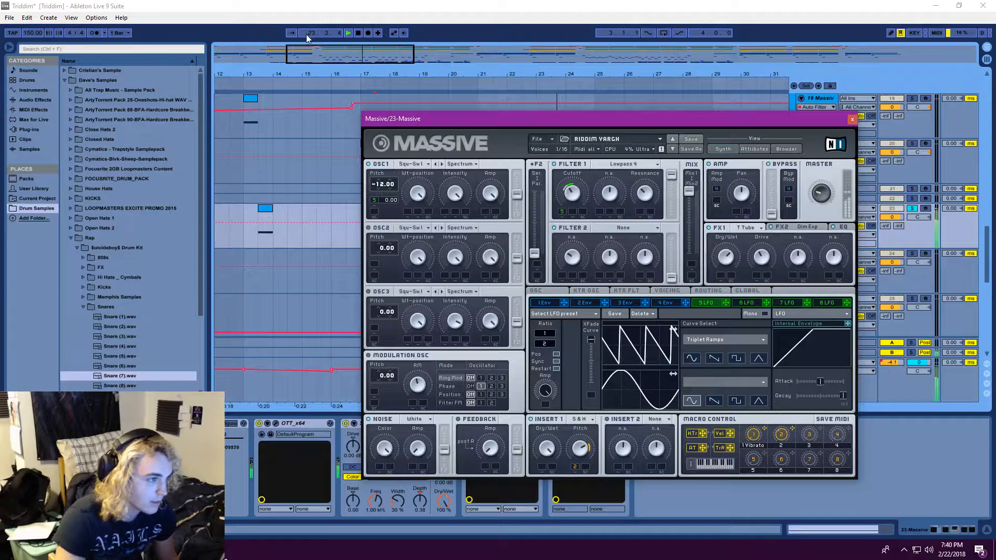
left_click_drag(307, 33, 320, 53)
left_click_drag(580, 450, 580, 463)
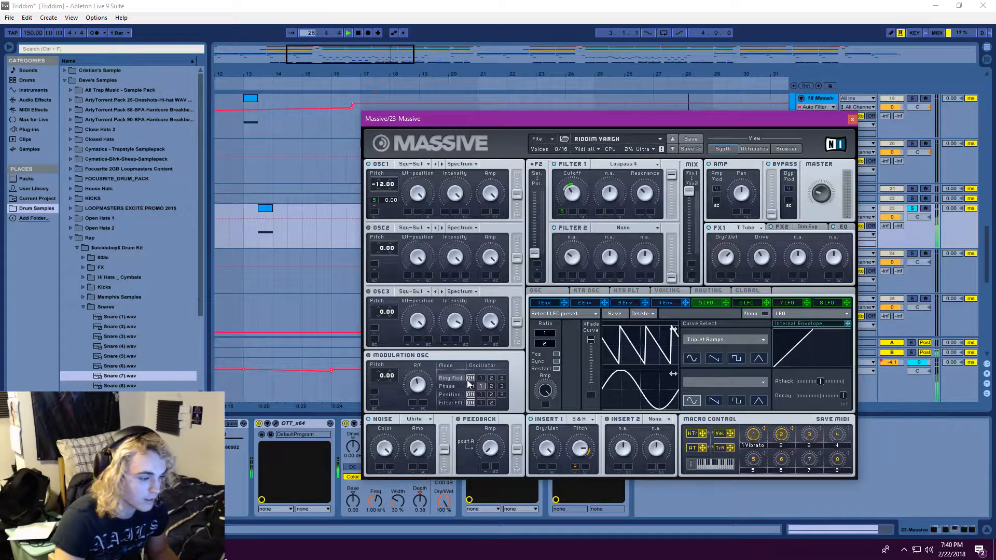
Check the Dim Exp and T Tube effect settings in 23 Massive's synth and close its window
left_click(801, 229)
left_click(742, 228)
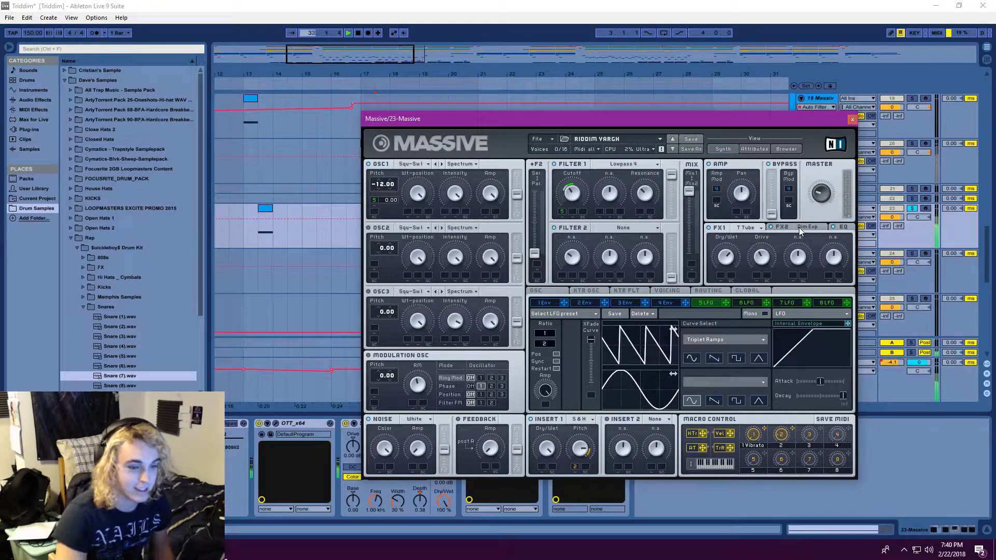
left_click(852, 121)
Save the Live set and clear the solo so that all tracks are audible
key("minus")
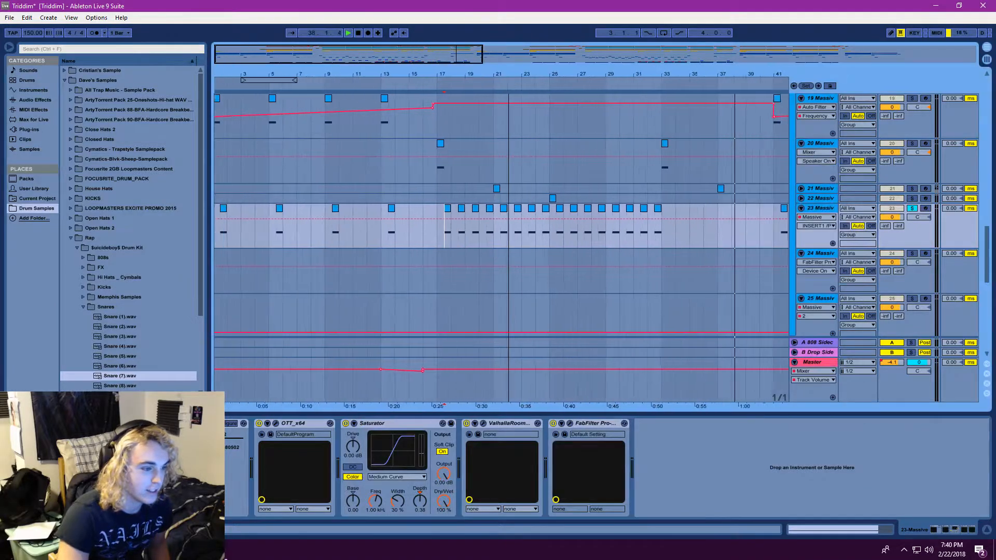
scroll(484, 152, "up", 3)
left_click_drag(441, 54, 688, 56)
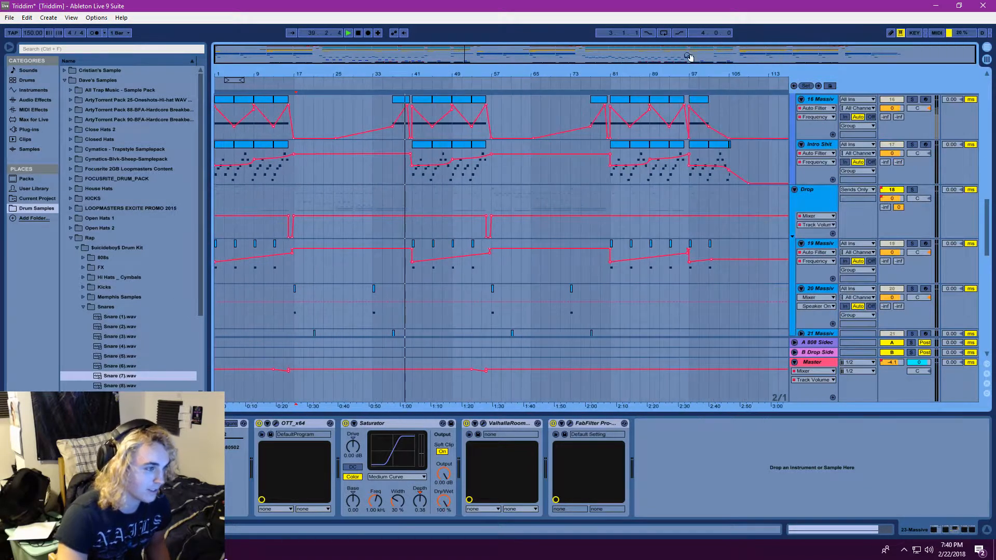
left_click(10, 17)
left_click(37, 110)
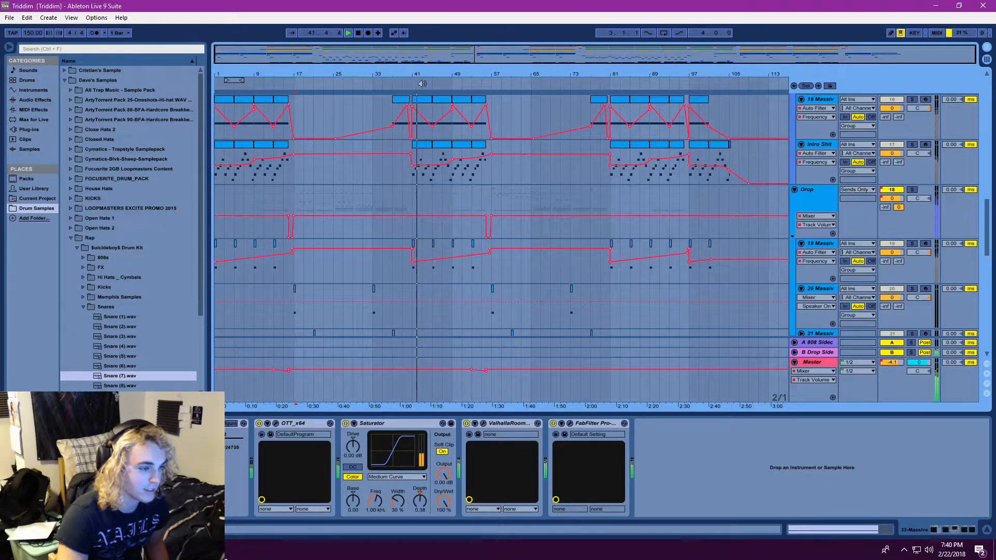
left_click(912, 189)
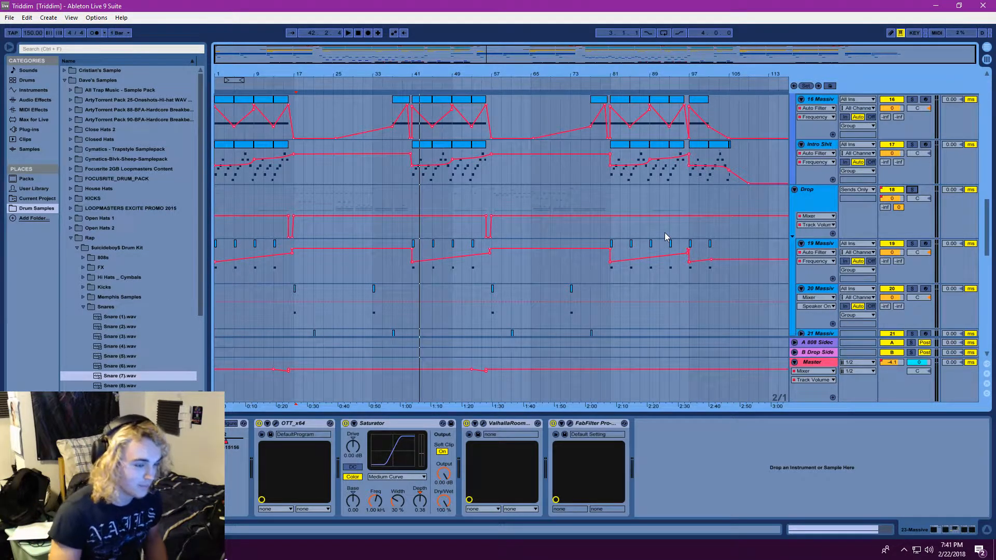
Examine how the Intro, Drop, Massive and Yipe tracks are arranged over the whole song, ending at the 1 Audio track
left_click_drag(419, 54, 419, 67)
scroll(504, 201, "up", 8)
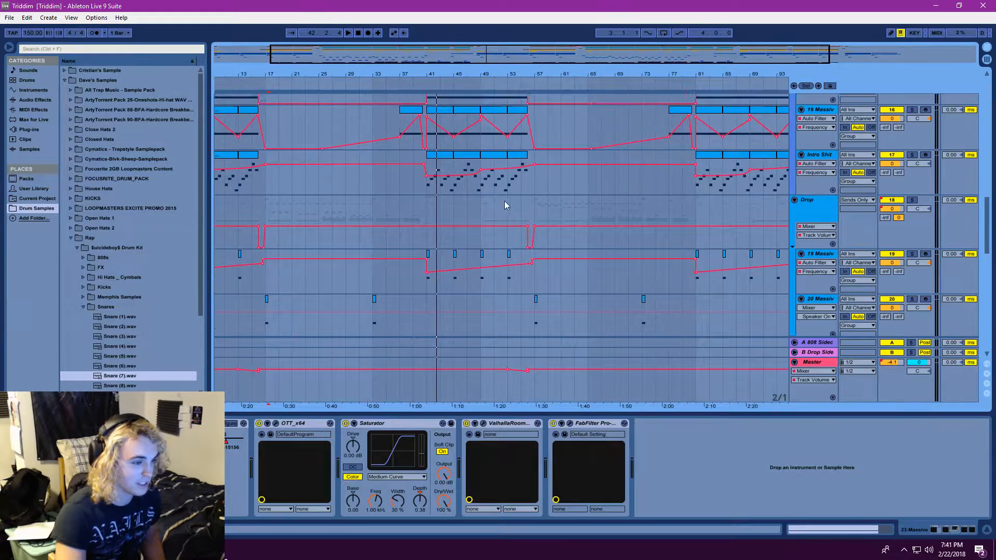
left_click_drag(492, 55, 492, 44)
scroll(438, 238, "down", 3)
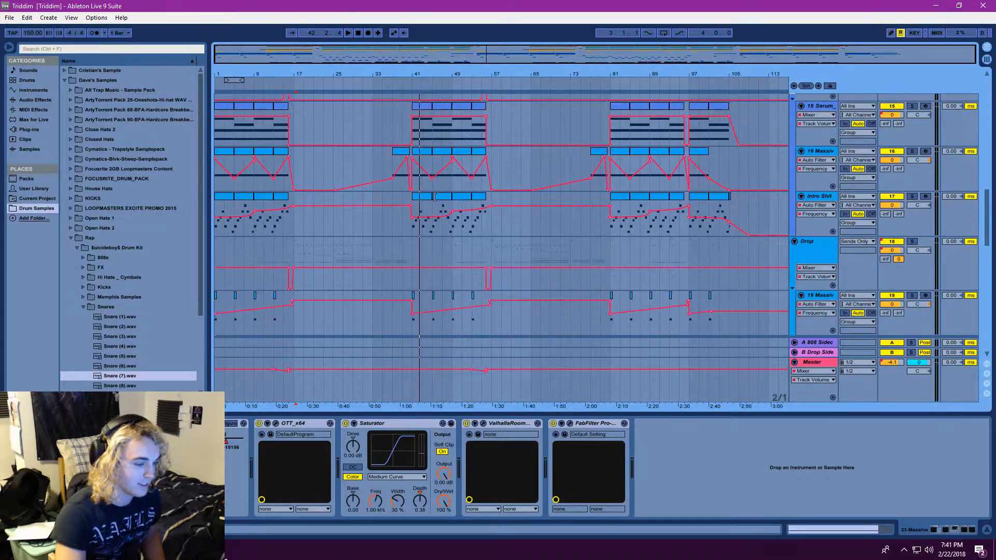
scroll(438, 238, "up", 3)
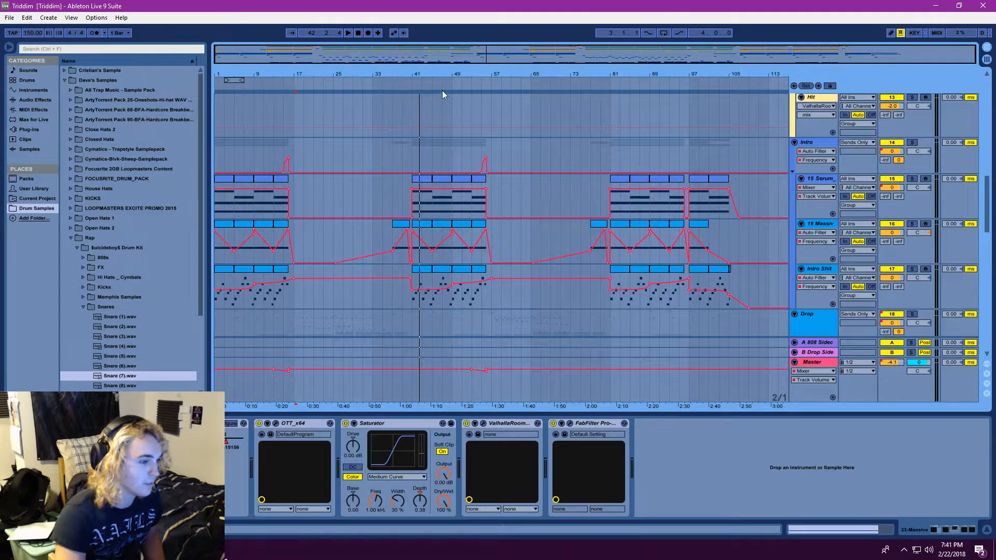
scroll(553, 263, "down", 6)
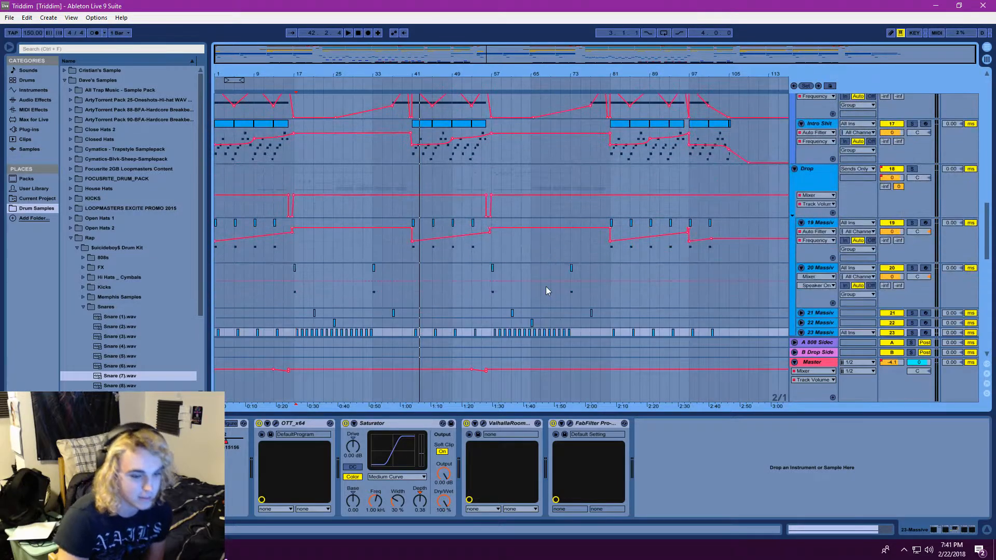
scroll(543, 283, "down", 4)
scroll(534, 249, "down", 1)
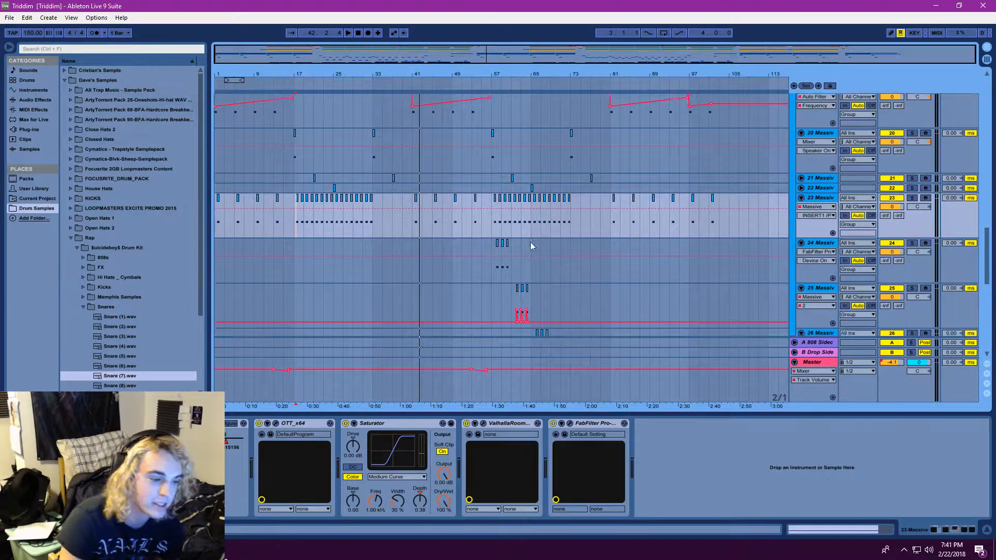
scroll(532, 254, "down", 10)
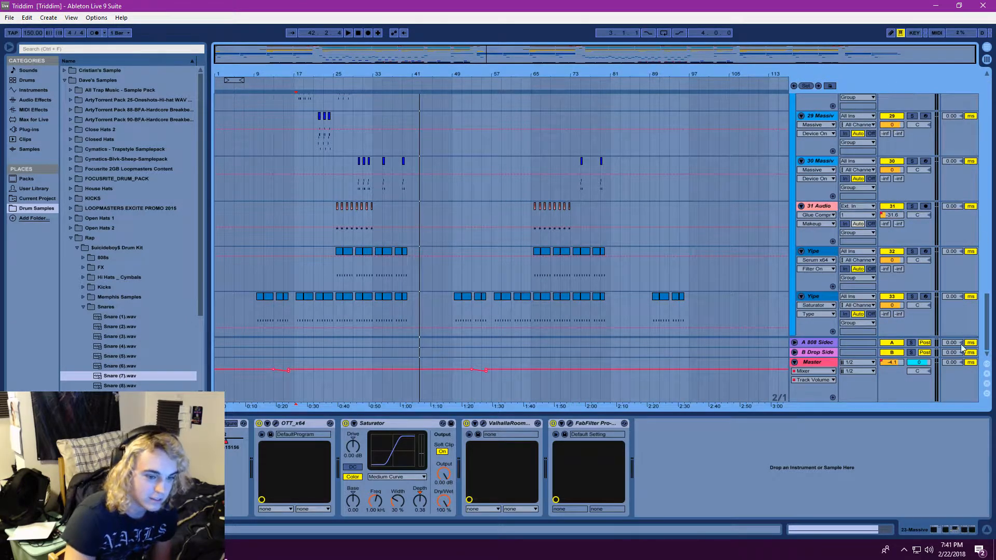
left_click_drag(987, 326, 975, 93)
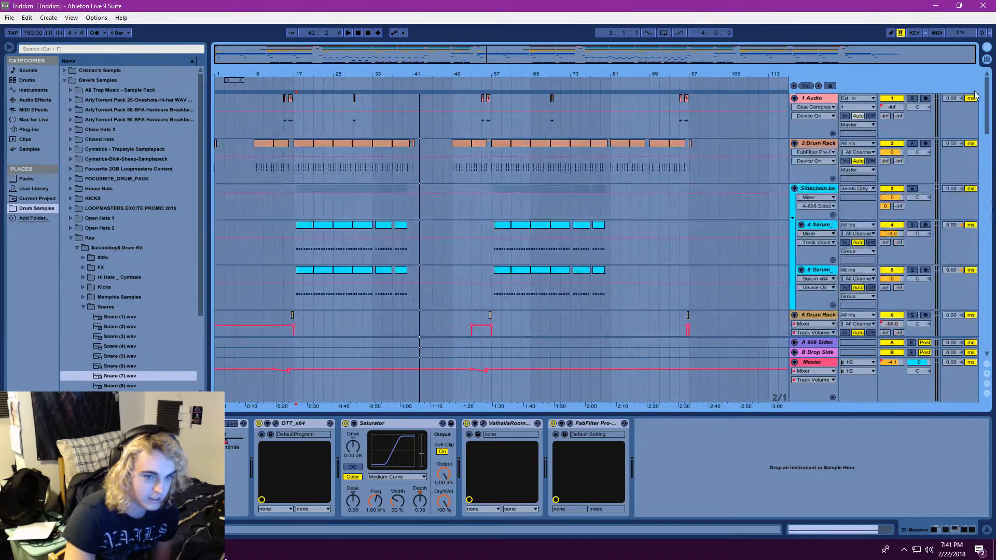
Return to the song start and examine the arrangement and automation of all tracks from 1 Audio down to the last Yipe track
left_click(362, 32)
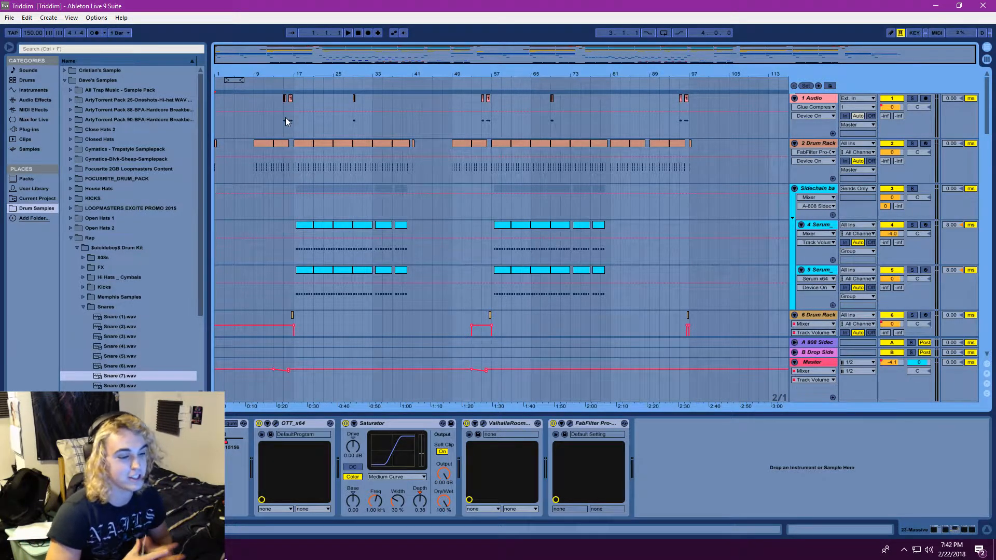
scroll(436, 260, "down", 5)
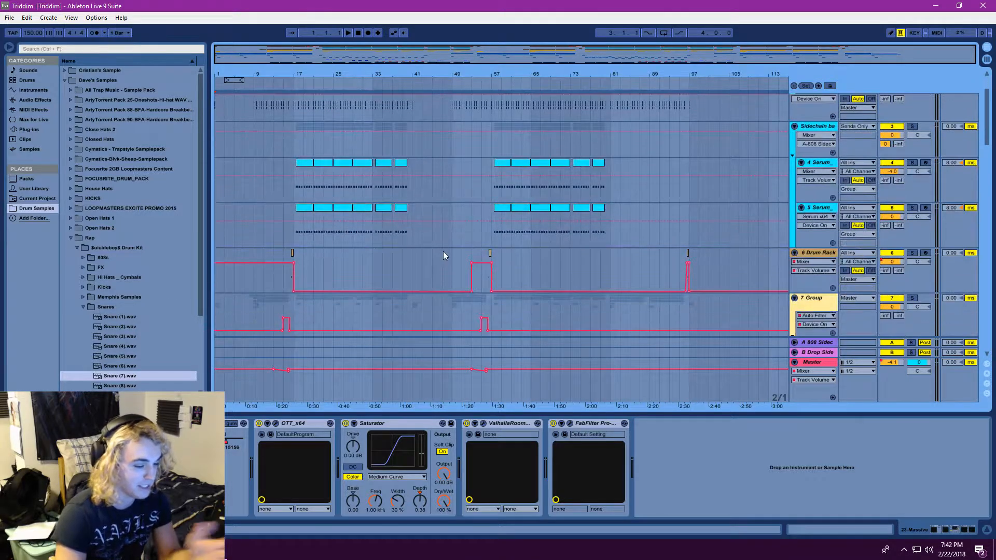
scroll(443, 254, "down", 5)
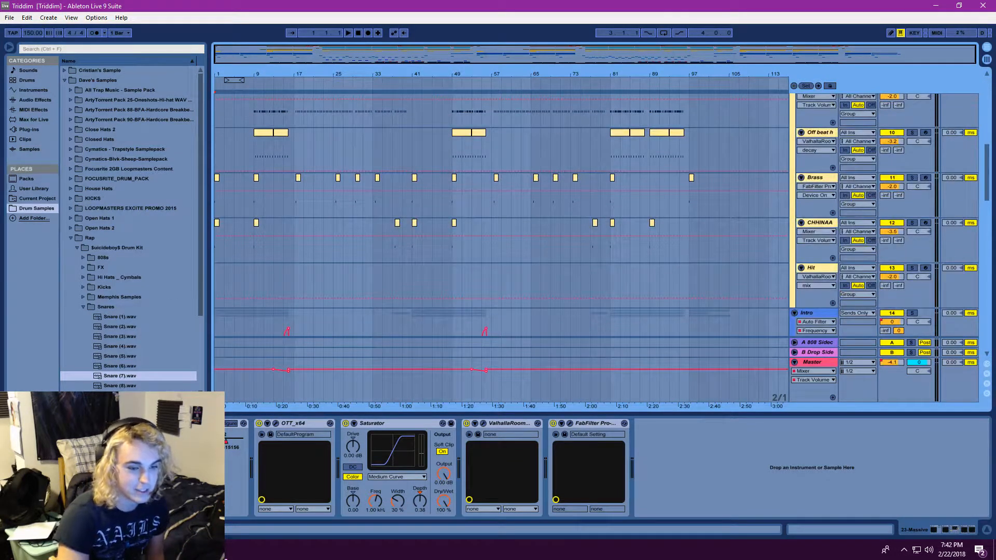
left_click_drag(987, 175, 988, 223)
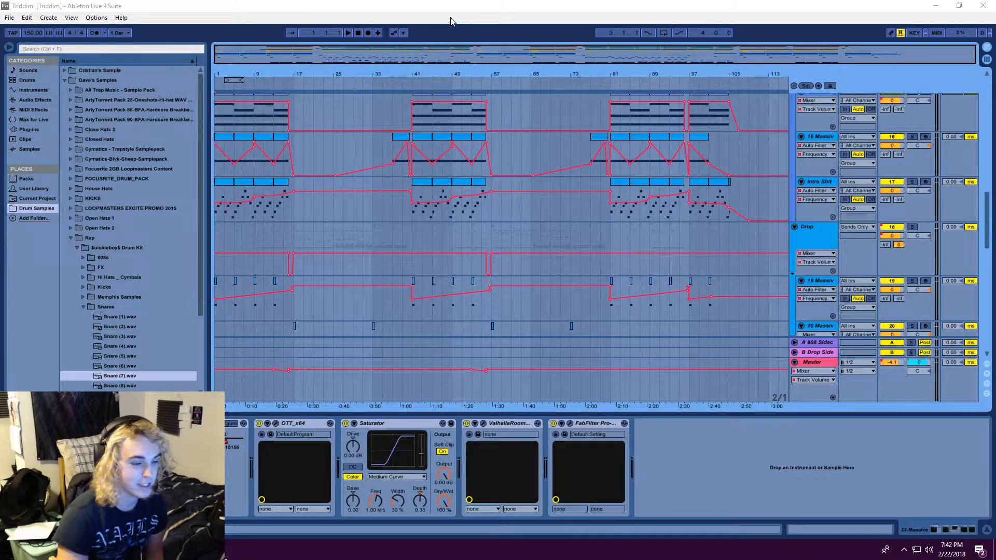
left_click_drag(990, 229, 984, 323)
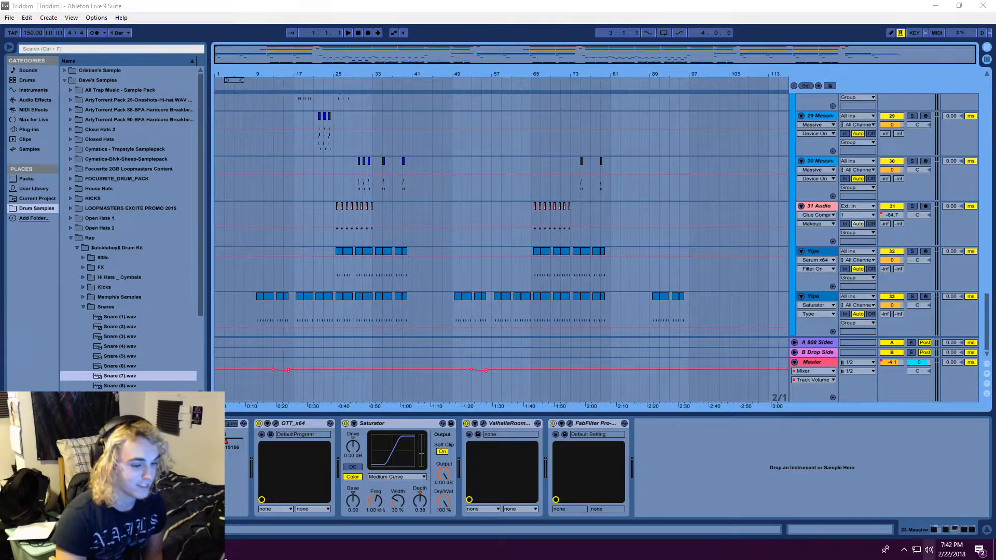
left_click(473, 6)
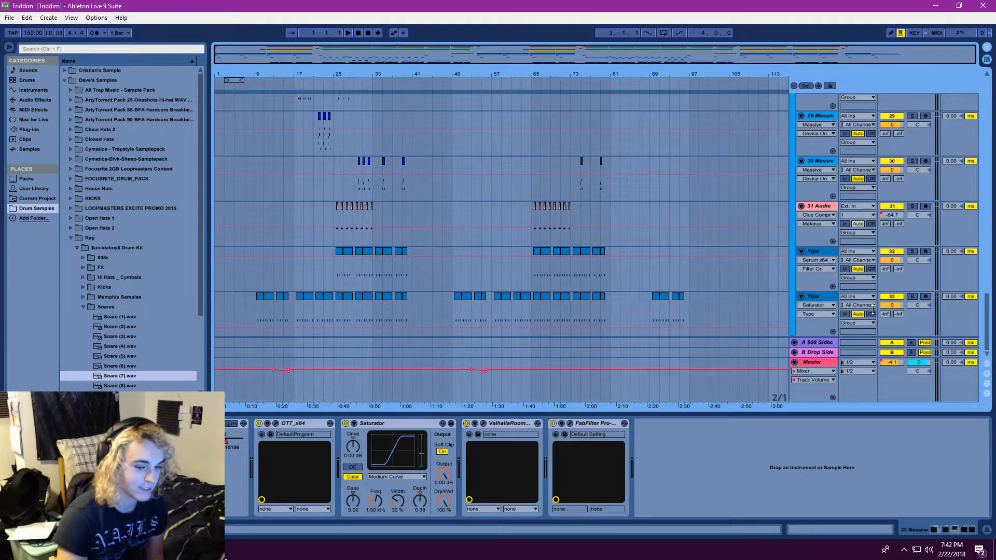
mouse_move(992, 319)
left_mouse_down()
mouse_move(994, 180)
mouse_move(981, 325)
left_mouse_up()
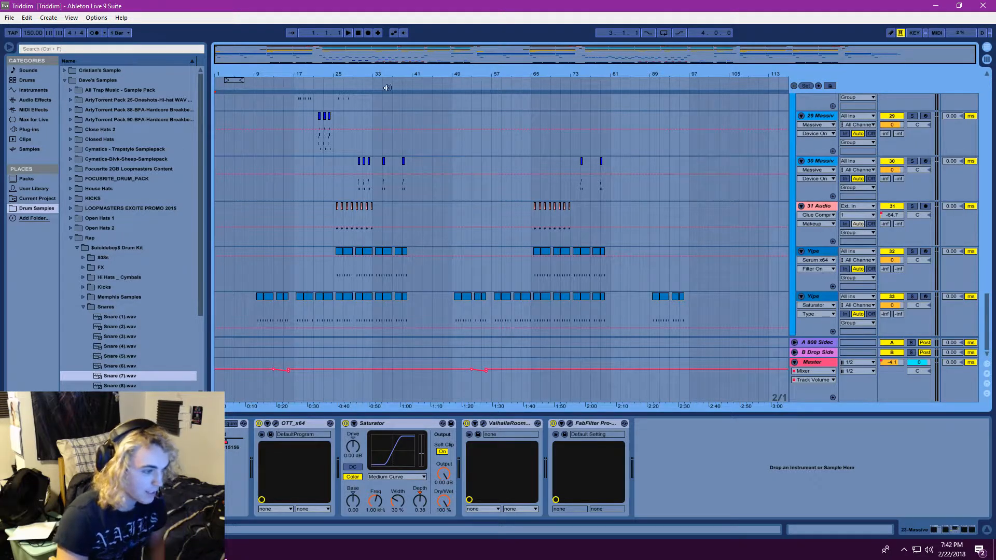
left_click_drag(291, 54, 282, 54)
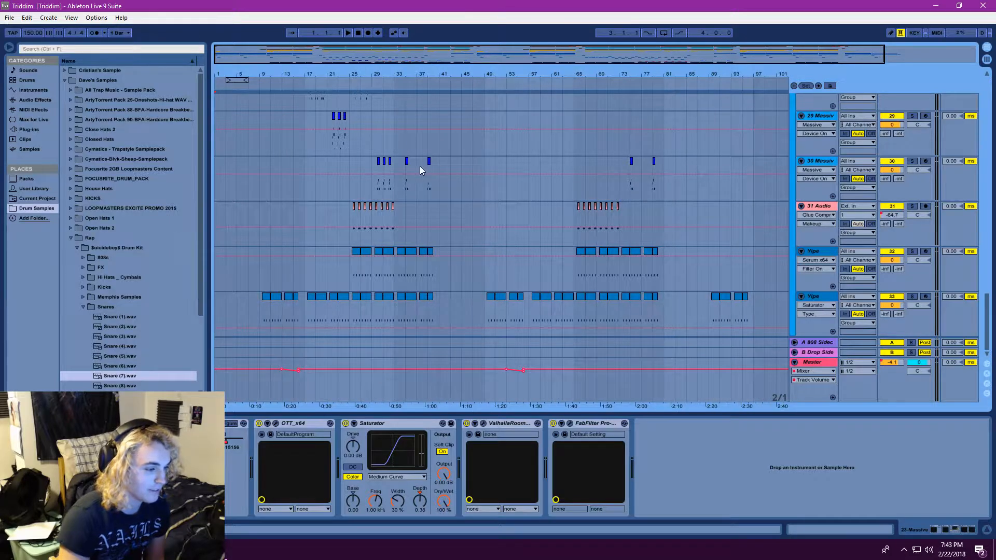
mouse_move(986, 312)
left_mouse_down()
mouse_move(986, 218)
mouse_move(976, 314)
left_mouse_up()
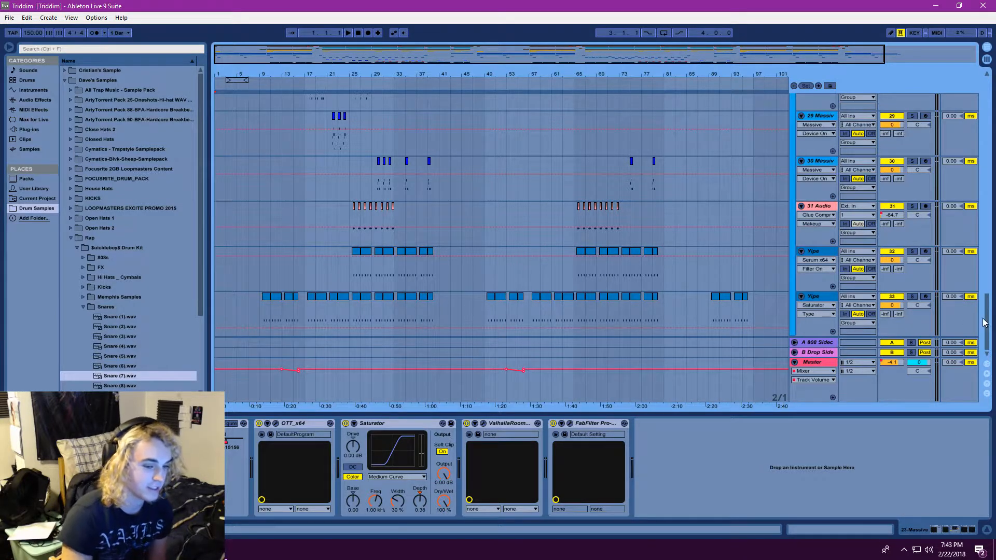
left_click_drag(987, 320, 987, 104)
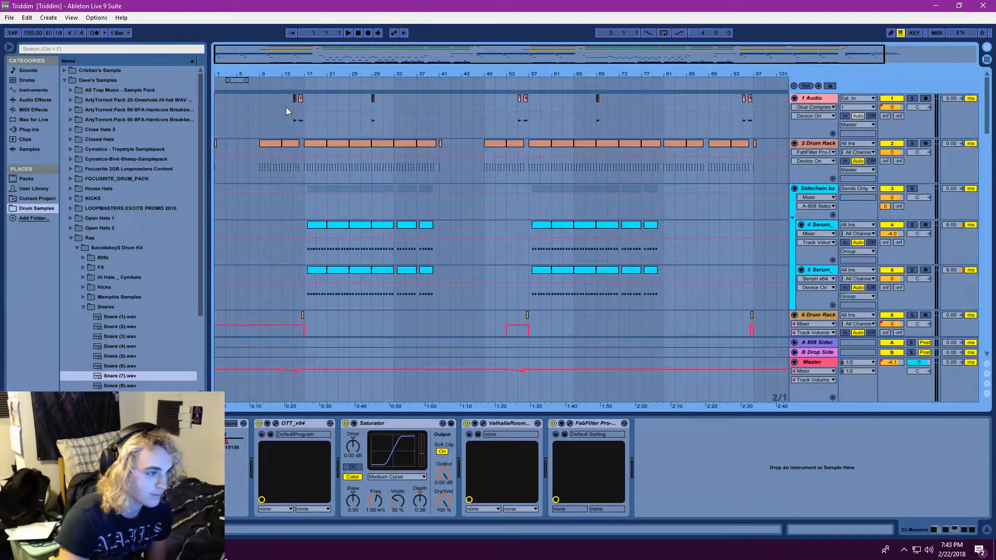
Inspect the 1 Audio track's effect chain, undo the stray automation breakpoint on that track, and return to the song start
left_click(292, 124)
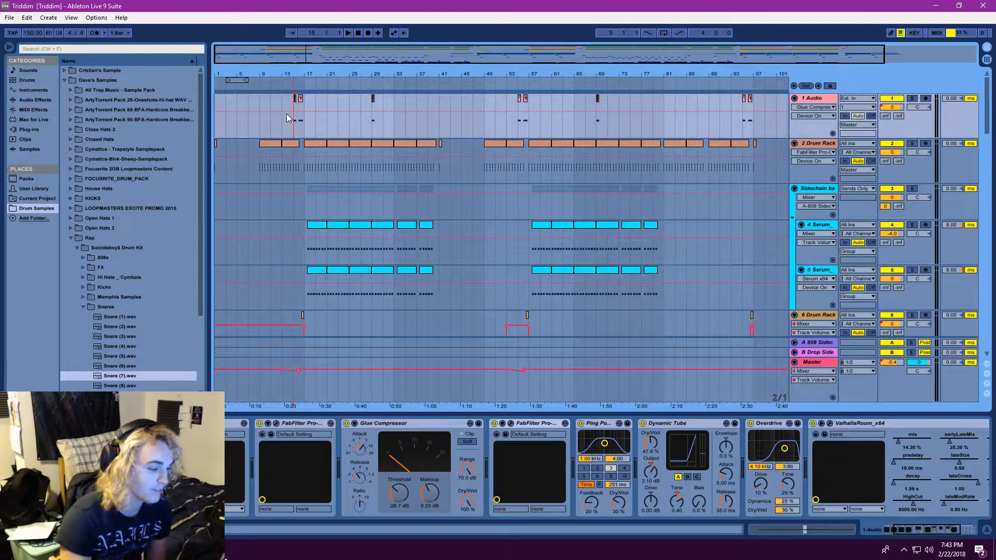
left_click(317, 111)
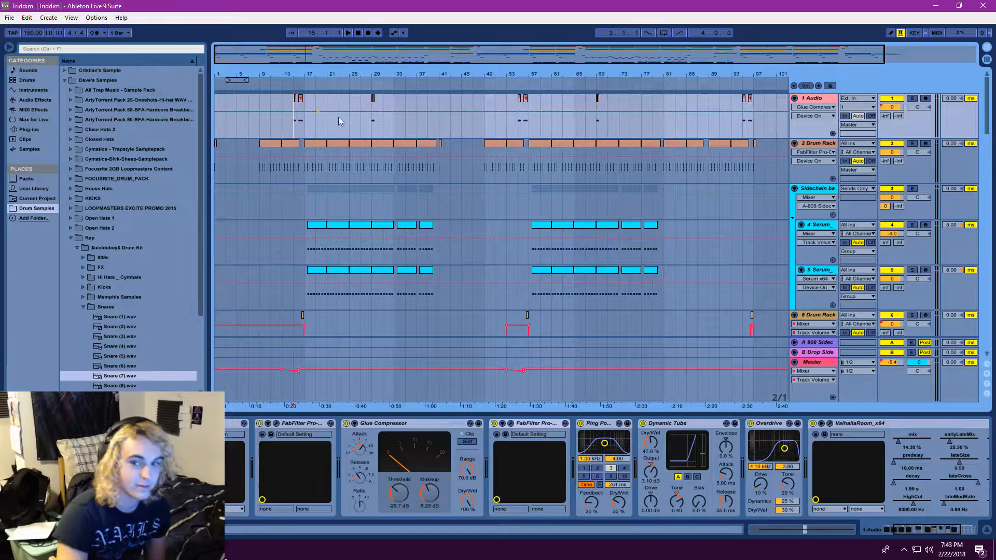
key("ctrl+z")
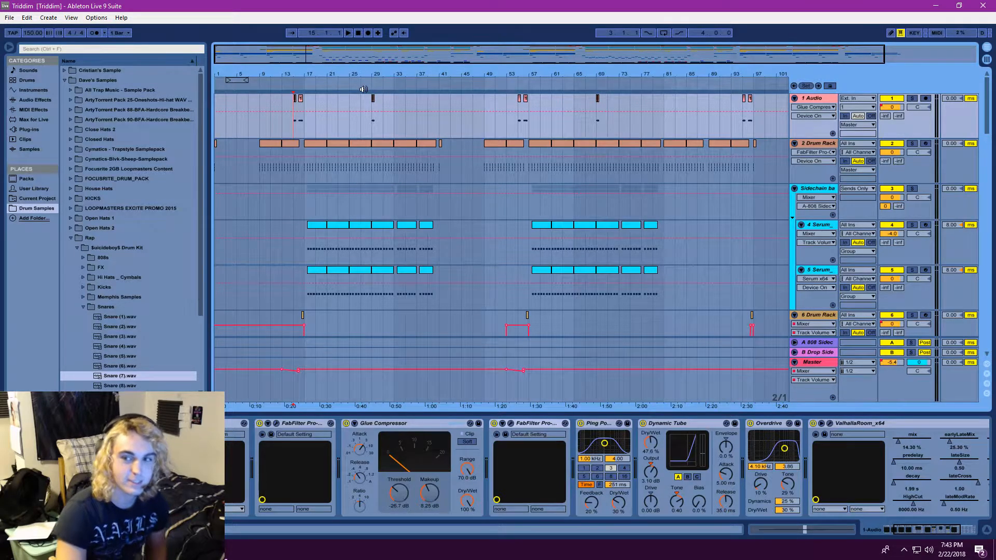
left_click(358, 33)
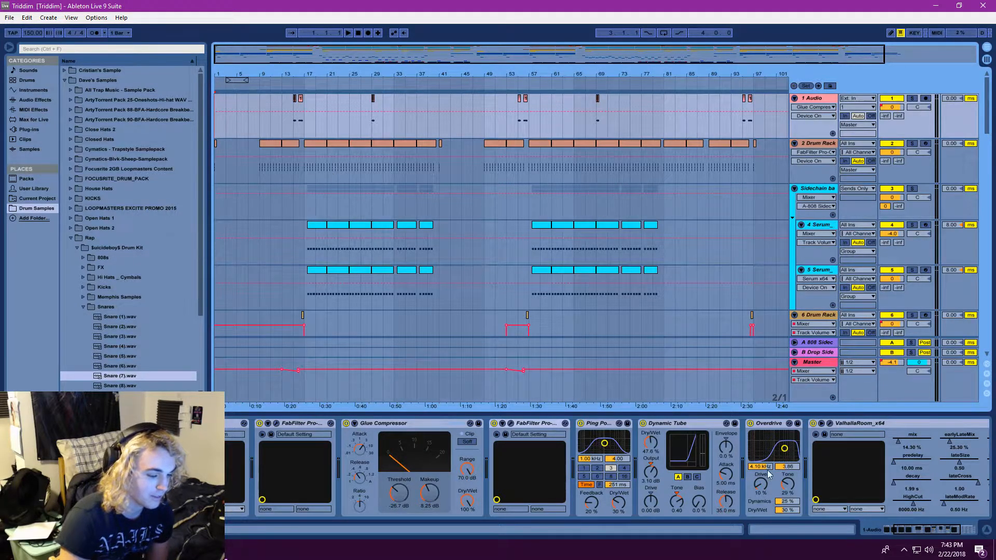
left_click_drag(901, 530, 885, 533)
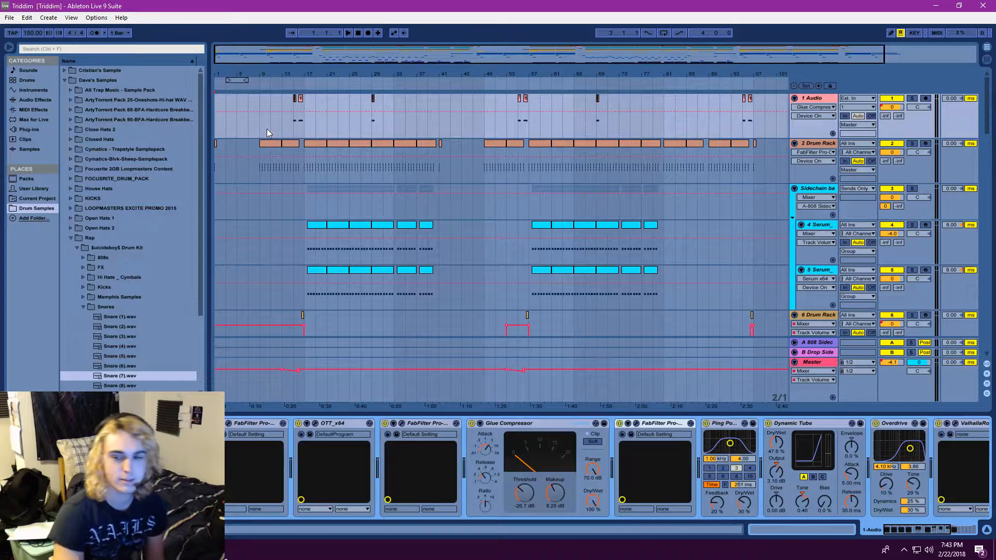
Play the song from the start to bar 9 while reviewing the drum, hi-hat, Brass and CHHINAA tracks
left_click(349, 33)
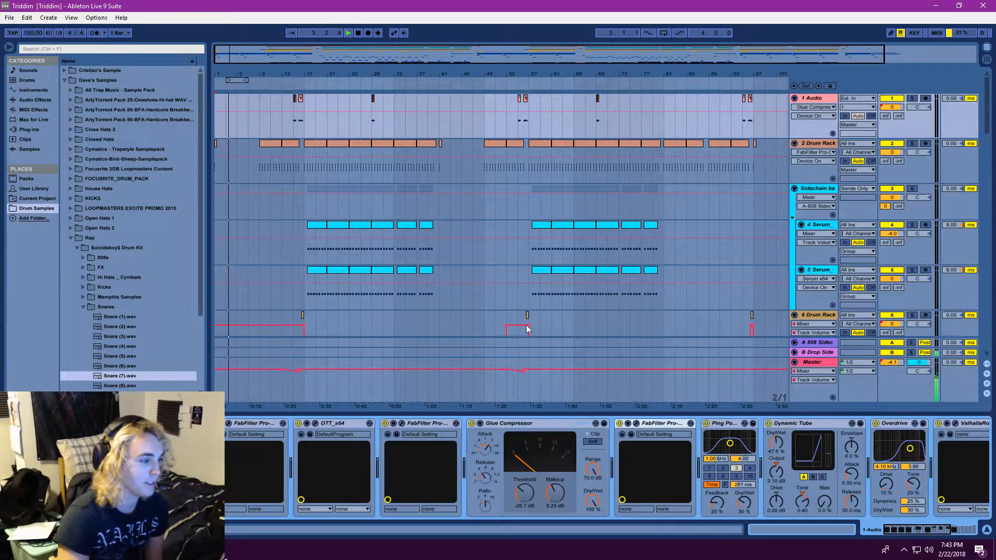
scroll(410, 328, "down", 2)
scroll(409, 328, "down", 8)
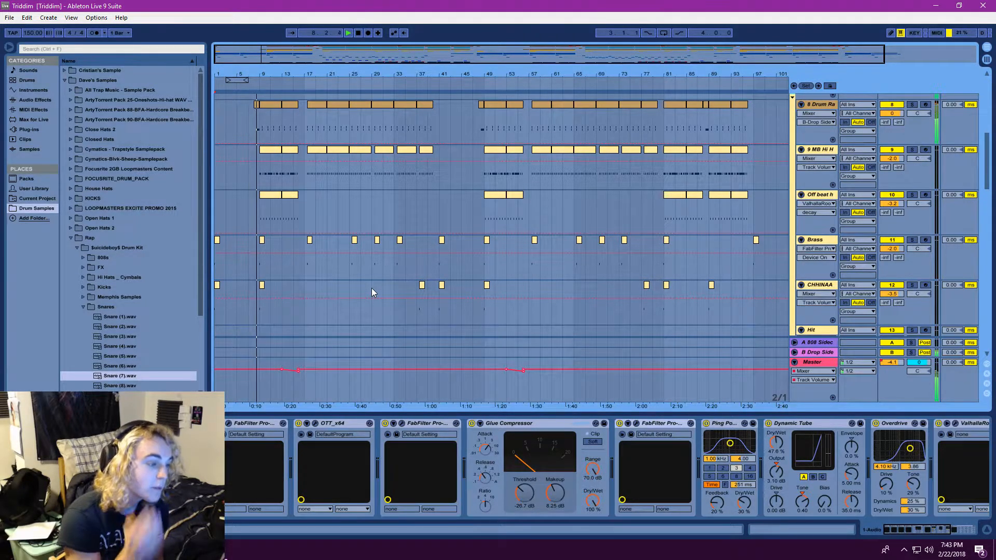
left_click(359, 33)
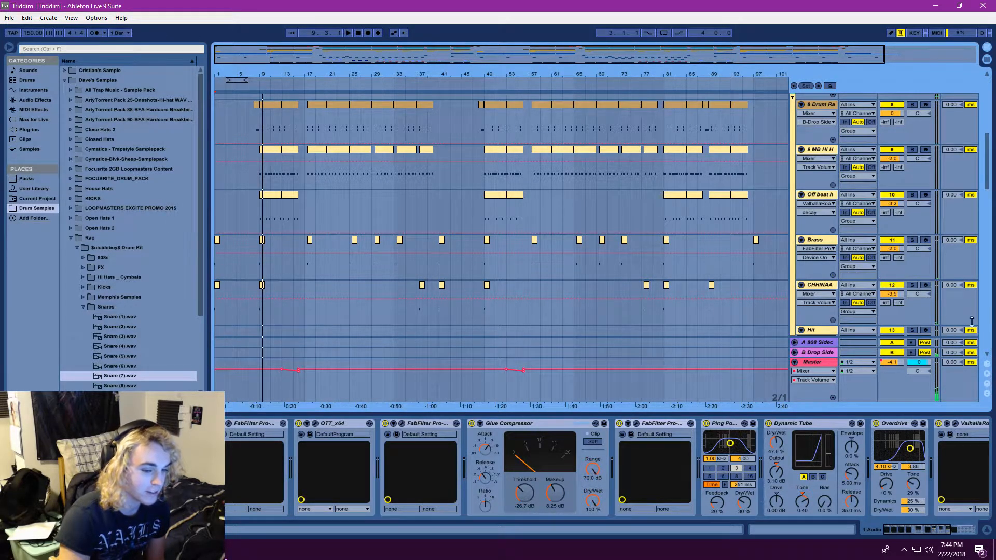
Zoom in on the first half of the song and show the Serum x64 device automation on the 15 Serum track
left_click_drag(988, 174, 958, 228)
left_click_drag(281, 55, 325, 85)
left_click(818, 109)
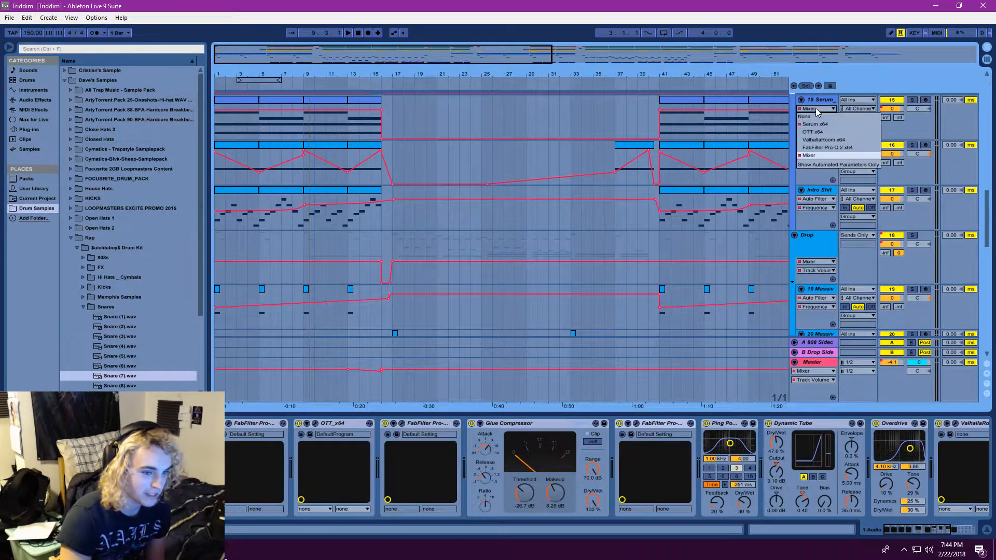
left_click(814, 125)
scroll(901, 159, "up", 4)
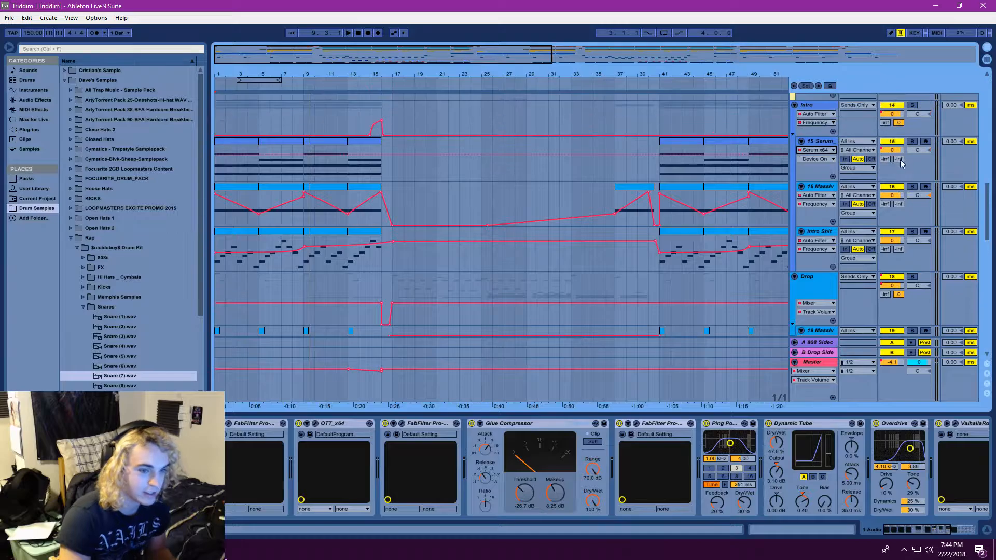
Play the soloed Intro group from the start while showing Serum x64's Fil Cutoff automation on the 15 Serum track
left_click(349, 32)
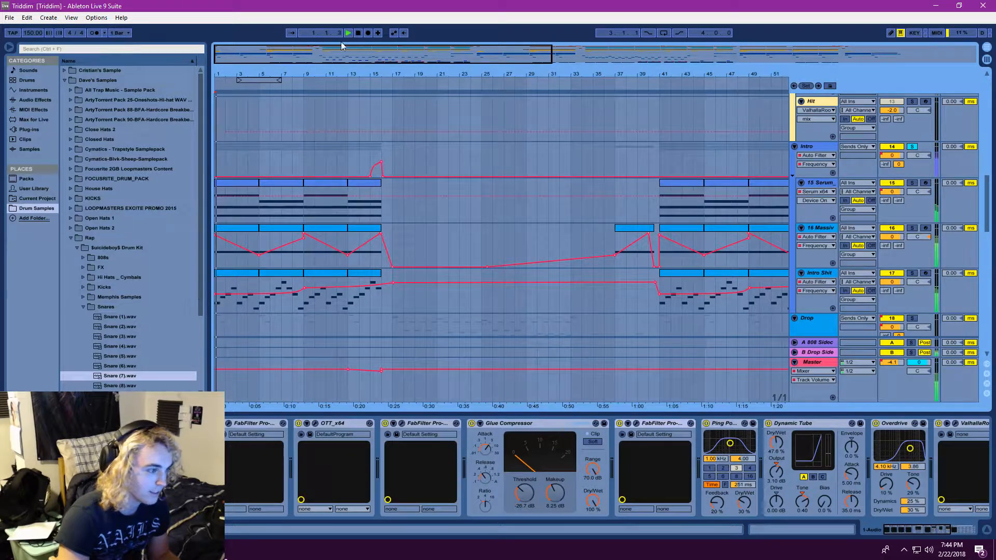
scroll(330, 208, "down", 2)
left_click(818, 161)
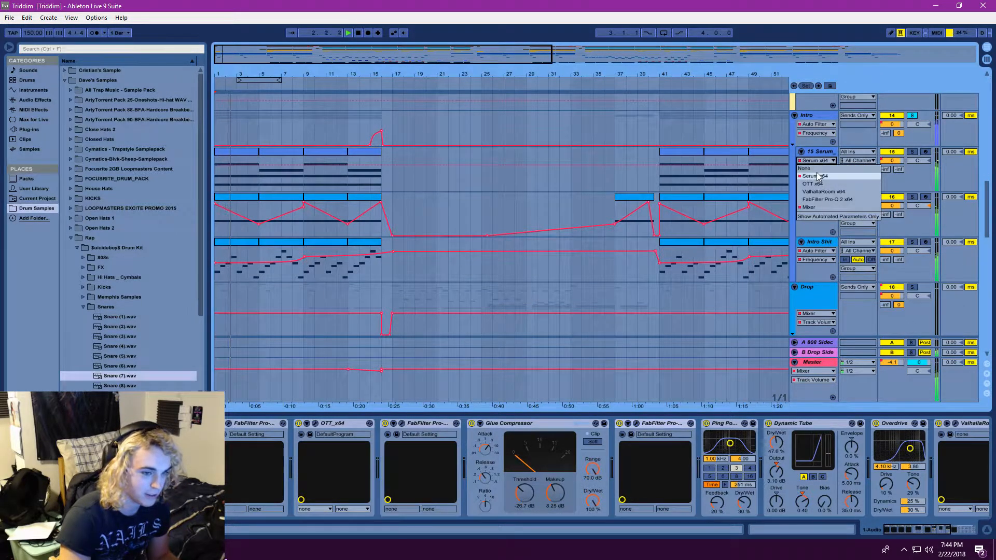
left_click(814, 176)
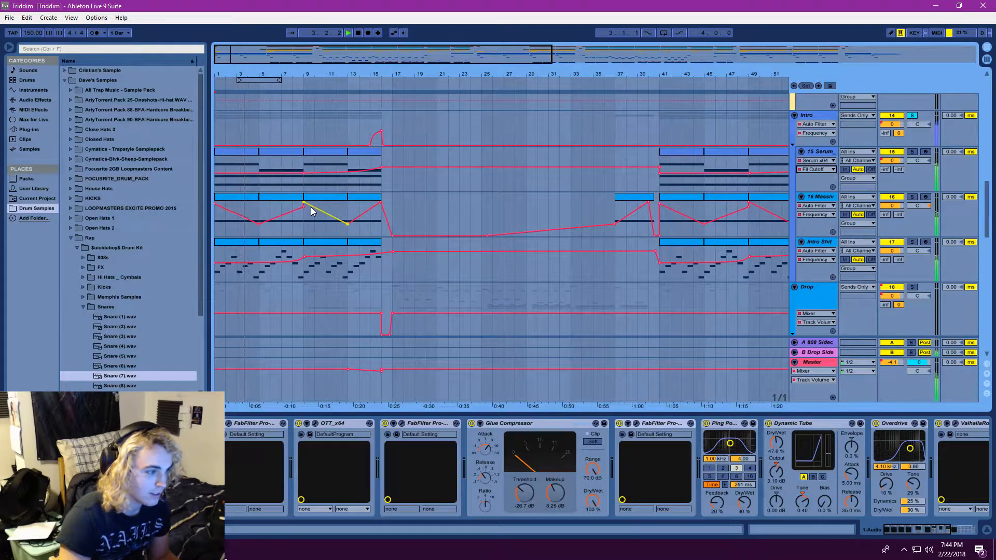
left_click(358, 33)
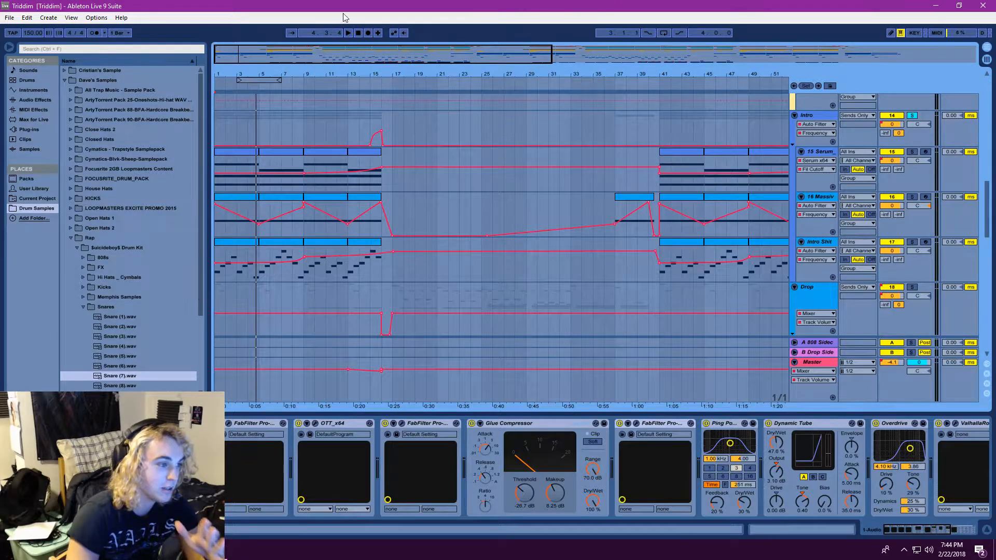
Replay the soloed Intro group from the start, showing Intro Shit's ValhallaRoom mix automation and checking 16 Massive's Auto Filter automation choices
left_click(348, 33)
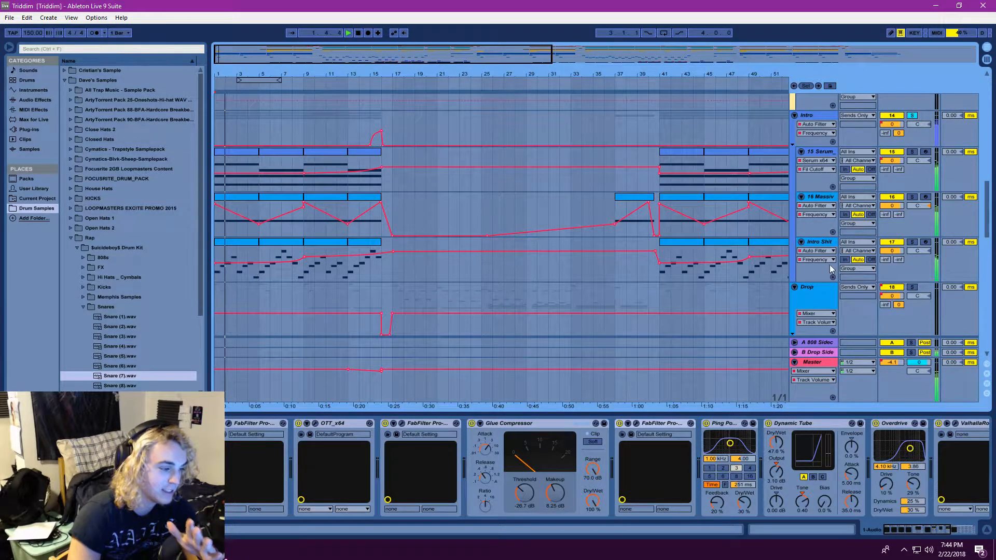
left_click(814, 246)
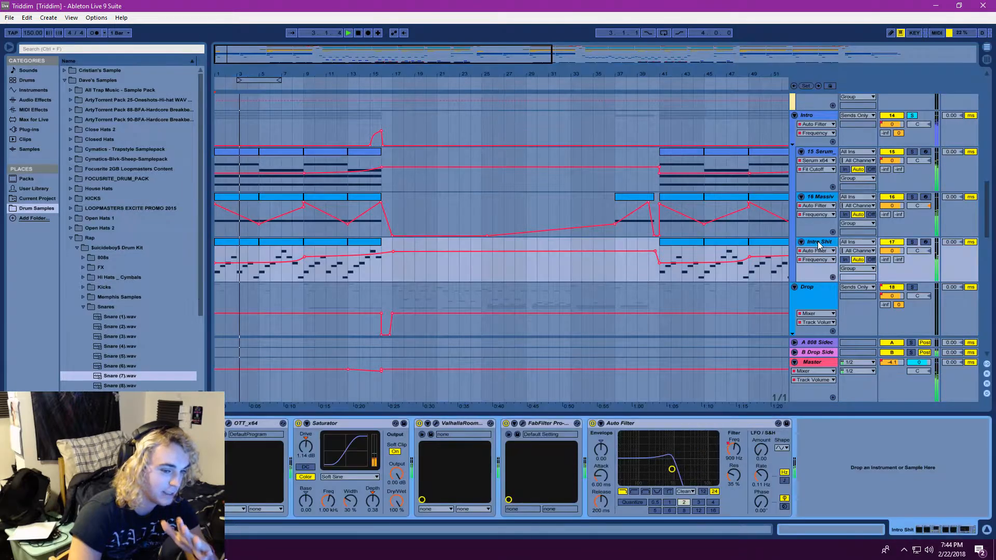
left_click(814, 250)
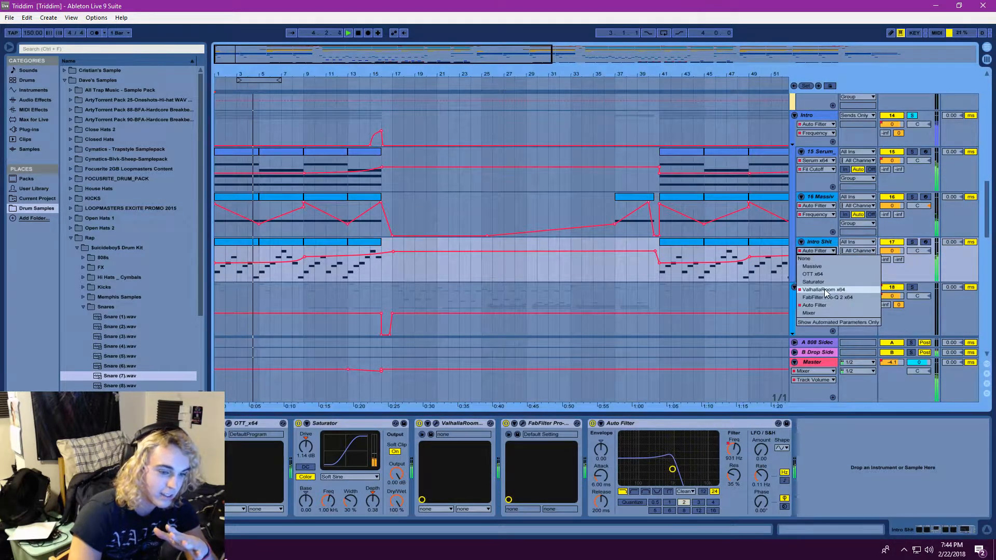
left_click(824, 288)
left_click(815, 257)
left_click(814, 213)
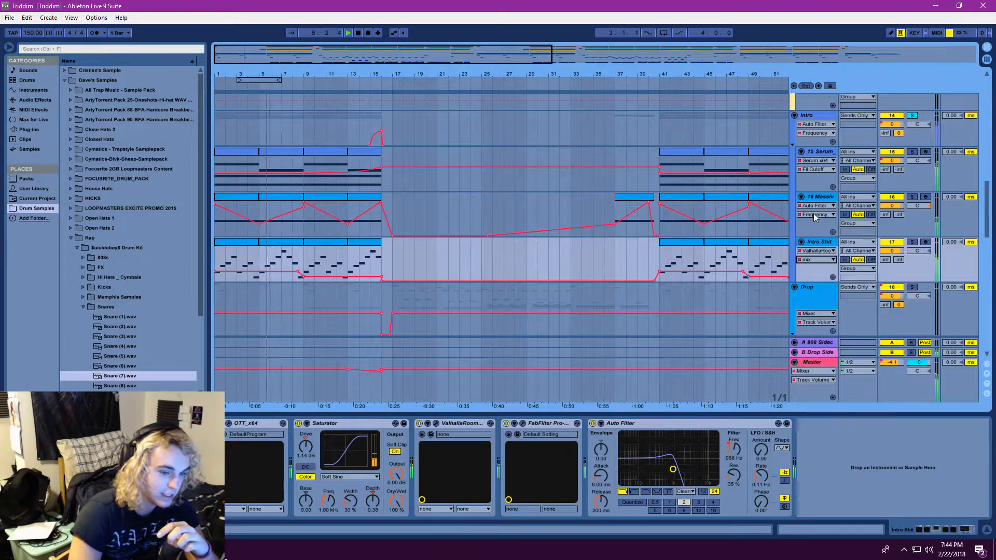
left_click(815, 205)
left_click(816, 252)
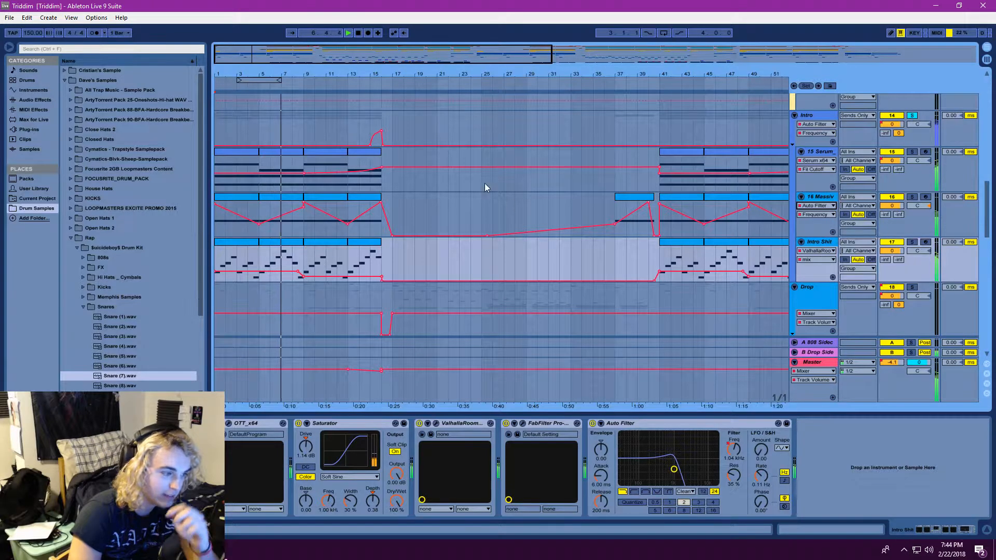
Solo 16 Massive and play it from bar 5, bypassing its Auto Filter and turning it back on to compare the sound
left_click(815, 198)
left_click(815, 198)
left_click(912, 197)
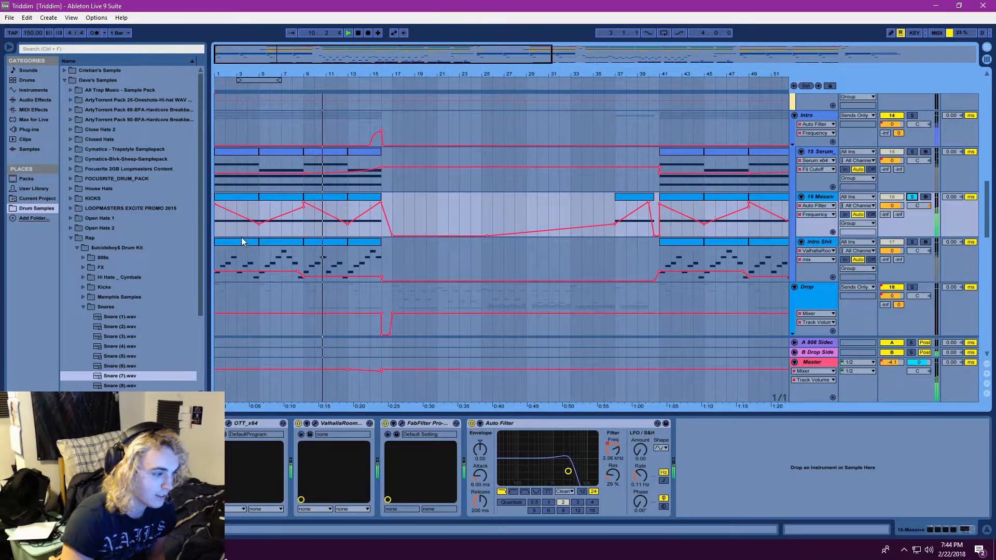
left_click(472, 423)
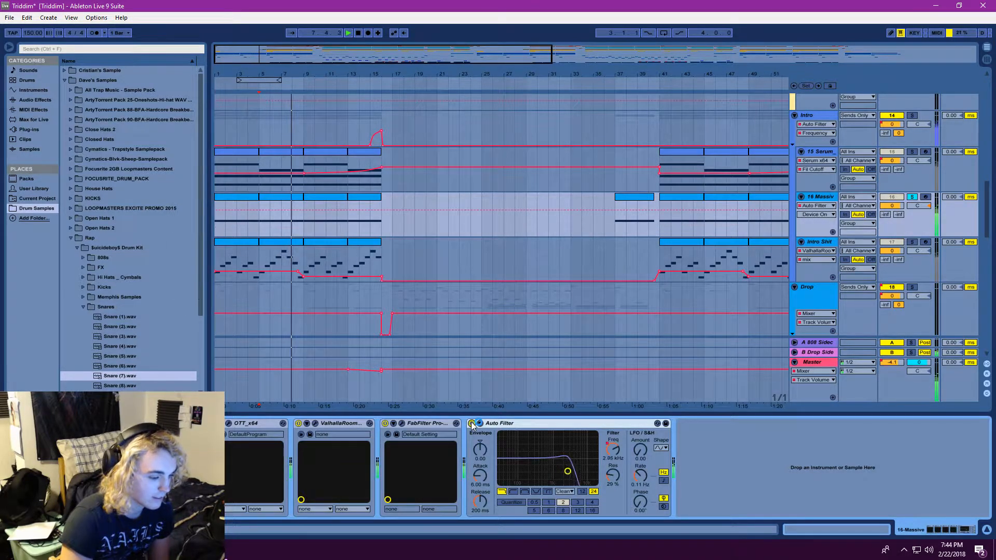
left_click(472, 423)
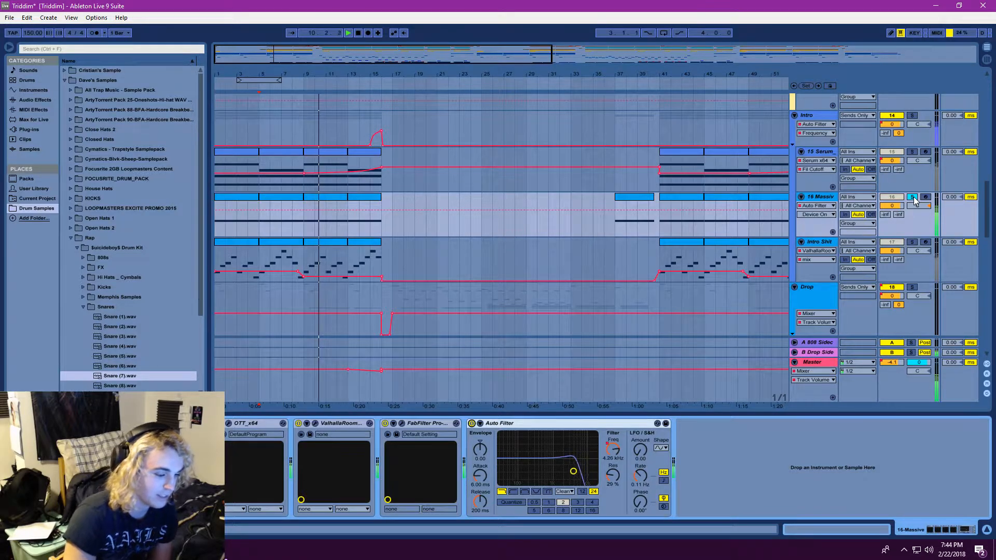
Clear the solos, show the Intro Shit track's devices, and stop playback with the start position at bar 9
left_click(811, 248)
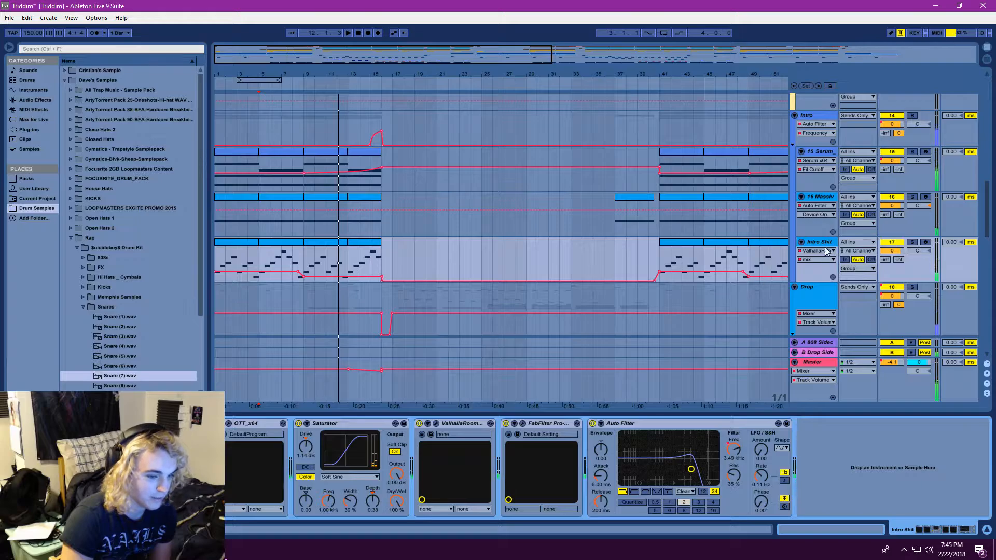
left_click(300, 239)
key("space")
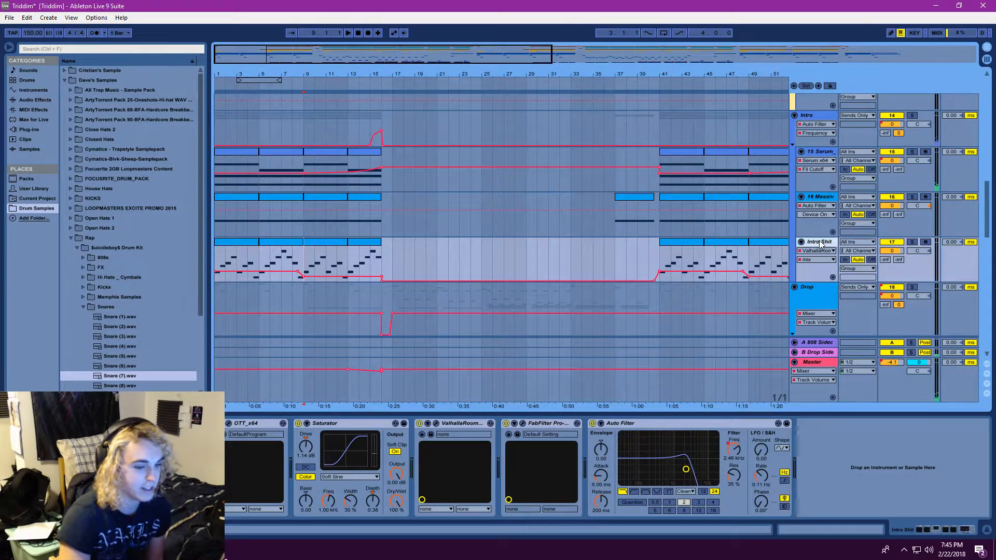
scroll(431, 208, "up", 1)
scroll(430, 208, "up", 1)
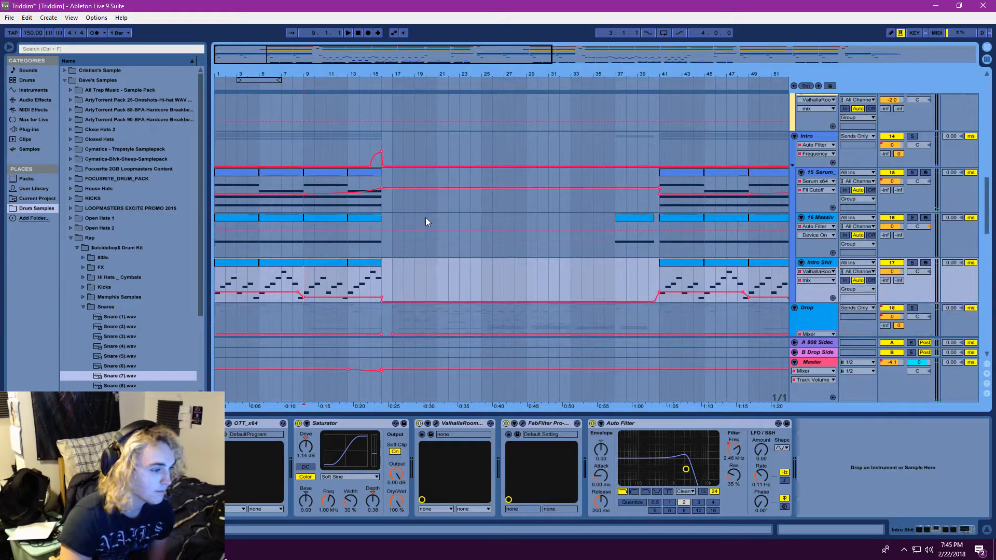
Open the Massive synth on the 16 Massive track to inspect its patch and close it again
left_click(815, 226)
left_click(815, 216)
left_click(815, 217)
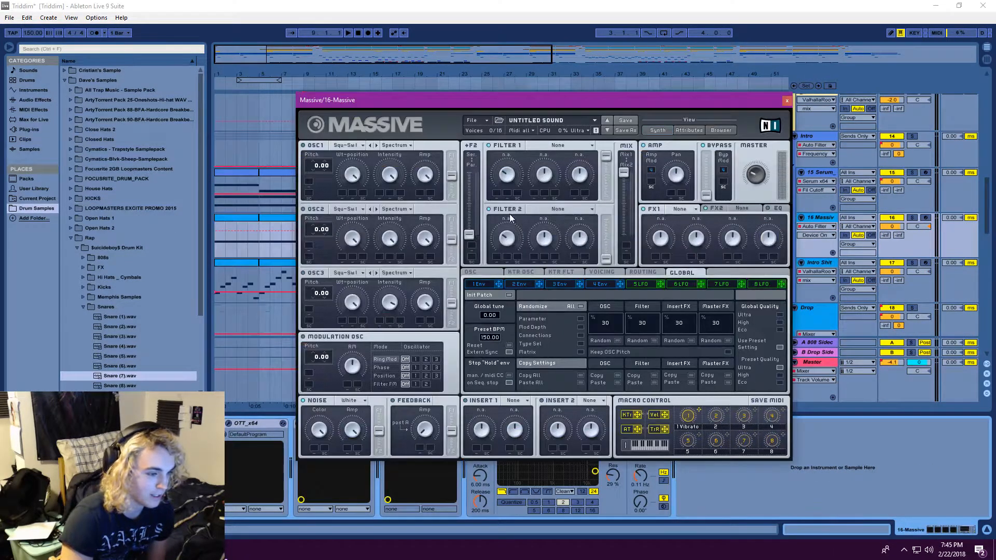
left_click(786, 101)
left_click_drag(399, 74, 398, 64)
scroll(313, 240, "down", 2)
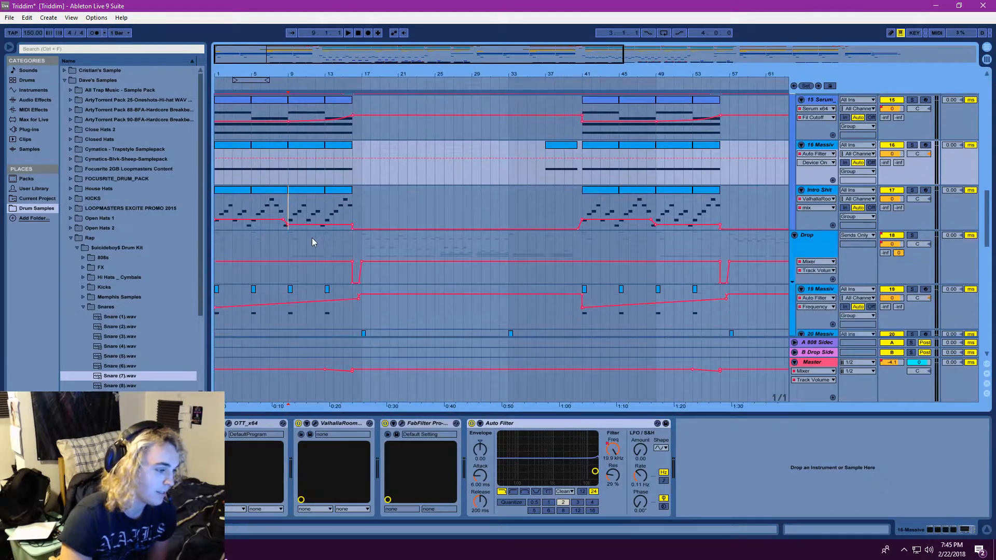
Show the Auto Filter Frequency automation on the 16 Massive track and check Intro Shit's ValhallaRoom automation choices
scroll(314, 240, "up", 2)
left_click(818, 235)
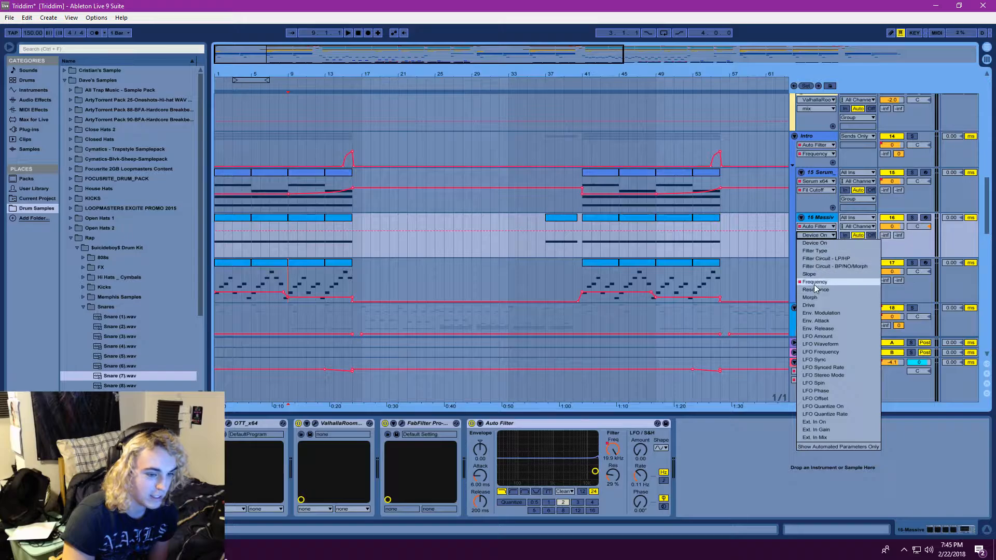
left_click(819, 287)
left_click(817, 280)
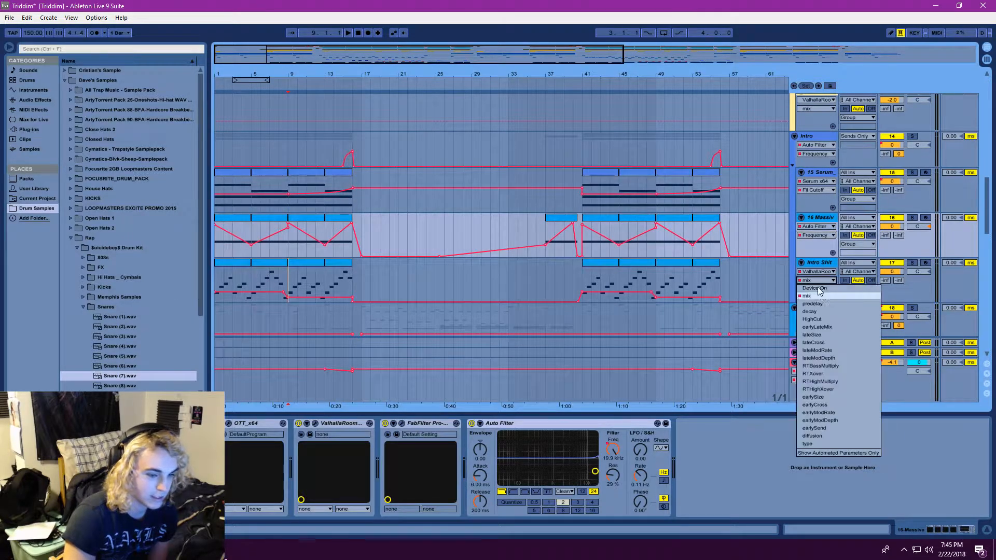
left_click(820, 264)
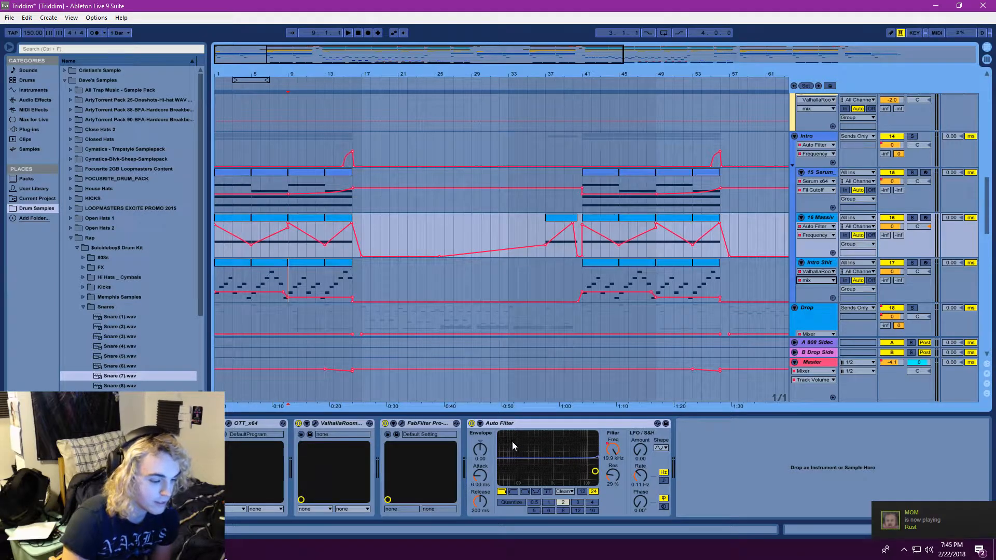
Play the project from the start while showing 19 Massive's devices and checking its automation device choices in the Drop group
scroll(364, 235, "down", 1)
key("space")
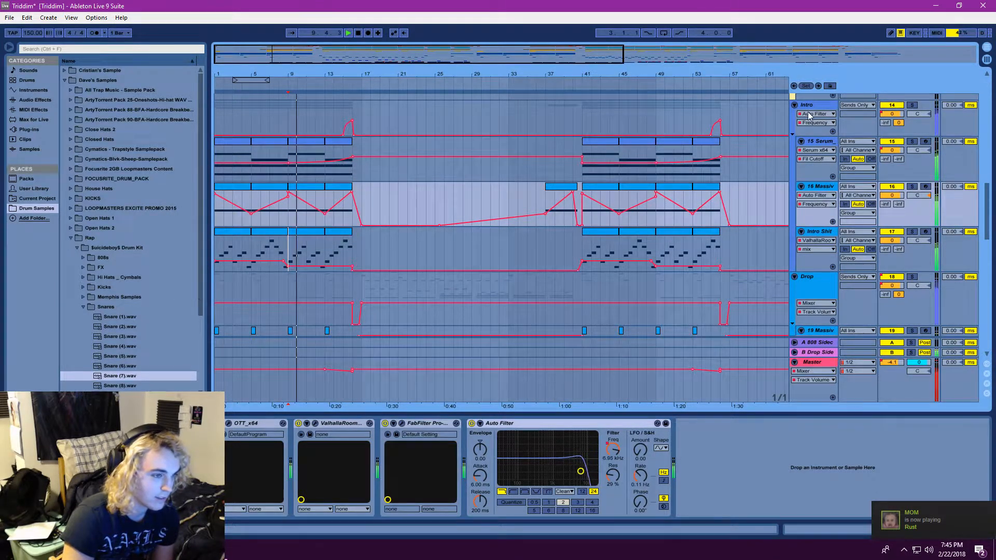
left_click(348, 33)
scroll(415, 208, "down", 4)
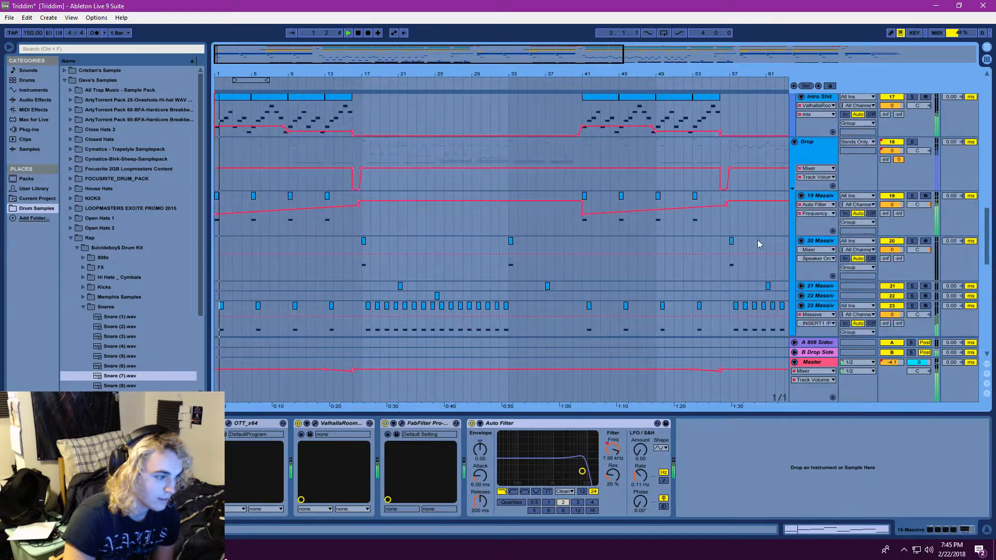
left_click(812, 217)
left_click(816, 205)
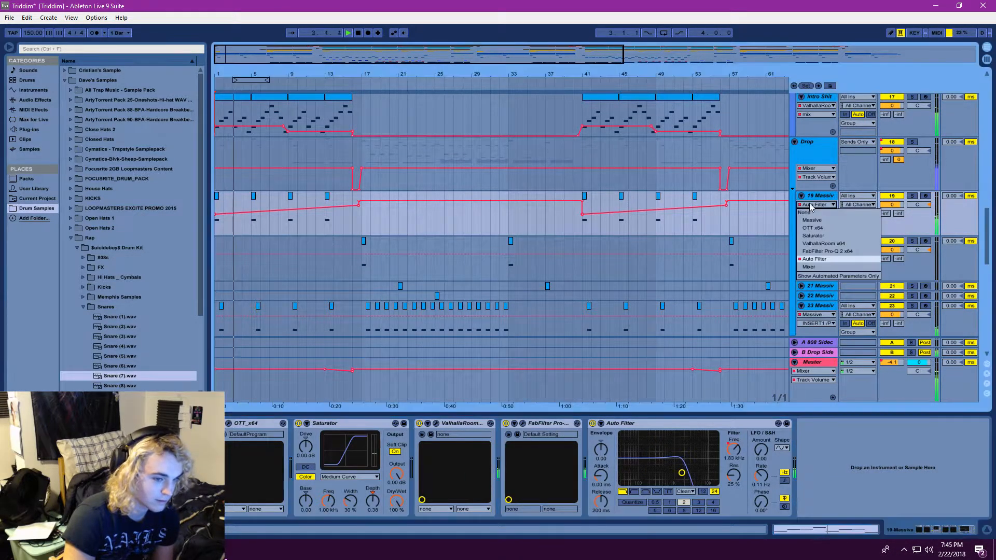
left_click(816, 198)
scroll(825, 263, "down", 1)
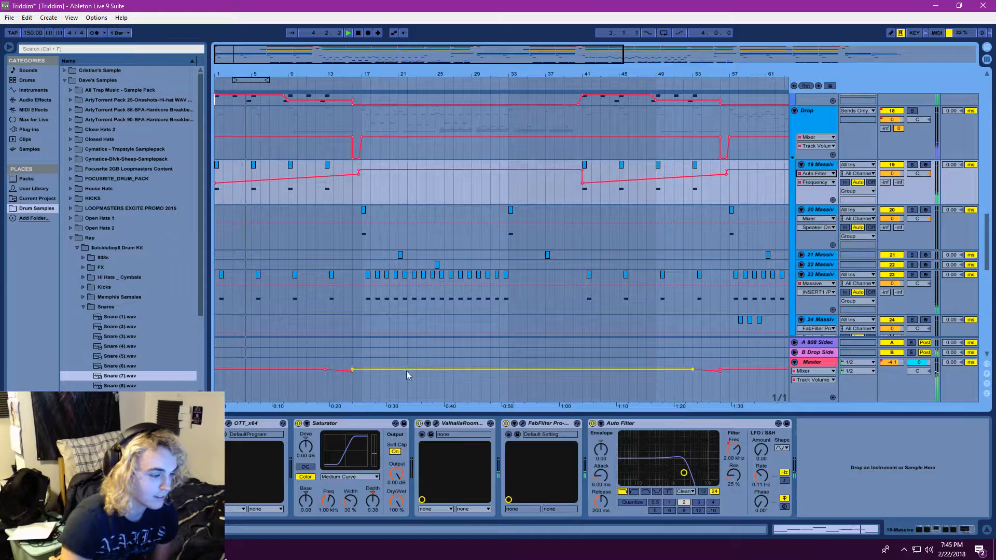
scroll(583, 262, "up", 3)
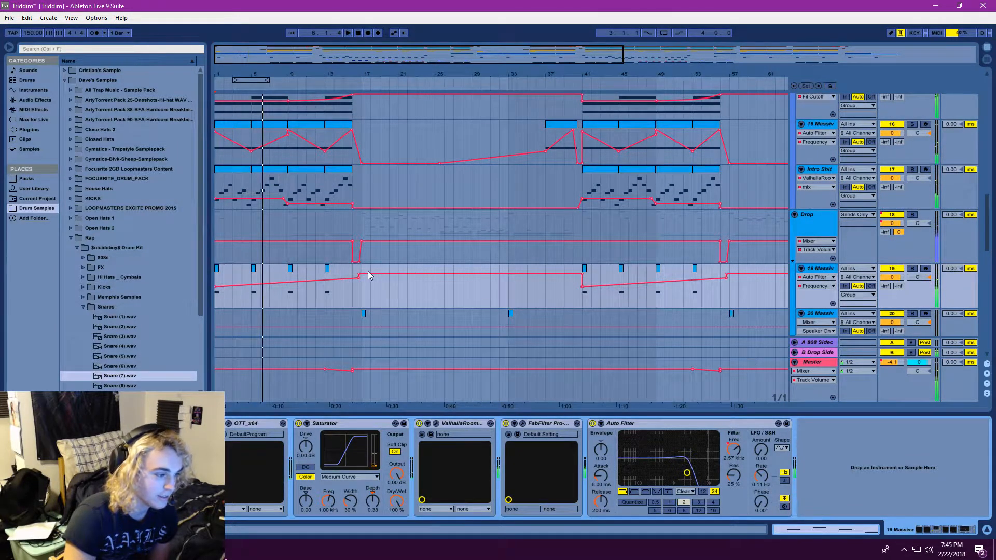
Solo 19 Massive, play it from bar 5, open its Massive synth window, and stop playback
left_click(253, 278)
key("space")
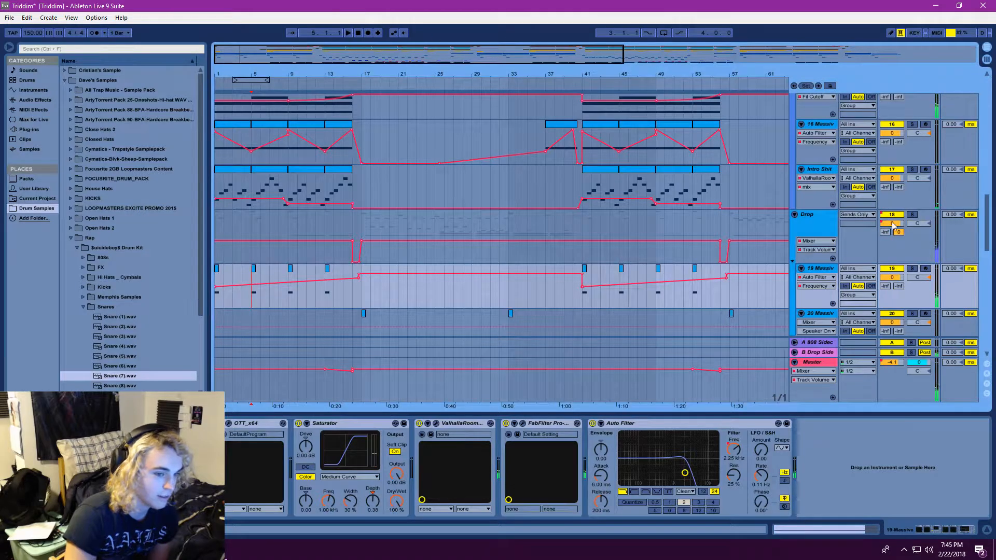
left_click(912, 269)
left_click(349, 32)
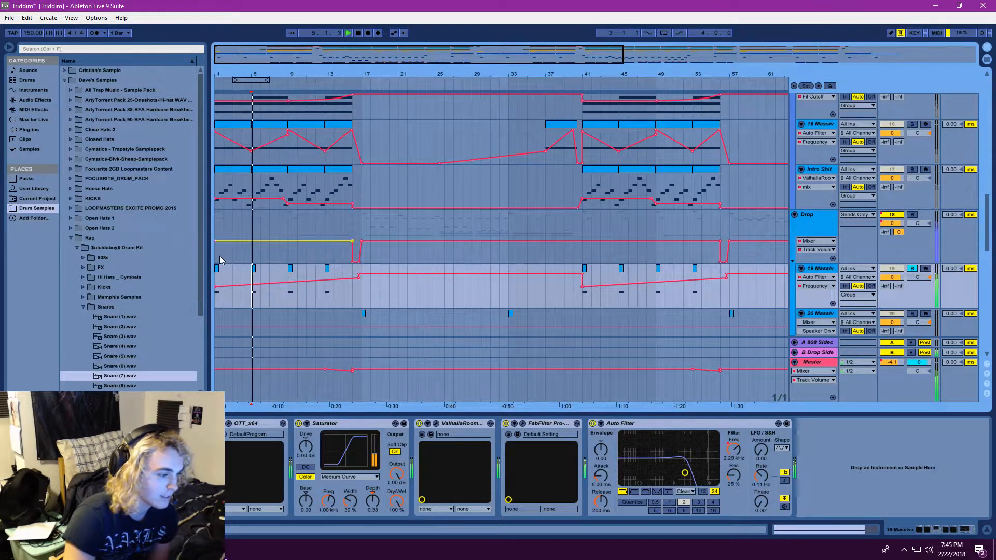
key("ctrl+alt+p")
left_click(348, 37)
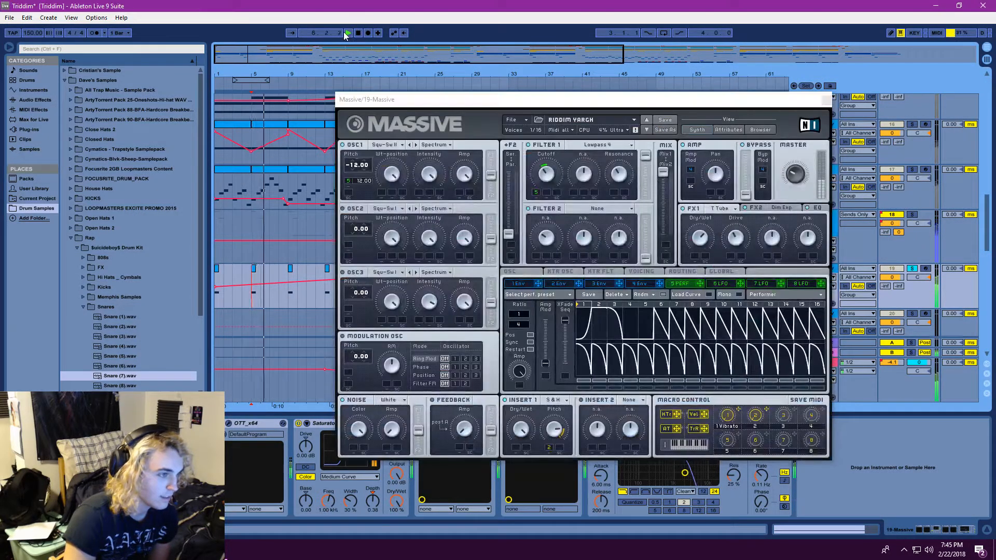
left_click(358, 34)
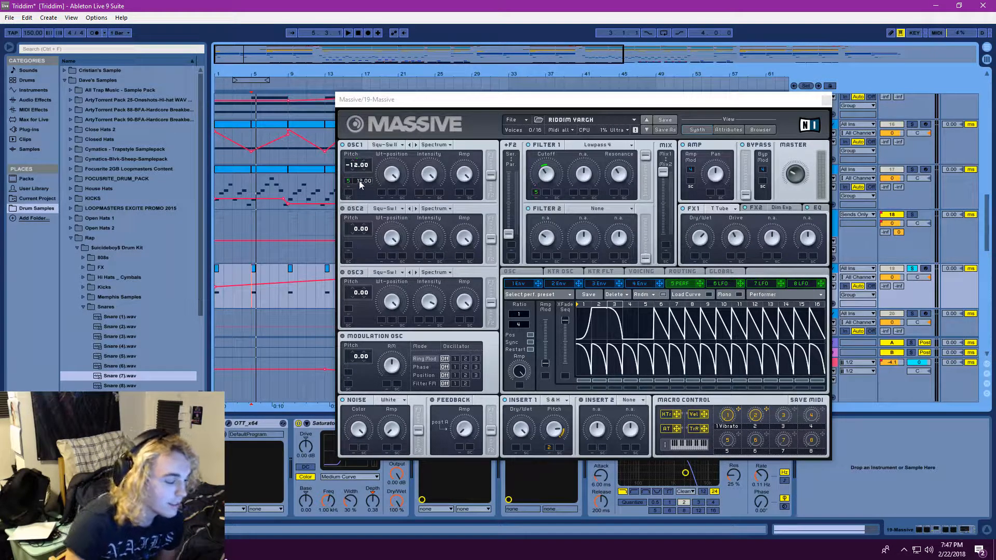
Reposition the Massive window, inspect OSC1's wavetable and pitch settings, and replay the soloed 19 Massive track from bar 5
left_click_drag(416, 101, 410, 109)
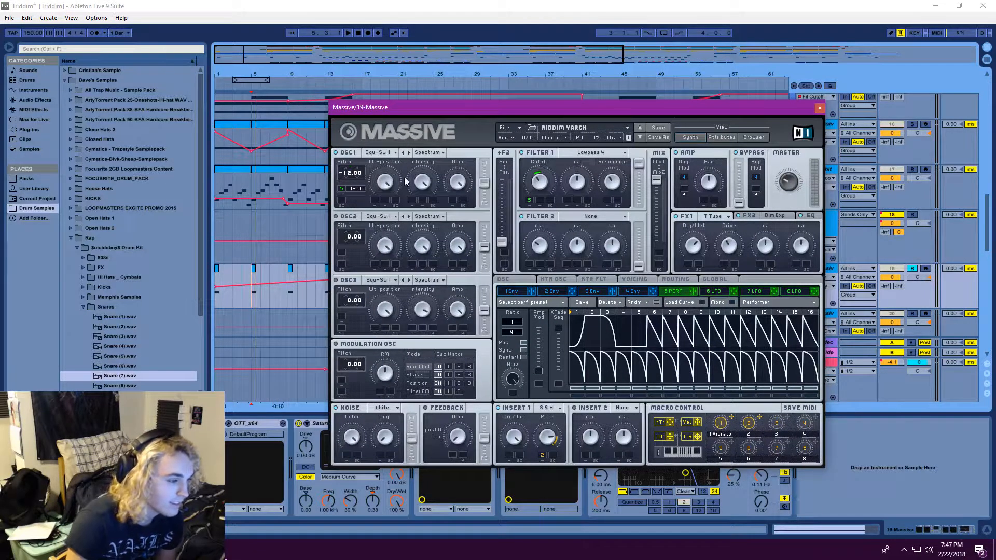
left_click(395, 154)
left_click(358, 187)
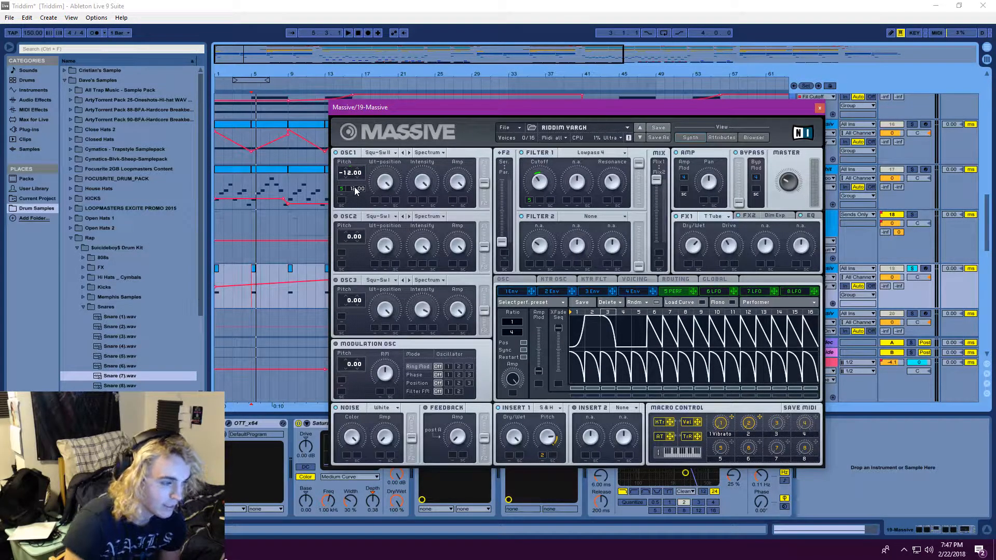
left_click(348, 33)
left_click(349, 35)
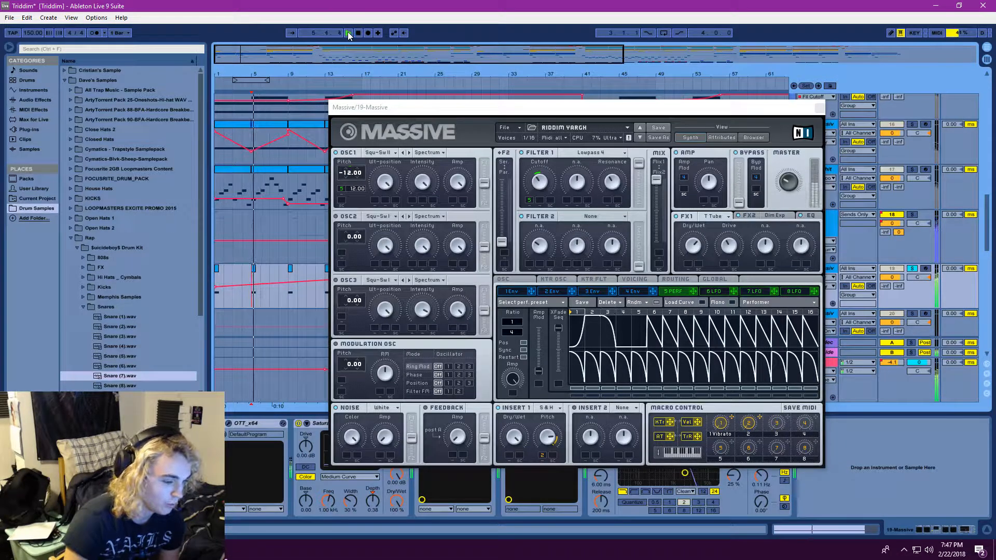
left_click(349, 34)
left_click(357, 33)
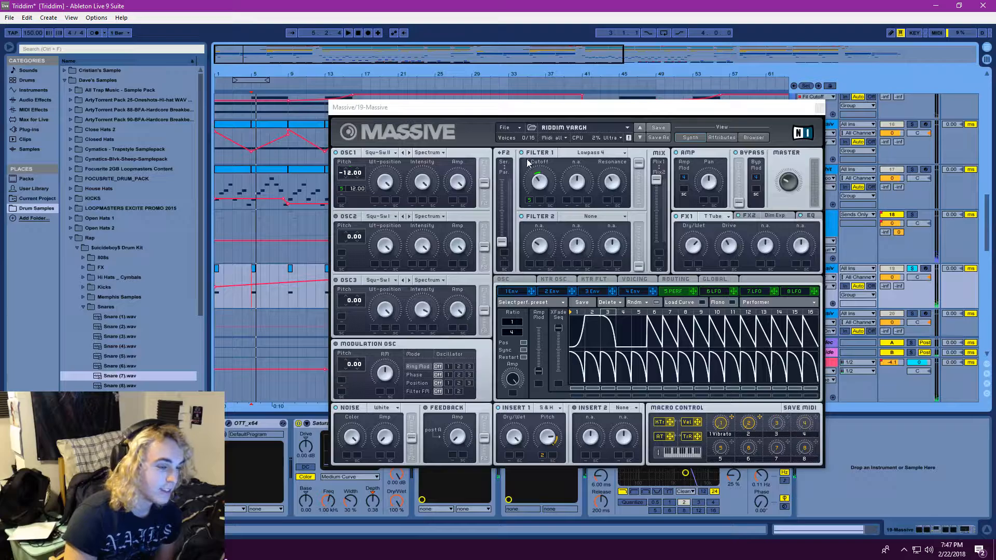
Check the Insert 1 effect choices in Massive, keep Sample & Hold, and replay the soloed track from bar 5
left_click(349, 34)
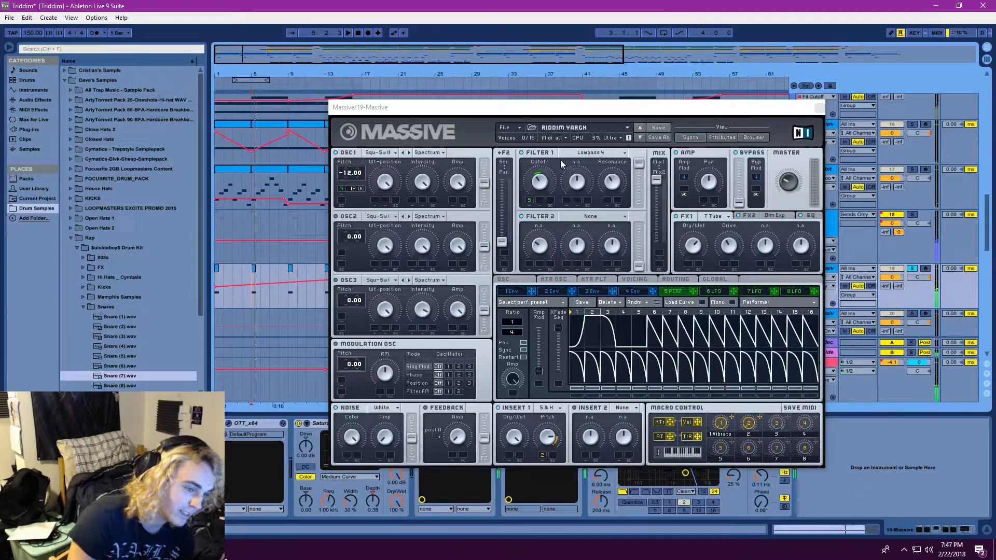
left_click(348, 33)
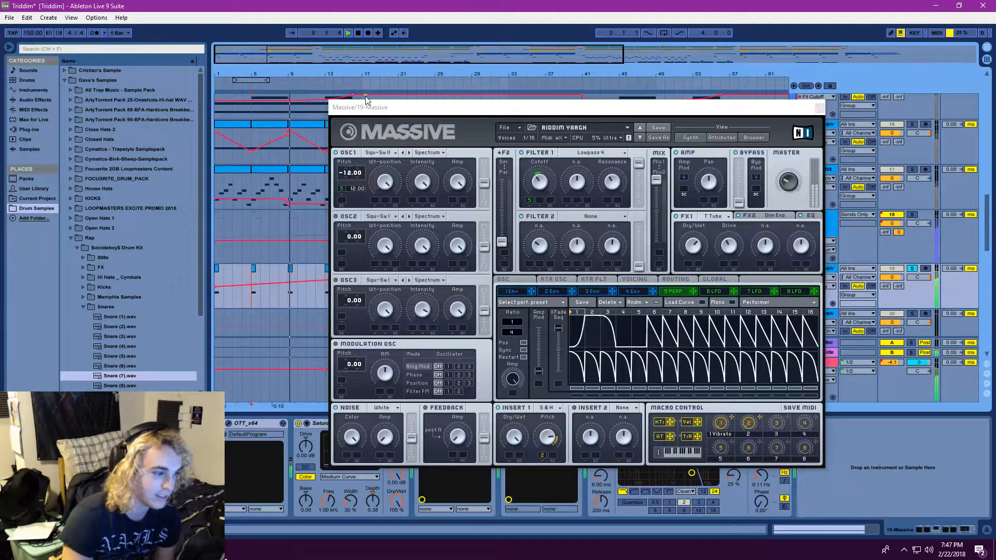
left_click(545, 408)
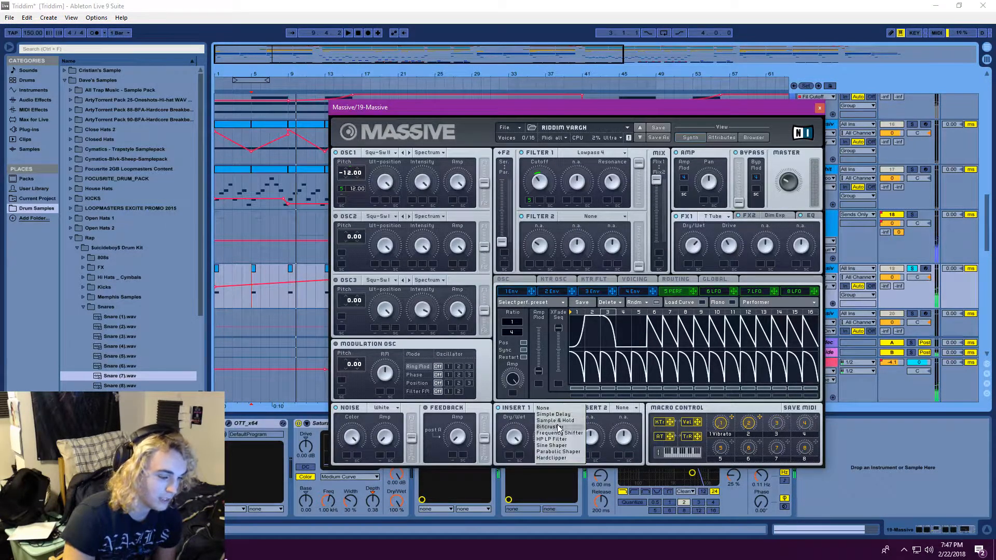
left_click(554, 420)
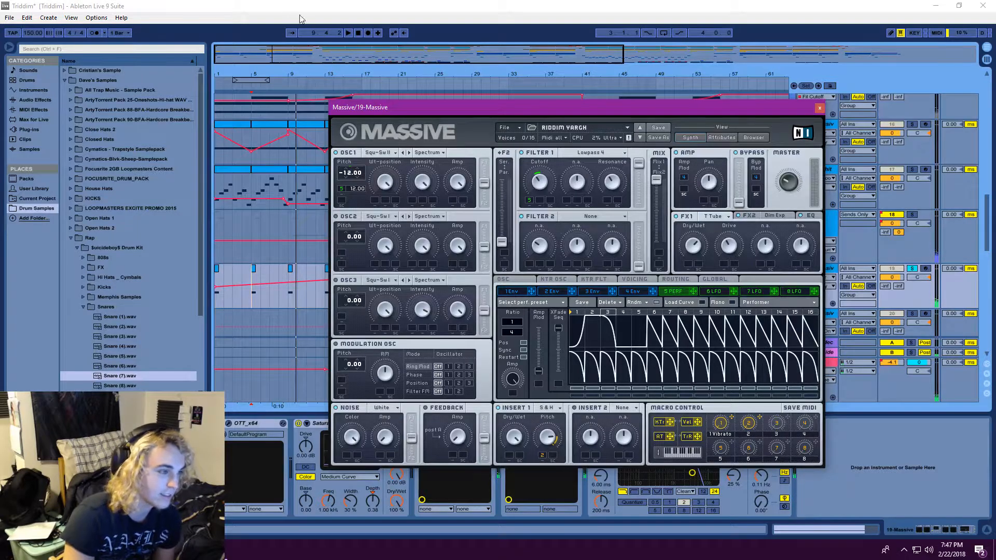
left_click(348, 33)
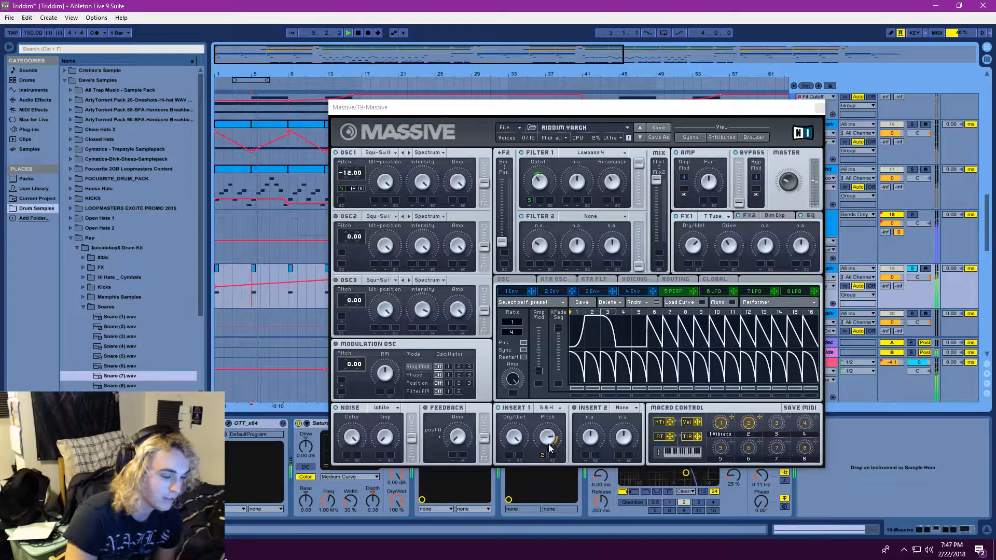
left_click(359, 34)
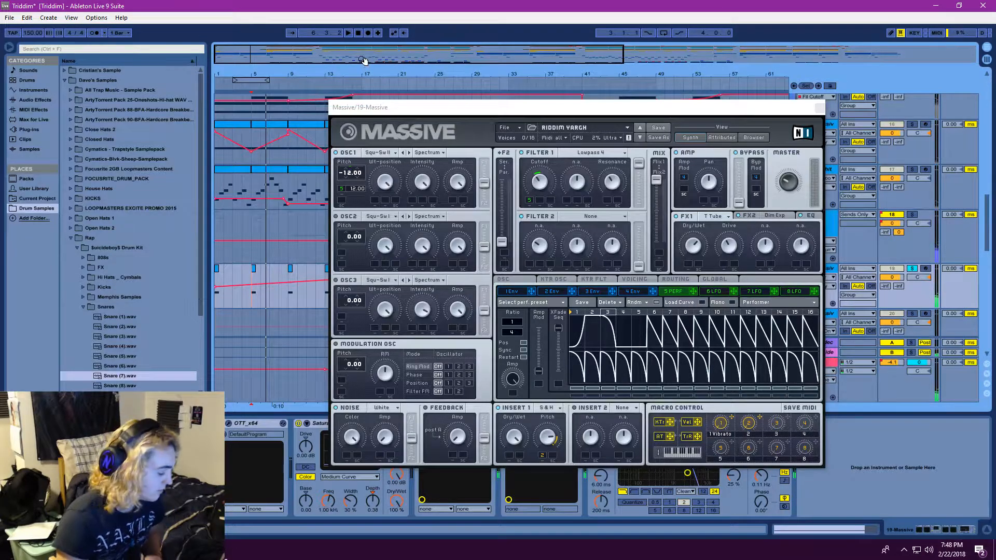
Replay 19 Massive from bar 5 while turning Insert 1's Pitch knob to demonstrate its effect on the sound
left_click(348, 33)
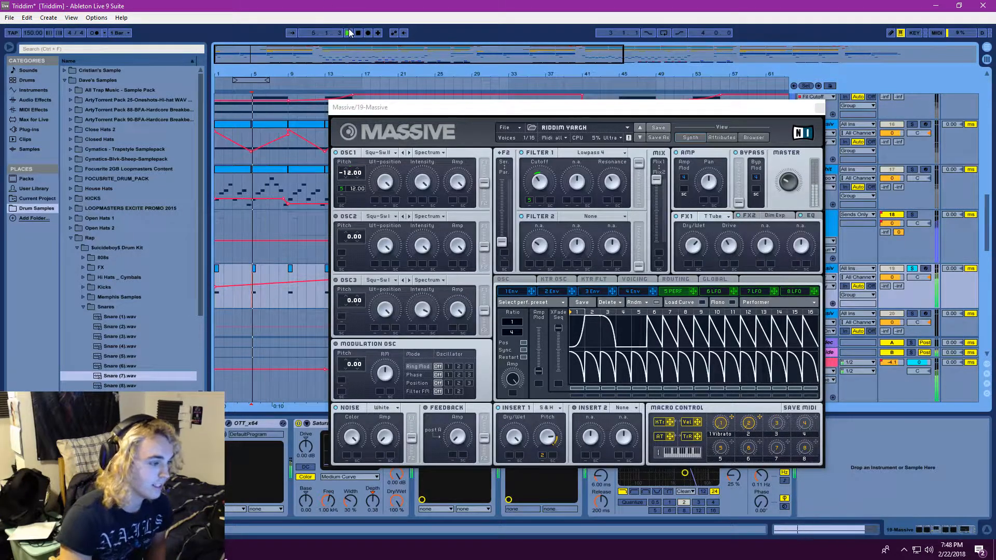
left_click(348, 33)
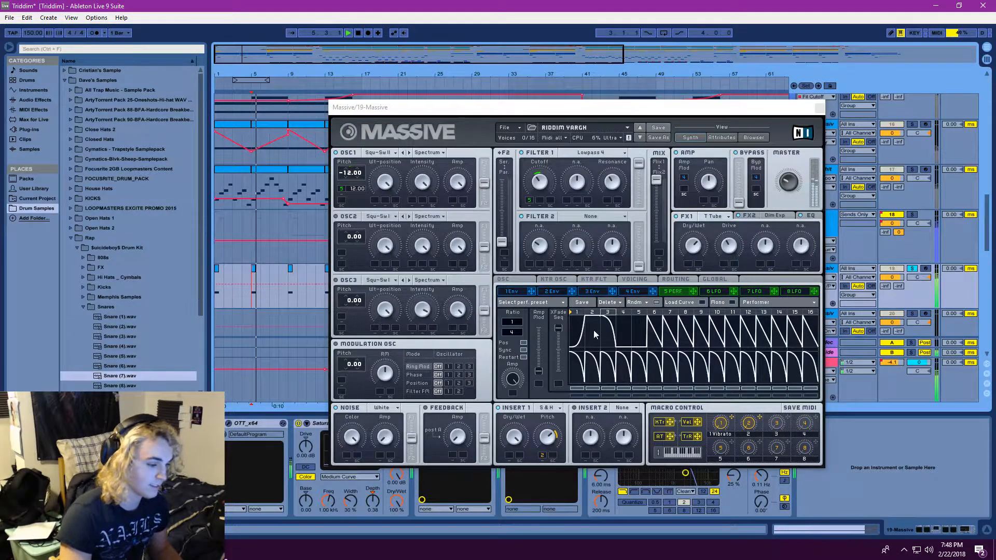
left_click(548, 435)
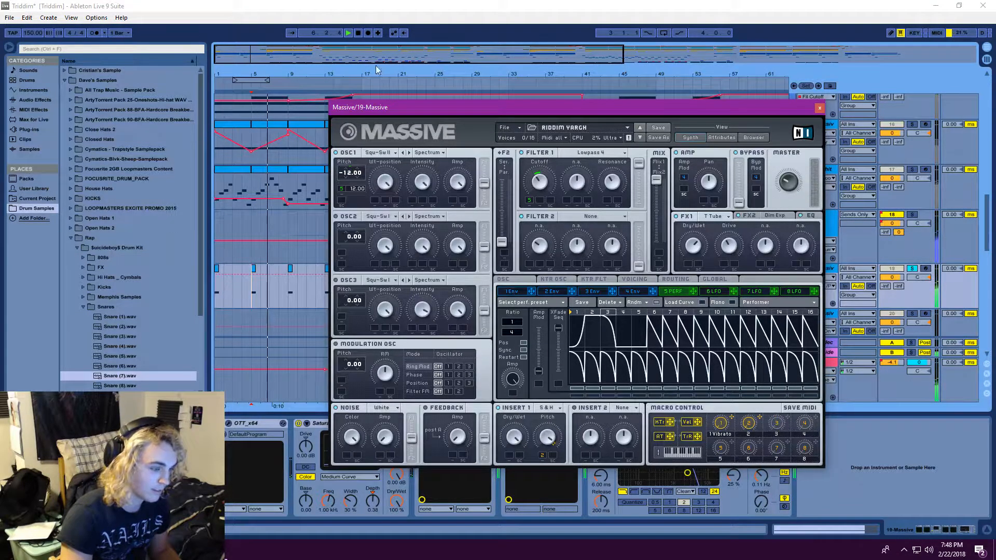
left_click(348, 33)
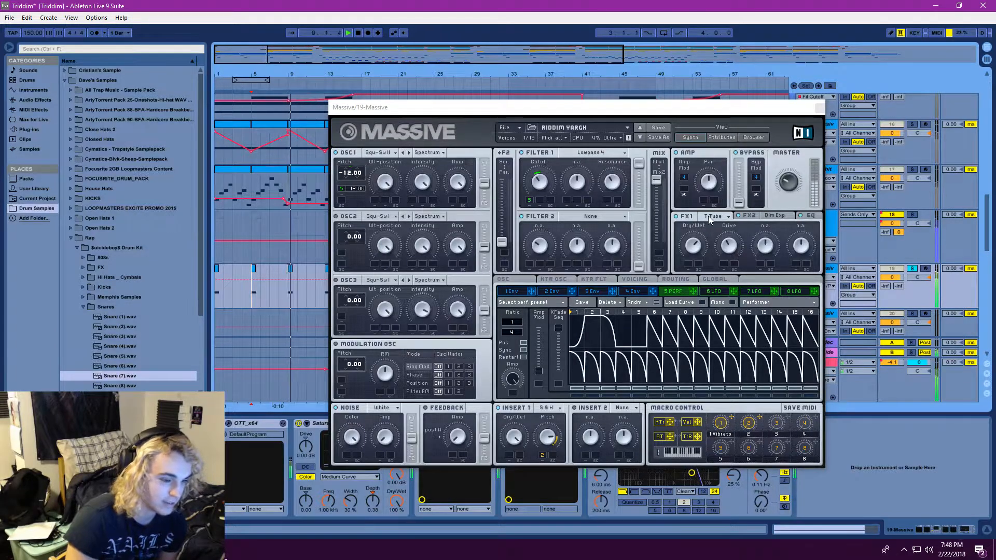
Show the FX2 Dim Exp settings and the EQ settings of 19 Massive's RIDDIM YARGH patch
left_click(767, 218)
left_click(766, 218)
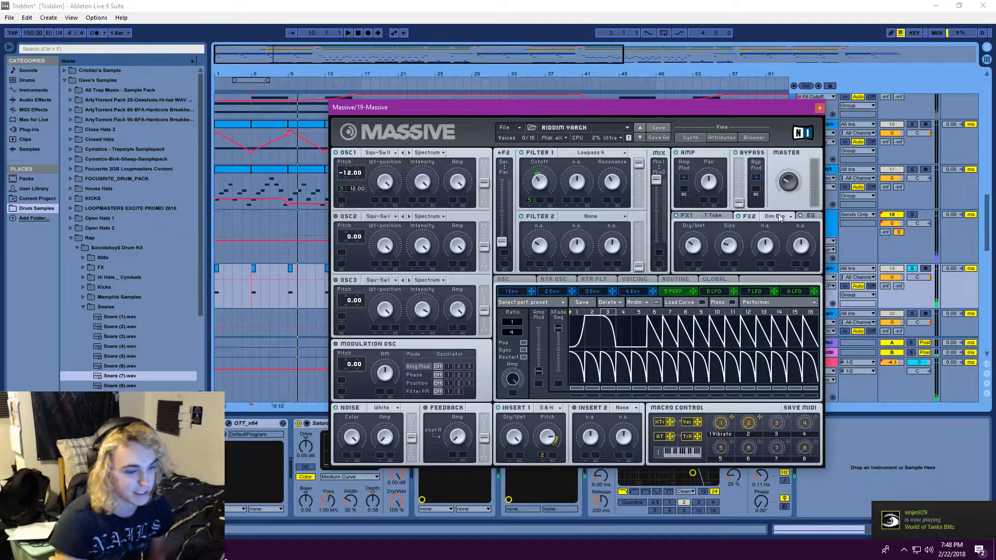
left_click(817, 217)
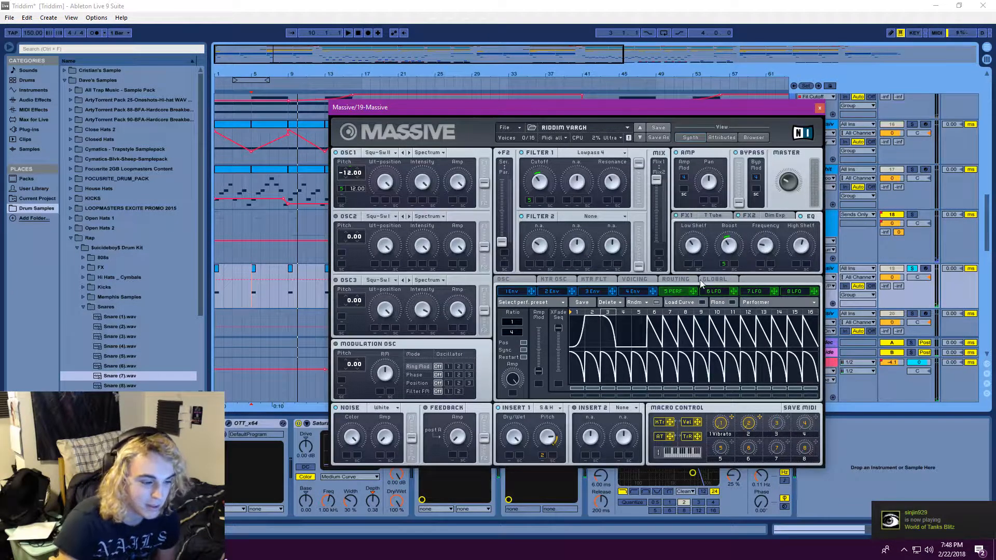
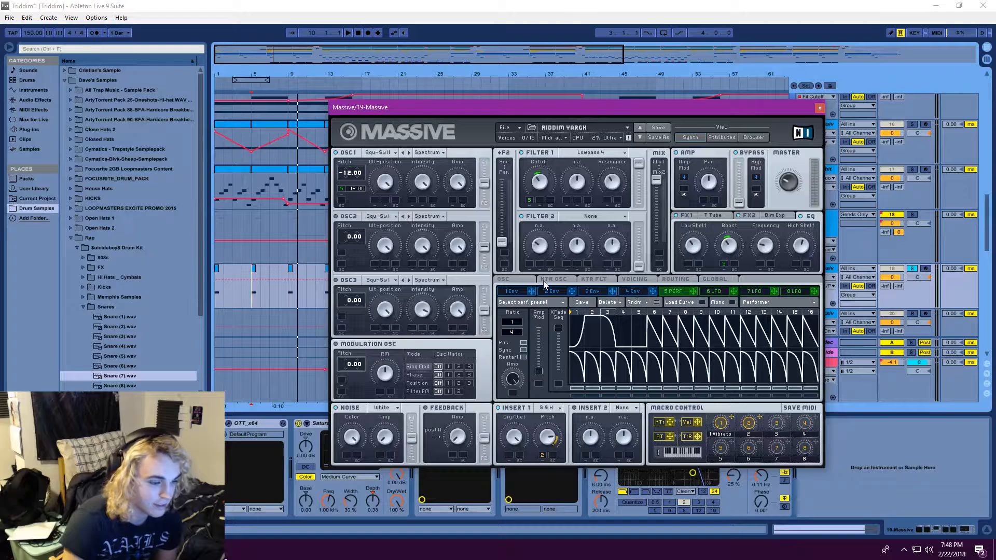
Show the oscillator settings page of 19 Massive's RIDDIM YARGH patch, then close the plugin and return to the arrangement
left_click(528, 279)
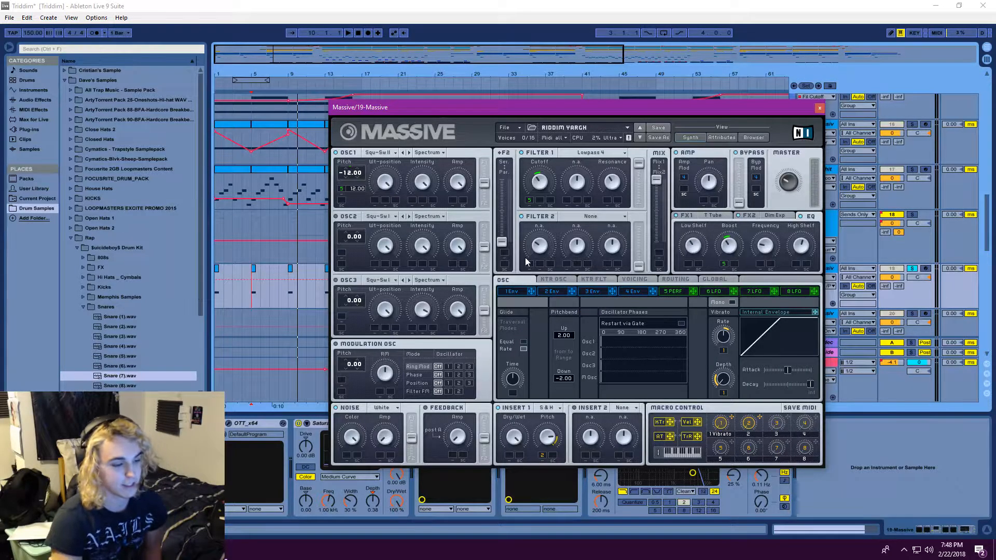
left_click(819, 108)
left_click_drag(541, 52, 603, 52)
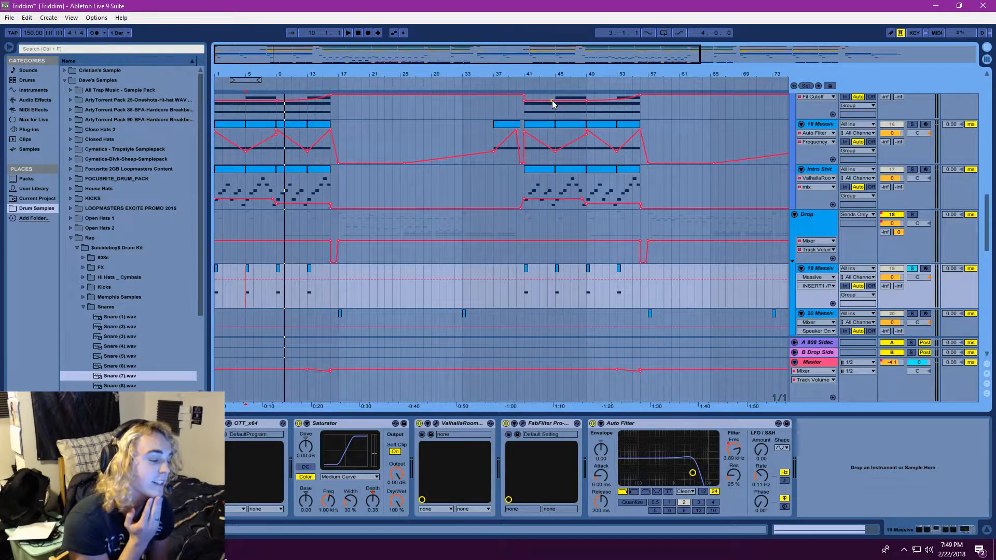
left_click(142, 423)
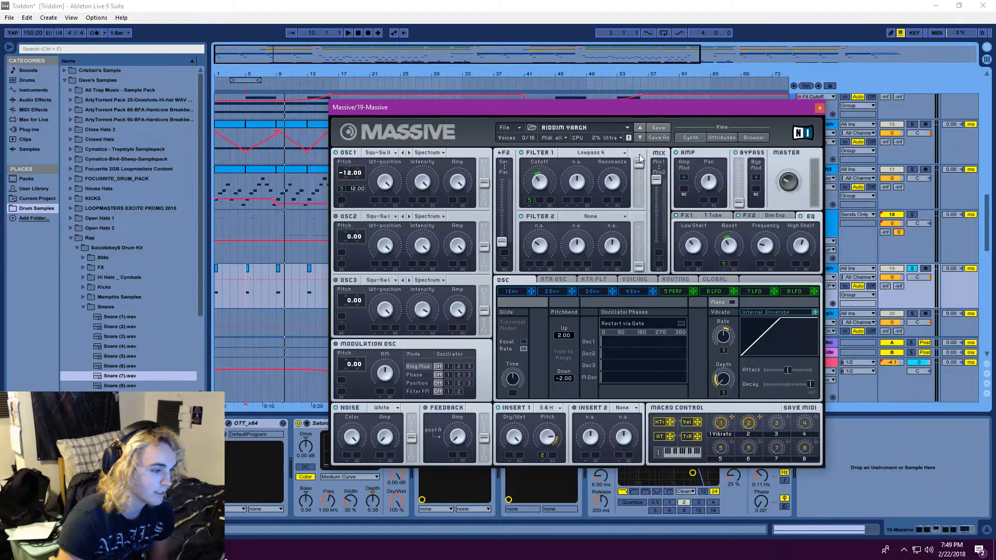
left_click(819, 109)
left_click_drag(380, 54, 380, 48)
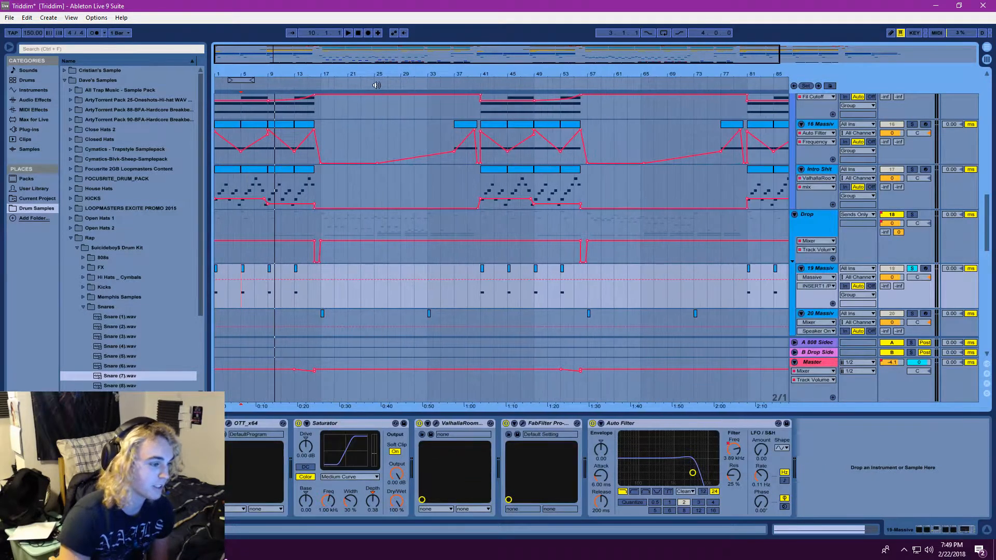
scroll(306, 187, "up", 2)
scroll(276, 188, "down", 2)
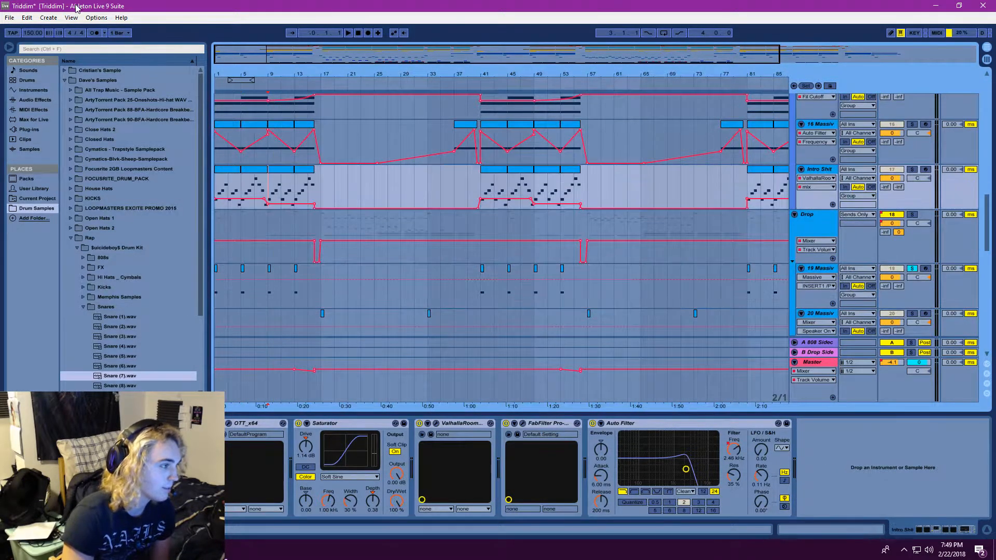
Save the Triddim project with the Intro Shit track selected at bar 9
left_click(271, 183)
left_click(10, 17)
left_click(61, 109)
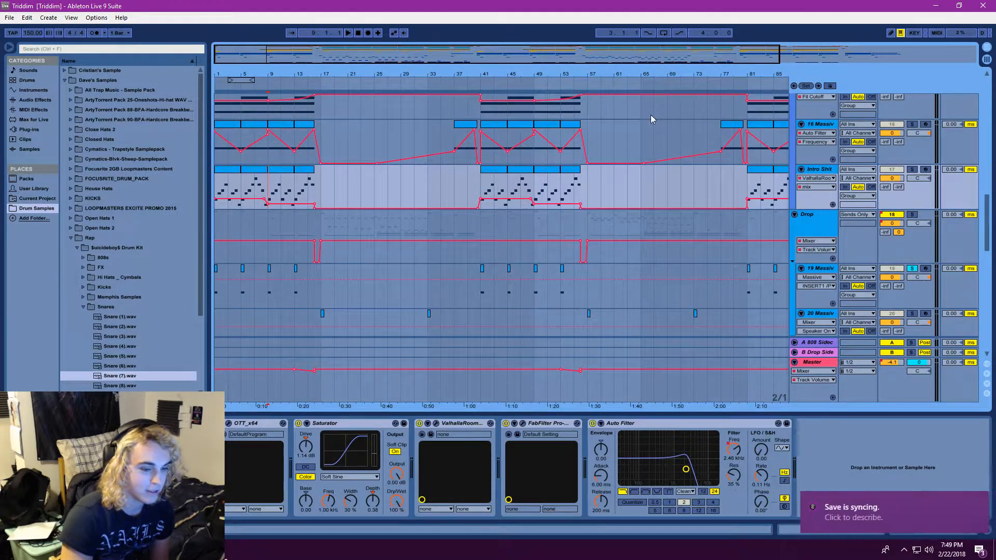
Play the arrangement from bar 13, turn off the solo on 19 Massive during playback, and stop after the drop begins
scroll(571, 254, "up", 1)
left_click(293, 213)
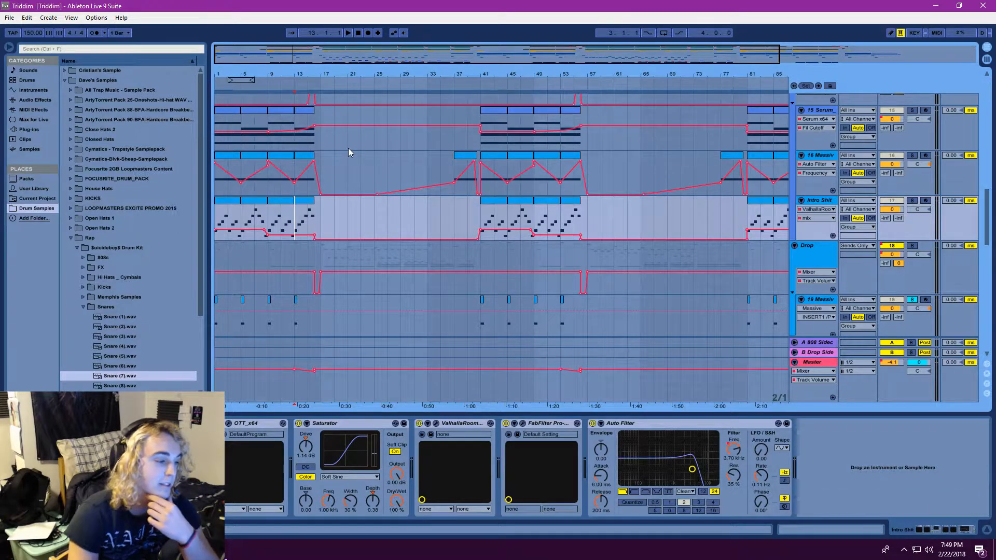
left_click(348, 33)
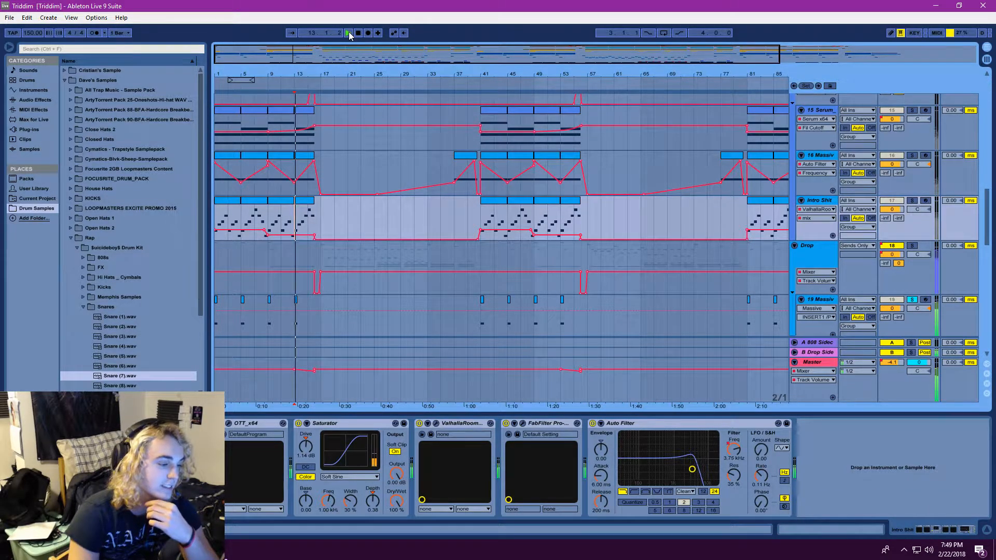
left_click(913, 300)
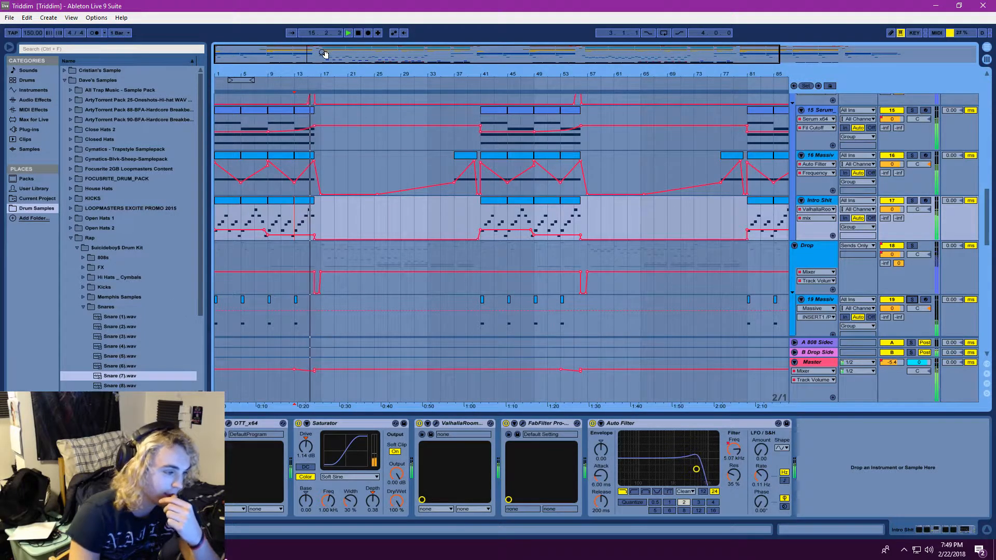
left_click(358, 33)
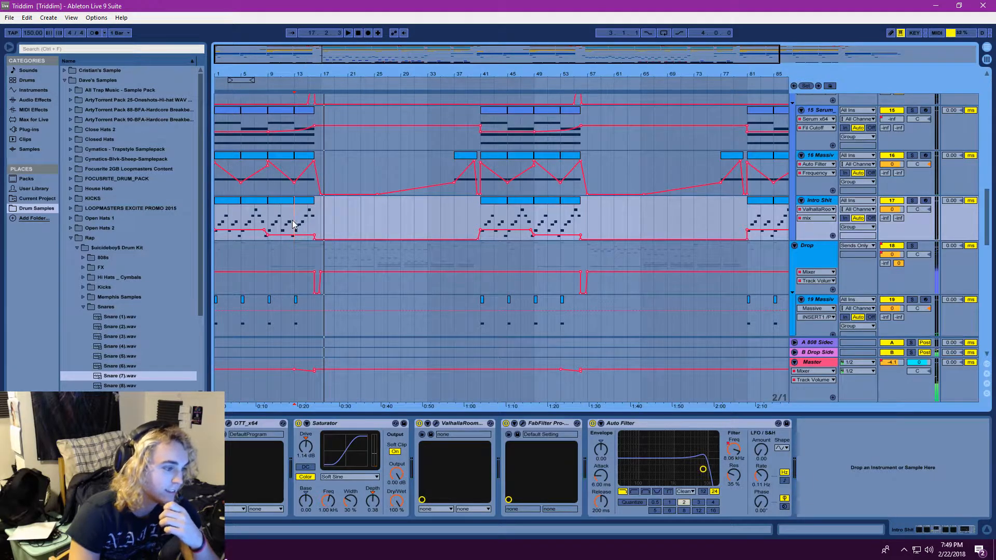
Zoom in on the end of the intro and replay the Intro group's filter rise from bar 15
left_click(294, 224)
scroll(296, 228, "up", 1)
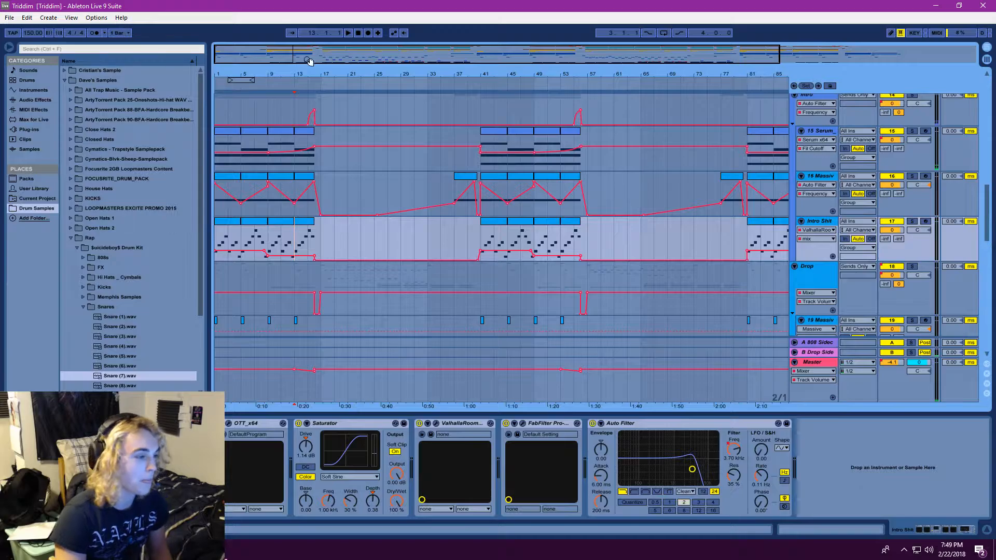
left_click_drag(348, 48, 407, 52)
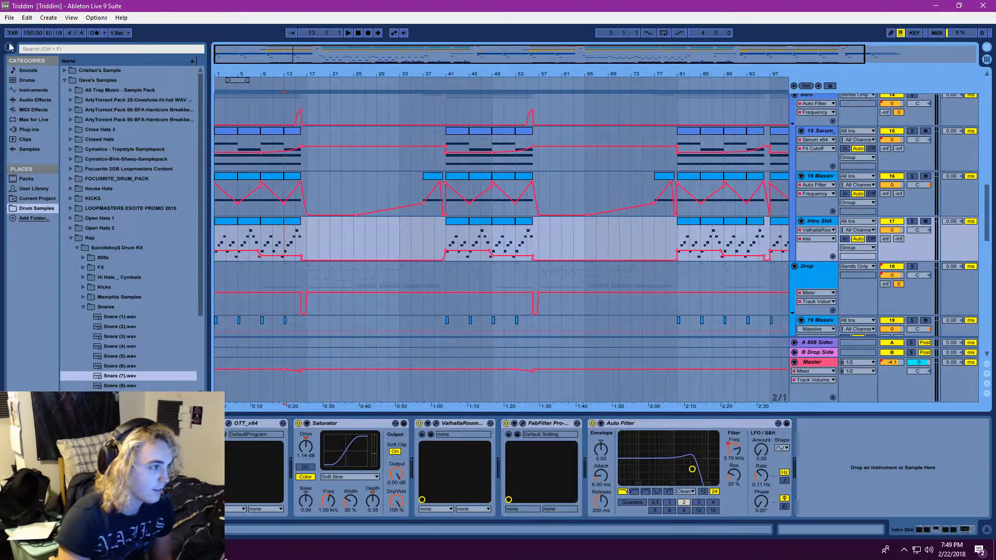
scroll(376, 174, "up", 5)
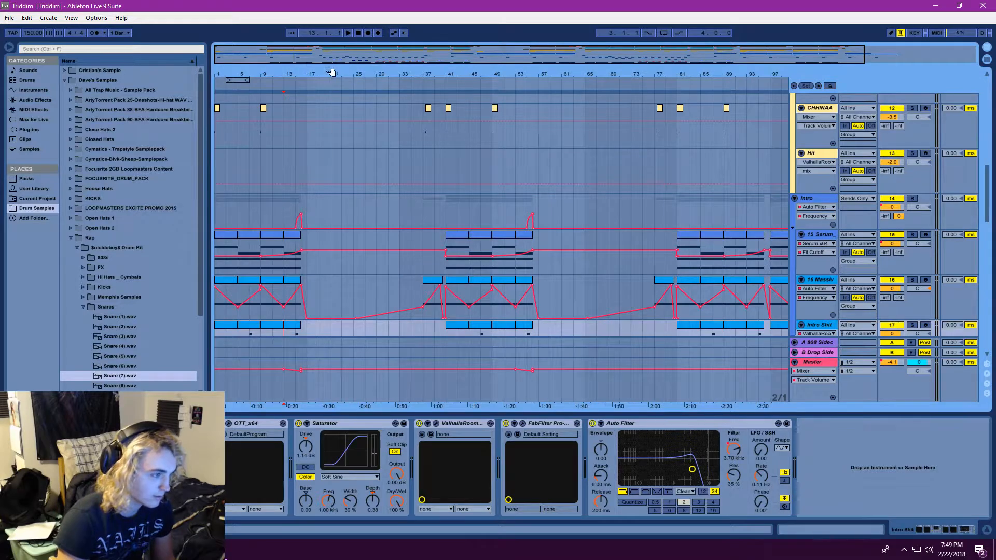
left_click_drag(331, 72, 332, 130)
left_click(268, 211)
key("space")
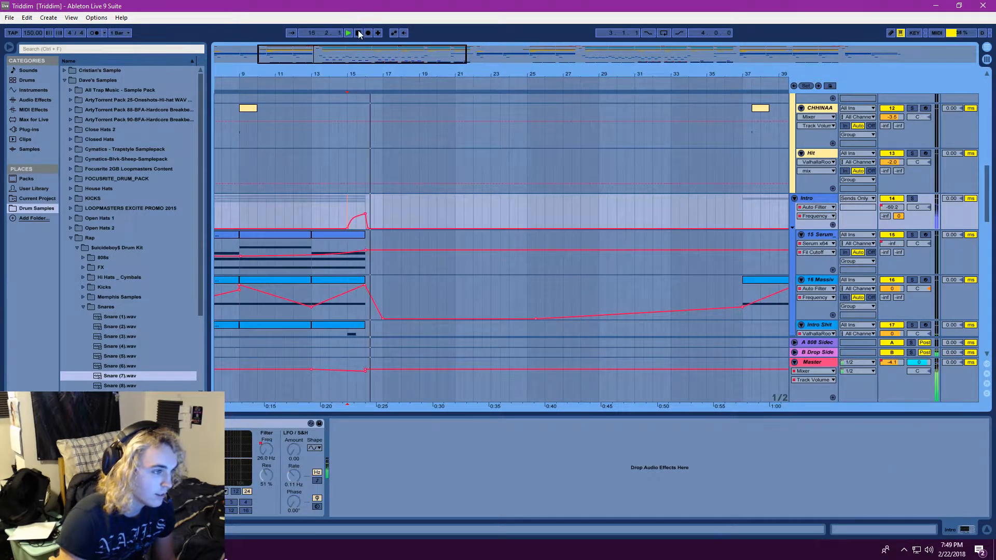
left_click(358, 32)
Display the Auto Filter Frequency automation on the 7 Group drum group
scroll(363, 228, "up", 8)
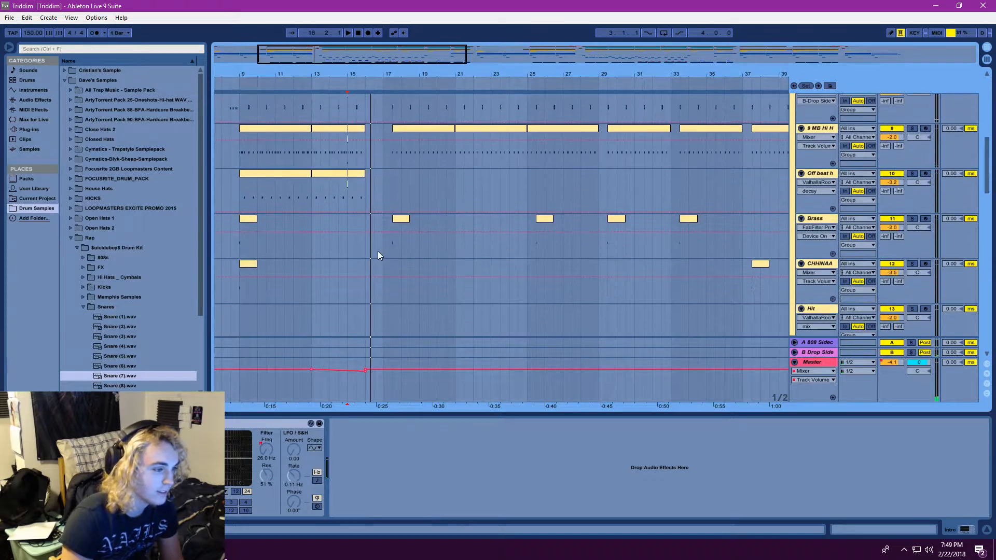
left_click(817, 201)
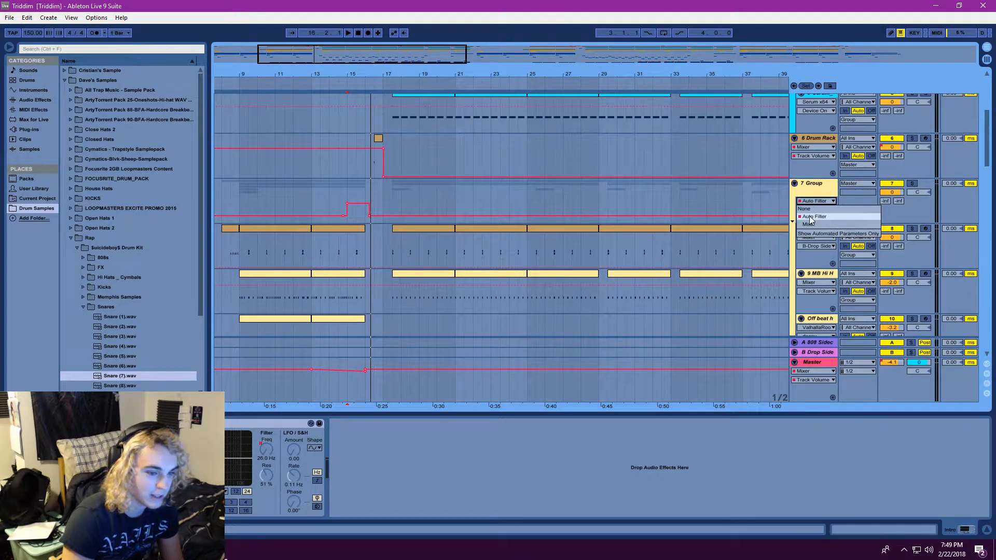
left_click(812, 225)
left_click(817, 210)
left_click(815, 256)
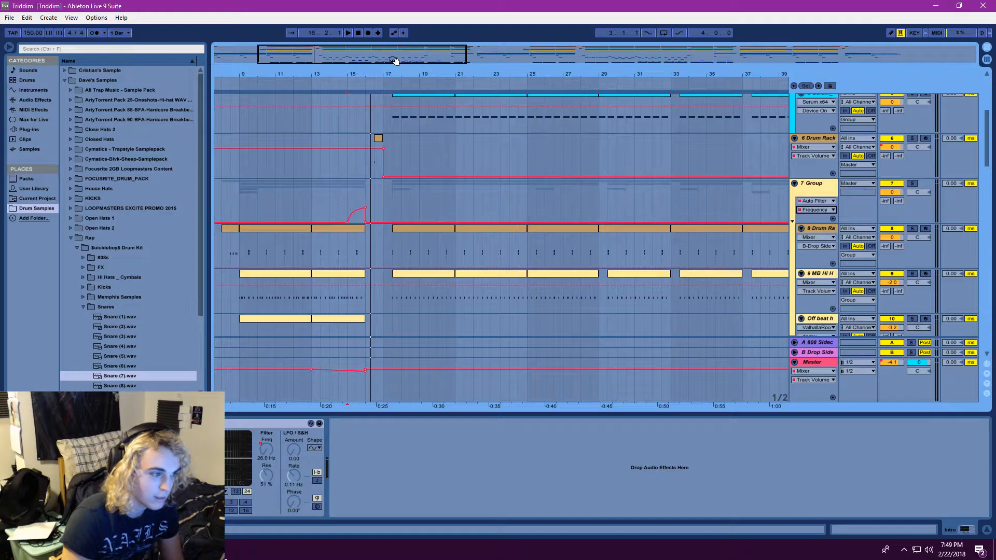
Replay the build-up from bar 15 to hear the 7 Group's filter automation
scroll(379, 200, "down", 3)
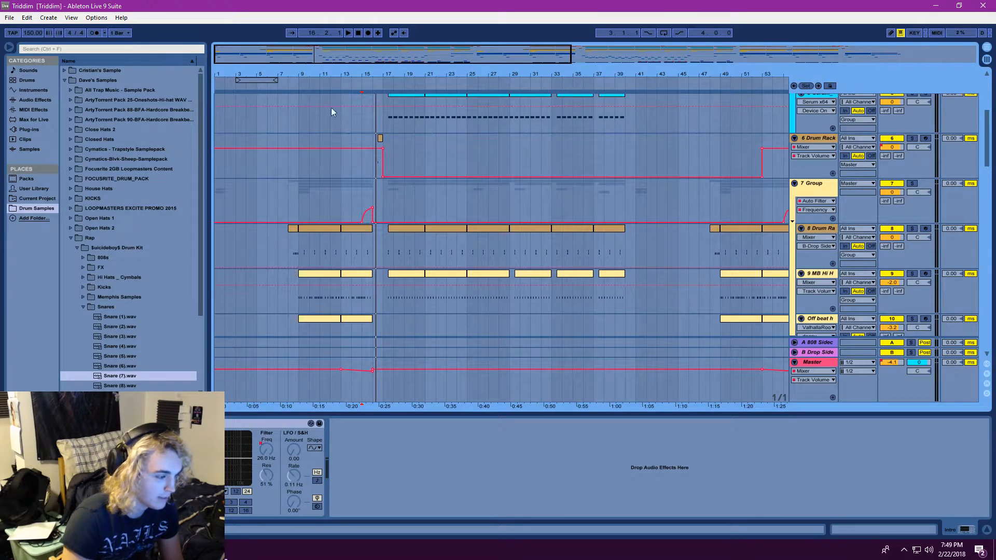
left_click(347, 33)
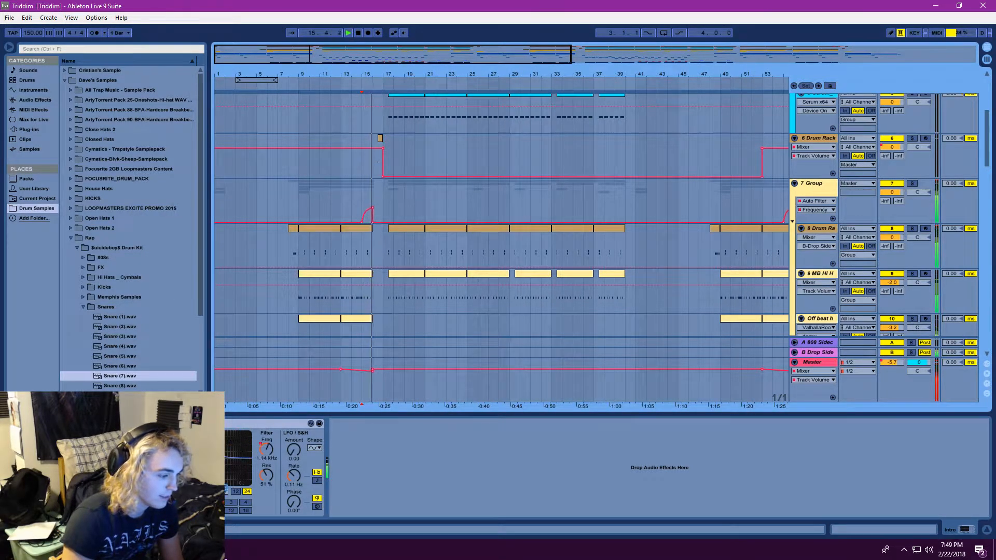
left_click(358, 33)
Look over the other groups' automation and display the Drop group's Auto Filter Frequency automation
scroll(654, 216, "up", 5)
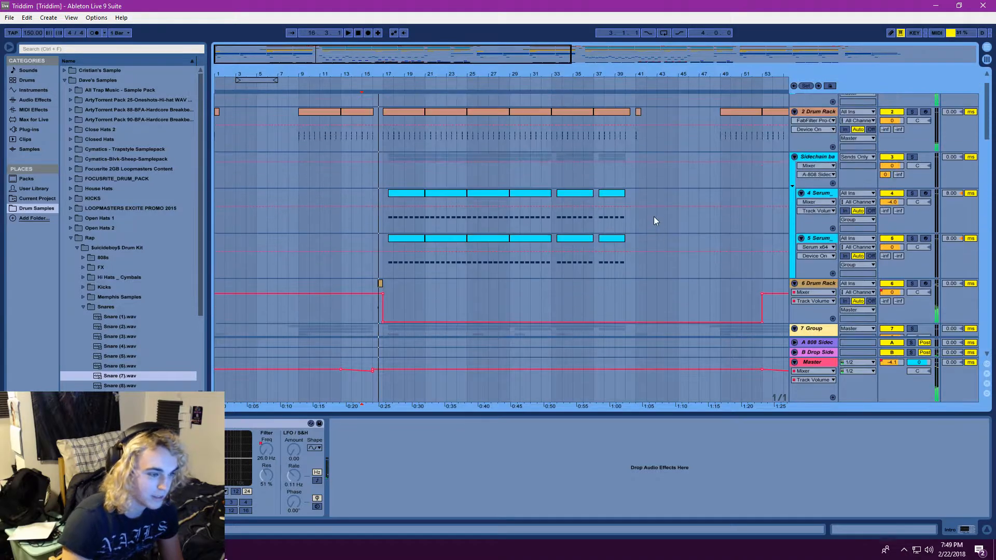
scroll(559, 267, "down", 5)
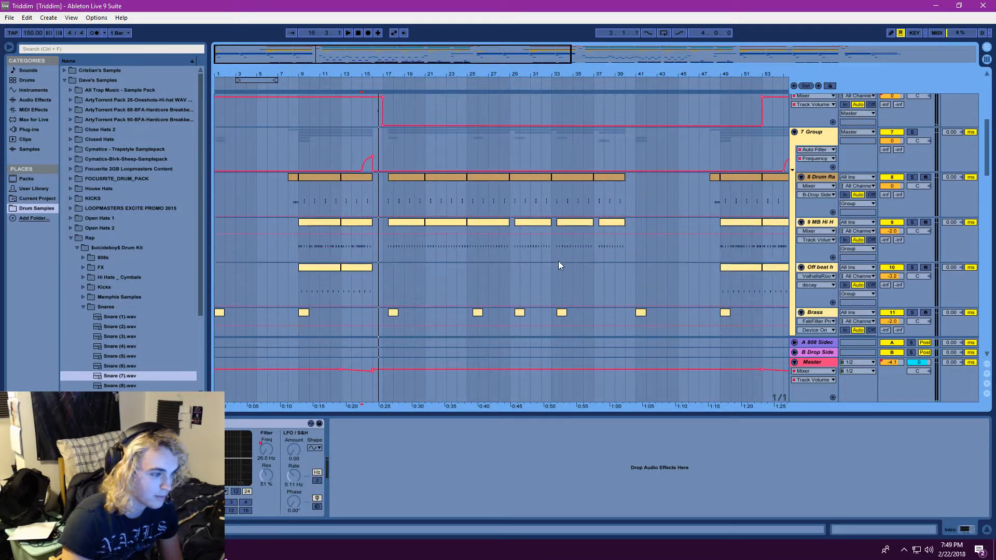
left_click(816, 134)
scroll(823, 197, "down", 7)
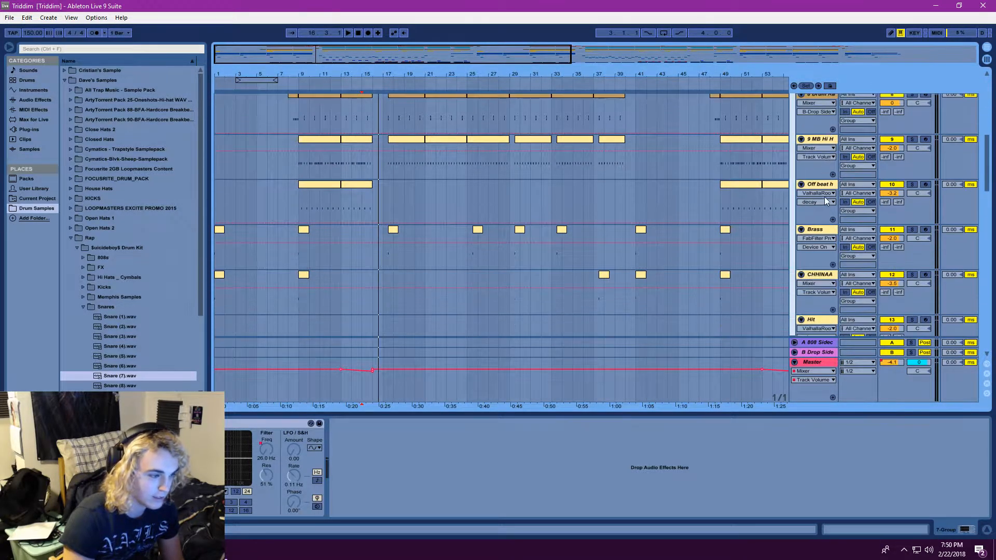
scroll(819, 202, "down", 7)
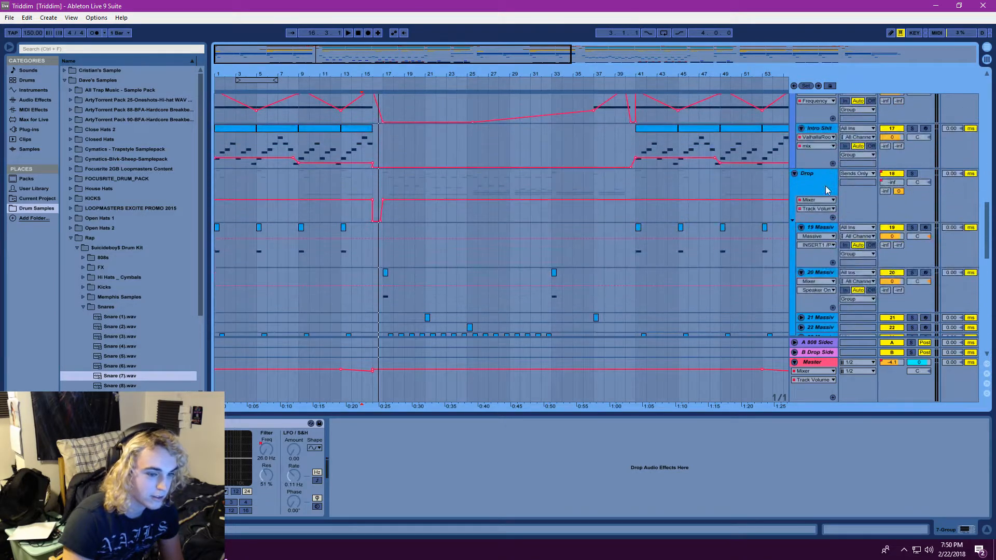
scroll(812, 197, "up", 2)
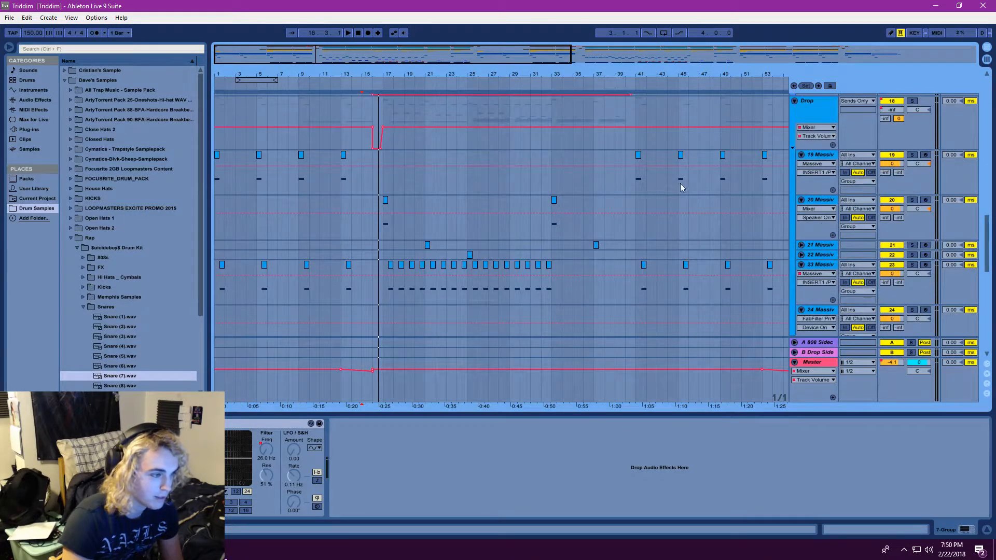
scroll(812, 187, "up", 1)
left_click(815, 153)
left_click(816, 148)
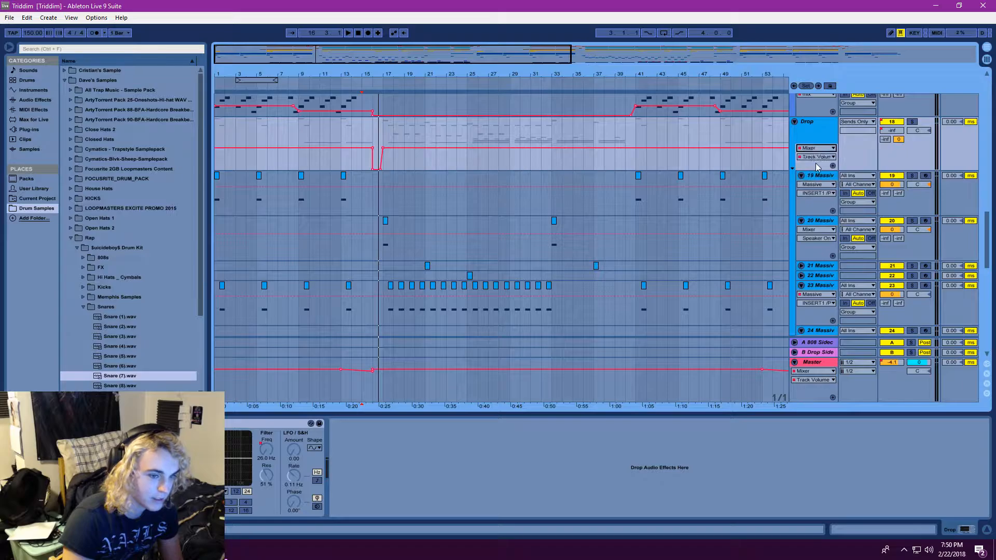
left_click(817, 168)
left_click(816, 157)
left_click(817, 204)
Select bar 15 on the track 33 Yipe and replay the transition from there
scroll(445, 229, "down", 10)
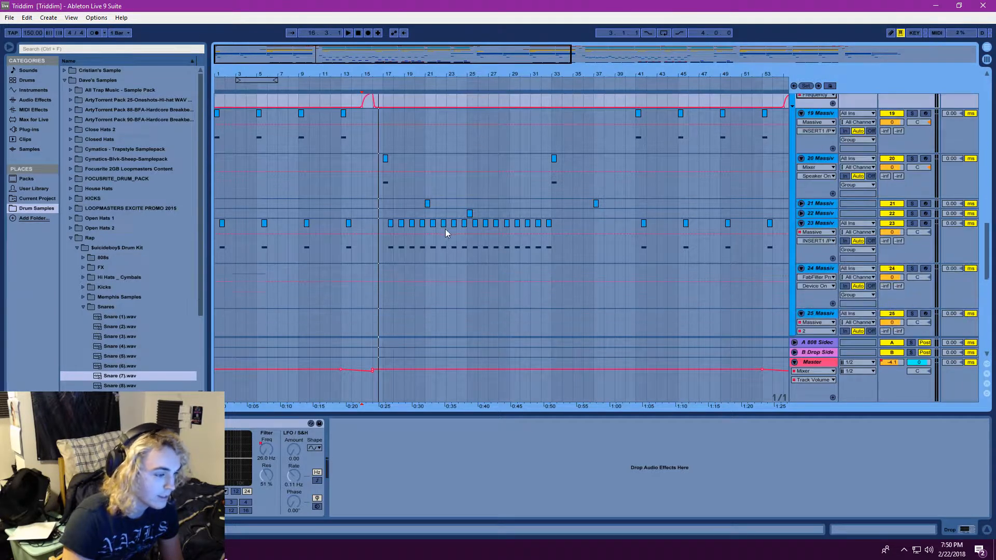
scroll(422, 242, "down", 3)
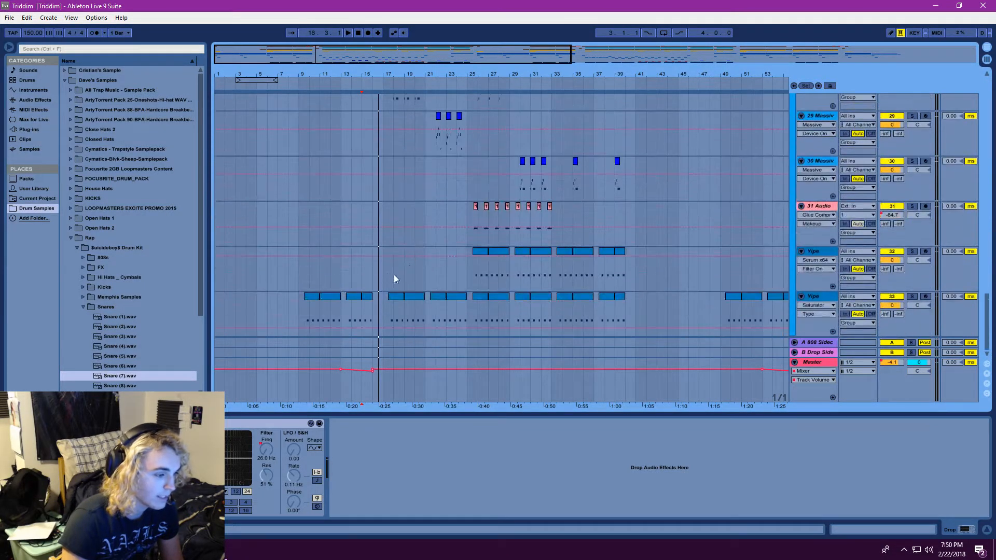
left_click(365, 315)
key("space")
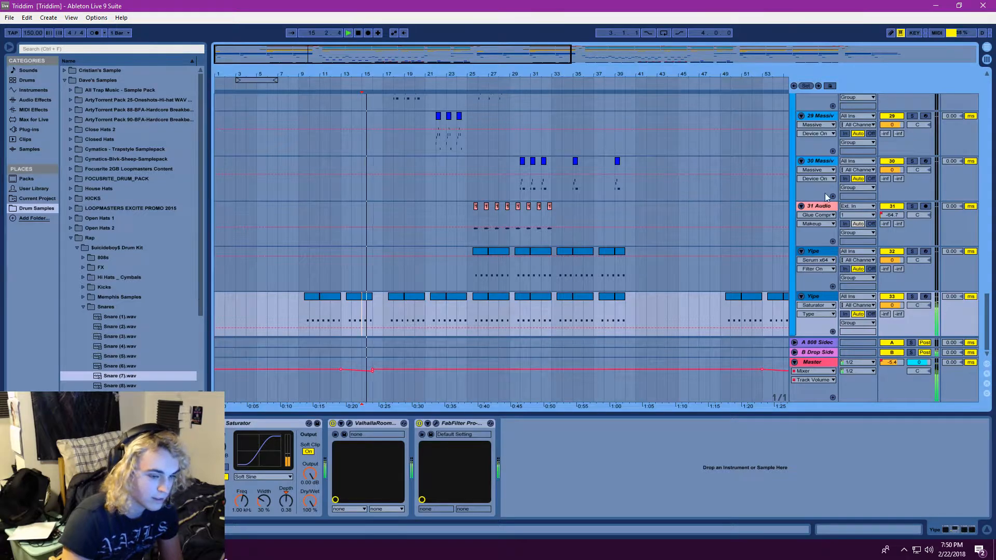
left_click(358, 33)
Move the playback position back to bar 13 and replay the build-up until just before the drop
left_click_drag(312, 33, 313, 43)
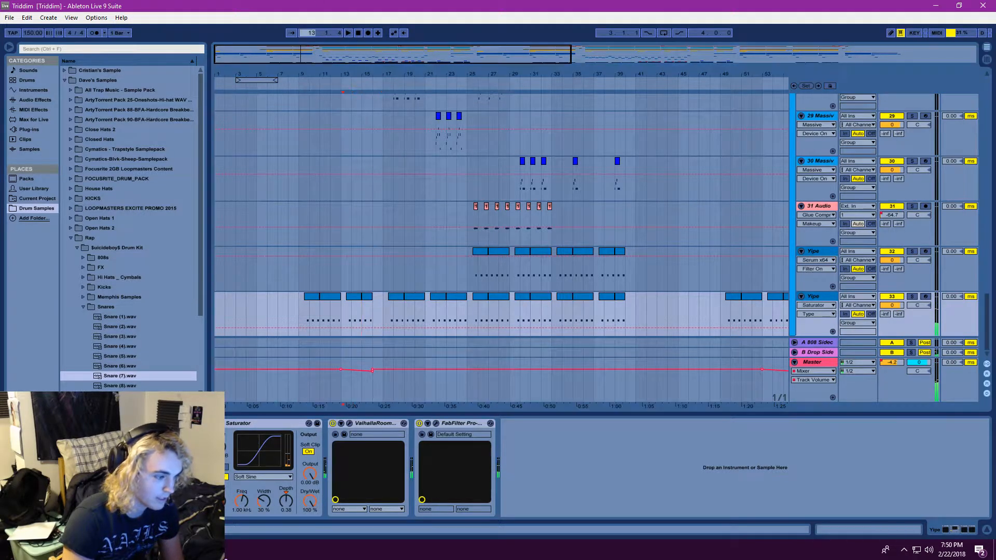
left_click(347, 33)
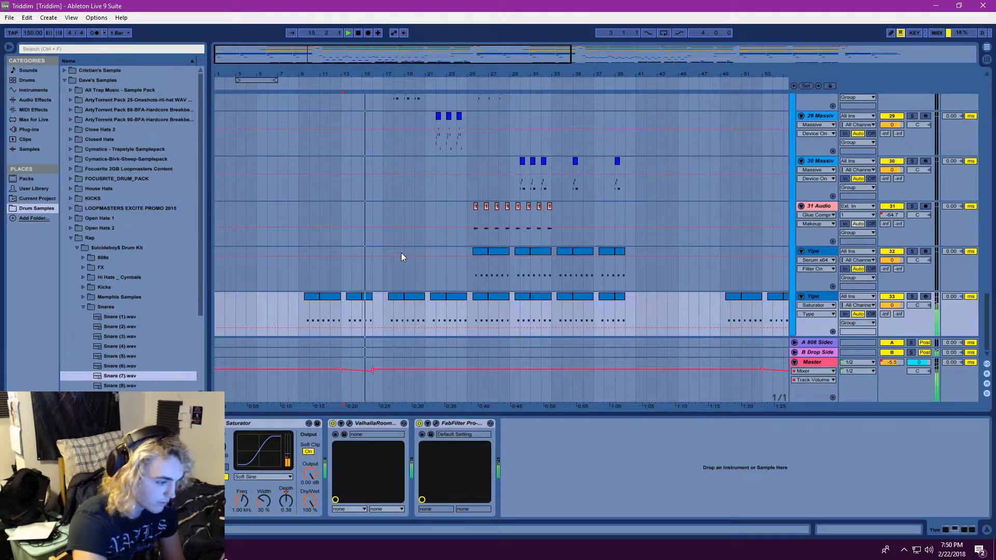
left_click(358, 34)
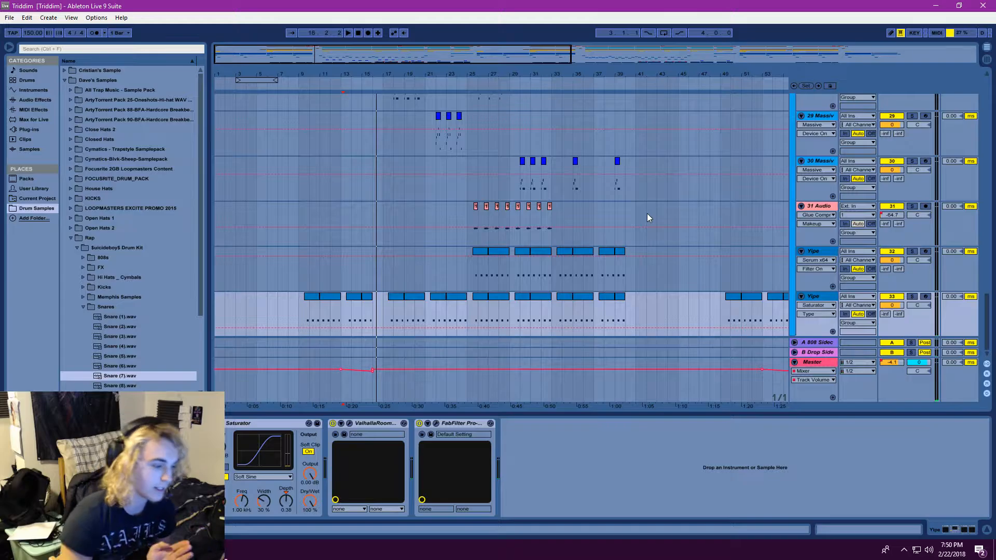
Set the start point at bar 13 on the 15 Serum track and play the build-up through into the drop
scroll(580, 247, "up", 5)
scroll(524, 260, "up", 15)
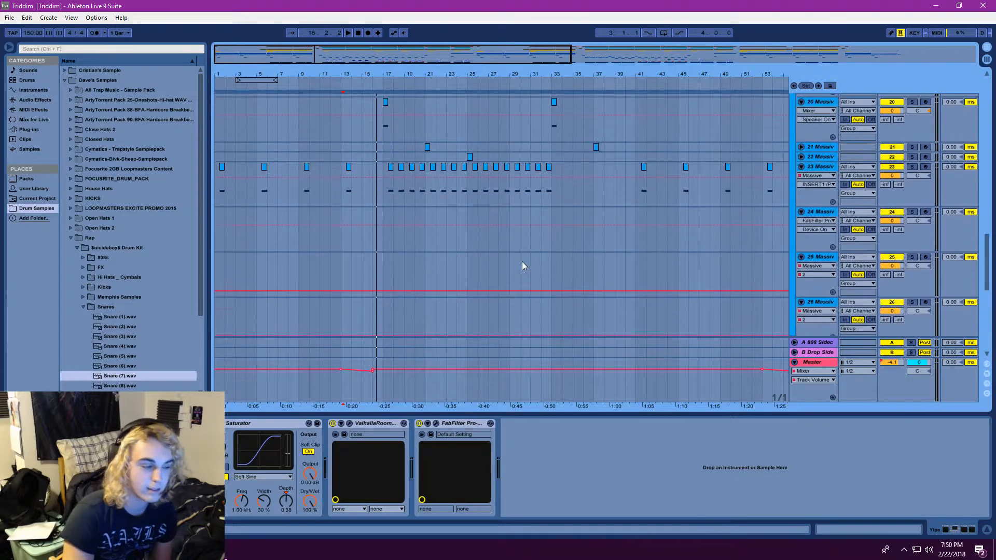
scroll(467, 270, "up", 4)
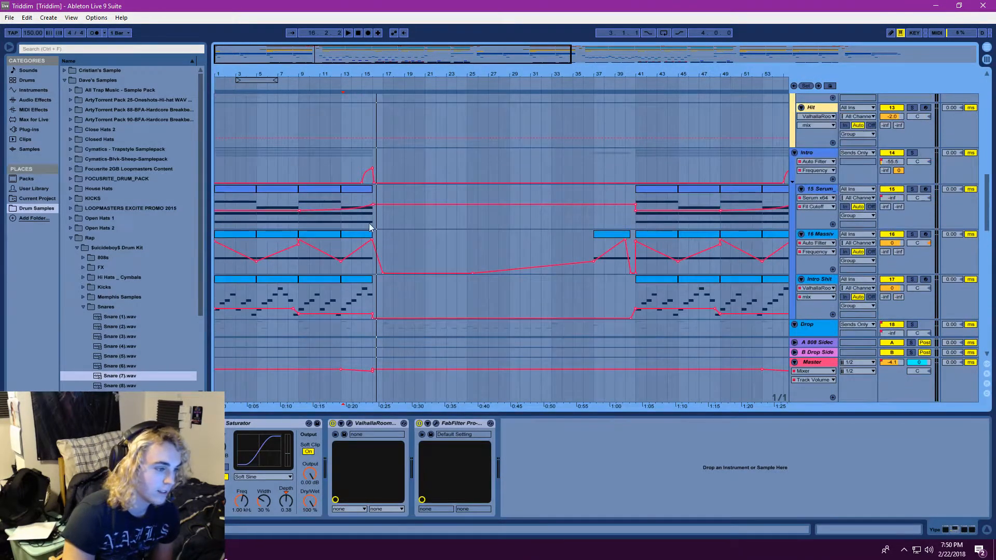
left_click(339, 202)
left_click_drag(373, 45, 399, 48)
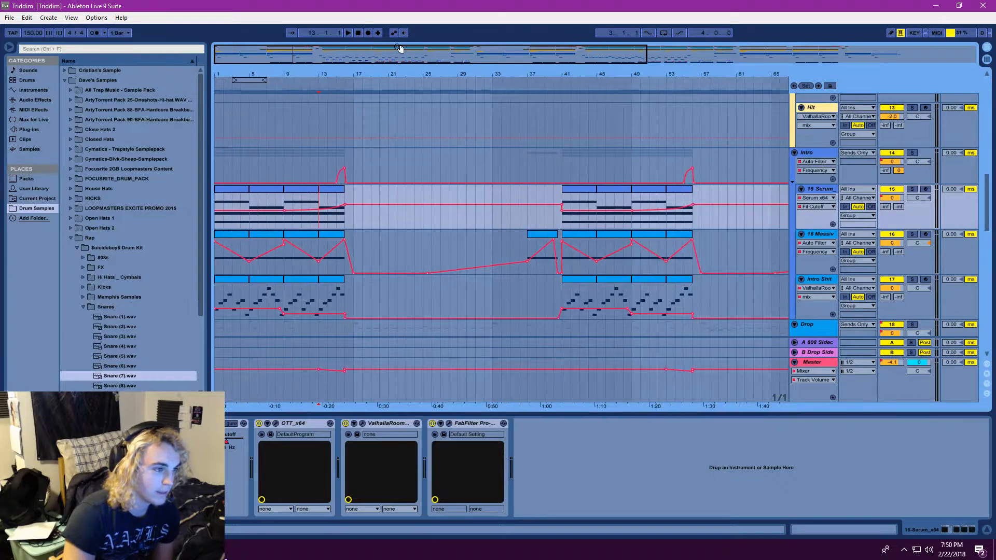
left_click(348, 33)
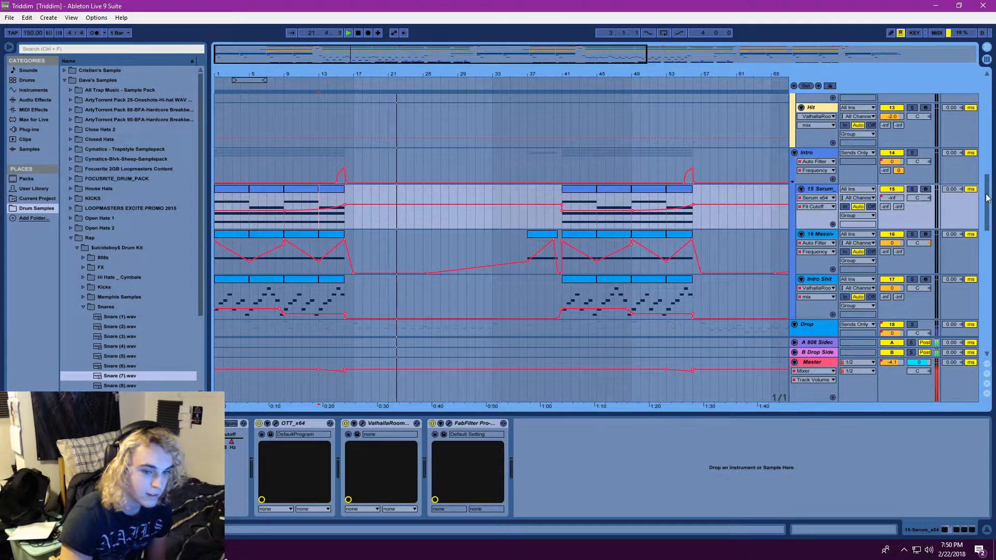
Look over the Drop group's Massive, audio and Yipe tracks while the drop plays, and stop playback at bar 28
scroll(978, 208, "down", 10)
scroll(974, 259, "down", 2)
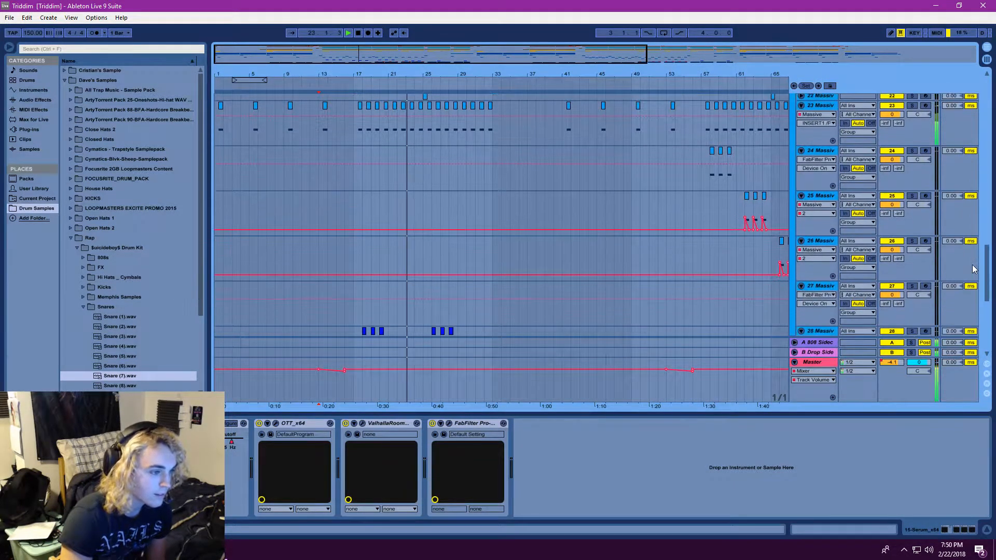
scroll(929, 135, "up", 1)
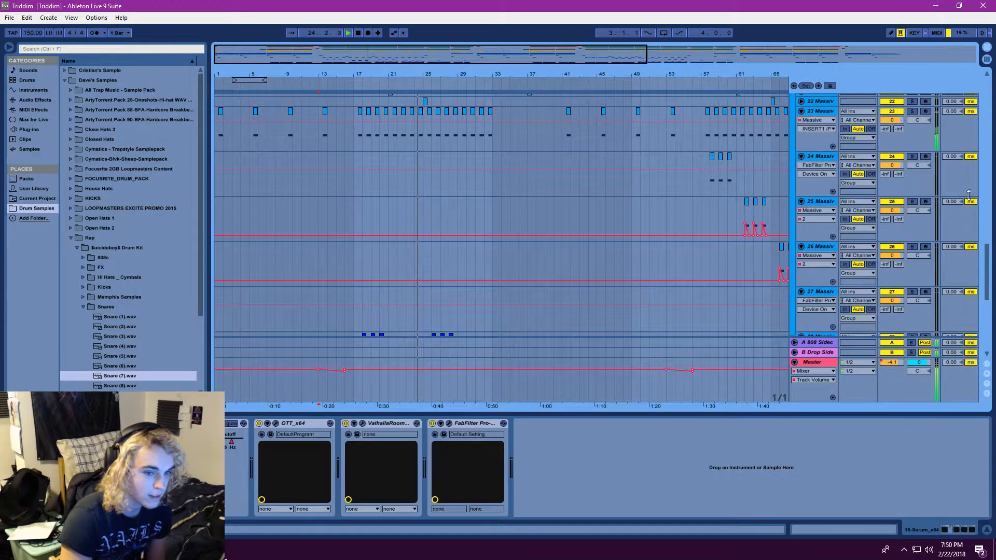
scroll(989, 289, "down", 5)
mouse_move(989, 285)
left_mouse_down()
mouse_move(988, 259)
mouse_move(988, 271)
left_mouse_up()
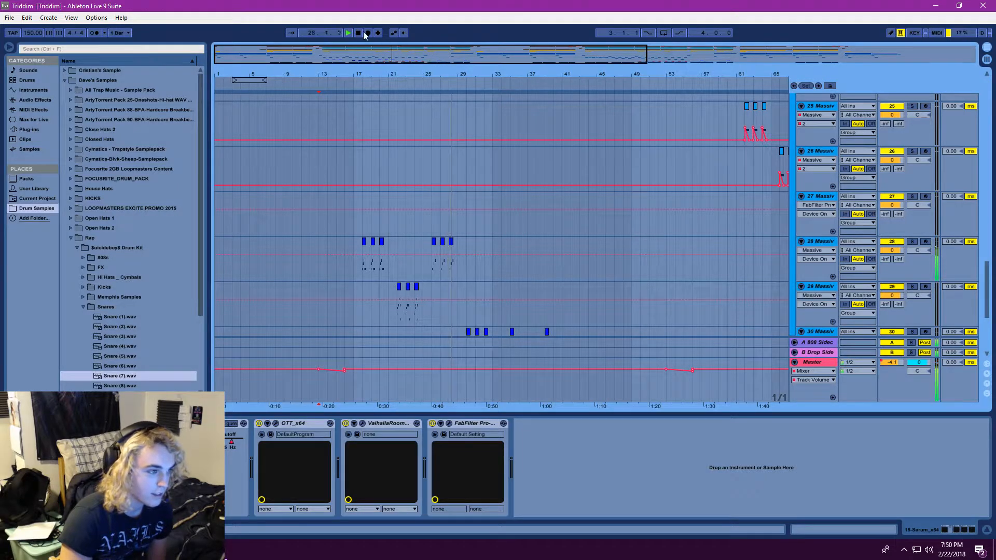
left_click_drag(988, 286, 979, 340)
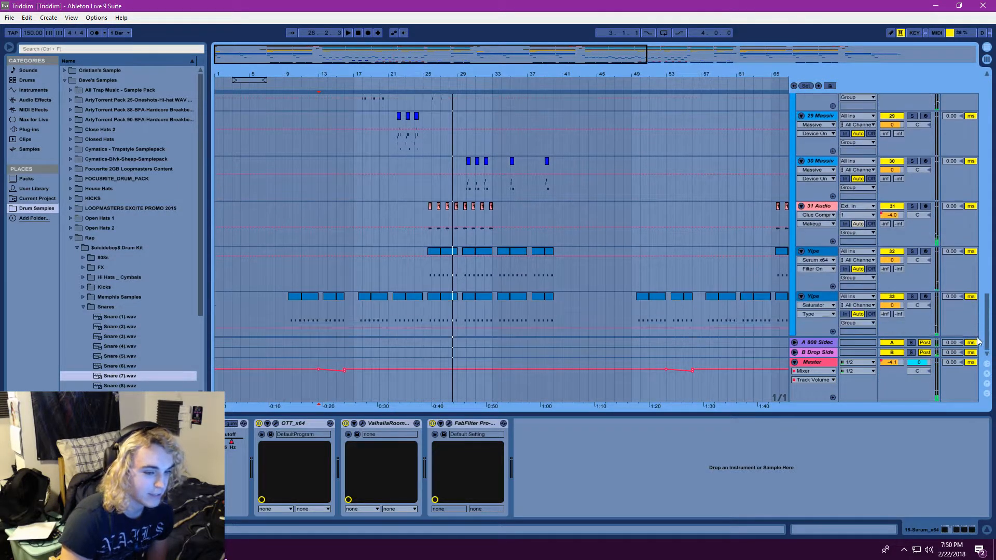
Play the drop from about bar 25 with the two Yipe tracks, 32 and 33, soloed, and clear the solos
left_click(821, 254)
left_click(815, 300)
left_click(815, 253)
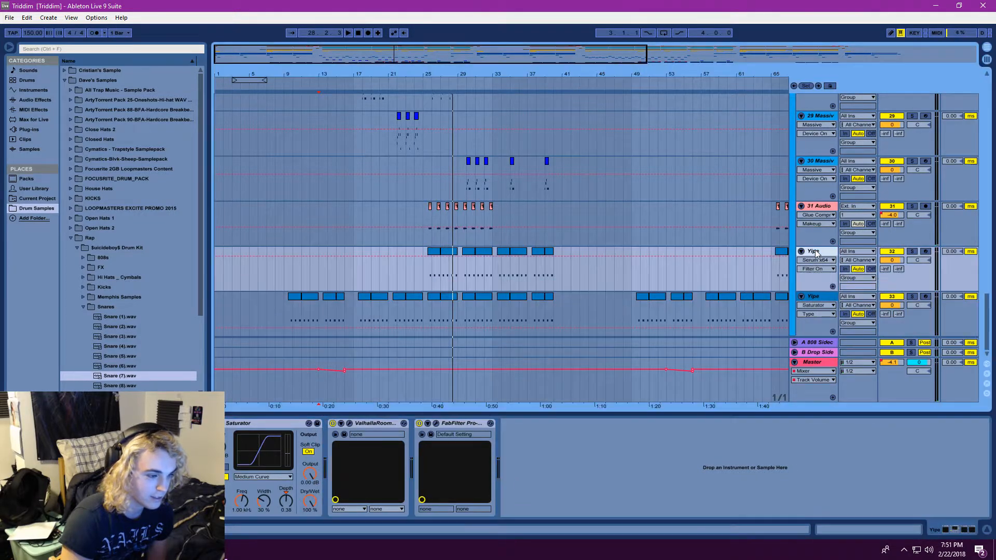
left_click(444, 272)
left_click(350, 32)
left_click(912, 251)
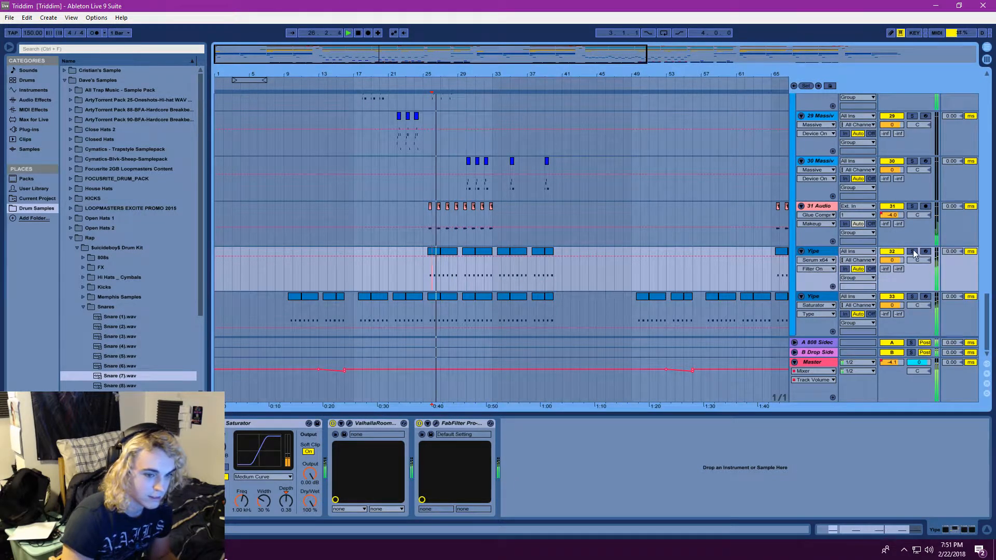
left_click(911, 297)
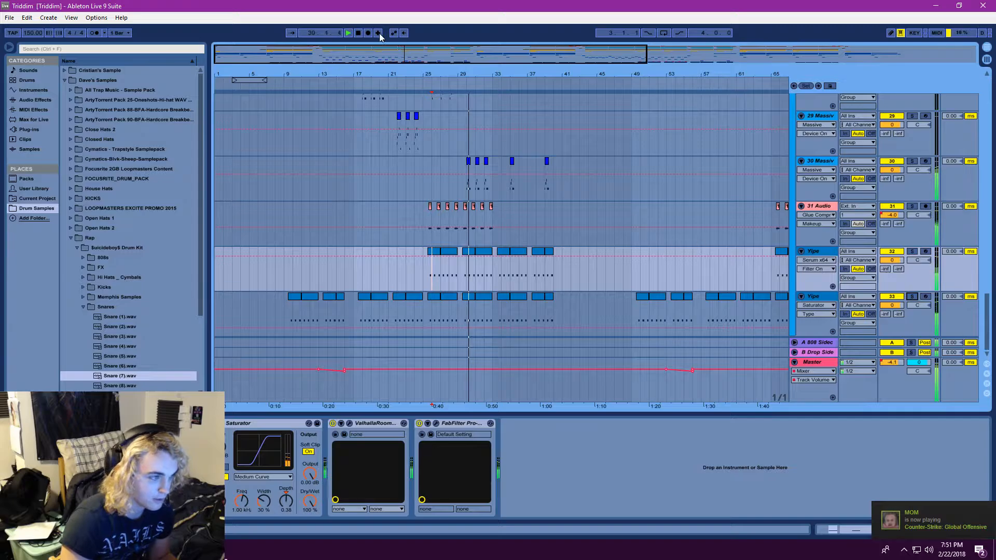
Open the Serum instrument on the track 32 Yipe, look over its oscillator and FX pages, and close it
double_click(824, 253)
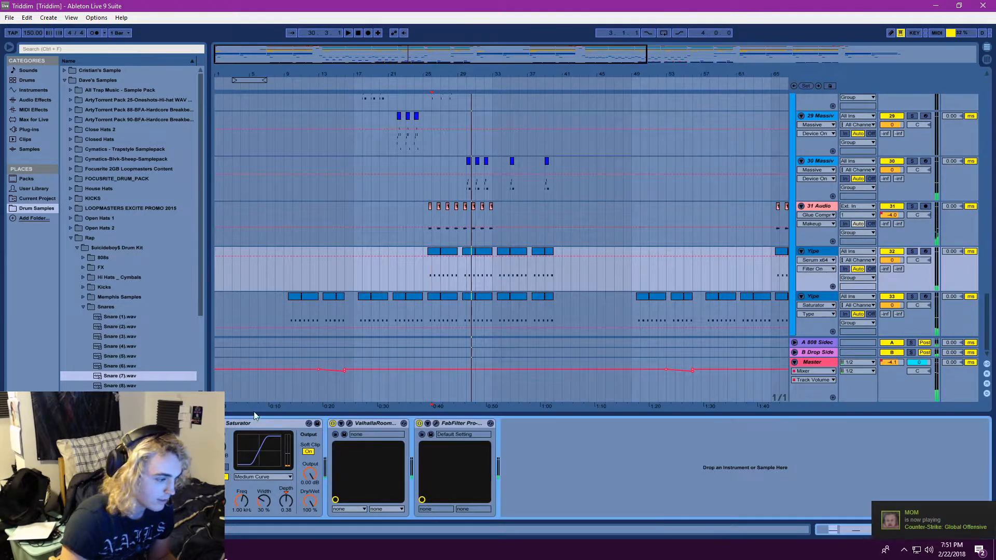
left_click(142, 423)
left_click_drag(503, 122, 440, 95)
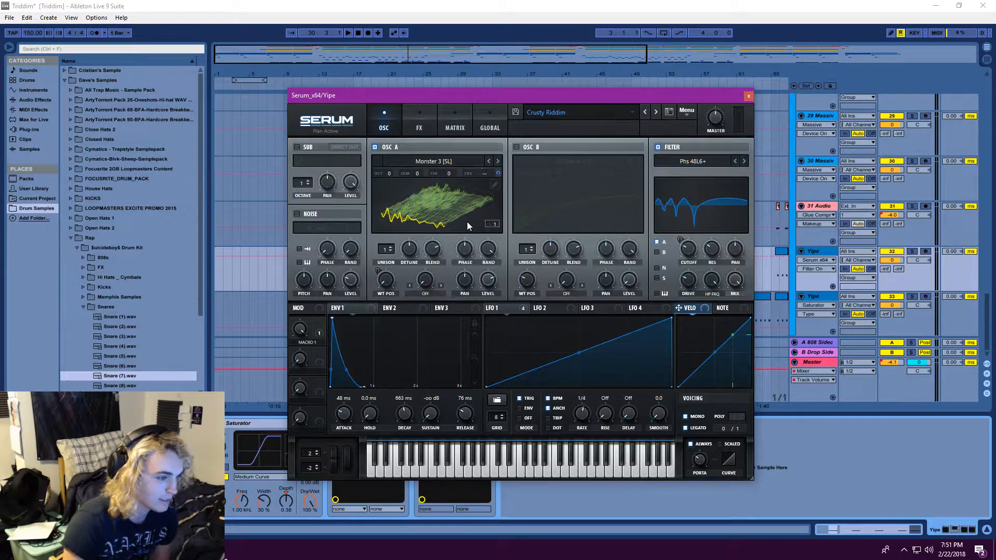
left_click(415, 120)
left_click(382, 122)
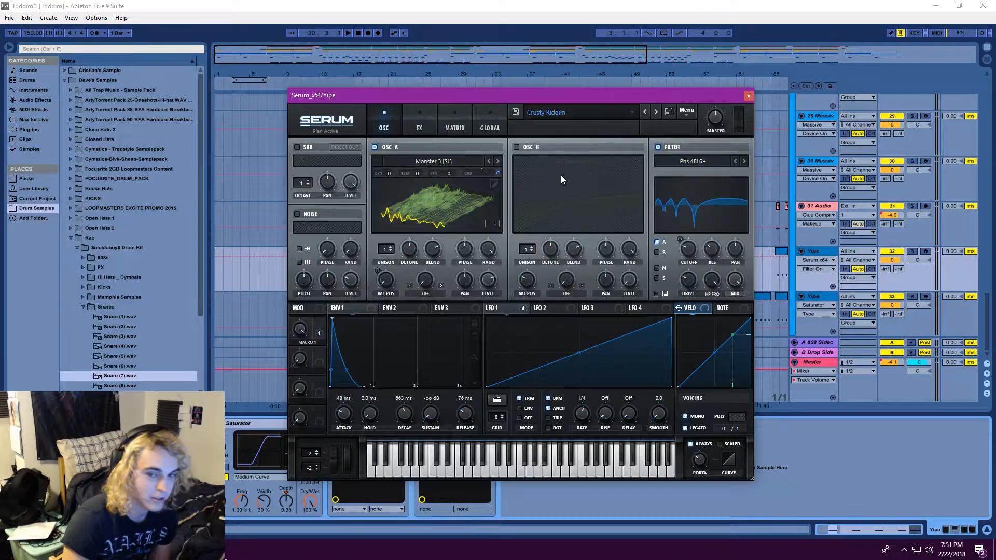
left_click(749, 95)
Place the start point at bar 23 on the 27 Massive track and save the Live Set
key("minus")
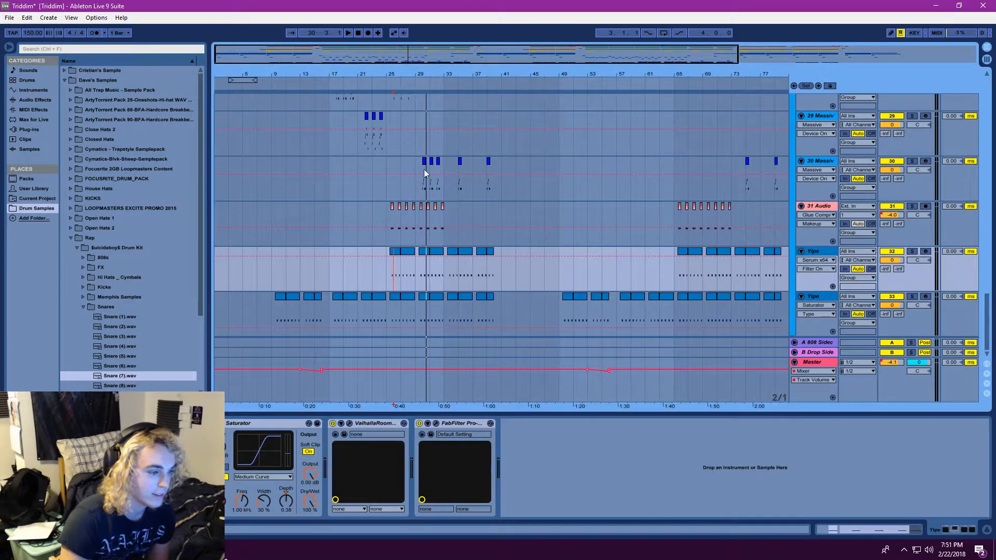
scroll(500, 213, "up", 5)
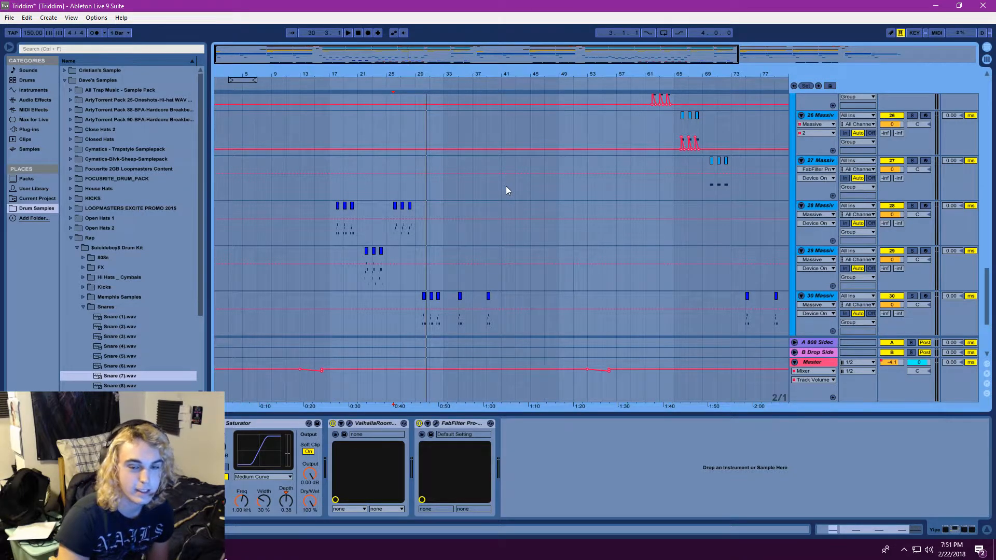
scroll(467, 192, "up", 2)
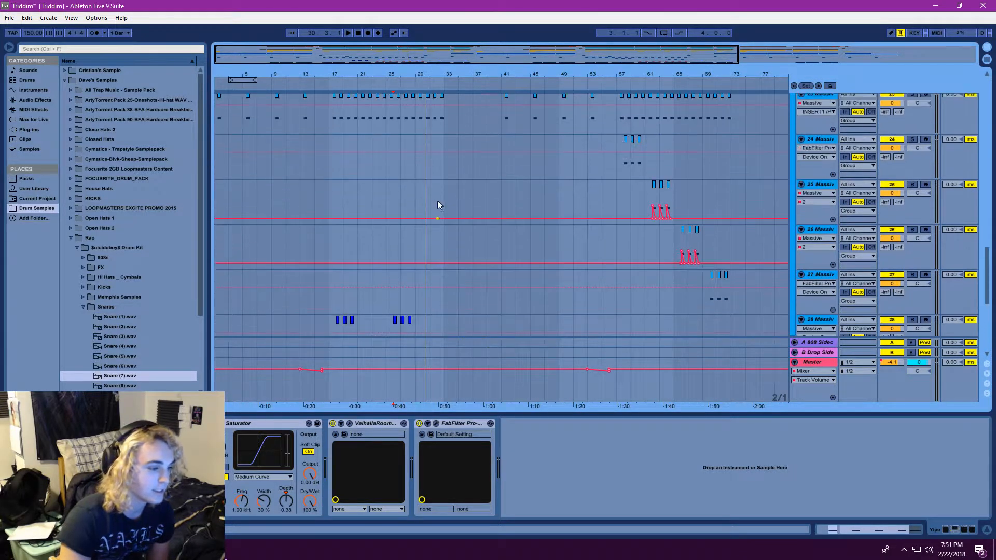
left_click(379, 218)
left_click(9, 17)
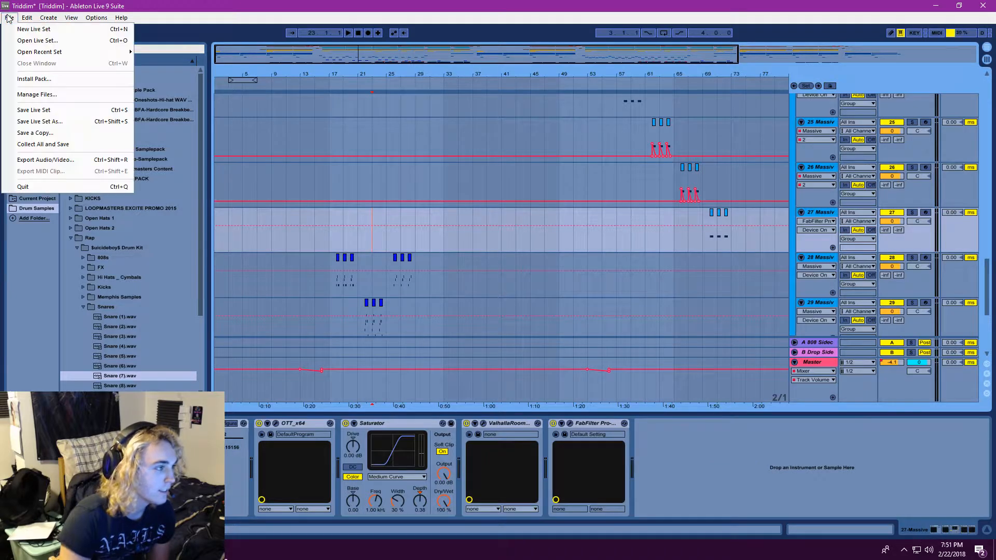
left_click(30, 109)
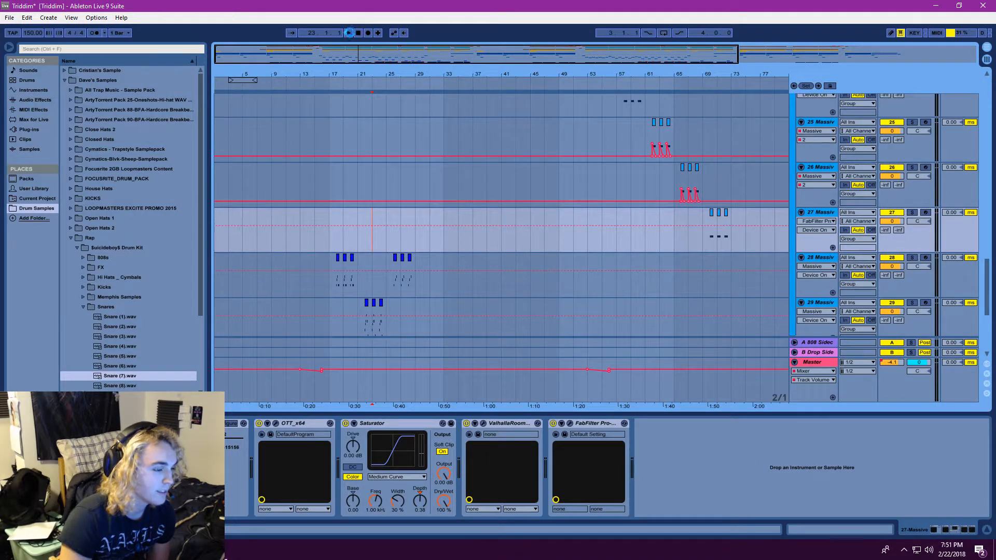
Play the drop from bar 23 to the end of bar 32 while following the Massive and Yipe tracks, collapsing the browser's Snares folder meanwhile
left_click(348, 33)
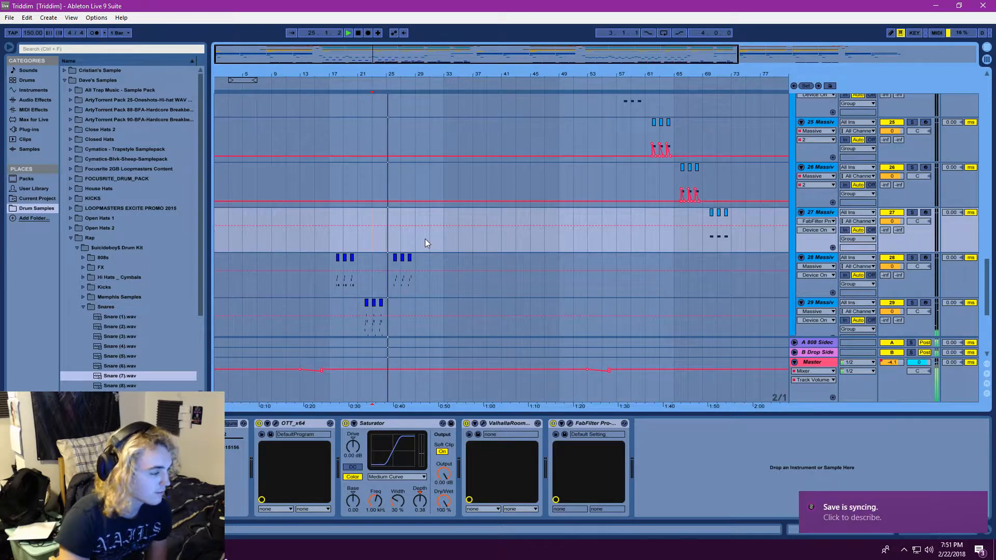
left_click(83, 307)
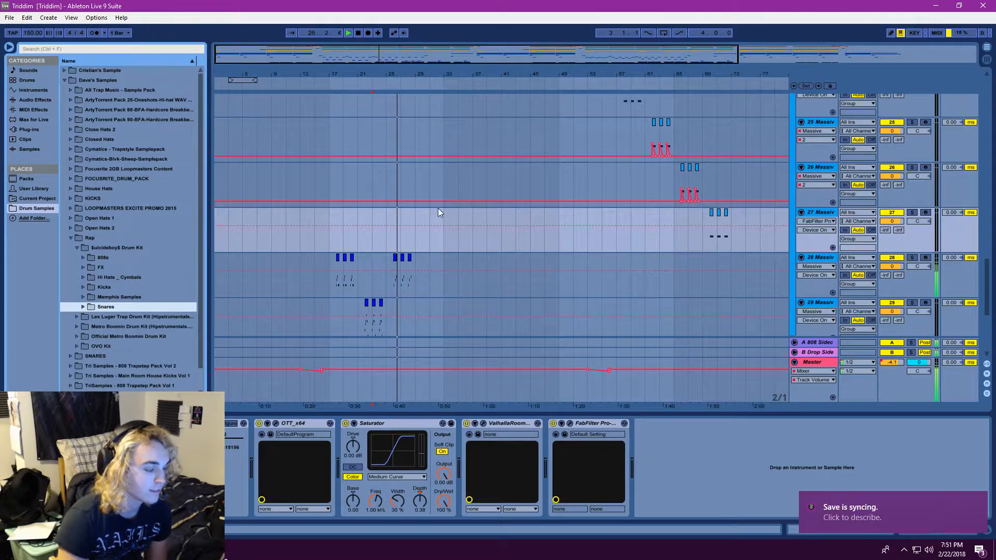
scroll(531, 273, "down", 3)
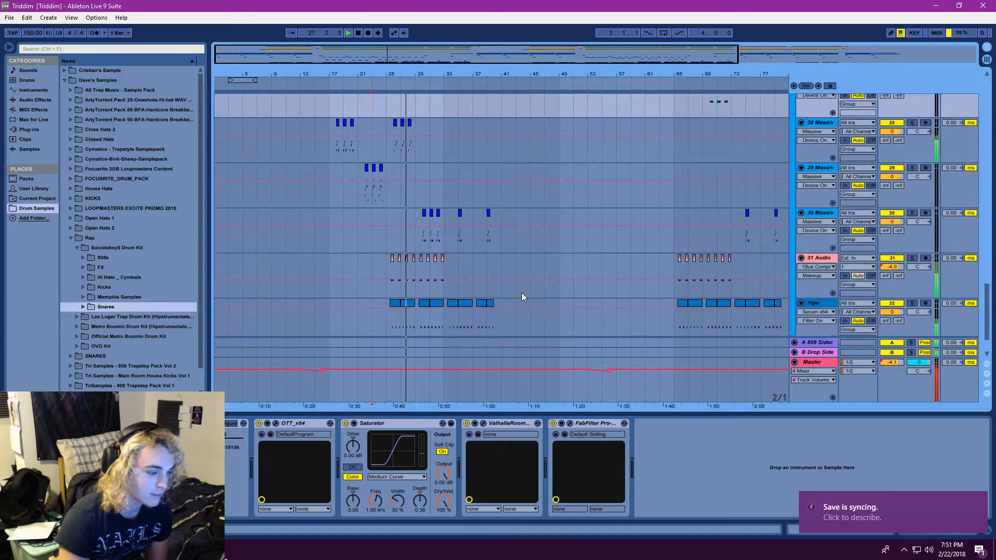
scroll(512, 283, "down", 1)
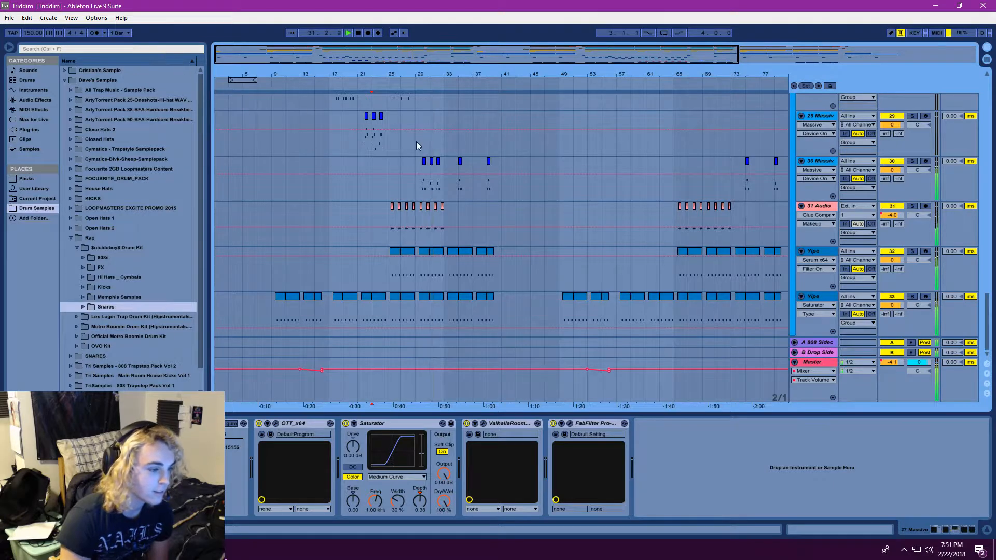
scroll(479, 191, "up", 1)
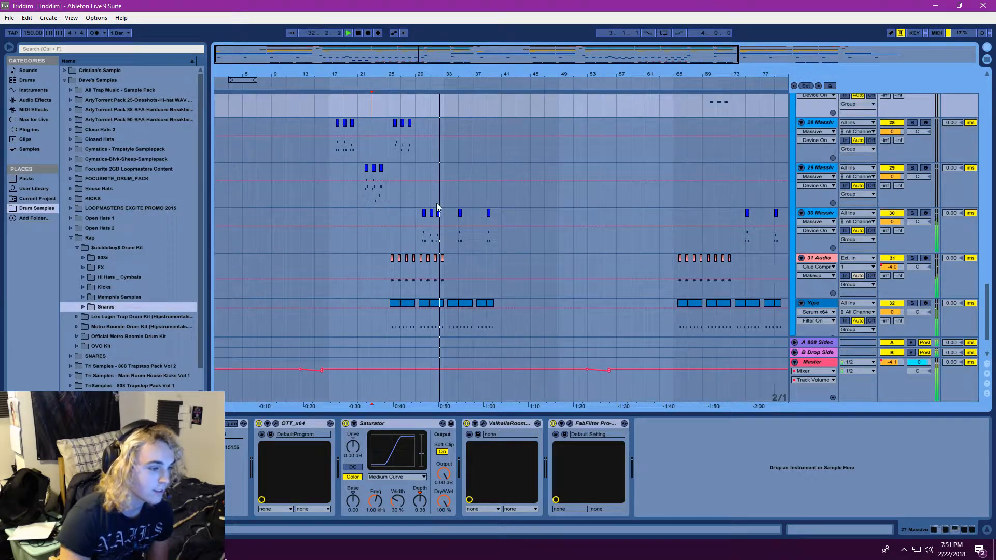
left_click(361, 34)
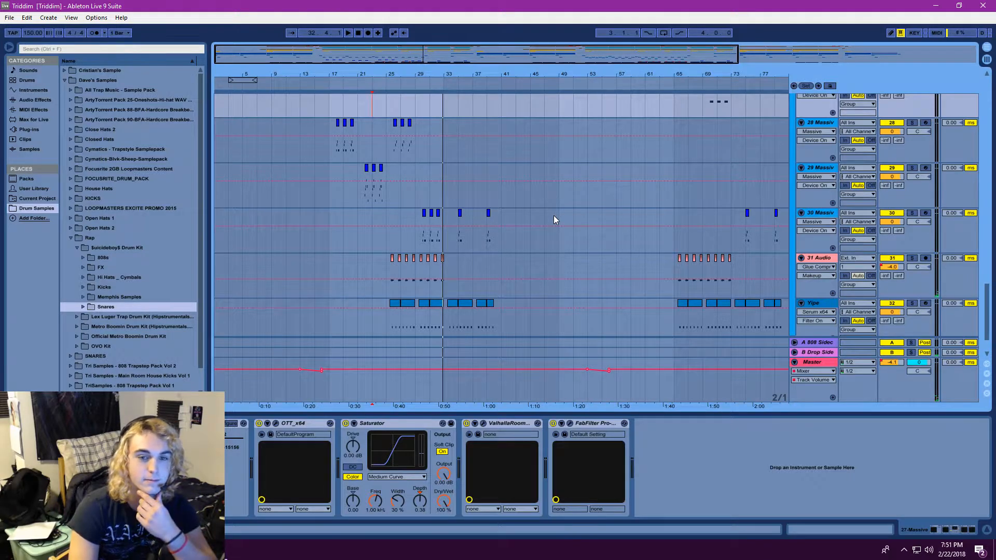
Open the clip at bar 17 on the 8 Drum Rack track and play it with that track soloed
left_click_drag(984, 309, 974, 110)
scroll(975, 124, "down", 6)
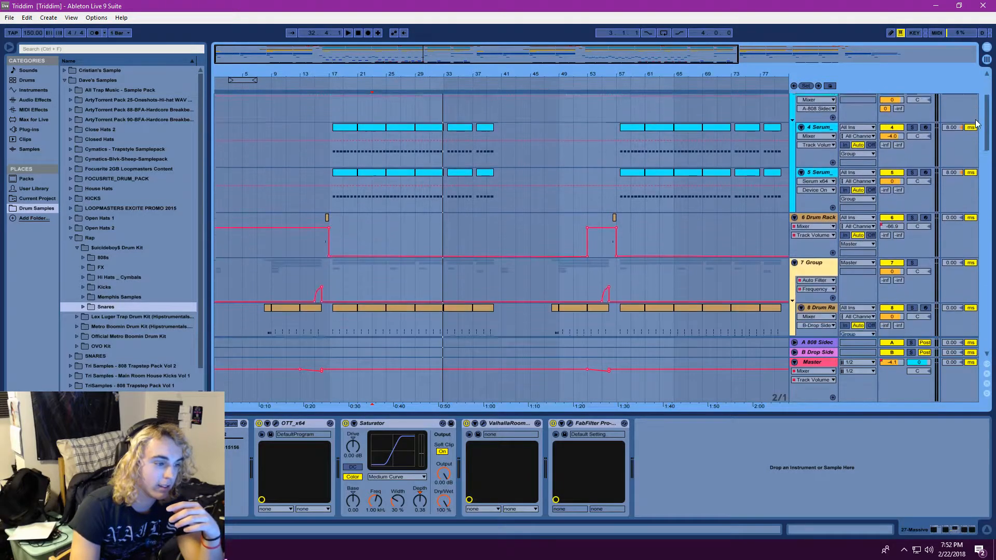
double_click(343, 214)
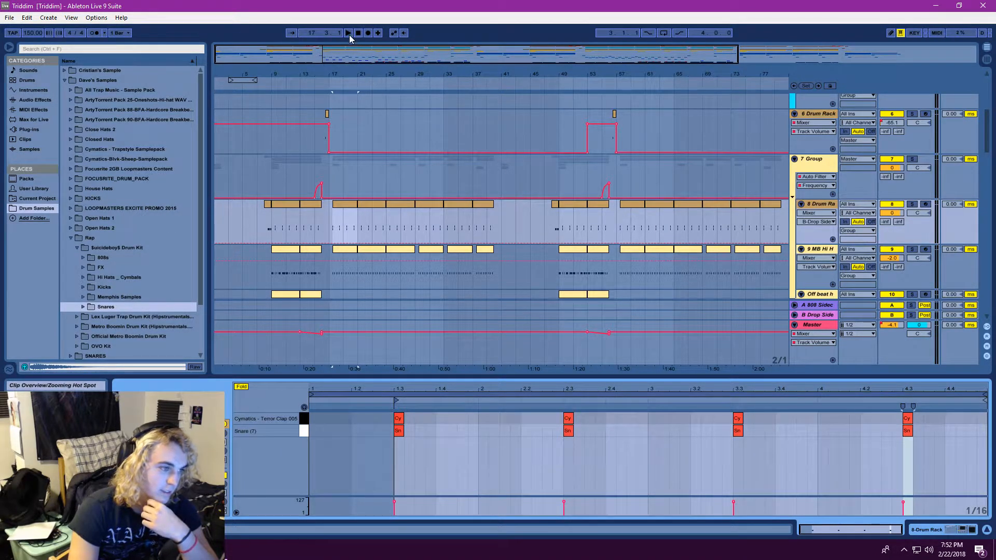
key("space")
left_click(912, 204)
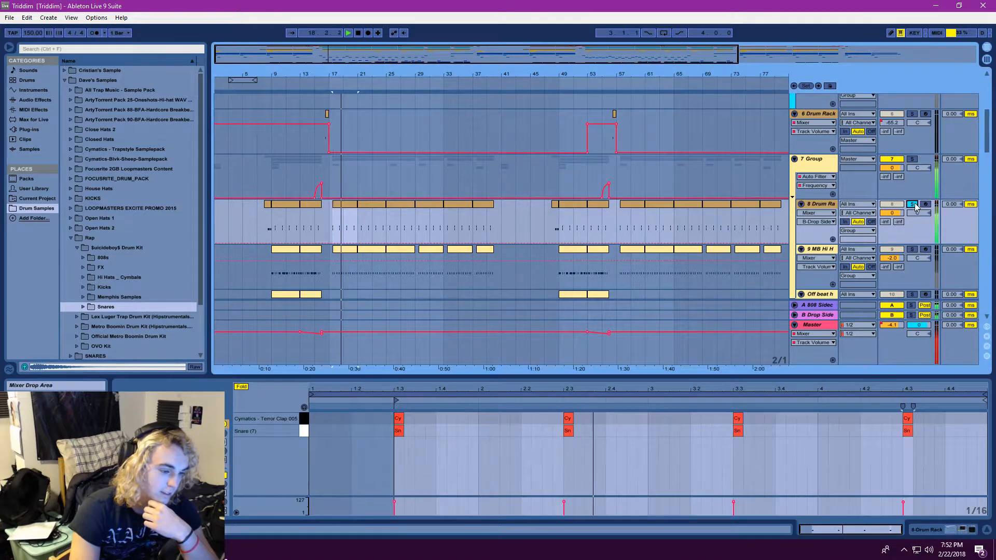
Display the 8 Drum Rack track's device chain and audition a sound from the rack
left_click(823, 205)
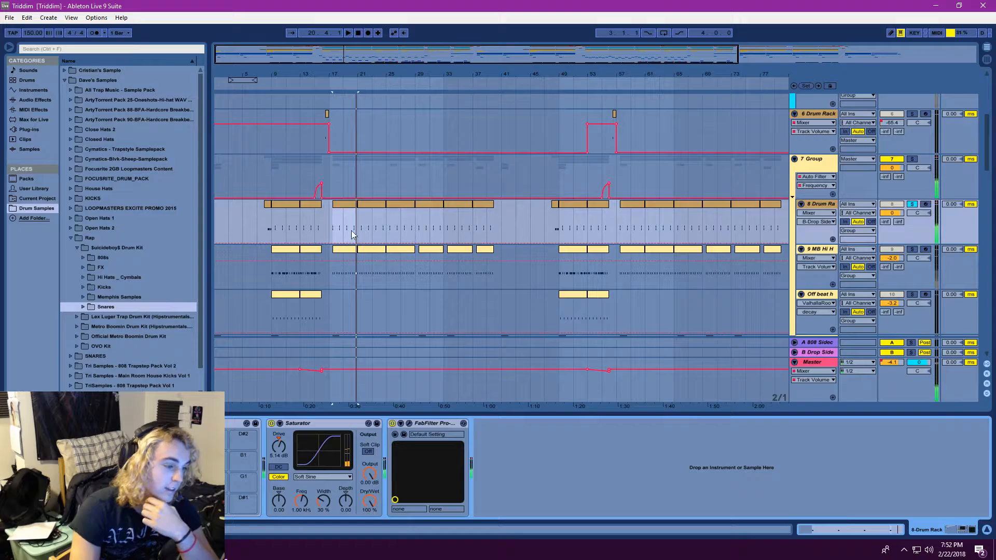
left_click(335, 227)
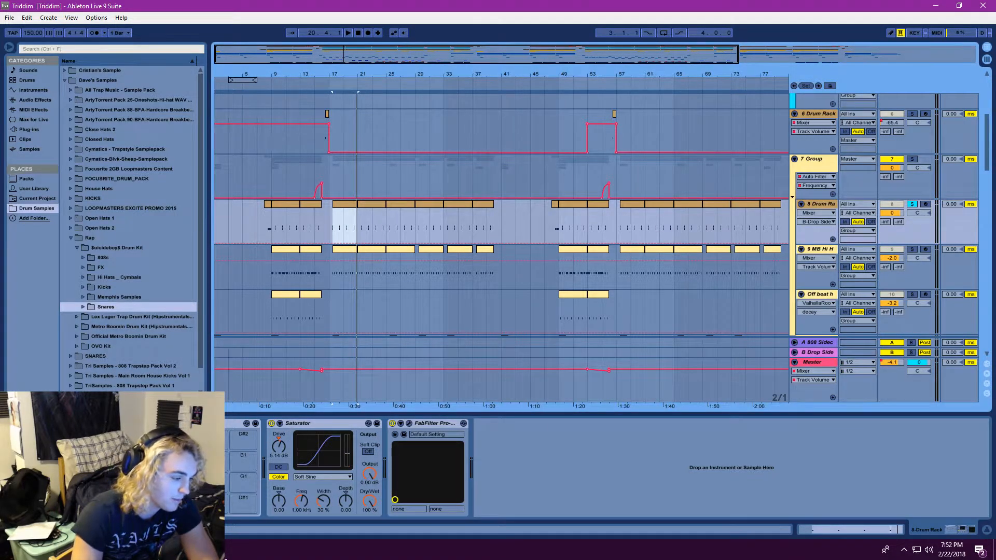
left_click(185, 505)
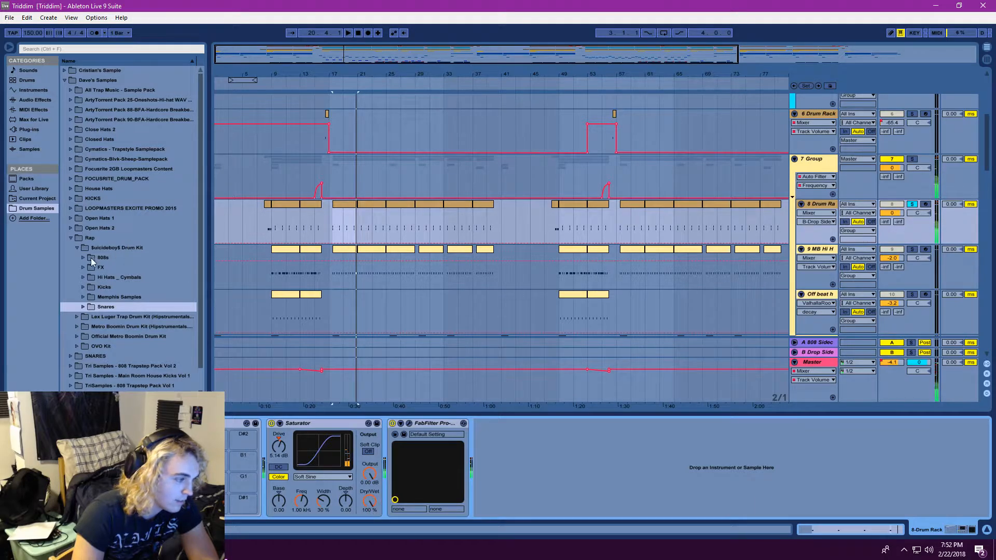
Collapse the Rap sample folder and replay the soloed drum track from bar 17
left_click(72, 238)
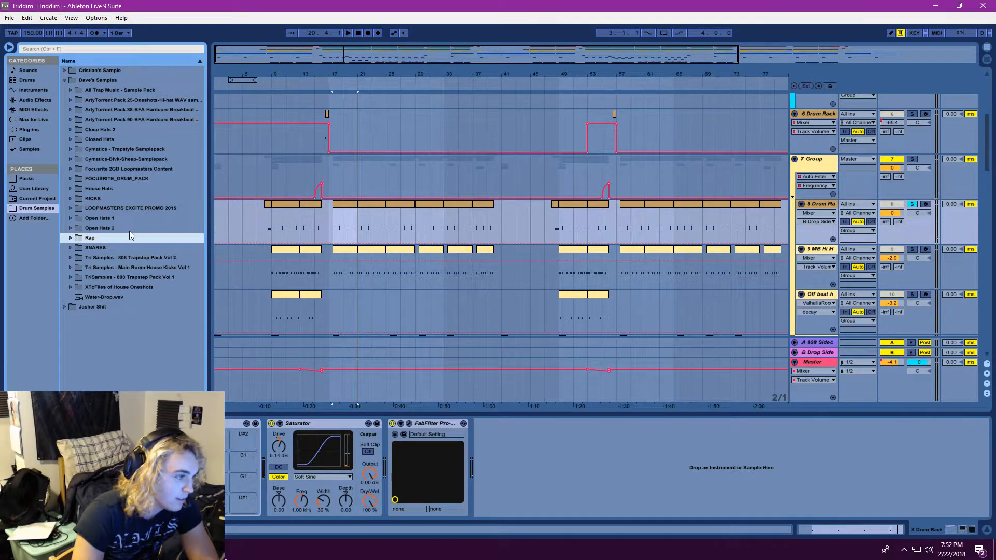
left_click(333, 227)
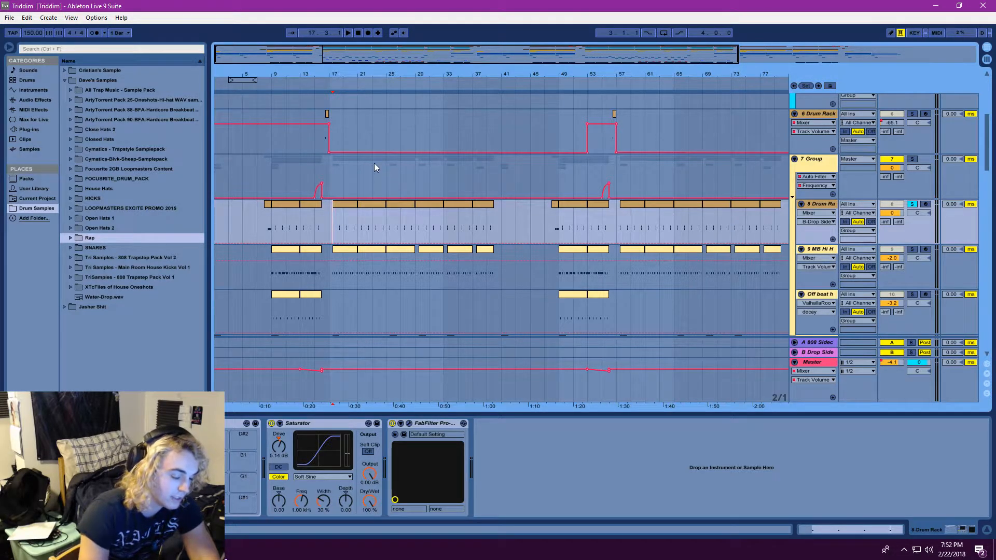
left_click(349, 33)
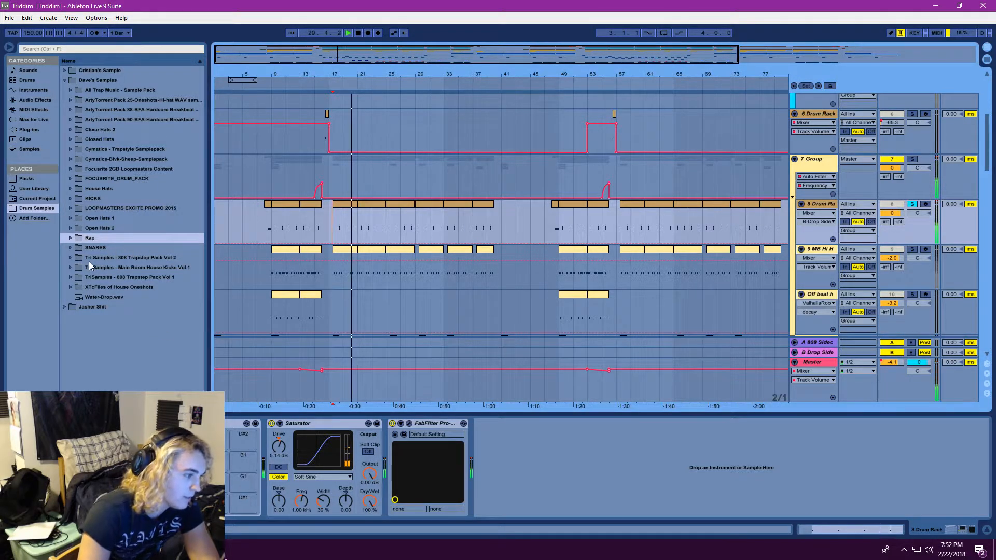
Browse the drum samples to the Snares folder inside Cymatics Raptor Dubstep's Drum One Shots
left_click(64, 307)
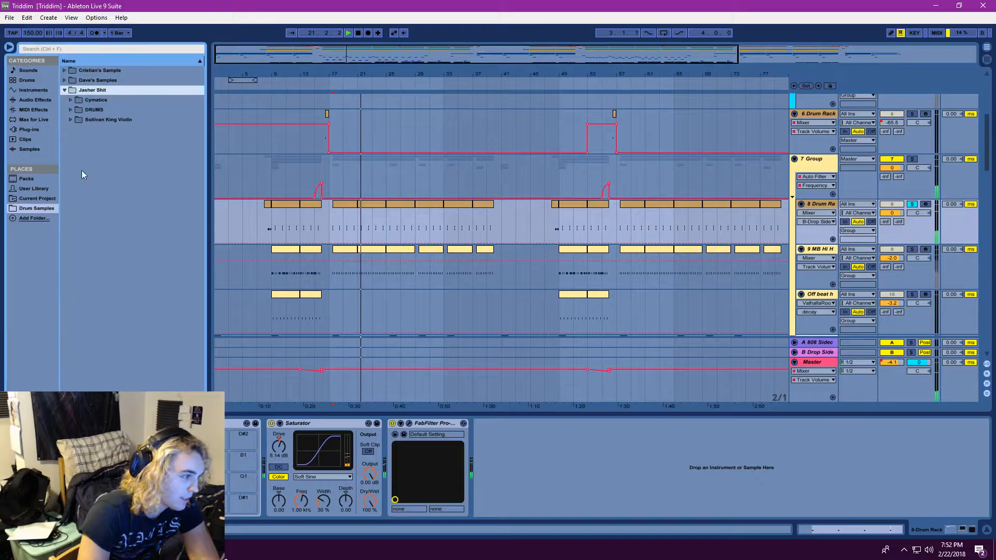
left_click(70, 100)
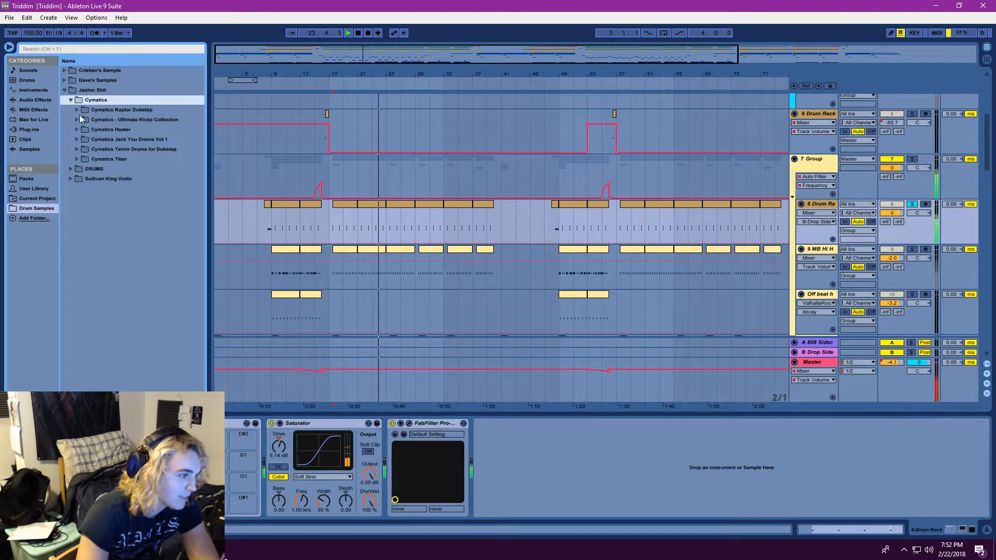
left_click(77, 110)
left_click(83, 129)
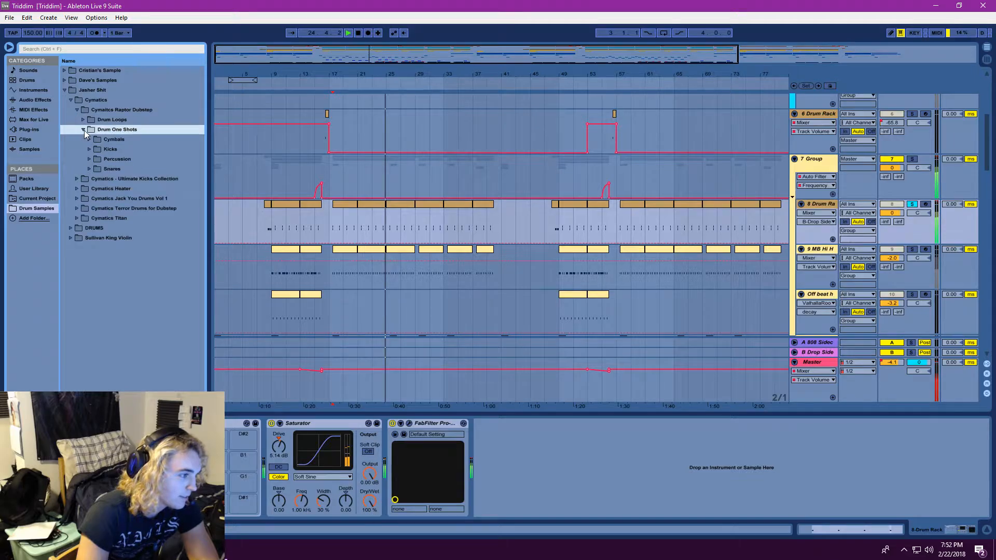
left_click(89, 168)
Audition the Cymatics Raptor snare samples one after another, from Raptor Snare 6 to about Raptor Snare 32
left_click(191, 229)
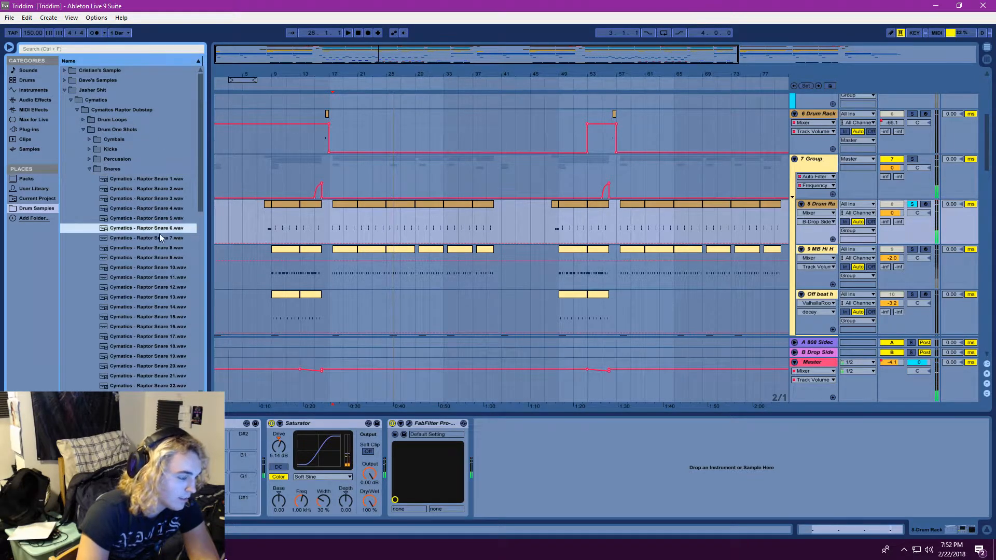
left_click(160, 237)
key("Down")
key("Down")
key("Down")
key("Down")
key("Down")
key("Down")
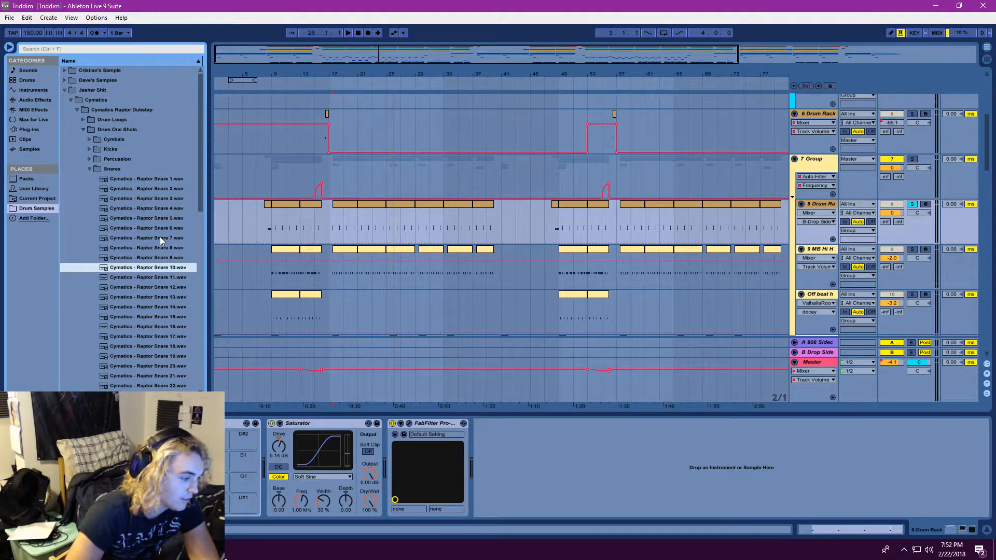
key("Down")
key("Down")
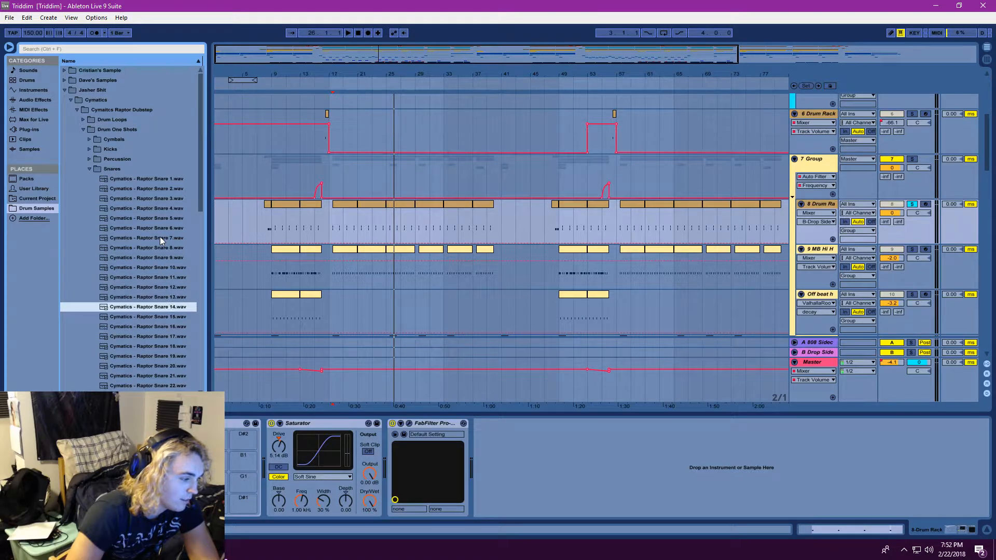
key("Up")
key("Down")
key("Down")
key("Down")
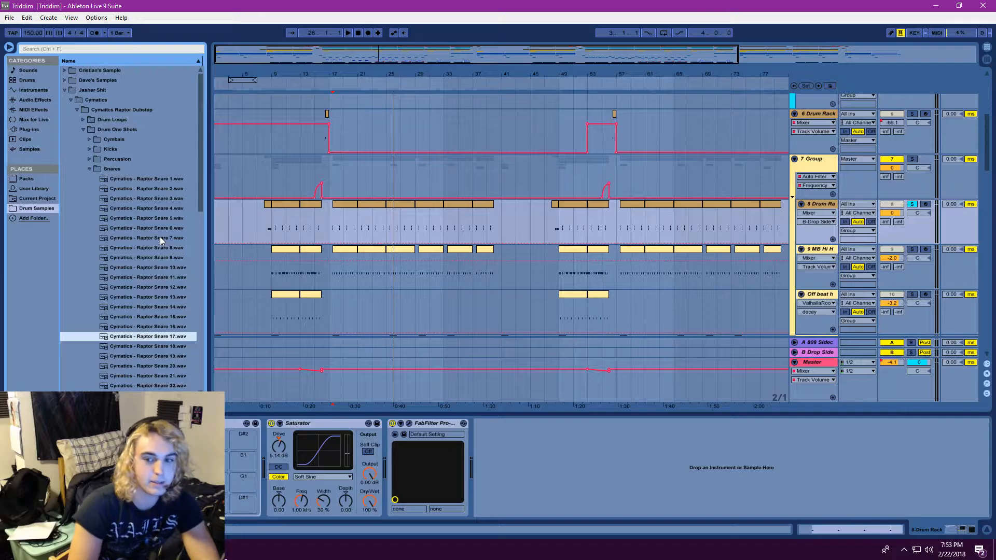
key("Down")
key("Down")
key("Down")
key("Down")
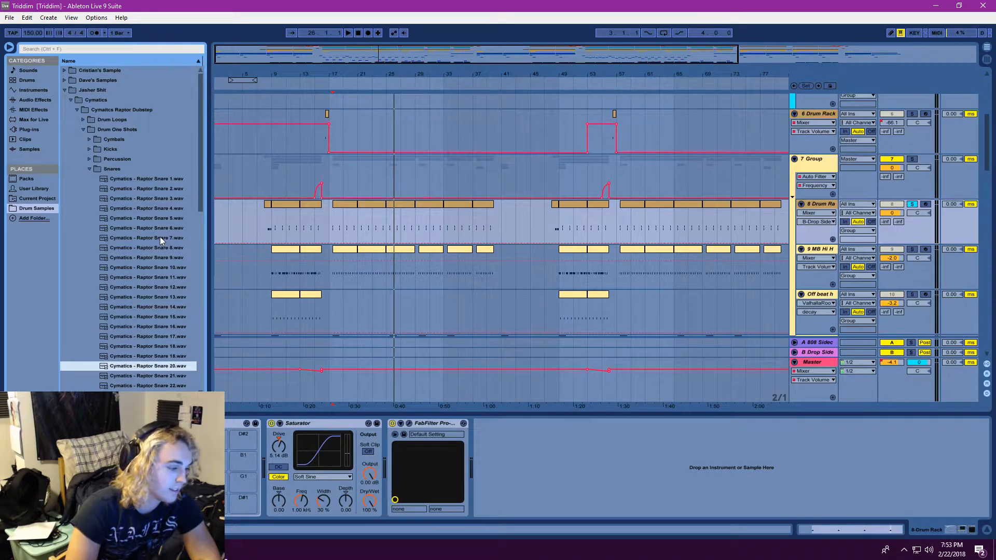
key("Up")
key("Down")
key("Down")
key("Down")
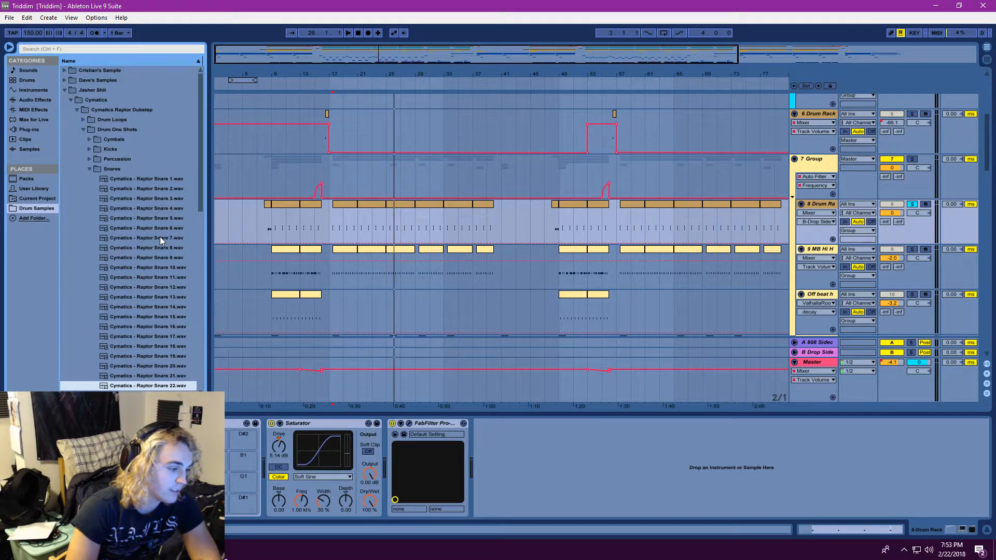
key("Down")
key("Down")
key("Down")
key("Down")
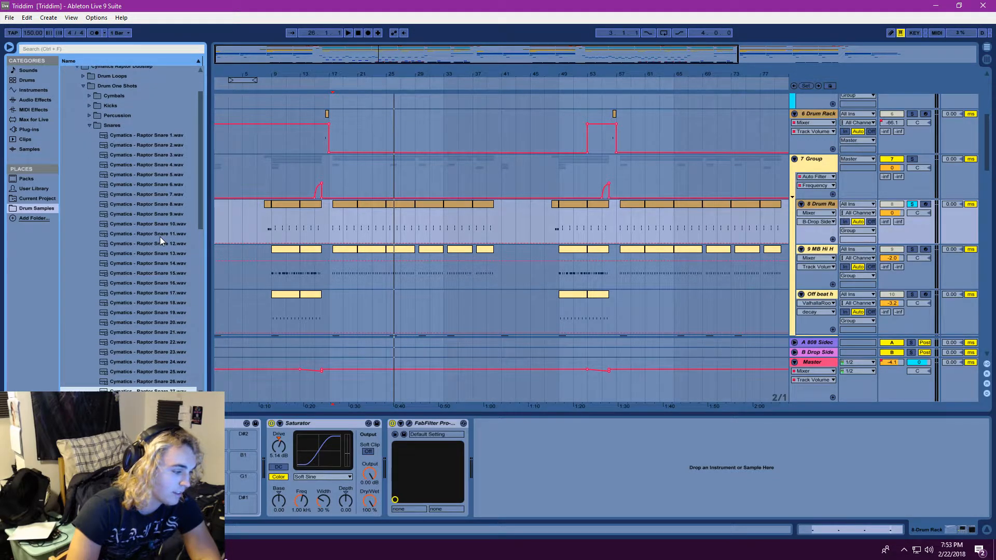
key("Up")
key("Down")
key("Down")
key("Up")
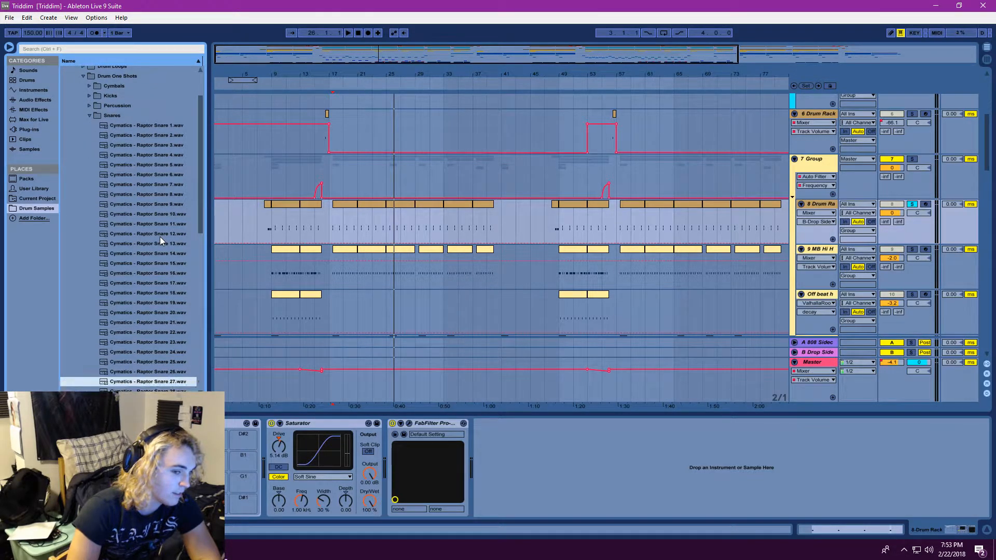
key("Down")
key("Down")
key("Down")
key("Down")
key("Down")
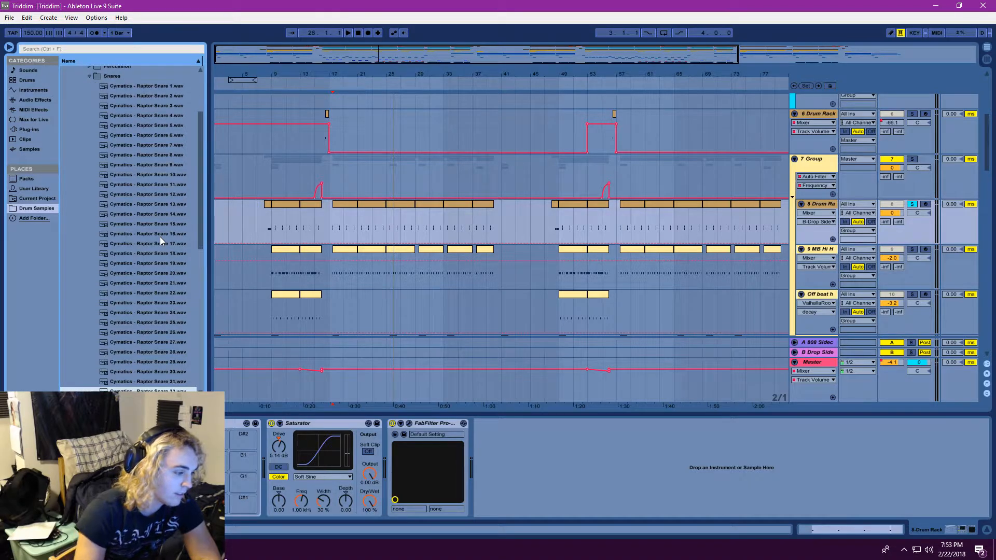
Collapse the Snares folder and replay the soloed 8 Drum Rack track from bar 17
left_click(88, 77)
left_click(341, 227)
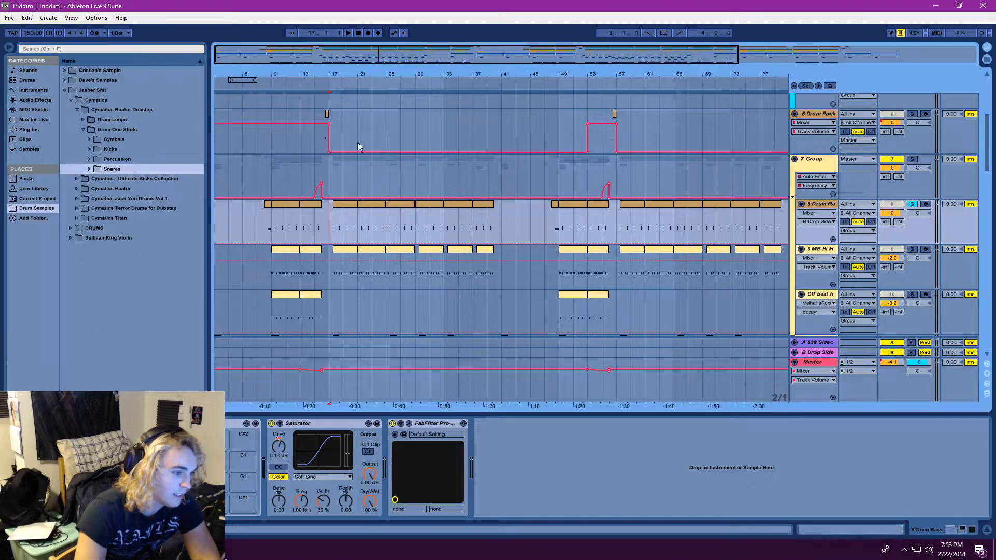
key("space")
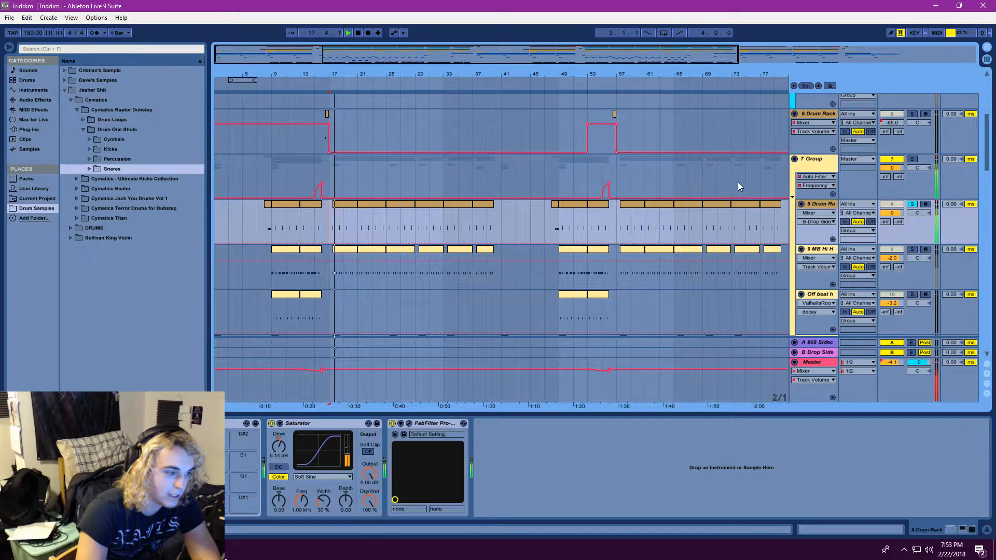
View the notes of the clip at bar 17 on the 8 Drum Rack track, return to its device chain and stop playback
double_click(349, 208)
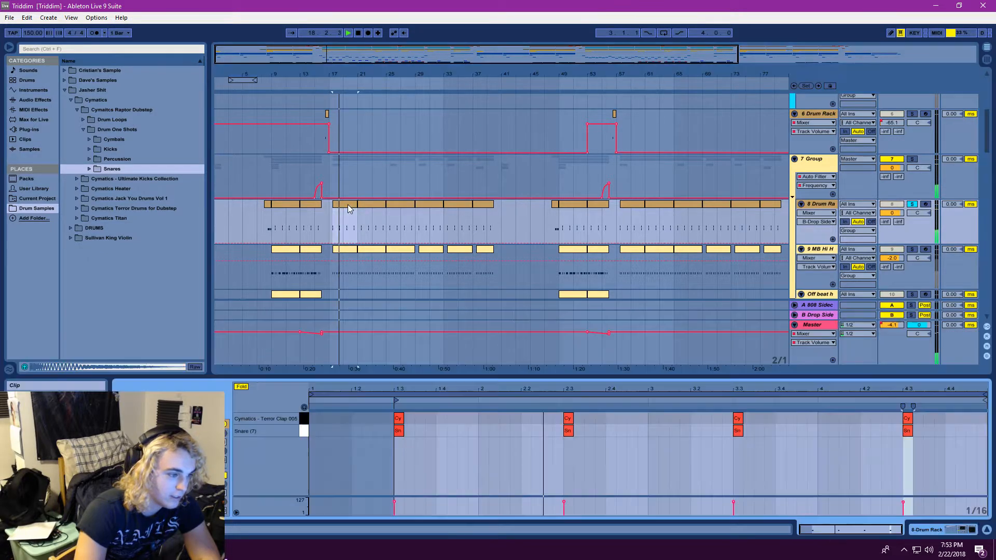
double_click(819, 205)
left_click(357, 33)
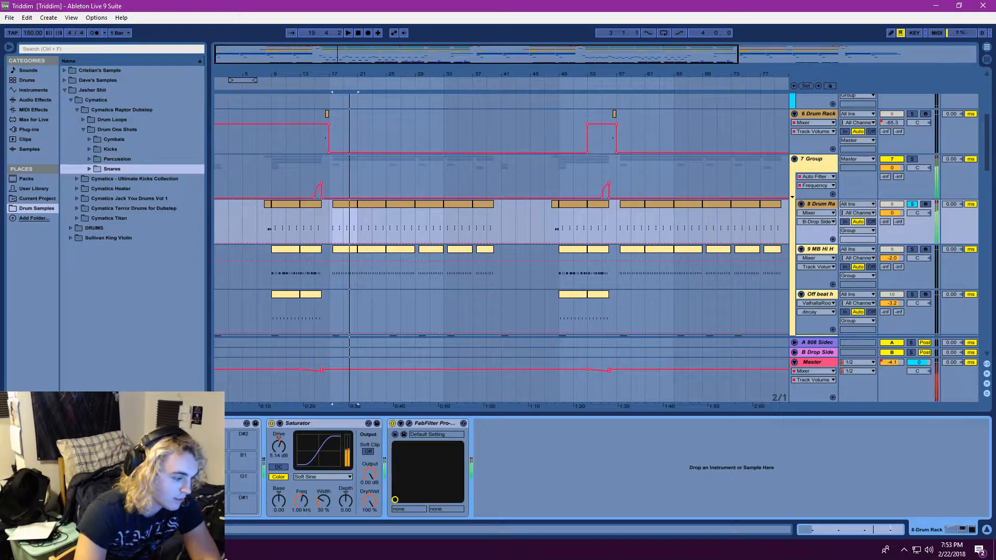
Display the Cymatics - Terror Clap 005 sample in the rack, nudge its transposition while checking the drums, and save the project
left_click(253, 440)
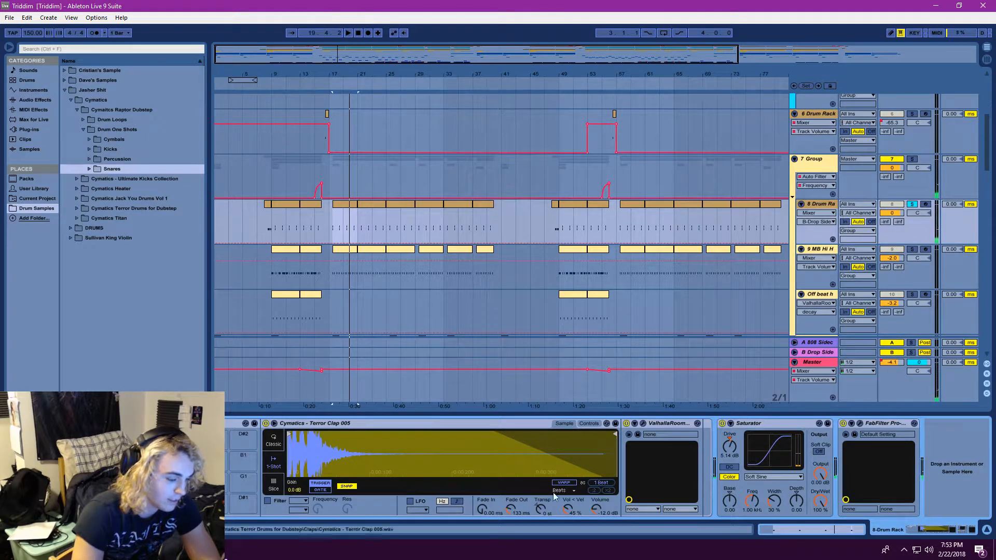
left_click_drag(541, 509, 540, 503)
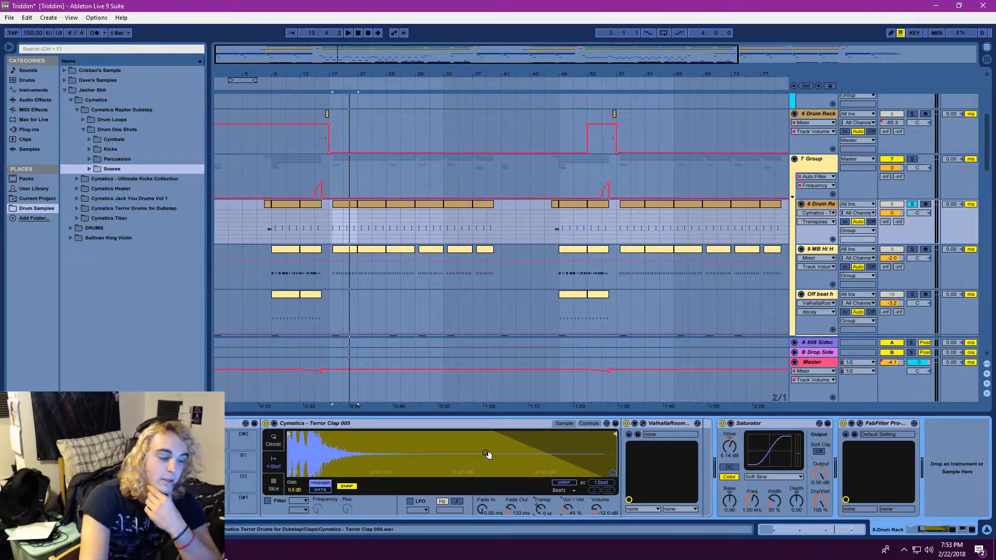
left_click(348, 33)
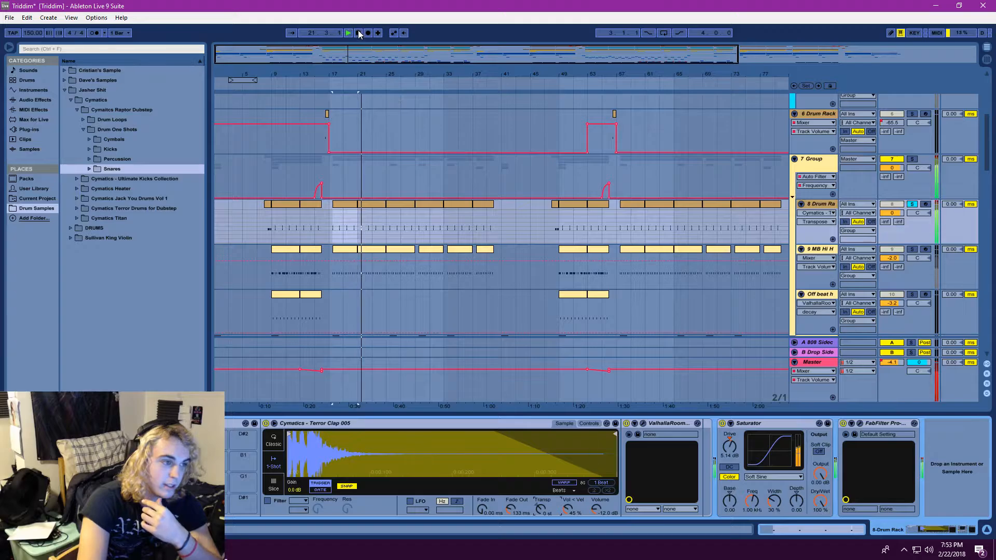
left_click(8, 19)
left_click(28, 108)
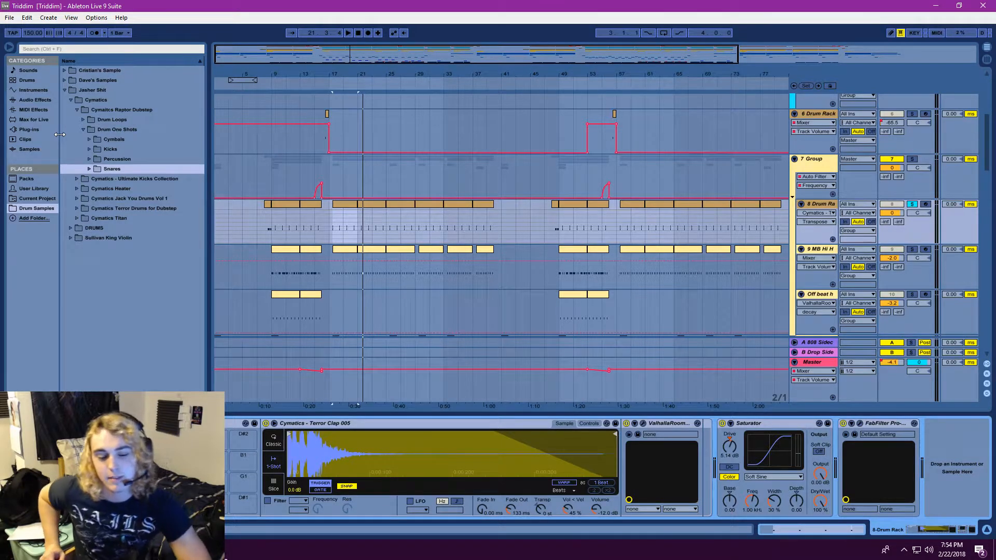
Look through the lower tracks and audition the Terror Clap 005 and Snare (7) pads of the 8 Drum Rack, displaying the Snare (7) sample
scroll(555, 269, "down", 5)
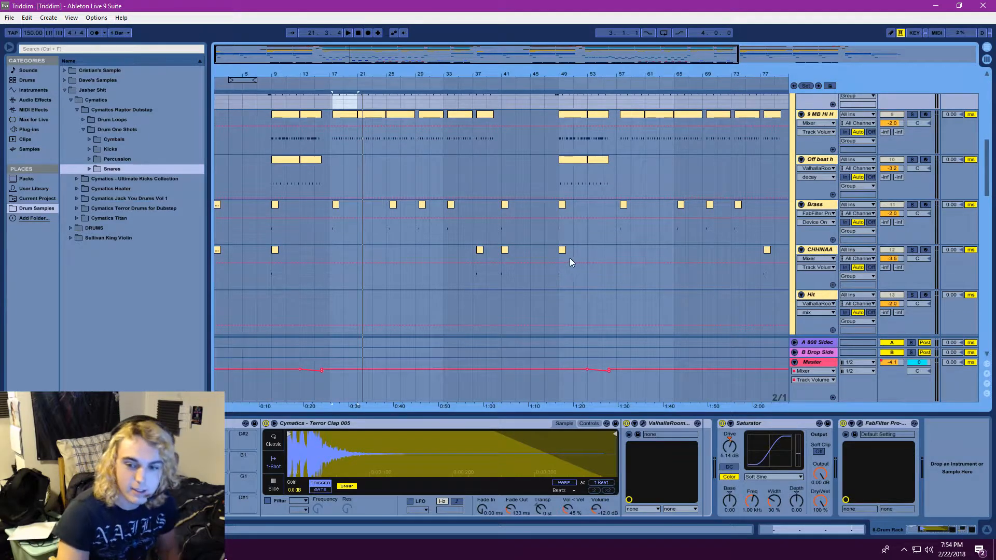
scroll(569, 257, "down", 10)
scroll(531, 308, "down", 15)
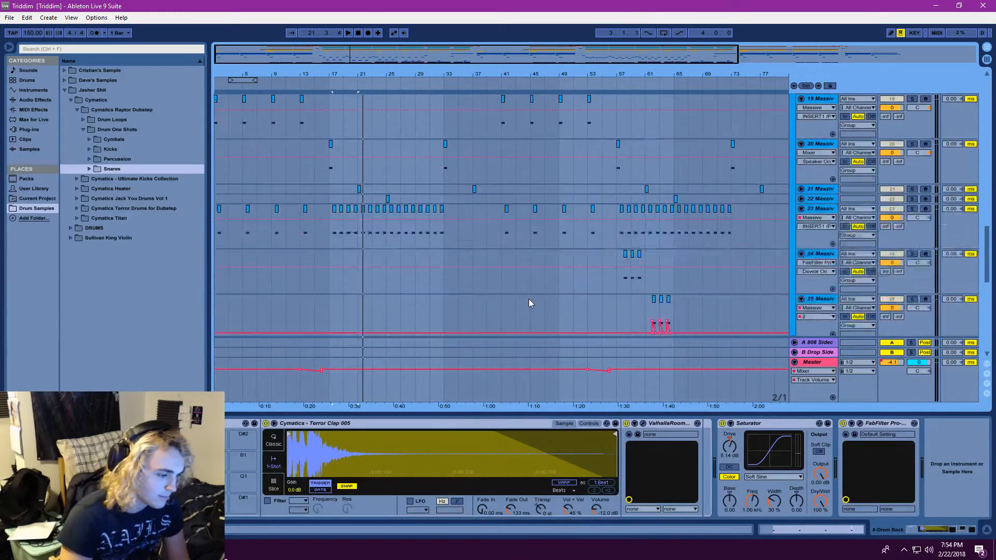
scroll(490, 306, "down", 3)
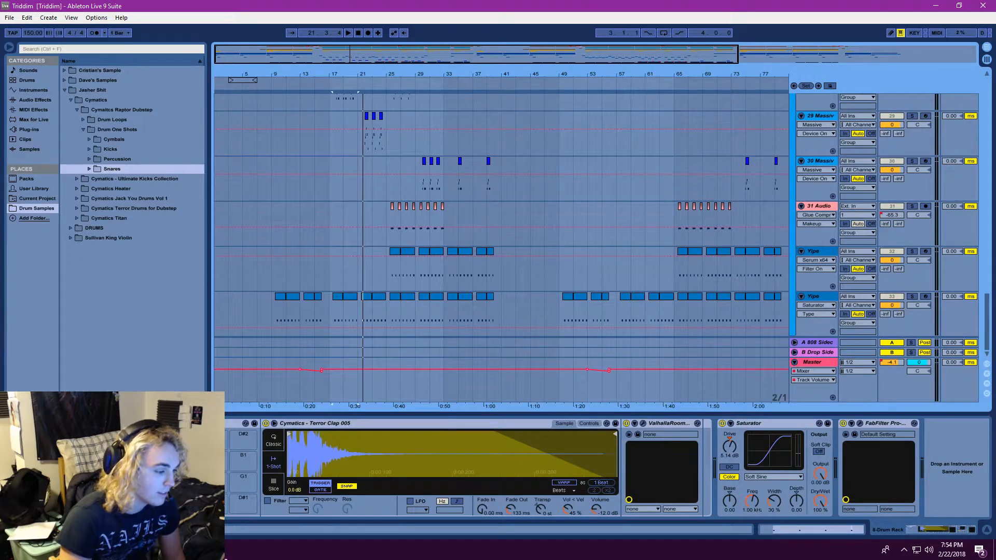
left_click(214, 504)
left_click(214, 504)
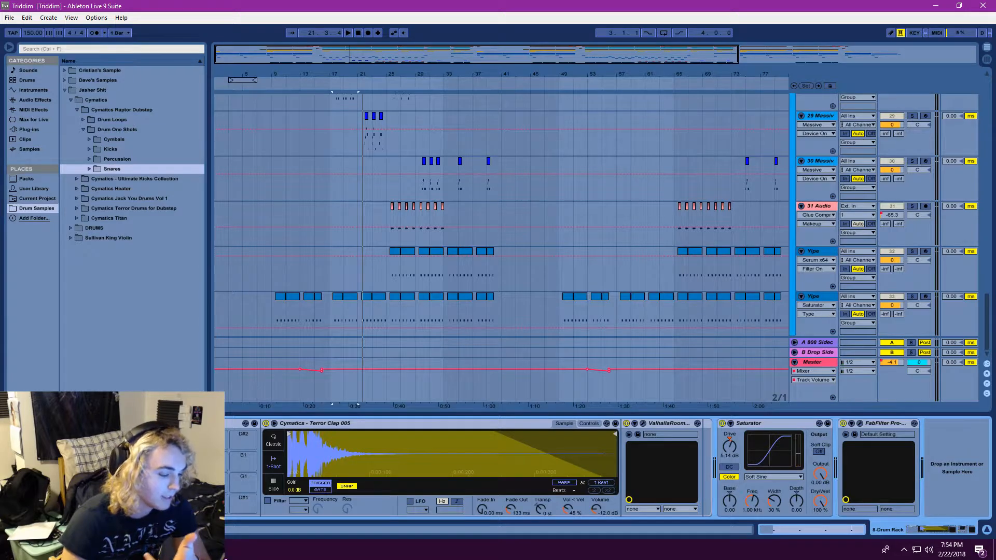
left_click(213, 504)
left_click(214, 504)
left_click(190, 504)
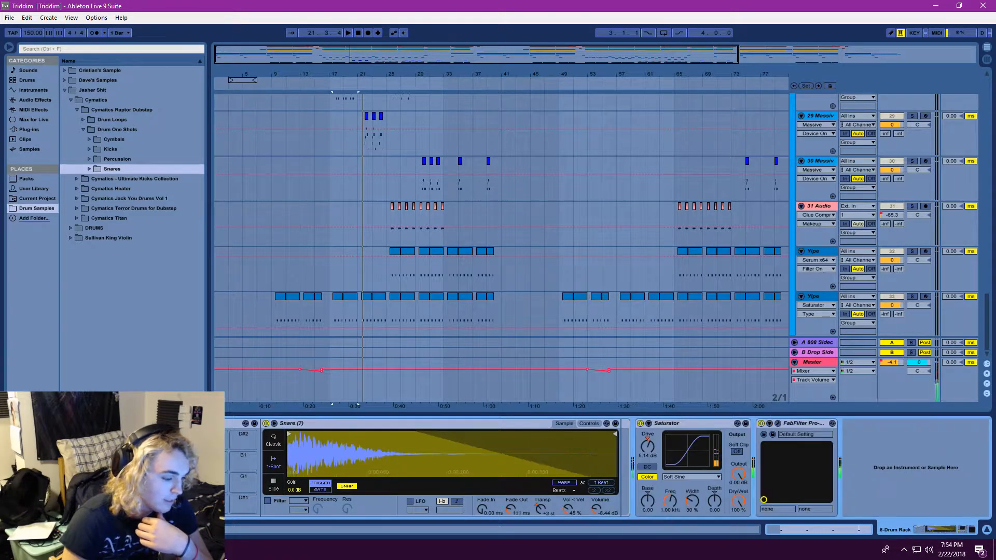
left_click(190, 503)
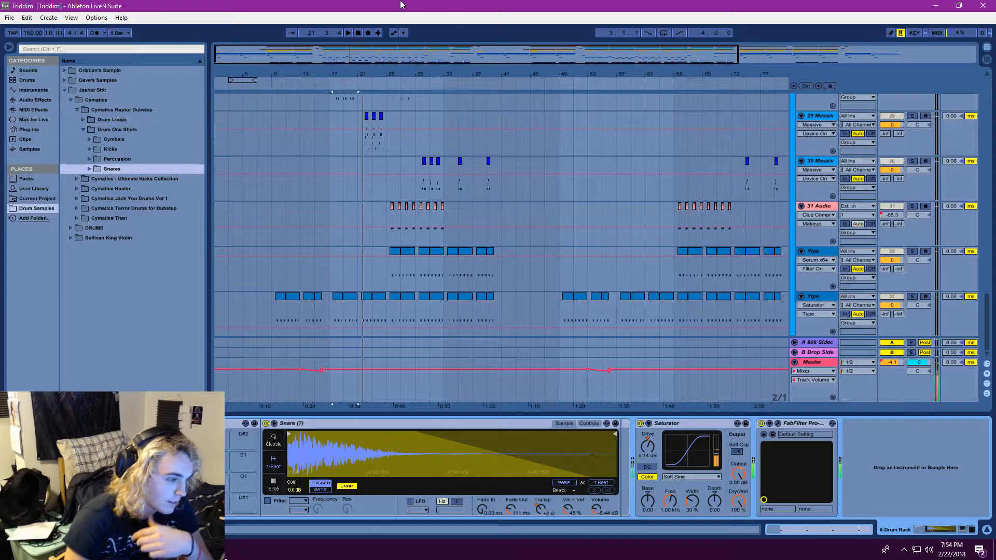
Play the drop from bar 17, clear the solo so all tracks are heard, and stop playback
left_click(347, 33)
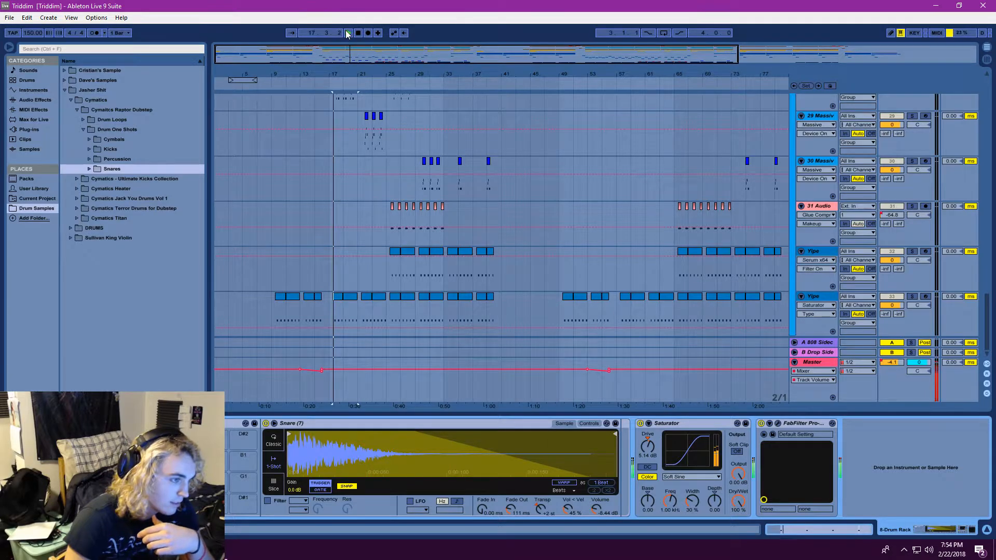
left_click(912, 251)
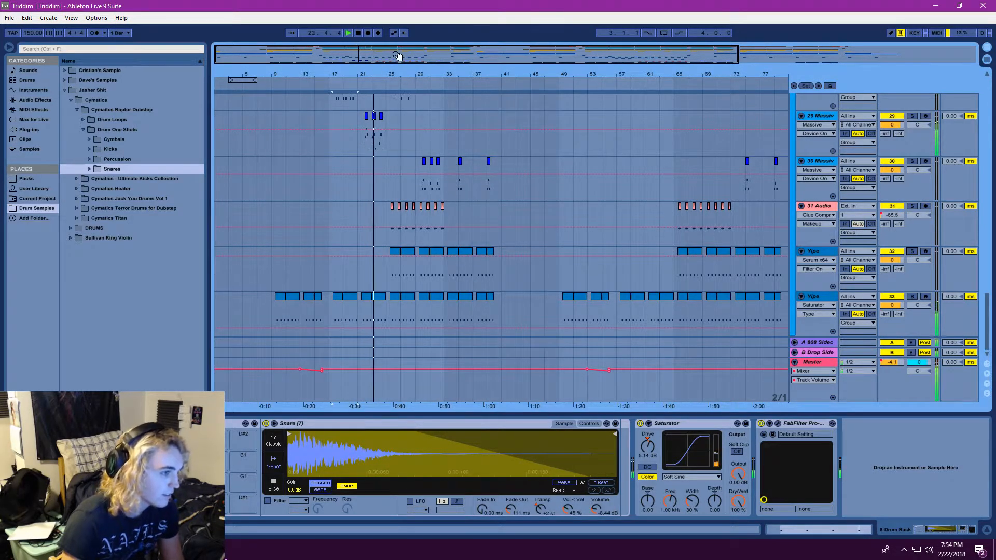
left_click_drag(400, 56, 373, 19)
scroll(556, 221, "up", 10)
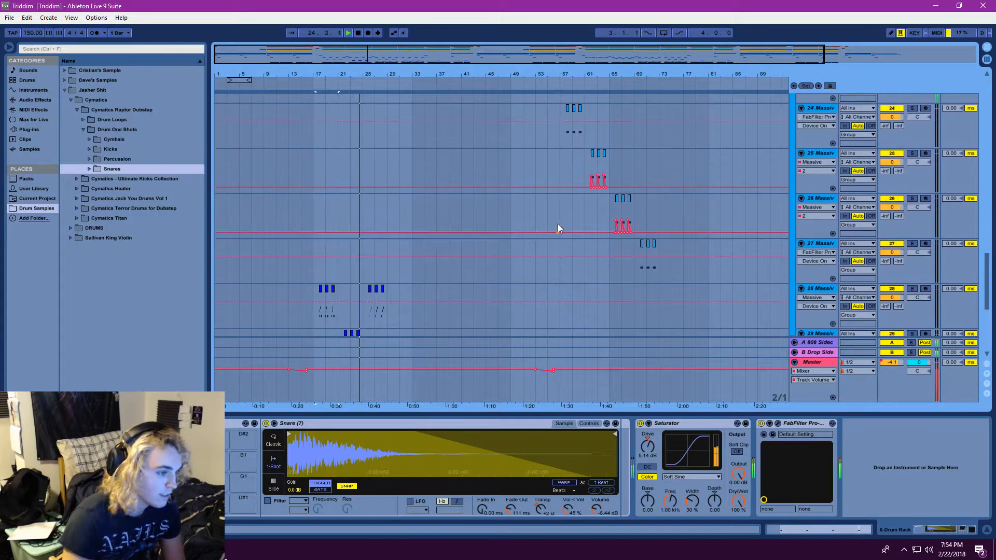
scroll(550, 254, "up", 10)
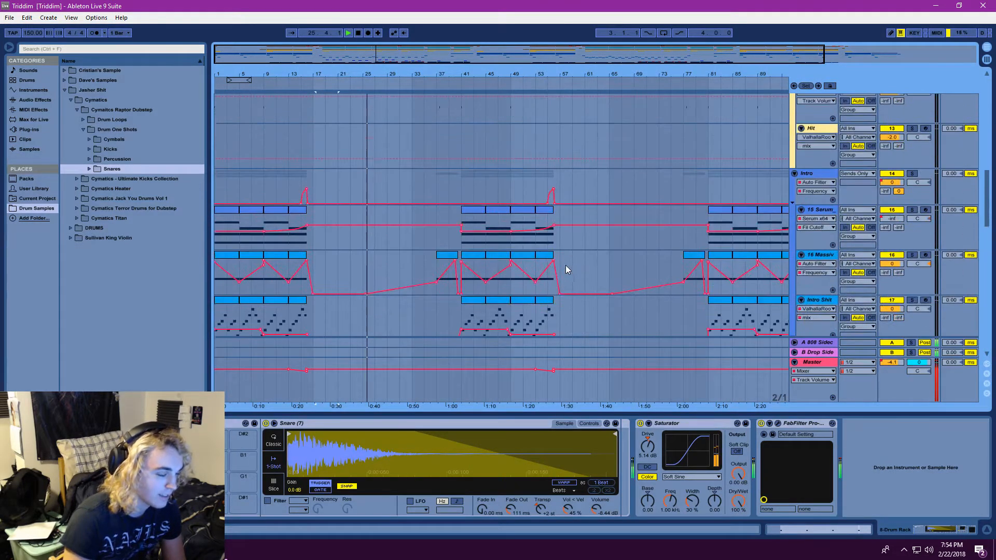
left_click(358, 33)
Inspect the device chains of the 9 MB Hi H track and the 8 Drum Rack track
scroll(437, 238, "up", 5)
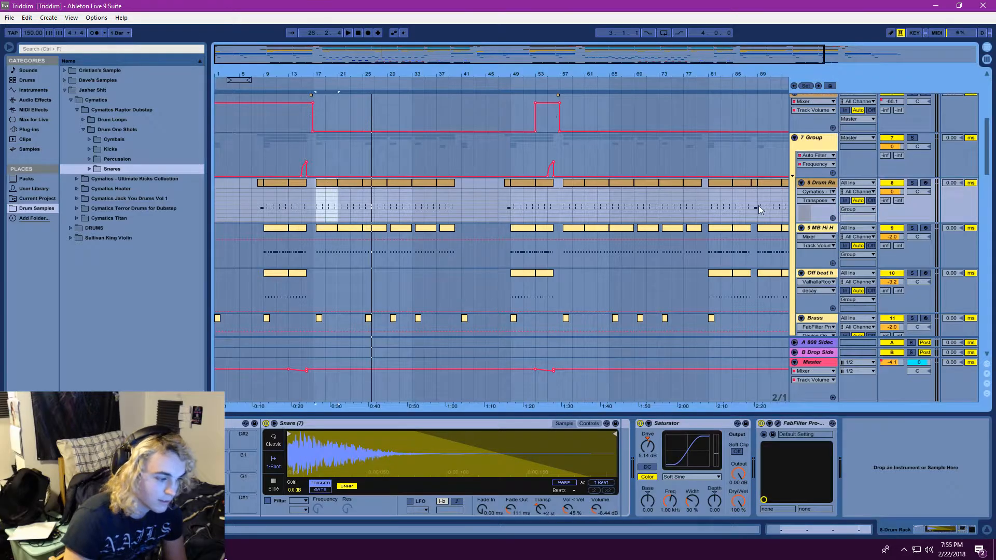
double_click(823, 228)
double_click(821, 182)
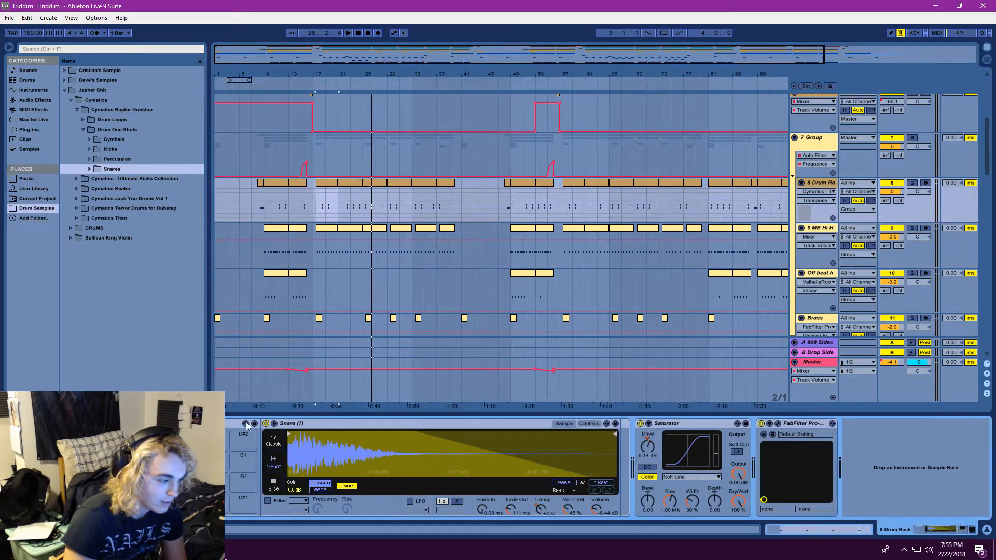
Display the 2 Drum Rack track's device chain and play the drop briefly from bar 17
scroll(667, 229, "down", 8)
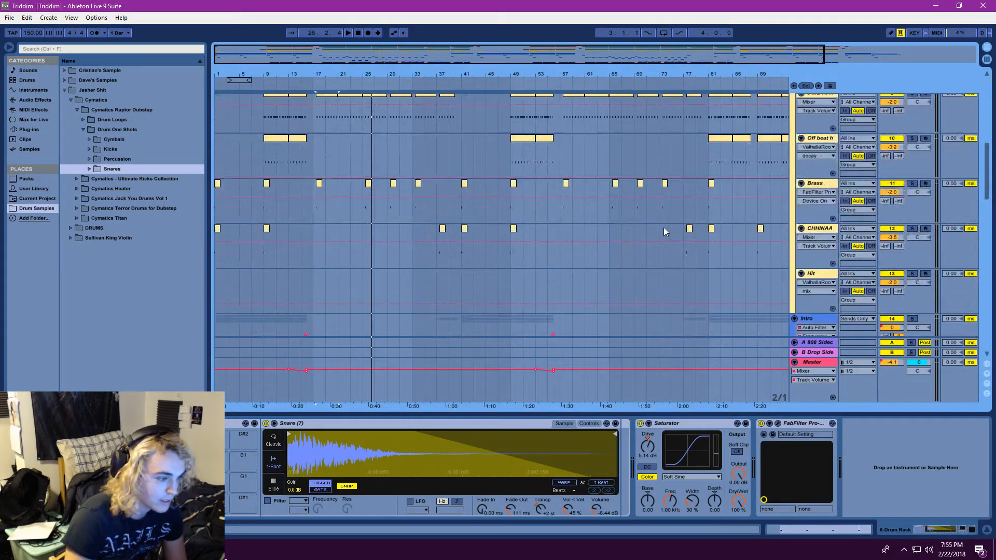
scroll(661, 234, "down", 3)
scroll(992, 212, "up", 15)
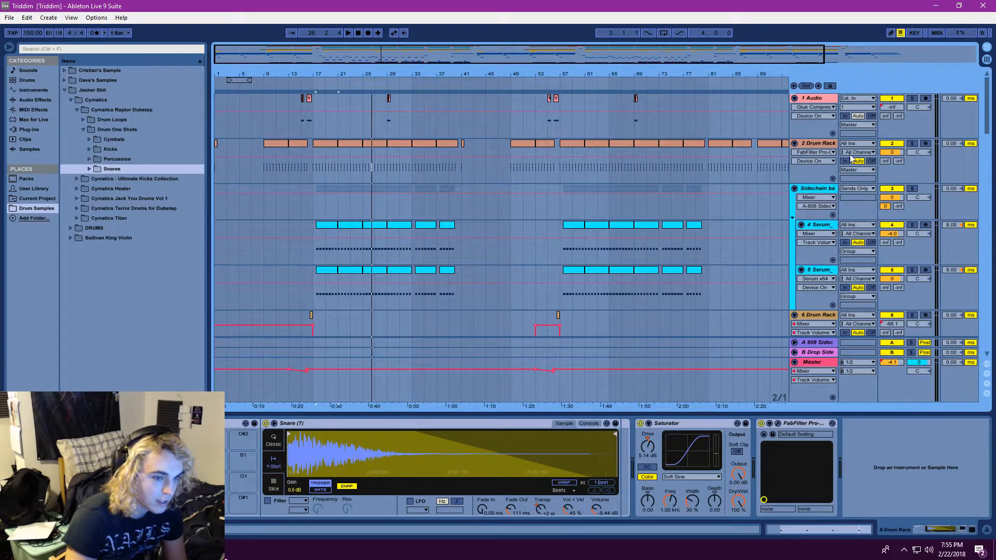
left_click(808, 142)
left_click(349, 32)
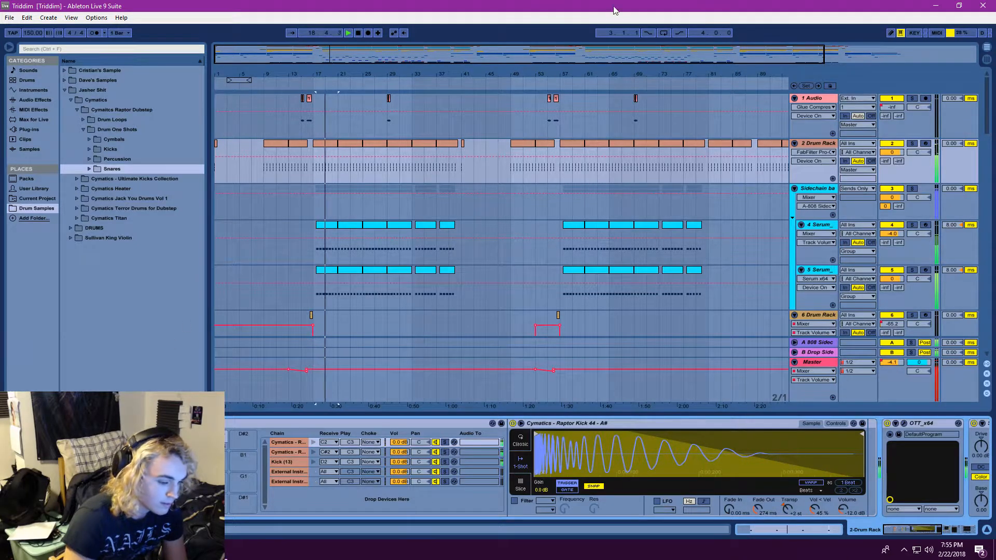
left_click(358, 32)
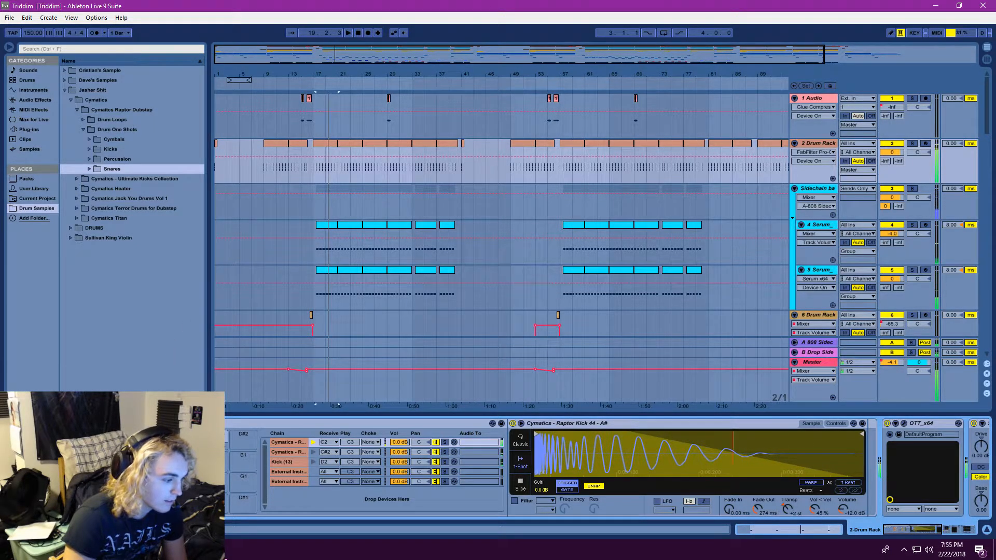
Audition the Raptor Kick 27 - G and Raptor Kick 44 - A# samples in the 2 Drum Rack
left_click(288, 452)
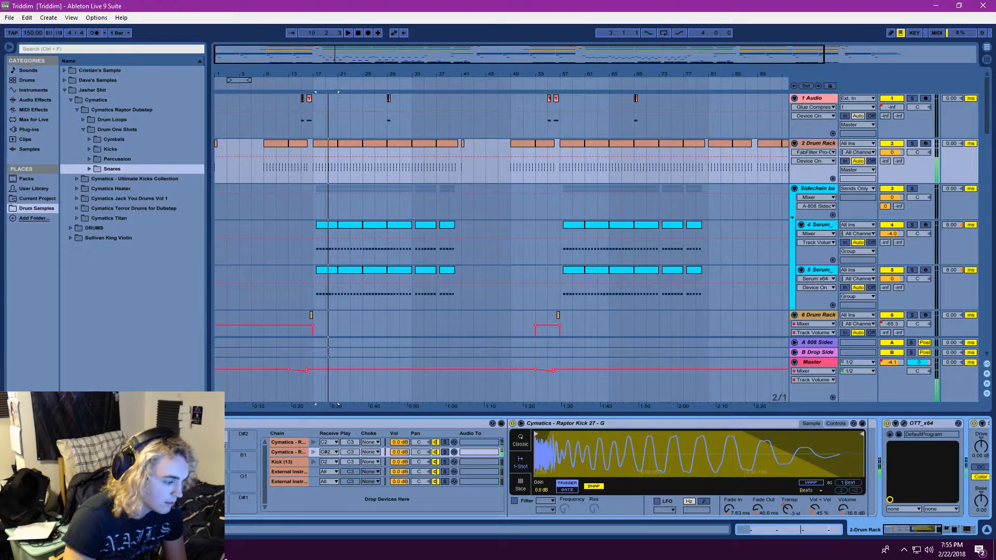
left_click(314, 442)
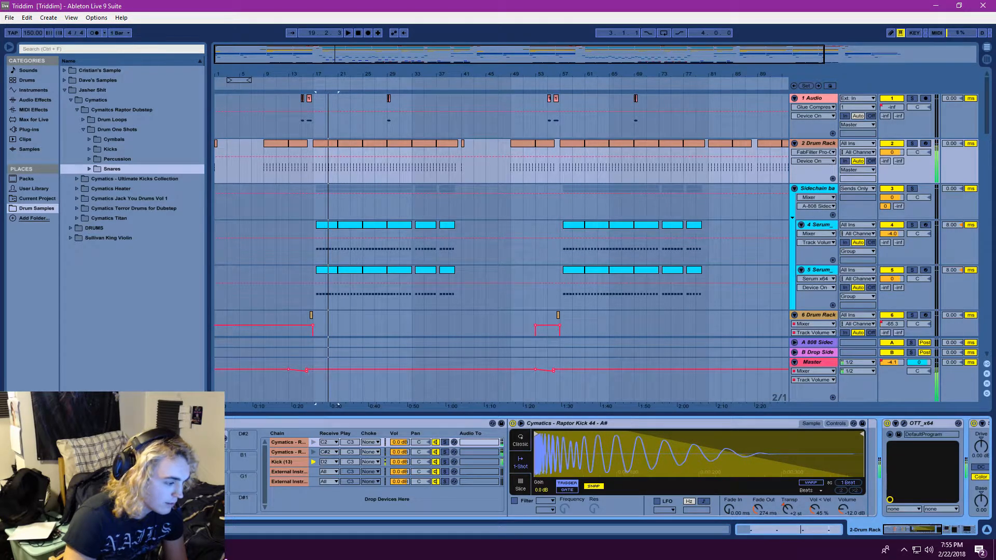
Audition the 2 Drum Rack's kick layers and display the Raptor Kick 27 - G, Kick (13) and Raptor Kick 44 - A# samples
left_click(313, 451)
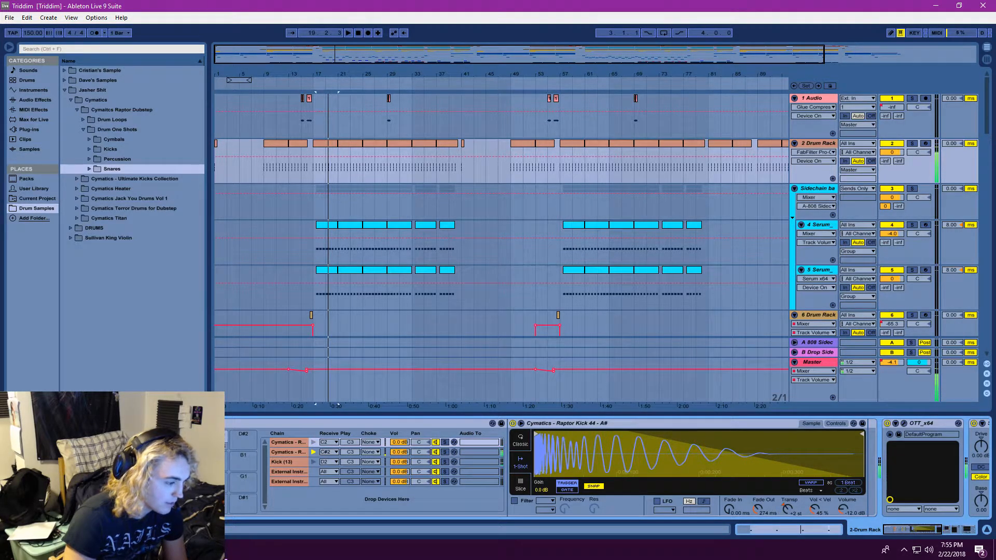
key("w")
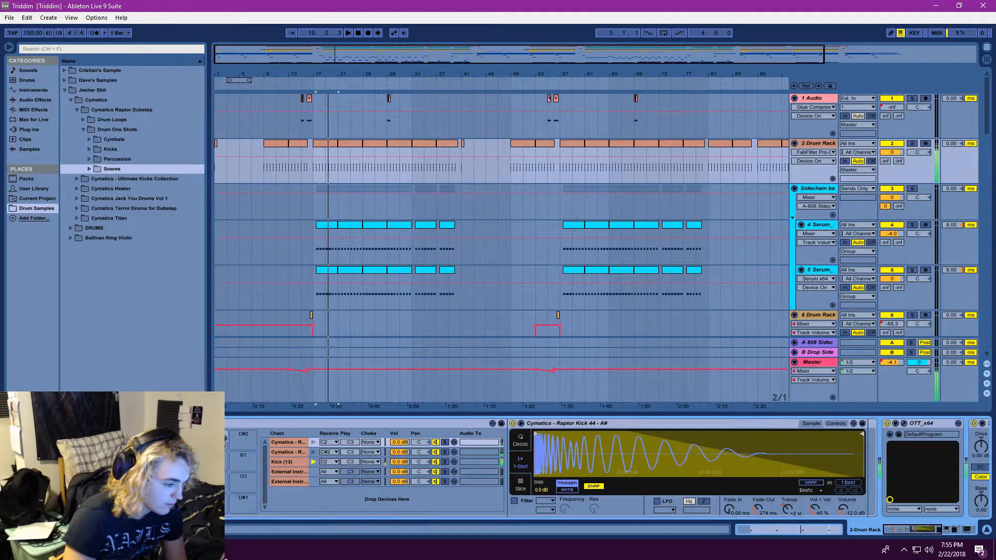
key("w")
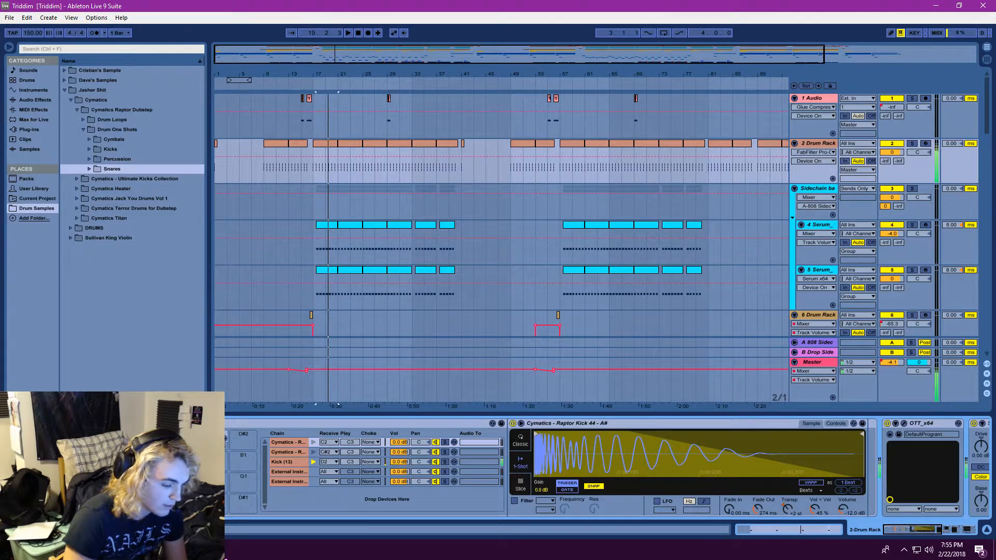
key("a")
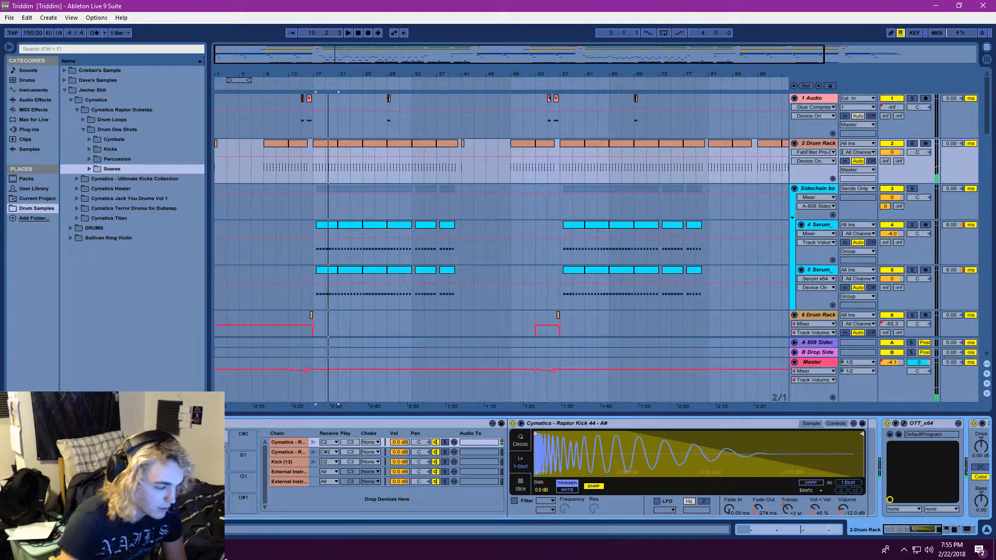
left_click(290, 452)
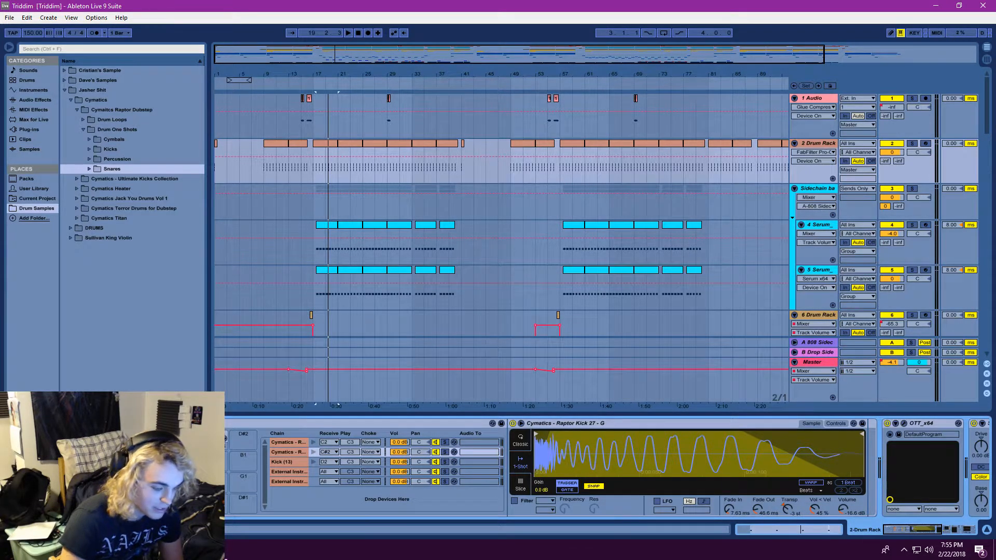
left_click(289, 462)
left_click(215, 444)
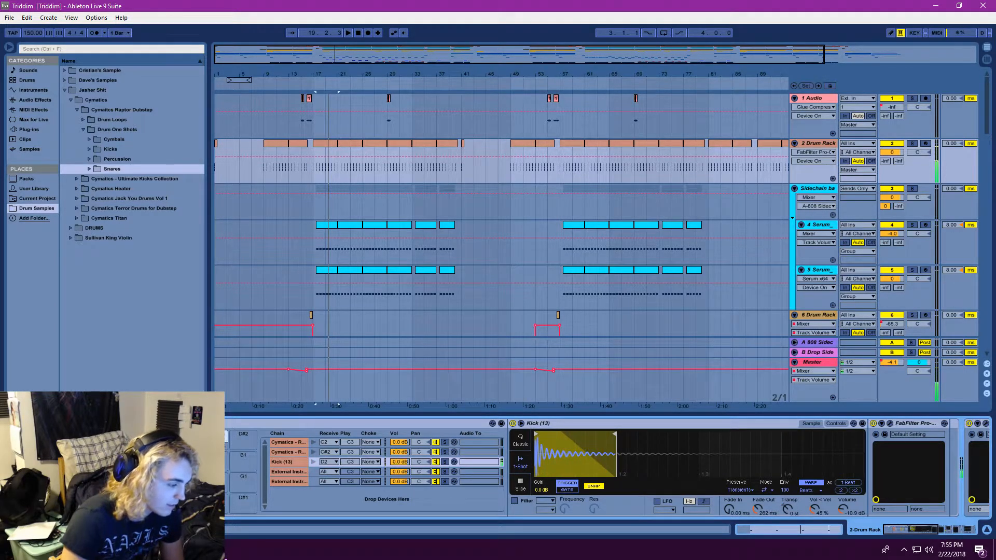
left_click(289, 443)
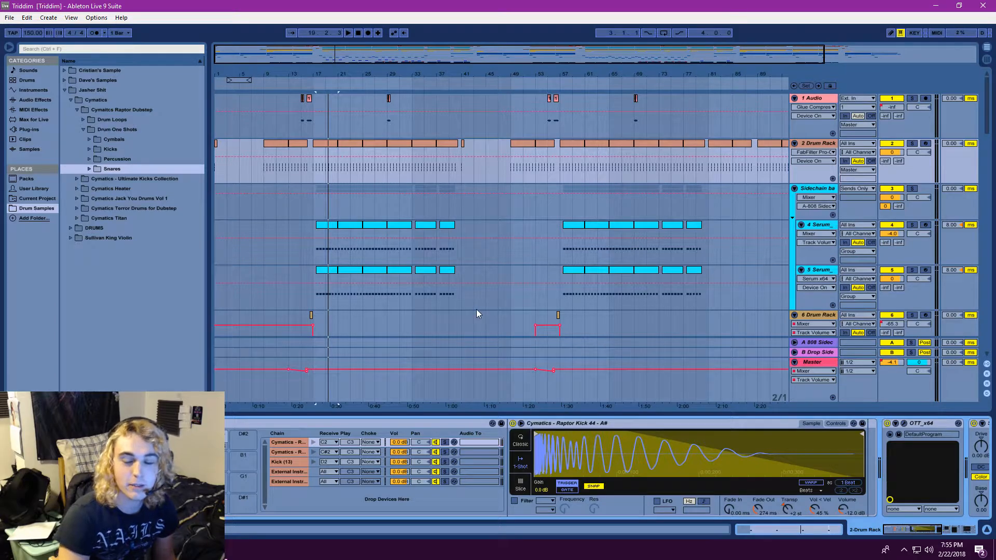
Play the drop from bar 17 with all tracks heard, and stop playback
left_click(319, 166)
key("space")
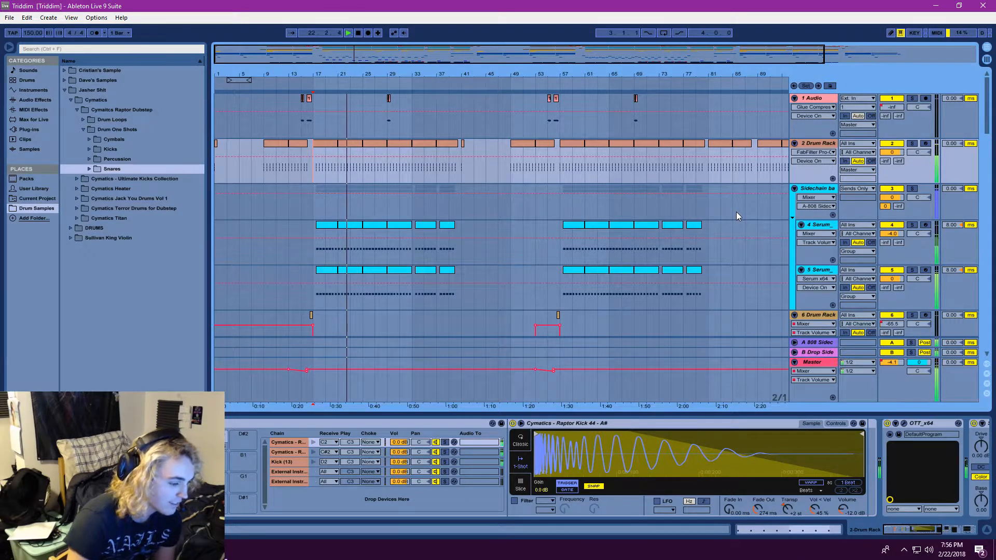
left_click(358, 34)
scroll(694, 294, "down", 2)
scroll(694, 295, "up", 2)
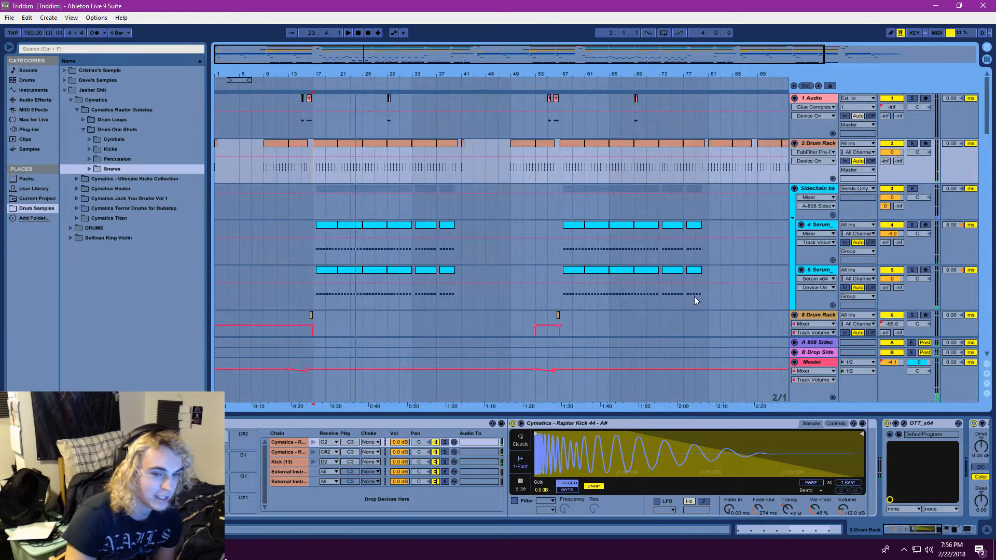
scroll(685, 307, "down", 2)
scroll(686, 304, "up", 2)
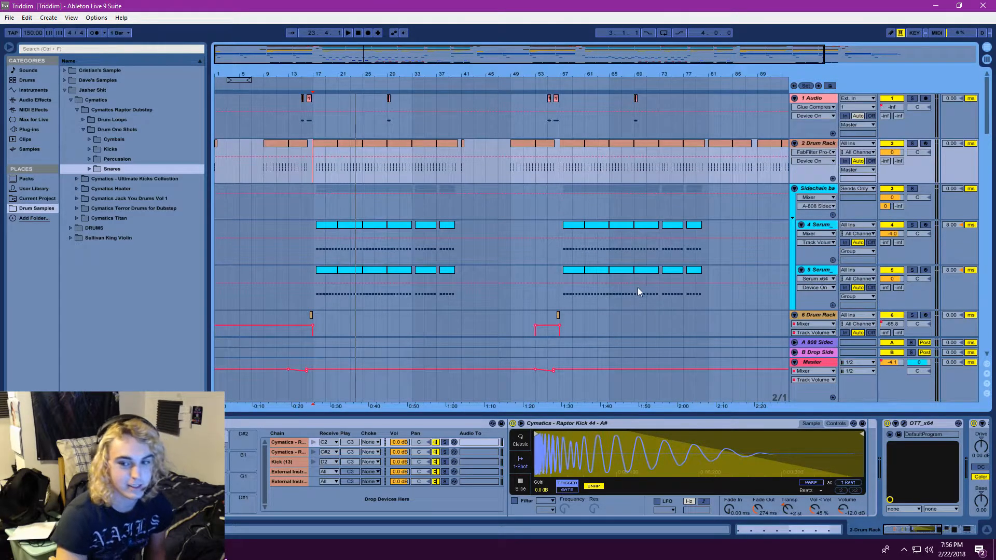
Return the playback position to bar 17 and compare the MIDI To routing of the two External Instrument chains in the 2 Drum Rack
left_click(313, 161)
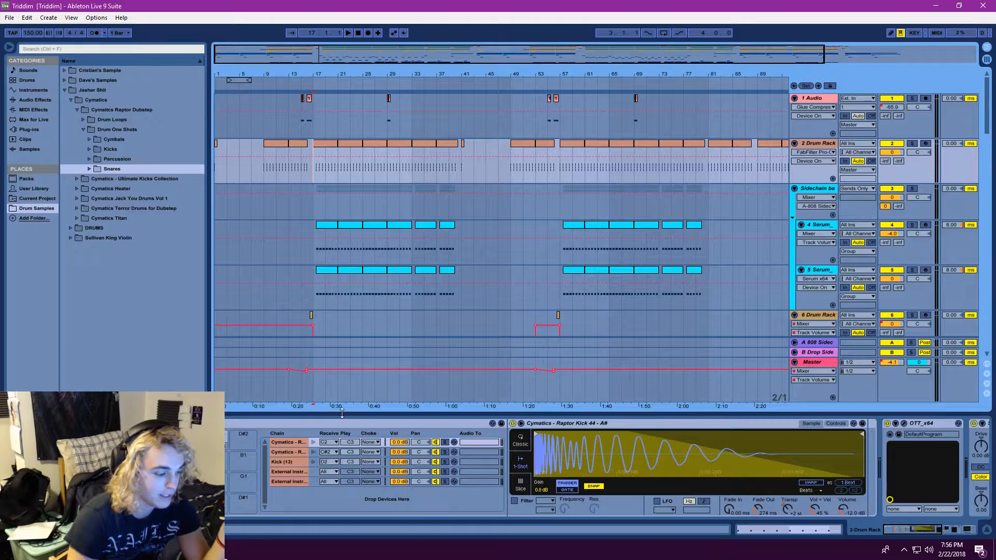
left_click(281, 473)
left_click(288, 482)
left_click(286, 472)
left_click(288, 479)
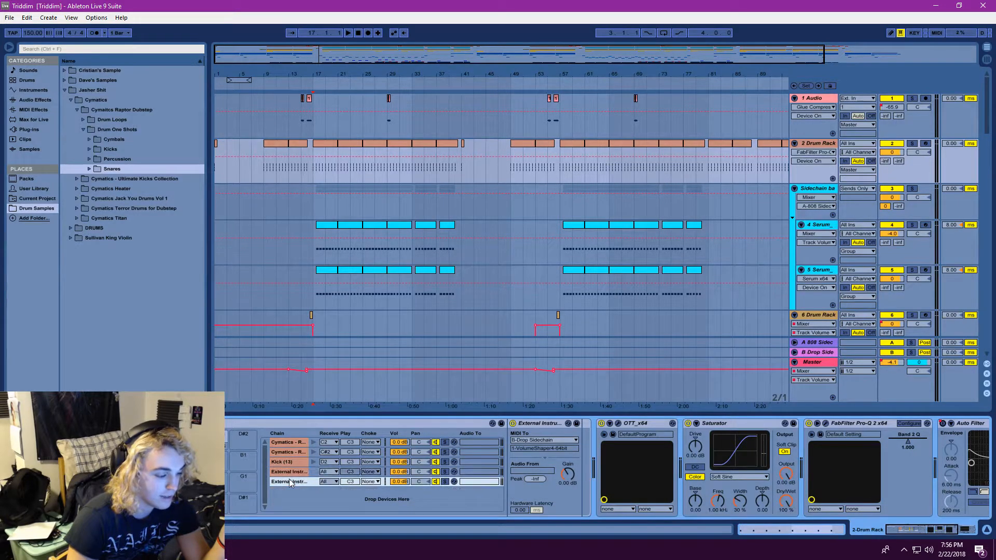
left_click(288, 475)
left_click(288, 478)
left_click(287, 475)
left_click(287, 480)
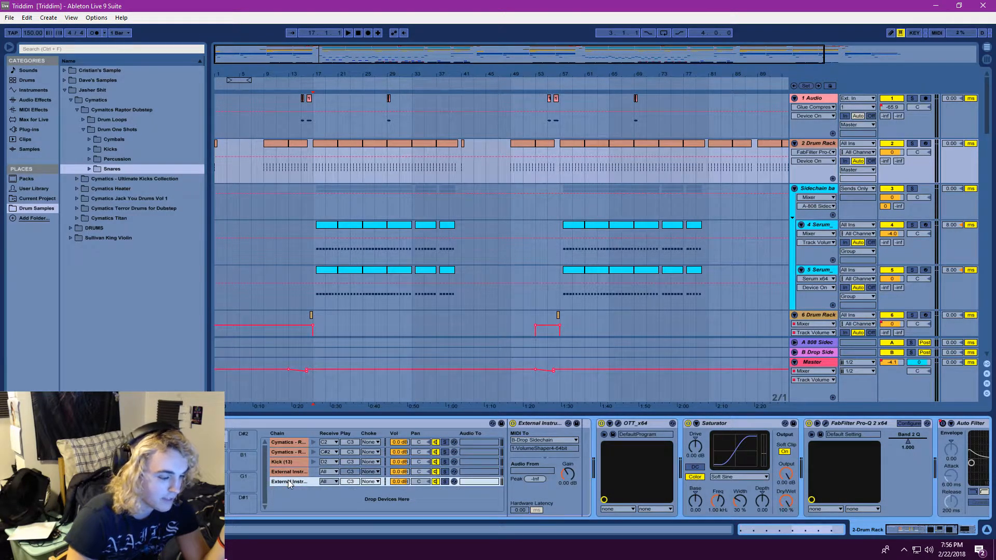
left_click(288, 476)
left_click(289, 482)
left_click(288, 476)
left_click(289, 481)
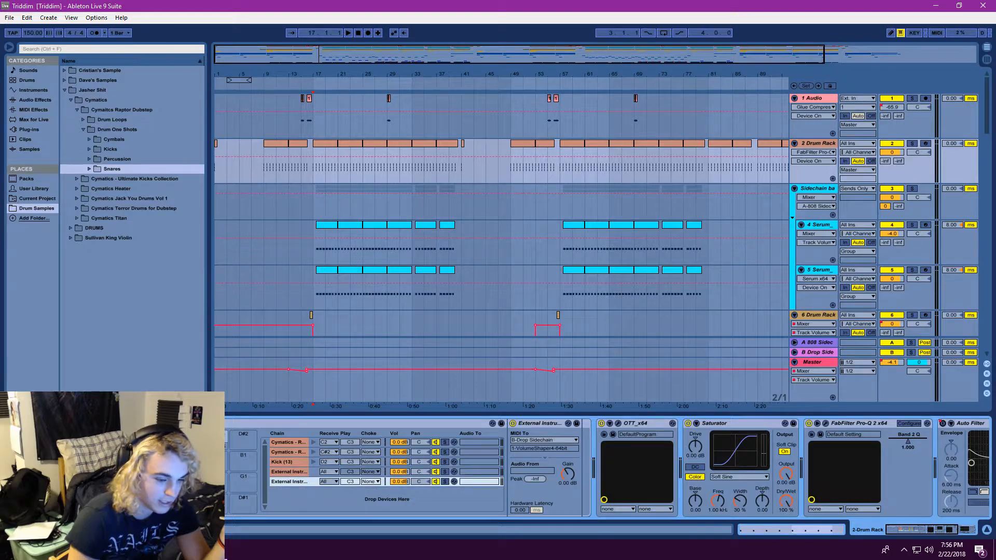
Inspect the 808 Sidechain and Drop Sidechain return tracks and show the Insert Return Track command without applying it
left_click(815, 342)
left_click(821, 352)
left_click(820, 345)
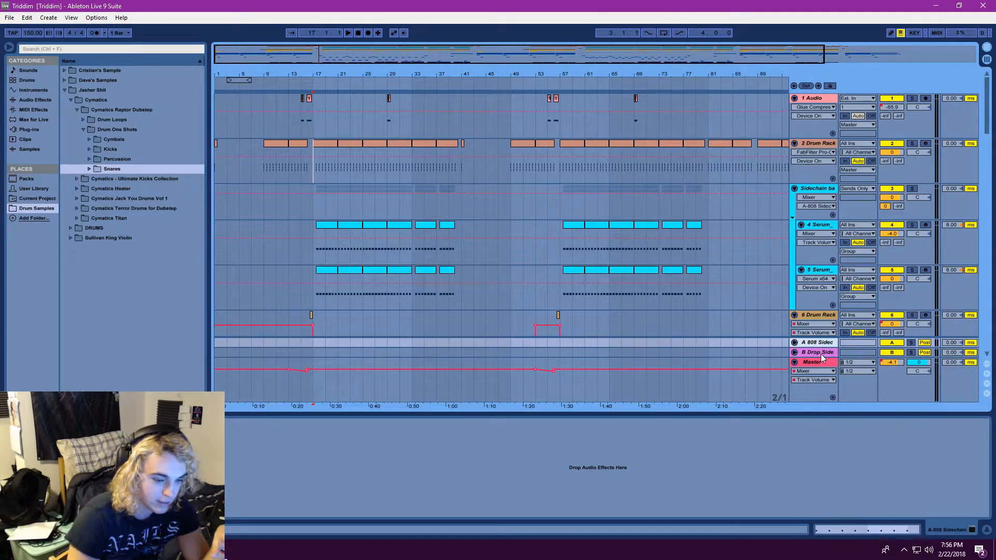
left_click(822, 352)
left_click(819, 345)
right_click(827, 303)
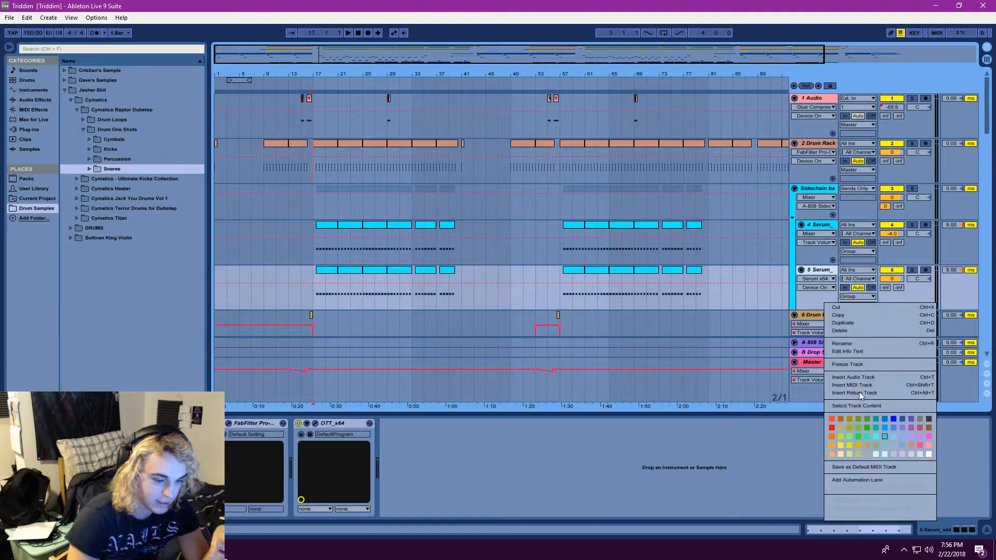
left_click(808, 345)
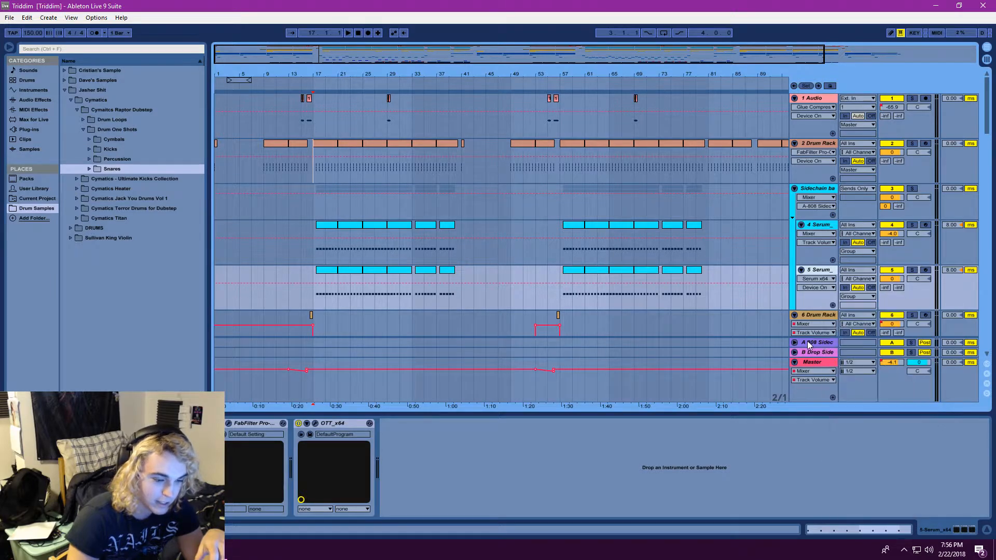
Open the VolumeShaper plug-in of the A-808 Sidechain return track and position its window over the arrangement
left_click(808, 346)
left_click(141, 424)
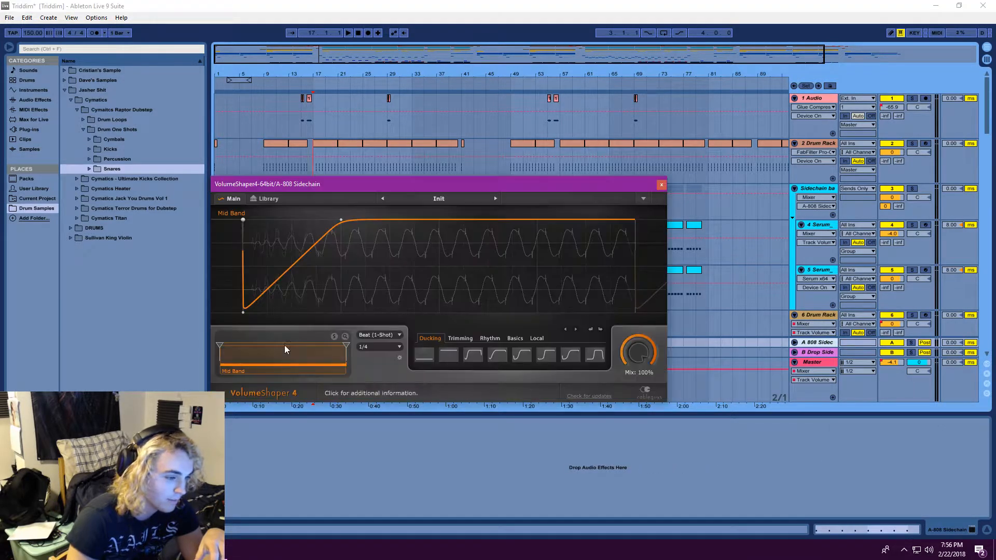
left_click_drag(461, 186, 518, 178)
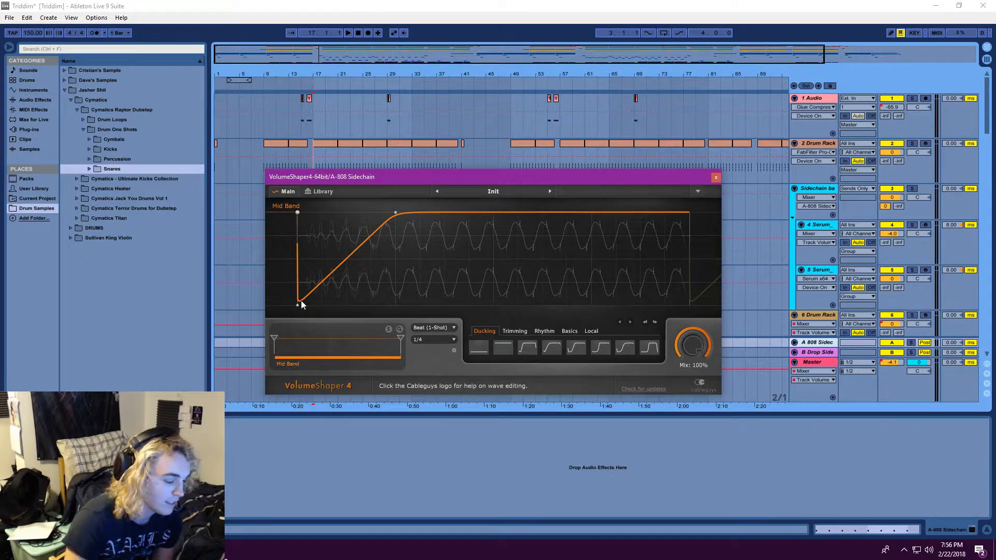
left_click_drag(422, 177, 456, 186)
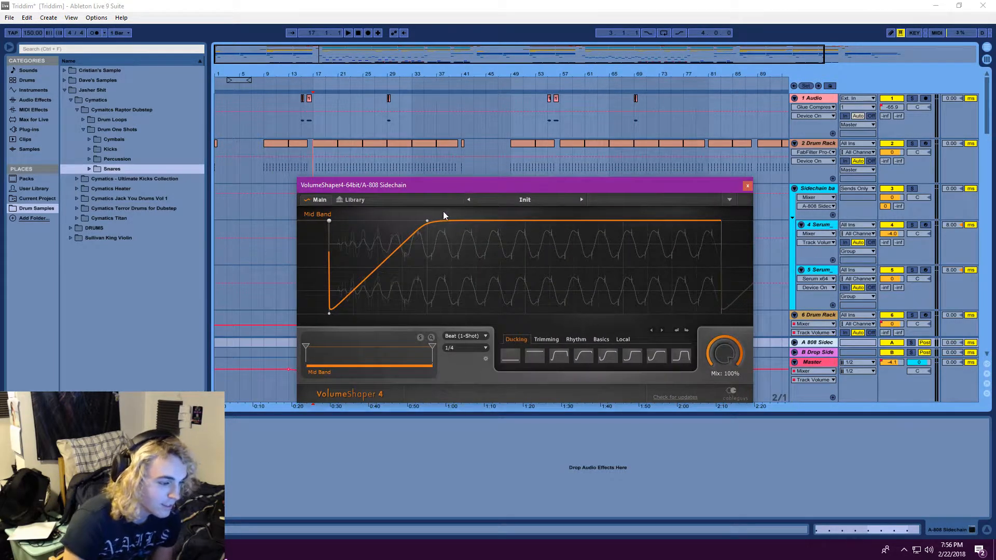
left_click_drag(405, 186, 444, 214)
Play the drop from bar 17 with the VolumeShaper curve in view, solo and unsolo the Drop group, and stop playback
left_click(349, 33)
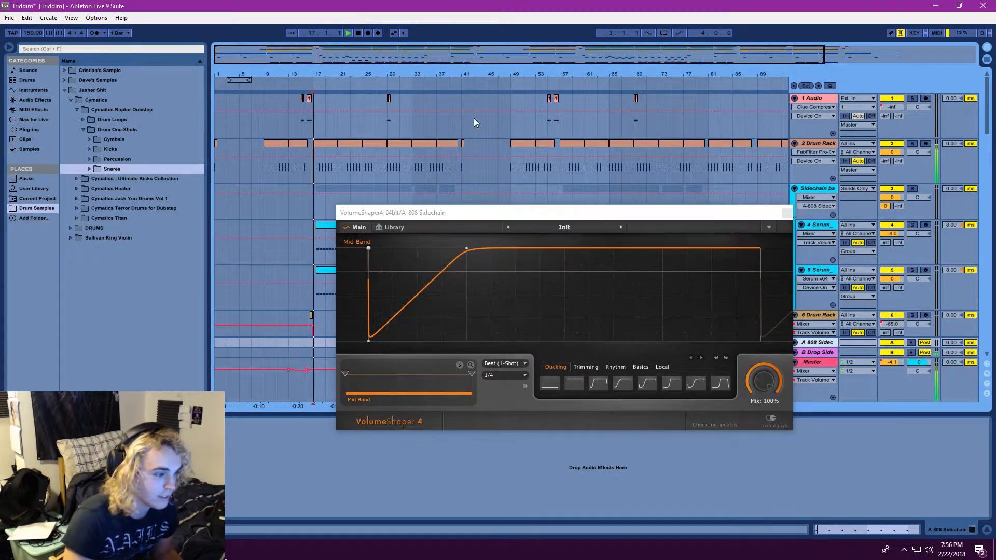
left_click_drag(520, 213, 518, 208)
left_click_drag(986, 114, 987, 294)
left_click_drag(678, 215, 612, 190)
scroll(893, 148, "up", 3)
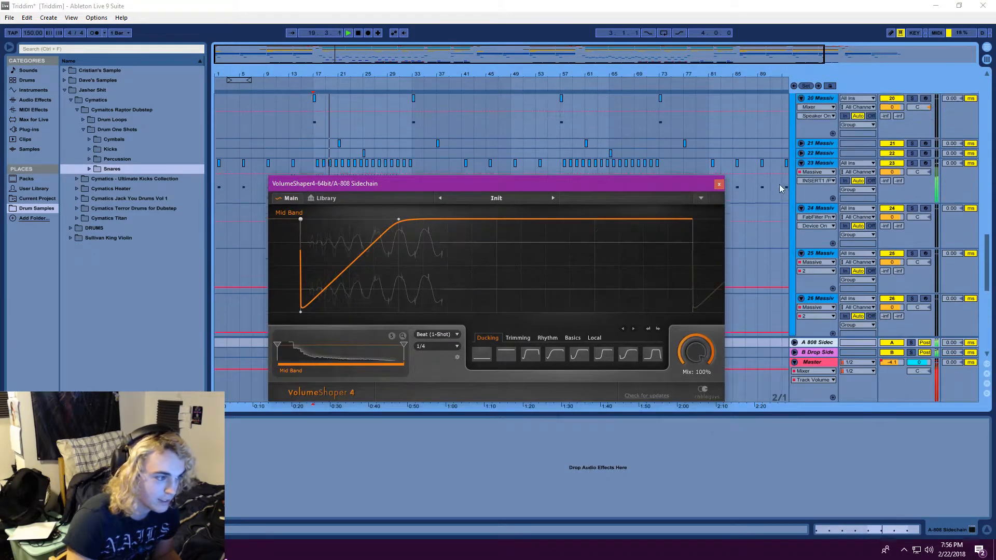
scroll(893, 148, "up", 5)
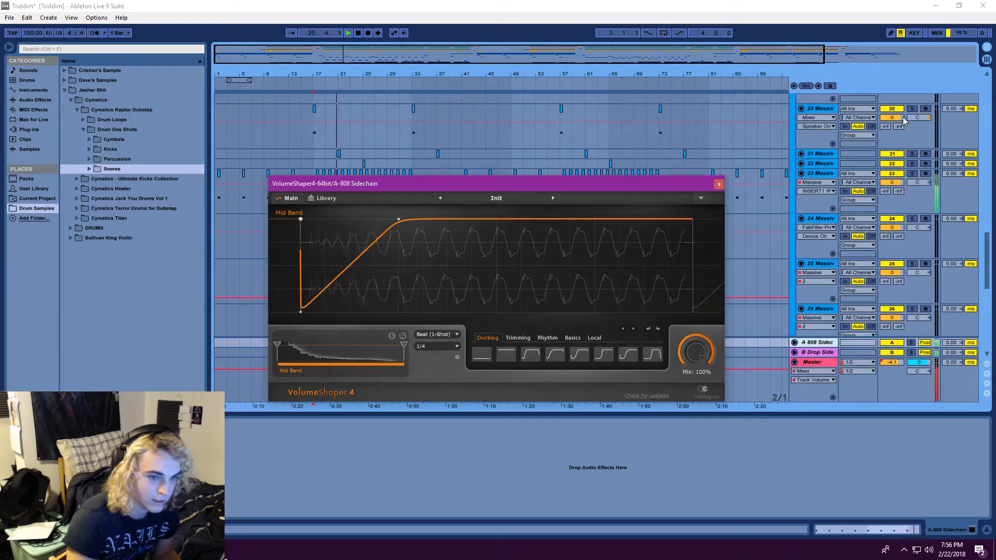
scroll(915, 116, "up", 2)
left_click(912, 114)
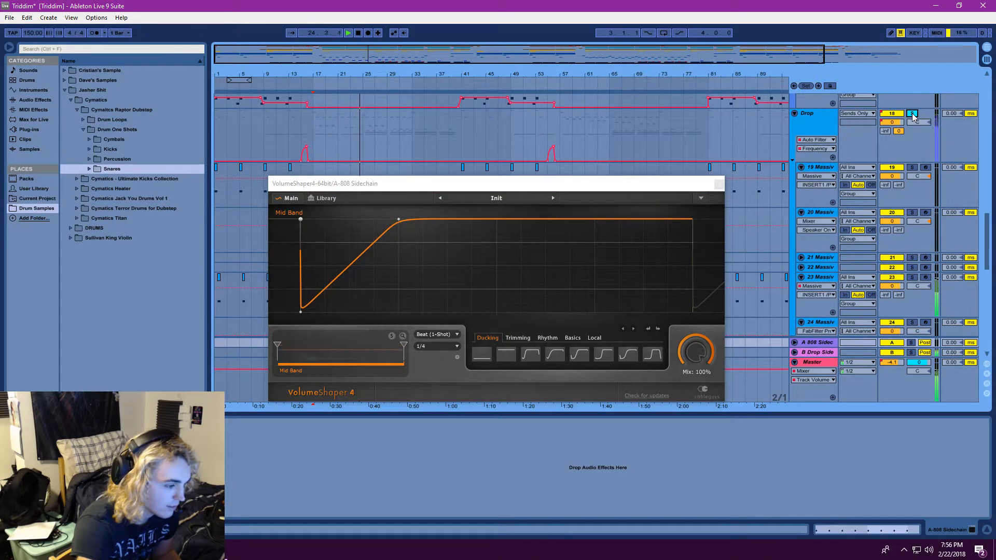
left_click(913, 114)
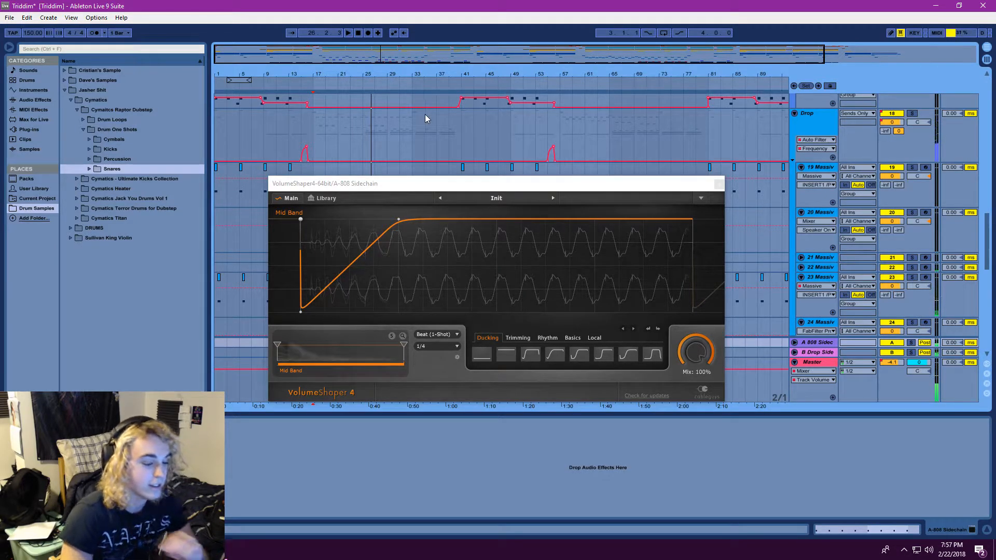
Choose Beat (1-Shot) as VolumeShaper's MIDI 1-Shot trigger mode and close the plug-in window
left_click_drag(466, 186, 479, 188)
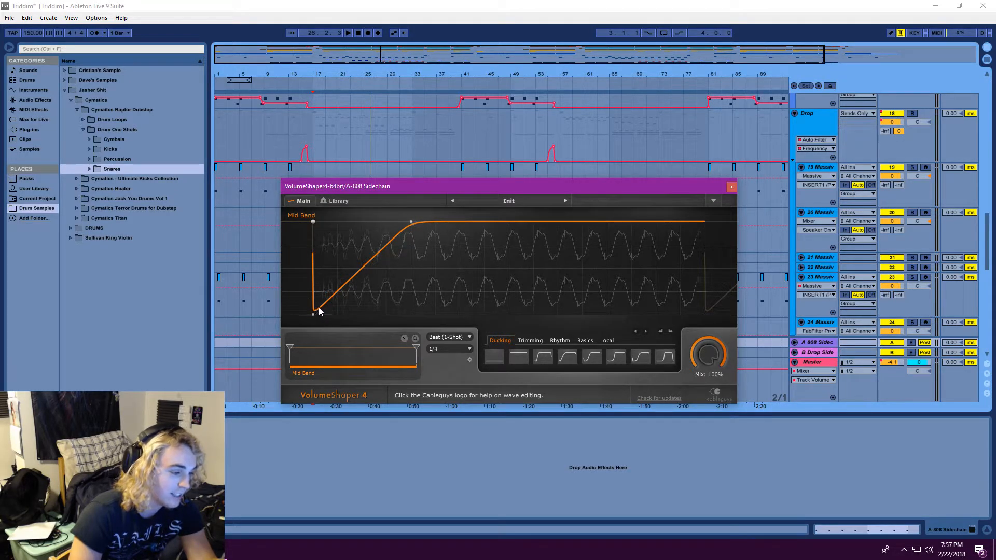
left_click(445, 337)
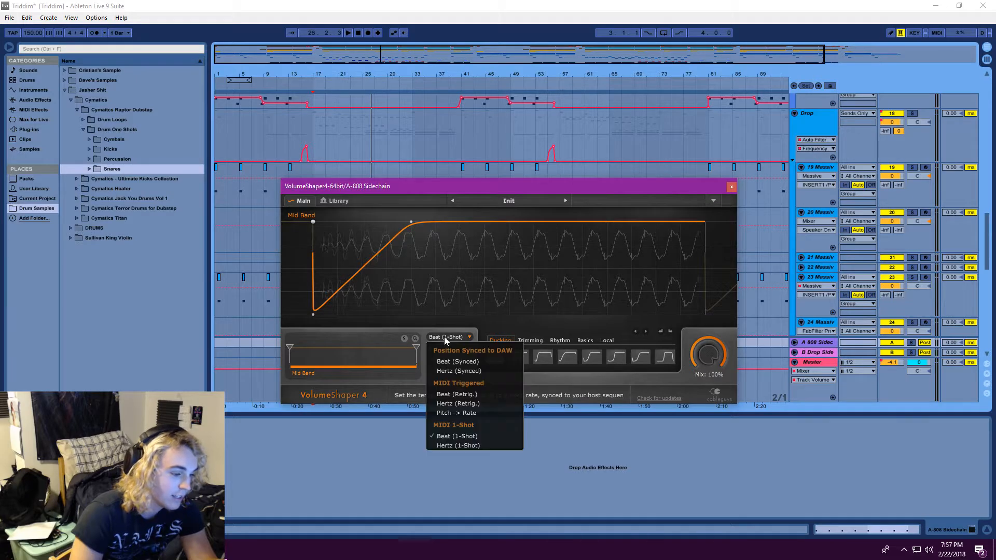
left_click(457, 434)
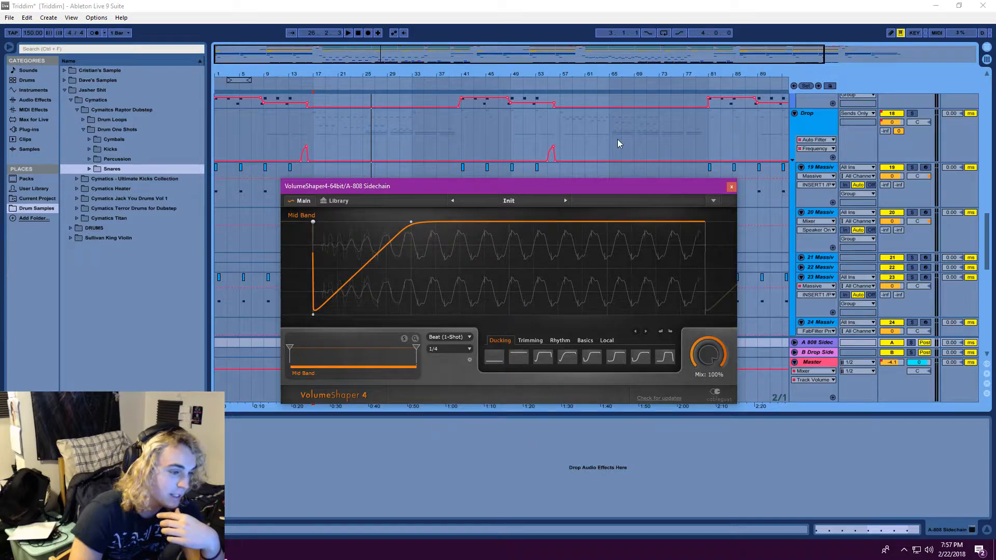
left_click(734, 188)
Display the 2 Drum Rack track's device chain and check which sidechain return each External Instrument chain sends MIDI to
scroll(988, 152, "up", 1)
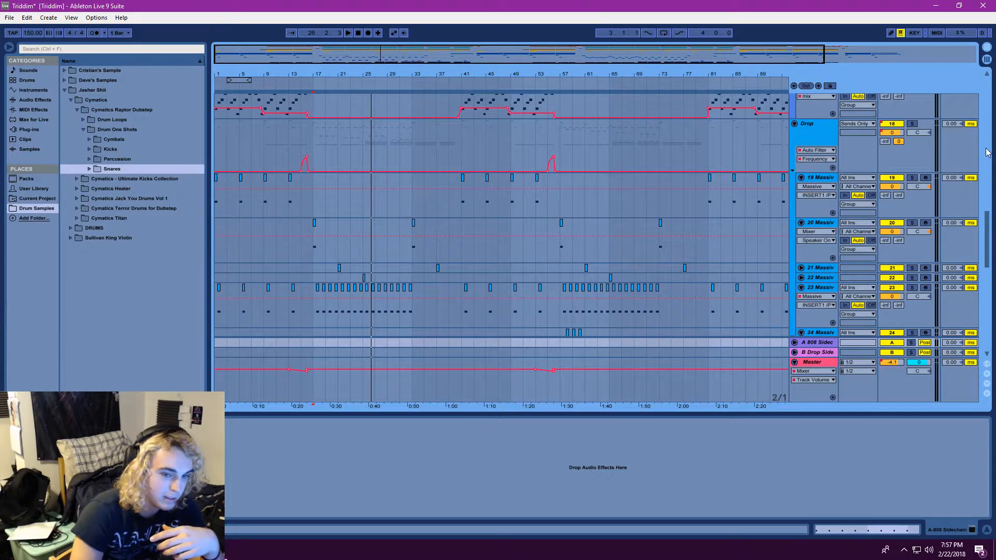
left_click_drag(987, 243, 979, 144)
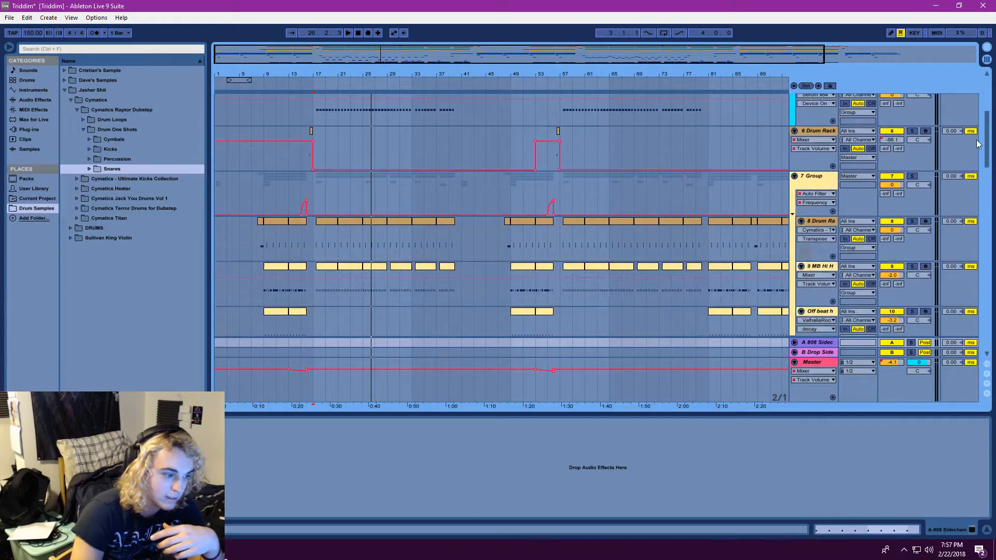
scroll(953, 139, "up", 5)
left_click(820, 138)
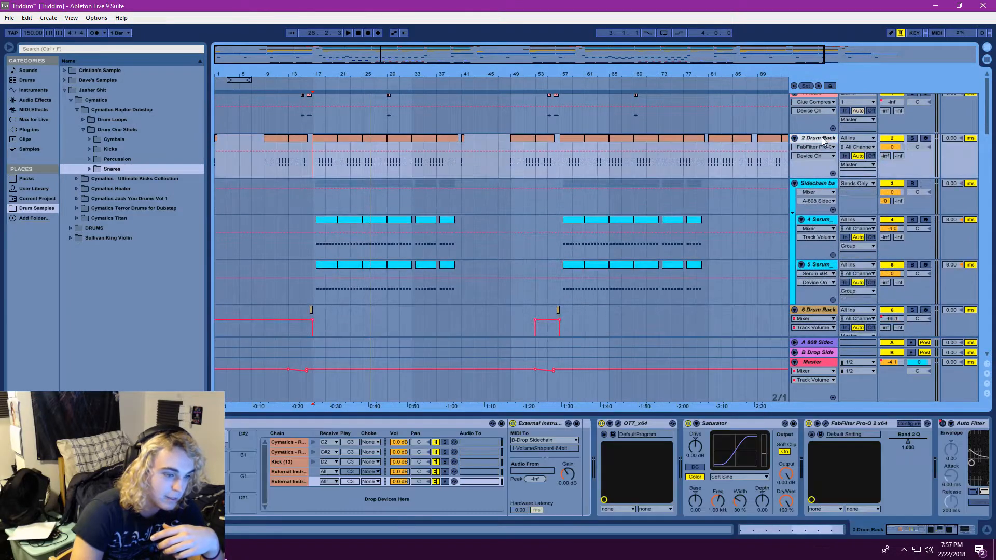
left_click(293, 470)
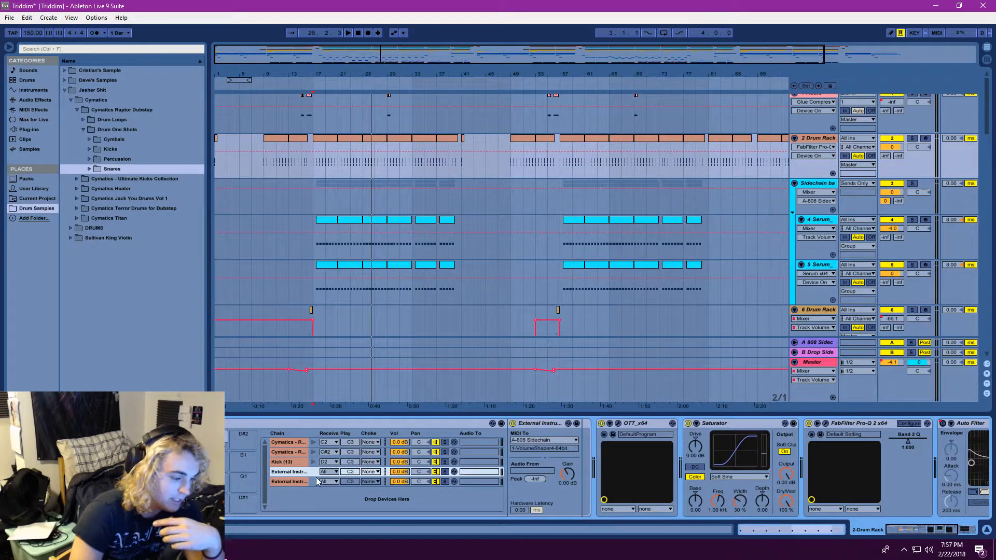
left_click(291, 482)
left_click(291, 474)
left_click(290, 480)
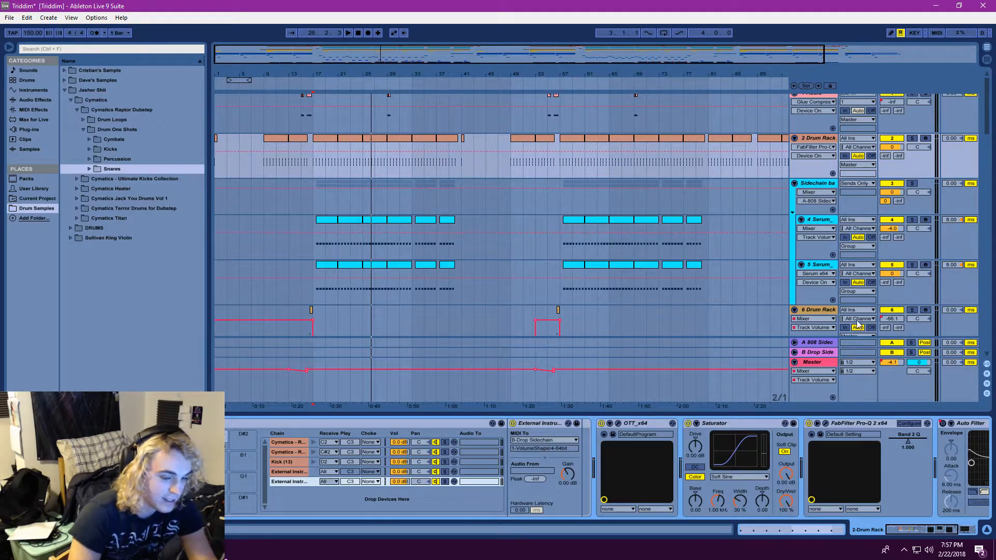
Switch between the 808 Sidechain and Drop Sidechain return tracks, ending on the 808 Sidechain
left_click(810, 343)
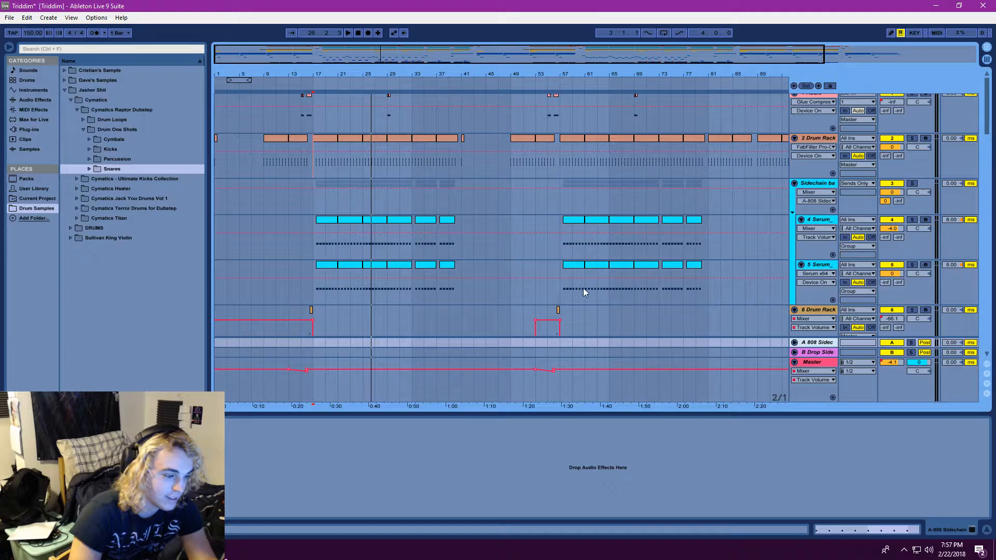
left_click(817, 352)
left_click(817, 342)
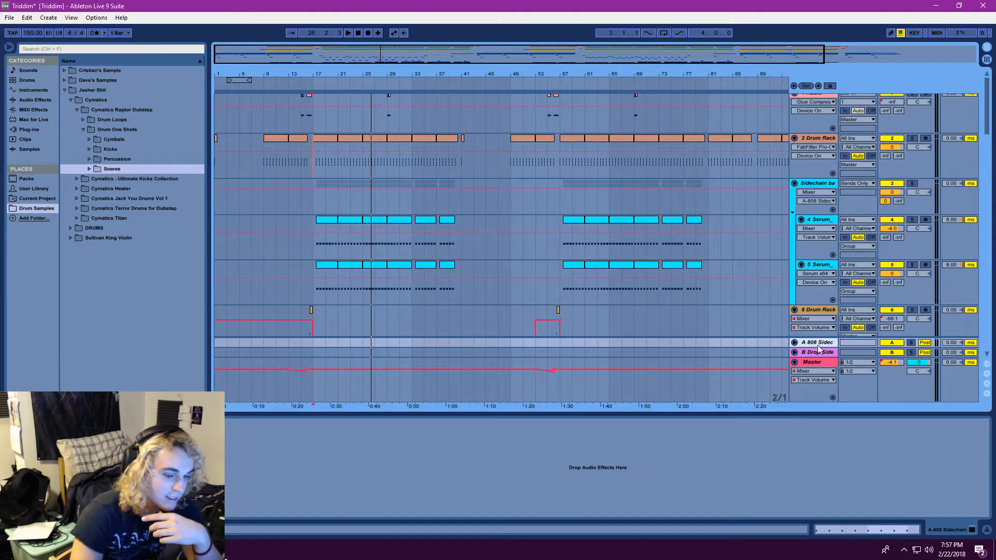
Inspect the kick clip at bar 21 and the device chain of the 2 Drum Rack track alongside the 808 Sidechain return
double_click(339, 141)
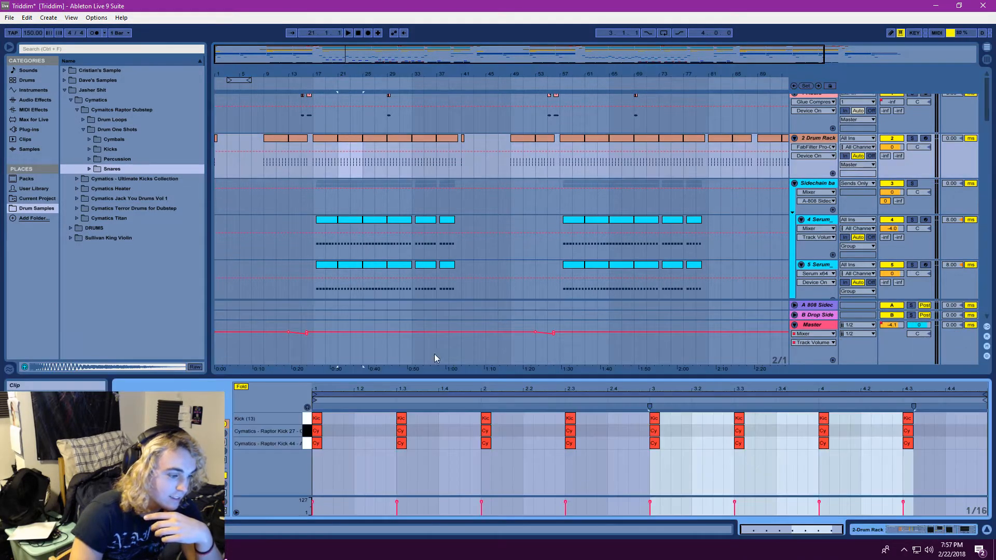
left_click(817, 138)
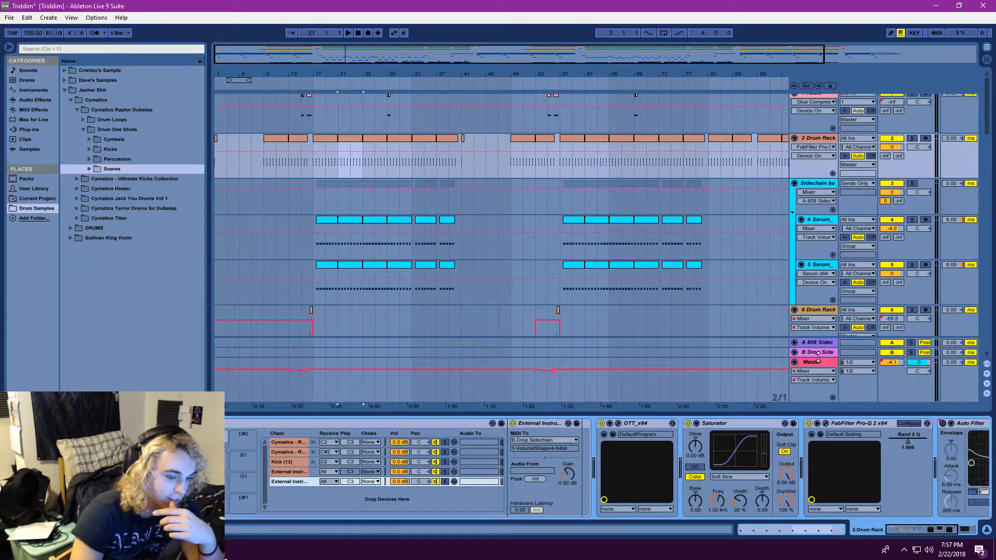
left_click(825, 344)
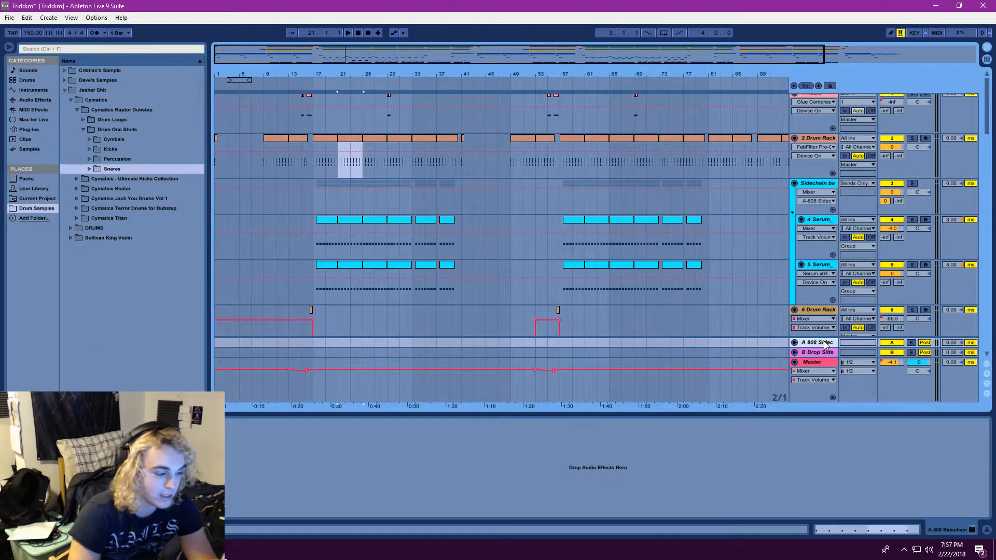
double_click(354, 141)
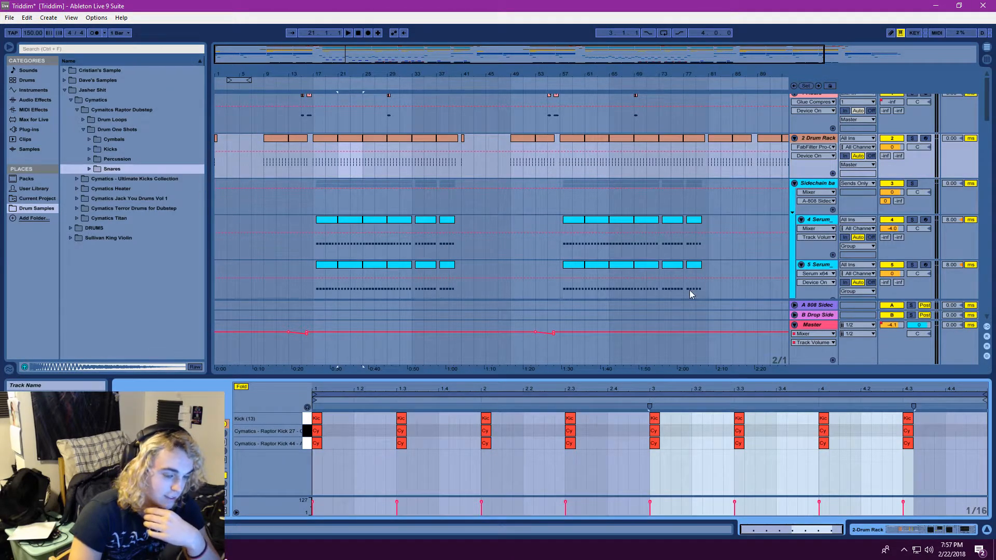
left_click(822, 309)
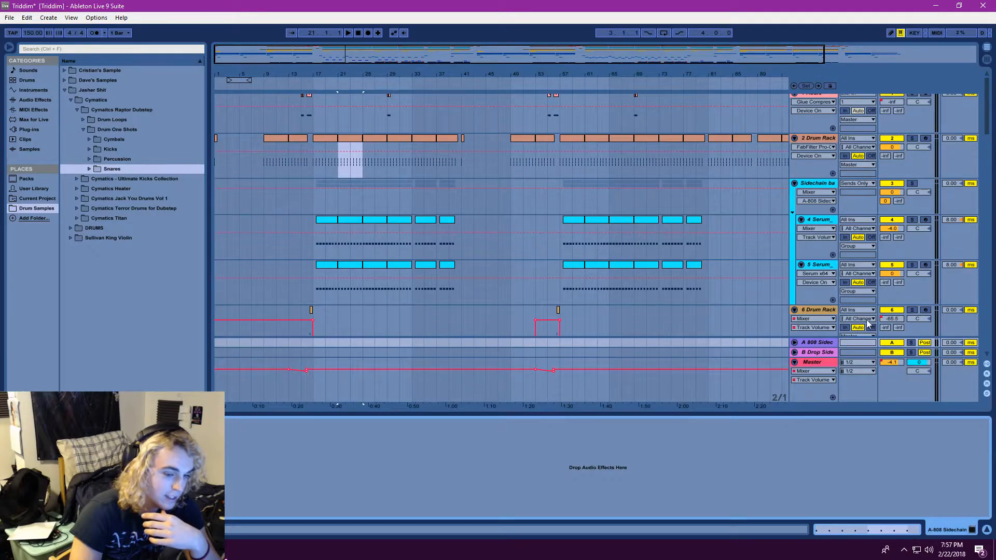
Play briefly from bar 21, then view the VolumeShaper curve on the Drop Sidechain return and close the plug-in window
scroll(856, 304, "down", 2)
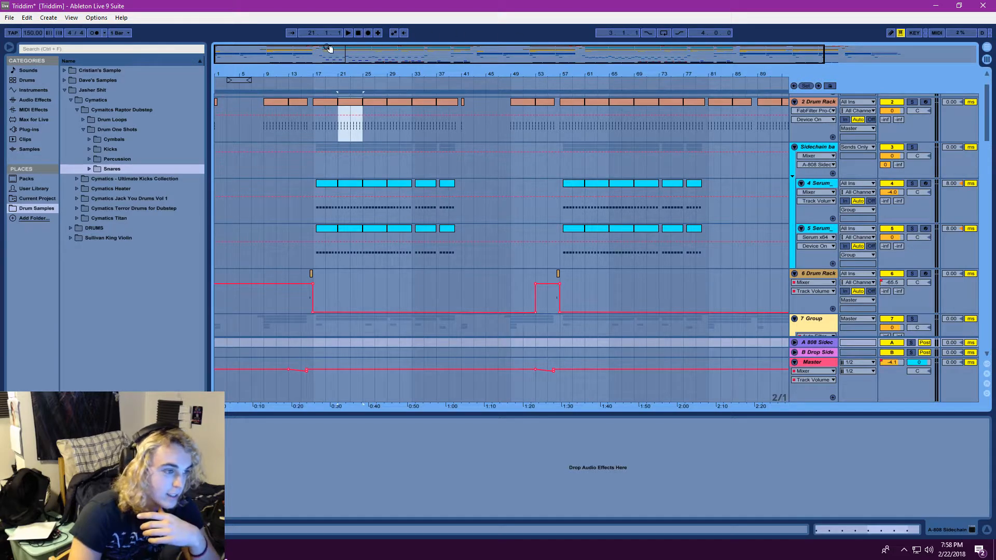
left_click(348, 33)
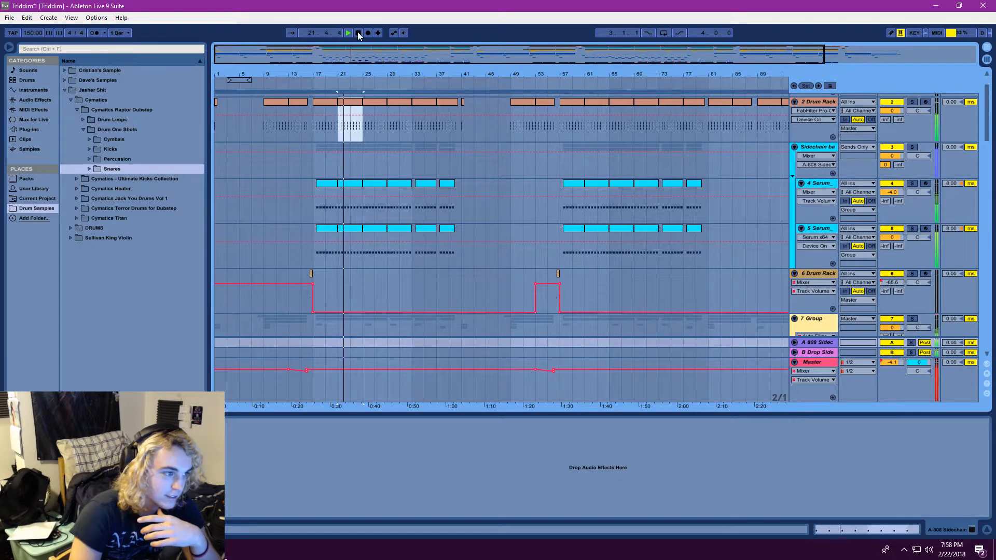
left_click(358, 33)
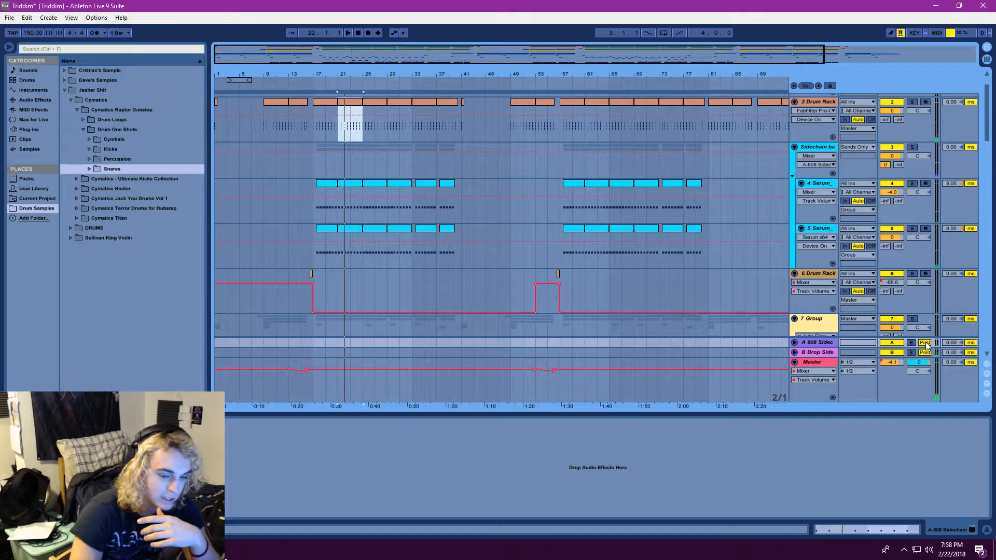
left_click(817, 352)
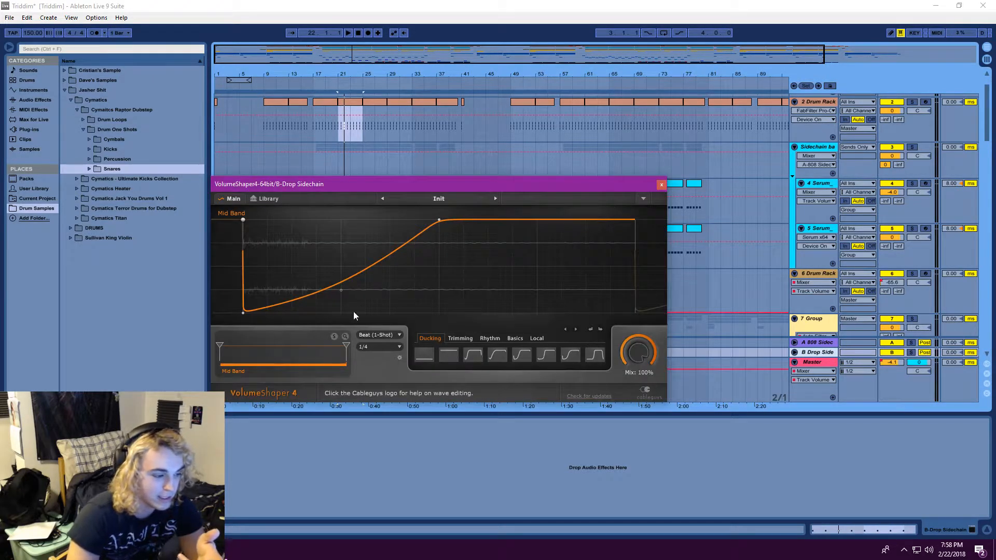
left_click(661, 185)
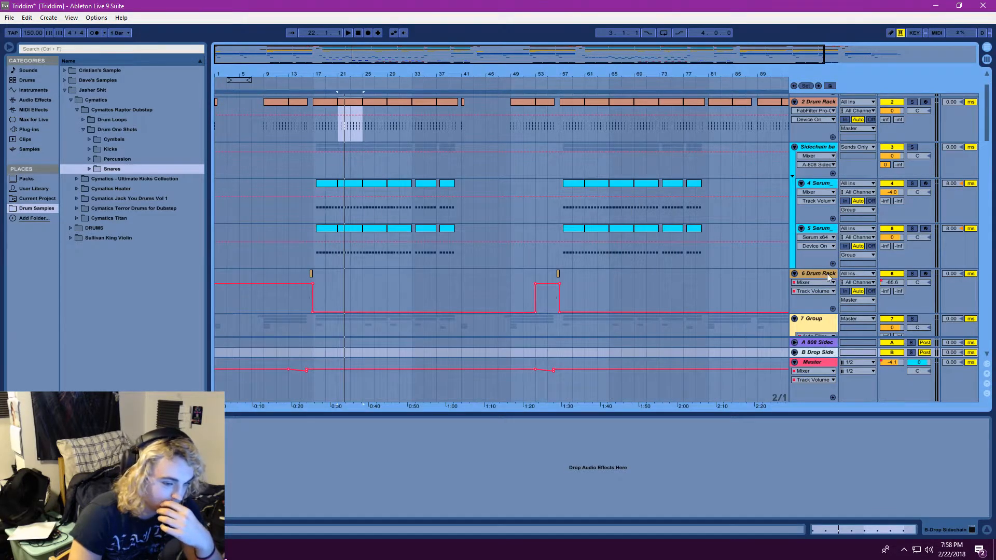
Play from bar 21 while soloing the Drop Sidechain and then the 808 Sidechain return, then stop playback and clear the solo
left_click(347, 33)
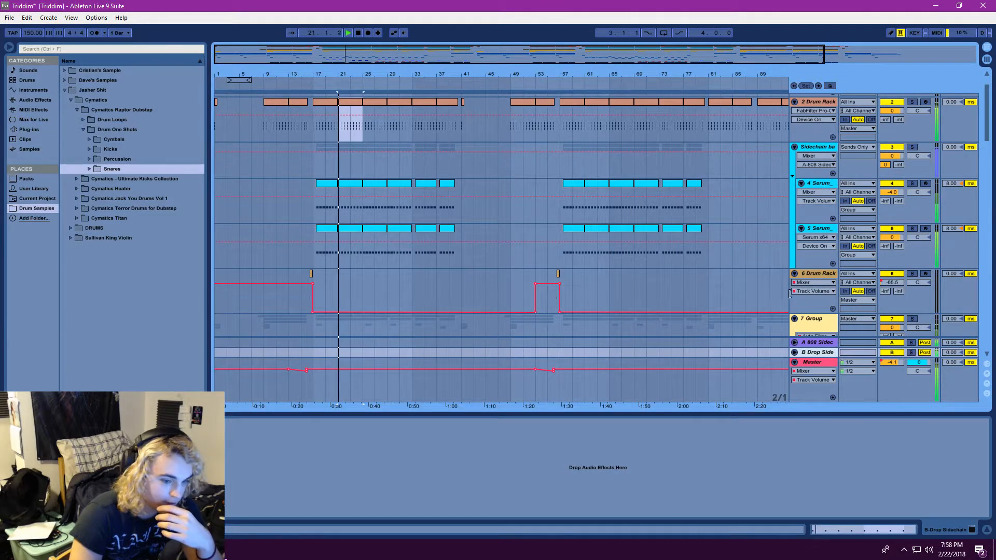
left_click(912, 352)
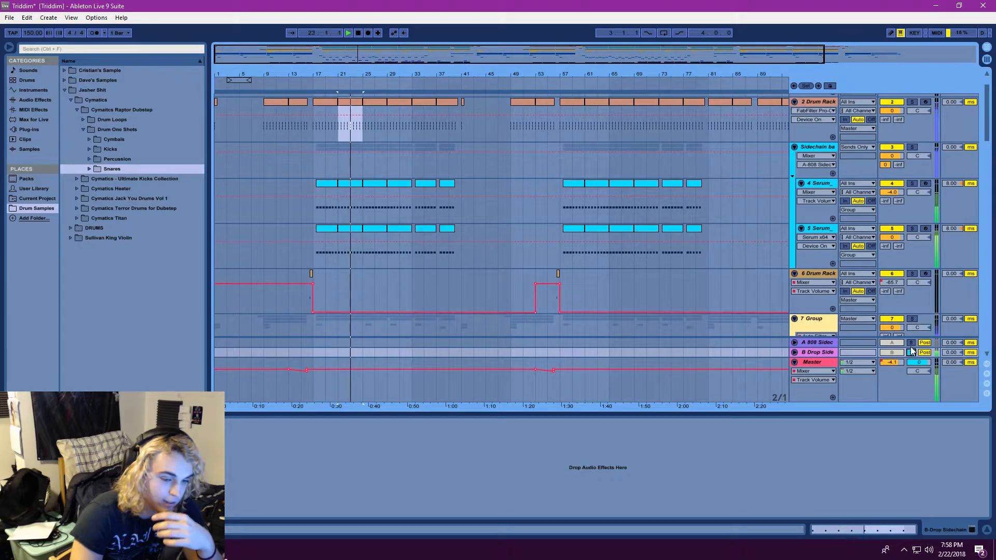
left_click(911, 343)
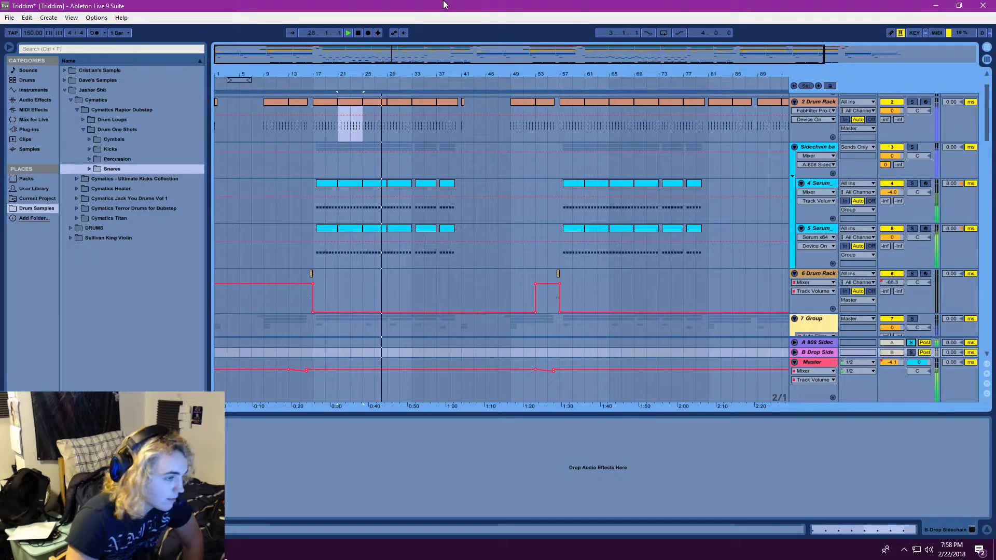
left_click(359, 34)
left_click(911, 343)
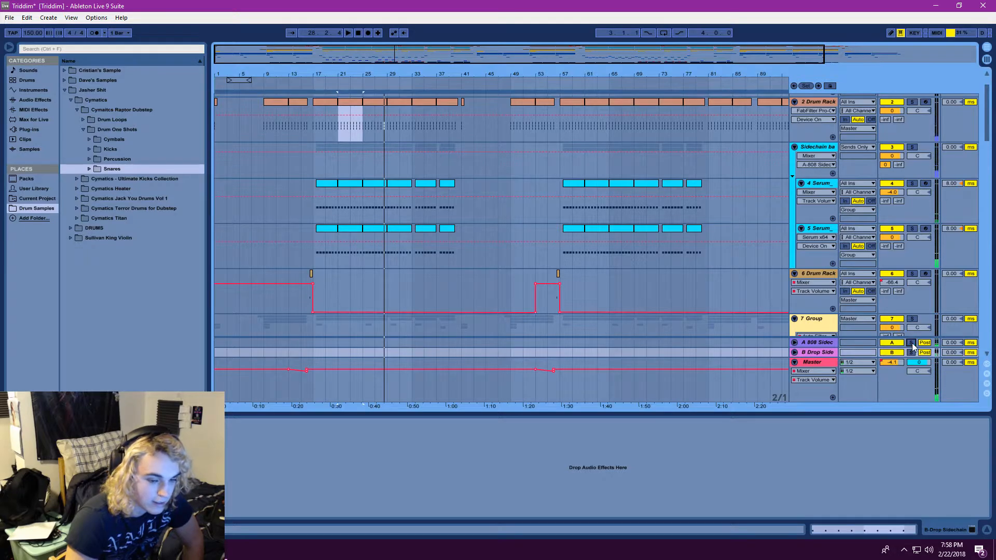
Show the whole song in the arrangement and set the playback start at bar 17 on the 4 Serum track
left_click_drag(451, 51, 452, 31)
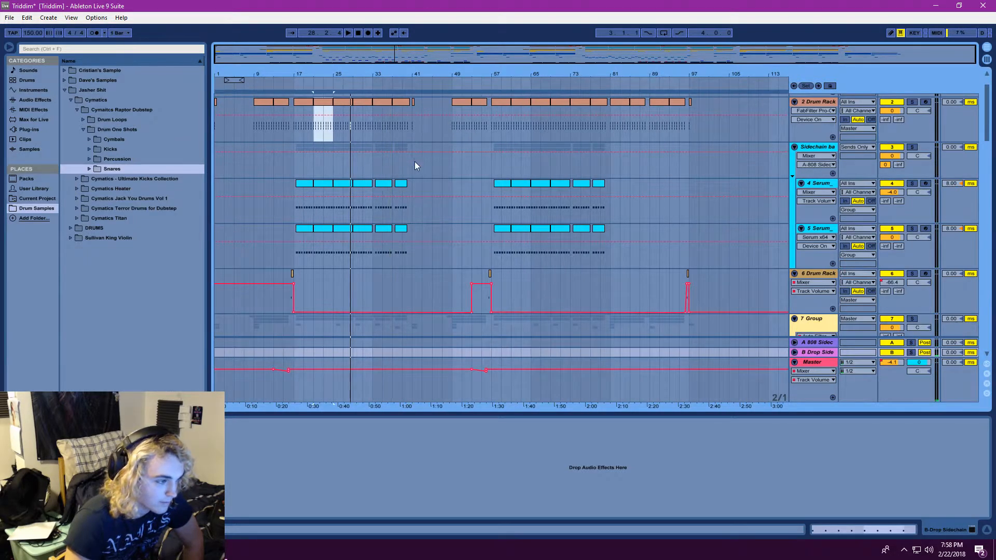
scroll(415, 163, "up", 1)
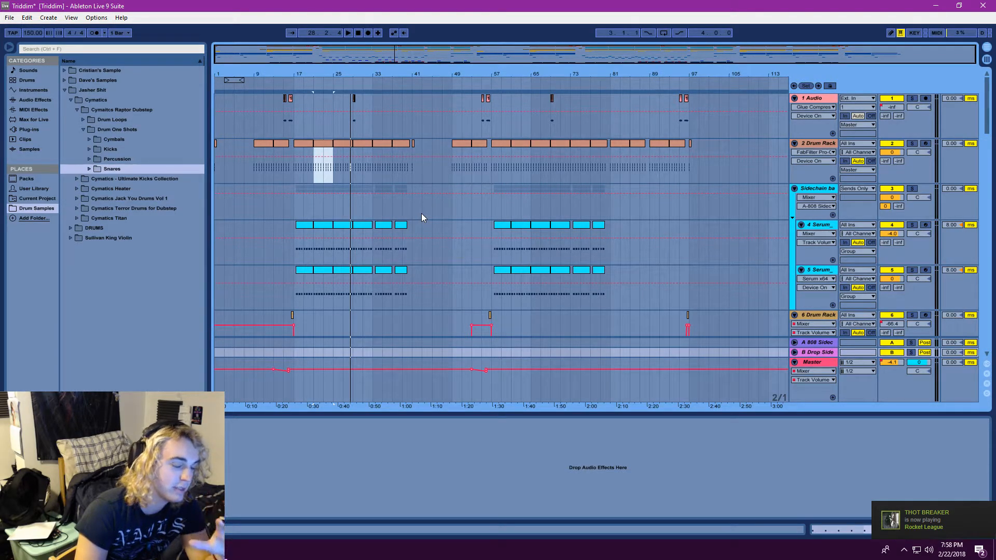
scroll(422, 217, "down", 2)
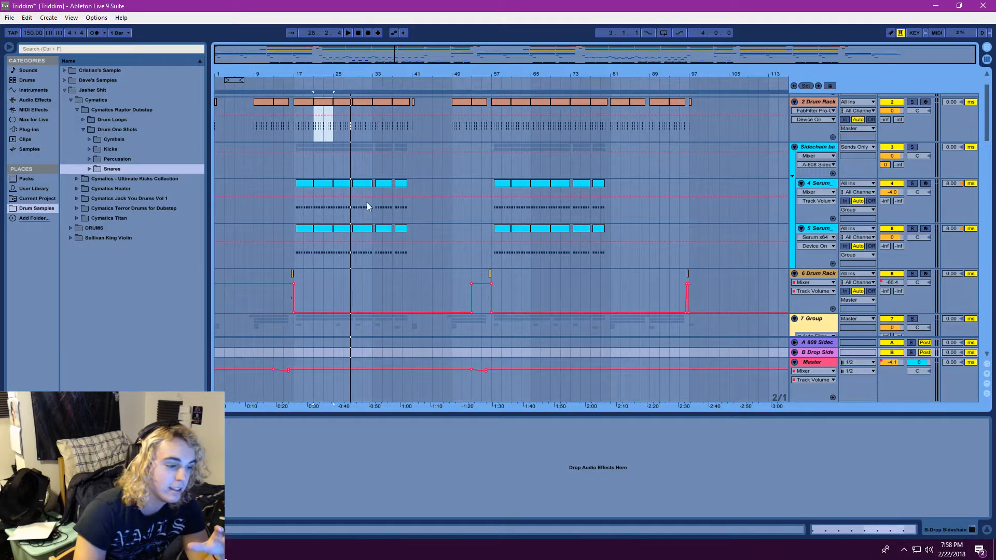
left_click(294, 204)
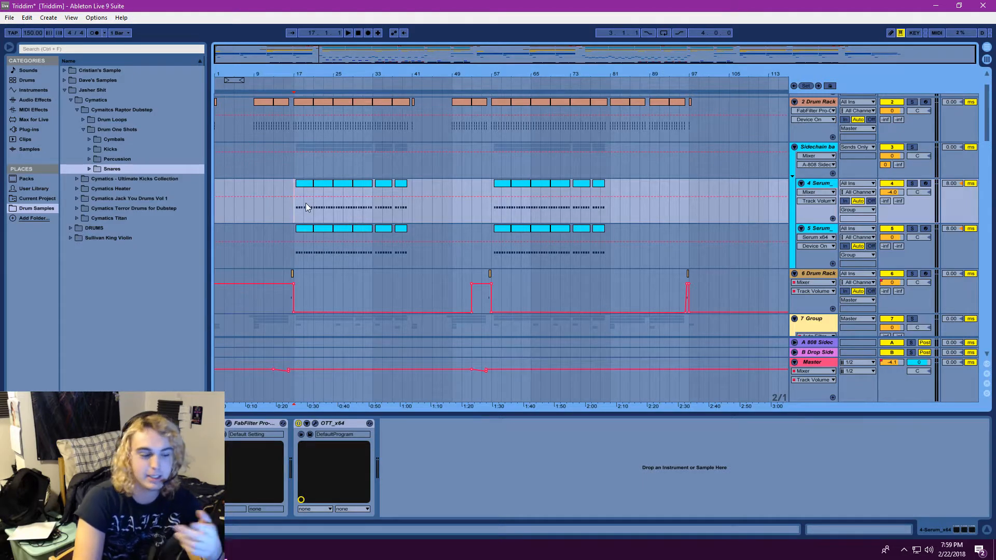
View the VolumeShaper curve on the 808 Sidechain return, close the plug-in window, and save the Live set
left_click(818, 343)
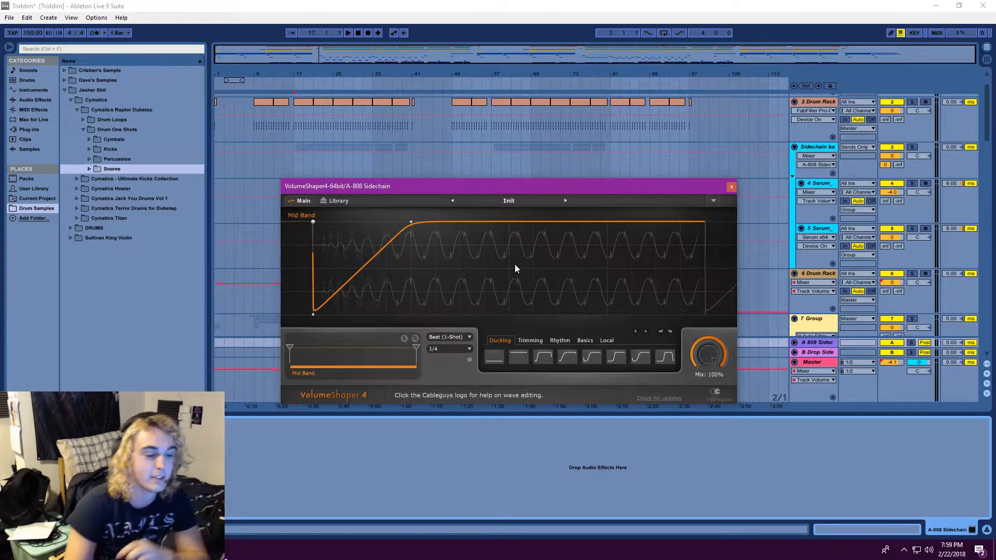
left_click(731, 186)
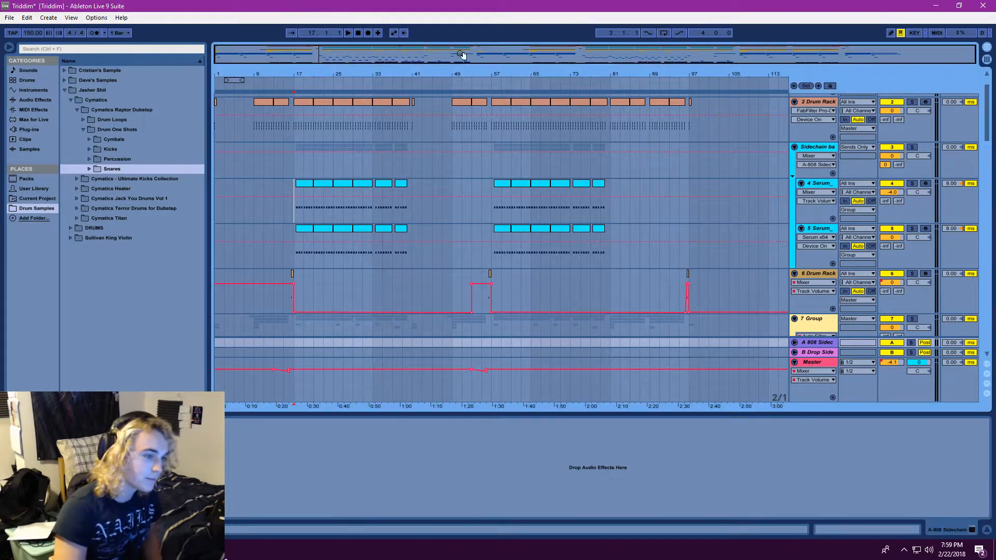
left_click(9, 18)
left_click(64, 118)
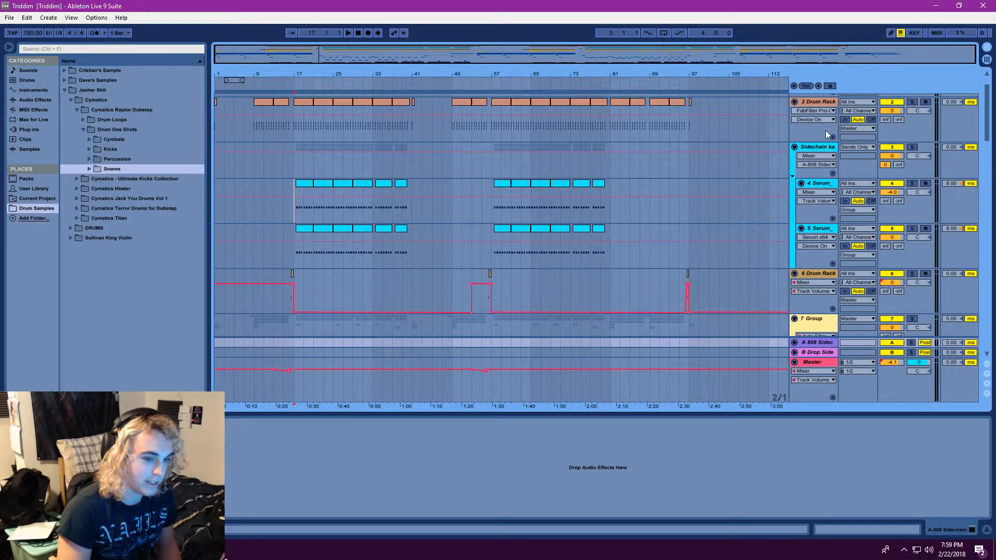
Compare the MIDI destinations of the two External Instrument chains in the 2 Drum Rack, ending on the first one
scroll(826, 129, "up", 1)
left_click(812, 135)
left_click(296, 472)
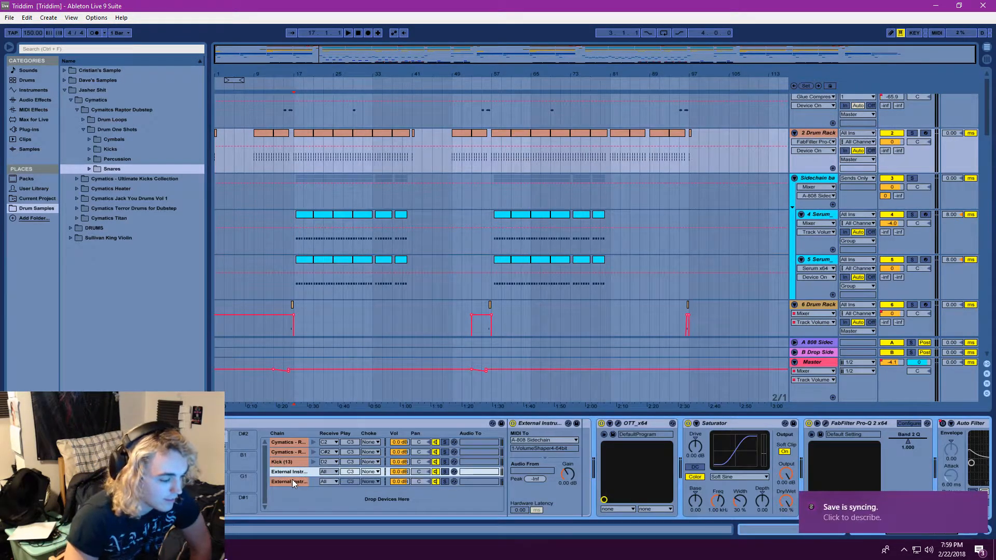
left_click(292, 482)
left_click(290, 473)
left_click(286, 483)
left_click(281, 472)
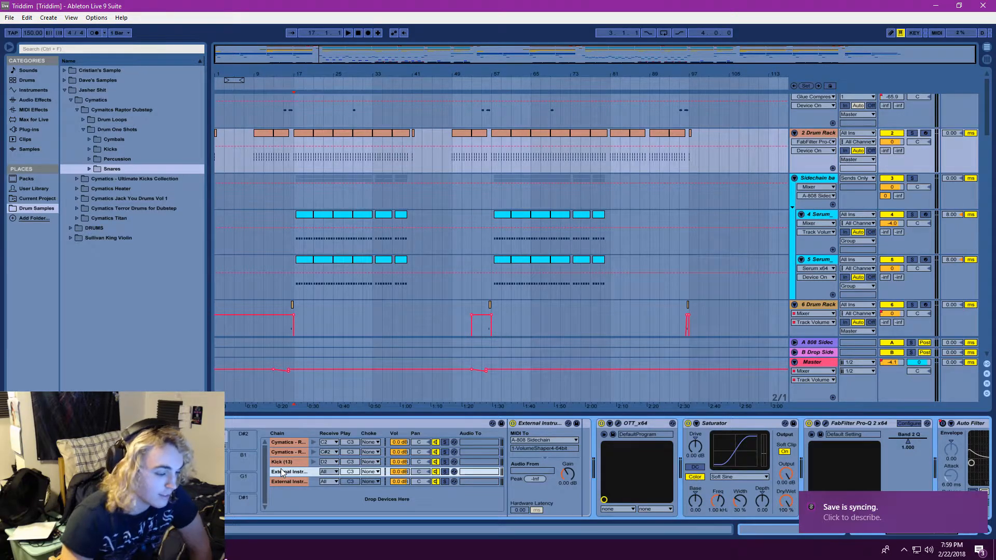
left_click(289, 480)
left_click(290, 473)
left_click(290, 483)
left_click(290, 471)
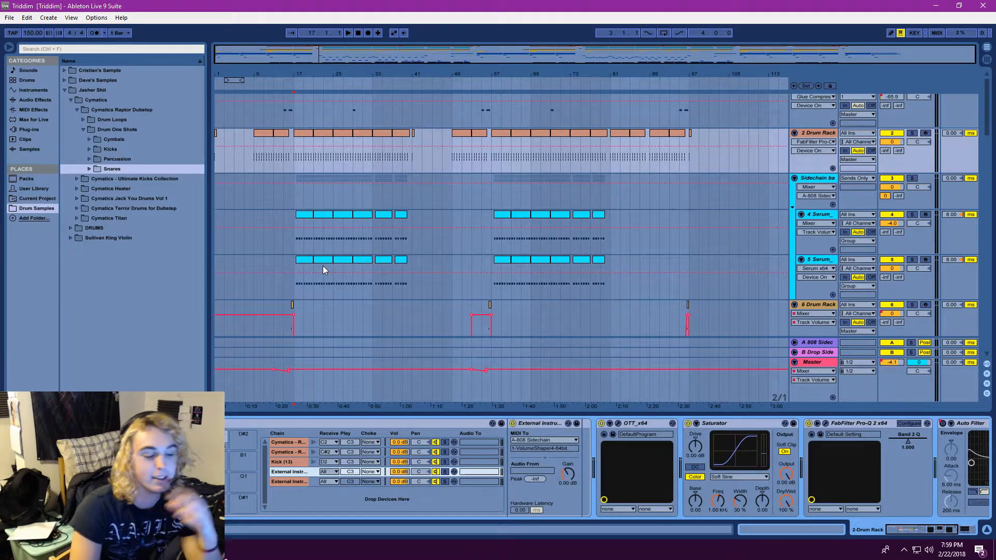
Set the playback start at bar 17 on the 2 Drum Rack track and collapse the Cymatics Raptor Dubstep folder in the browser
left_click(296, 154)
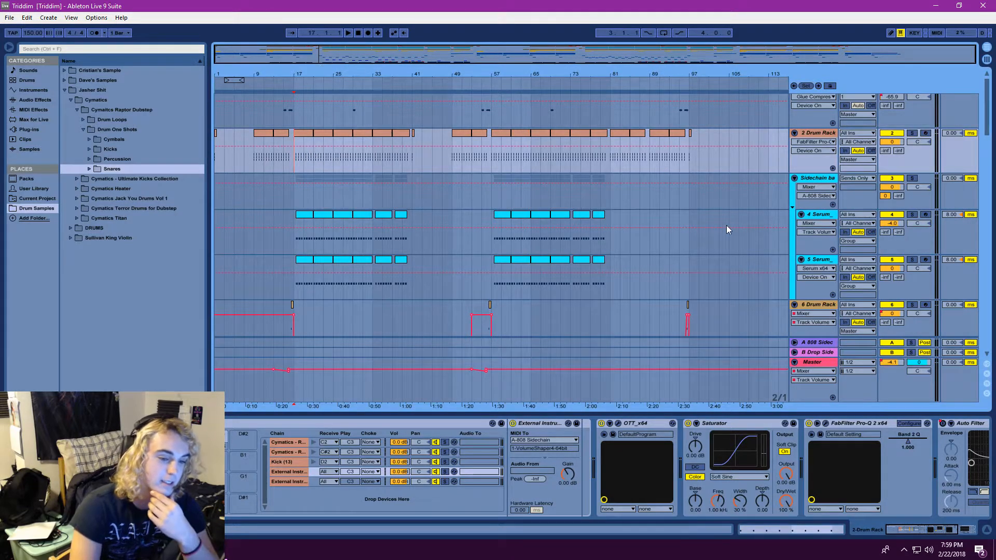
left_click_drag(926, 530, 888, 532)
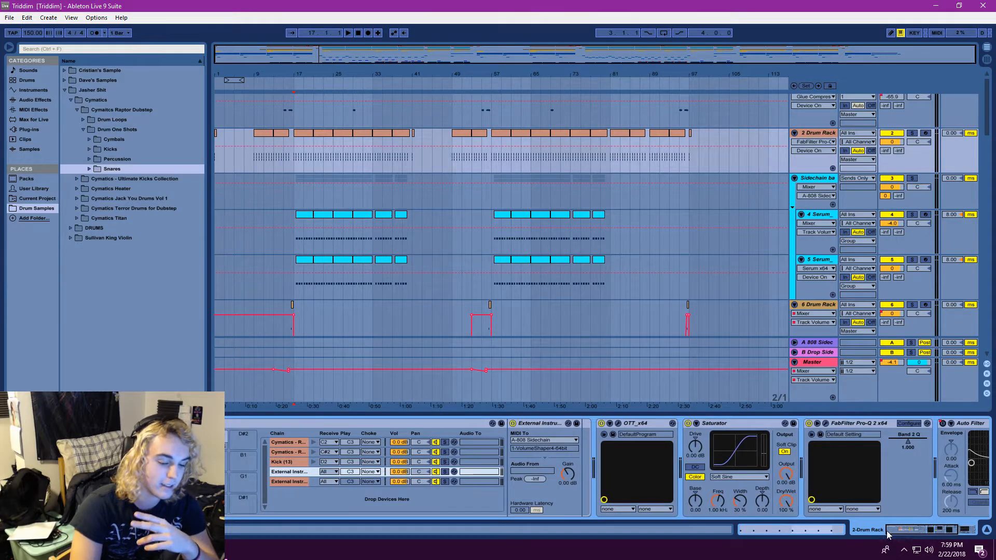
left_click(291, 164)
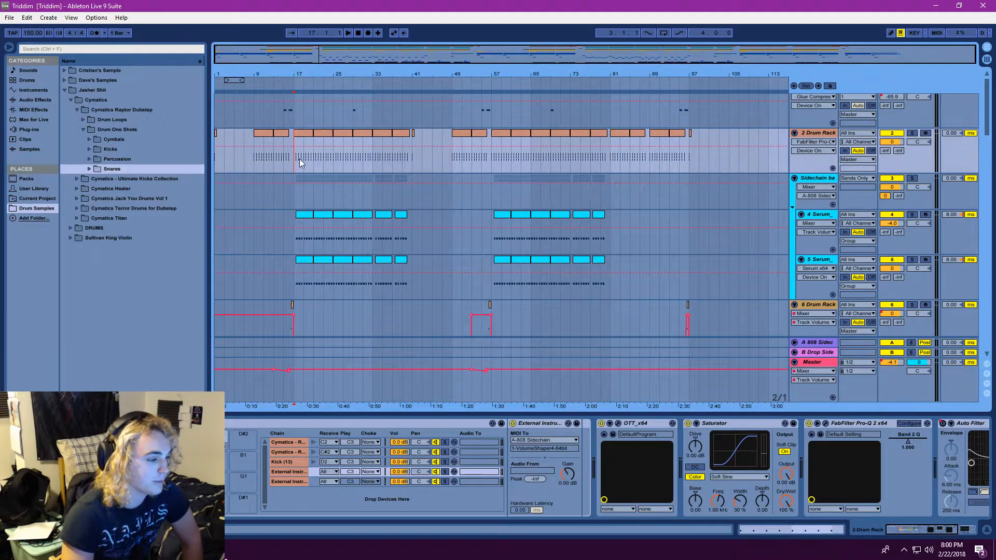
left_click(83, 129)
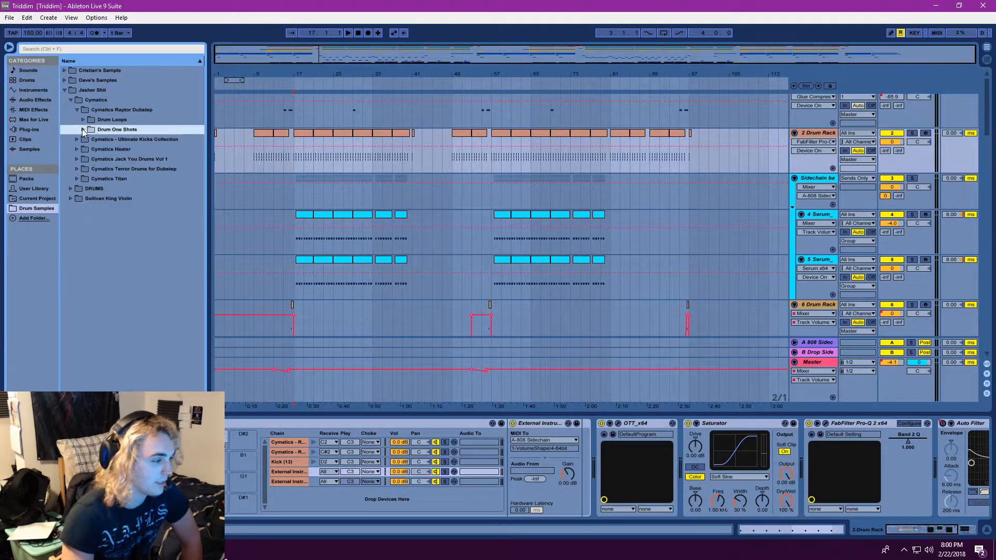
left_click(77, 109)
Play the drop twice from bar 17 to check the mixer levels in Session View, then return to Arrangement View
left_click(350, 32)
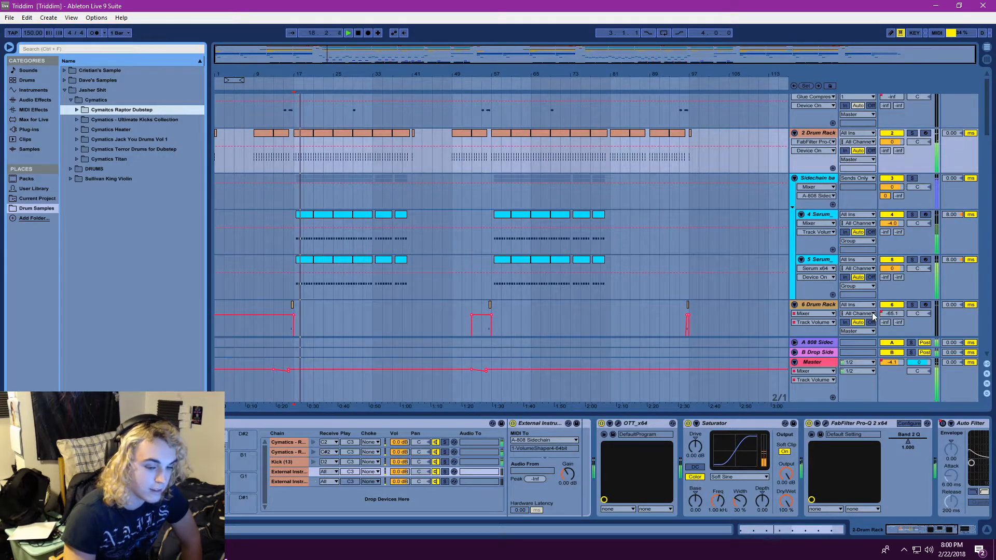
left_click(987, 59)
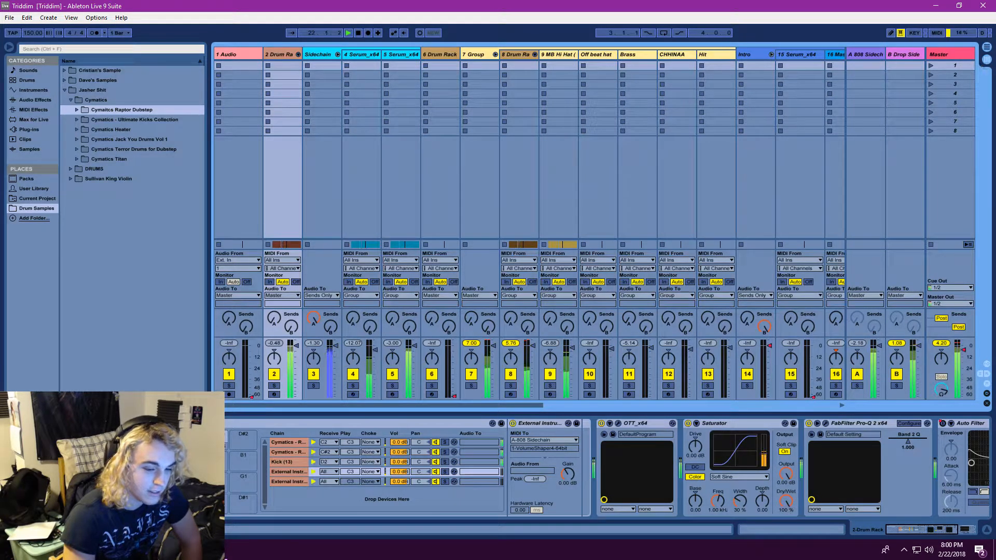
left_click(361, 34)
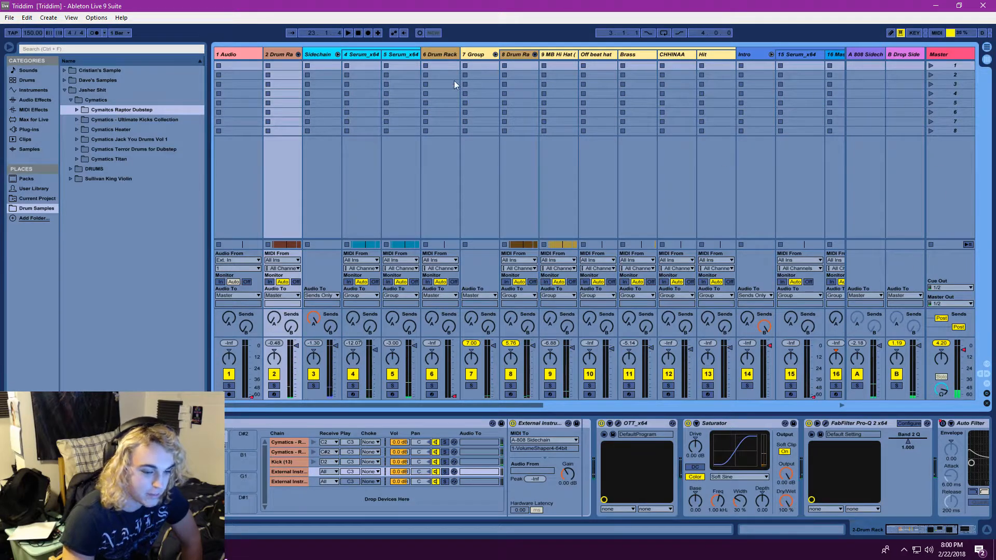
left_click(350, 31)
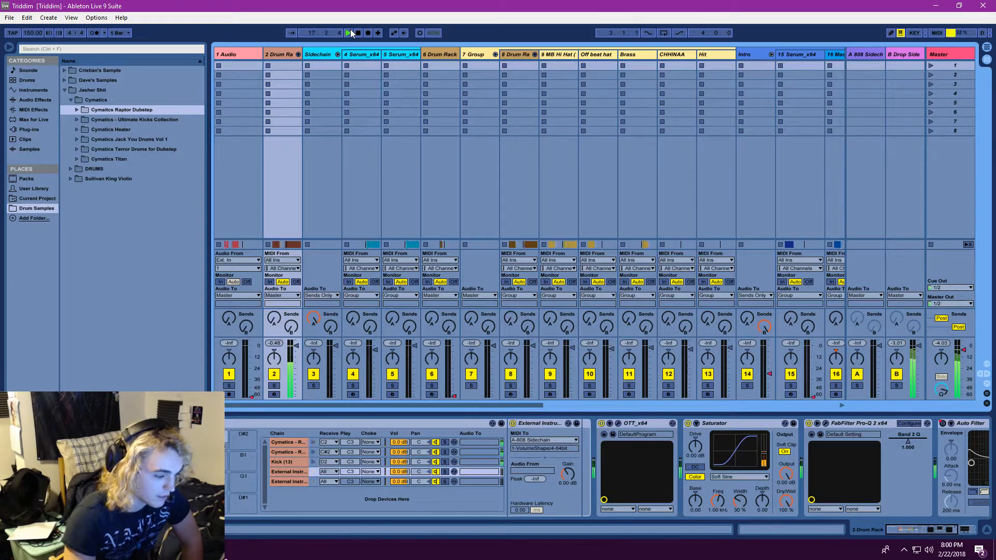
left_click(359, 30)
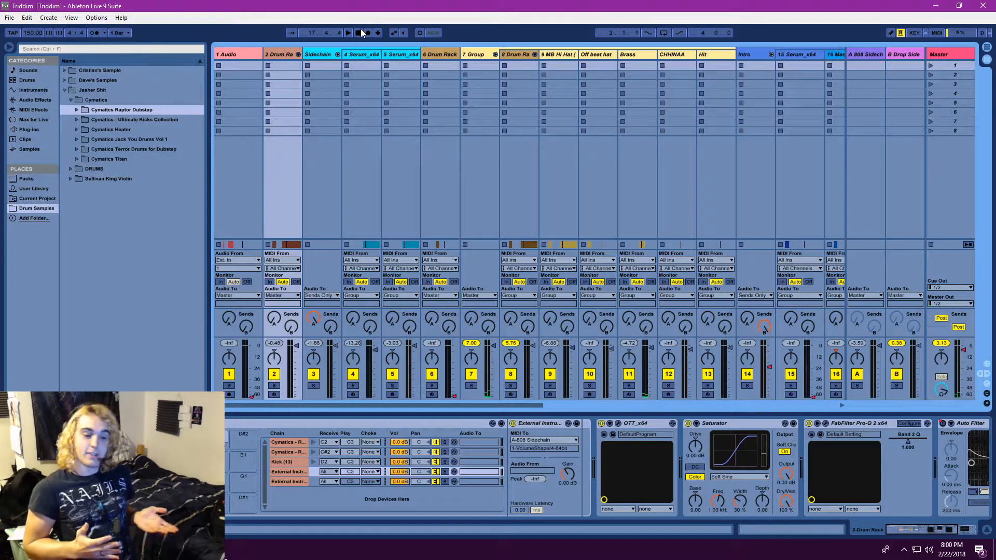
left_click(987, 49)
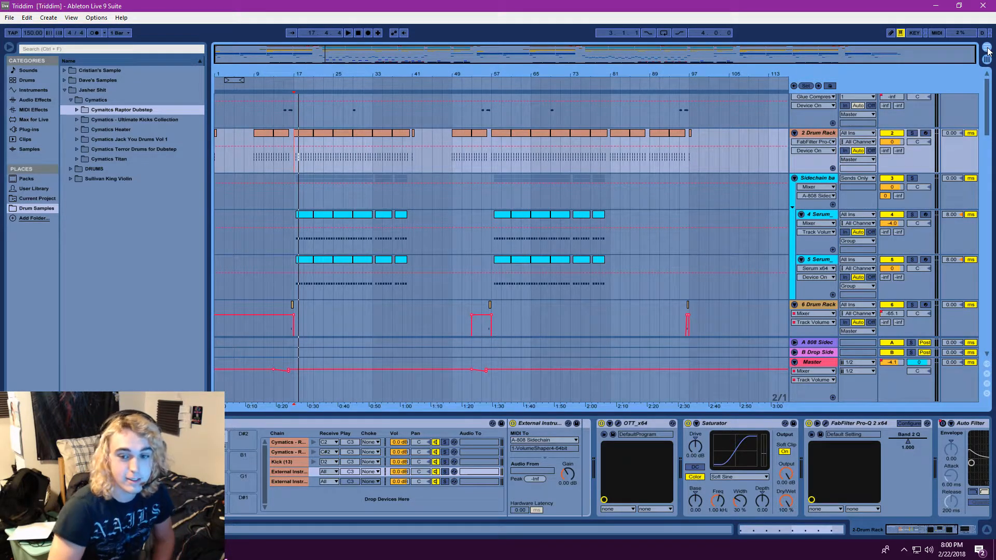
scroll(603, 149, "down", 3)
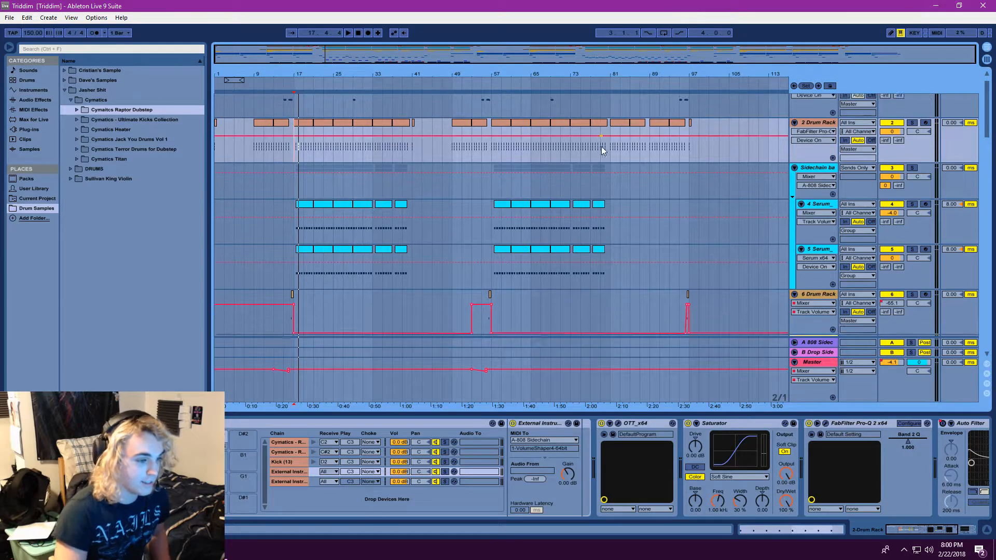
Return the playback start to bar 17 on the 2 Drum Rack track
scroll(577, 172, "up", 4)
left_click(292, 167)
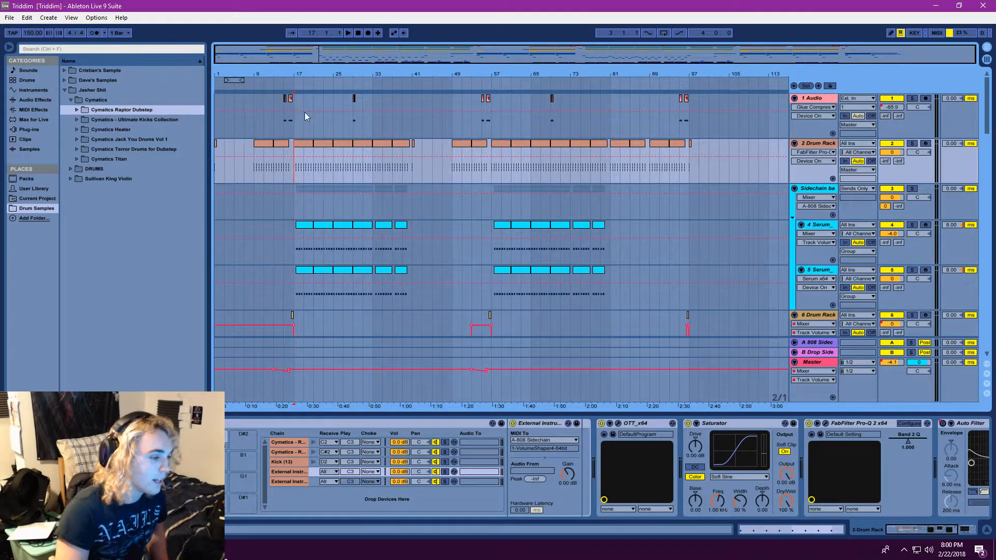
left_click(9, 18)
left_click(384, 4)
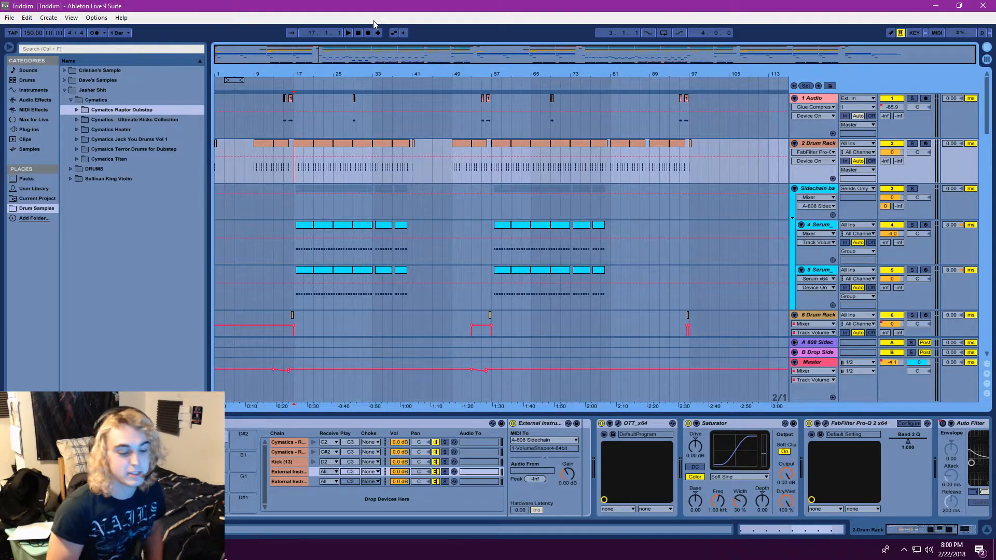
Look over the tracks from 1 Audio down to 8 Drum Rack and set the playback start at bar 51 on 4 Serum
scroll(447, 215, "down", 3)
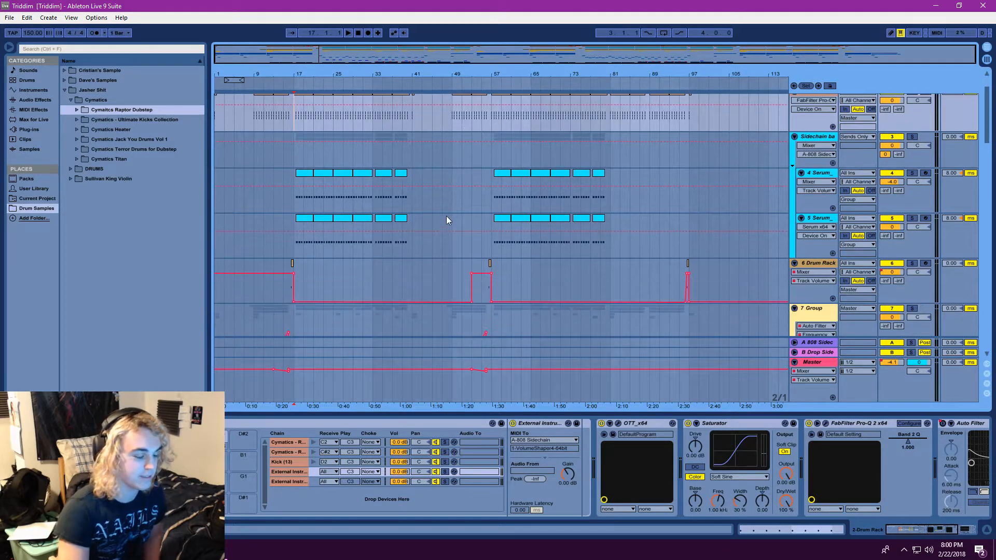
scroll(437, 220, "up", 3)
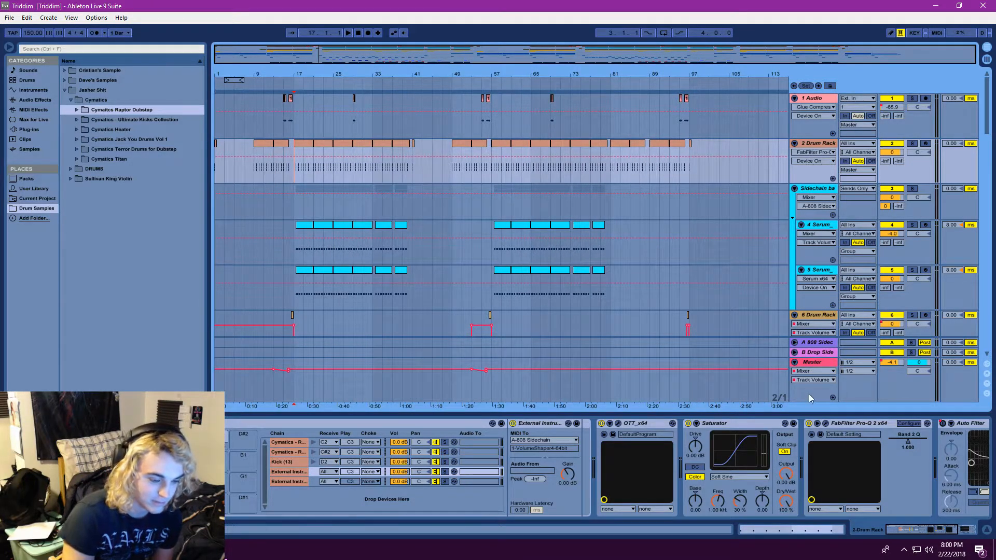
scroll(657, 226, "down", 2)
scroll(650, 241, "down", 4)
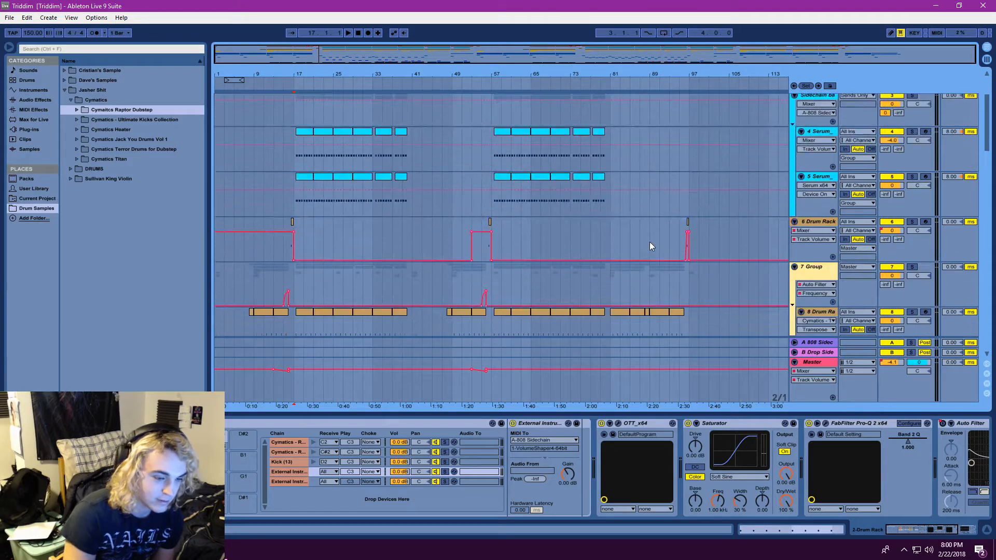
scroll(649, 242, "up", 6)
mouse_move(454, 59)
left_mouse_down()
mouse_move(455, 76)
mouse_move(457, 63)
left_mouse_up()
scroll(434, 157, "down", 3)
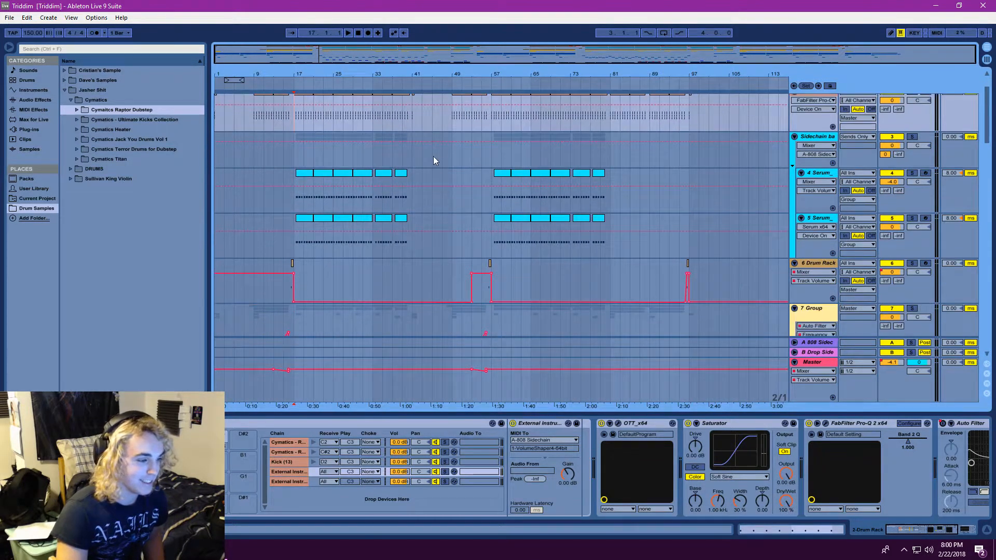
left_click(413, 174)
scroll(385, 172, "down", 2)
left_click(466, 157)
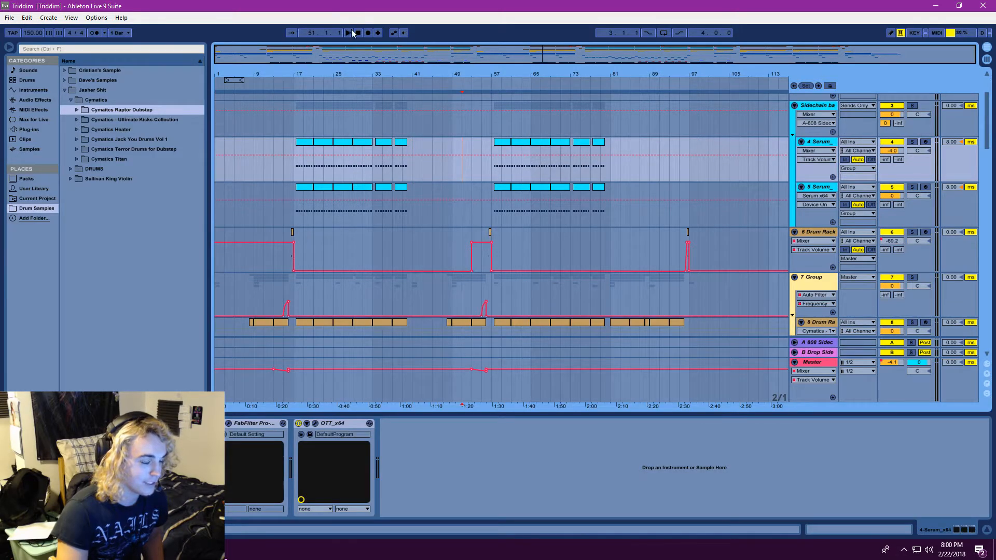
Examine the 7 Group drum tracks and the Intro group tracks, and set the playback start at bar 49 on the Drop group track
scroll(503, 227, "down", 10)
scroll(508, 235, "down", 15)
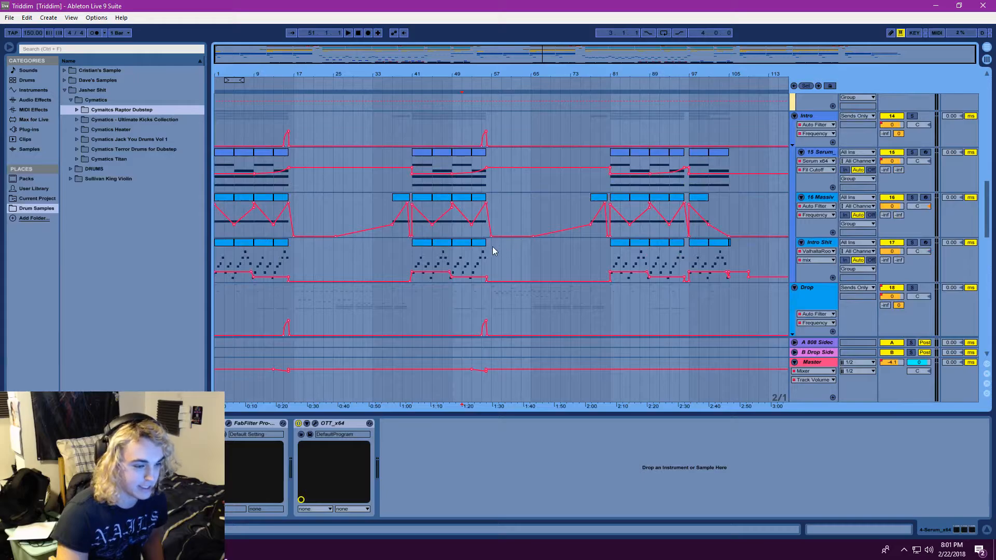
scroll(503, 246, "up", 12)
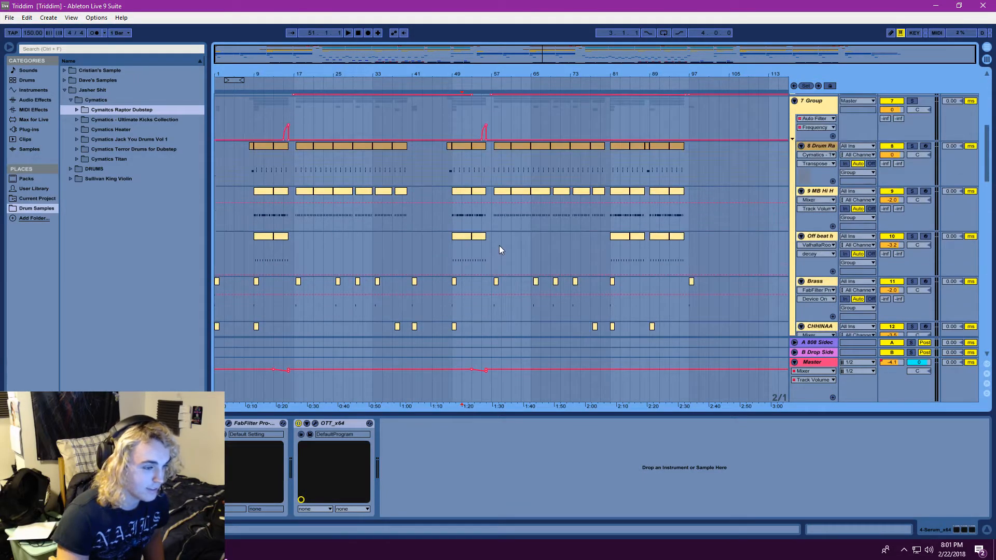
scroll(499, 244, "up", 5)
left_click_drag(983, 140, 987, 161)
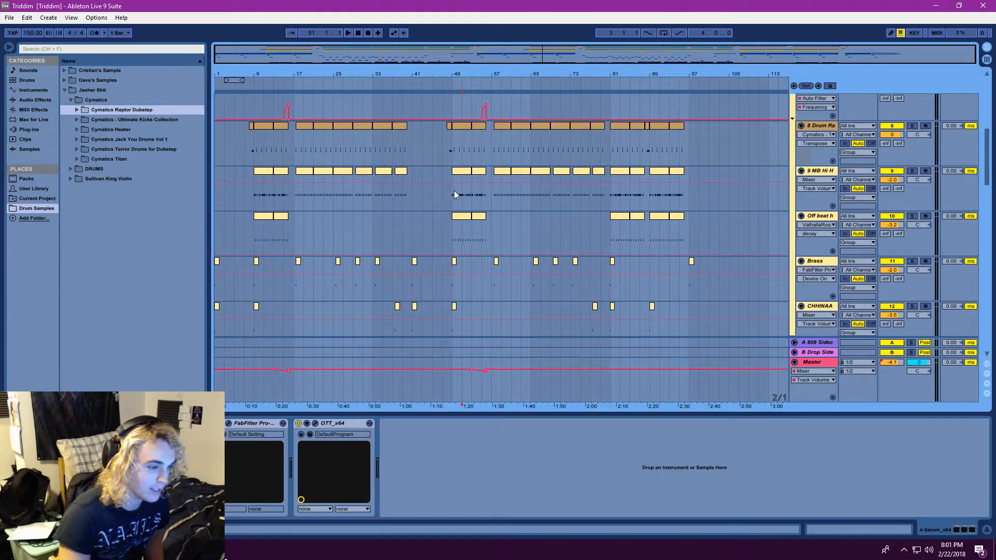
scroll(453, 192, "down", 5)
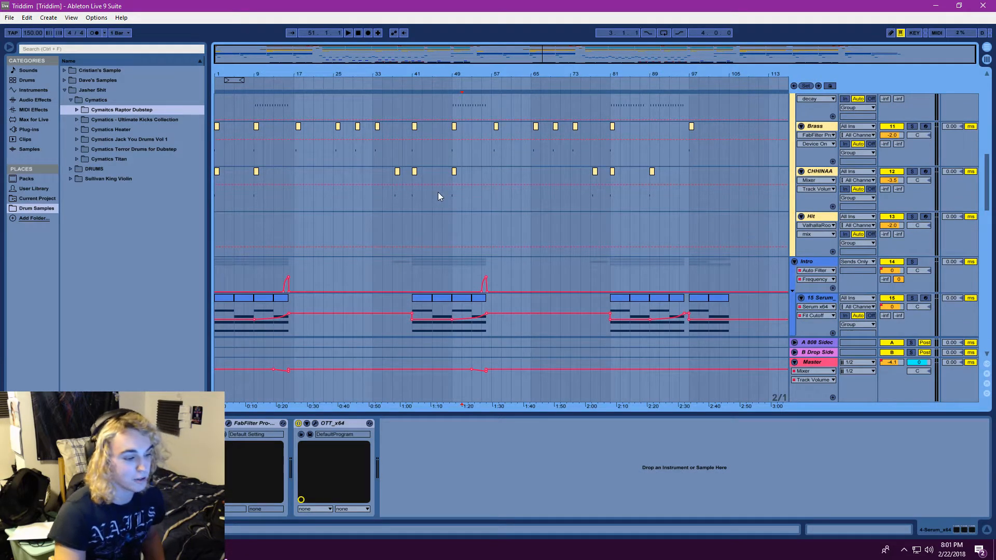
scroll(438, 195, "down", 6)
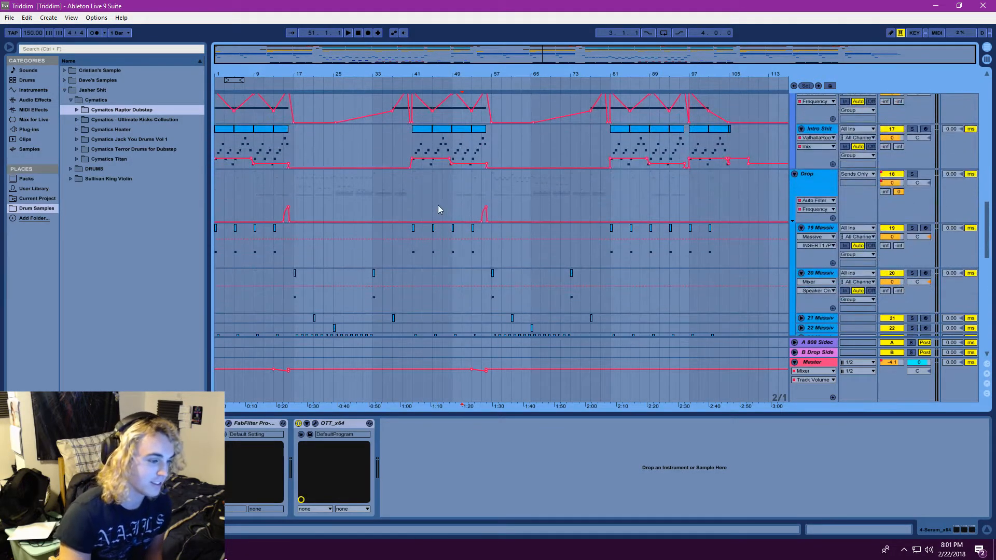
left_click(422, 191)
left_click(439, 186)
left_click(454, 184)
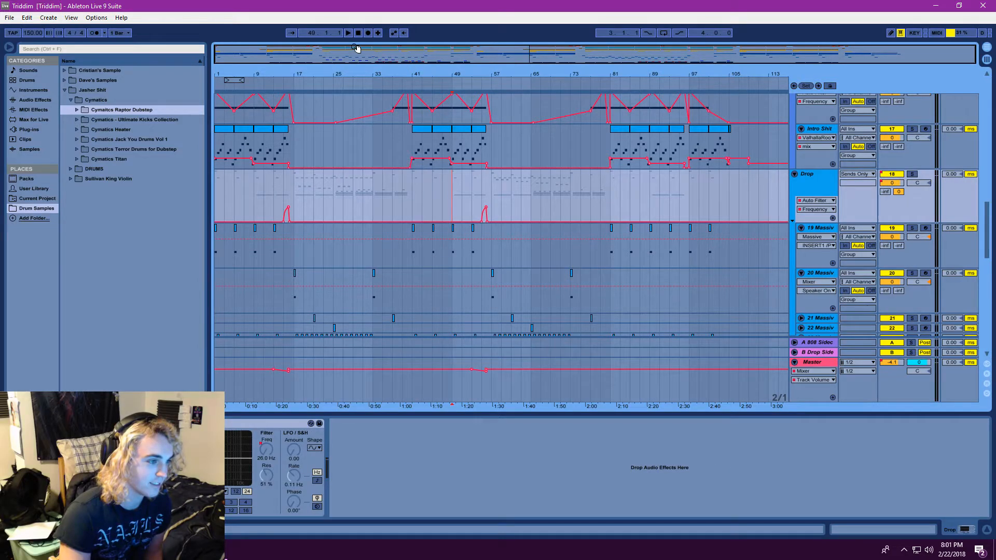
Examine the Massive, audio and Yips tracks inside the Drop group down to track 33 and return to the Intro group
scroll(535, 193, "down", 3)
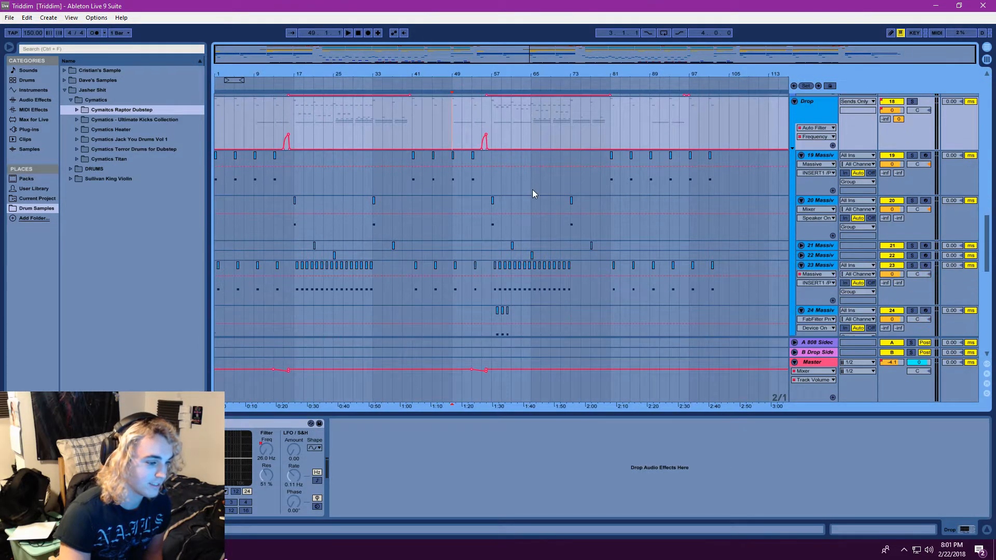
scroll(532, 191, "down", 1)
scroll(467, 171, "down", 3)
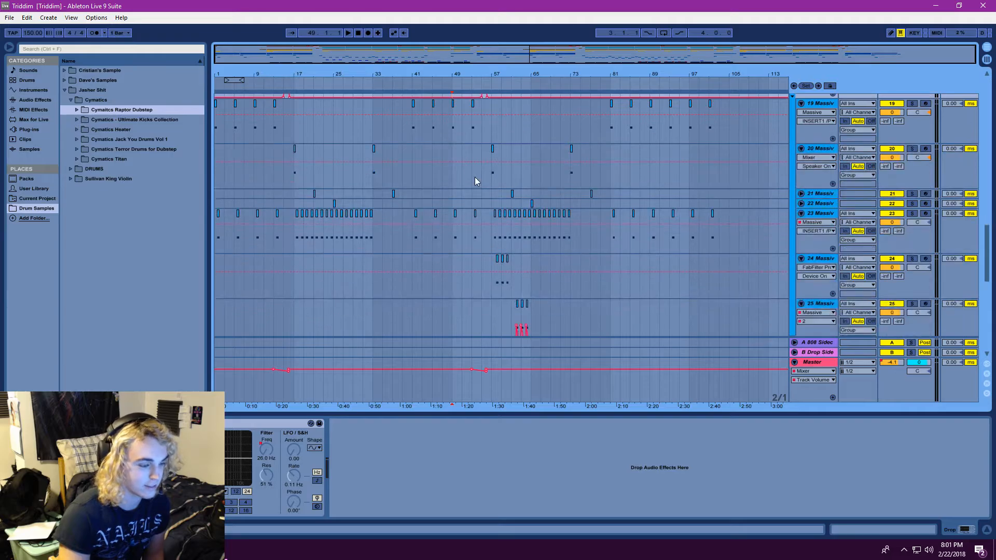
scroll(474, 179, "down", 3)
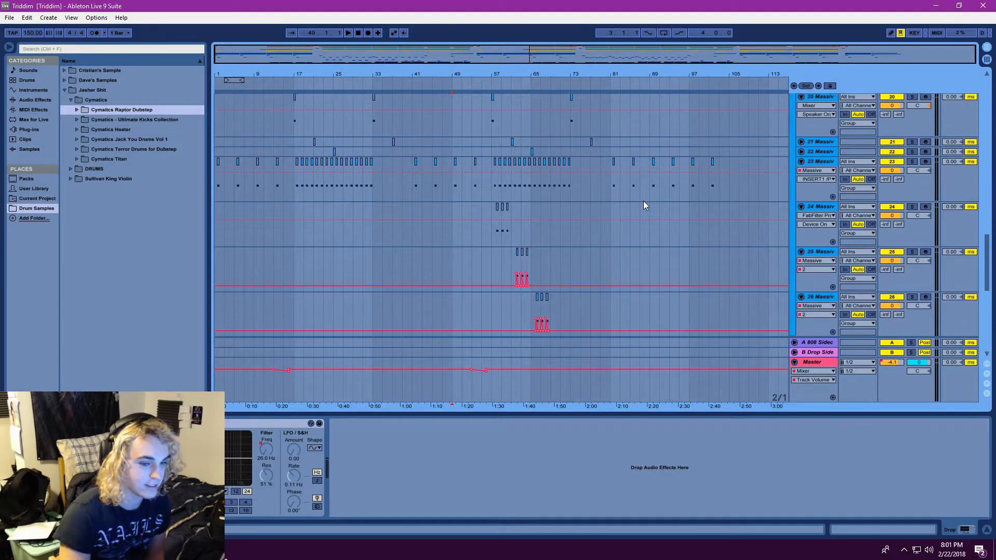
scroll(644, 201, "down", 12)
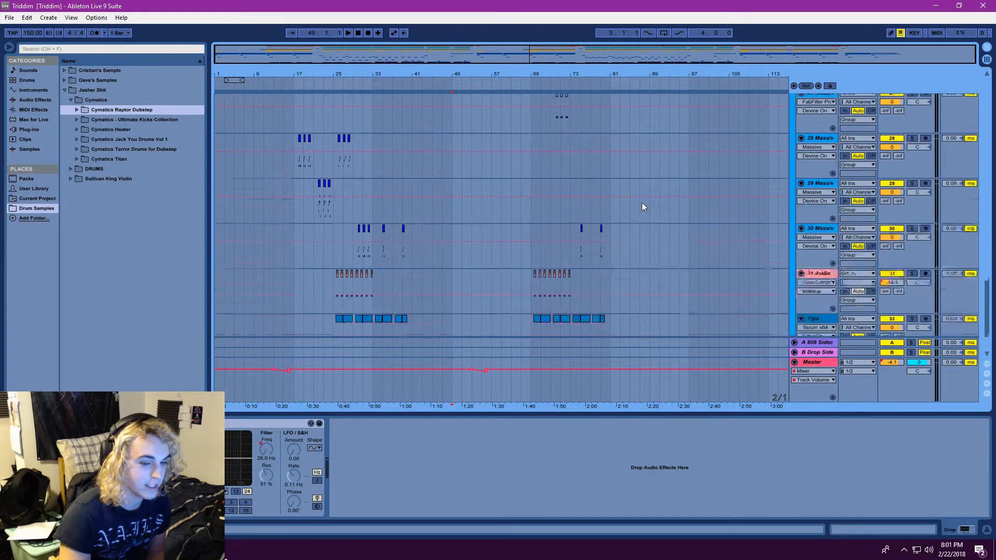
scroll(642, 206, "down", 3)
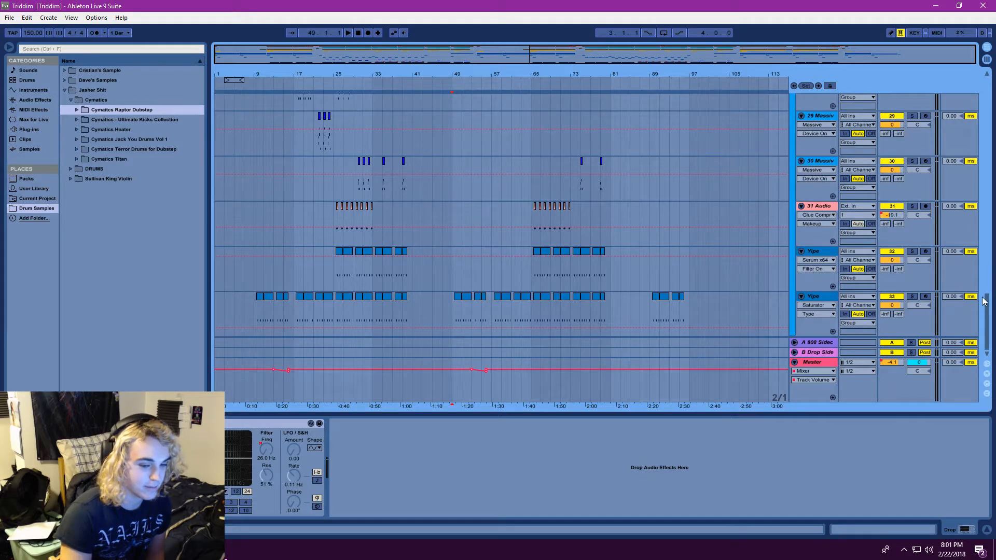
left_click_drag(985, 305, 974, 197)
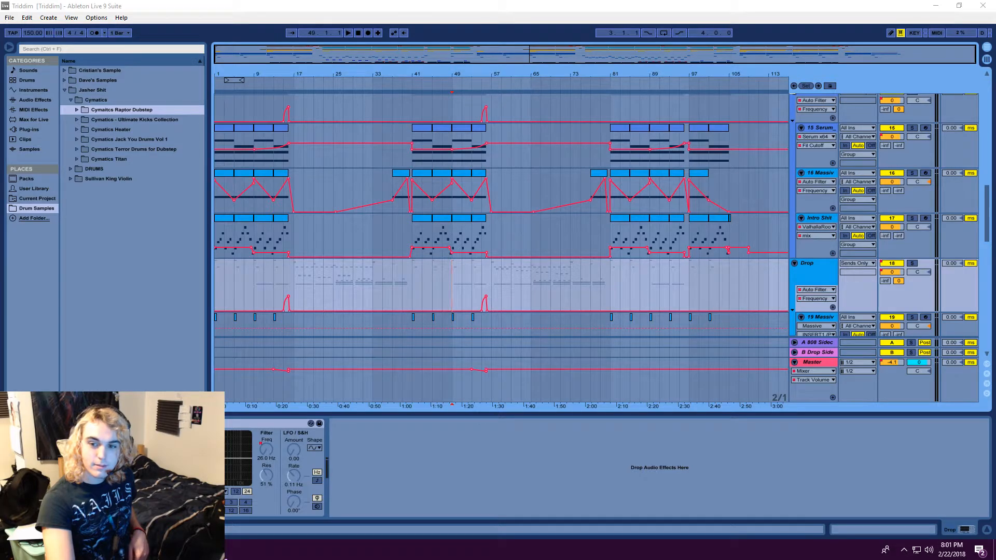
key("alt+Tab")
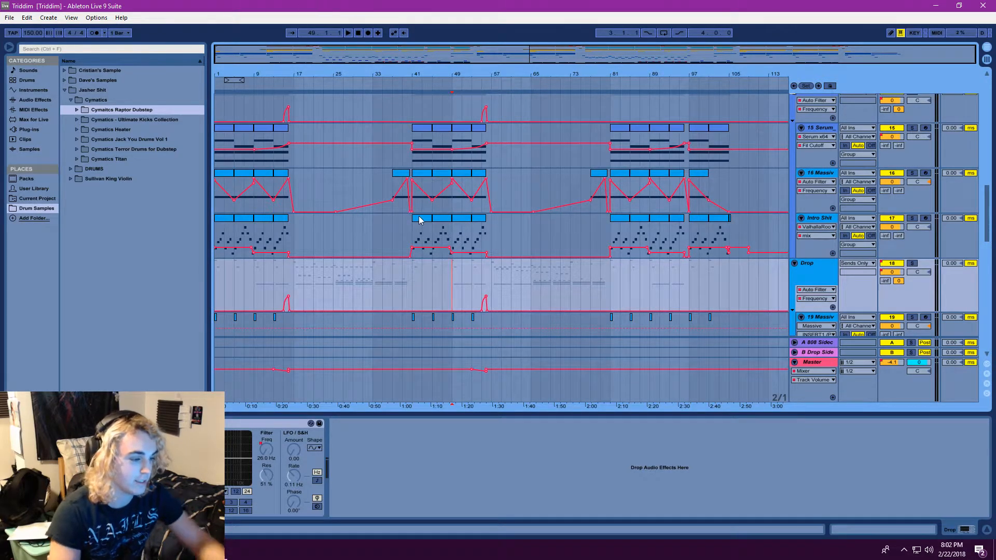
Play the arrangement from bar 45 on the Intro Shit track, continue from bar 59 in the second drop, and stop playback
left_click(433, 224)
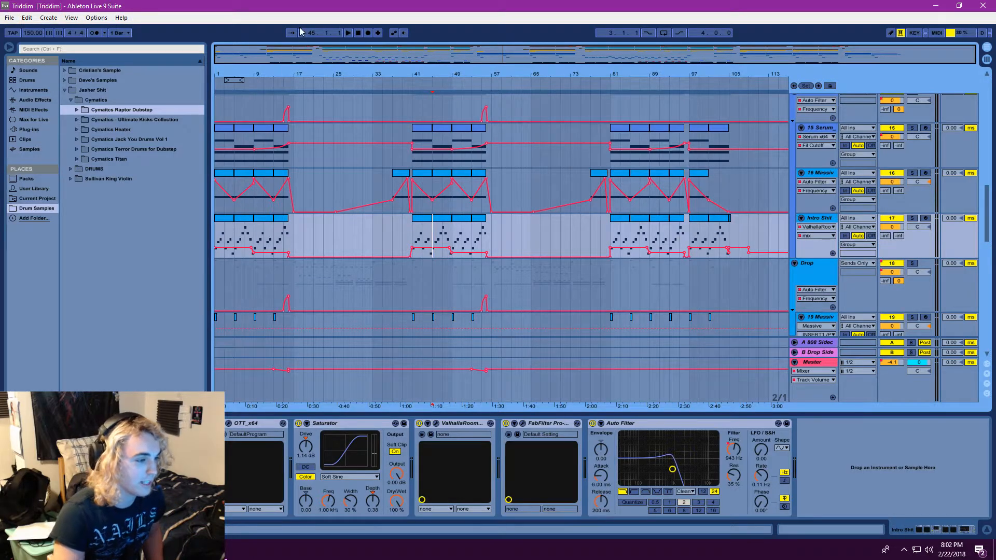
mouse_move(495, 53)
left_mouse_down()
mouse_move(494, 63)
mouse_move(494, 52)
left_mouse_up()
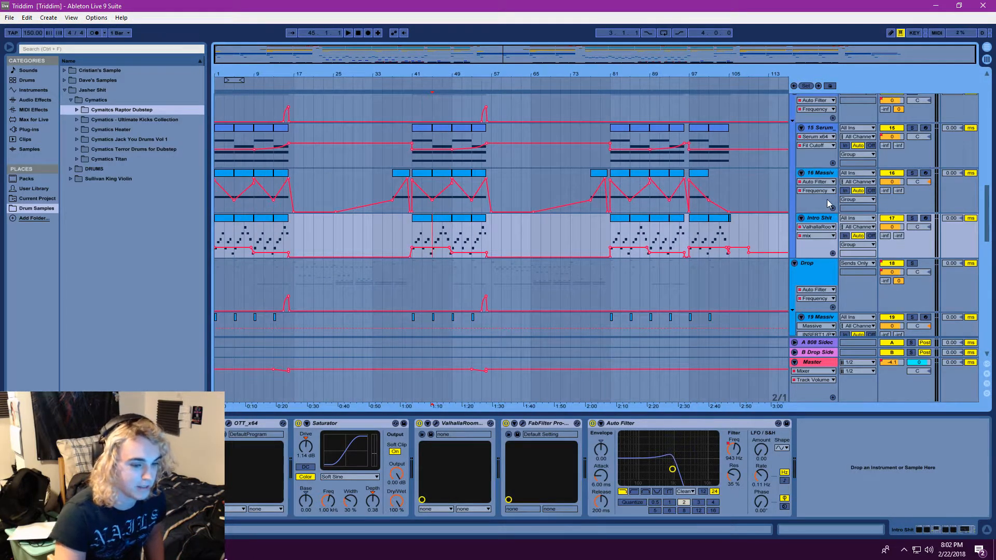
left_click(349, 34)
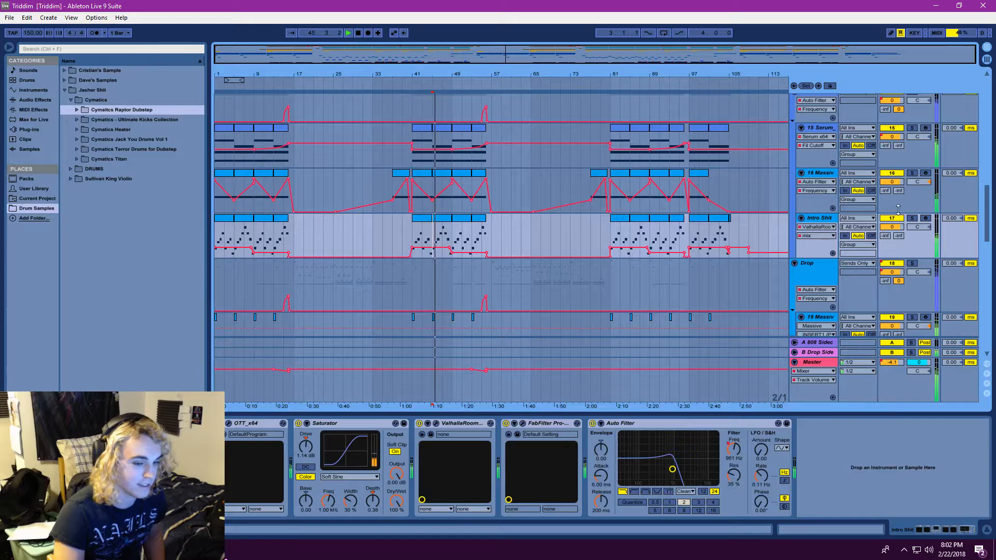
left_click(349, 34)
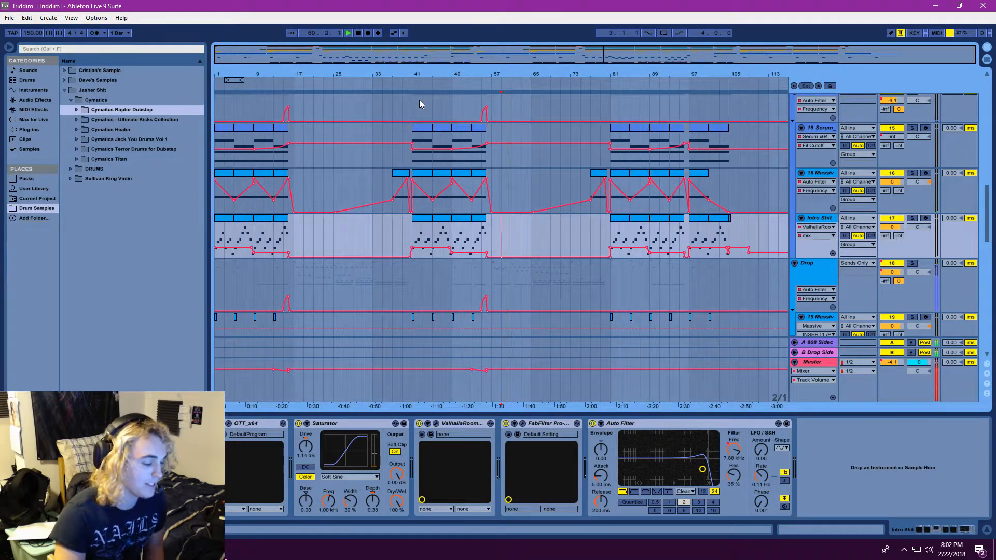
left_click(359, 33)
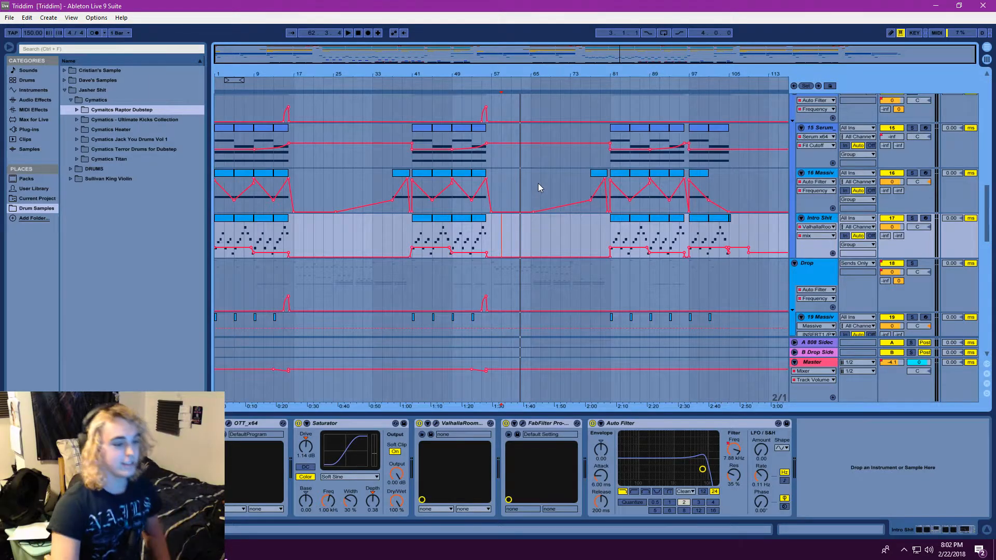
Return playback to the start of the song, play the opening of the intro, and stop it
left_click_drag(987, 227, 935, 325)
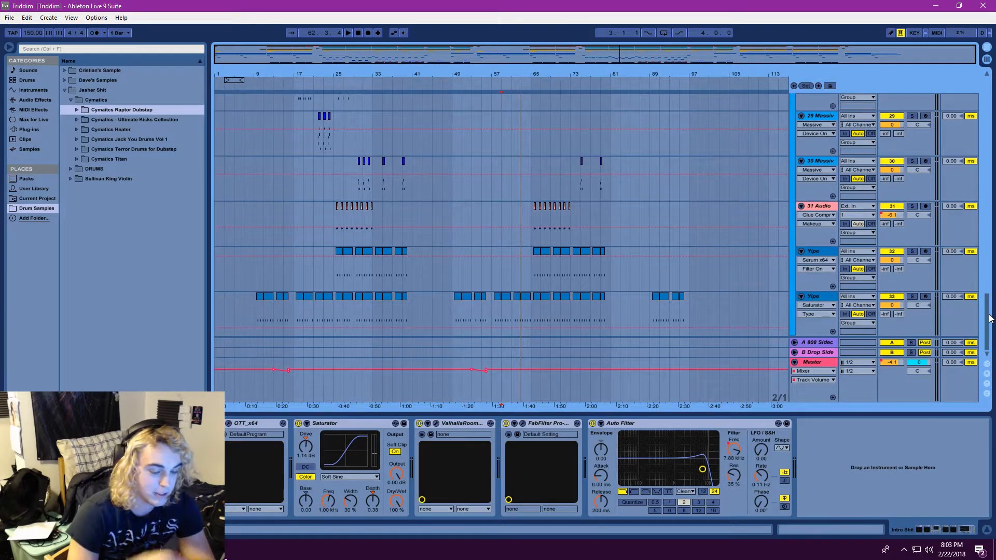
left_click_drag(990, 319, 988, 203)
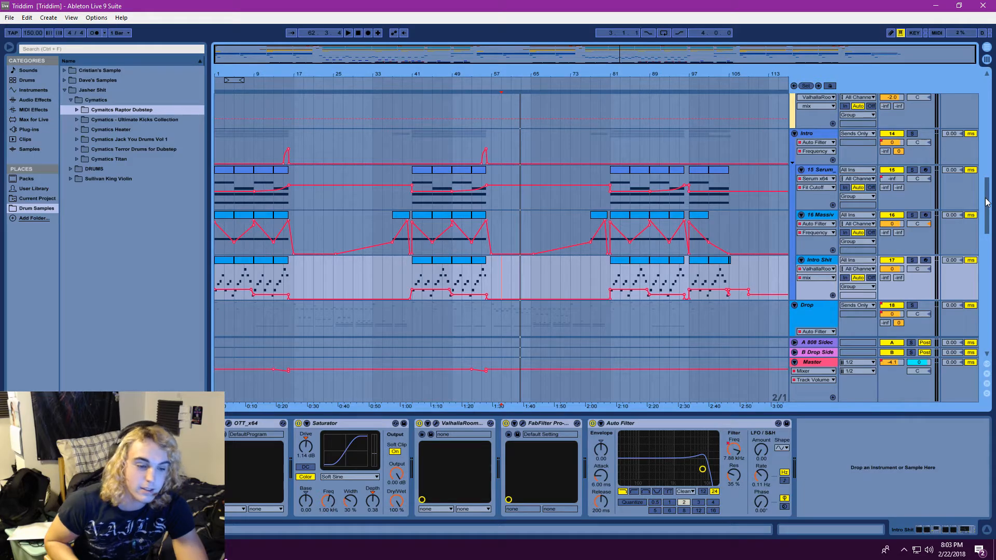
left_click(358, 33)
left_click_drag(357, 46, 358, 48)
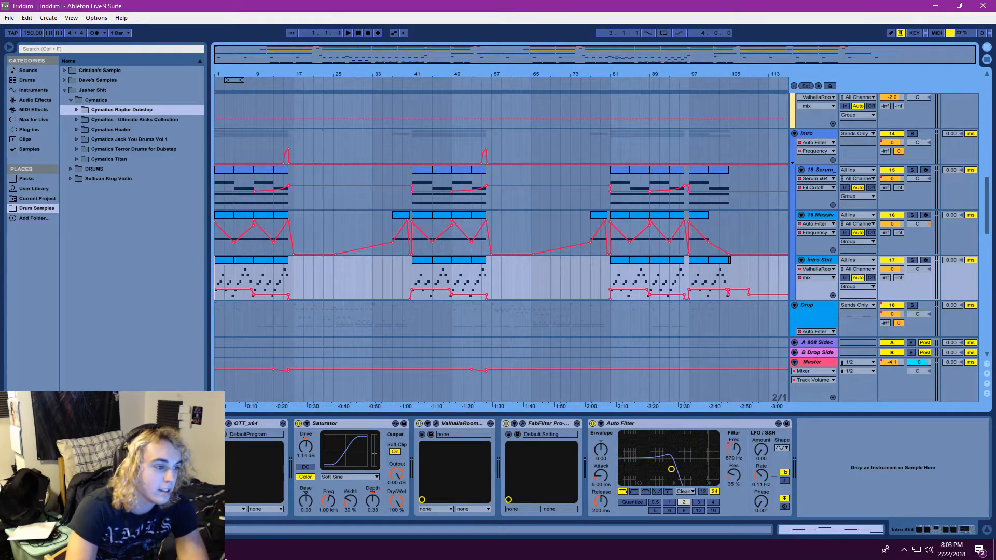
key("space")
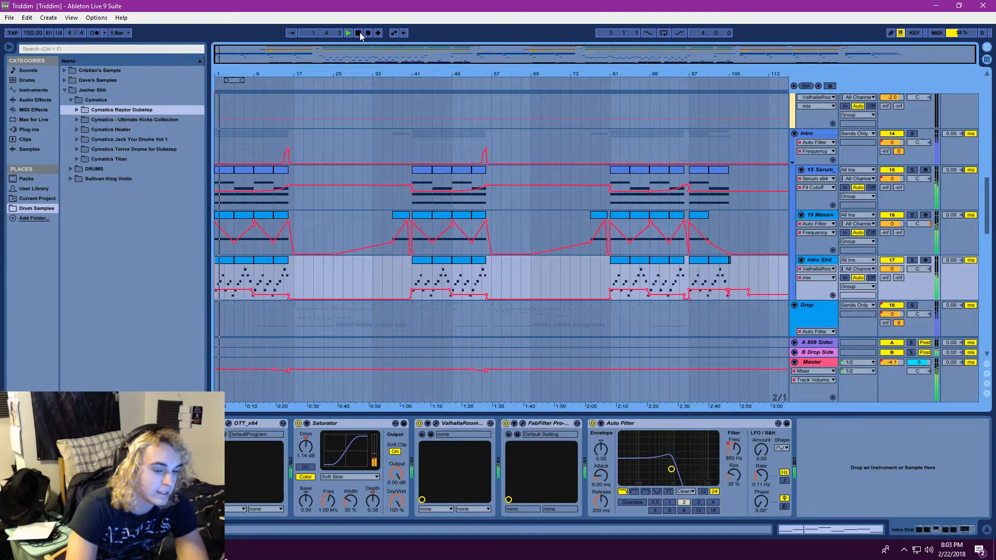
left_click(358, 33)
Review the drum group tracks in the arrangement and switch to Session View to show the mixer channels
scroll(382, 209, "up", 5)
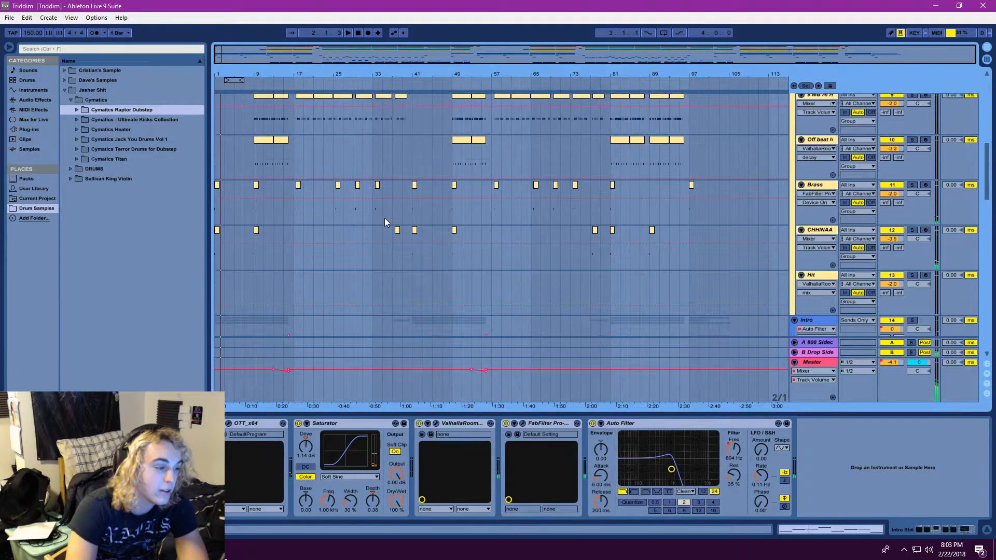
scroll(384, 220, "down", 4)
scroll(383, 220, "up", 12)
scroll(382, 219, "down", 6)
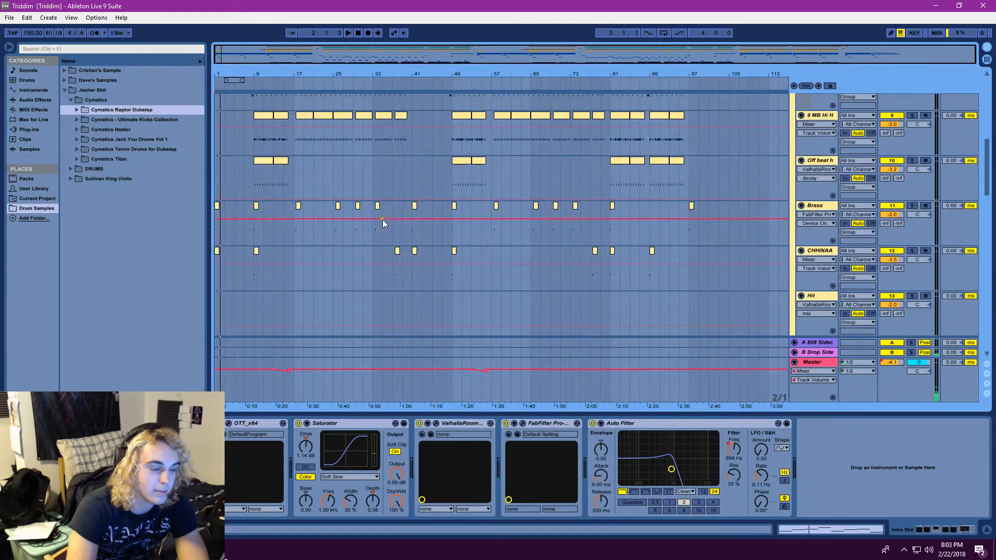
scroll(382, 219, "up", 8)
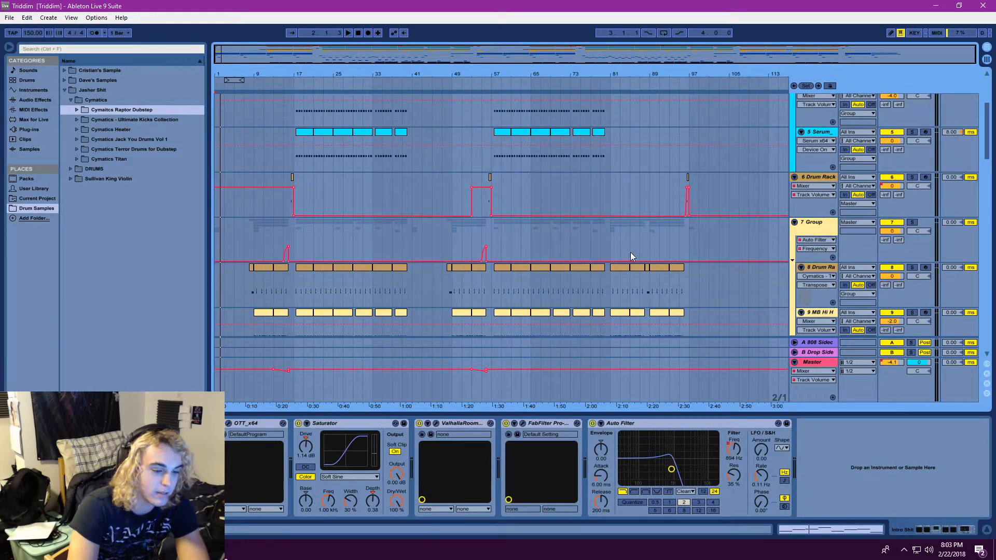
left_click_drag(987, 136, 986, 191)
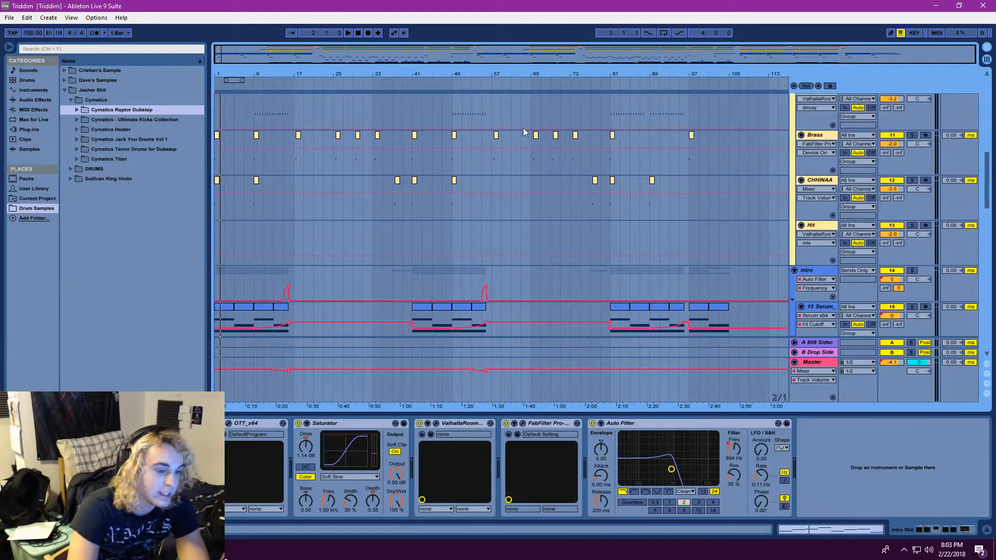
left_click_drag(252, 63, 228, 71)
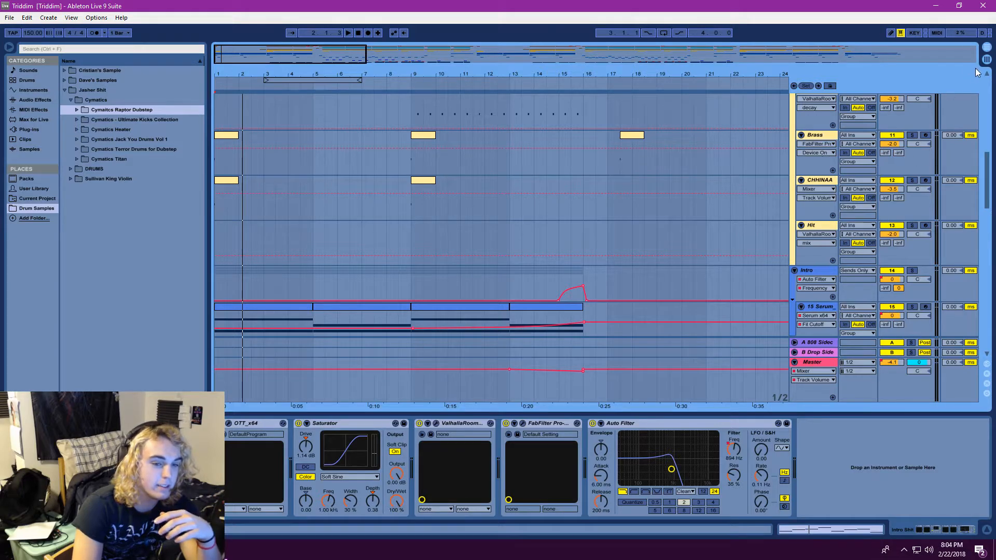
left_click(985, 60)
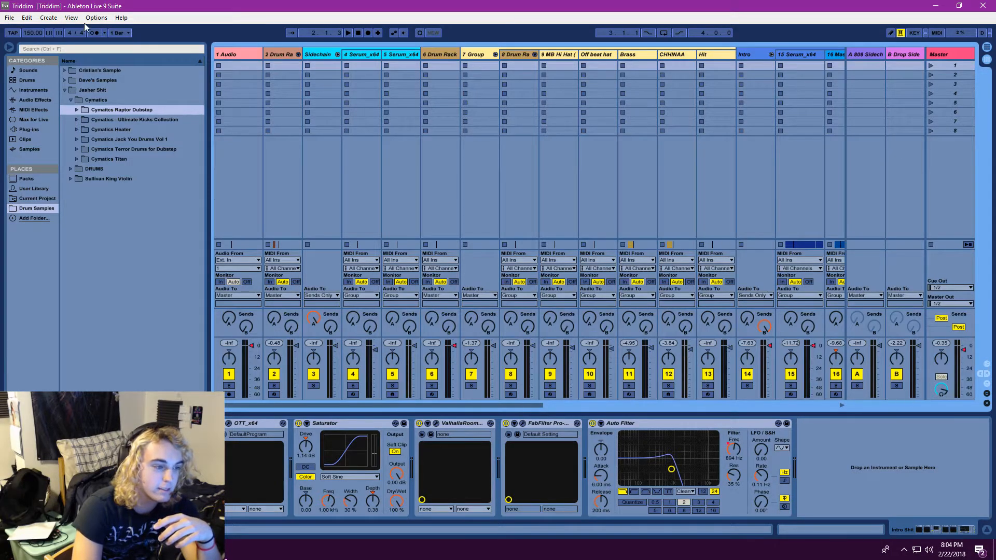
Try to open the recent Live Set Jasher x Lockjaw.als from the Triddim project
left_click(10, 17)
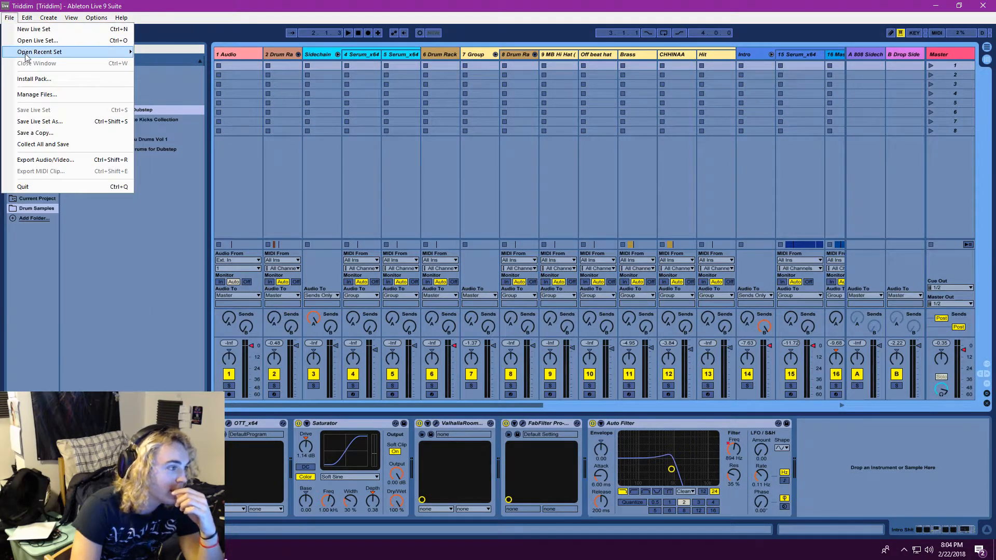
mouse_move(26, 54)
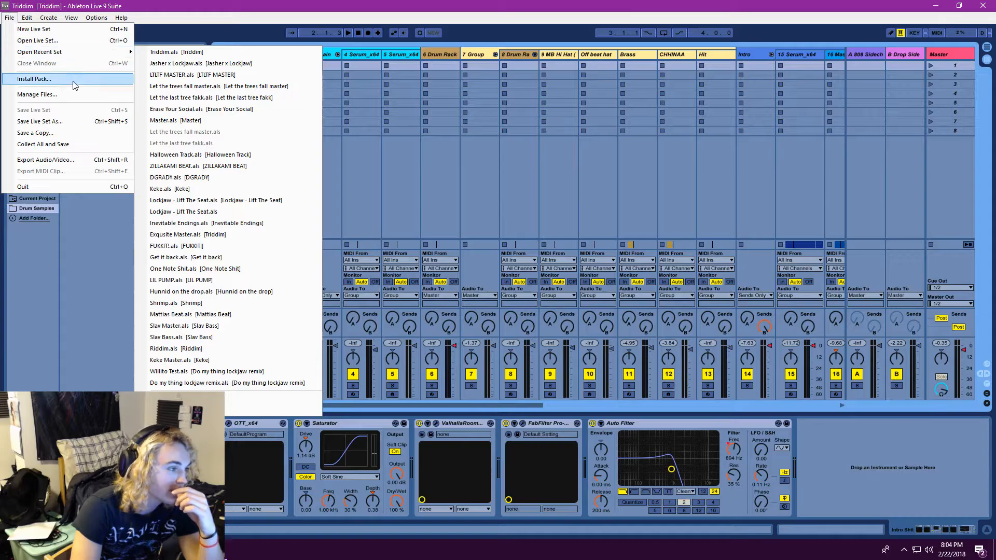
left_click(189, 64)
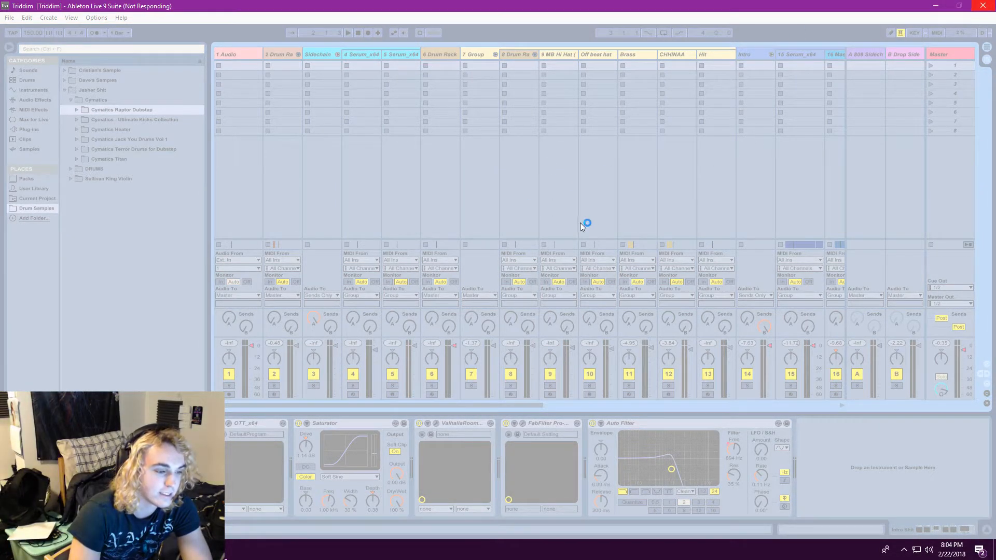
left_click(482, 283)
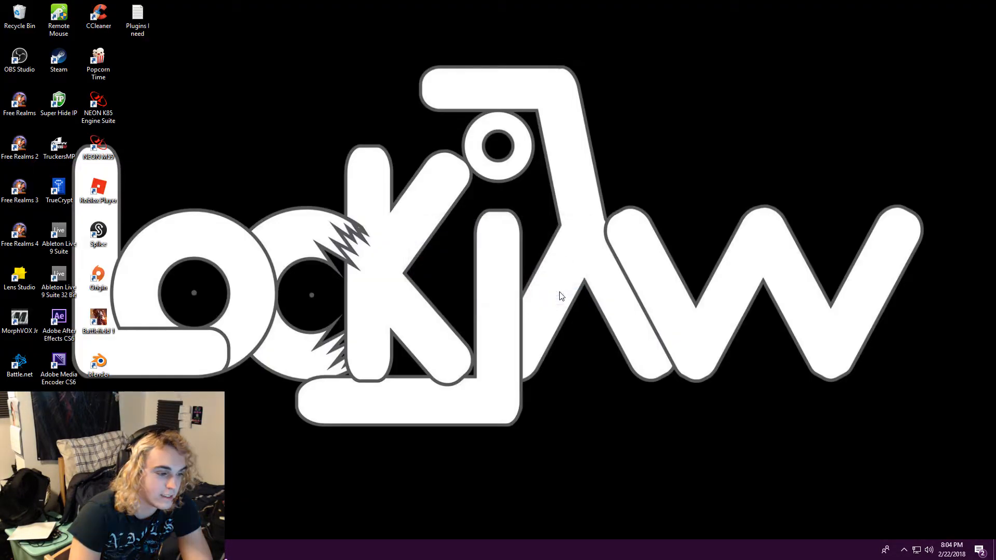
Relaunch Ableton Live 9 Suite and open the recent Live Set Jasher x Lockjaw.als
double_click(59, 236)
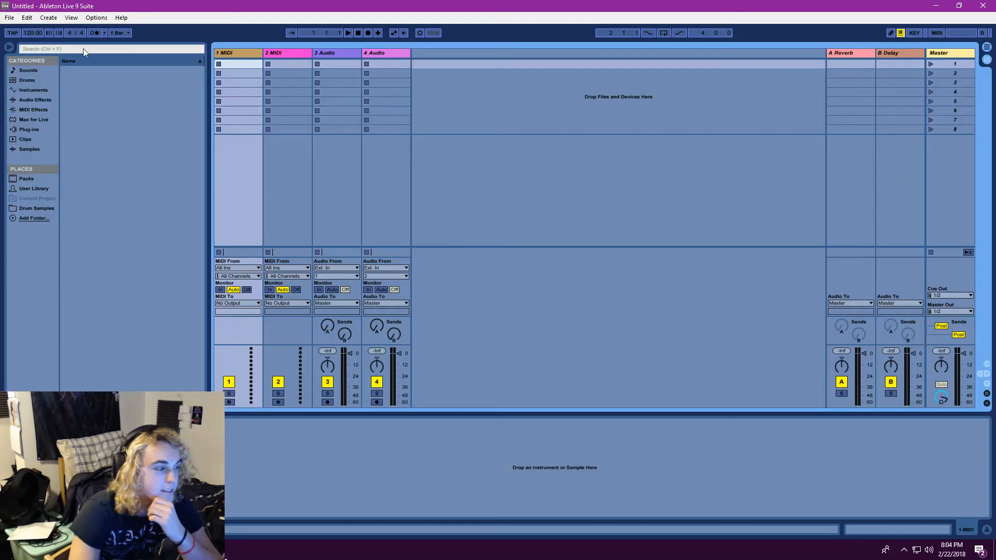
left_click(9, 17)
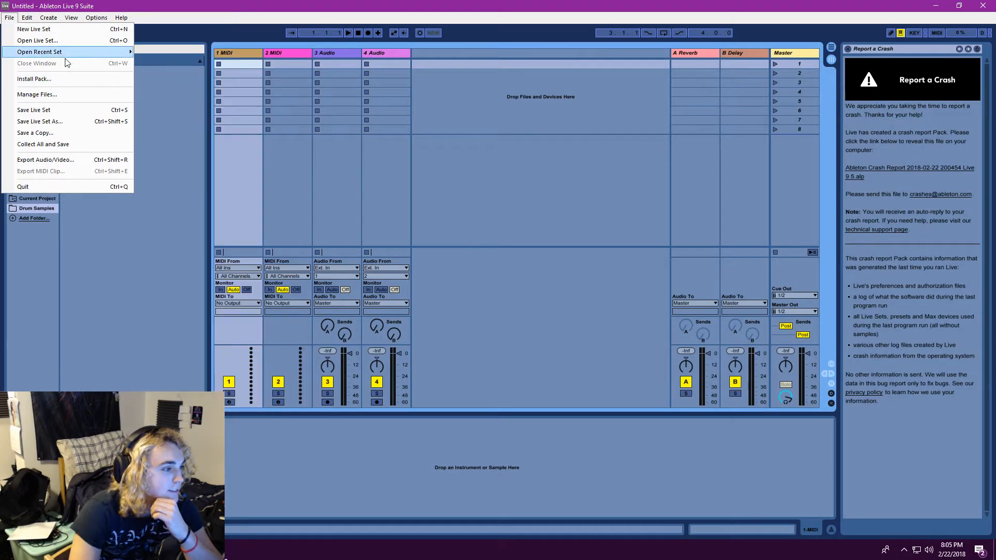
mouse_move(63, 54)
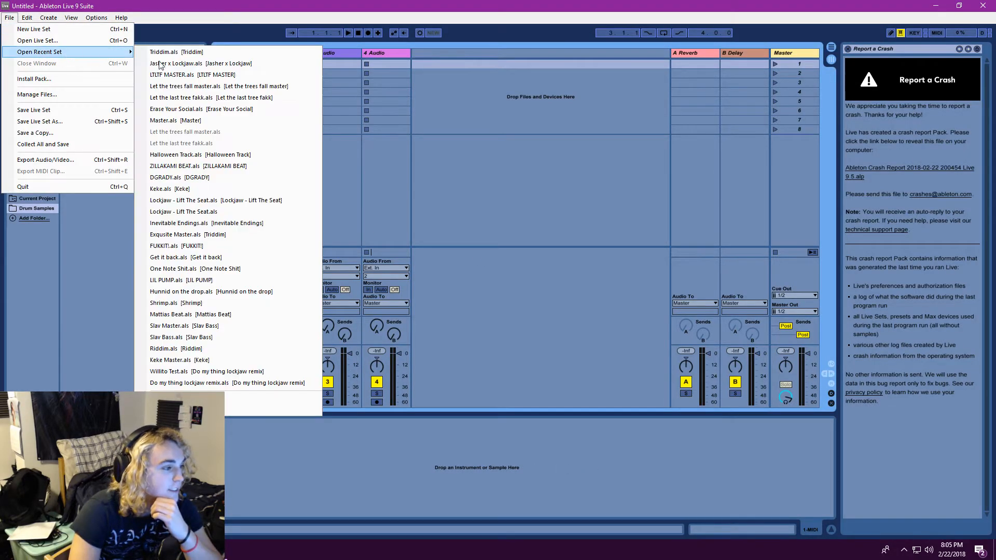
left_click(198, 64)
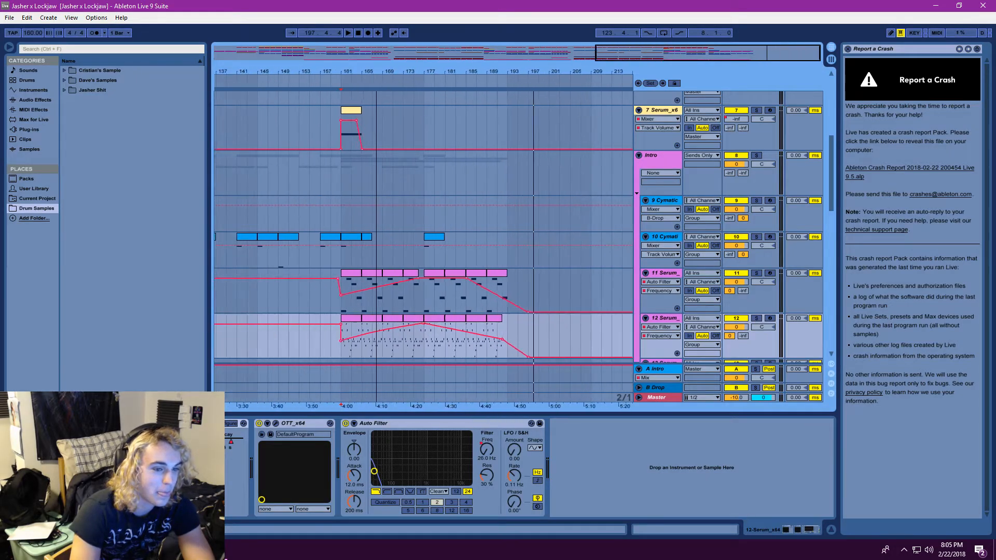
Close the crash report help and show the arrangement from bar 1 around the Hit and 7 Serum tracks
left_click_drag(377, 71, 376, 51)
left_click(848, 48)
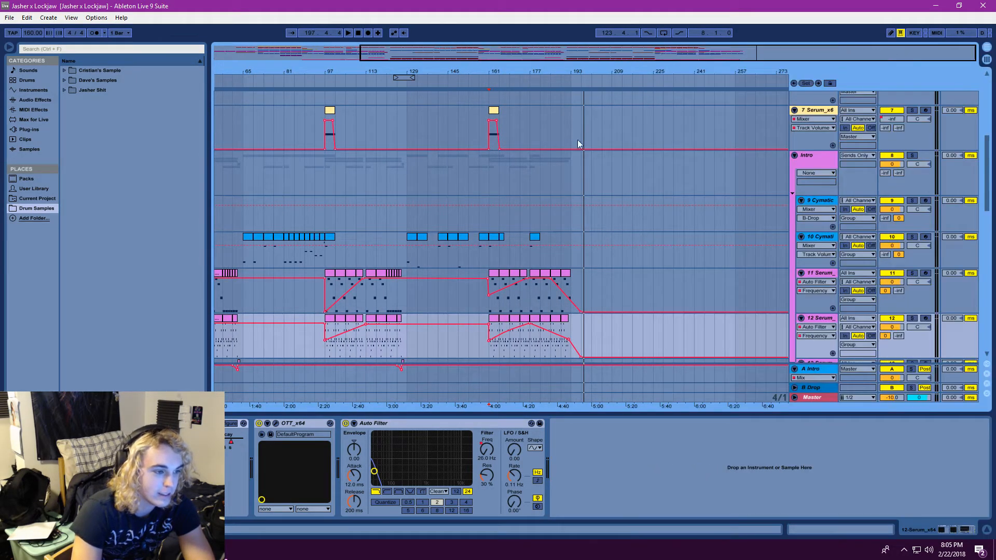
left_click_drag(460, 53, 338, 56)
scroll(381, 188, "up", 3)
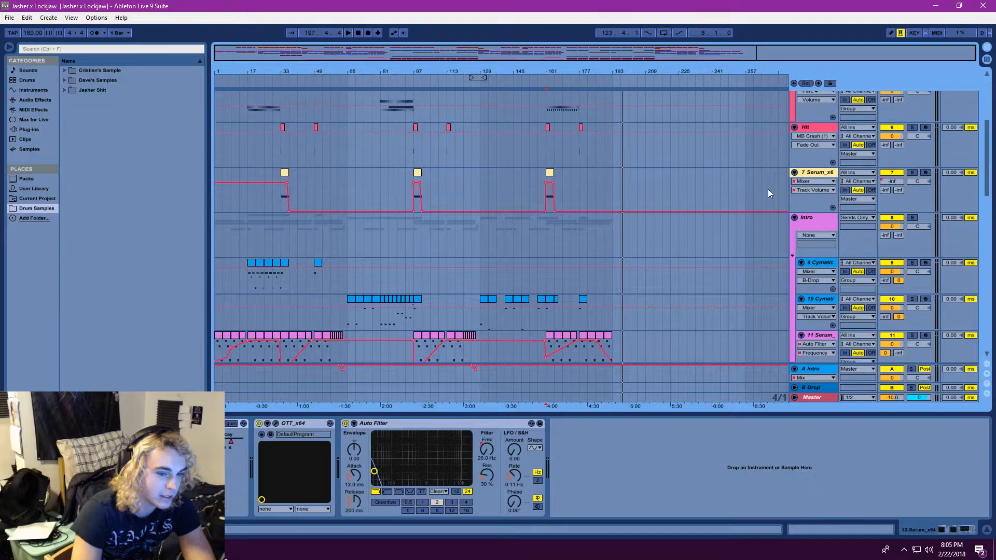
Solo the 7 Serum track and play the arrangement from about bar 90, ahead of its clip at bar 97
left_click(912, 172)
left_click(409, 195)
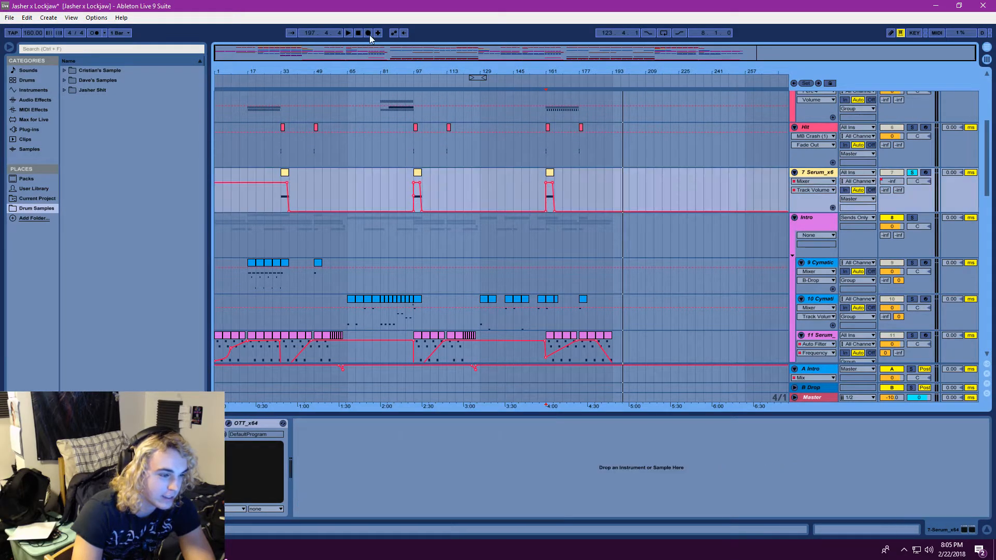
left_click(348, 33)
left_click_drag(381, 63, 685, 170)
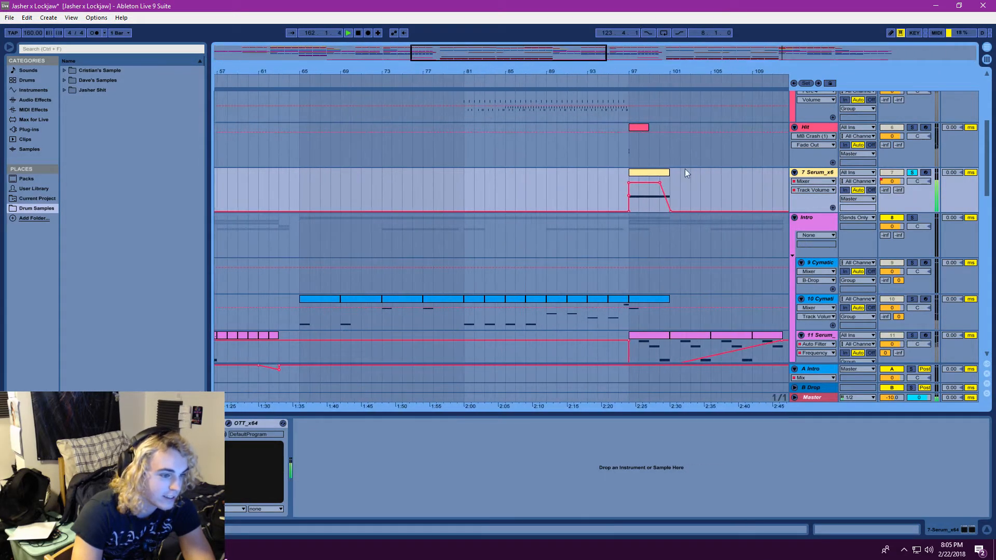
left_click(557, 186)
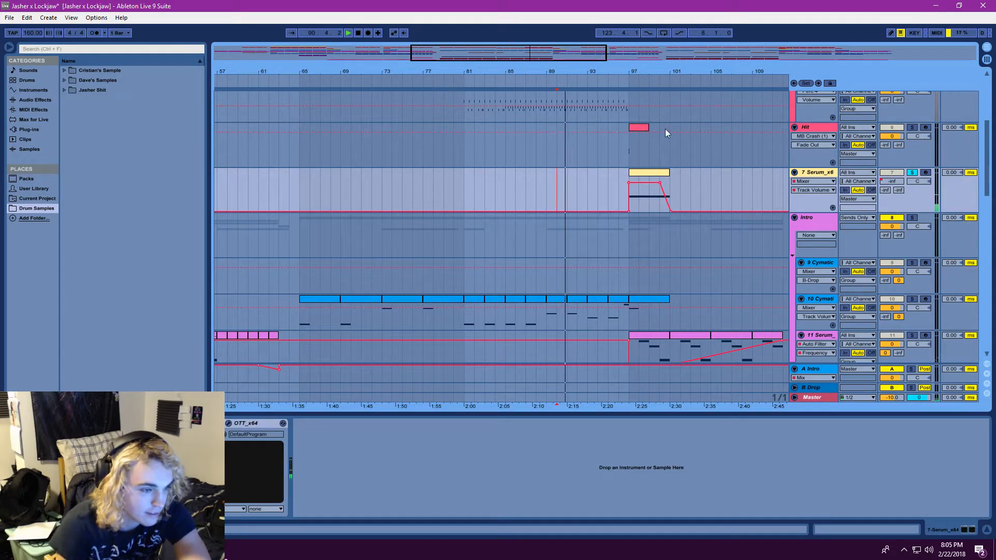
Select the 7 Serum clip at bar 97 and play it repeatedly from its start
left_click_drag(648, 72, 550, 171)
left_click(549, 170)
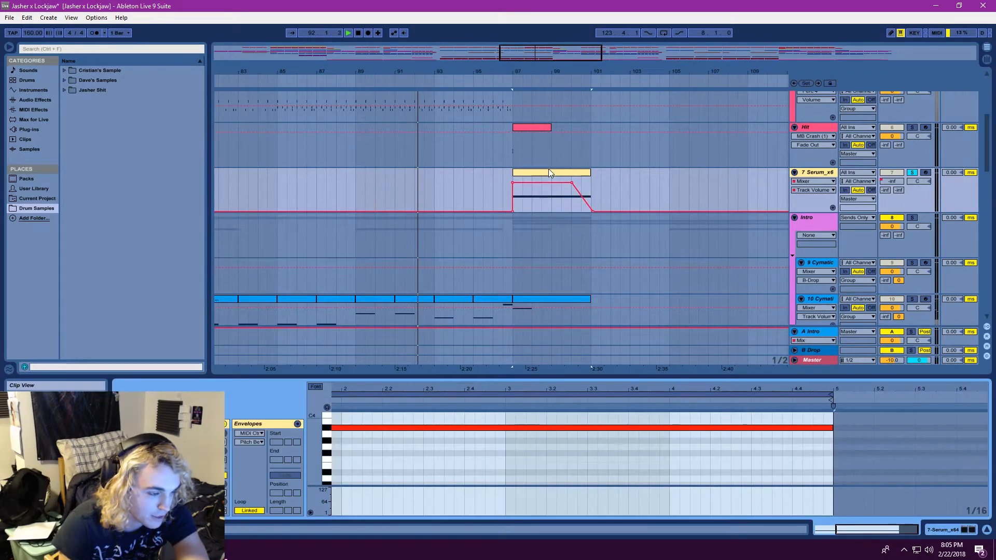
left_click(514, 192)
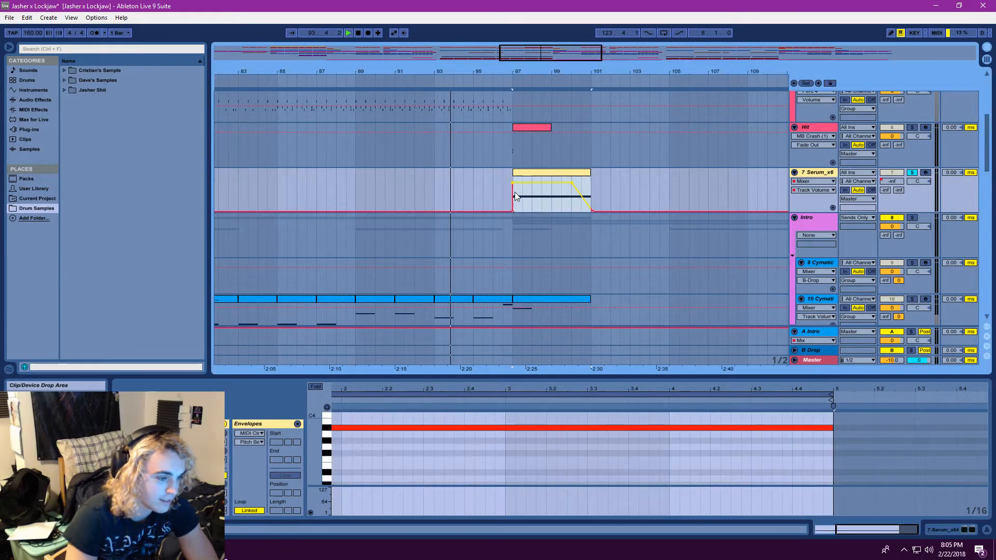
left_click(348, 33)
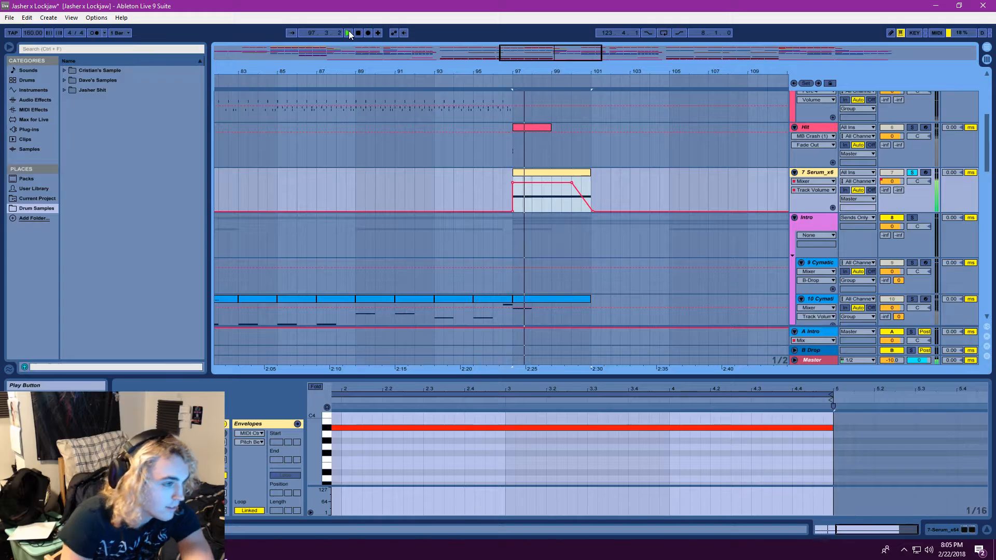
left_click(349, 32)
left_click(349, 33)
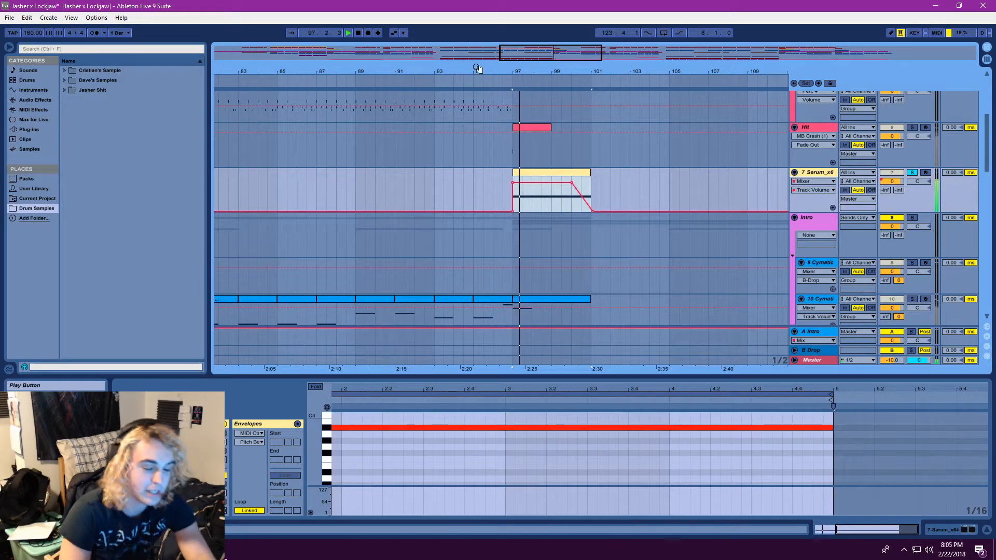
Show the device chain of the 7 Serum track, replay its clip from bar 97 and stop playback
double_click(819, 173)
left_click(350, 33)
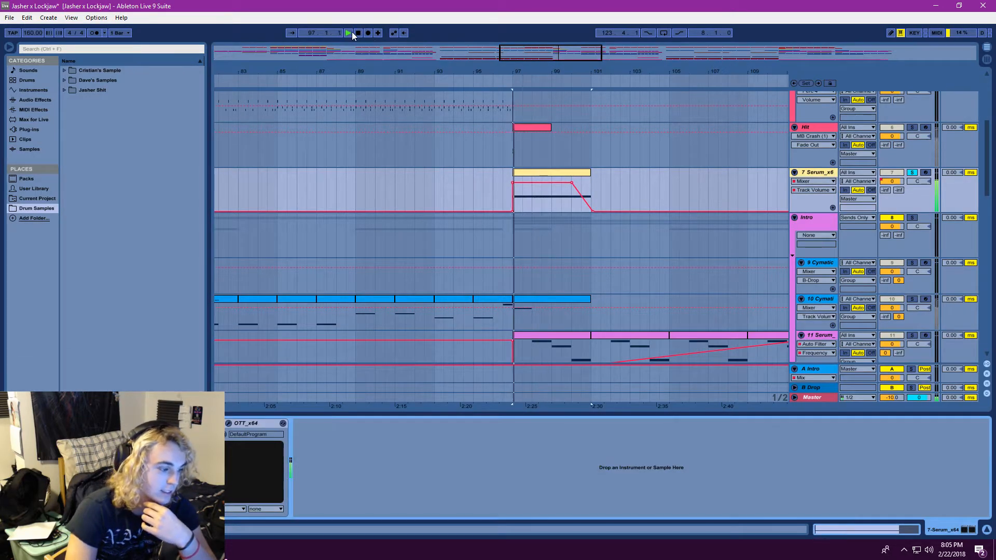
left_click(358, 33)
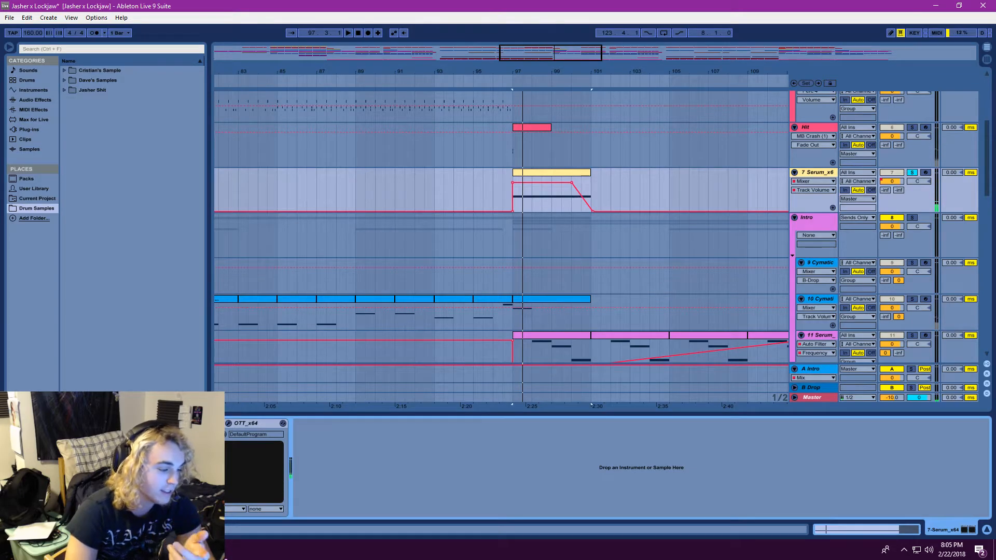
Open the Serum plug-in on track 7 and examine the Analog wavetable choice for oscillator A, keeping Basic Shapes
left_click(145, 424)
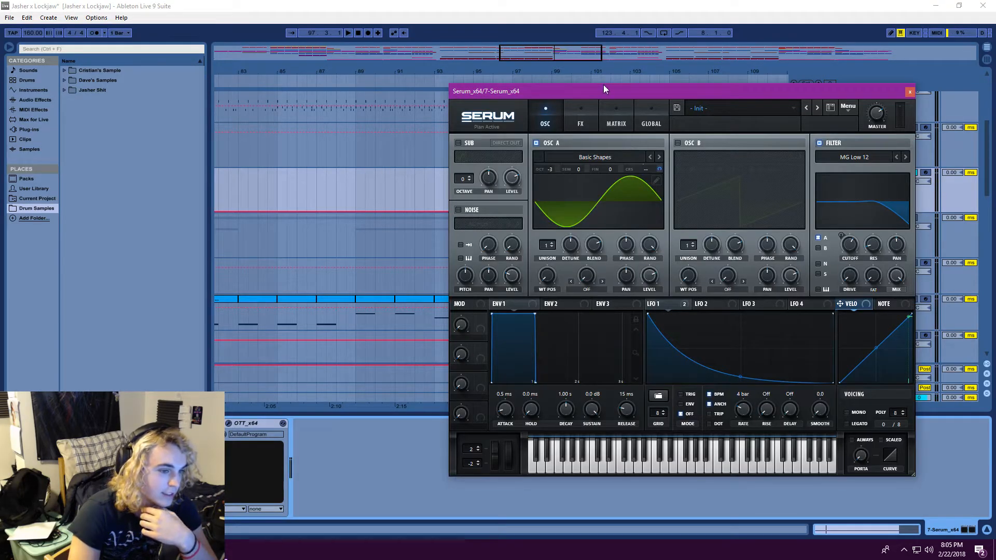
left_click_drag(603, 89, 539, 111)
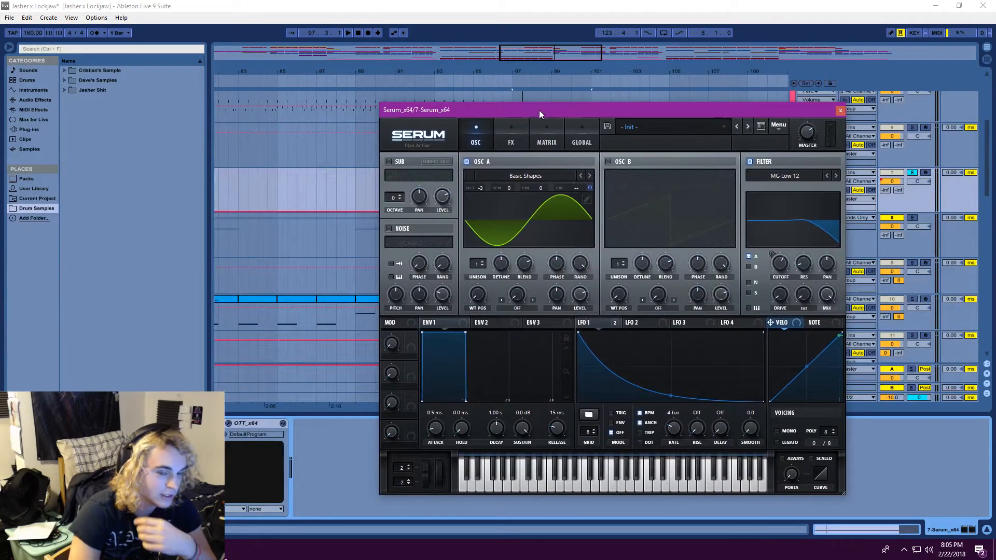
left_click(565, 178)
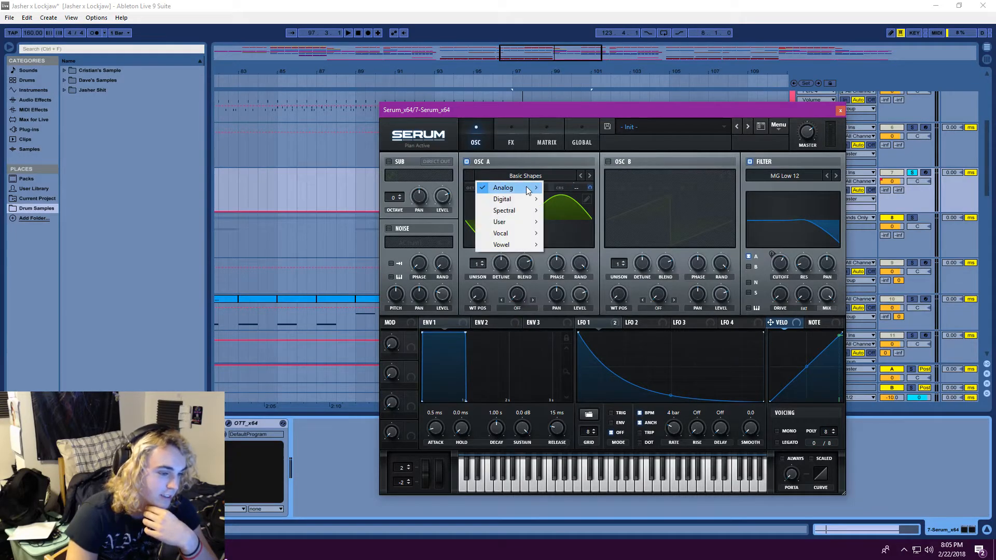
mouse_move(534, 188)
left_click(590, 238)
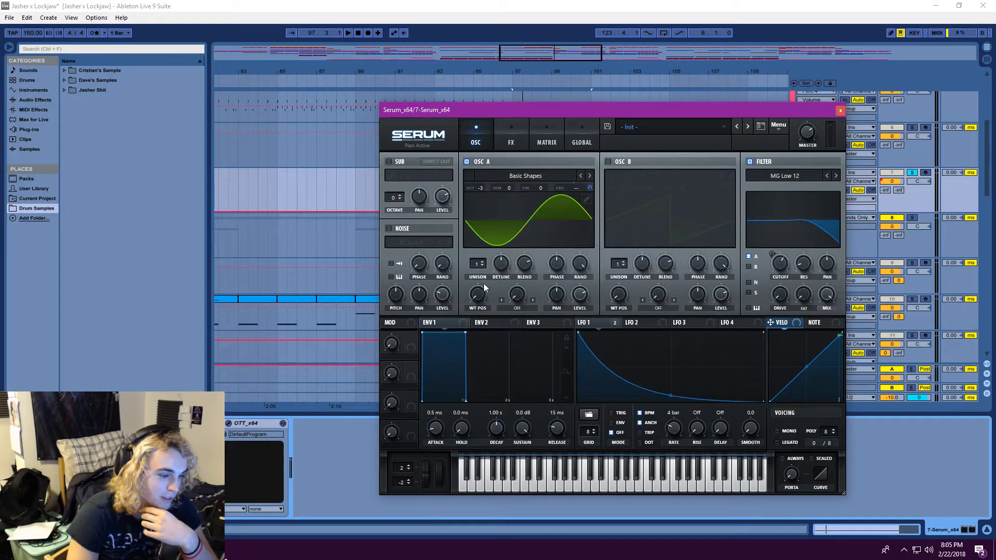
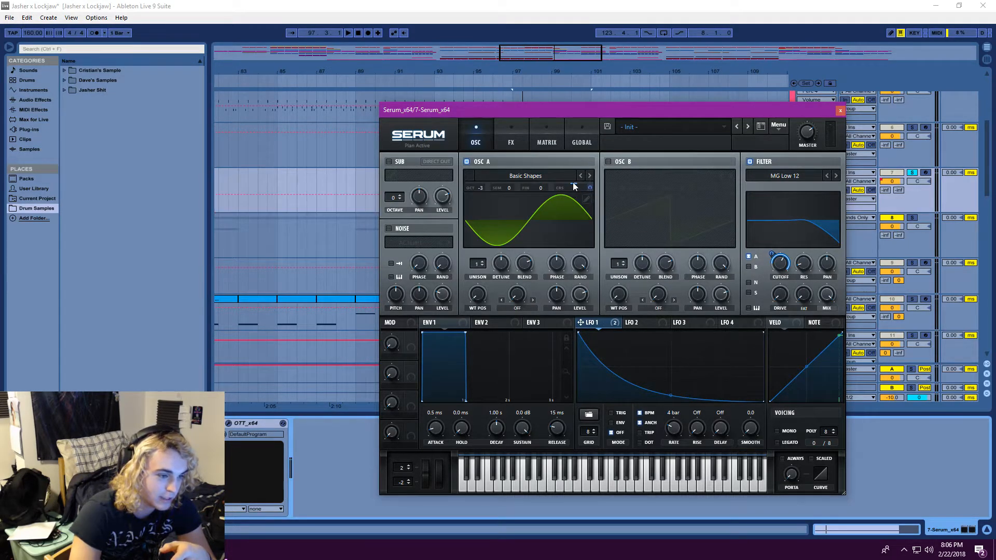
Examine LFO 1's modulation of oscillator A's coarse pitch and Serum's effects rack while playing the clip from bar 97
mouse_move(591, 188)
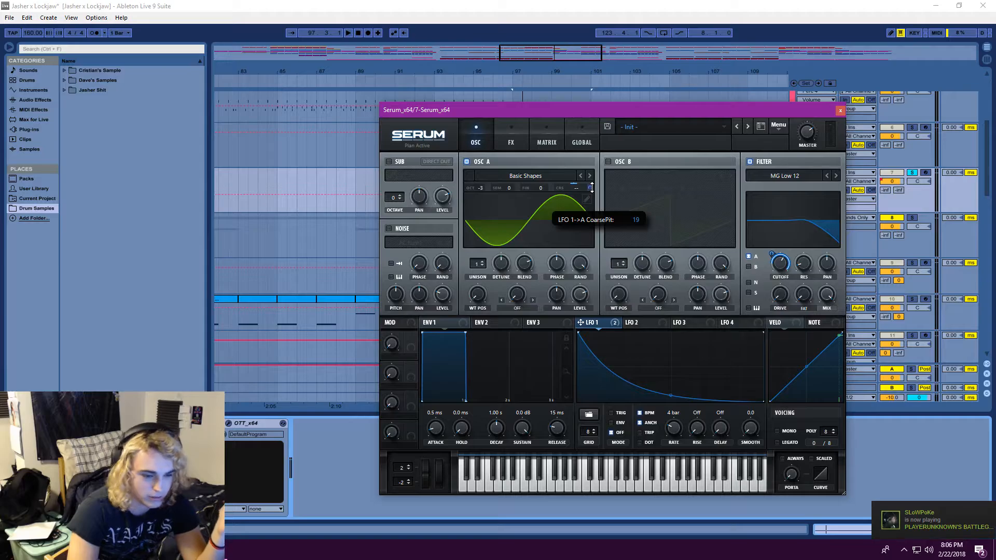
left_click(348, 33)
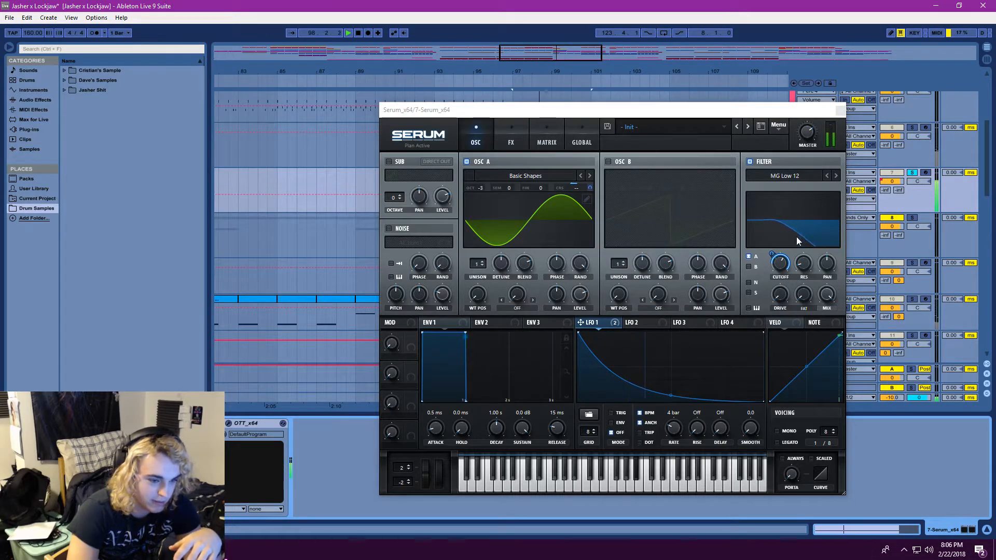
left_click(517, 129)
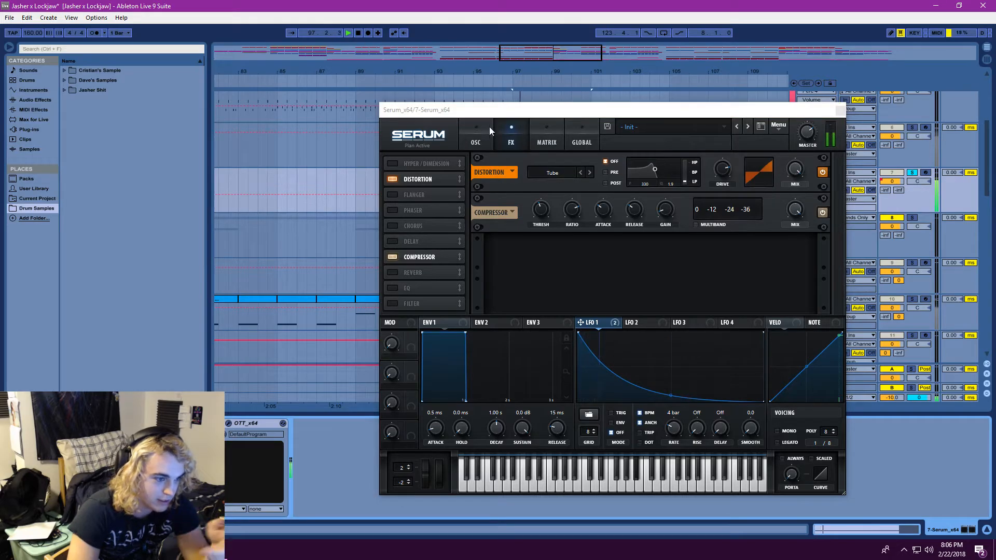
left_click(476, 133)
Replay the 7 Serum clip from bar 97 several times while watching the oscillator and filter settings
left_click(347, 33)
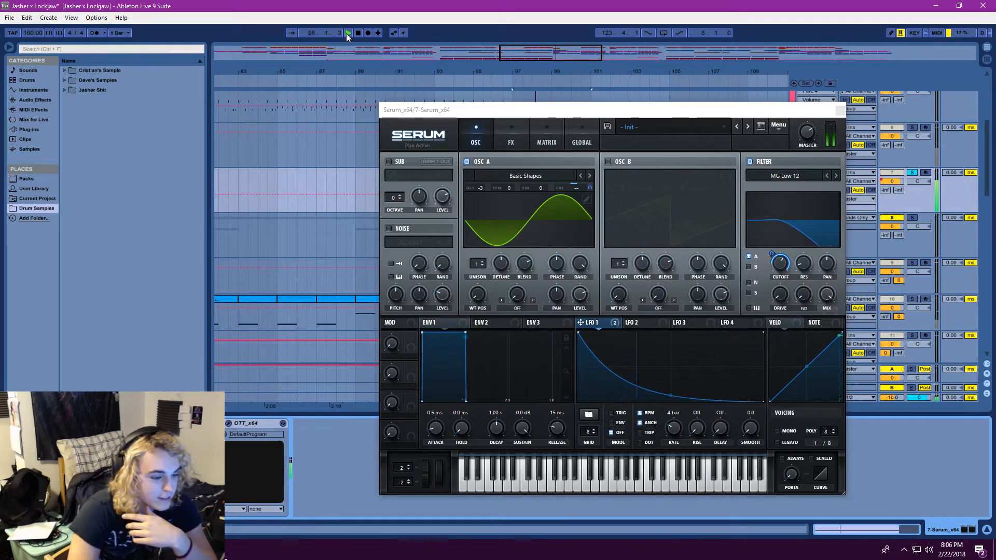
left_click(346, 34)
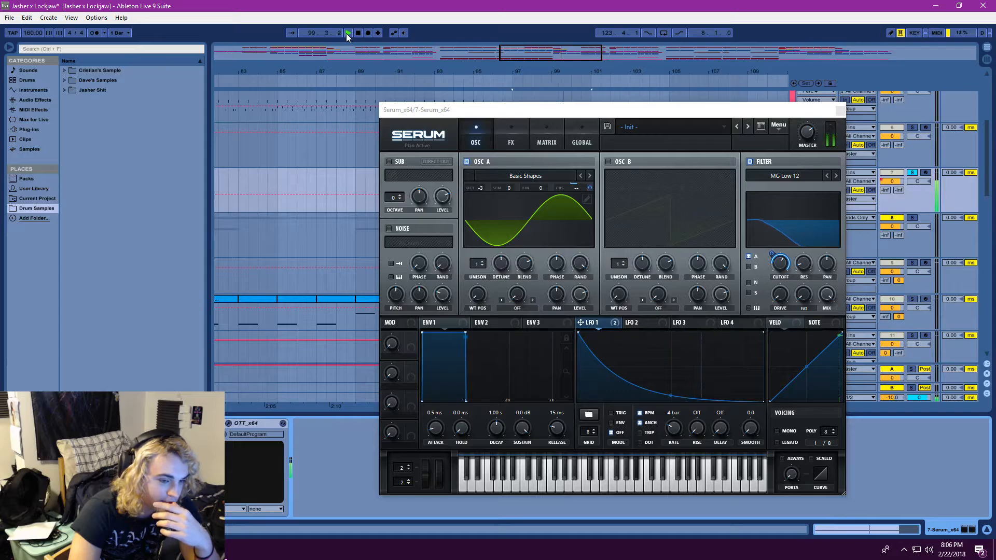
left_click(347, 33)
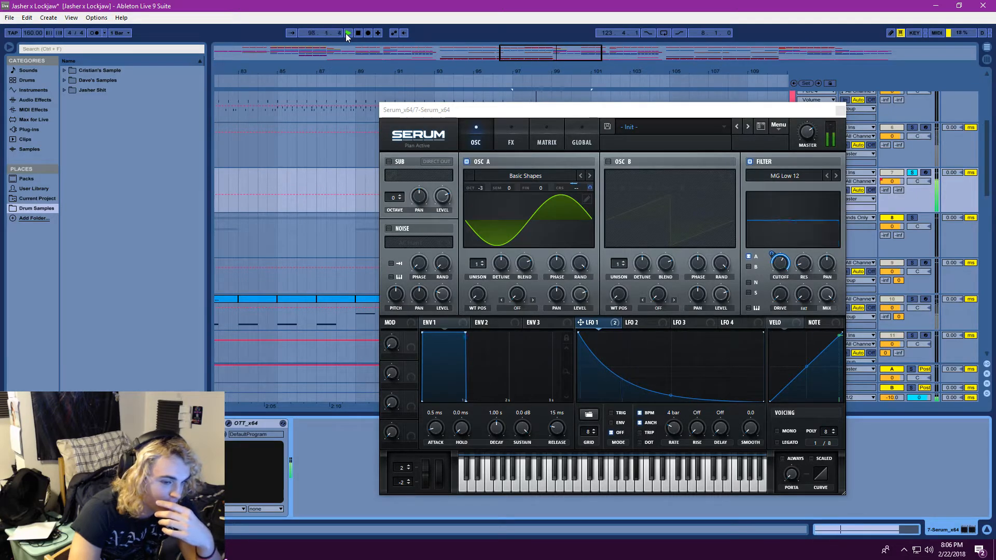
left_click(347, 33)
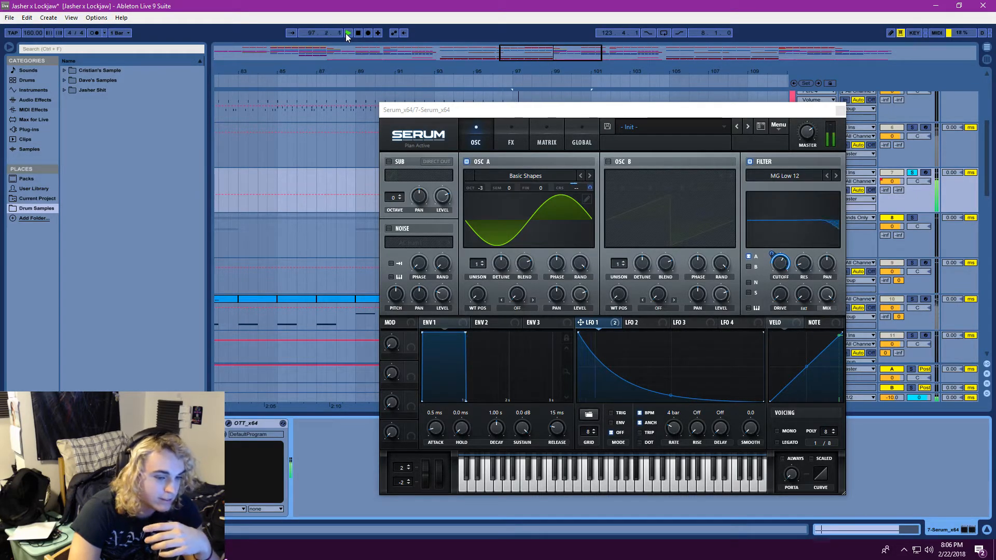
left_click(346, 33)
Close the Serum window, duplicate the 7 Serum track and delete the copied clip at bar 97
left_click(841, 110)
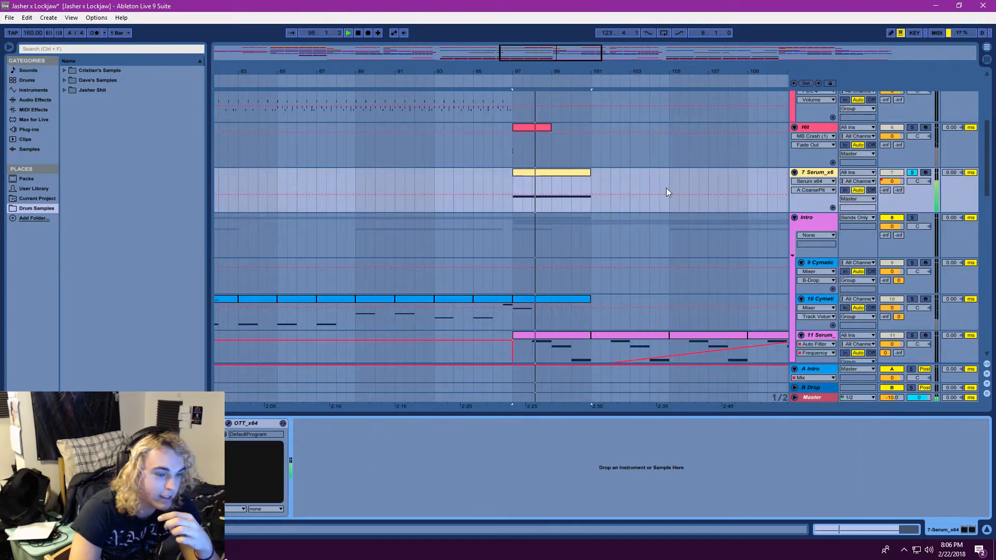
left_click(819, 172)
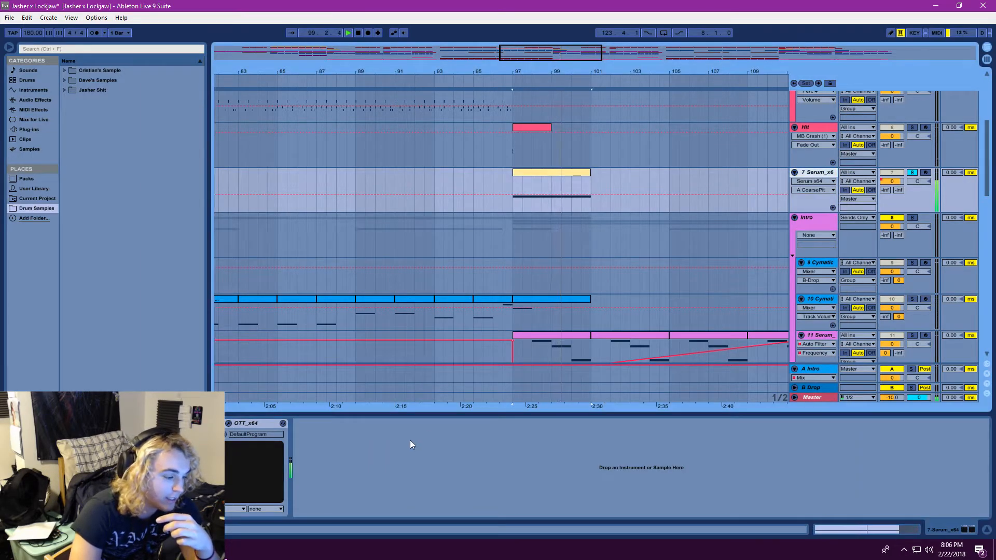
right_click(817, 170)
left_click(830, 191)
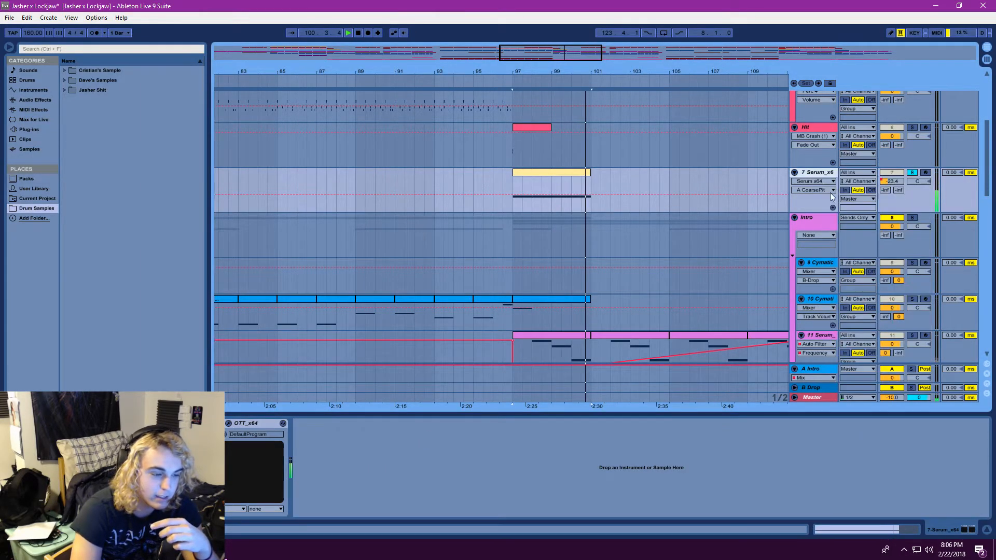
key("ctrl+d")
left_click(553, 219)
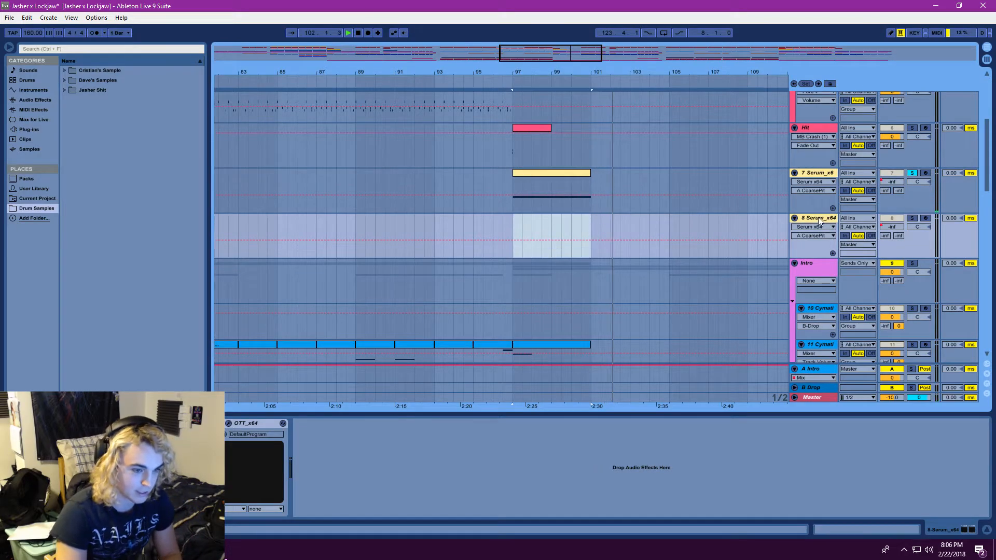
key("Delete")
Find Operator among the instruments and load it on the duplicated track in place of Serum
left_click(35, 99)
left_click(33, 90)
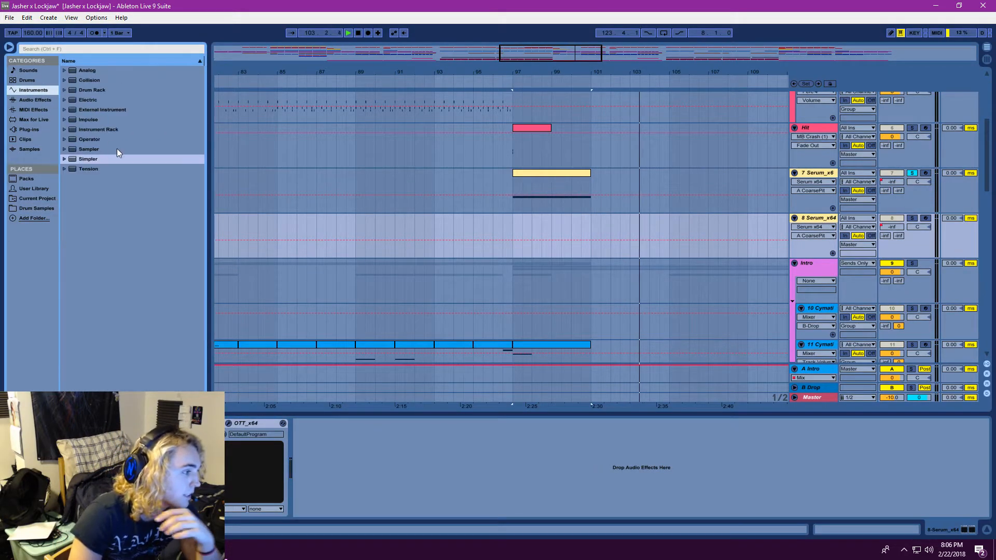
left_click(19, 100)
scroll(104, 194, "down", 1)
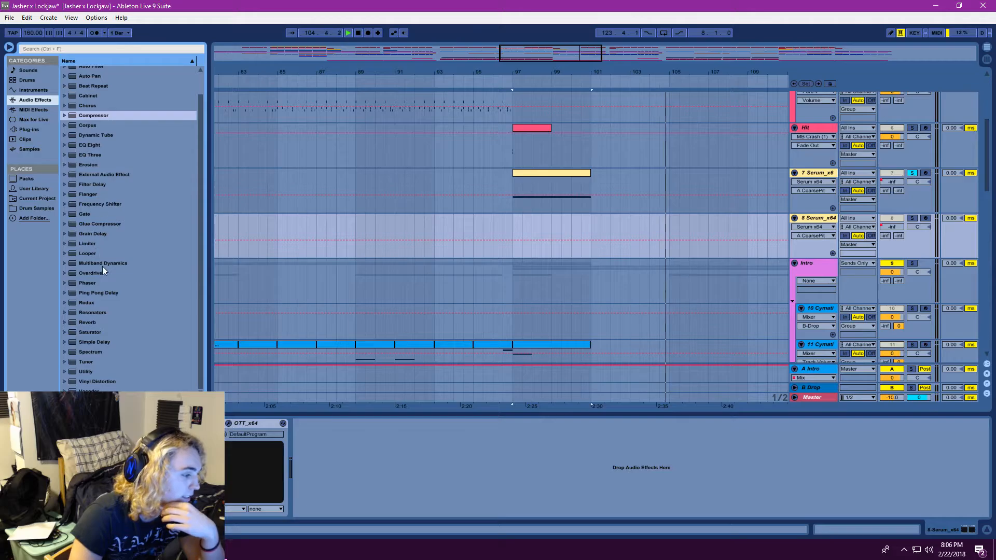
left_click(27, 92)
left_click(91, 140)
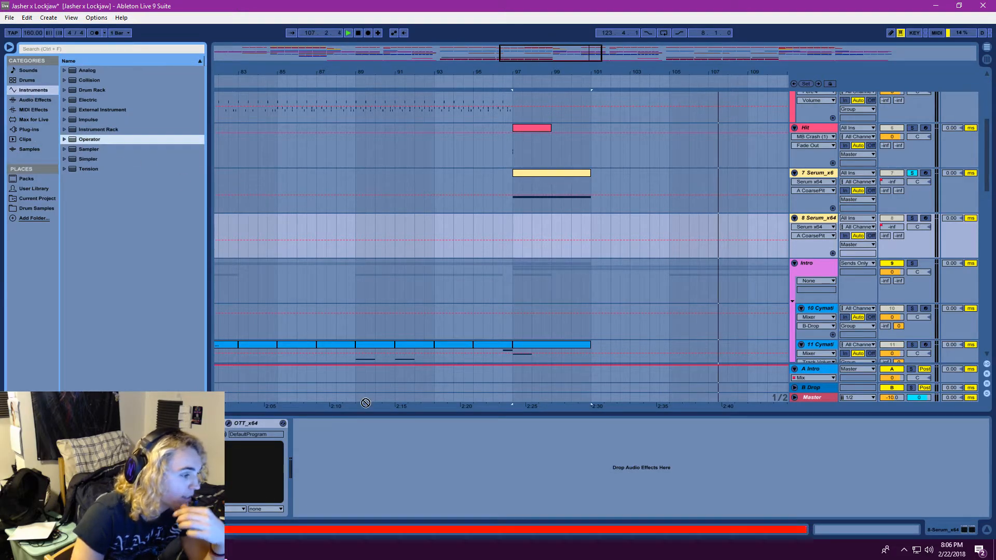
key("Return")
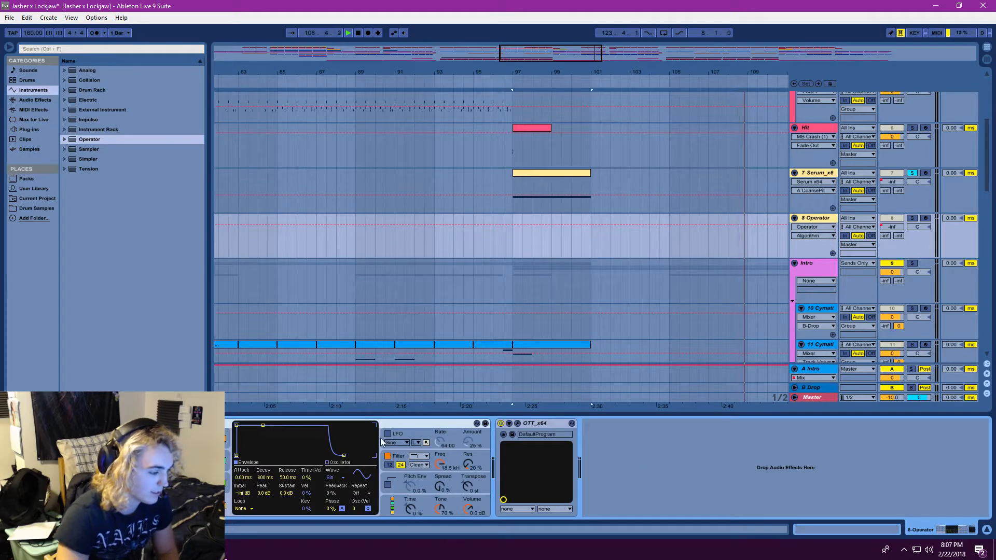
Arm the 8 Operator track for recording and turn off its OTT effect
key("b")
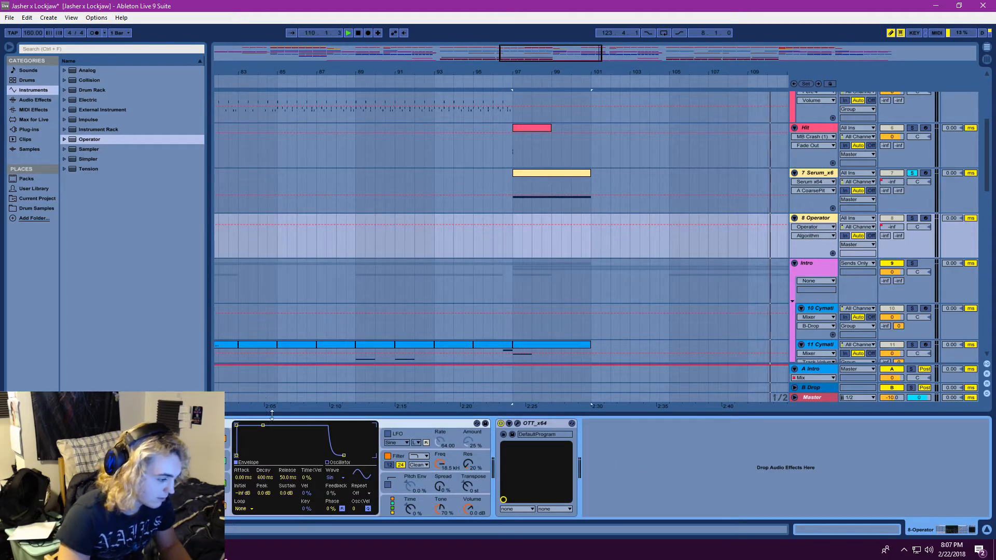
left_click(925, 219)
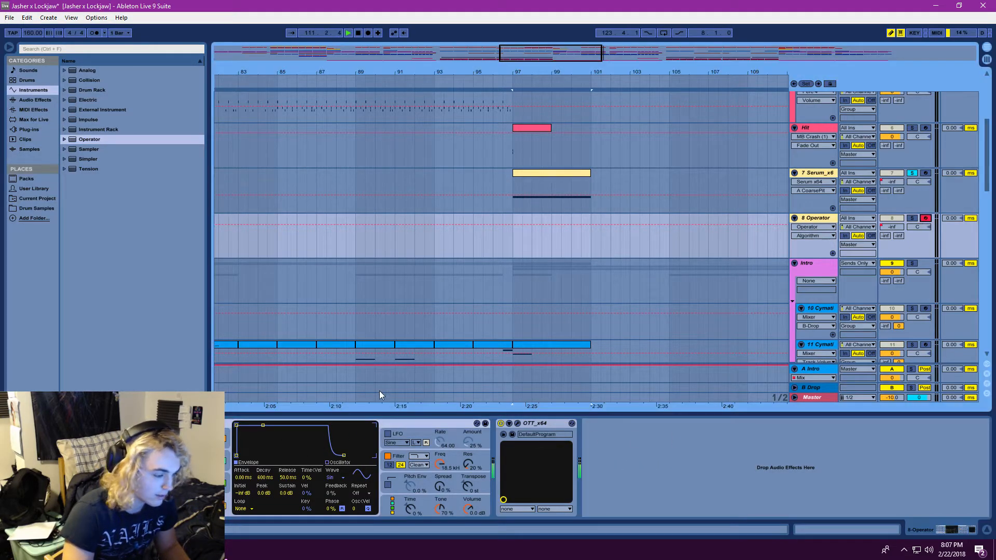
left_click(501, 423)
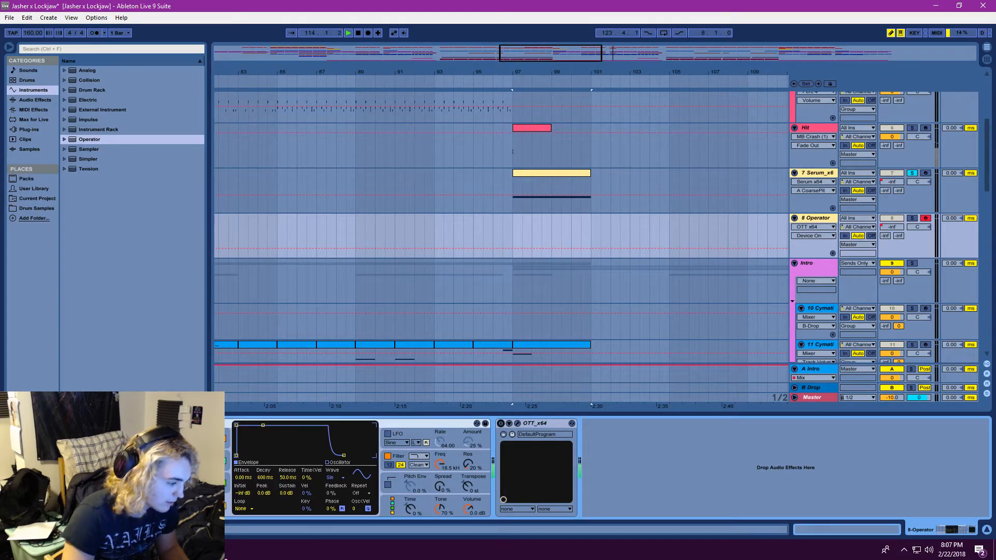
Select oscillator D in Operator and switch the LFO on and back off
mouse_move(136, 440)
left_mouse_down()
mouse_move(136, 423)
mouse_move(136, 438)
left_mouse_up()
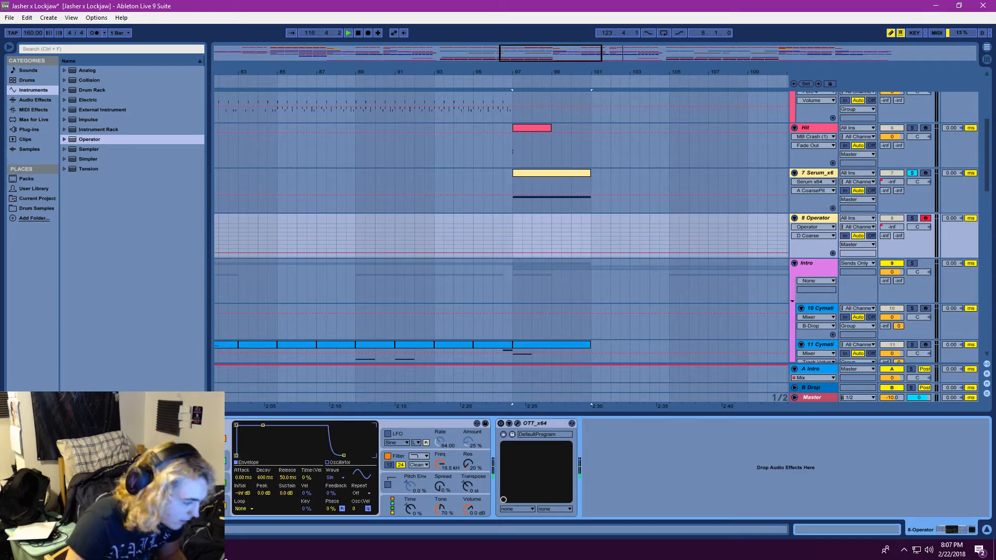
left_click(363, 476)
left_click(404, 429)
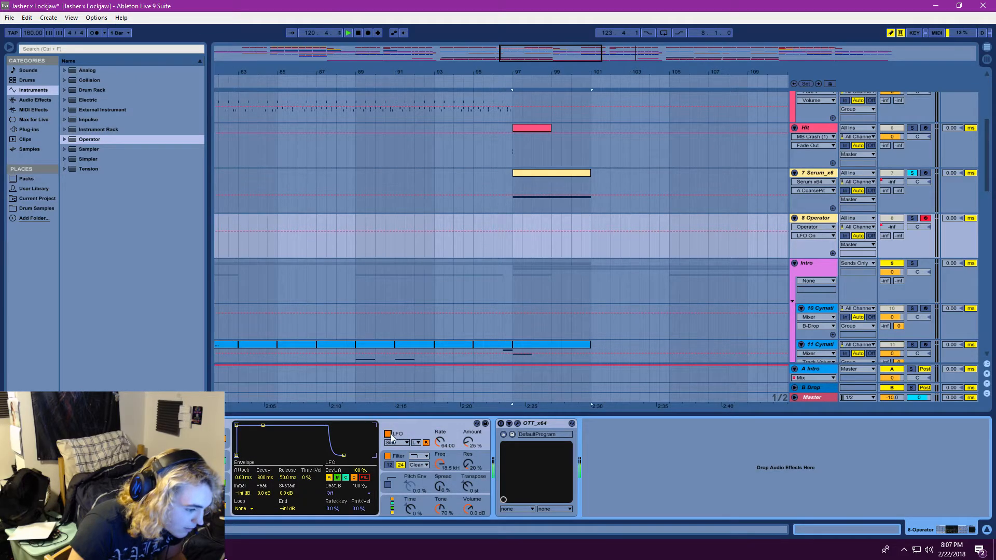
left_click(388, 434)
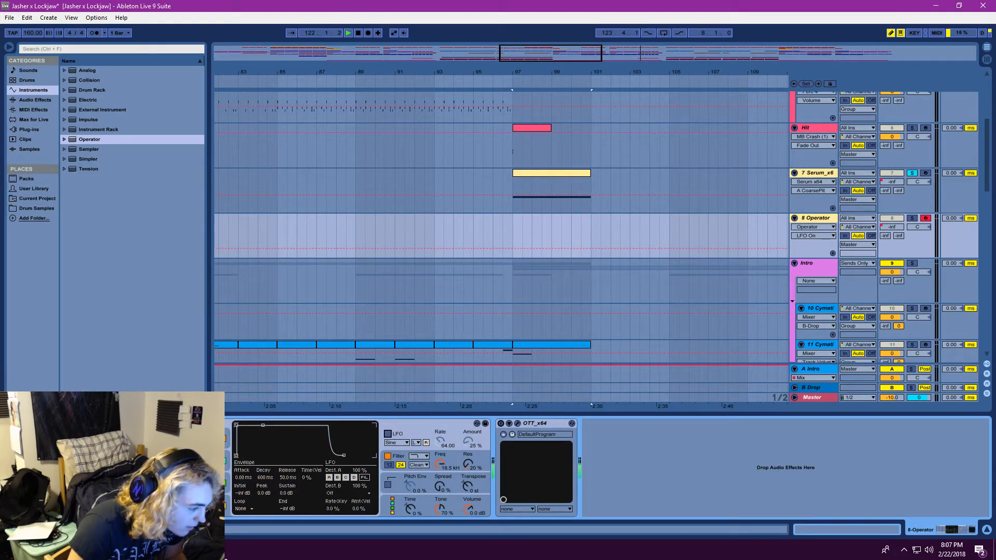
Try drawing custom harmonics in oscillator D's waveform editor and restore the Sine wave
left_click(226, 462)
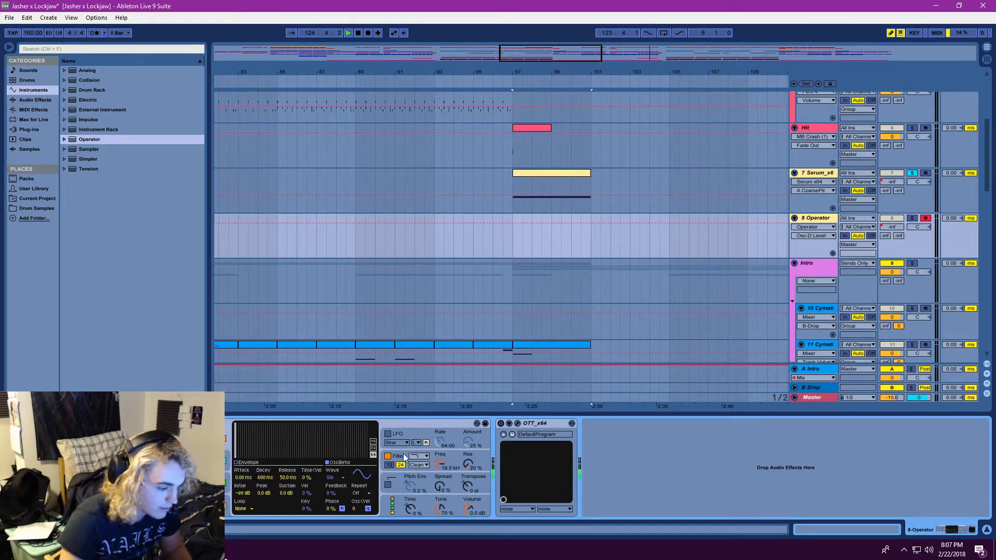
left_click(238, 430)
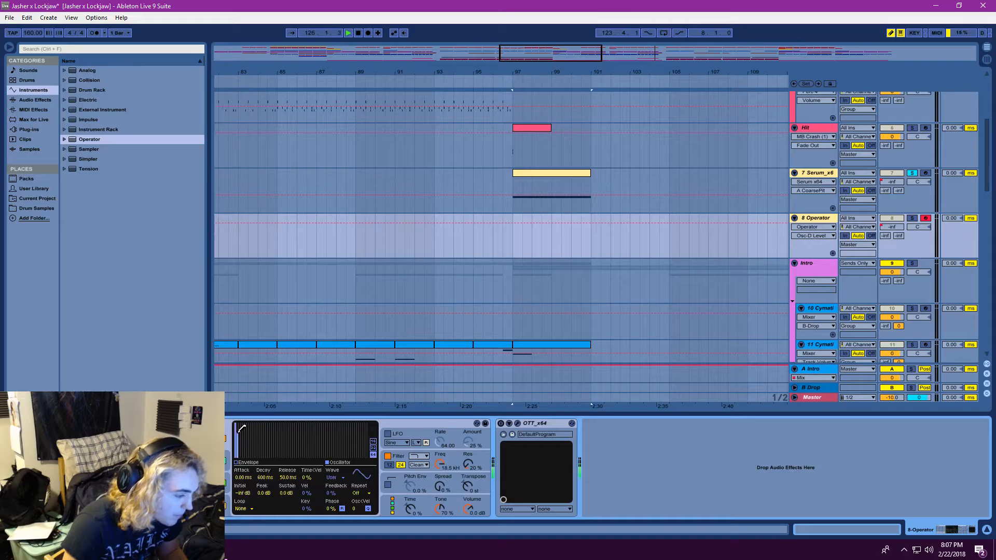
mouse_move(241, 428)
left_mouse_down()
mouse_move(368, 418)
mouse_move(255, 425)
mouse_move(340, 415)
left_mouse_up()
left_click(343, 477)
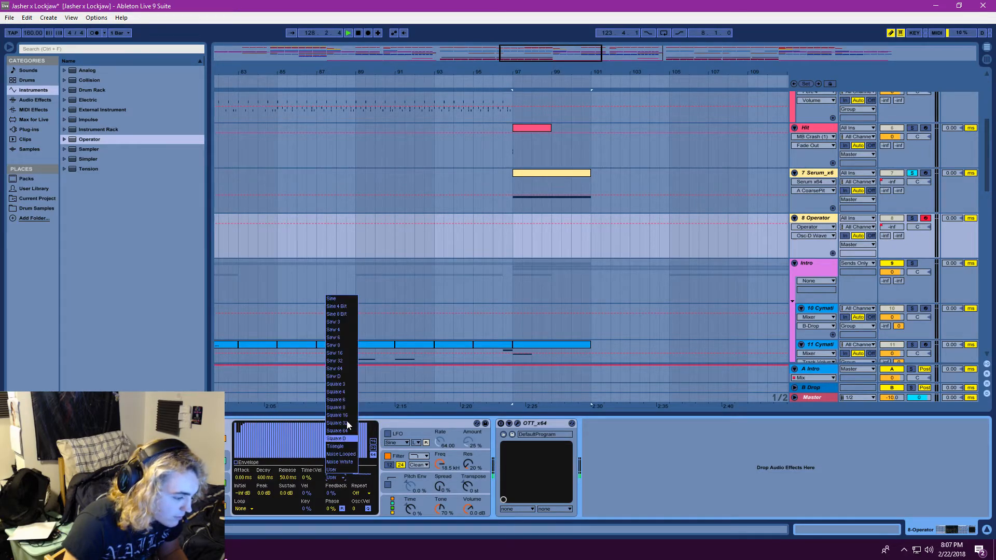
left_click(335, 301)
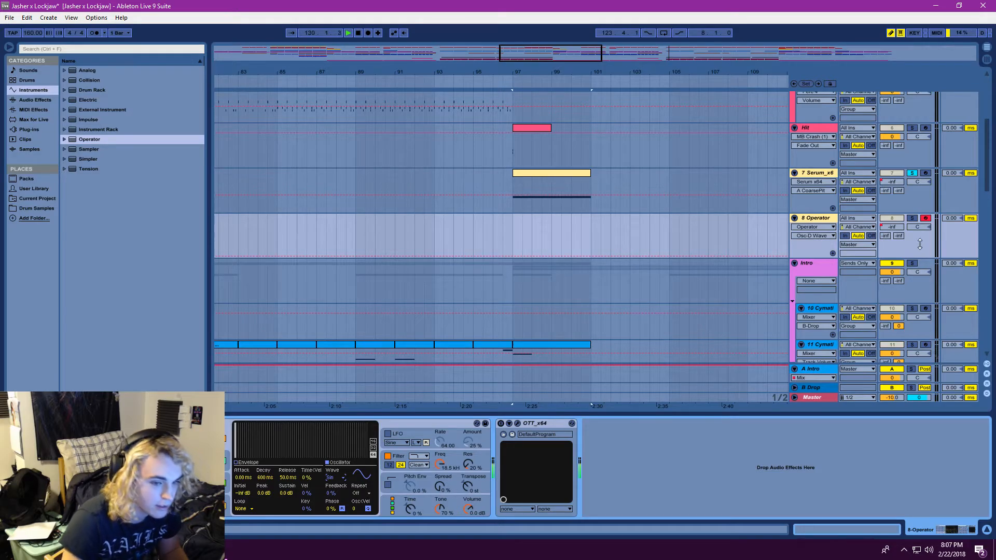
Solo the 8 Operator track and adjust oscillator D's level and coarse tuning, keeping the Sine wave
left_click(914, 218)
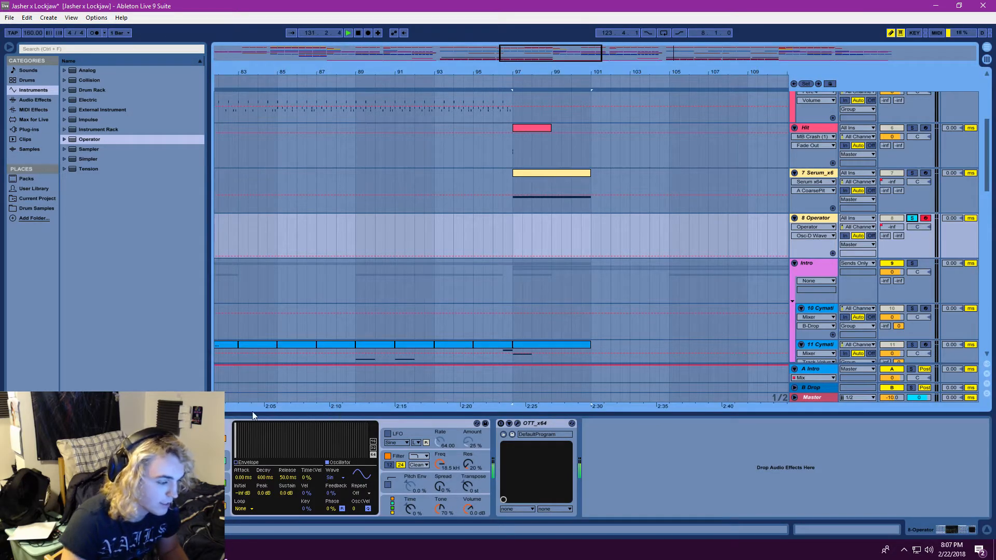
left_click_drag(209, 442, 209, 452)
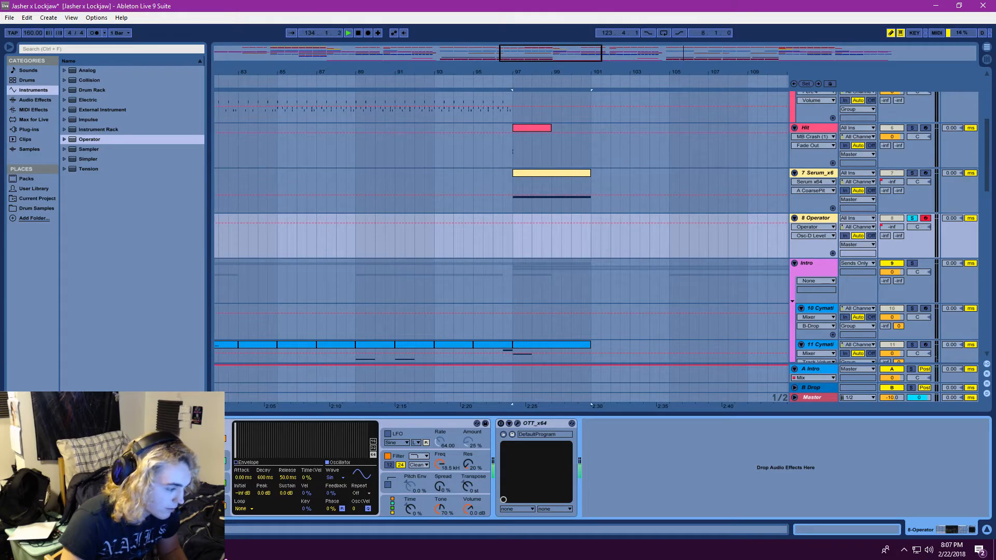
left_click(137, 442)
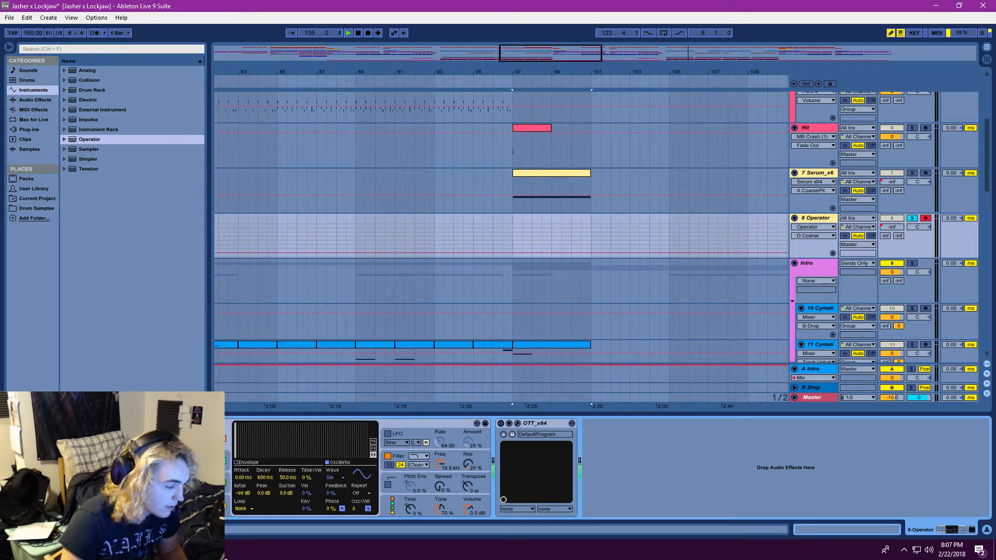
left_click(337, 478)
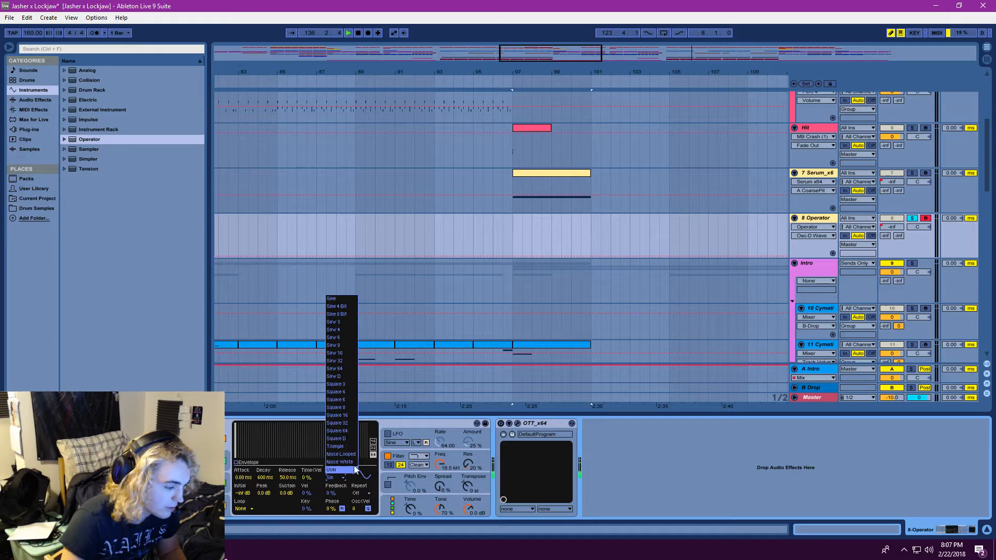
left_click(340, 298)
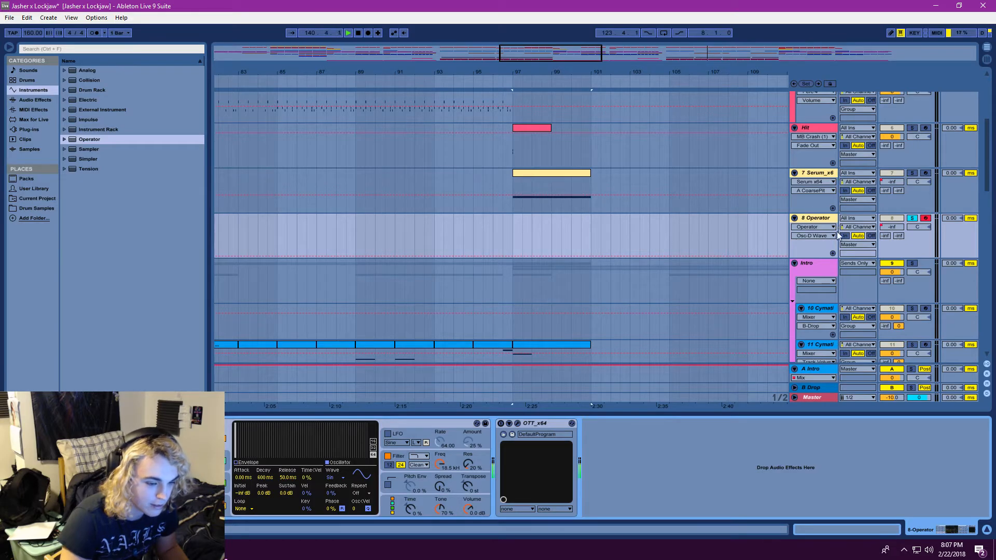
Play the arrangement from bar 97 and compare it with the 8 Operator track unsoloed and soloed
left_click(349, 33)
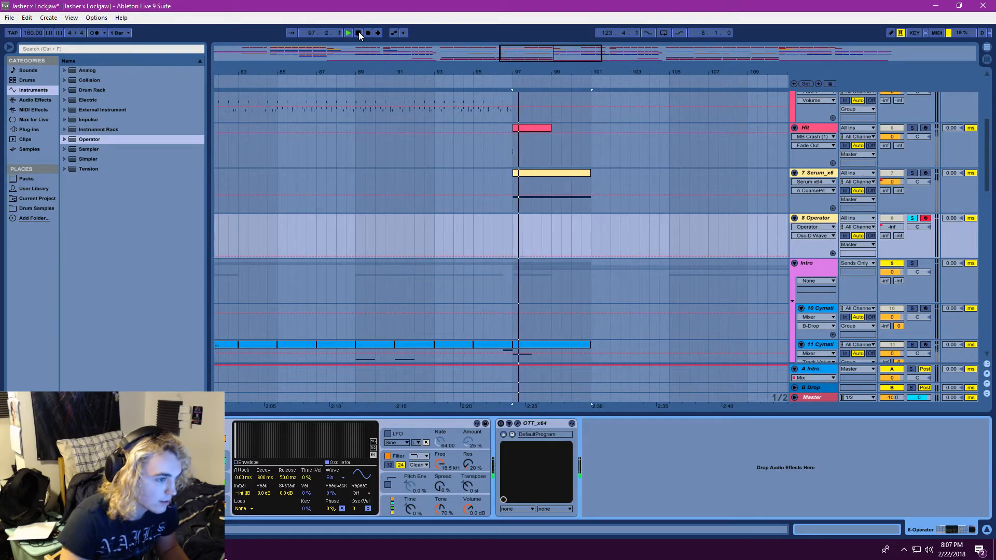
left_click(913, 218)
left_click(913, 218)
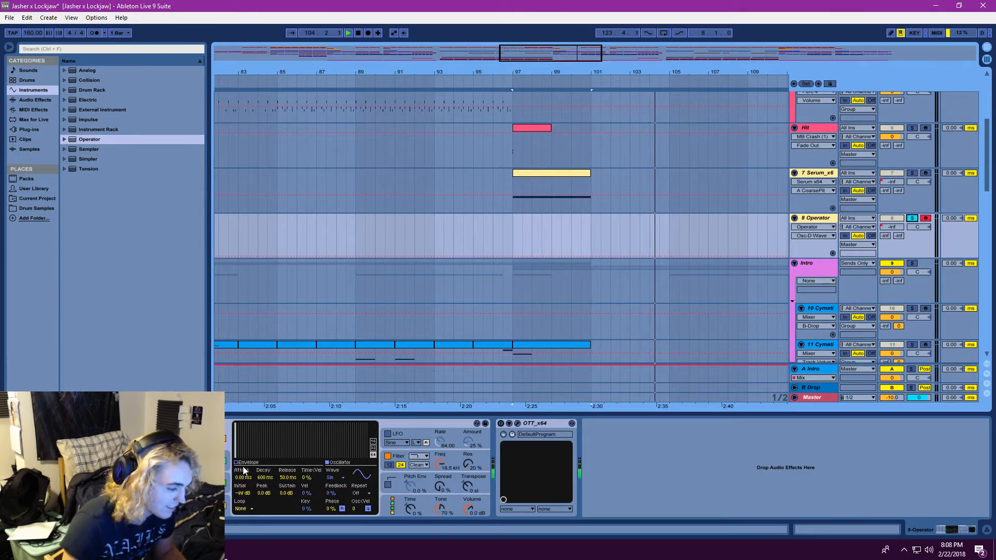
Set oscillator D's wave to Saw 16 in Operator and select the device
left_click(343, 477)
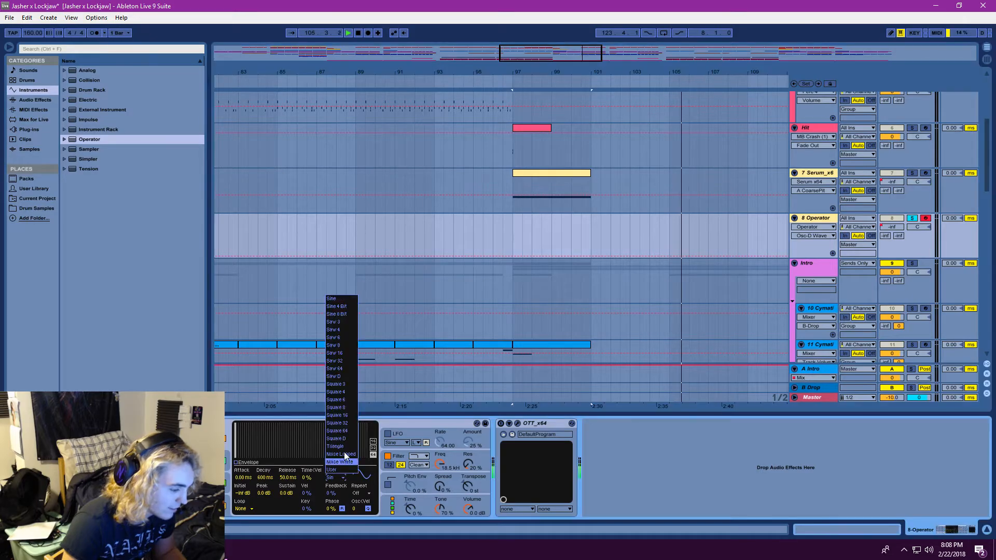
left_click(345, 353)
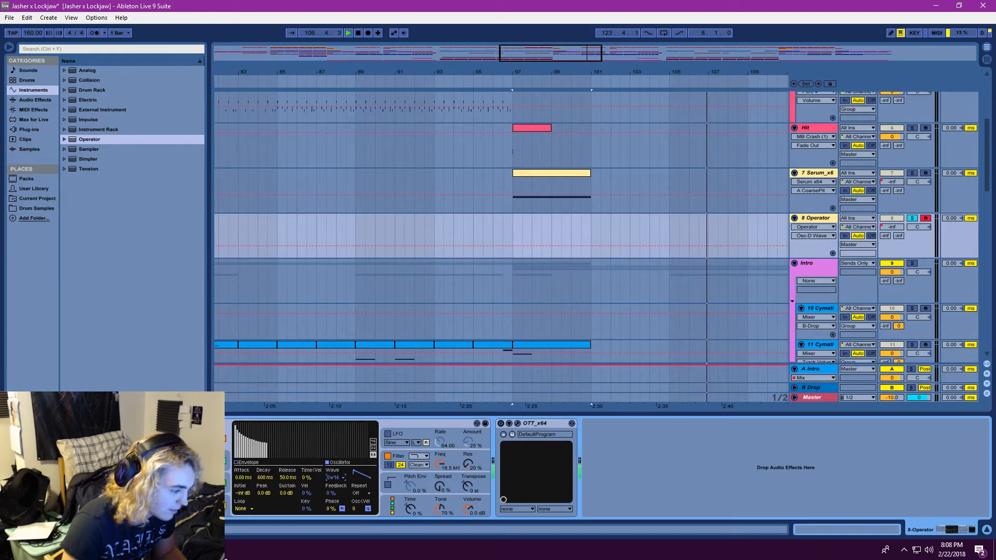
left_click(427, 424)
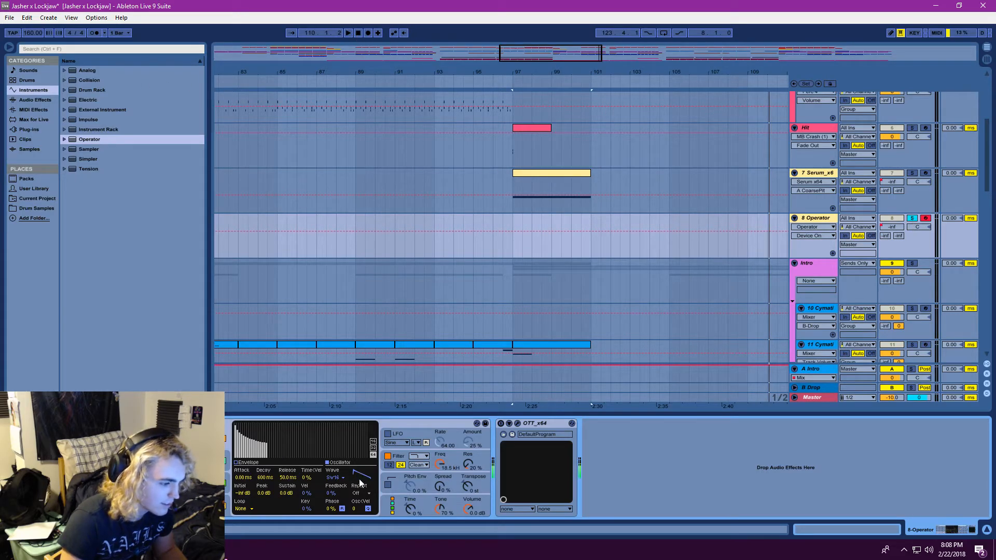
Set oscillator D's wave back to Sine and delete the 8 Operator track
left_click(339, 478)
left_click(338, 298)
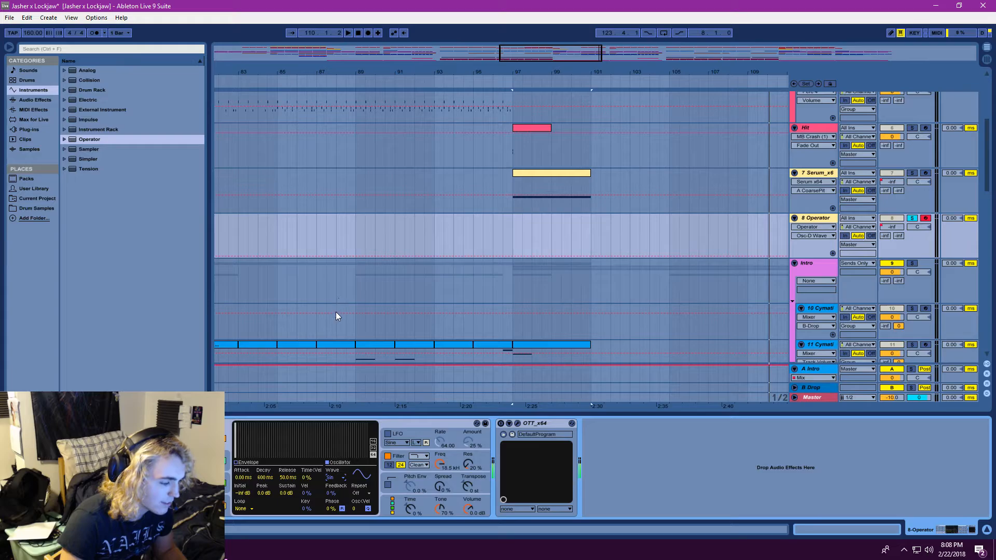
left_click(912, 218)
left_click(913, 218)
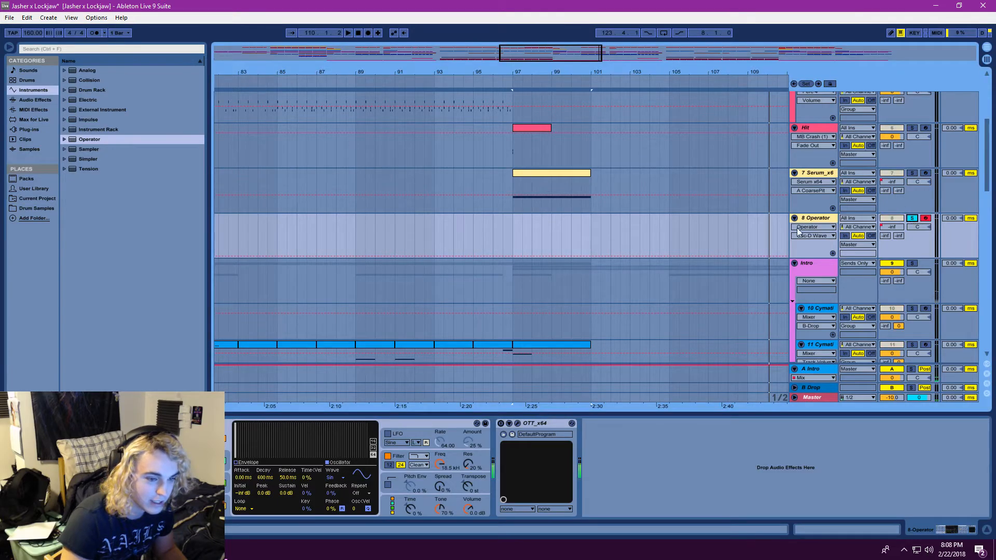
key("Delete")
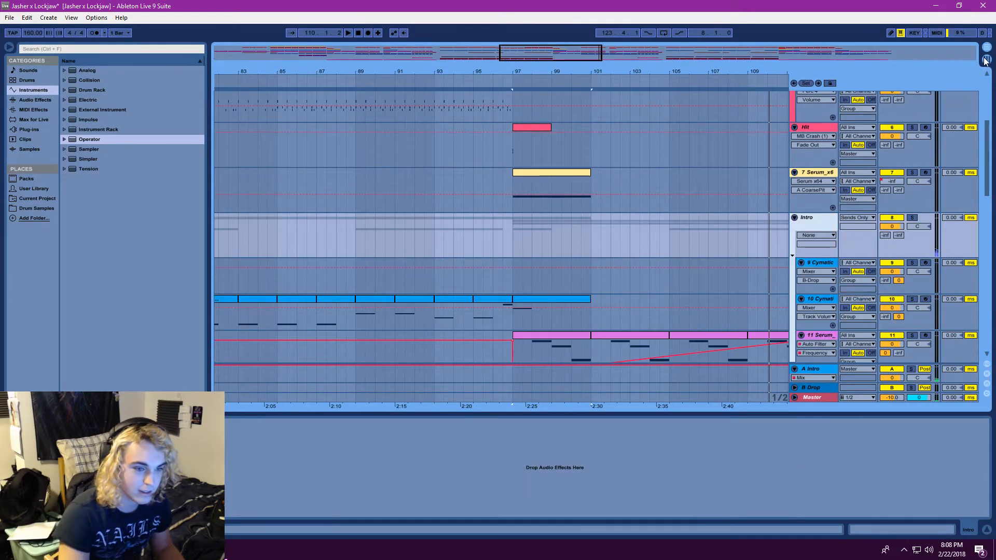
Create a new Live Set without saving the changes to Jasher x Lockjaw
left_click(9, 18)
left_click(20, 28)
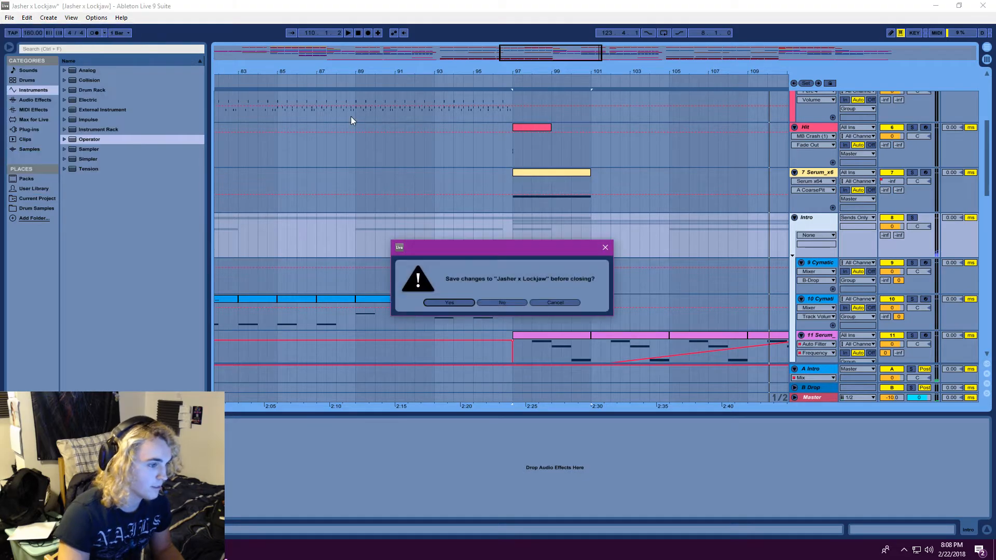
left_click(488, 303)
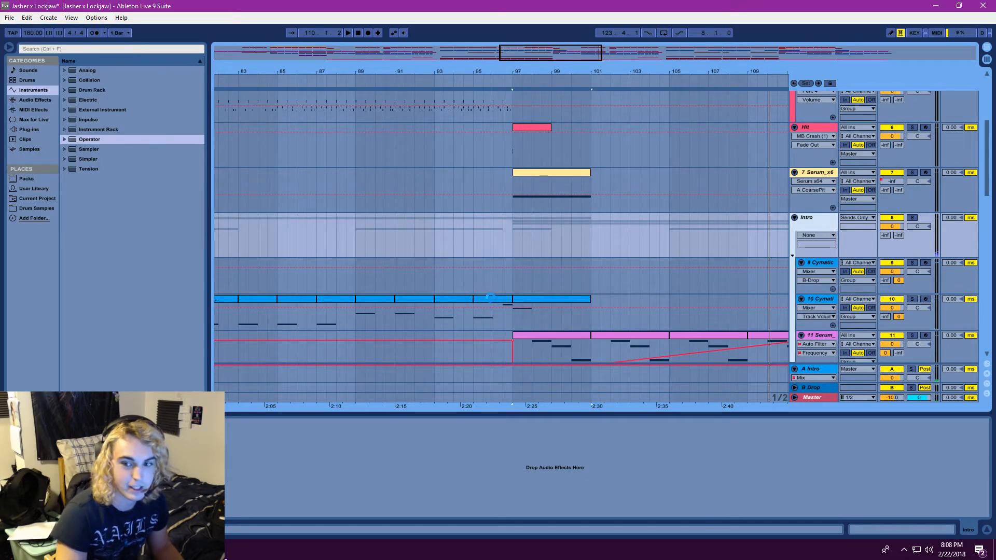
left_click(8, 18)
left_click(9, 18)
left_click(9, 18)
mouse_move(40, 53)
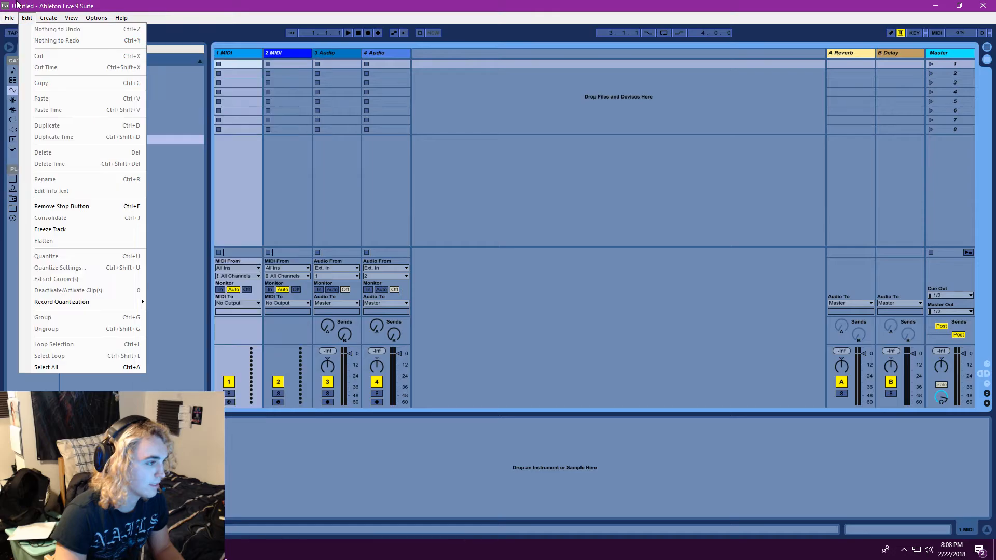
left_click(99, 4)
Switch to the Arrangement view and load the Operator instrument onto the 1 MIDI track
left_click(988, 48)
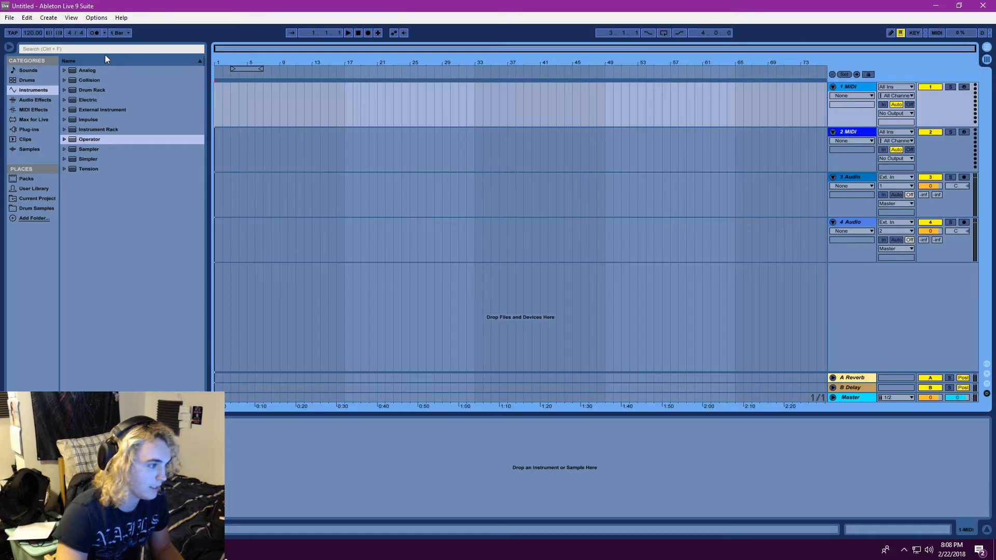
left_click_drag(96, 139, 285, 465)
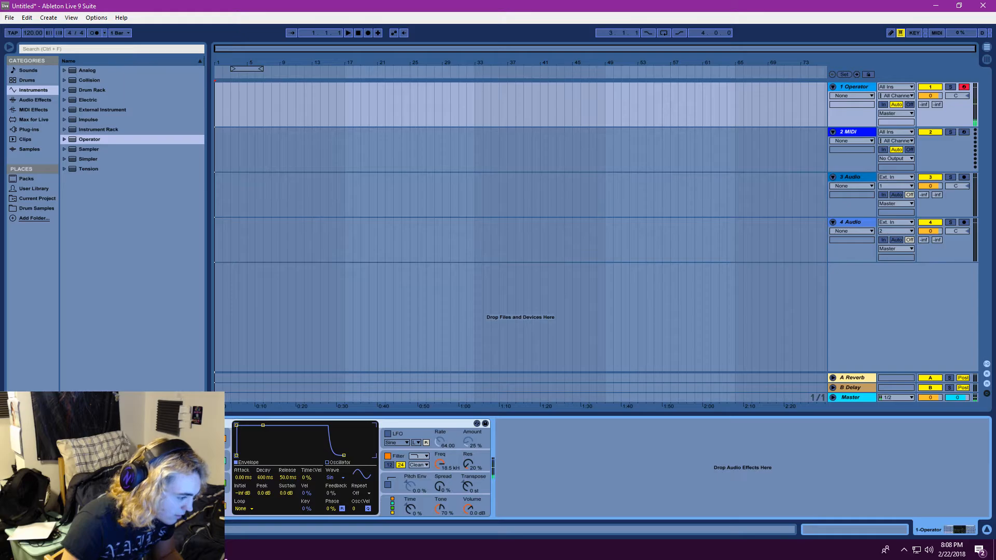
Adjust oscillator D's level and toggle Operator's oscillators off and on to compare their sound
mouse_move(208, 441)
left_mouse_down()
mouse_move(209, 422)
mouse_move(209, 446)
left_mouse_up()
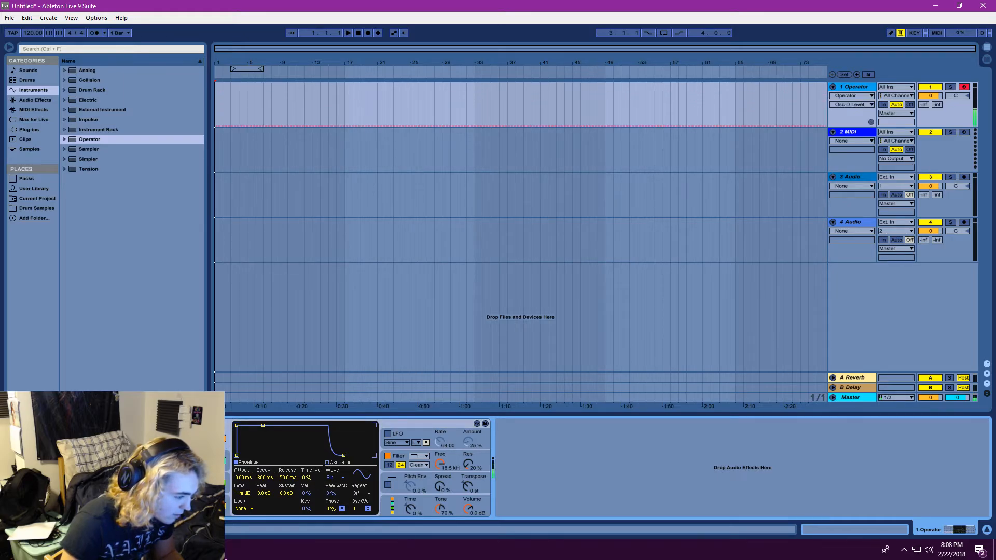
left_click(223, 461)
left_click(223, 483)
left_click(223, 506)
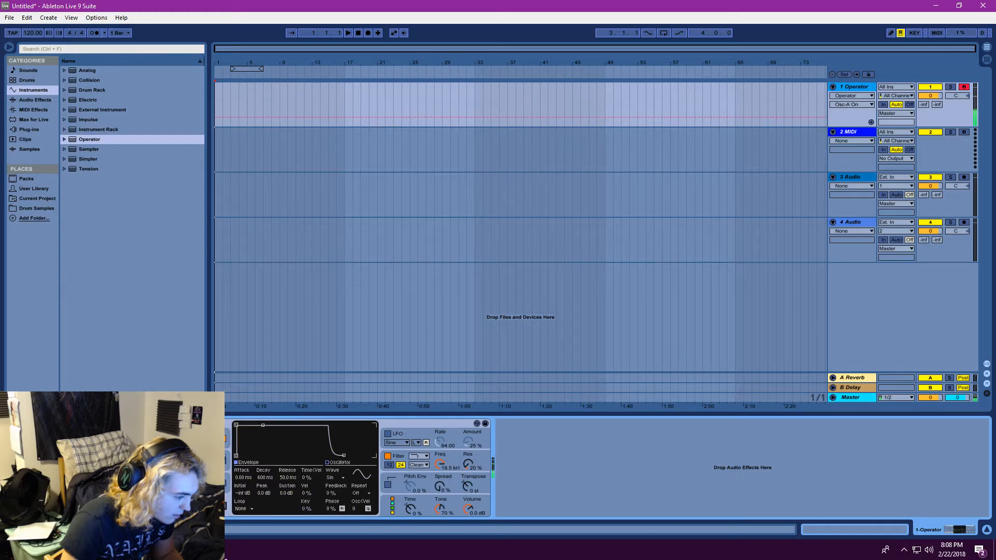
left_click(224, 506)
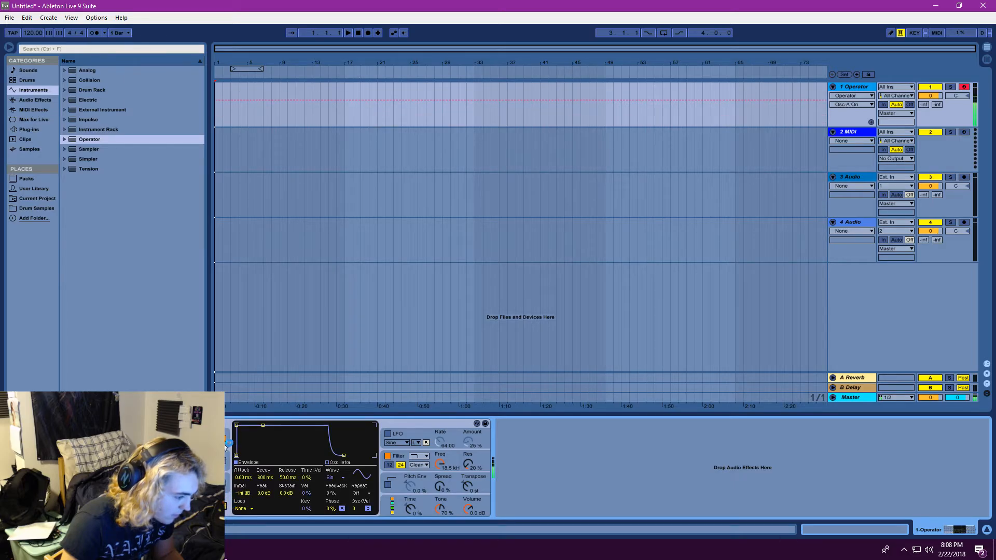
left_click(225, 440)
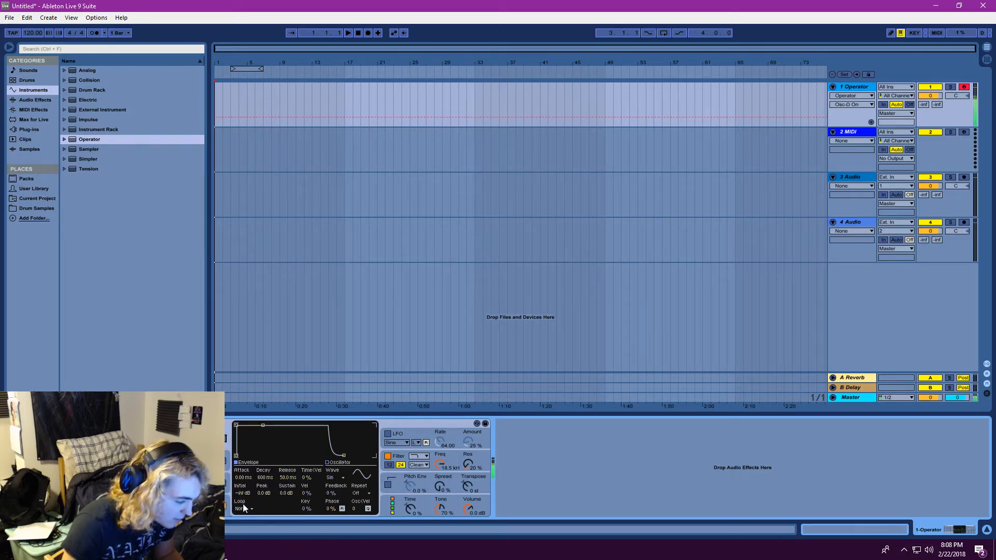
Adjust oscillator A's coarse tuning, then turn on the pitch envelope and set Transpose to -12 st
left_click_drag(136, 508, 136, 478)
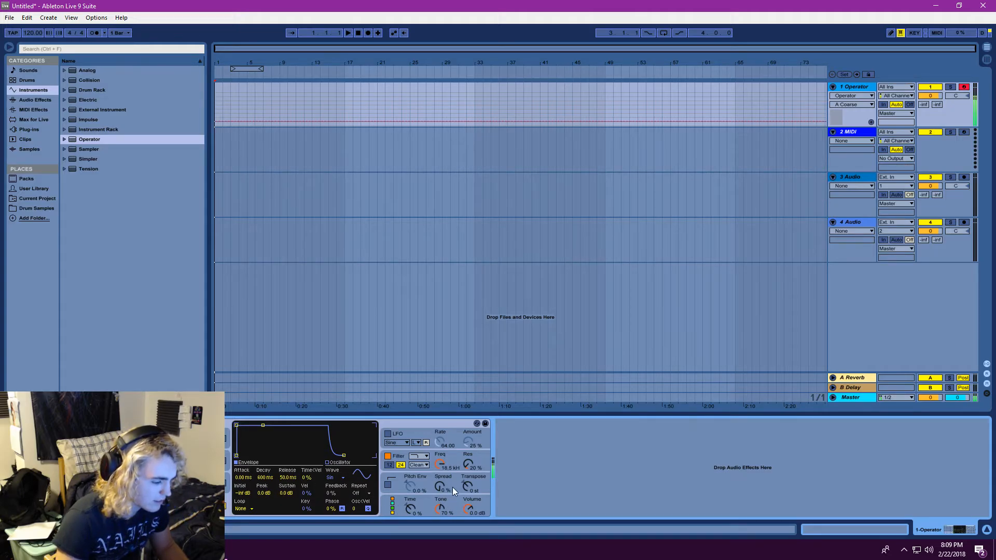
left_click_drag(412, 486, 467, 495)
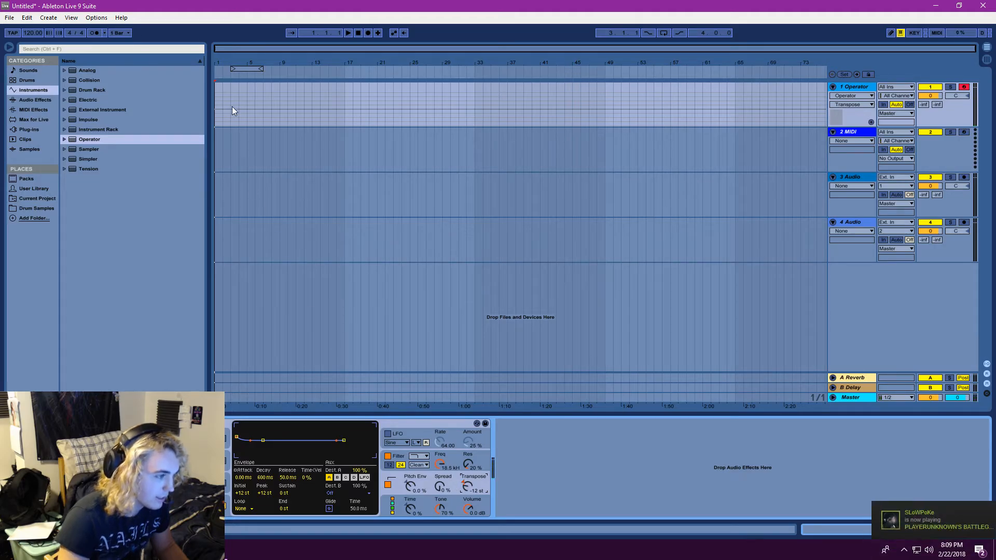
Insert a four-bar MIDI clip at bar 1 of the 1 Operator track with a C4 note spanning its full length
left_click_drag(215, 99, 248, 103)
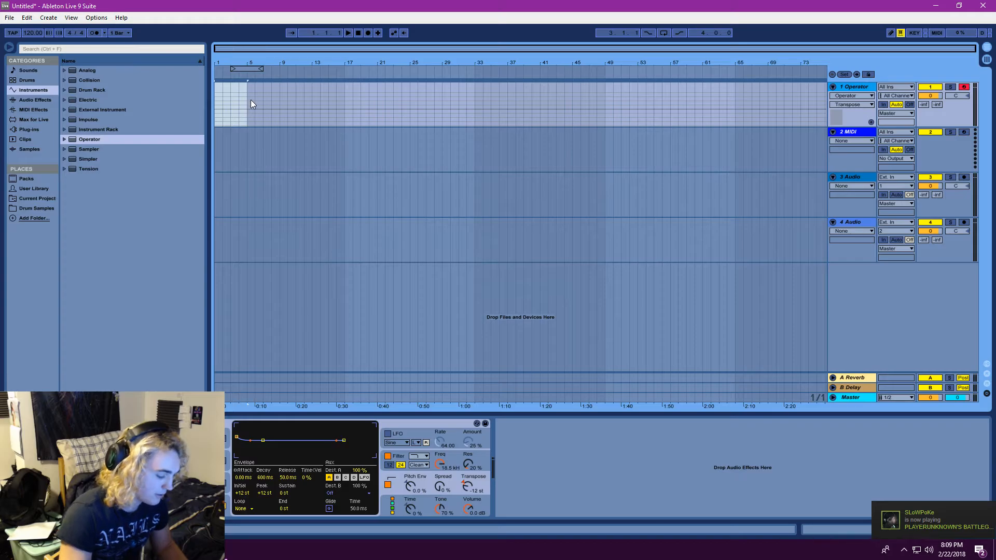
key("ctrl+shift+m")
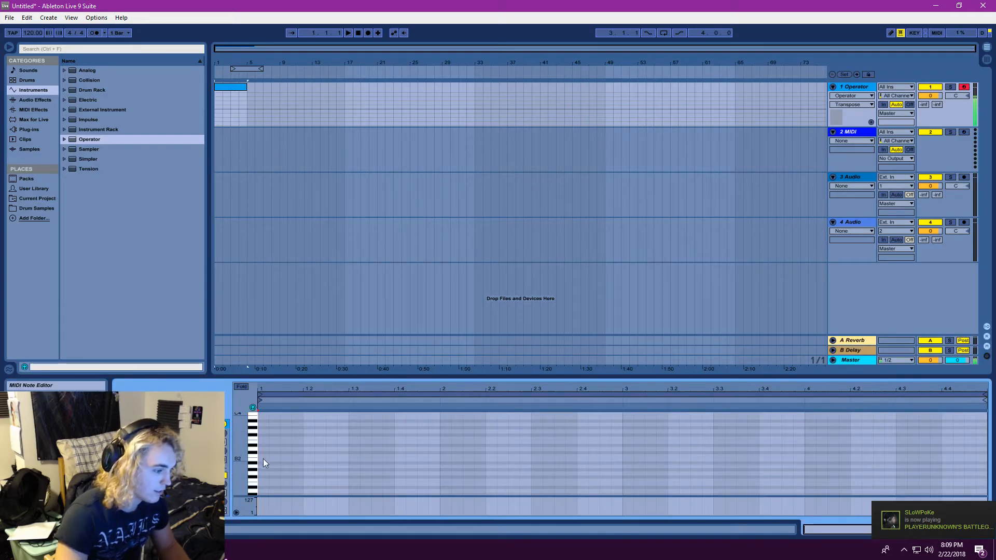
scroll(266, 433, "up", 2)
double_click(261, 445)
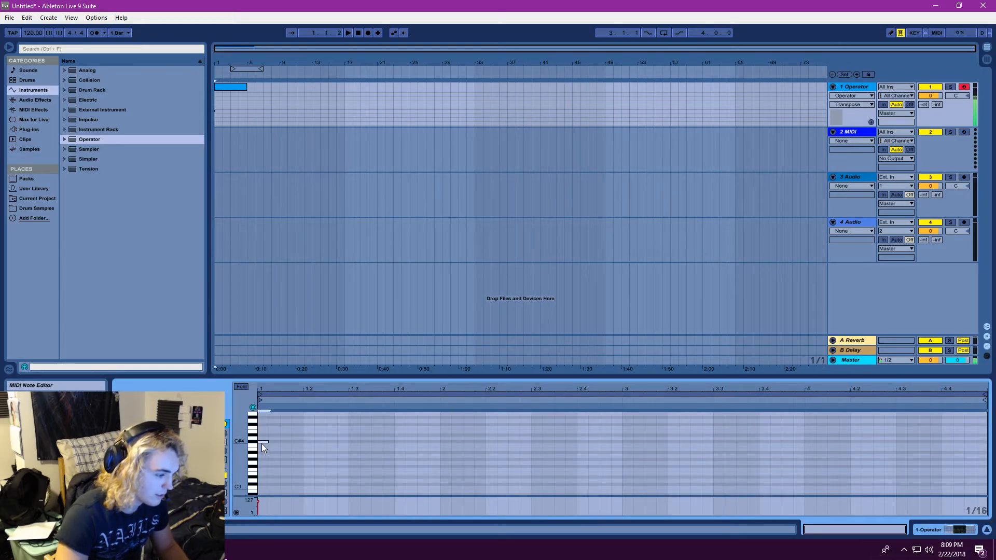
left_click_drag(269, 445, 848, 446)
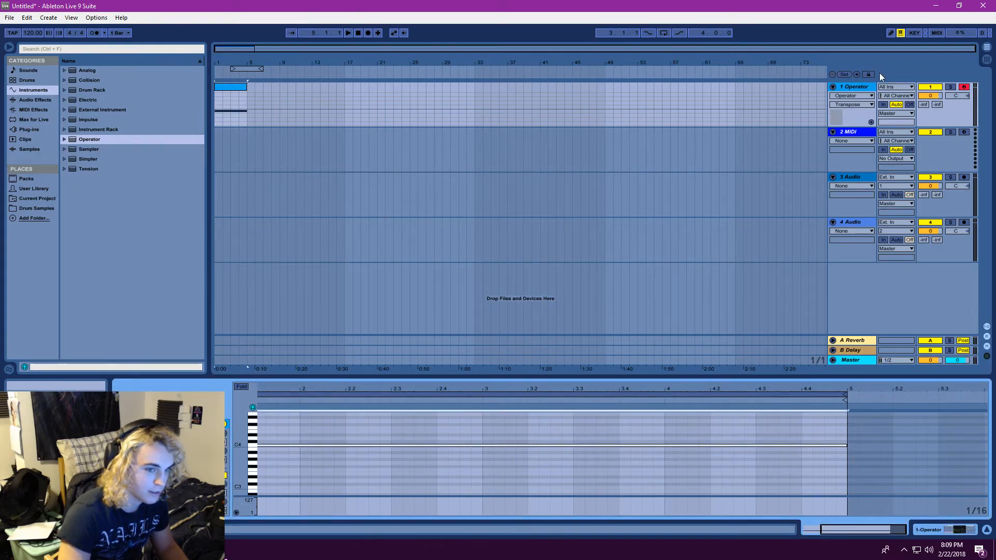
Show the automation of Operator's Transpose parameter on the 1 Operator track
left_click(853, 90)
right_click(469, 490)
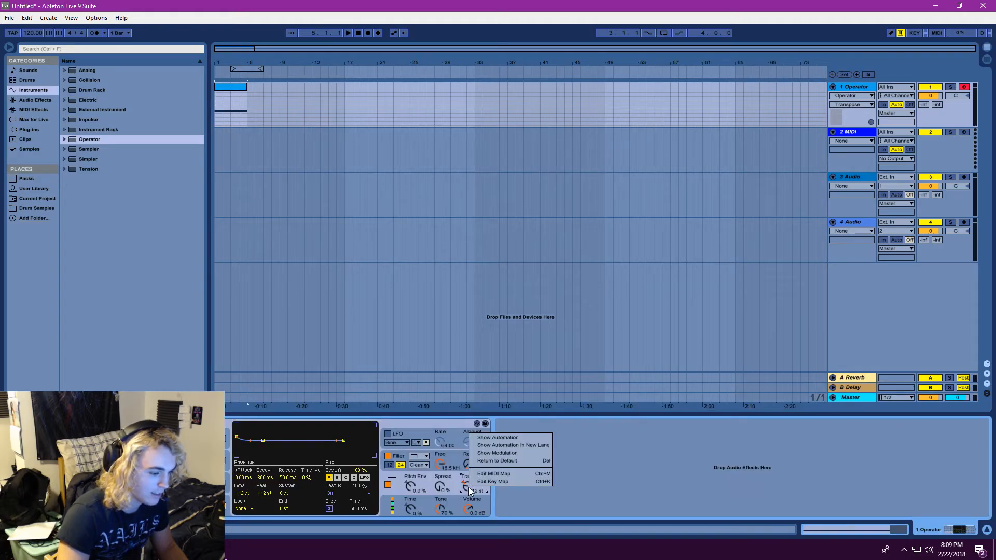
left_click(674, 485)
right_click(466, 484)
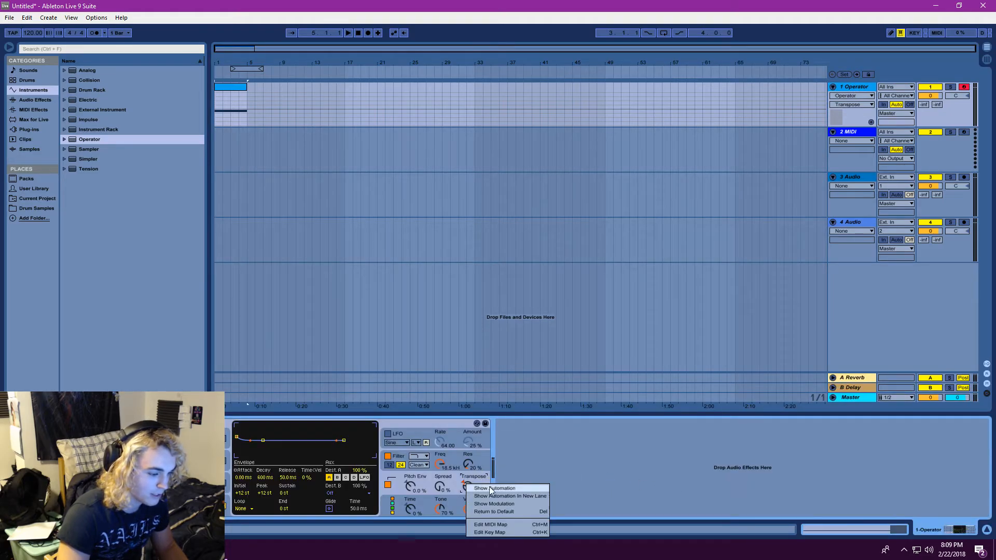
left_click(490, 490)
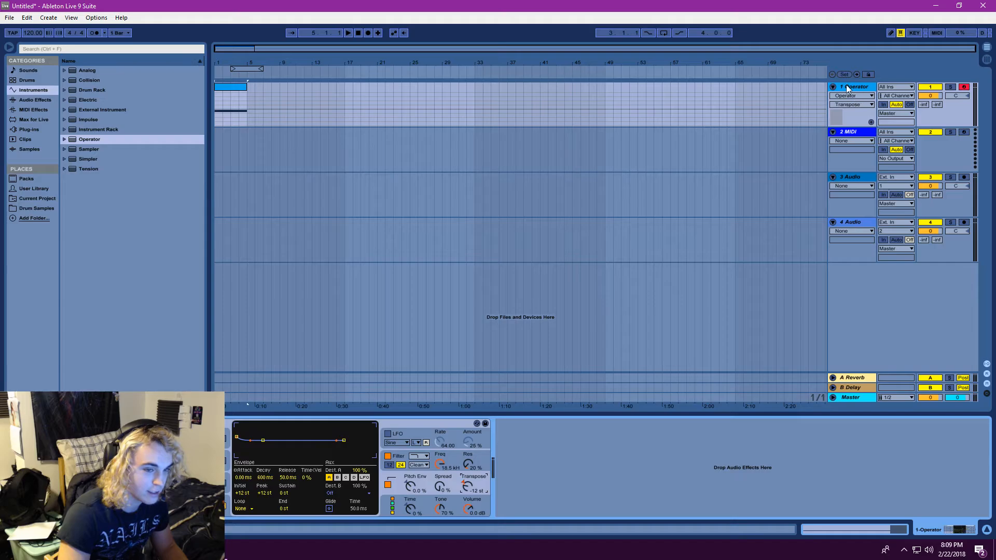
left_click(223, 113)
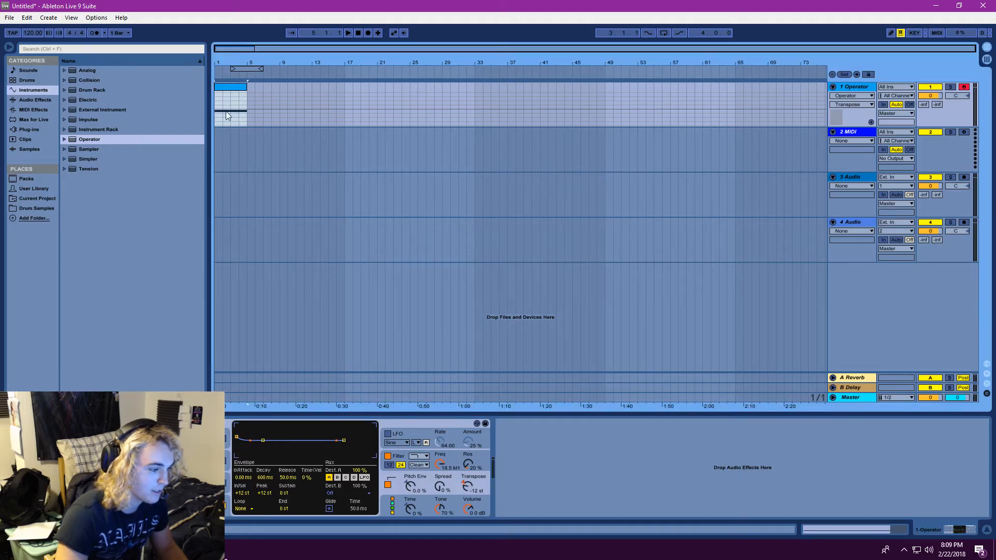
left_click(856, 104)
left_click(856, 104)
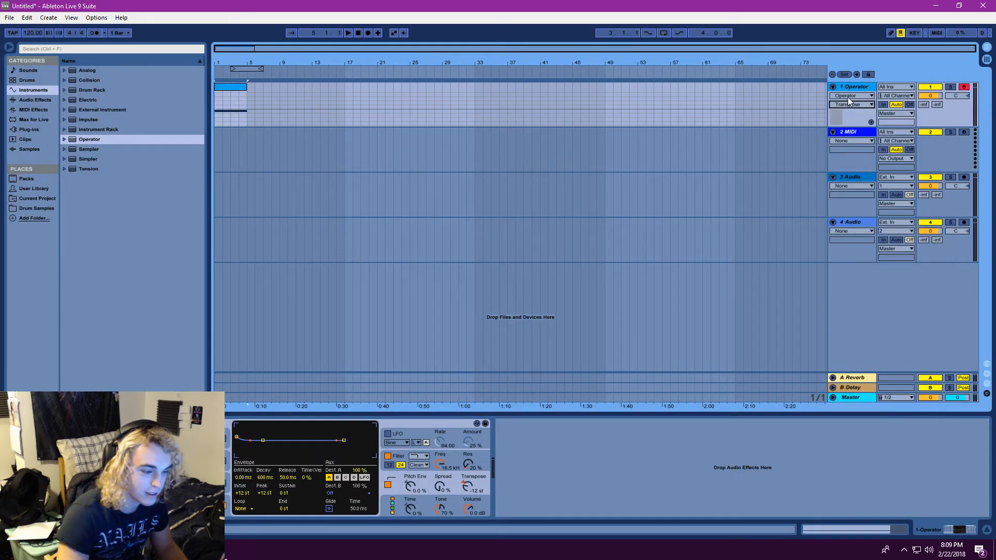
Readjust Transpose to -12 st and move its automation into a separate lane below the clip
left_click_drag(468, 488, 469, 511)
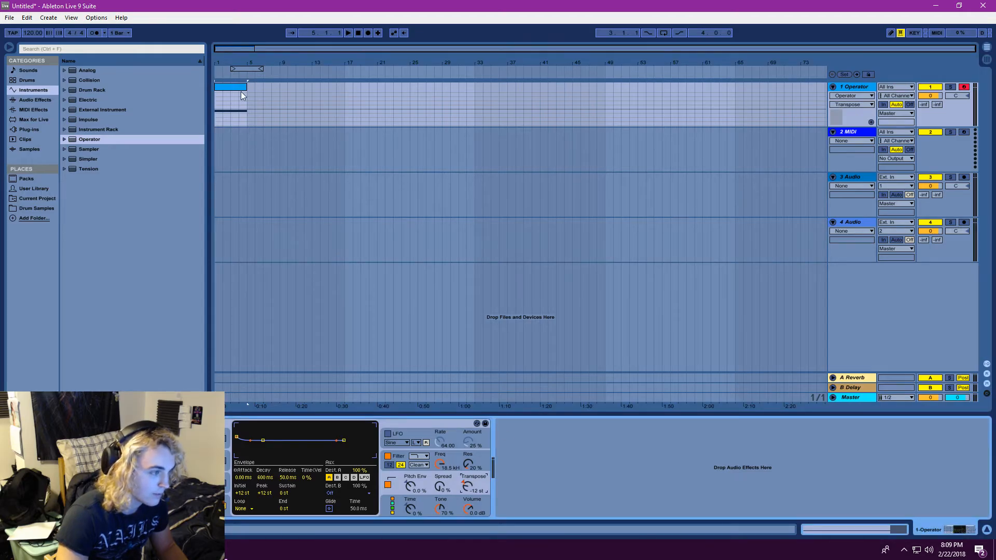
left_click(220, 106)
left_click(217, 105)
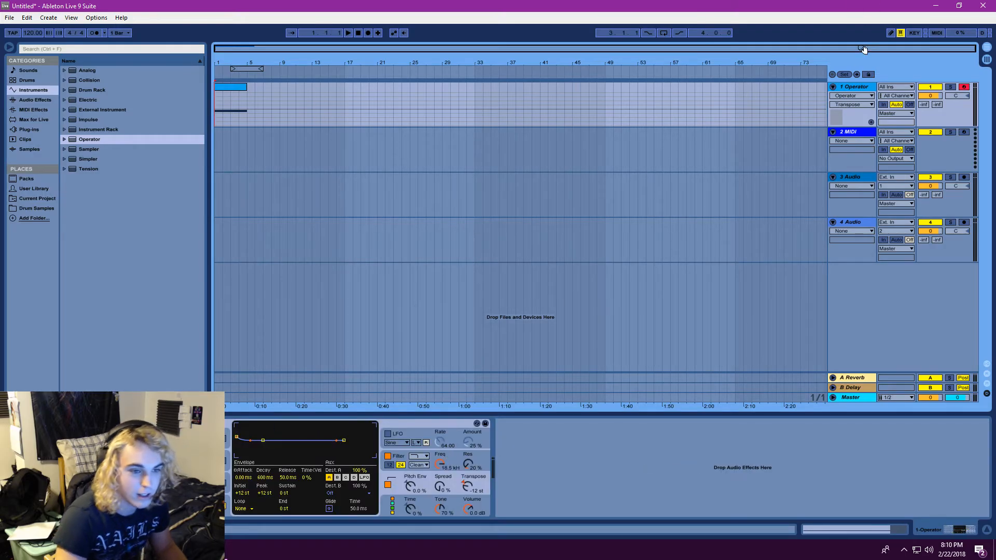
left_click(871, 123)
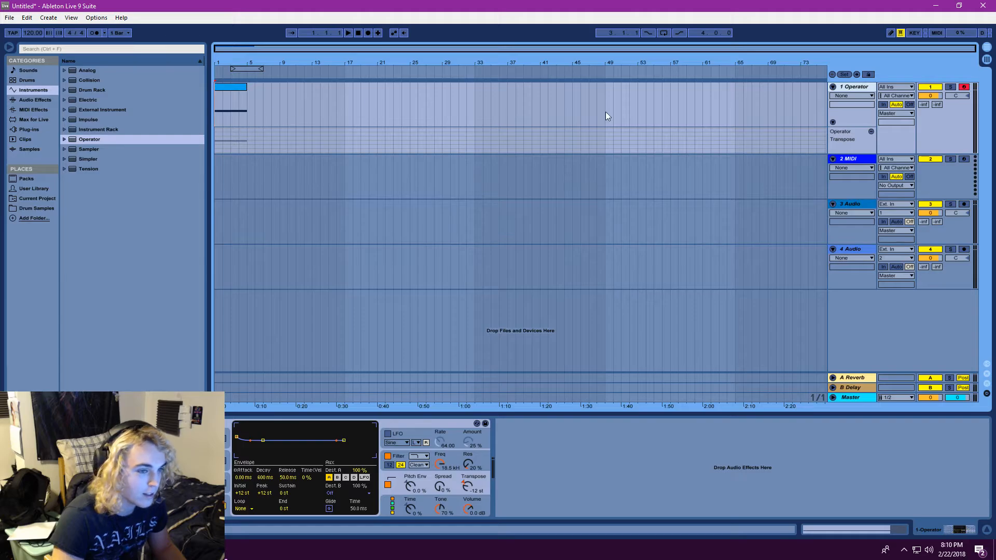
Enable Draw Mode and draw a descending staircase of Transpose automation from bar 1 to just past bar 5
left_click_drag(498, 142, 363, 145)
right_click(350, 143)
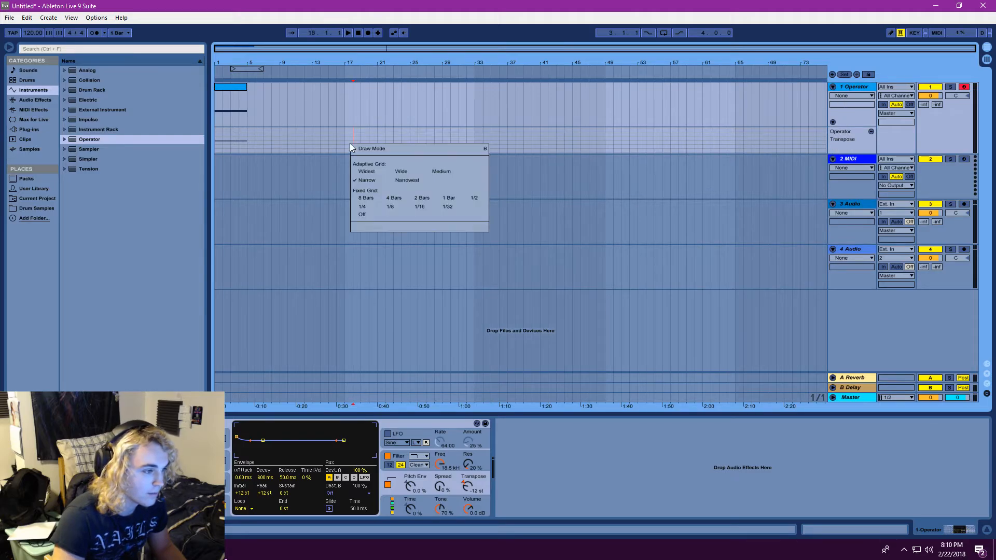
left_click(347, 133)
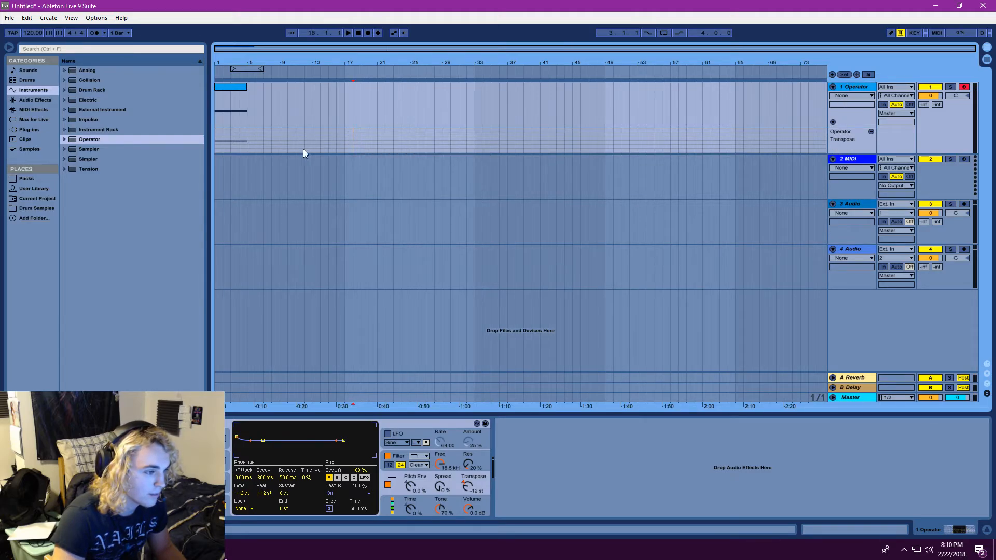
right_click(215, 140)
left_click(227, 143)
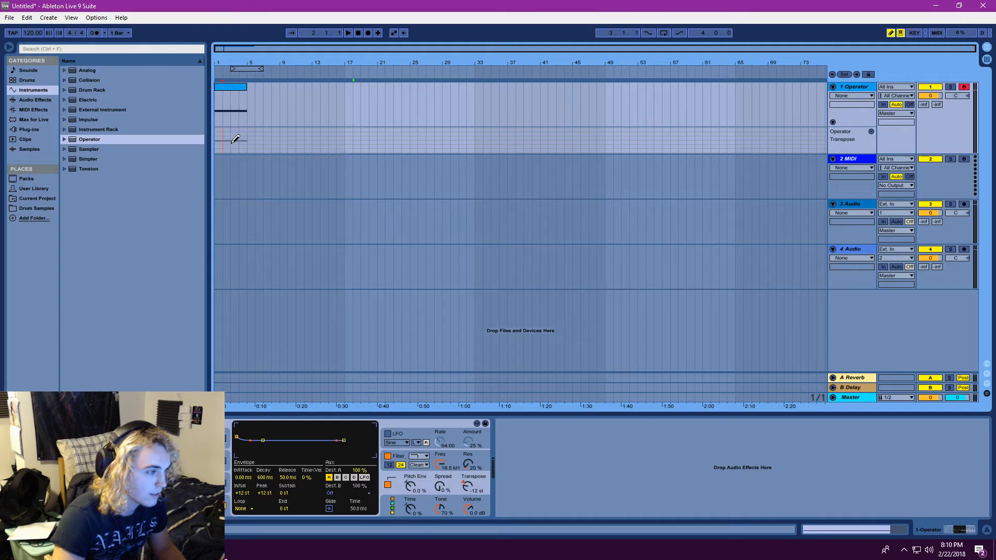
left_click_drag(219, 137, 255, 143)
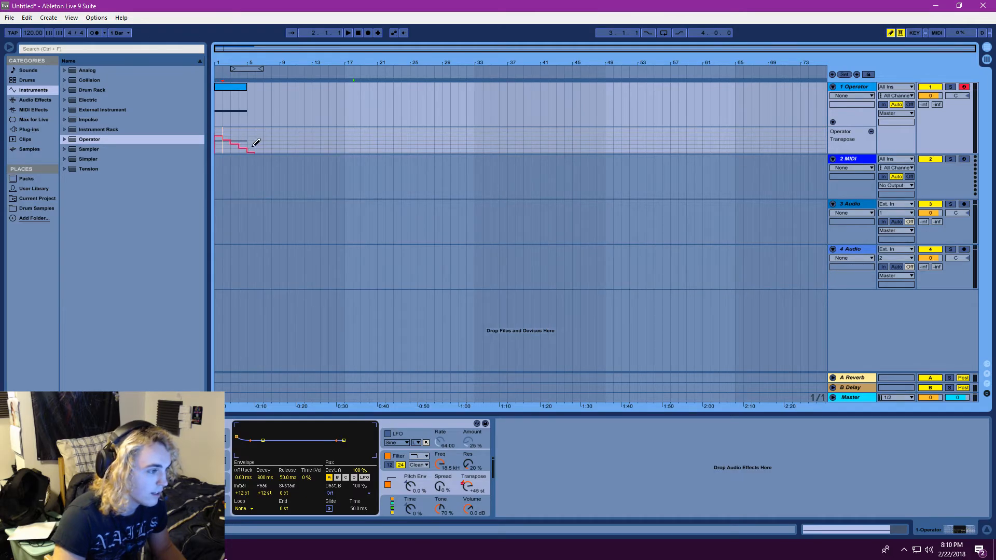
Play the clip from the start to hear the drawn Transpose automation, restarting playback once
left_click(347, 33)
double_click(358, 34)
left_click(348, 33)
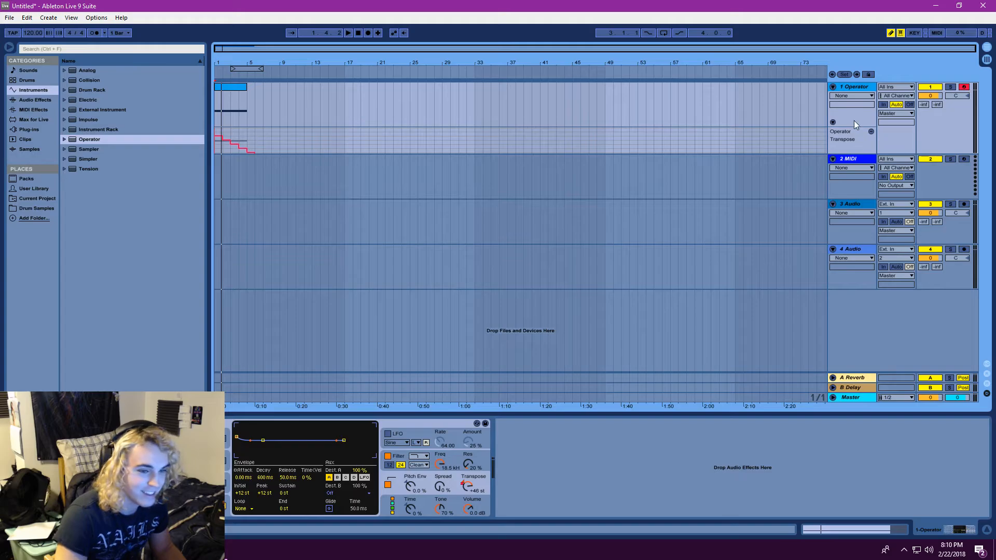
Close the separate automation lane, override Transpose manually to -8 st and play the clip
left_click(871, 132)
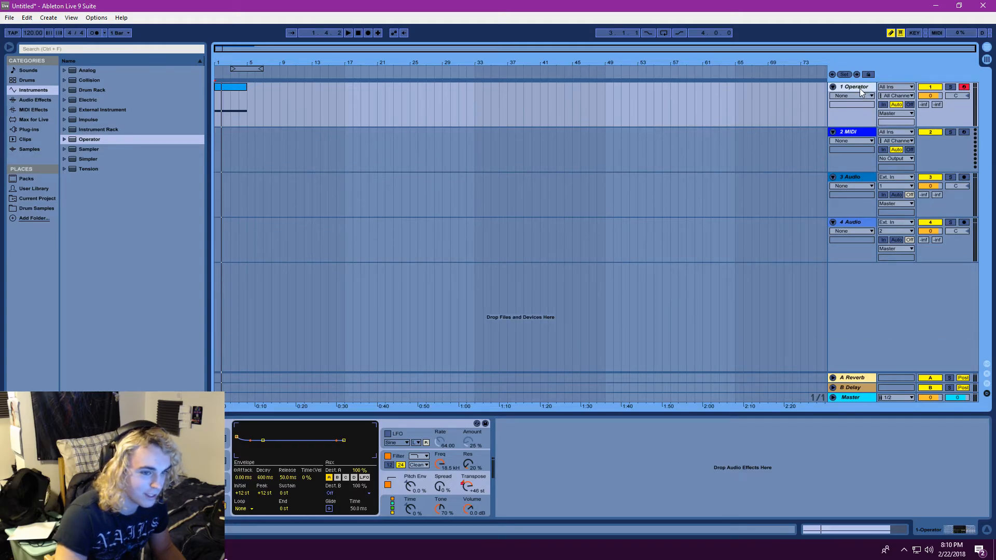
left_click(400, 465)
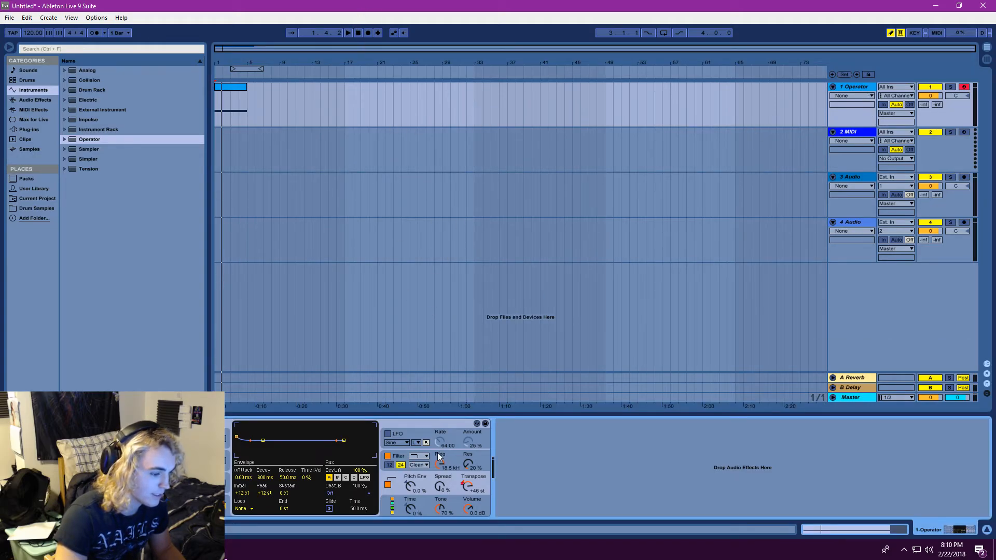
left_click_drag(466, 490, 465, 506)
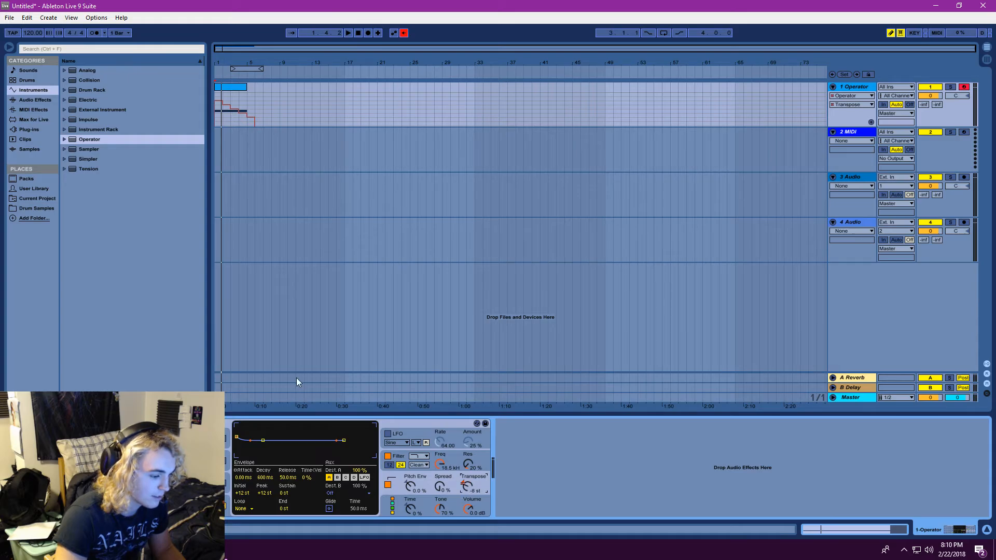
left_click(348, 32)
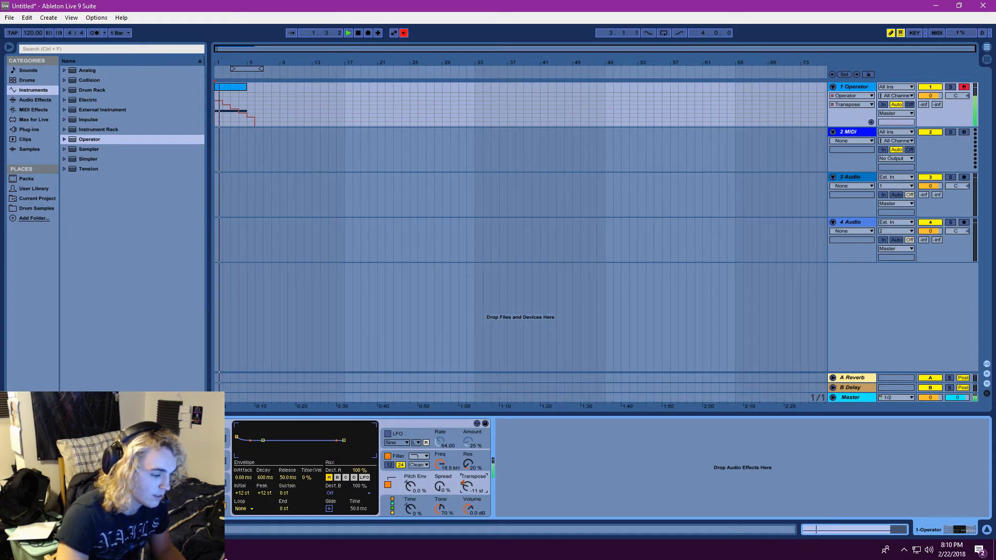
Show the Transpose automation on the Operator track again and turn off Draw Mode
mouse_move(410, 487)
left_mouse_down()
mouse_move(410, 509)
mouse_move(410, 486)
left_mouse_up()
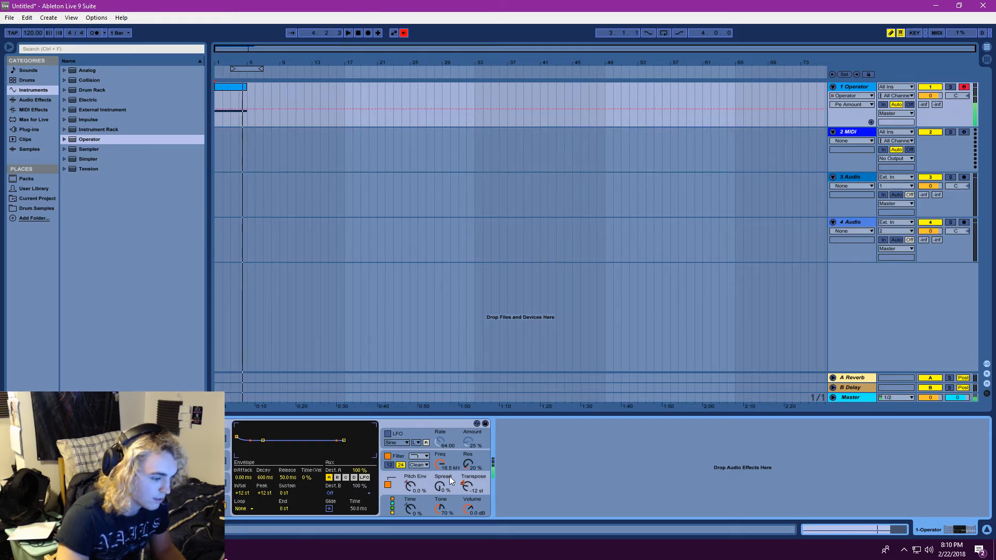
left_click(468, 486)
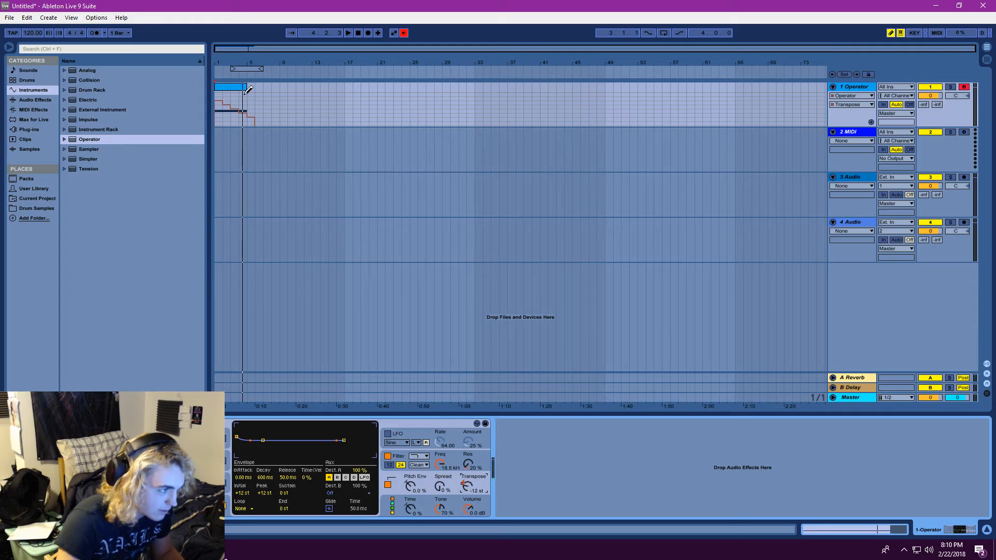
left_click(851, 105)
left_click(892, 33)
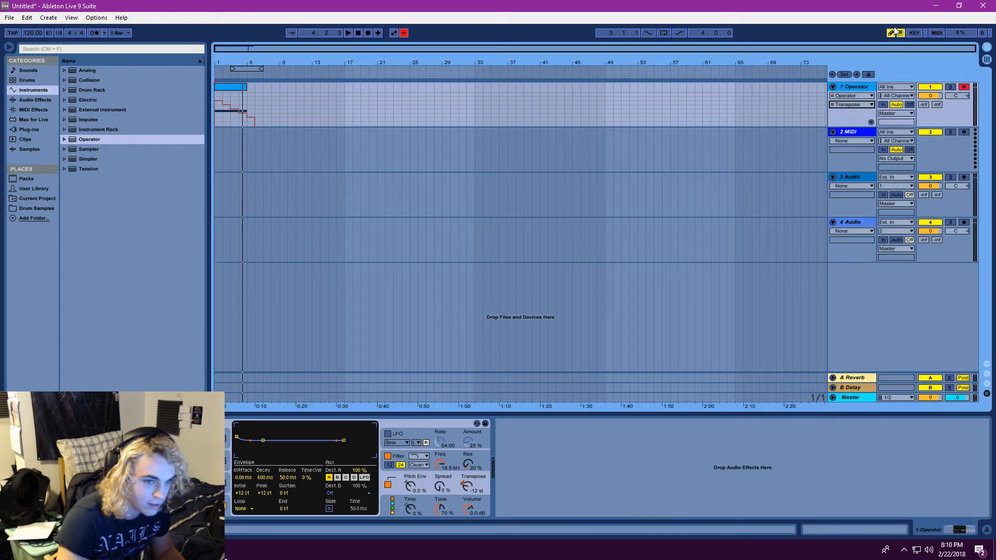
left_click(892, 33)
Delete the staircase of Transpose automation breakpoints drawn between bar 1 and just past bar 5
left_click_drag(271, 109, 210, 104)
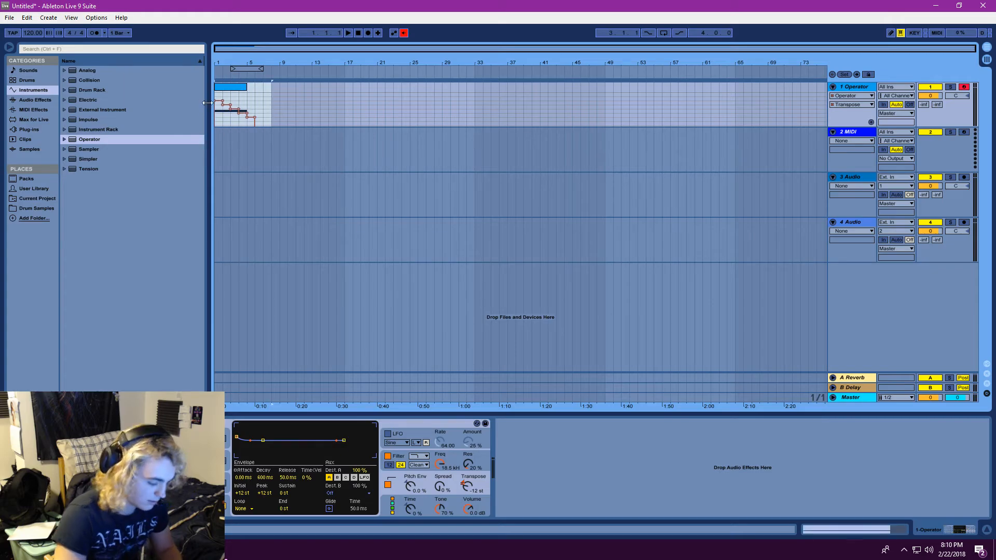
key("Delete")
key("ctrl+z")
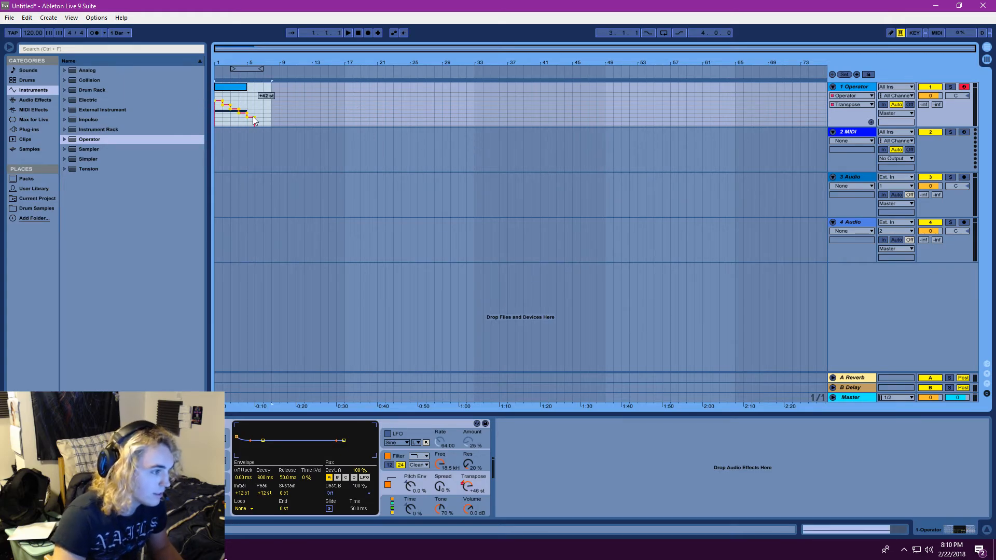
left_click(255, 118)
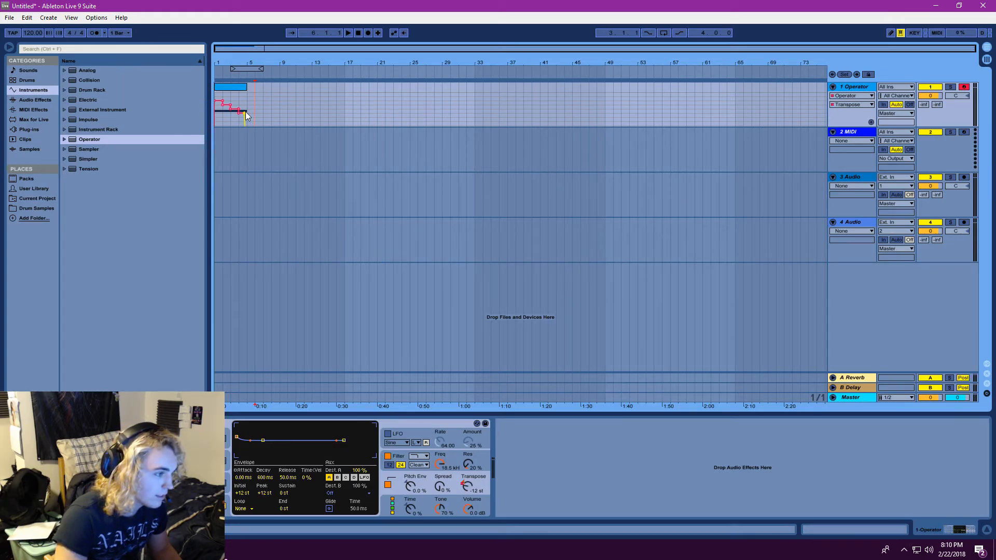
left_click_drag(247, 115, 237, 113)
left_click(232, 109)
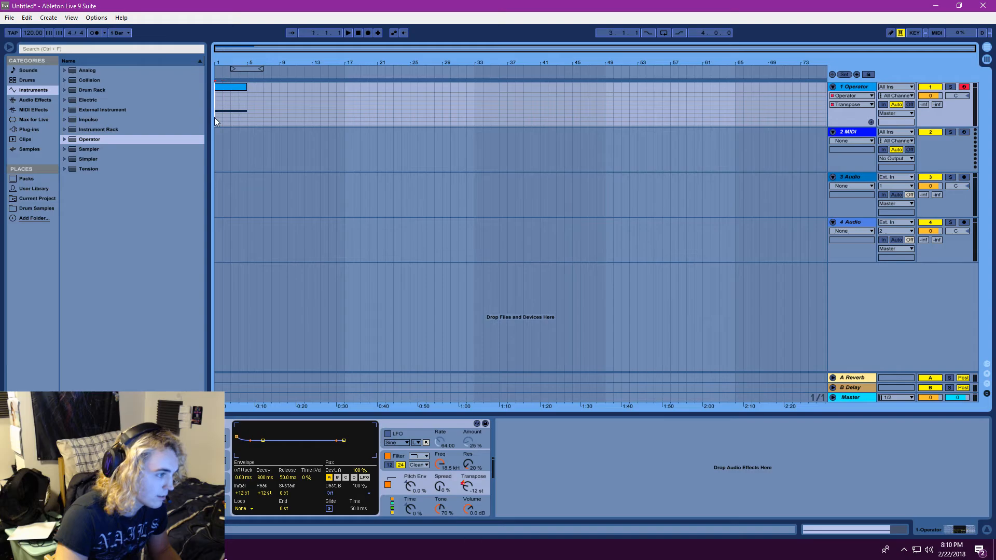
right_click(249, 120)
left_click(239, 120)
left_click(851, 104)
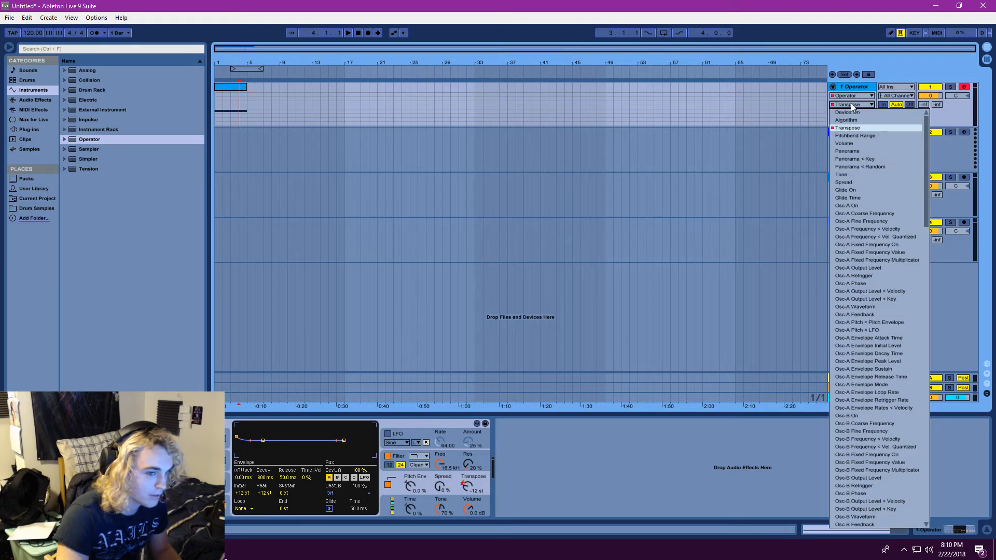
left_click(851, 130)
left_click_drag(238, 60, 255, 87)
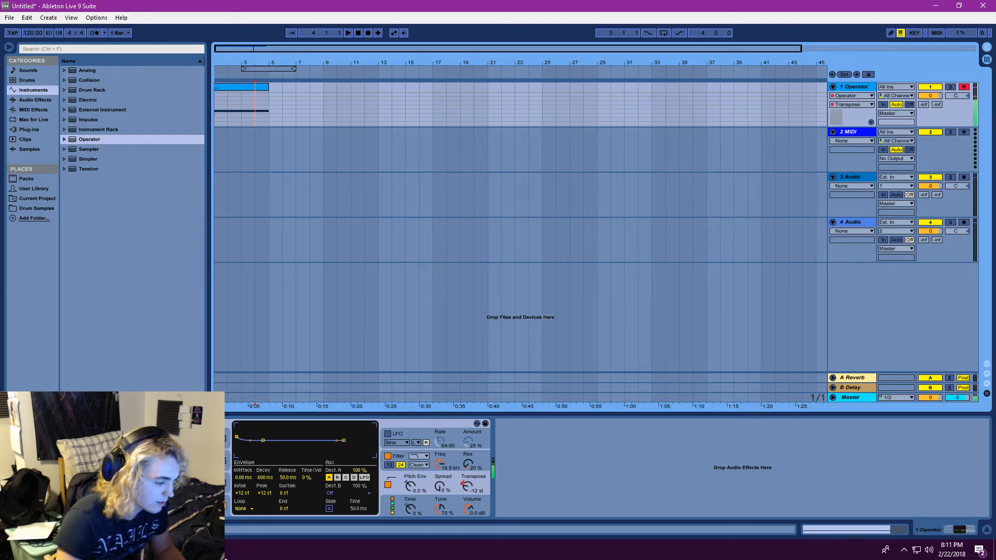
Enable Glide in Operator's pitch envelope with a time of 407 ms and play the clip from the start
left_click(329, 508)
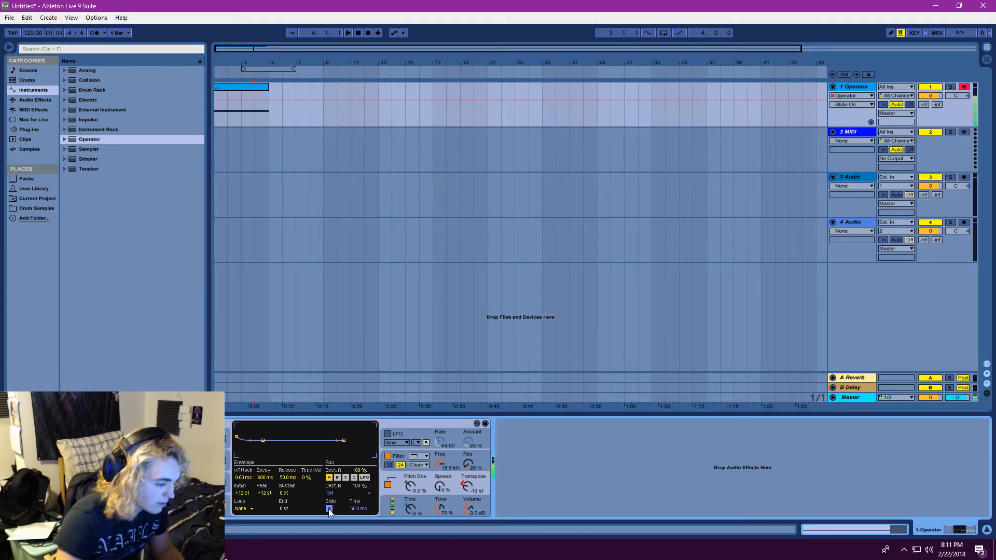
left_click_drag(358, 509, 358, 496)
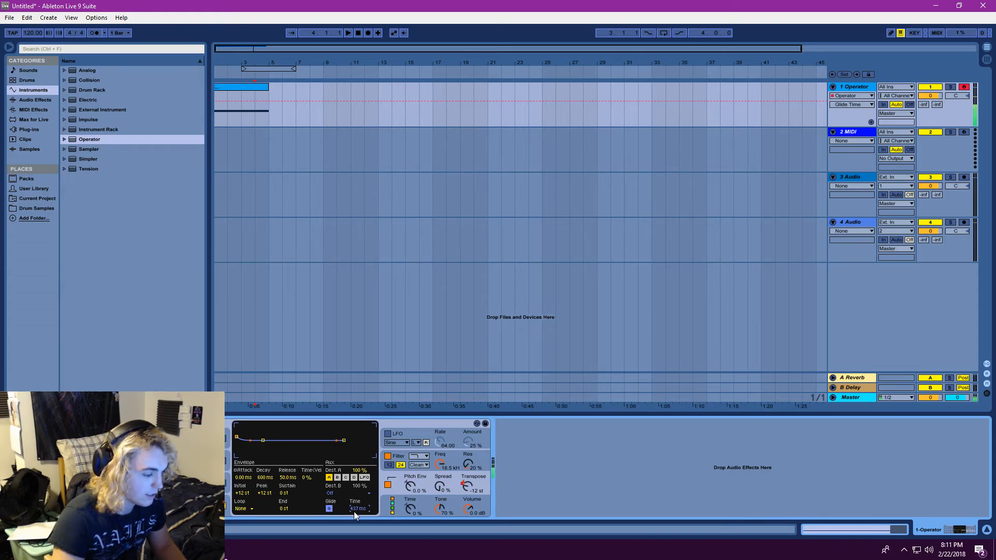
left_click_drag(358, 509, 358, 504)
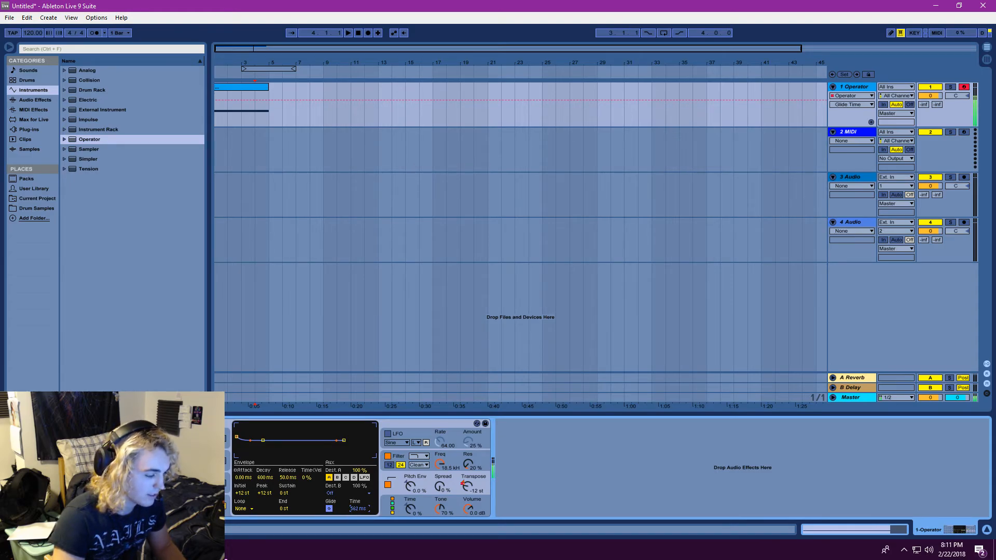
left_click(349, 33)
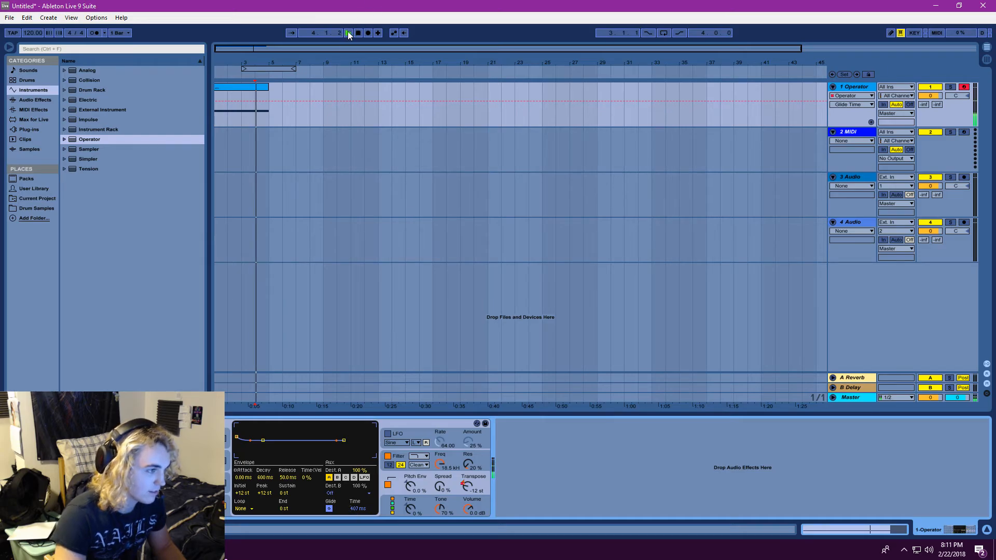
double_click(358, 32)
left_click(349, 33)
Open the clip and divide its sustained C4 note into consecutive one-bar notes up to bar 5
left_click(238, 87)
double_click(237, 87)
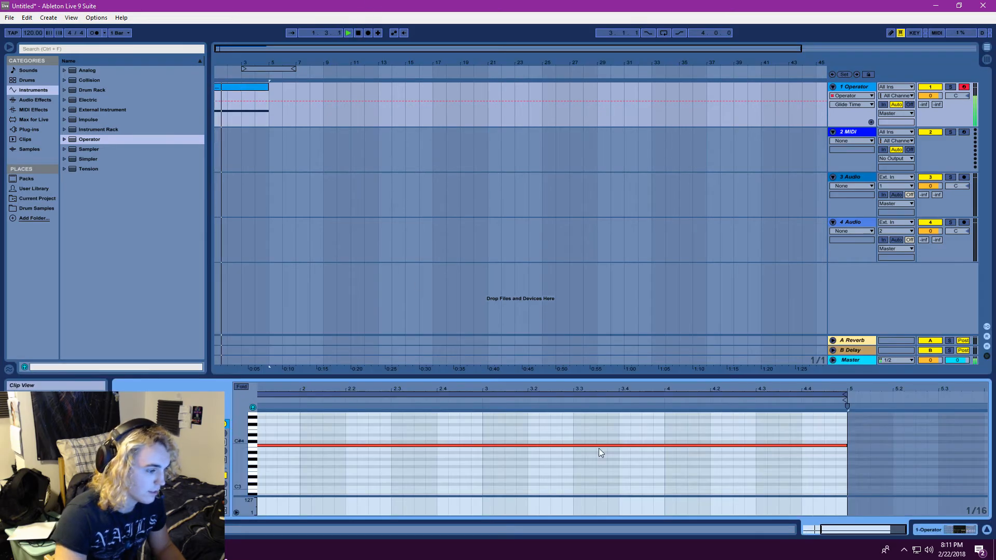
left_click_drag(349, 425, 301, 445)
key("ctrl+d")
key("ctrl+d")
key("ctrl+d")
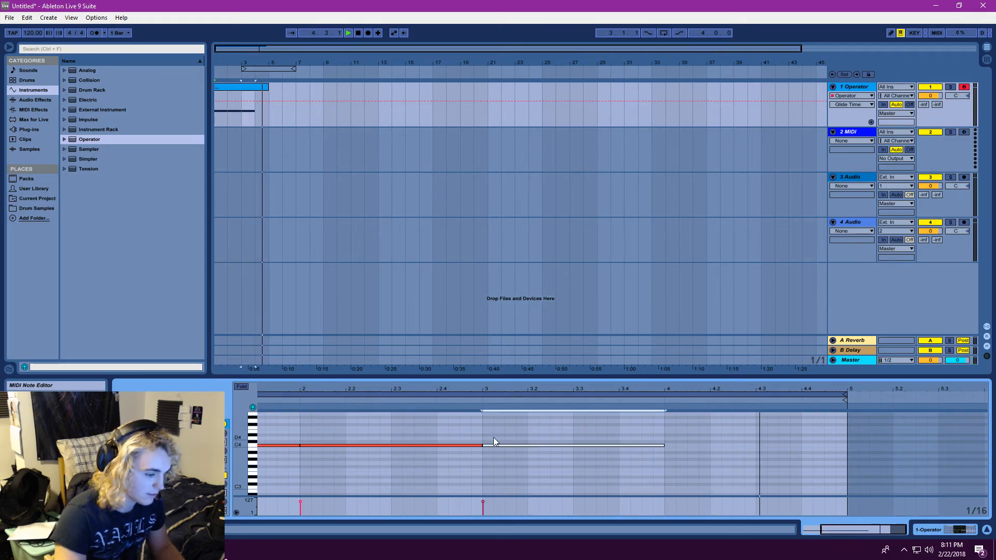
Move the notes from bar 2 to bar 5 down an octave to C3 and play the clip
left_click_drag(708, 486, 366, 398)
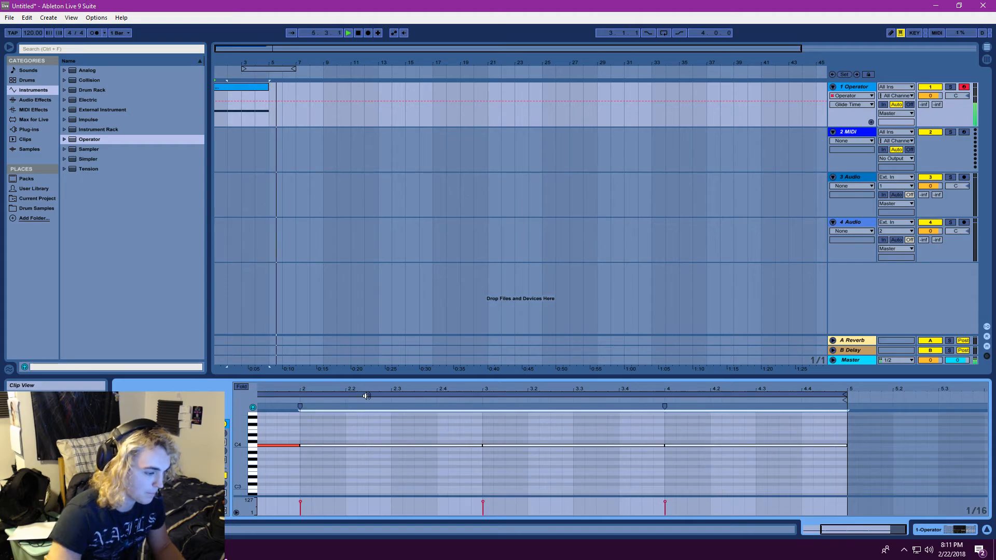
key("shift+Down")
left_click(348, 33)
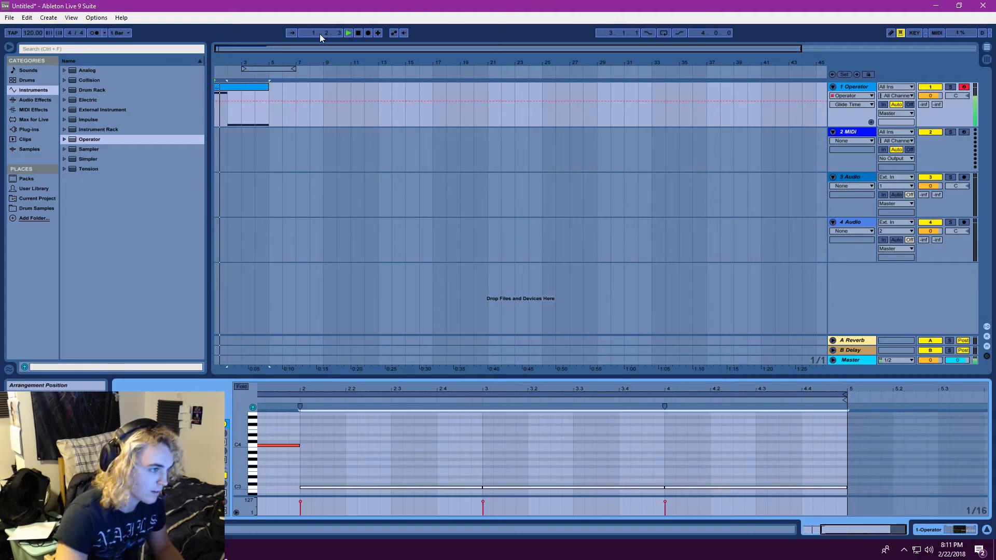
left_click(347, 33)
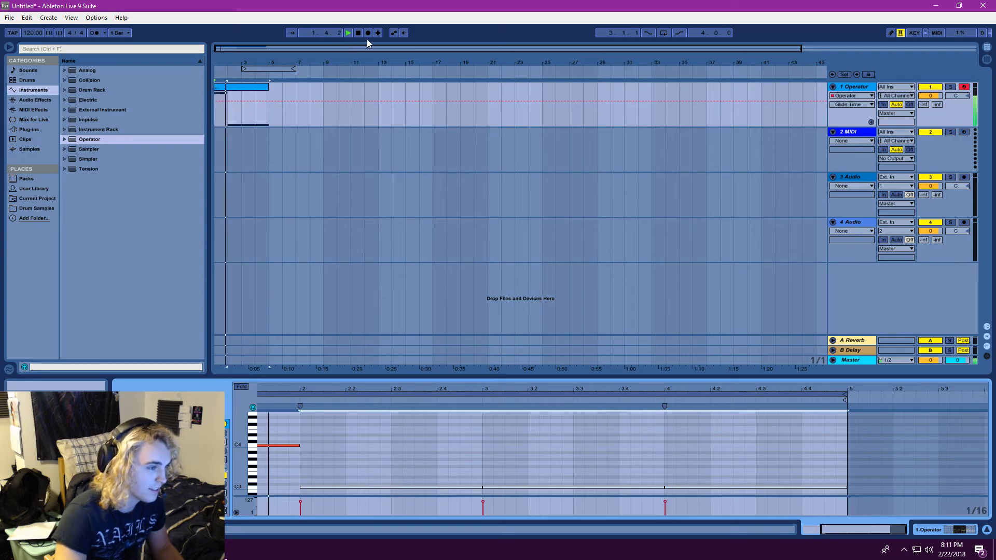
Try drawing two descending steps of Transpose automation between bars 5 and 7, past the end of the clip
left_click(866, 86)
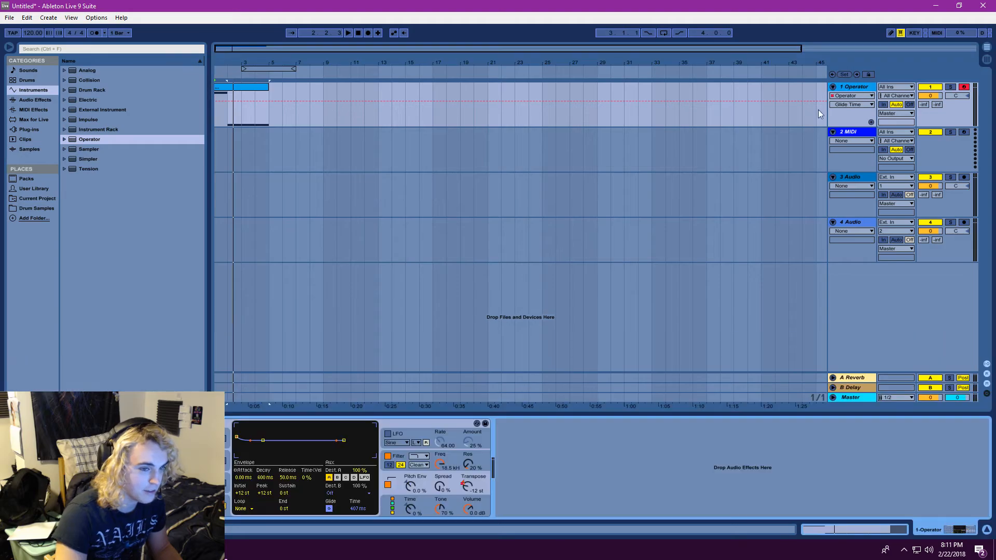
left_click(251, 90)
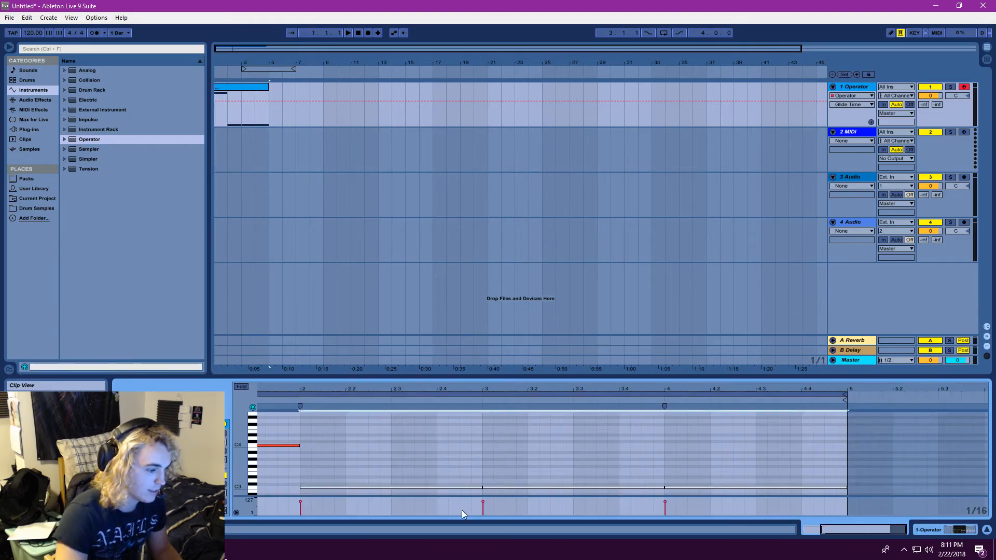
left_click(835, 85)
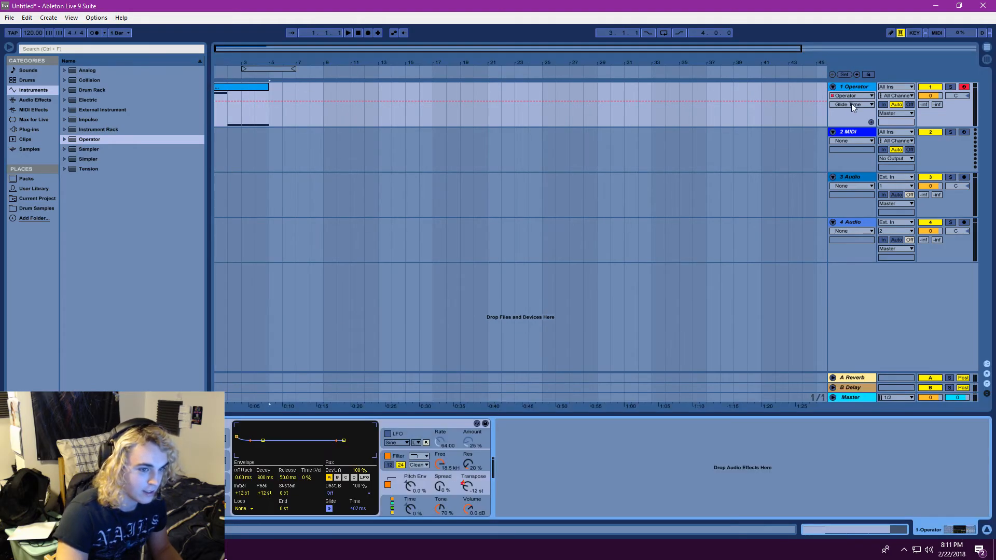
left_click(854, 105)
left_click(849, 128)
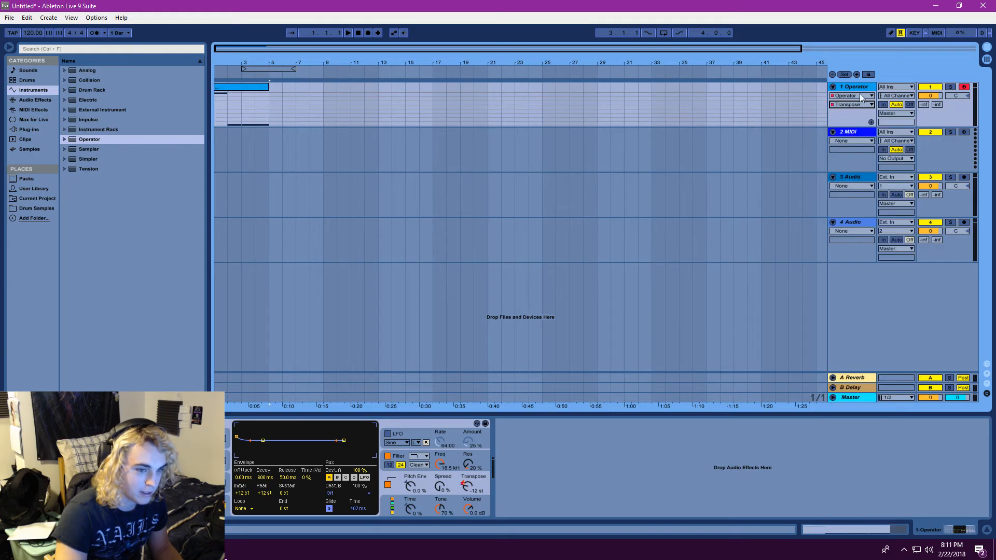
right_click(693, 107)
left_click(711, 112)
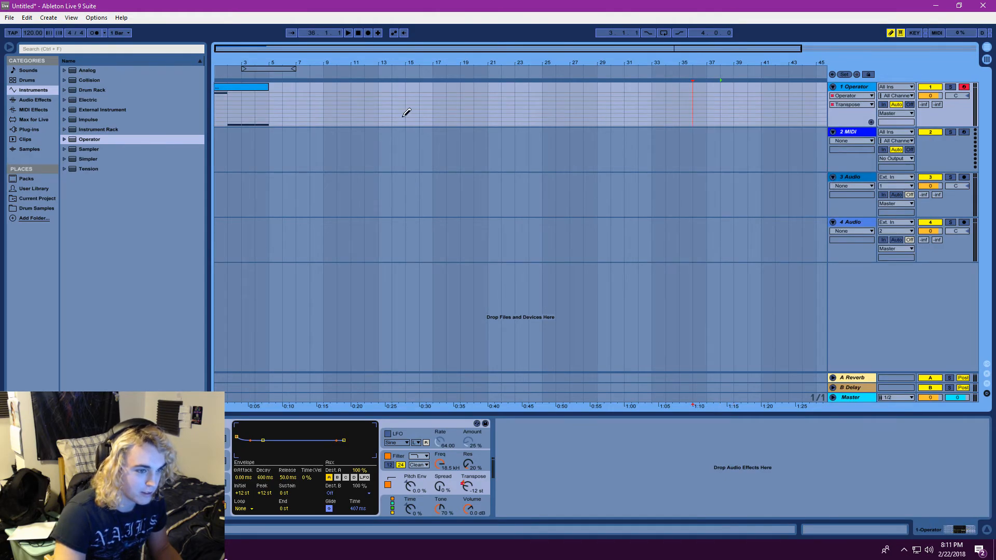
left_click_drag(280, 99, 289, 105)
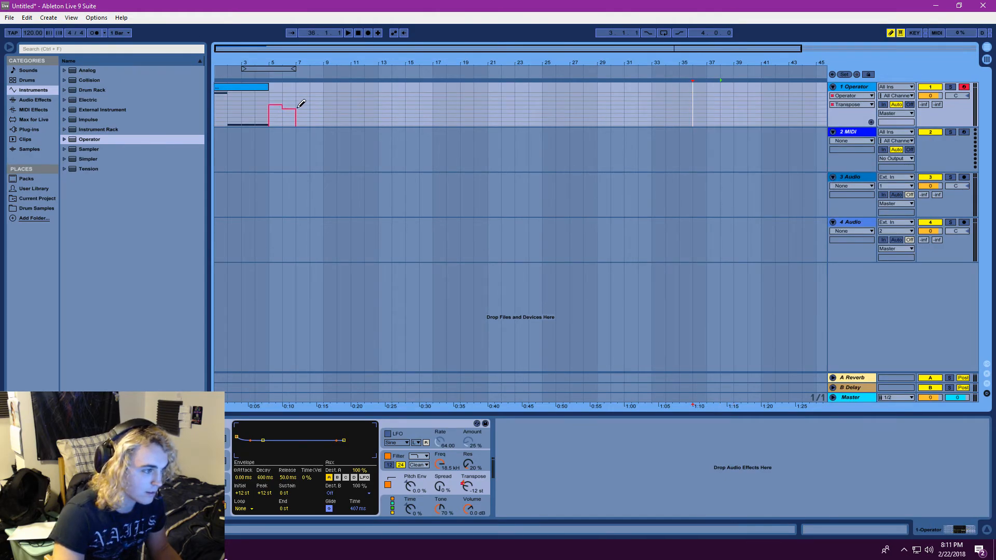
right_click(284, 106)
left_click(348, 113)
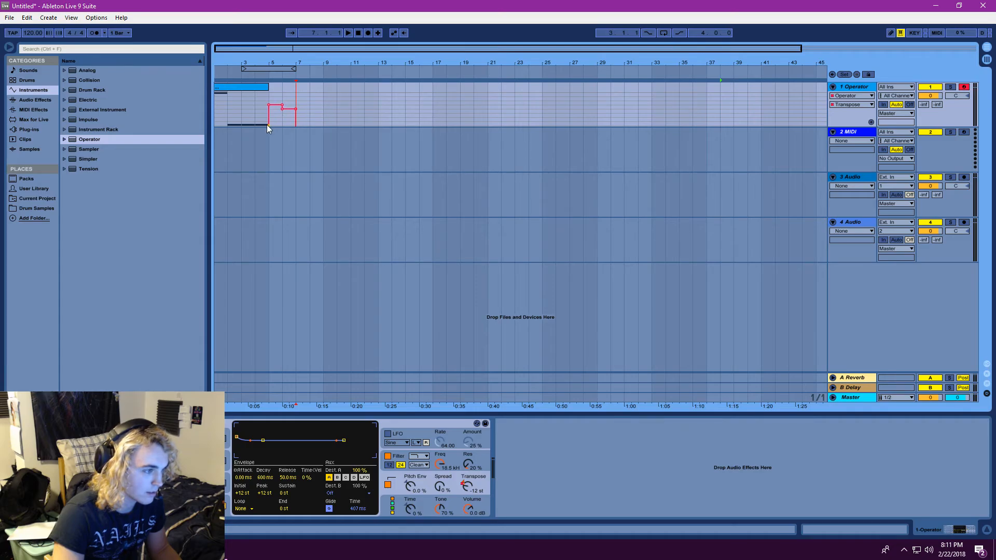
key("ctrl+z")
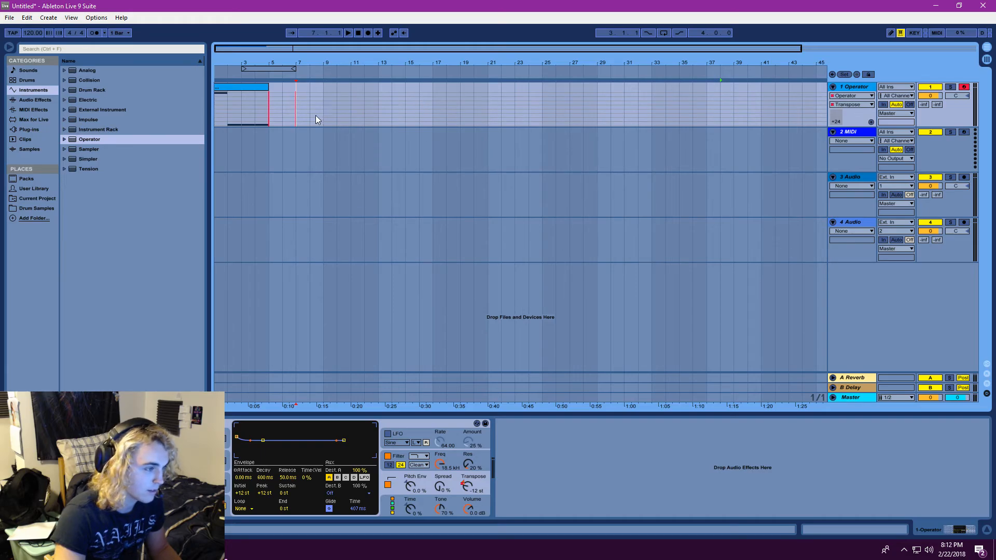
Delete the Operator track and load a fresh Operator onto the remaining MIDI track
left_click(852, 87)
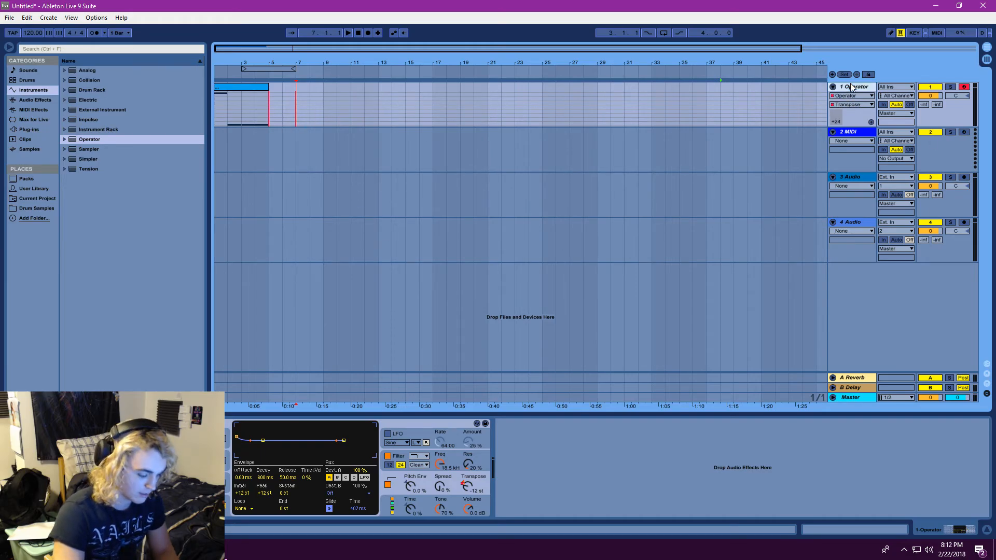
key("Delete")
double_click(90, 139)
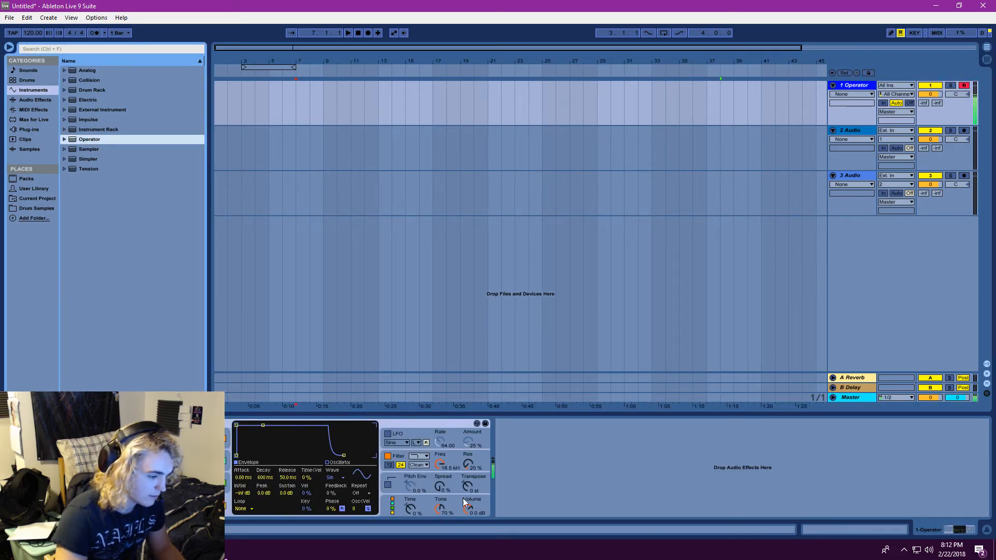
Set Operator's Transpose to -24 st and toggle its oscillators C and B
left_click_drag(468, 486, 467, 497)
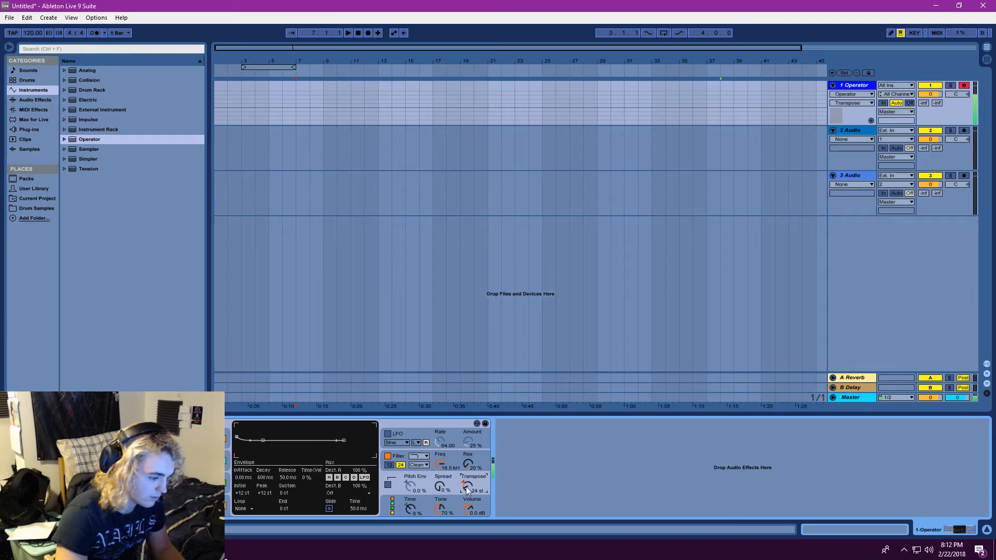
left_click(224, 439)
left_click(224, 461)
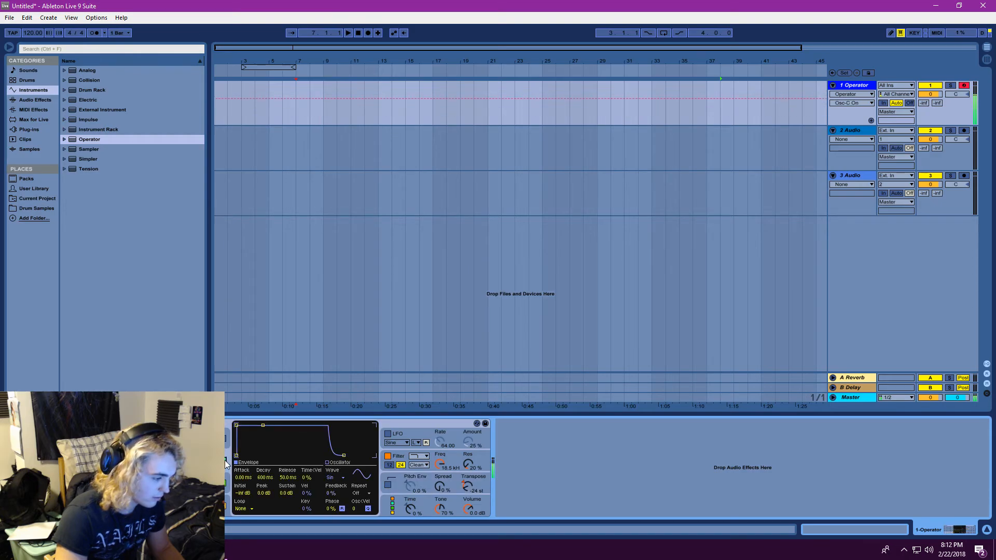
left_click(224, 484)
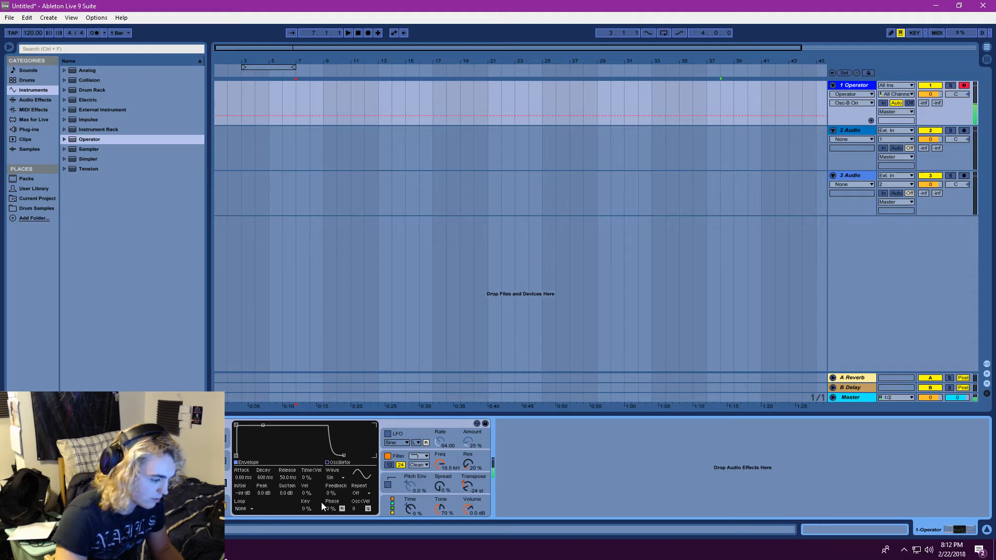
Insert a MIDI clip from bar 1 to bar 5 and fill it with one sustained C2 note
left_click_drag(224, 92, 257, 96)
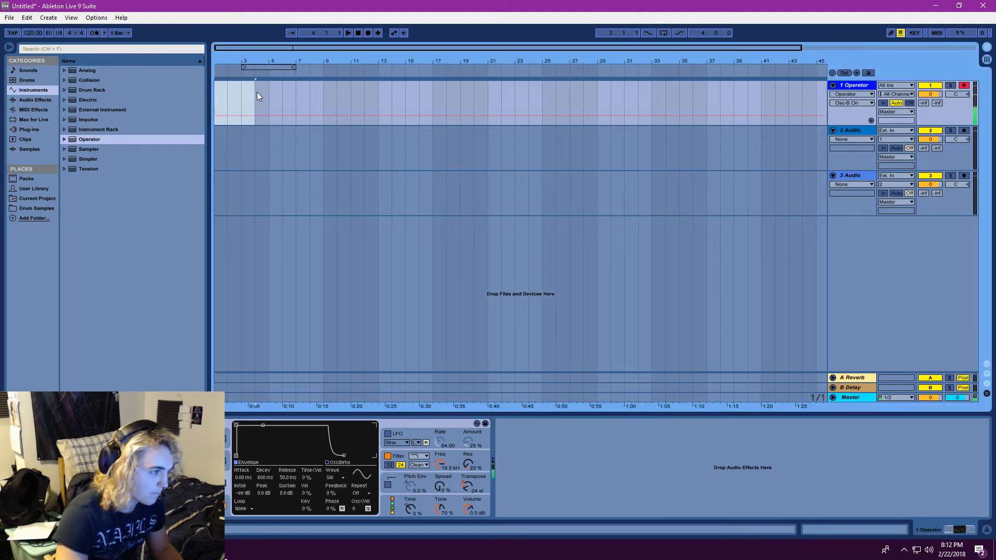
key("ctrl+shift+m")
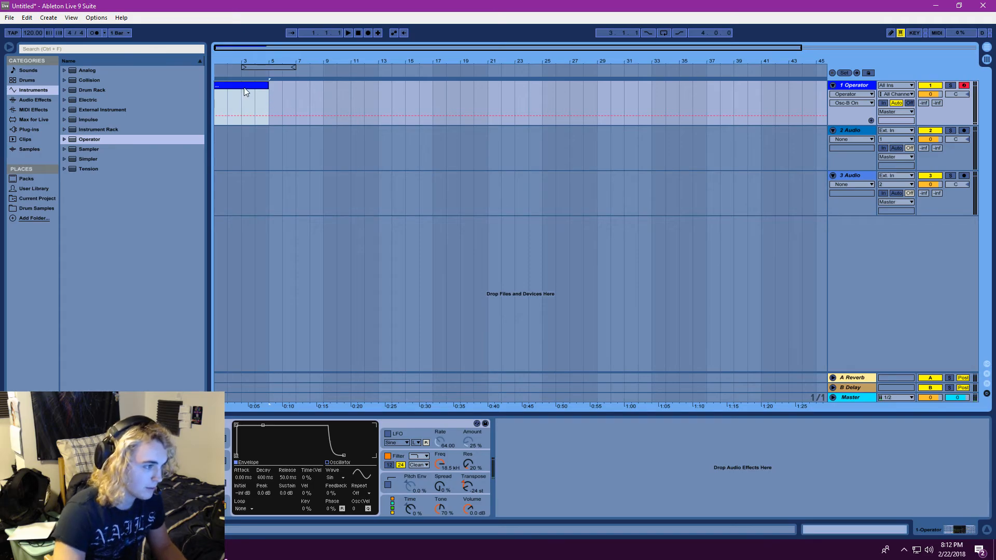
scroll(283, 451, "down", 3)
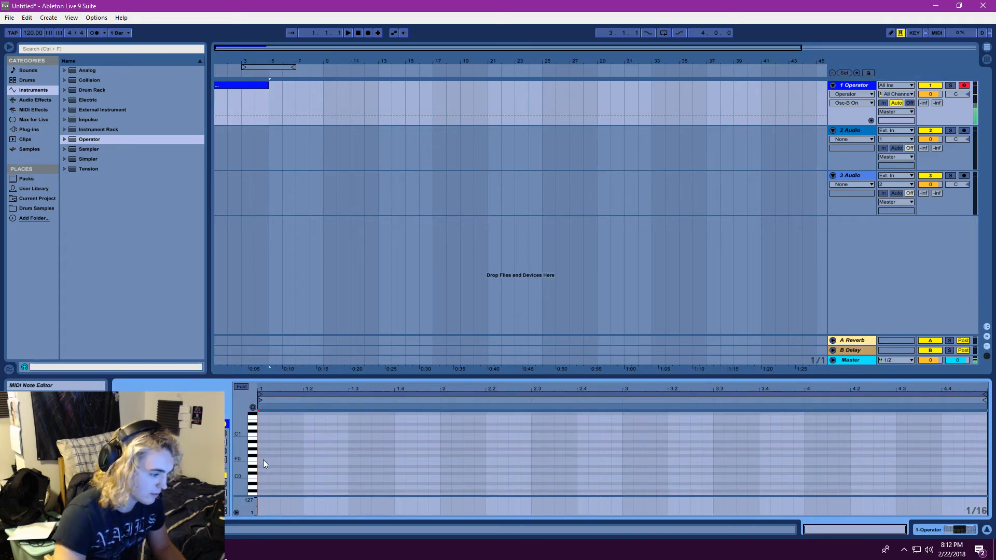
scroll(257, 450, "down", 2)
double_click(261, 456)
left_click_drag(268, 456, 992, 430)
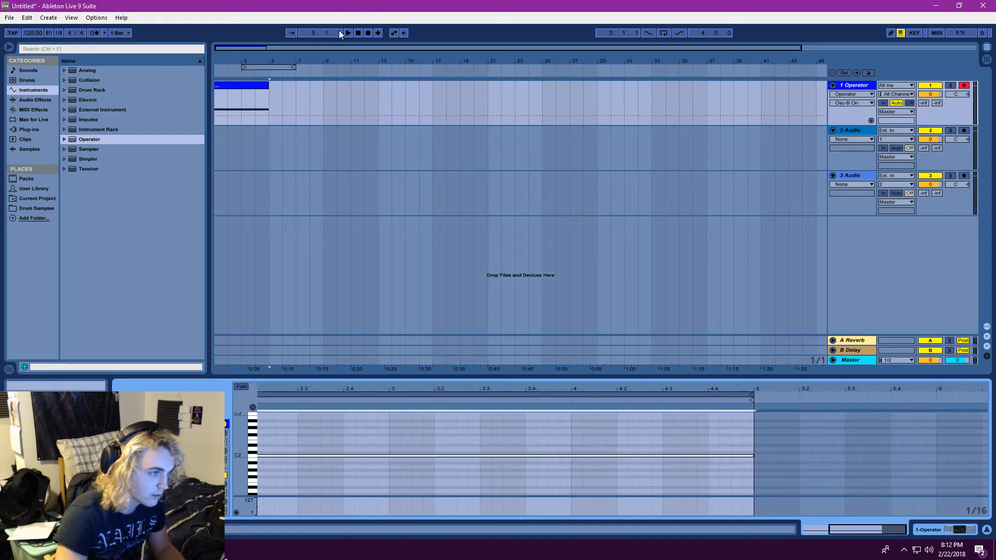
Raise the sustained note in the clip by two octaves, playing the clip from the start after each change
left_click(349, 33)
key("shift+Up")
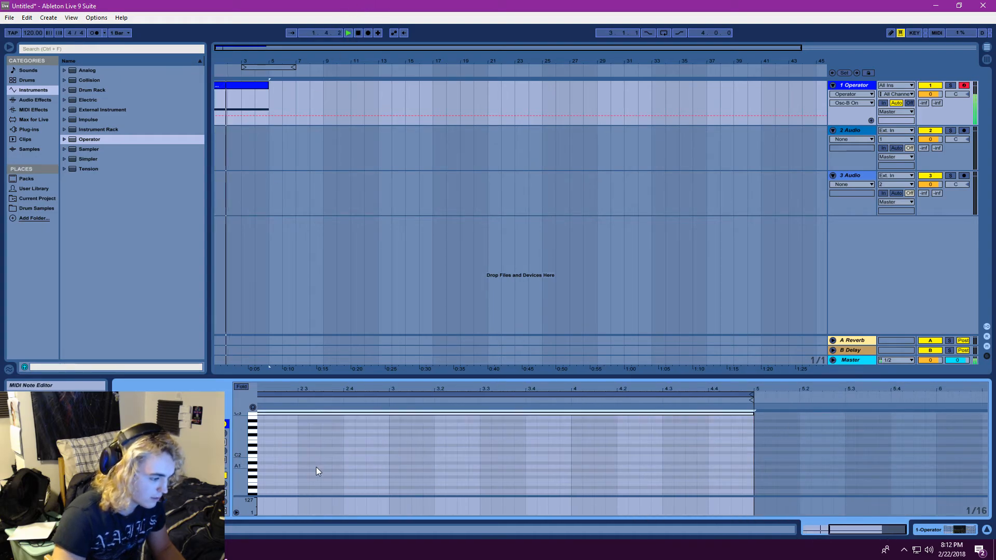
left_click(348, 33)
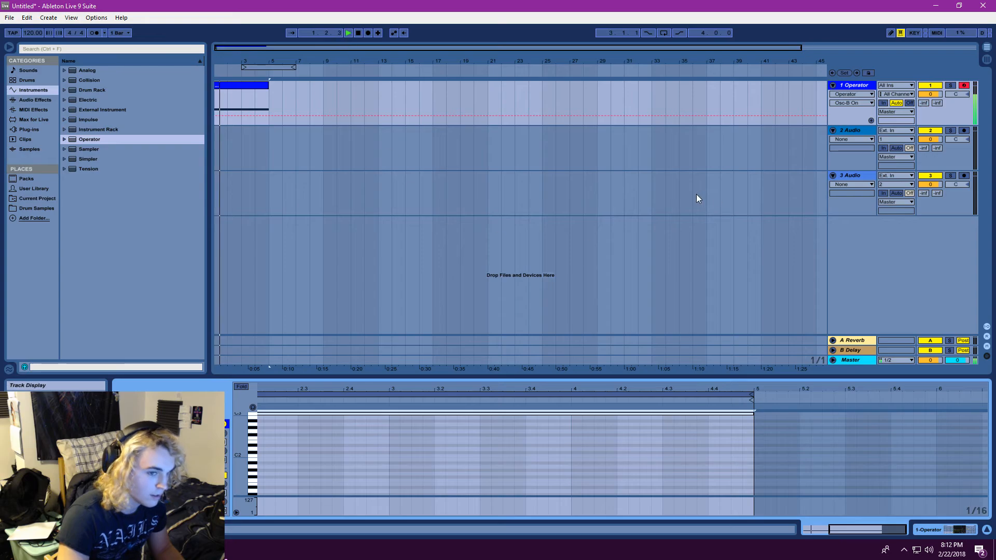
key("shift+Up")
left_click(349, 33)
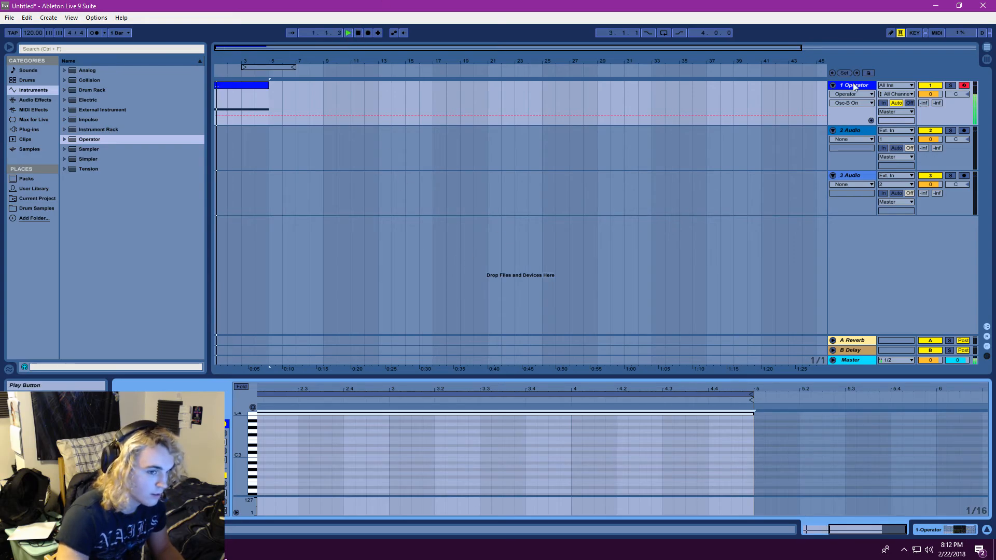
Show the automation lane for Operator's Transpose and draw a descending ramp across the clip to -36 st at bar 5
left_click(854, 87)
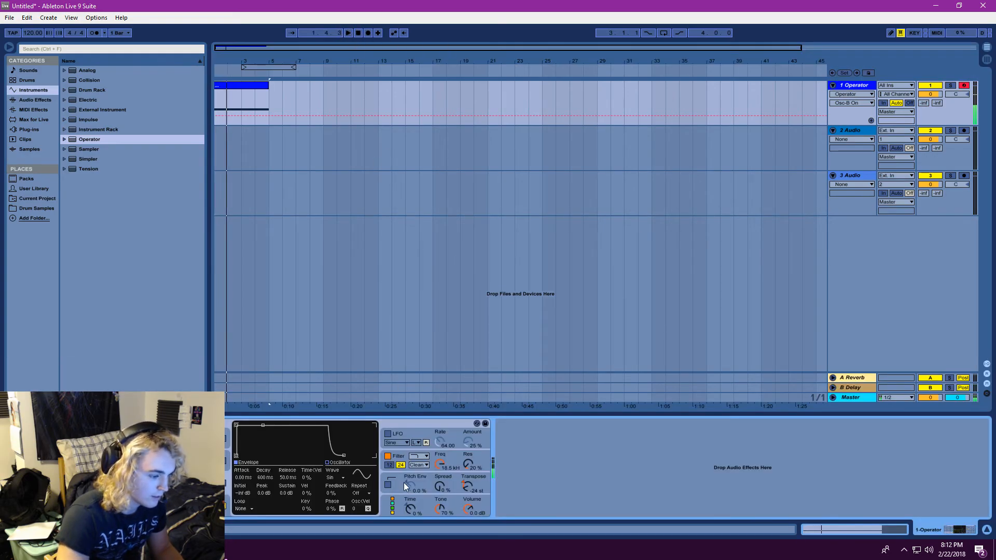
right_click(468, 488)
left_click(498, 501)
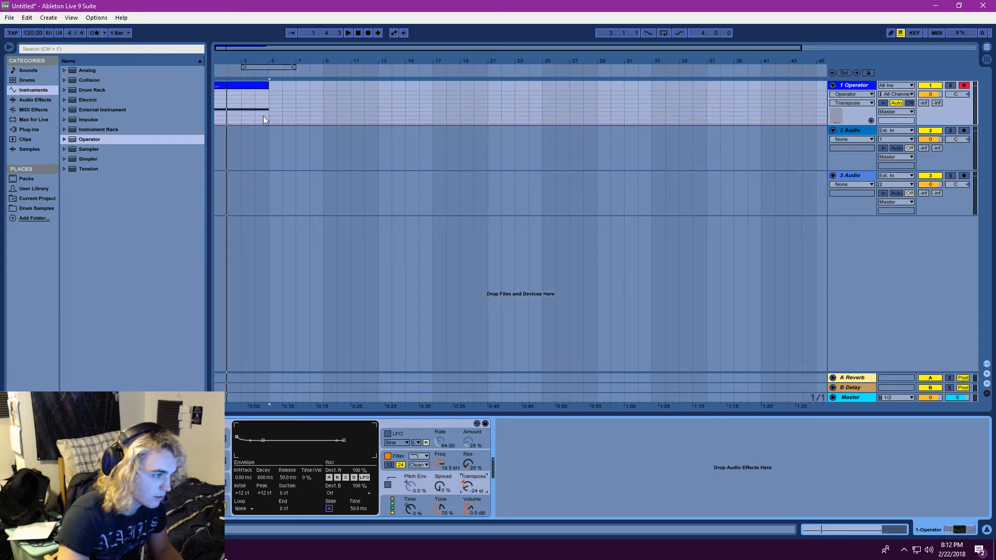
mouse_move(248, 110)
left_mouse_down()
mouse_move(248, 94)
mouse_move(248, 118)
mouse_move(248, 92)
mouse_move(248, 115)
mouse_move(254, 101)
left_mouse_up()
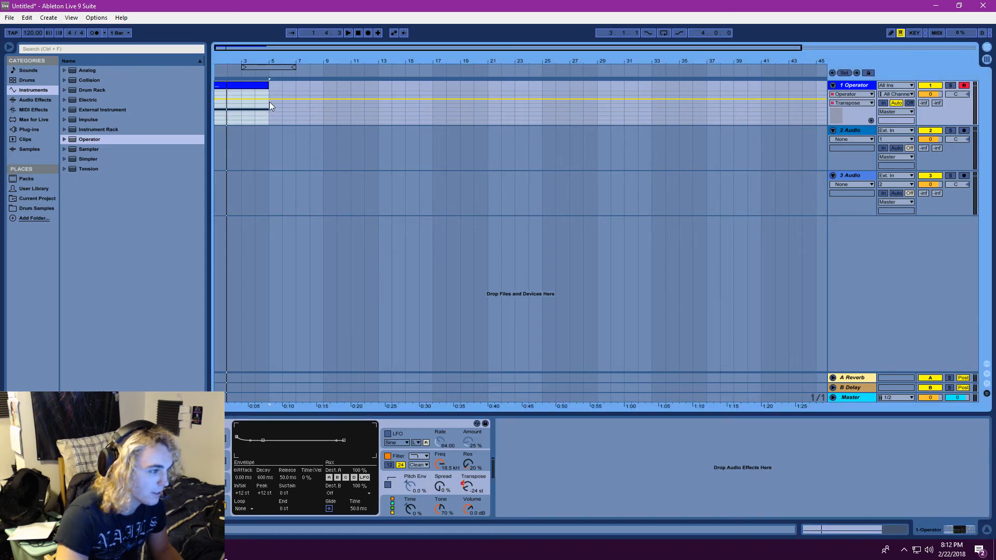
left_click_drag(269, 99, 270, 119)
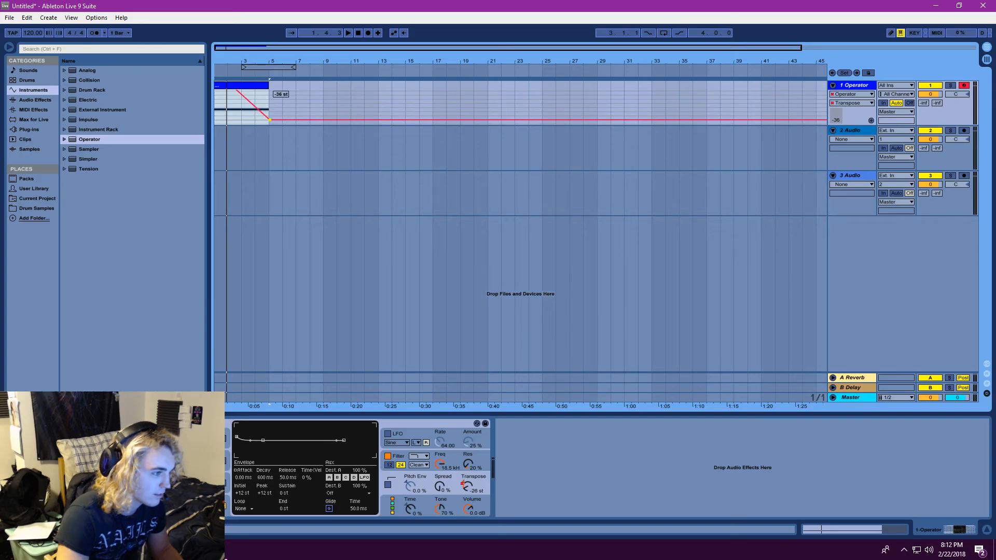
Play the ramp and move its end breakpoint from bar 5 to about bar 2, keeping it at -36 st
left_click(348, 33)
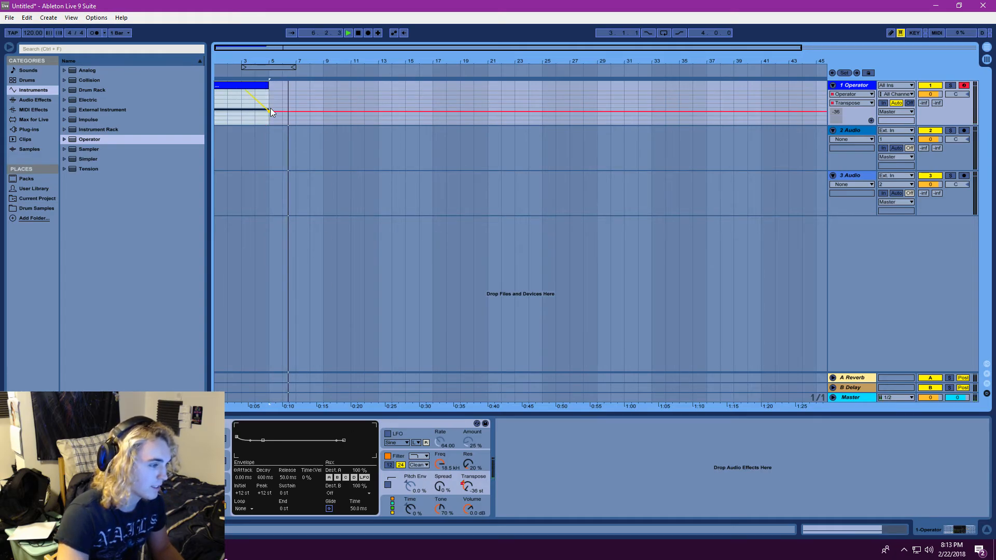
left_click_drag(269, 112, 226, 111)
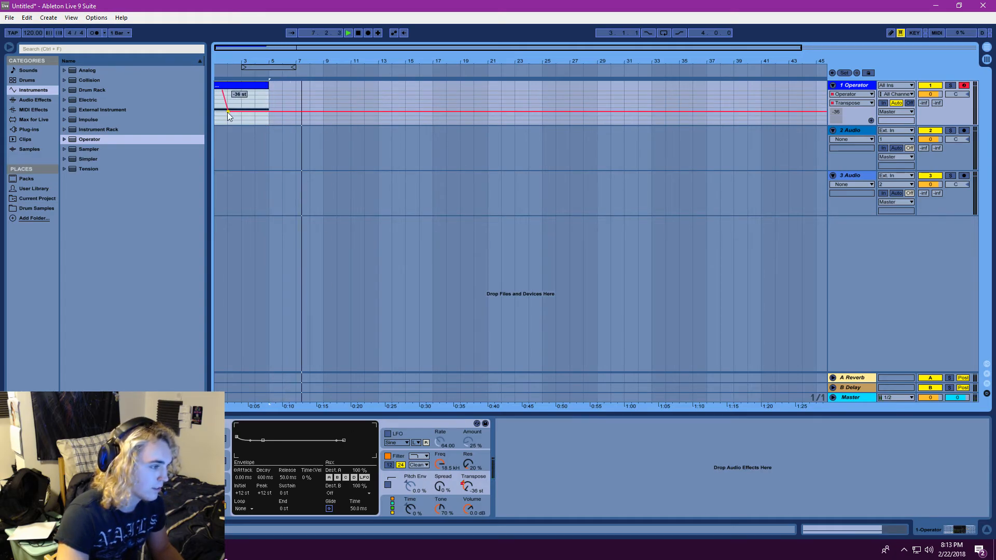
left_click(349, 32)
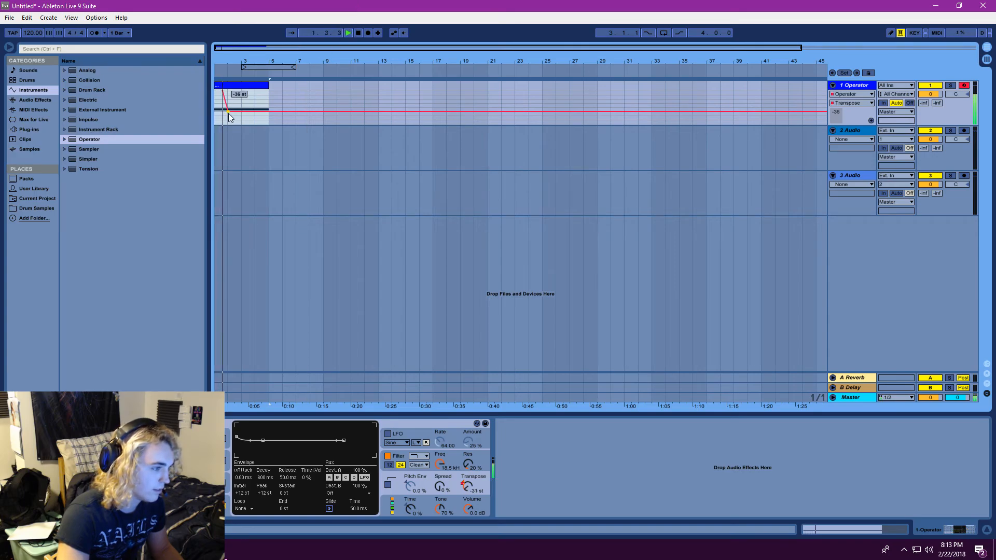
left_click_drag(229, 111, 227, 120)
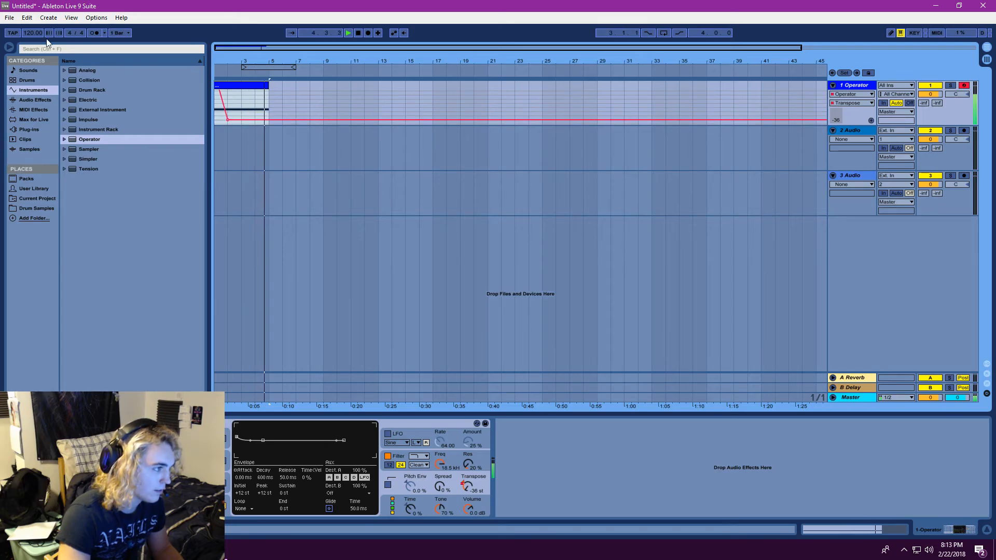
Set the song tempo to 150 BPM and replay the pitch drop several times from the start
left_click_drag(33, 33, 33, 18)
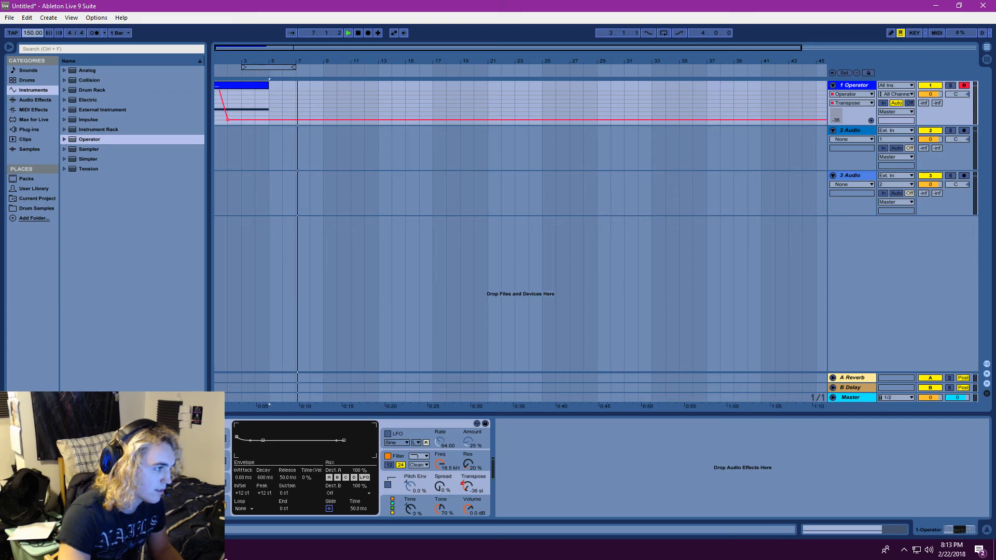
left_click(357, 34)
left_click(352, 33)
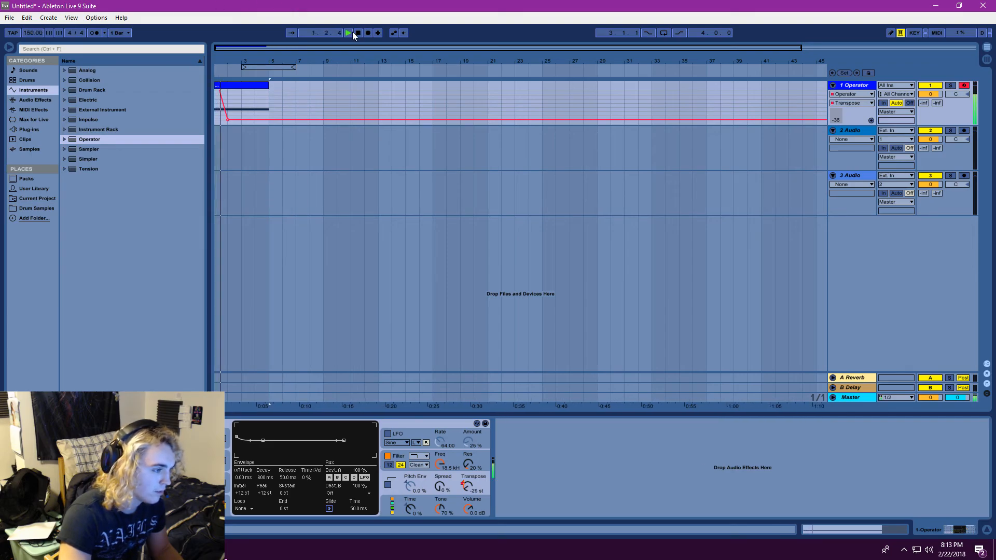
left_click(350, 32)
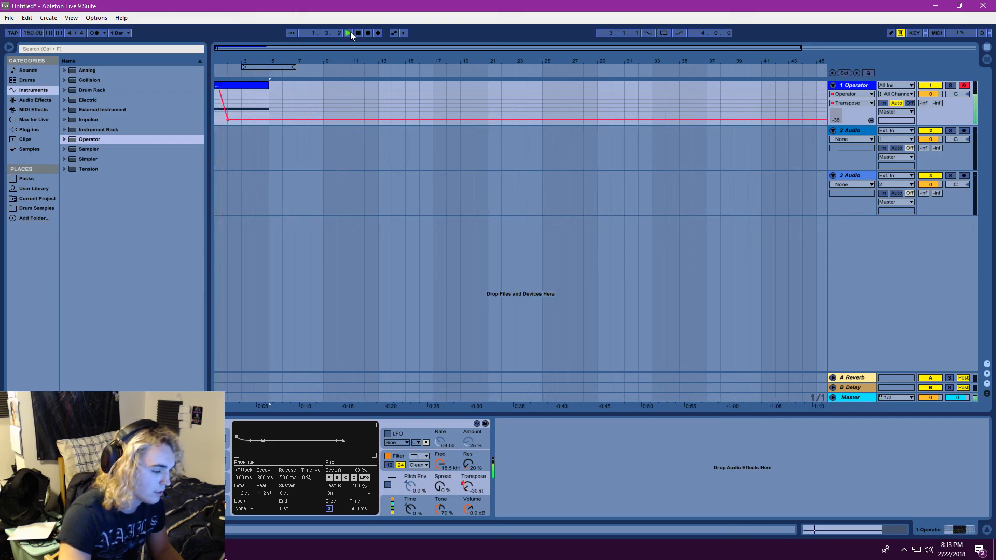
left_click(351, 32)
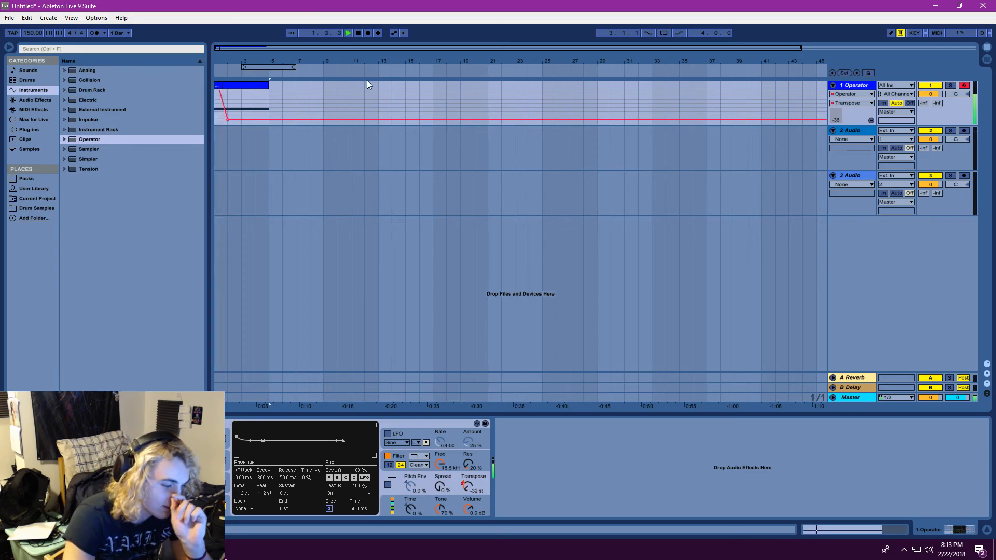
left_click(348, 33)
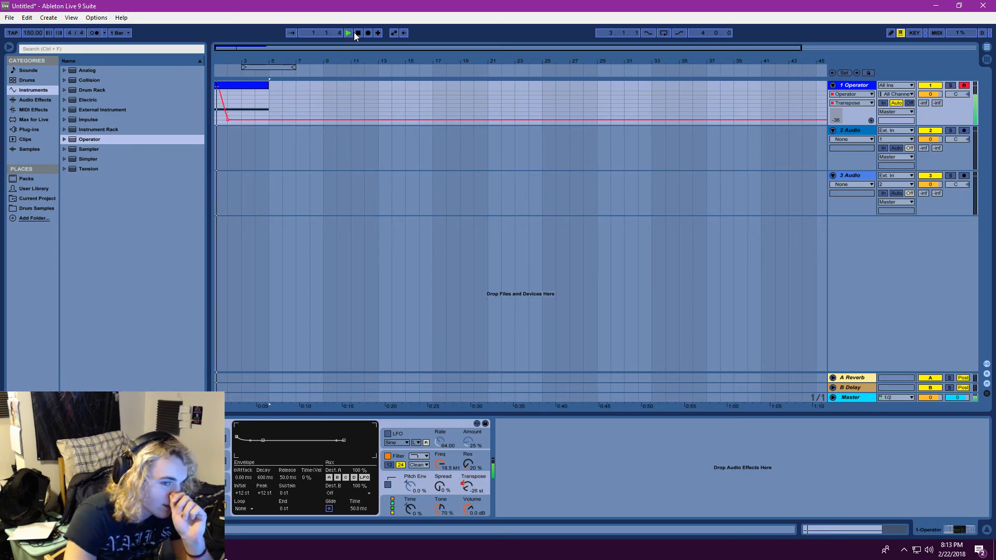
Move the Transpose ramp's end breakpoint to about the middle of bar 1, lower it to about -43 st, and replay the clip
left_click_drag(223, 61, 251, 125)
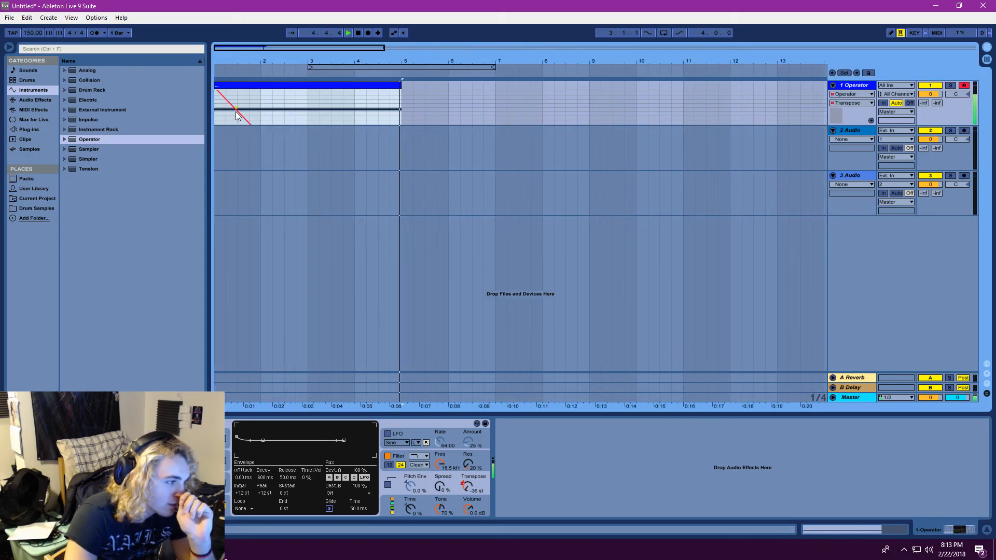
left_click_drag(238, 111, 228, 112)
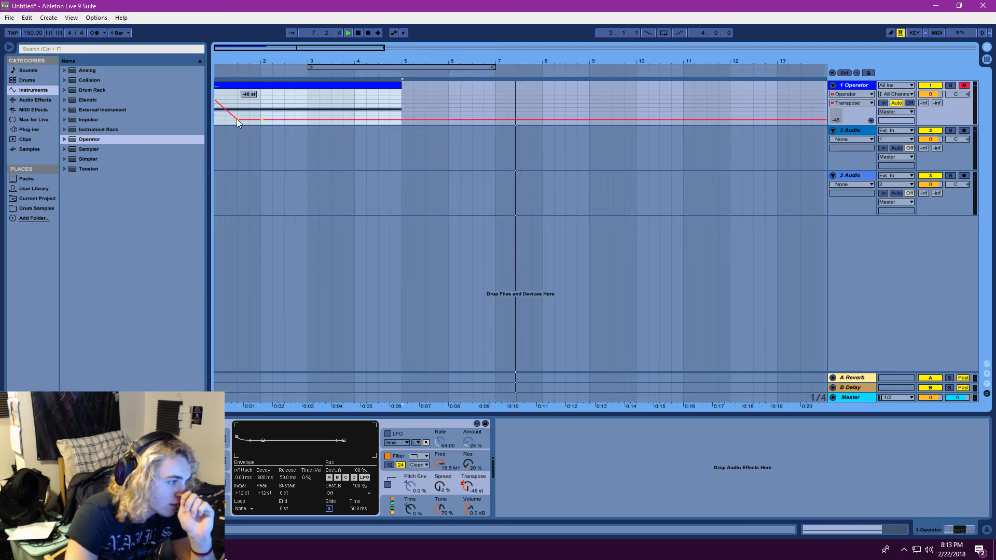
mouse_move(217, 102)
left_mouse_down()
mouse_move(217, 85)
mouse_move(237, 116)
left_mouse_up()
left_click(277, 101)
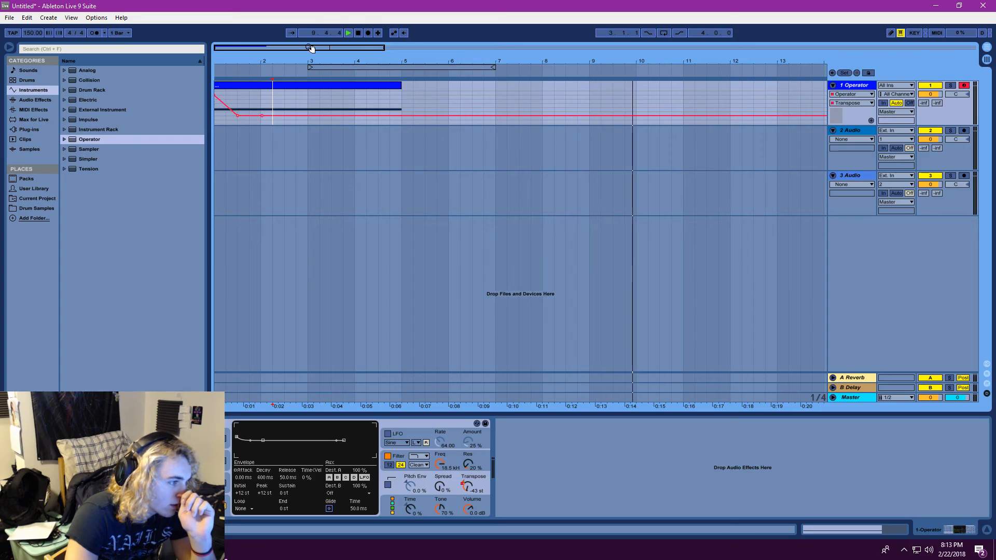
left_click(349, 34)
left_click(349, 33)
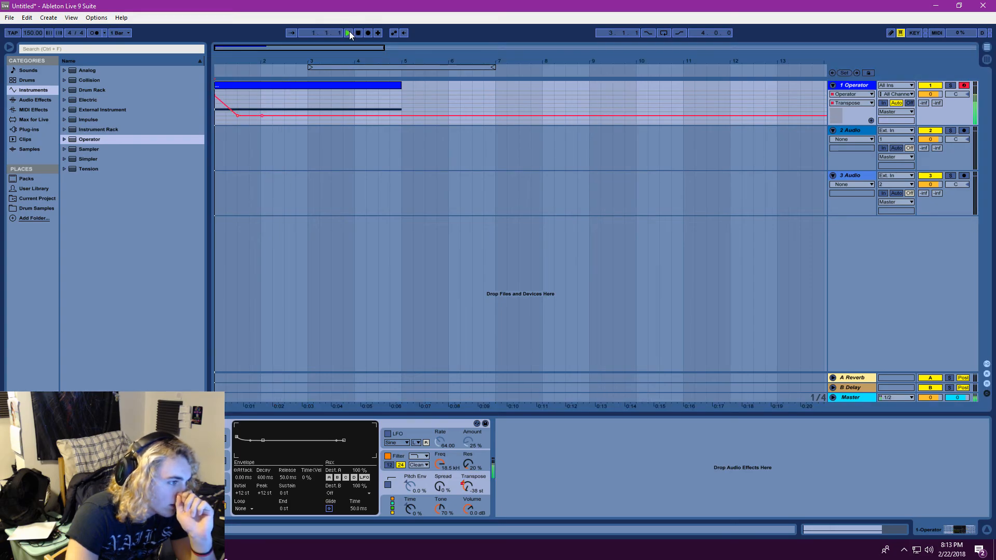
left_click(349, 32)
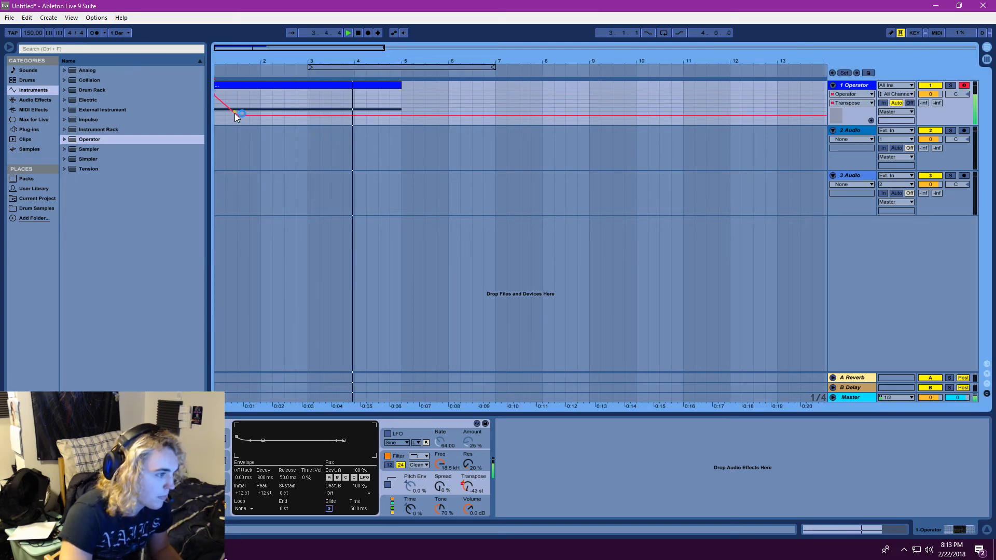
Raise the Transpose automation after the pitch drop to about -34 st across the rest of the clip
key("ctrl+a")
left_click_drag(236, 111, 238, 95)
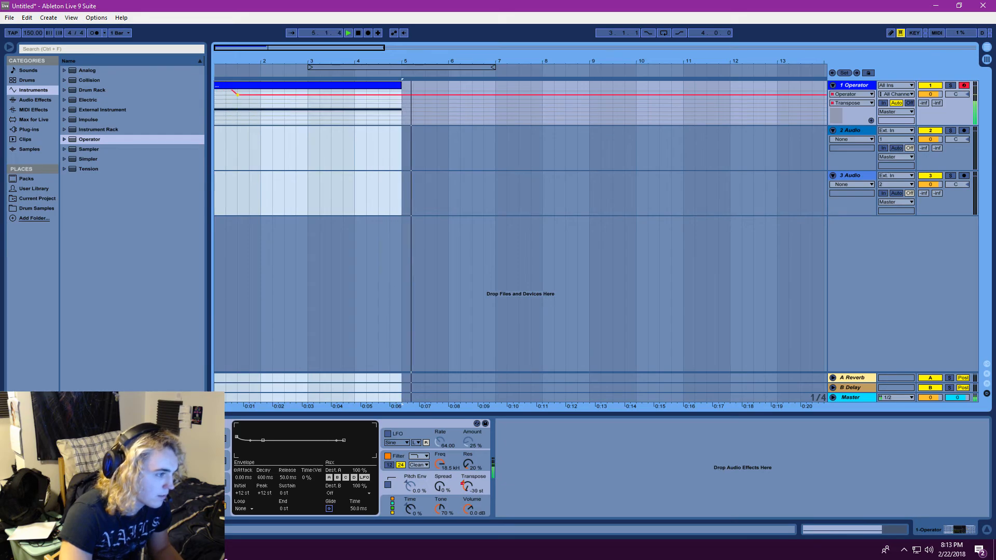
scroll(249, 108, "down", 1)
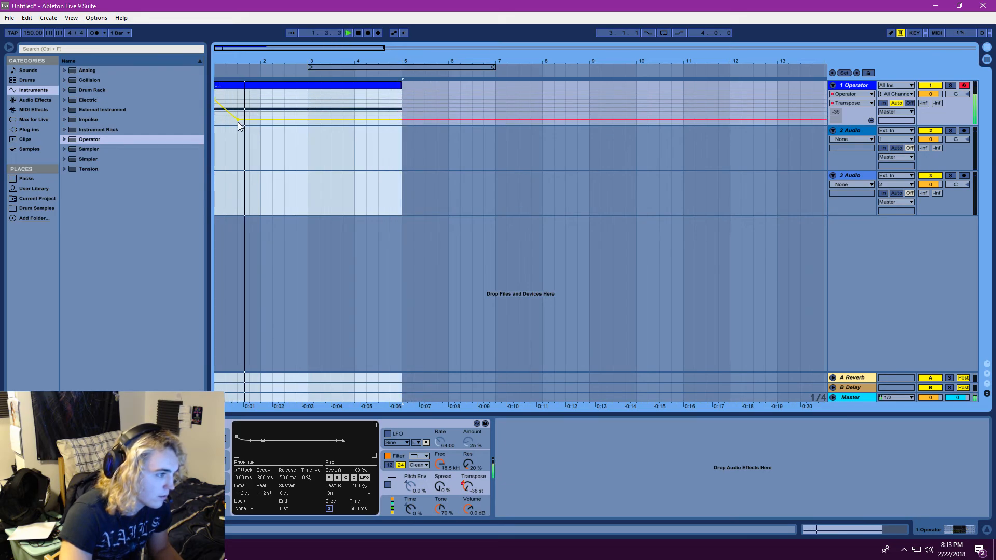
mouse_move(237, 120)
left_mouse_down()
mouse_move(237, 95)
mouse_move(278, 107)
mouse_move(238, 119)
left_mouse_up()
scroll(280, 97, "down", 1)
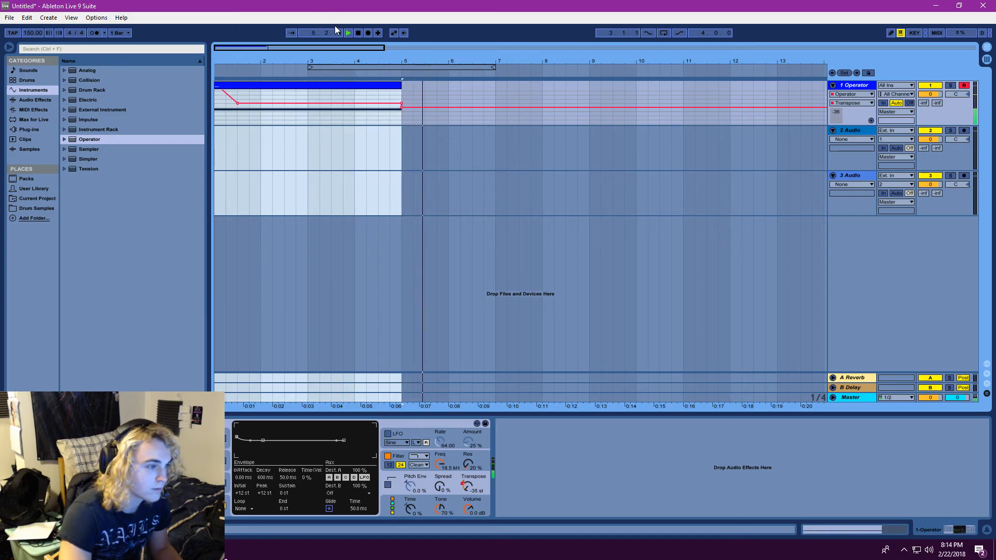
Lower the Transpose breakpoint in the middle of bar 1 to about -36 st and repeatedly replay the opening pitch drop
left_click(348, 33)
right_click(421, 151)
left_click(243, 108)
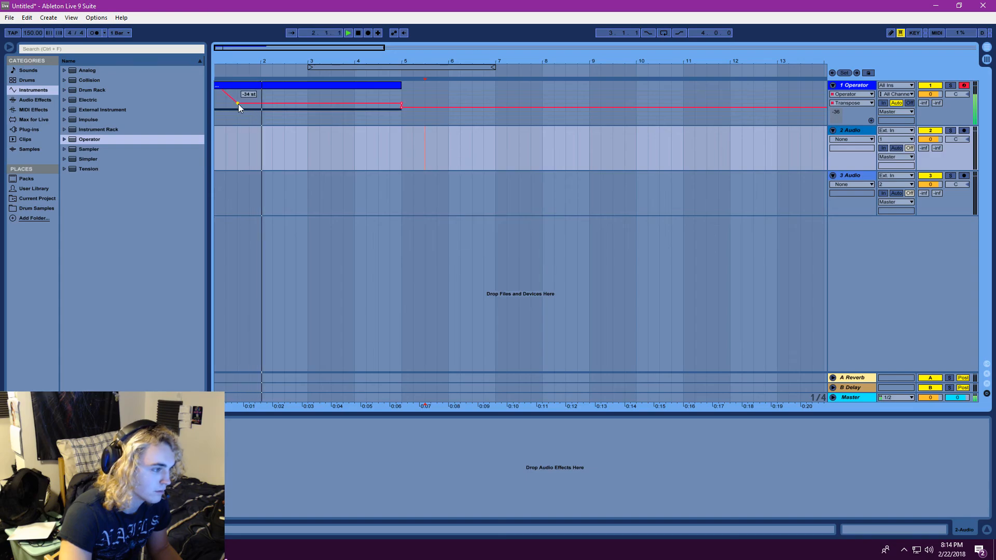
left_click_drag(238, 104, 238, 112)
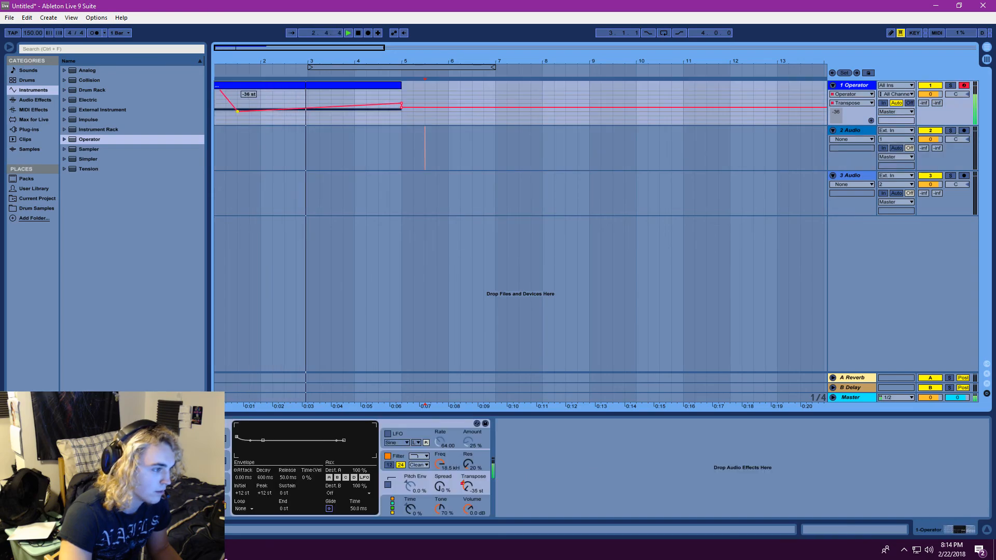
left_click(350, 33)
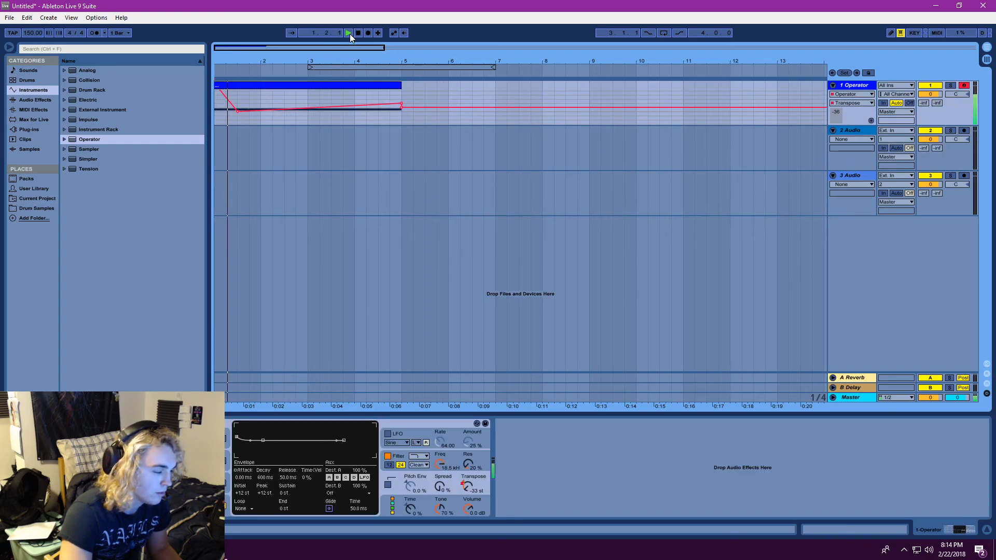
left_click(350, 32)
left_click(349, 33)
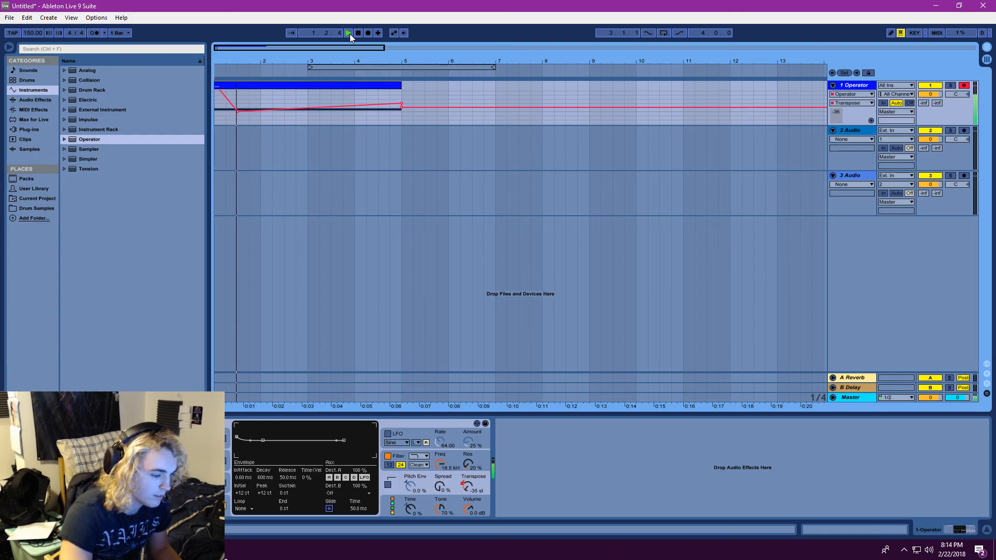
left_click(349, 32)
left_click(349, 33)
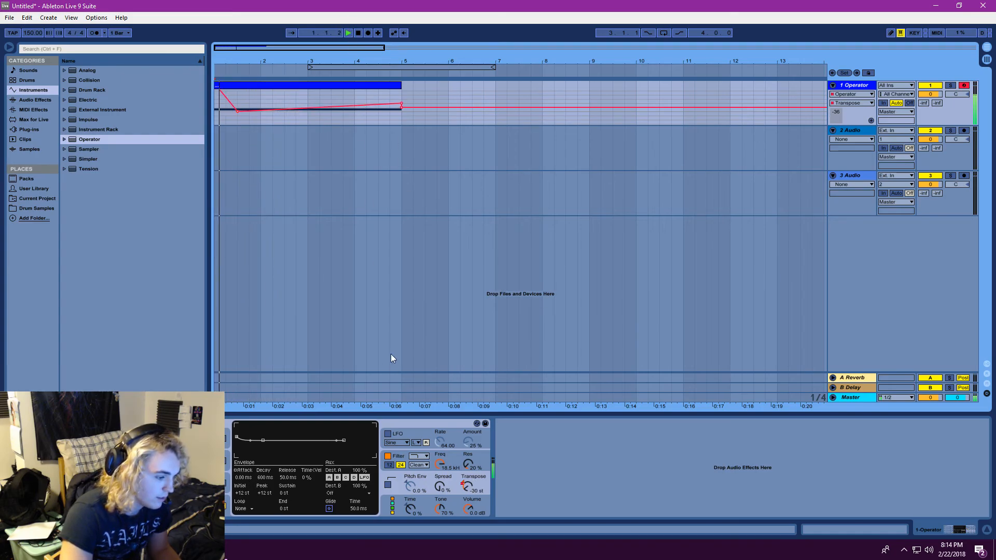
Turn on Operator's pitch envelope and repeatedly replay the start of the clip to hear the pitch drop
left_click(387, 485)
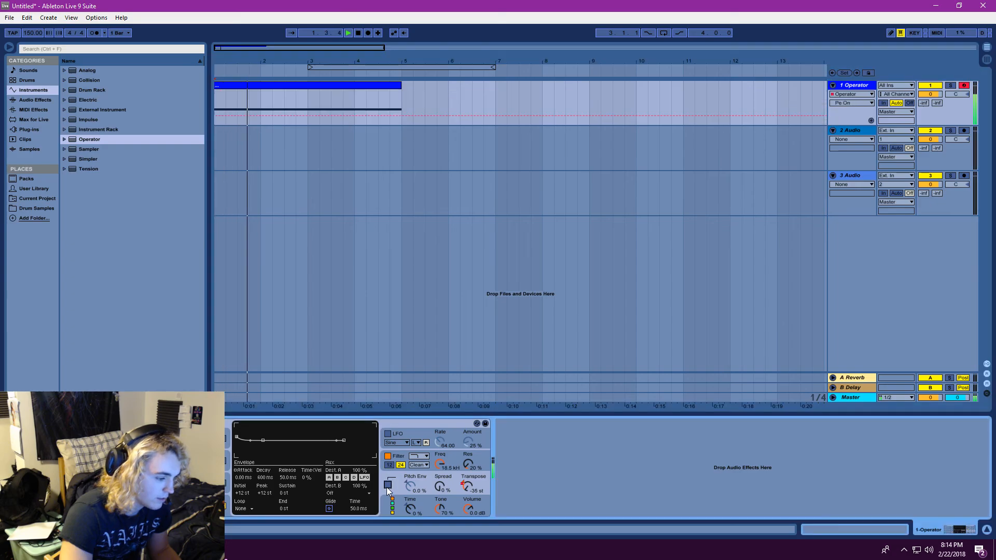
left_click(345, 36)
left_click(345, 36)
left_click(344, 35)
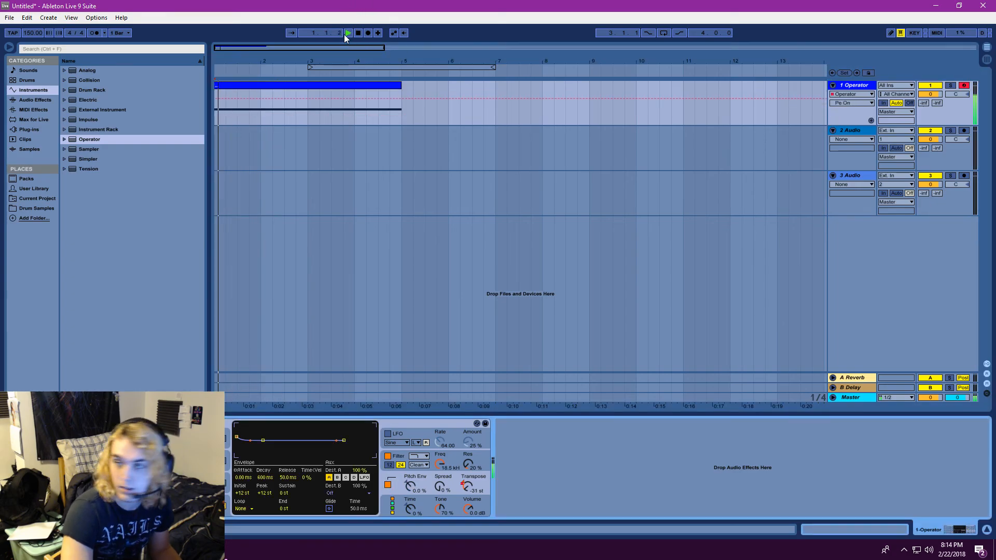
left_click(346, 35)
left_click(346, 36)
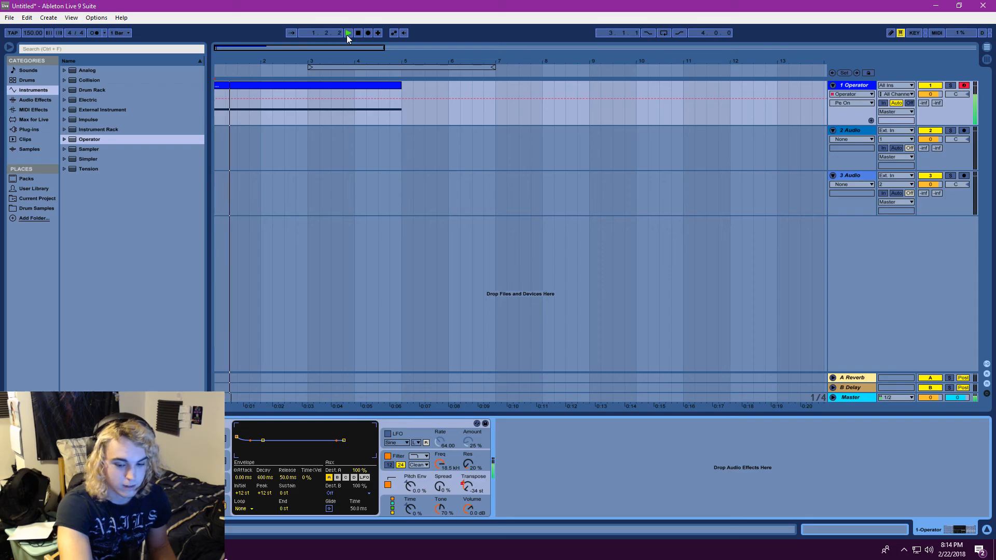
left_click(347, 35)
left_click(347, 36)
left_click(347, 35)
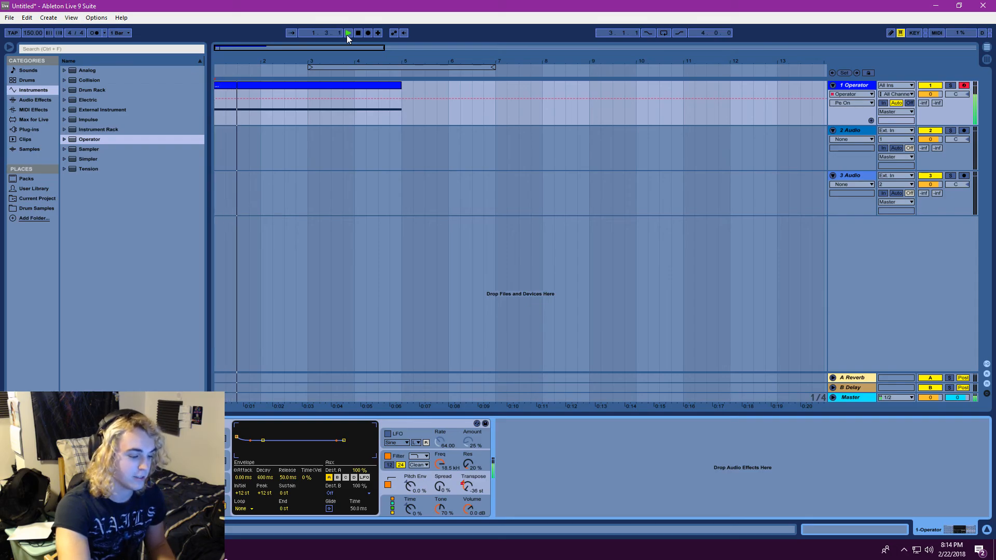
left_click(347, 35)
left_click(347, 35)
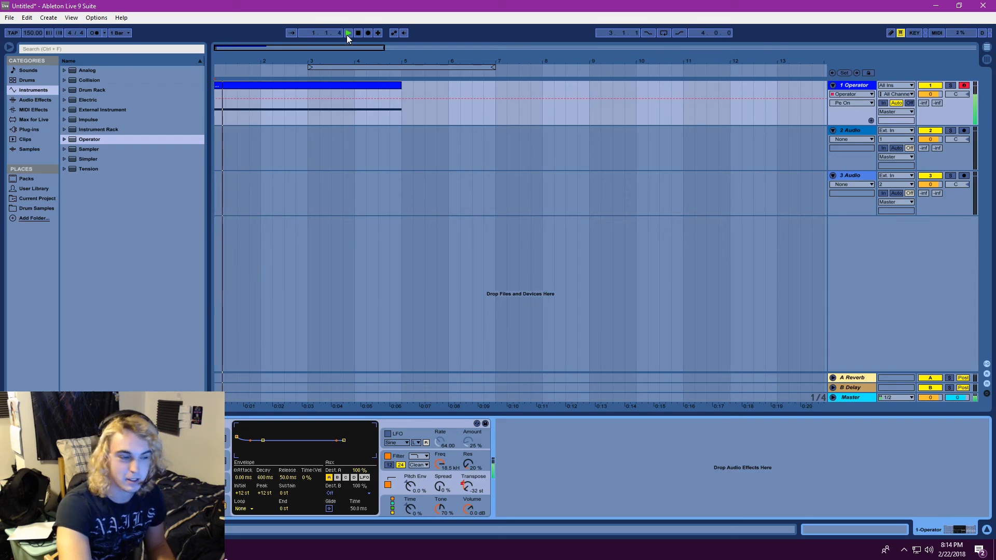
left_click(347, 35)
left_click(347, 35)
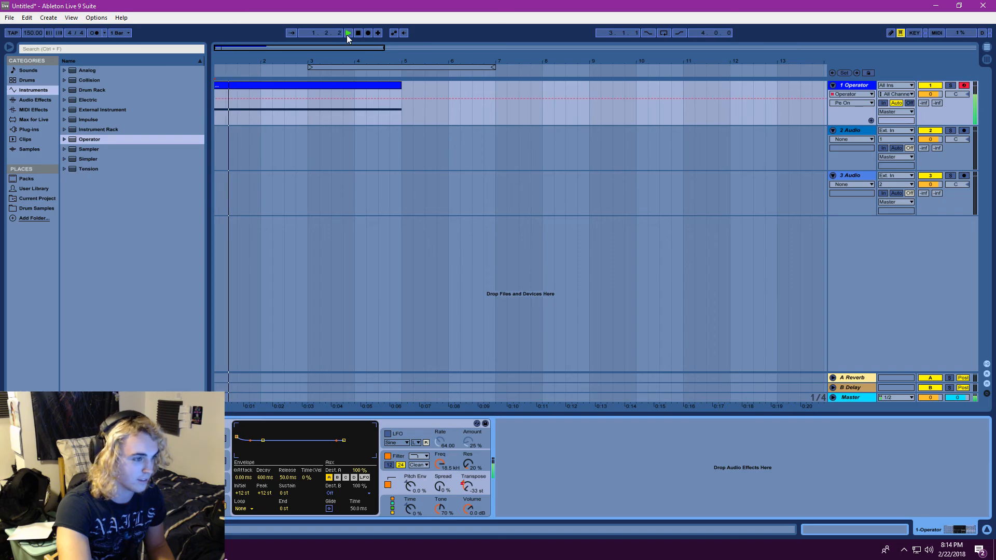
Play the opening pitch drop of the Operator clip once more and stop playback
left_click(346, 35)
left_click(359, 34)
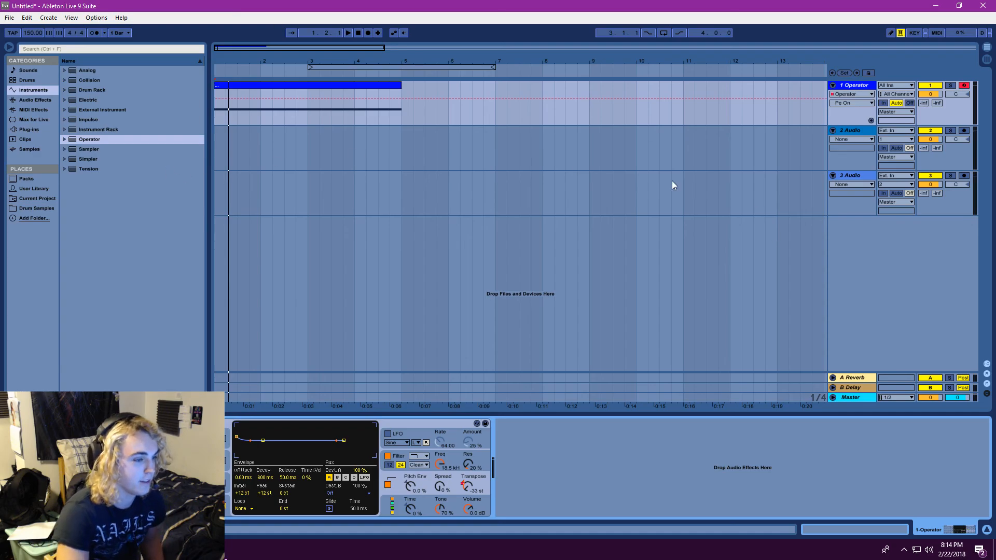
Load the Massive plug-in onto a new MIDI track and bring up its synth window
left_click(32, 120)
left_click(25, 129)
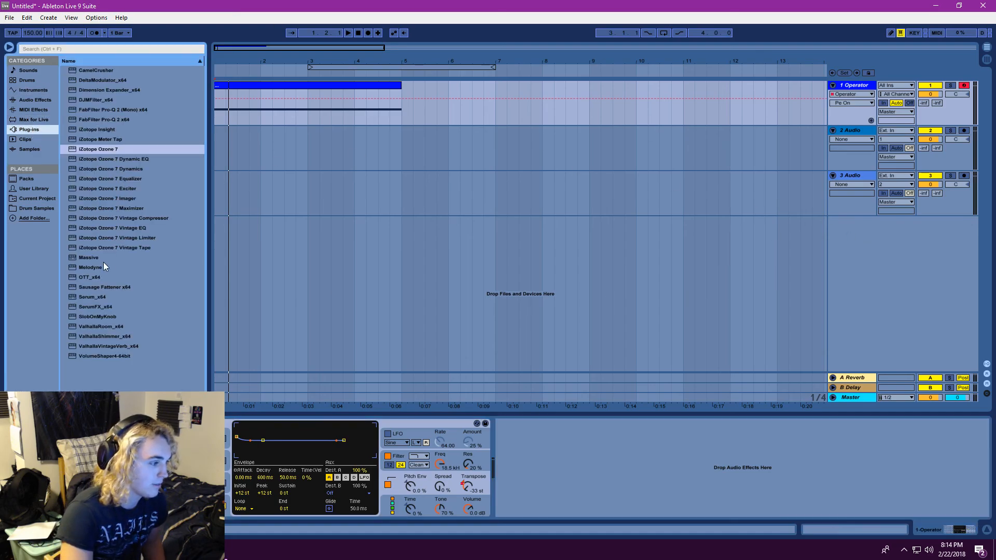
left_click(80, 257)
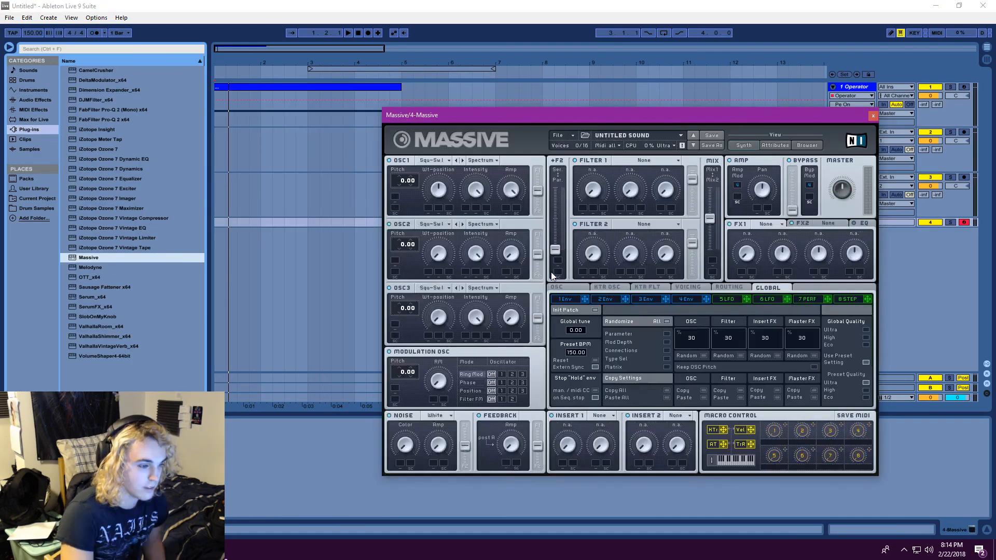
Look through Massive's Voicing and OSC settings, raise the Vibrato Depth slightly, and close the plug-in window
left_click(693, 288)
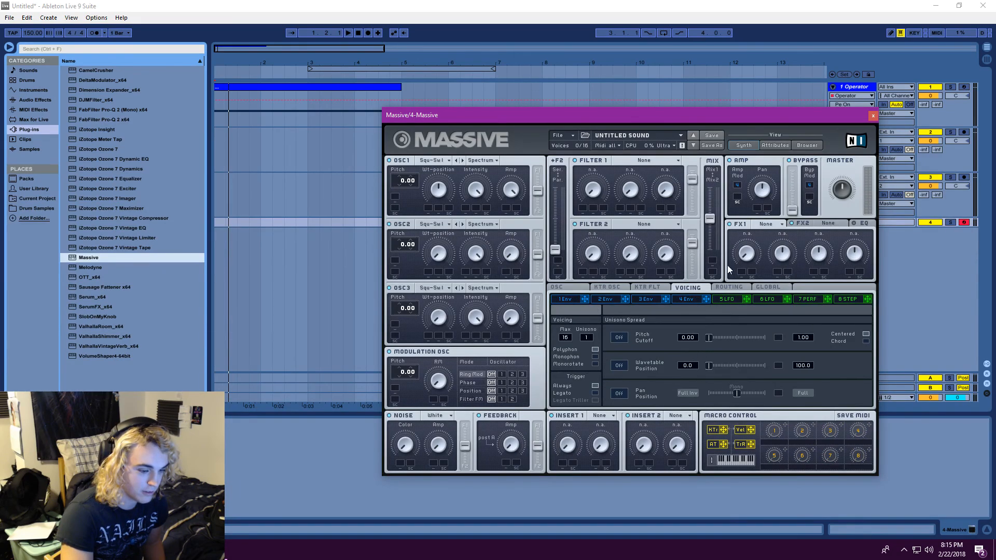
left_click(573, 291)
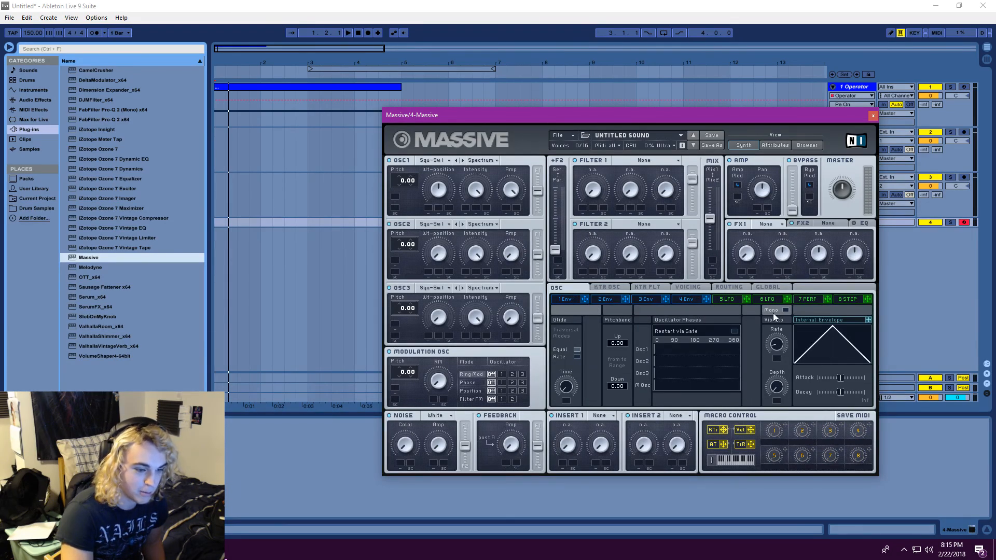
key("a")
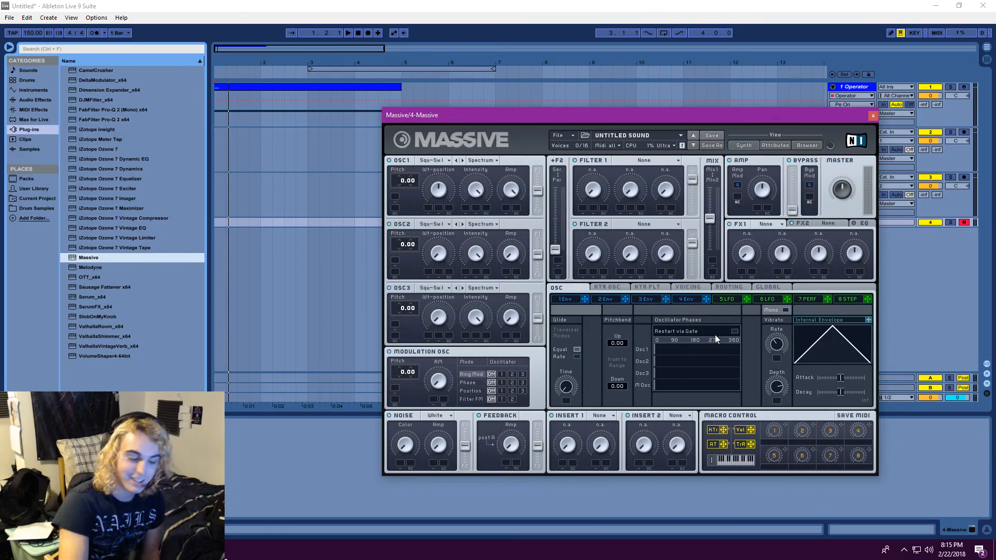
left_click_drag(781, 384, 782, 375)
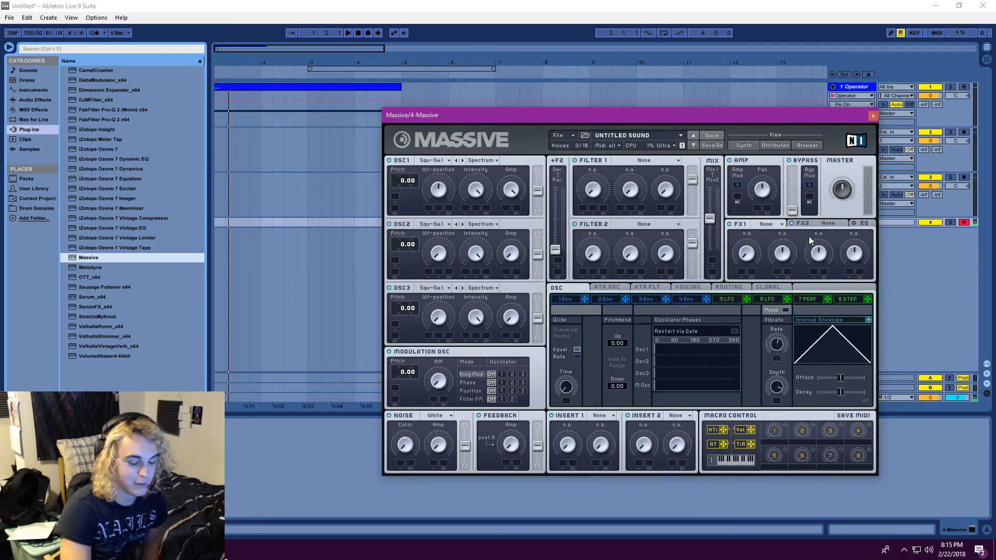
left_click(874, 115)
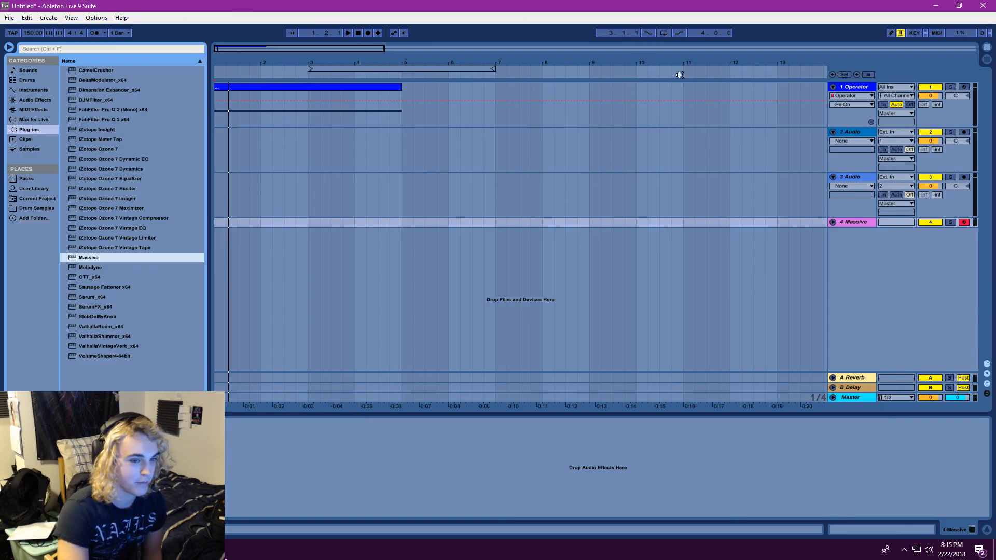